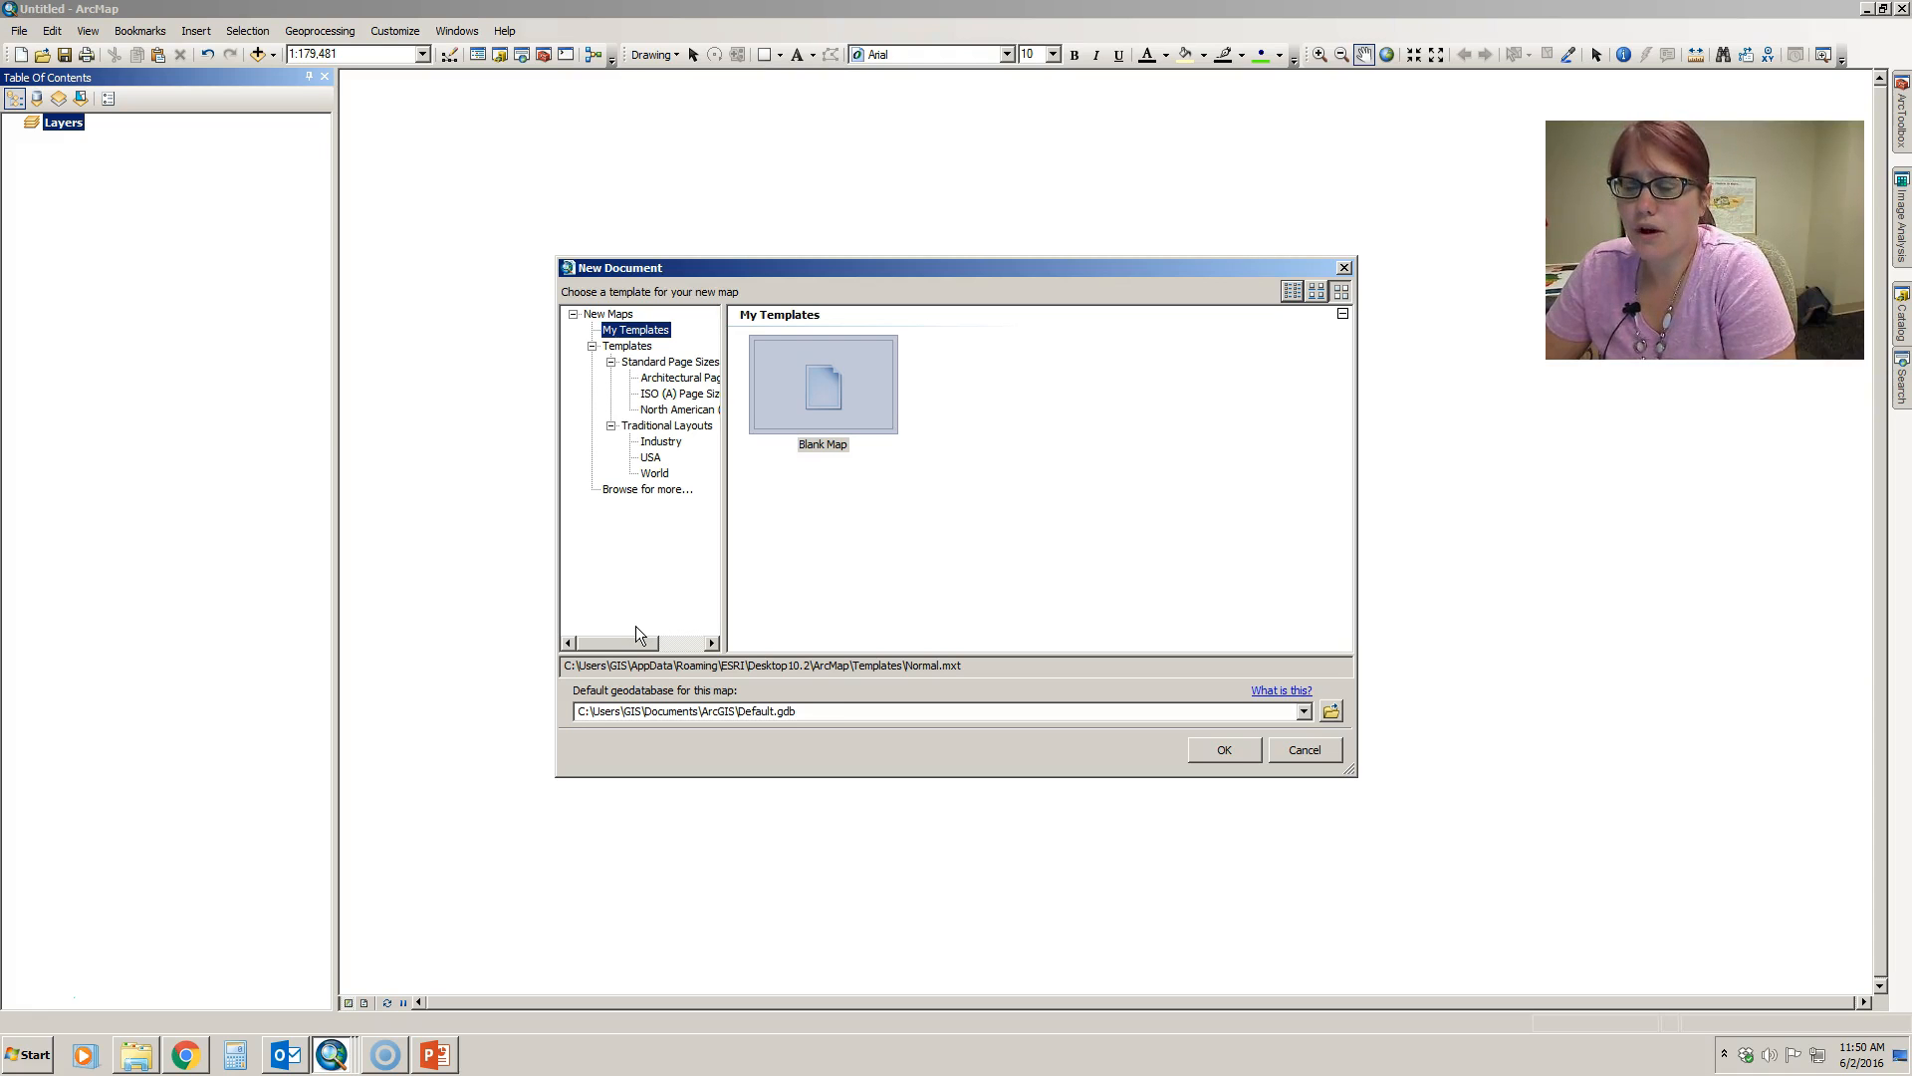
- Launch ArcMap 10.2 and start a new map from the Blank Map template
click(28, 1058)
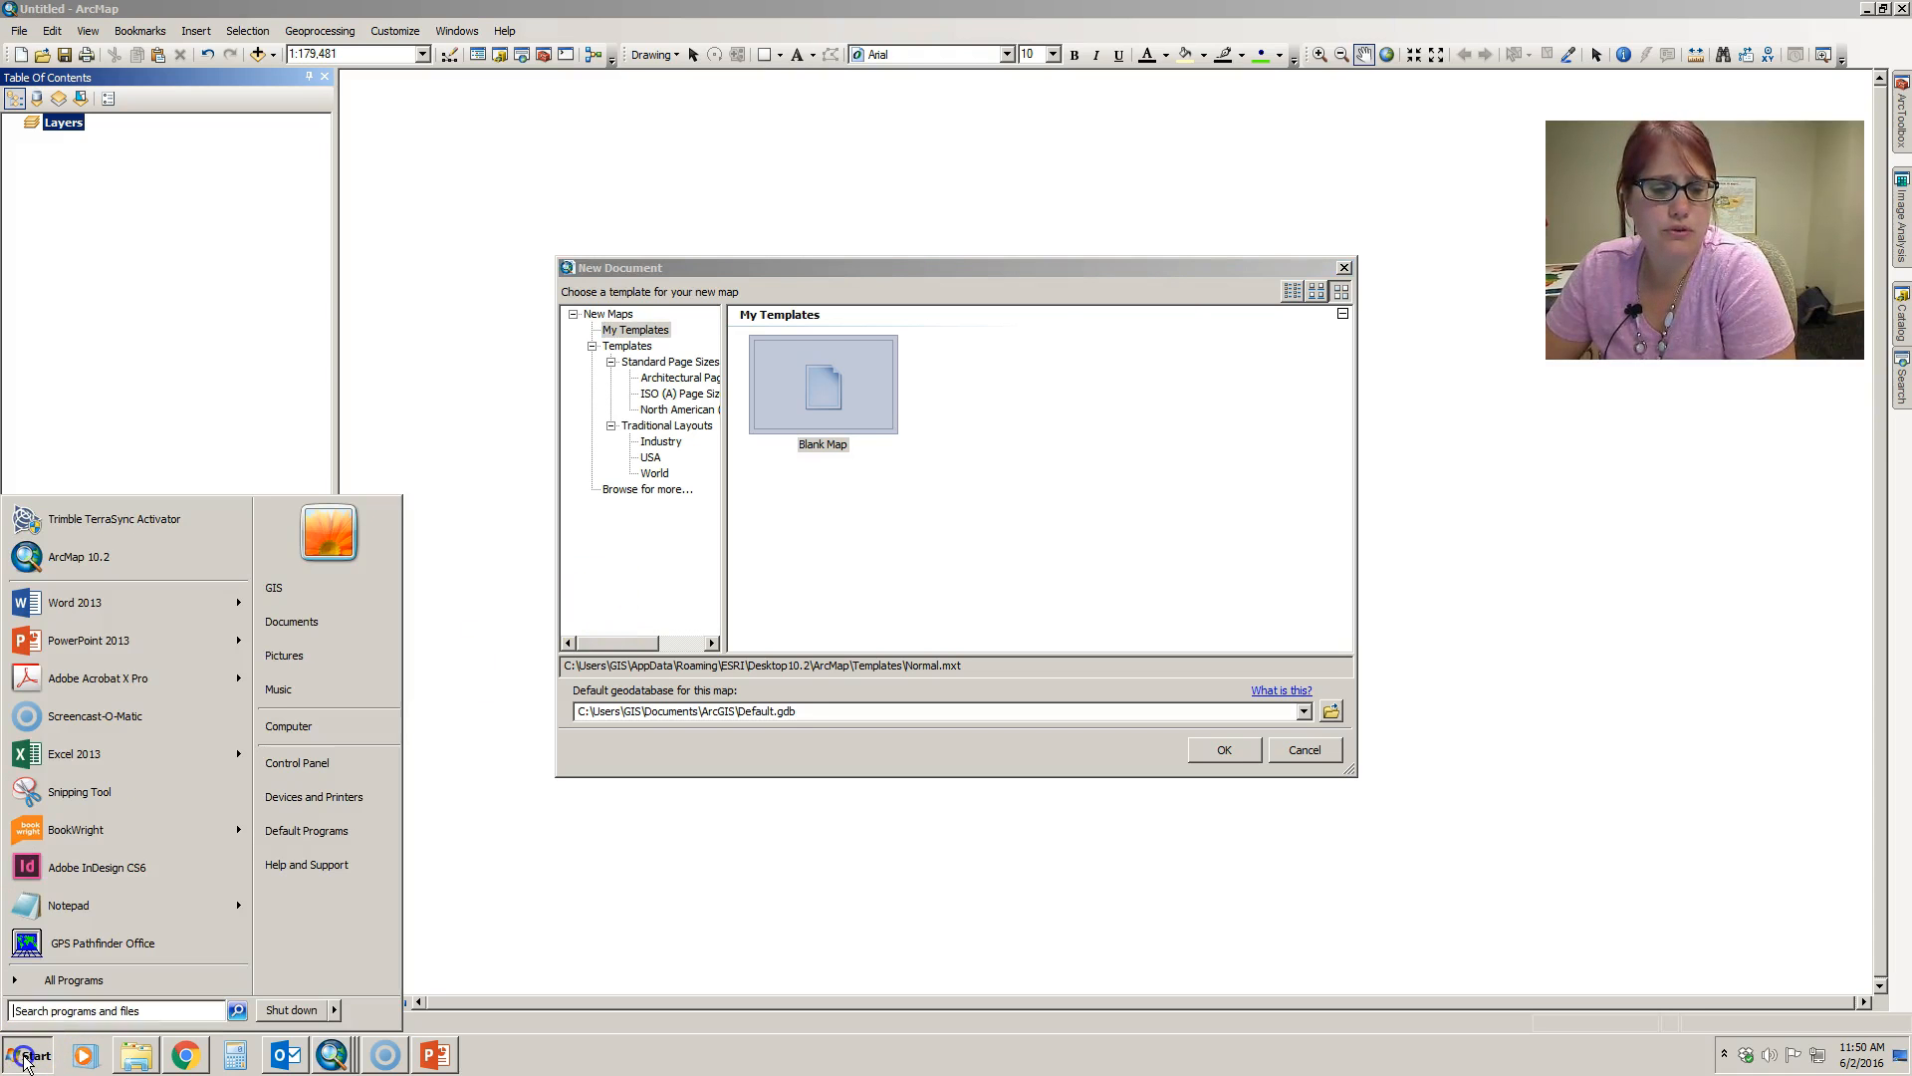
click(74, 980)
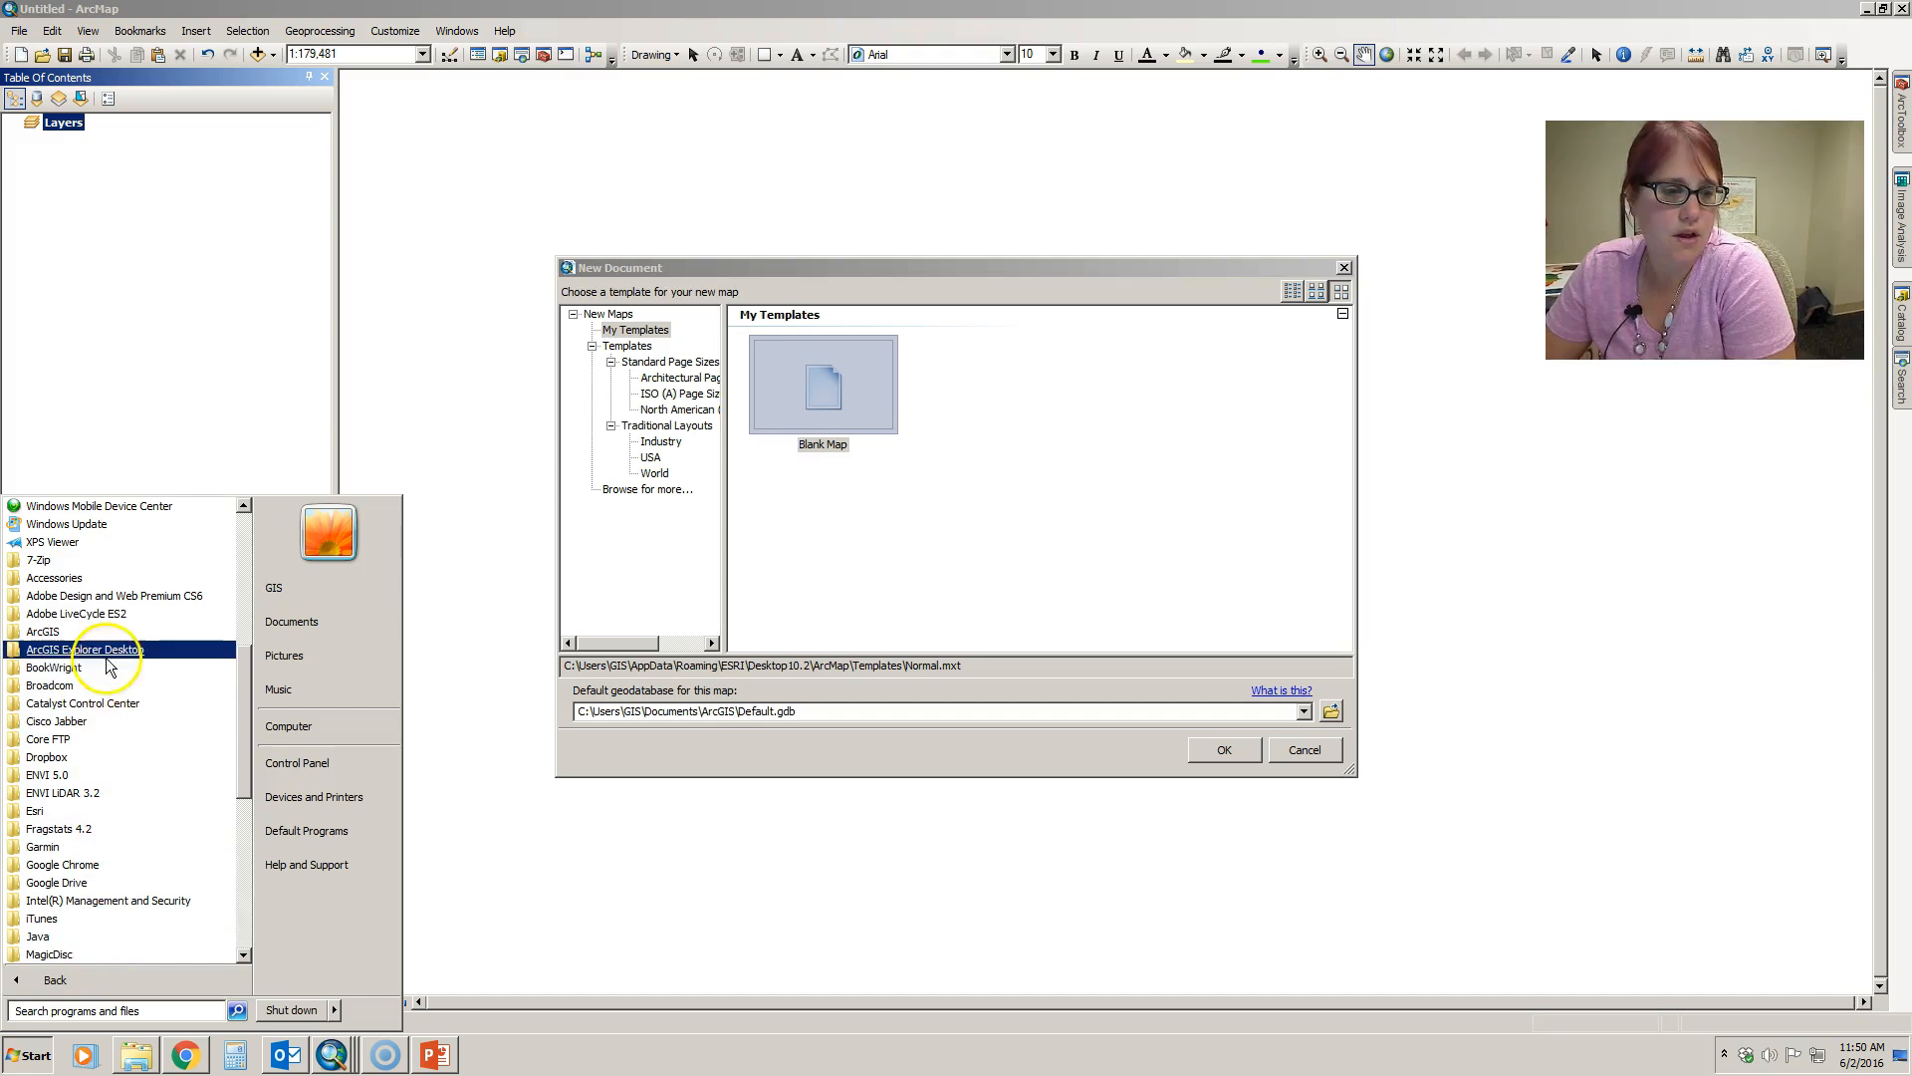
click(71, 631)
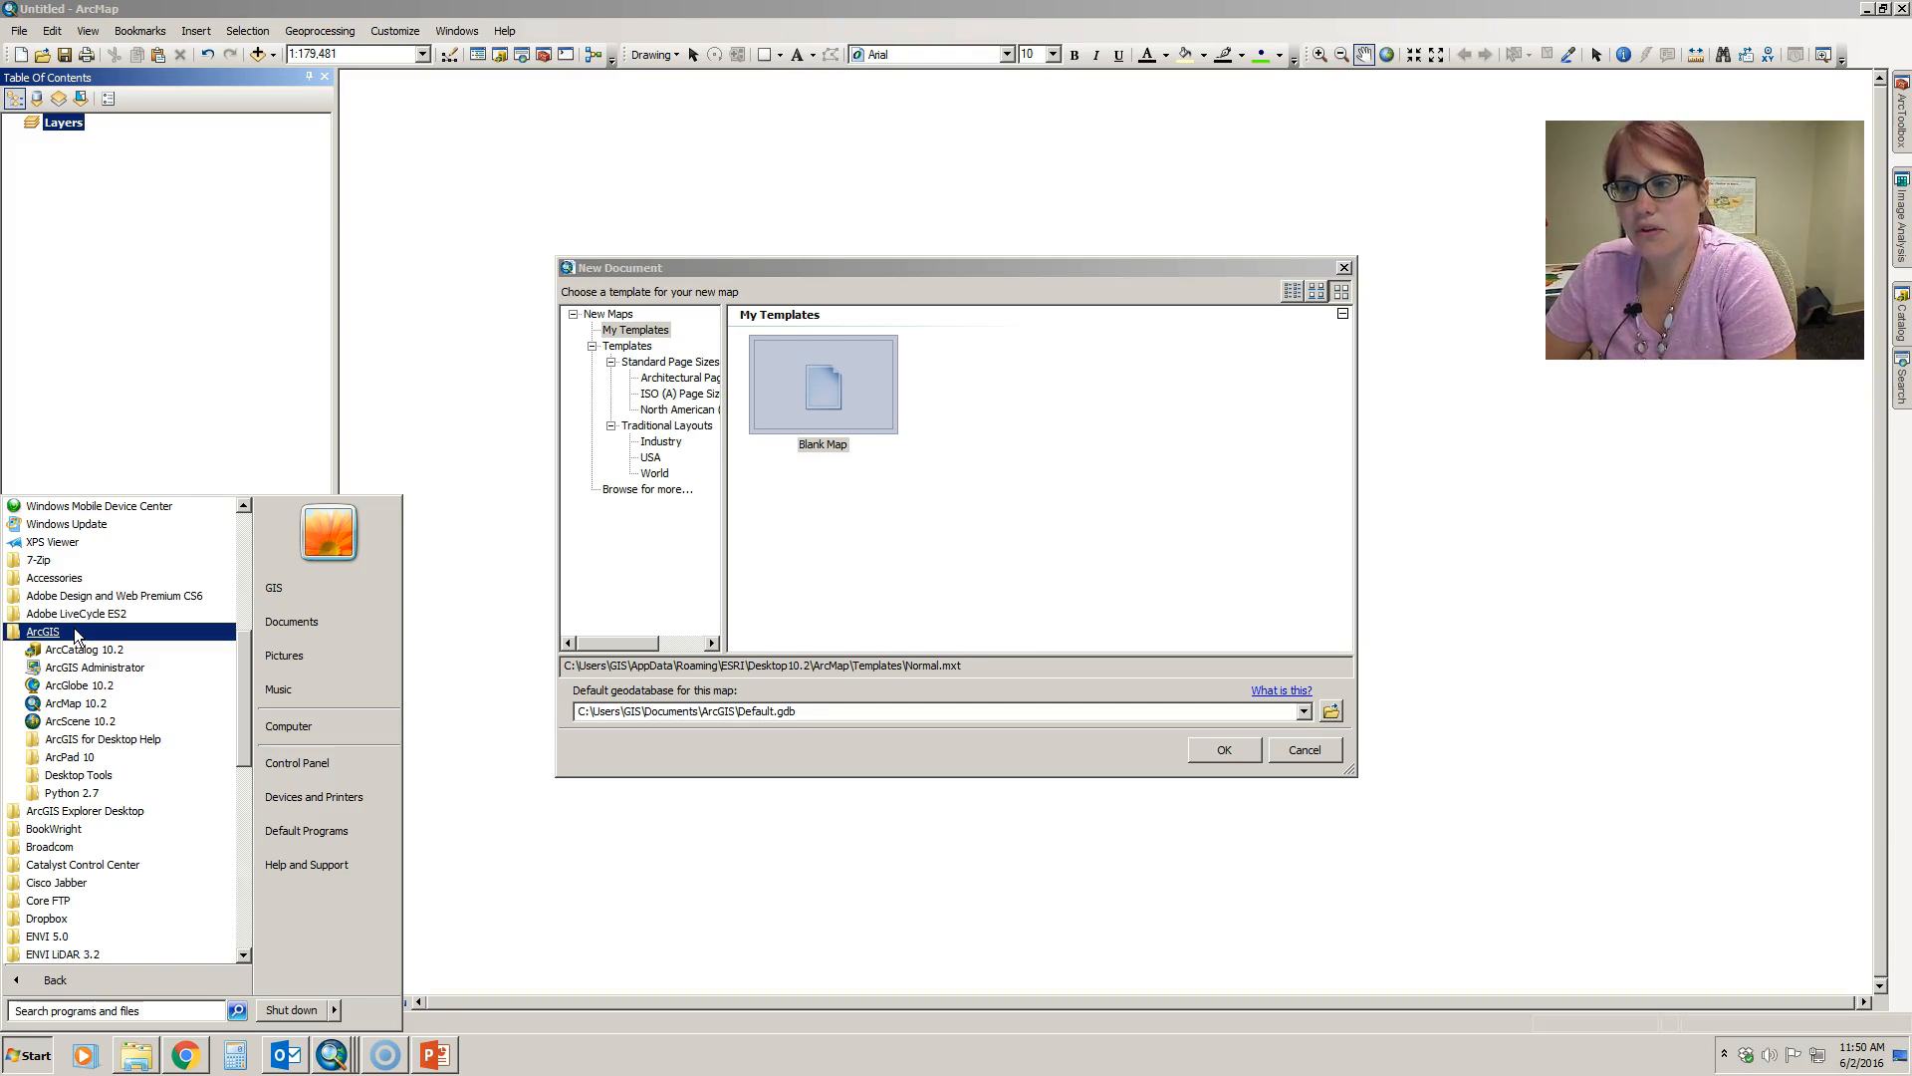
click(89, 704)
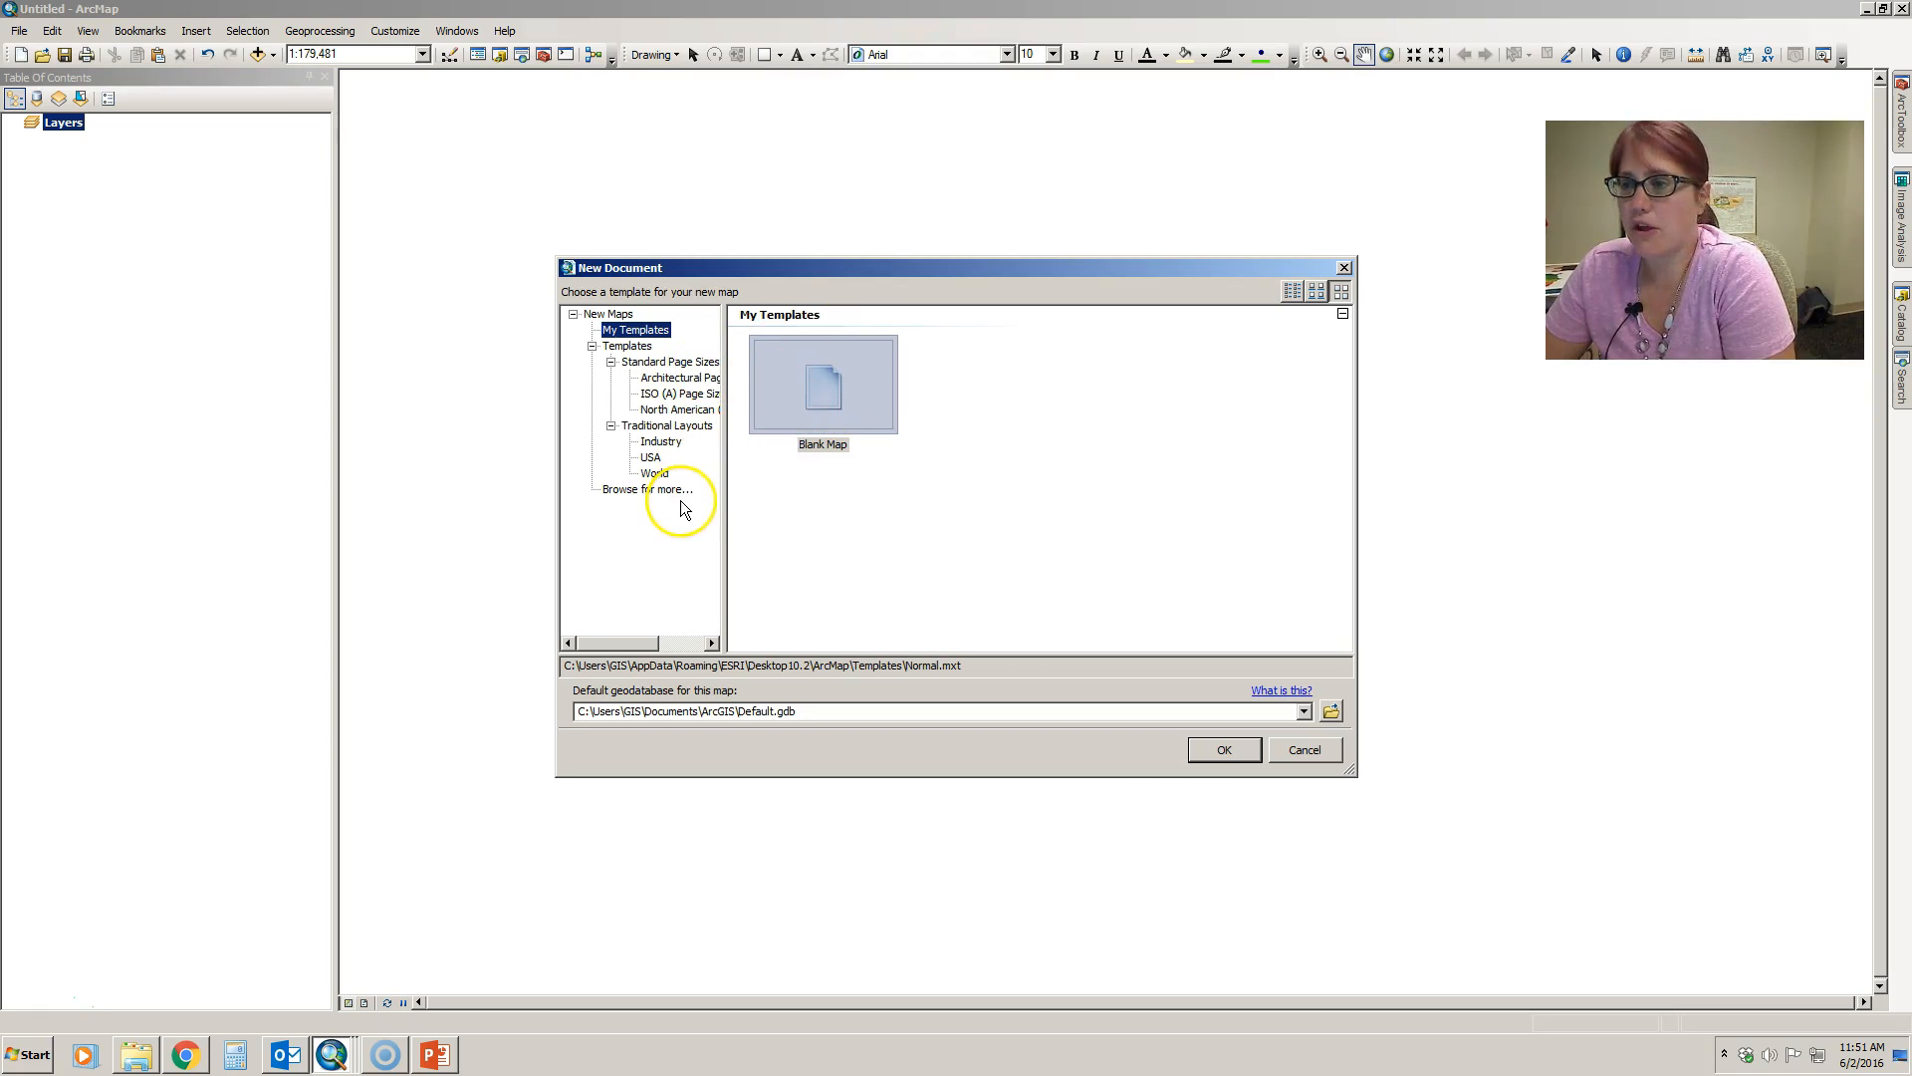
click(1224, 753)
click(986, 564)
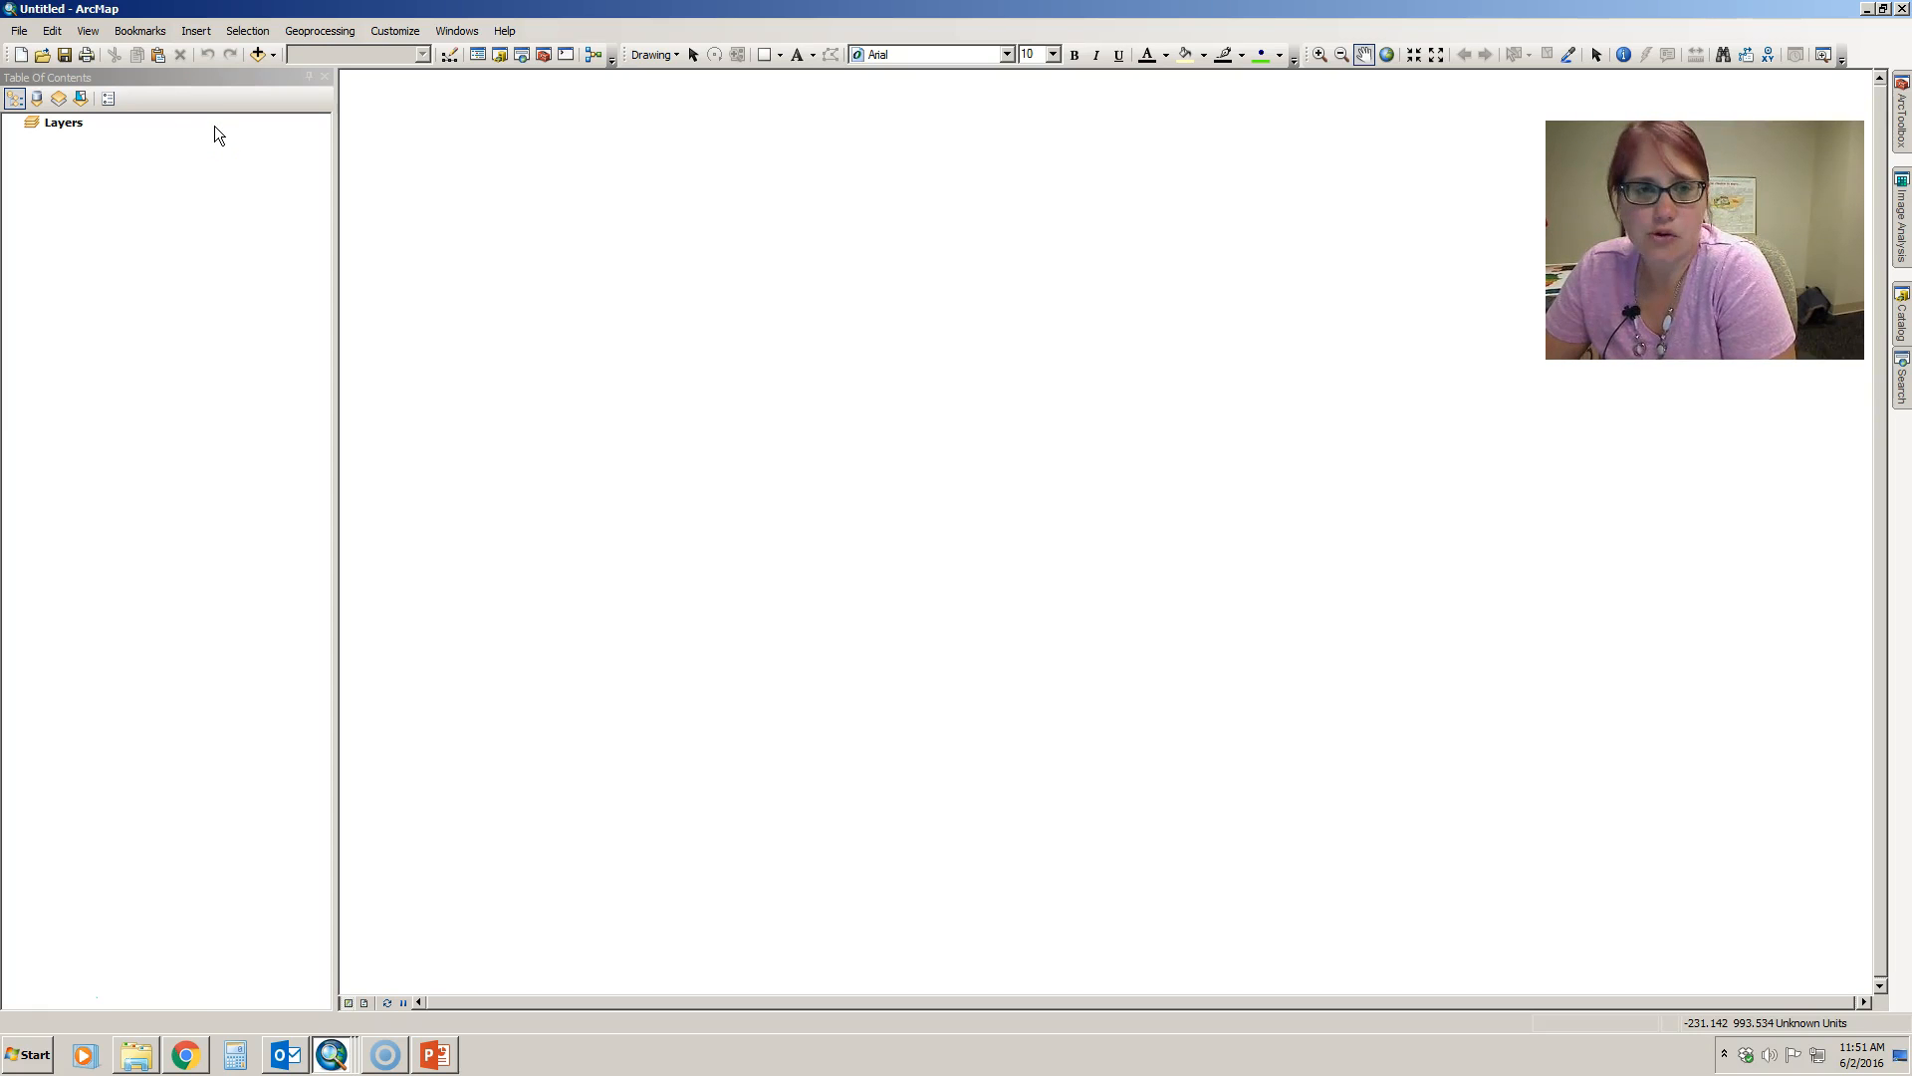
- Add lebanon_twps.shp, RoadCenterline.shp and Pennsylvania_Bridges.shp from the GIS_Data folder and zoom the map to the RoadCenterline layer
click(257, 55)
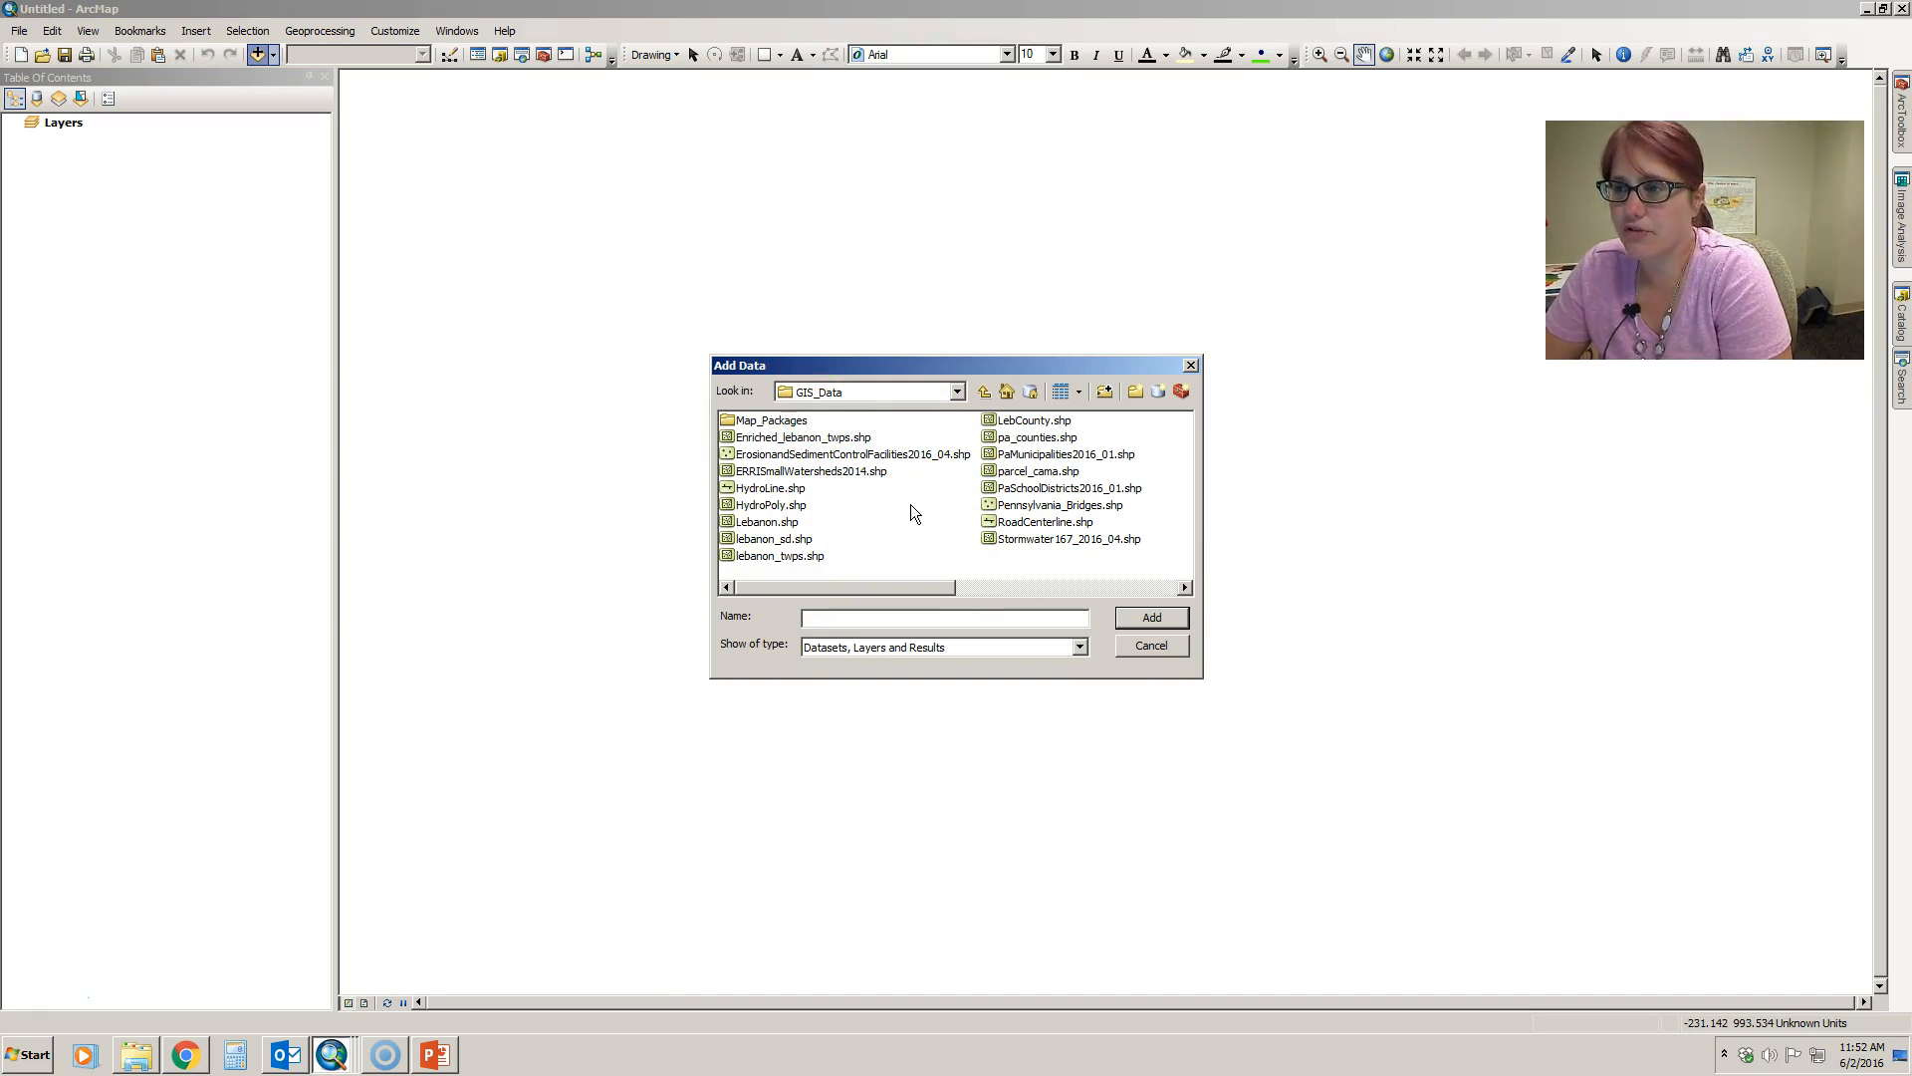
click(787, 555)
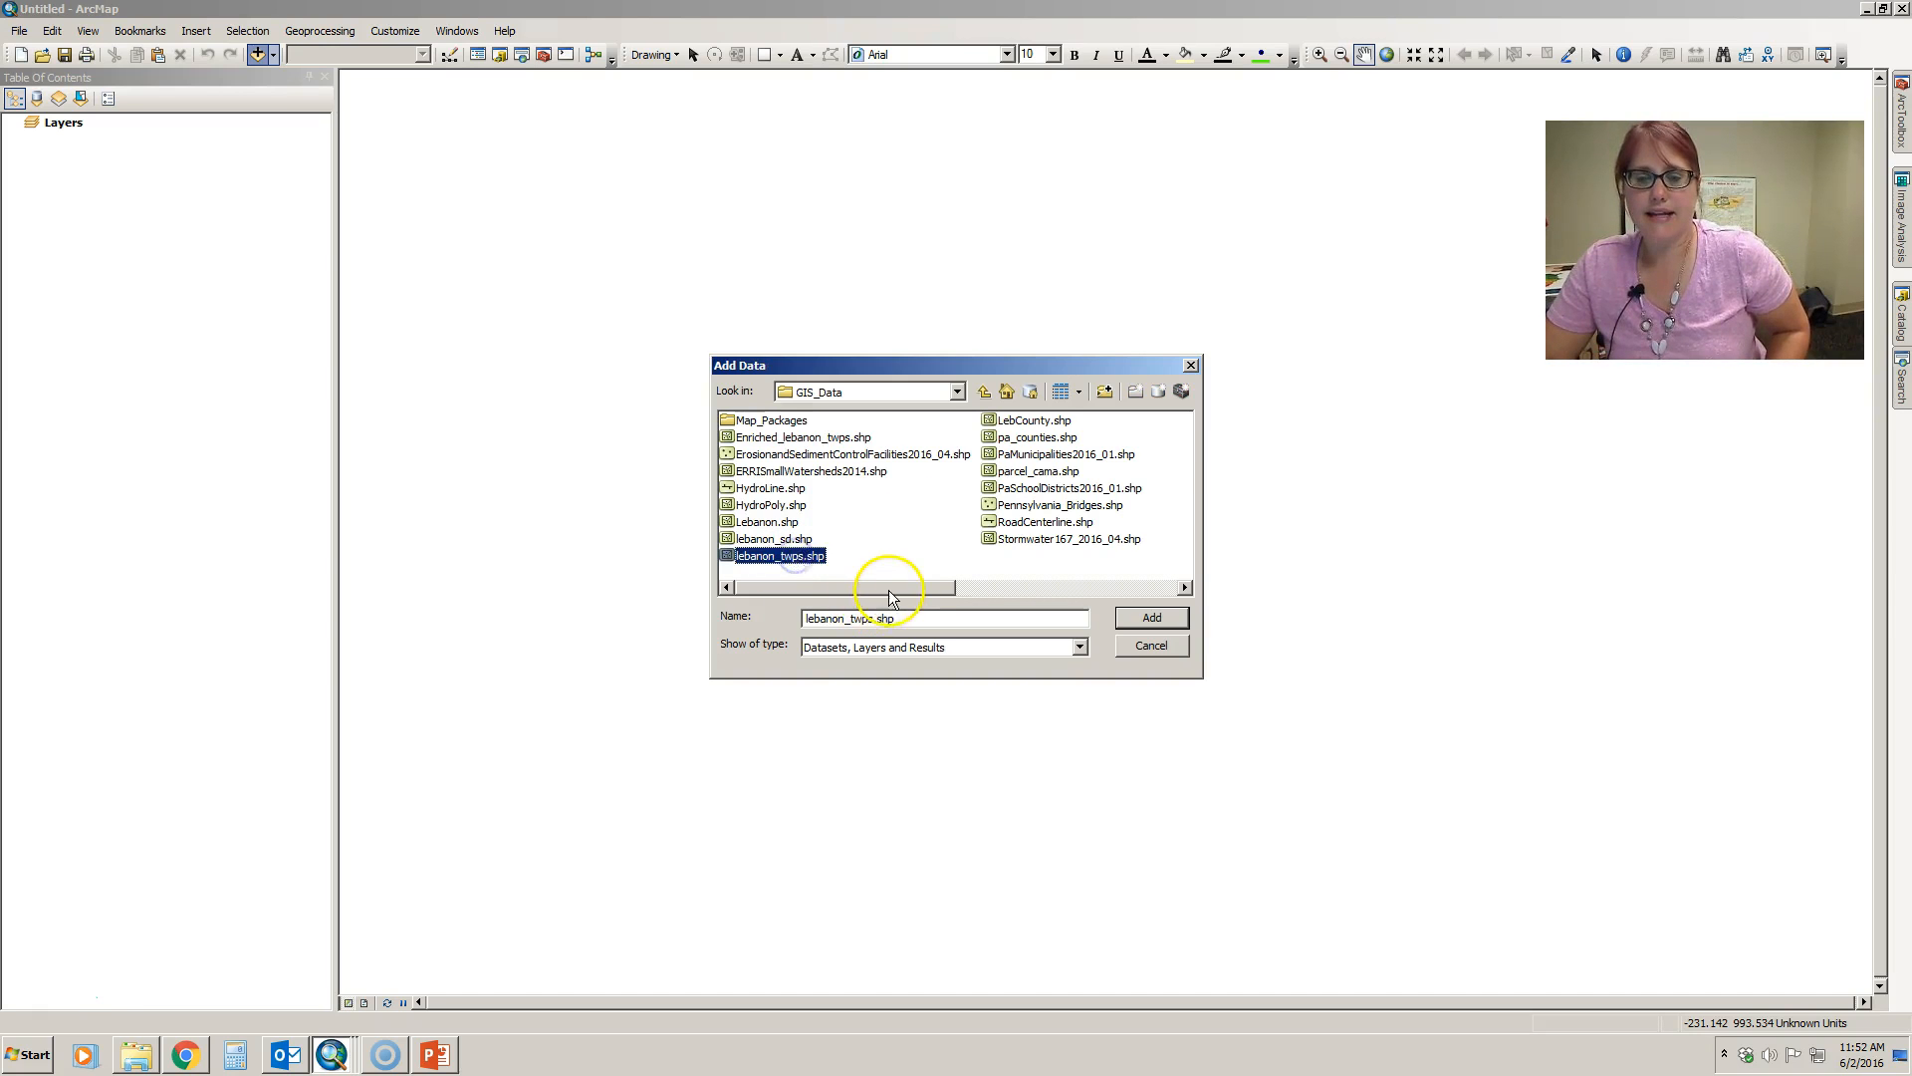
ctrl+click(1027, 523)
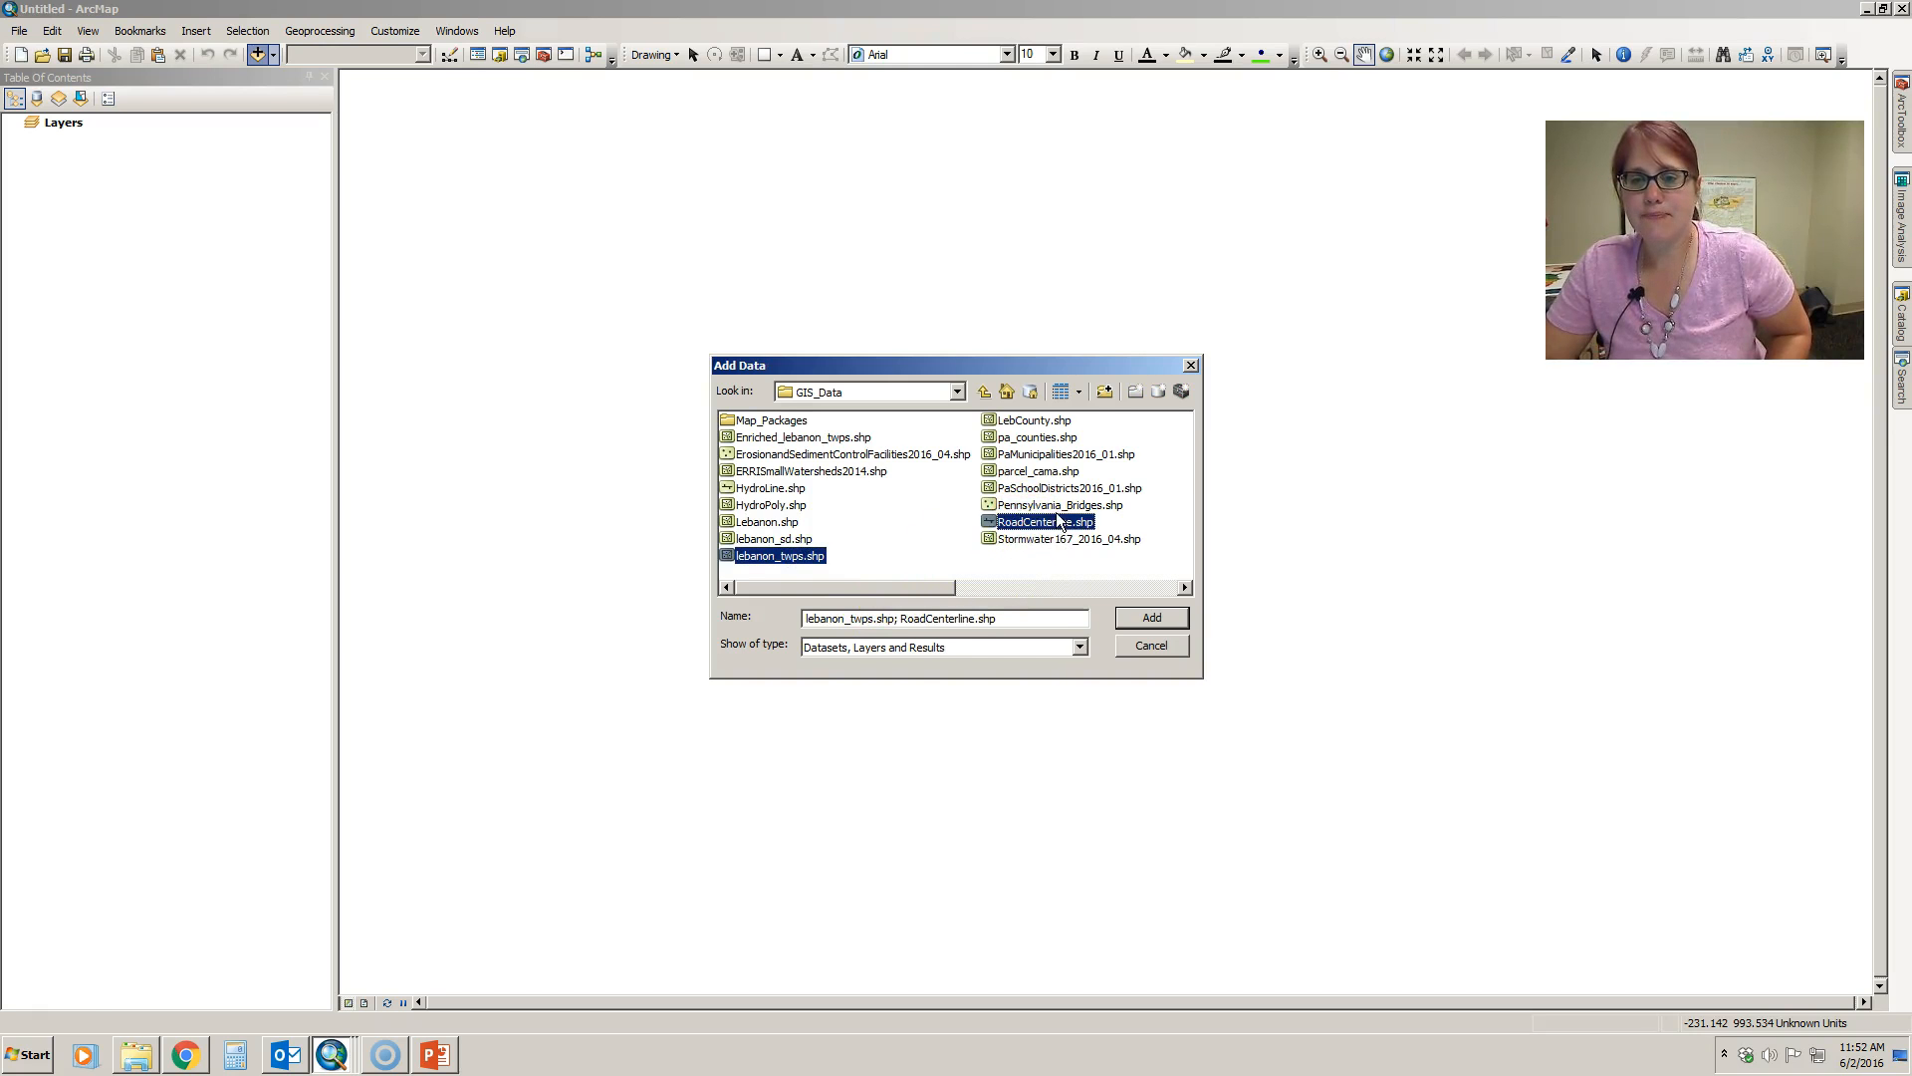
click(1152, 618)
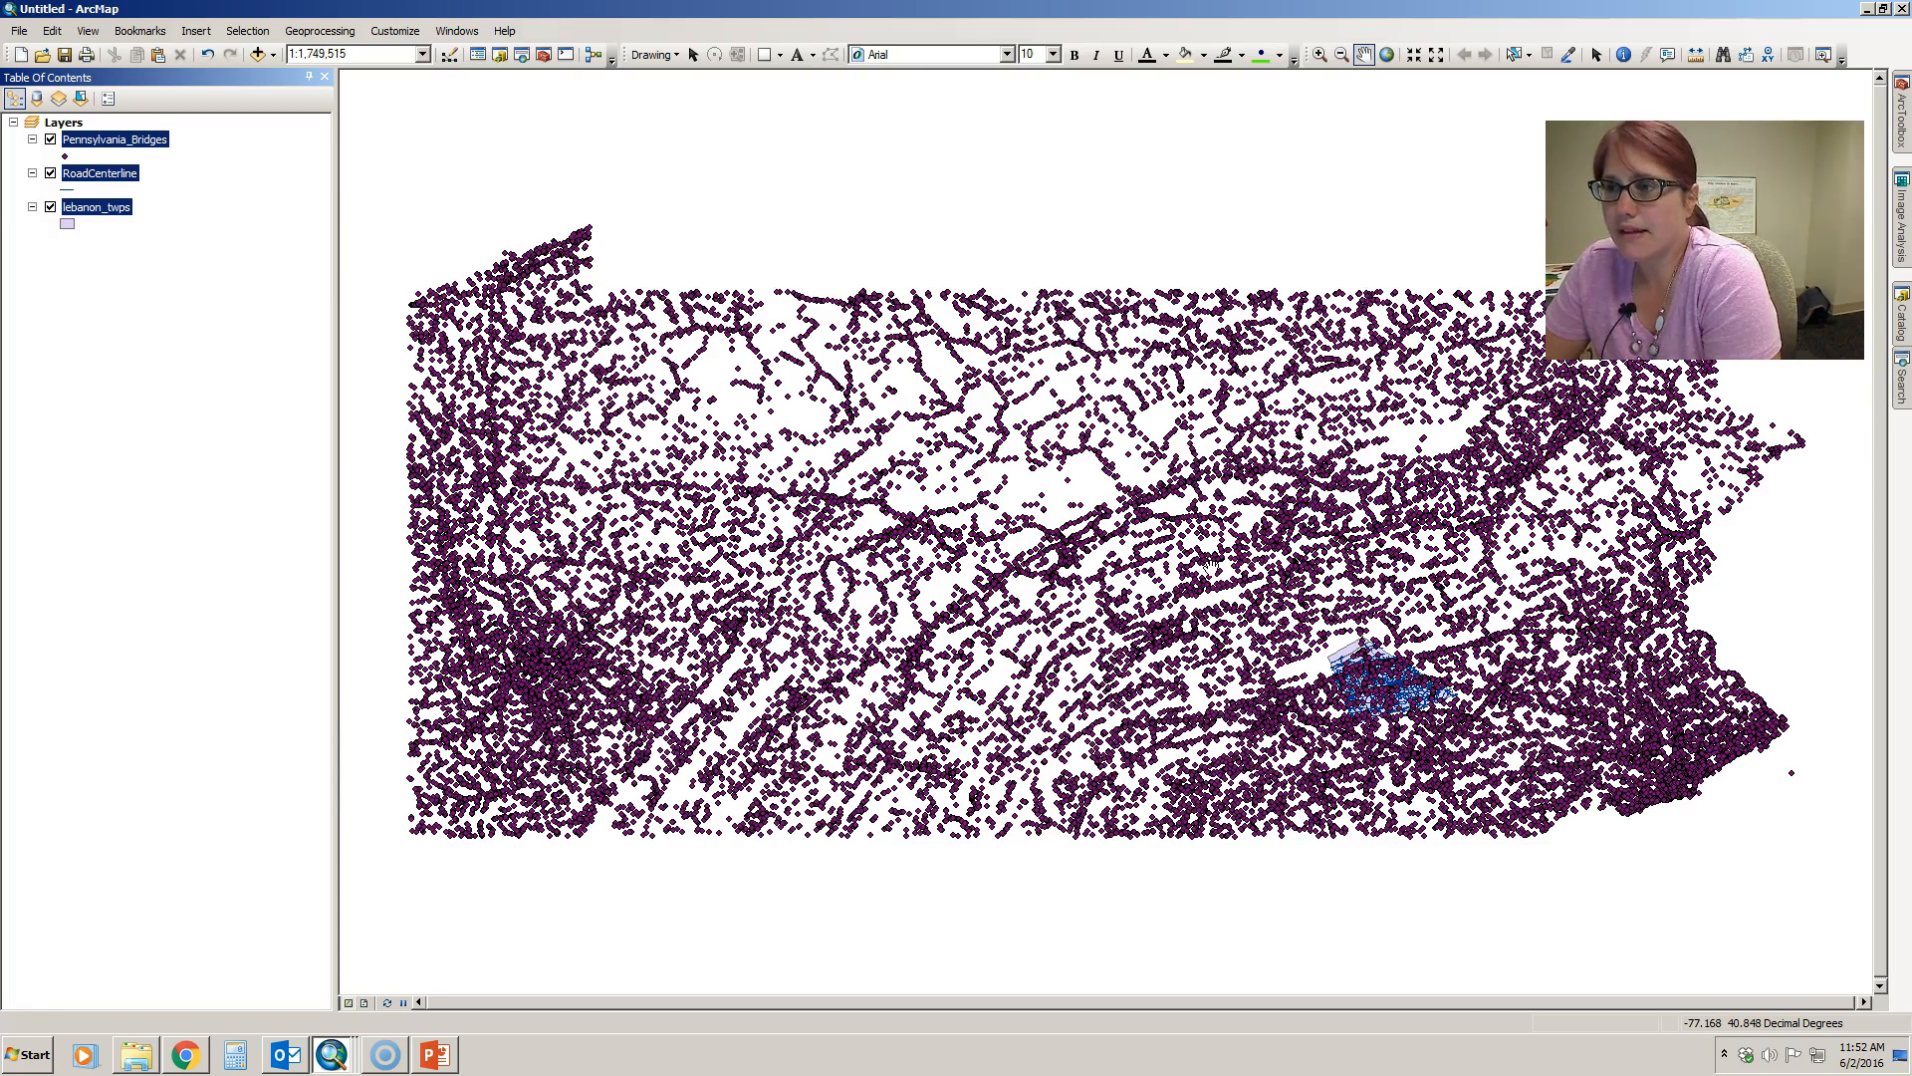
click(174, 234)
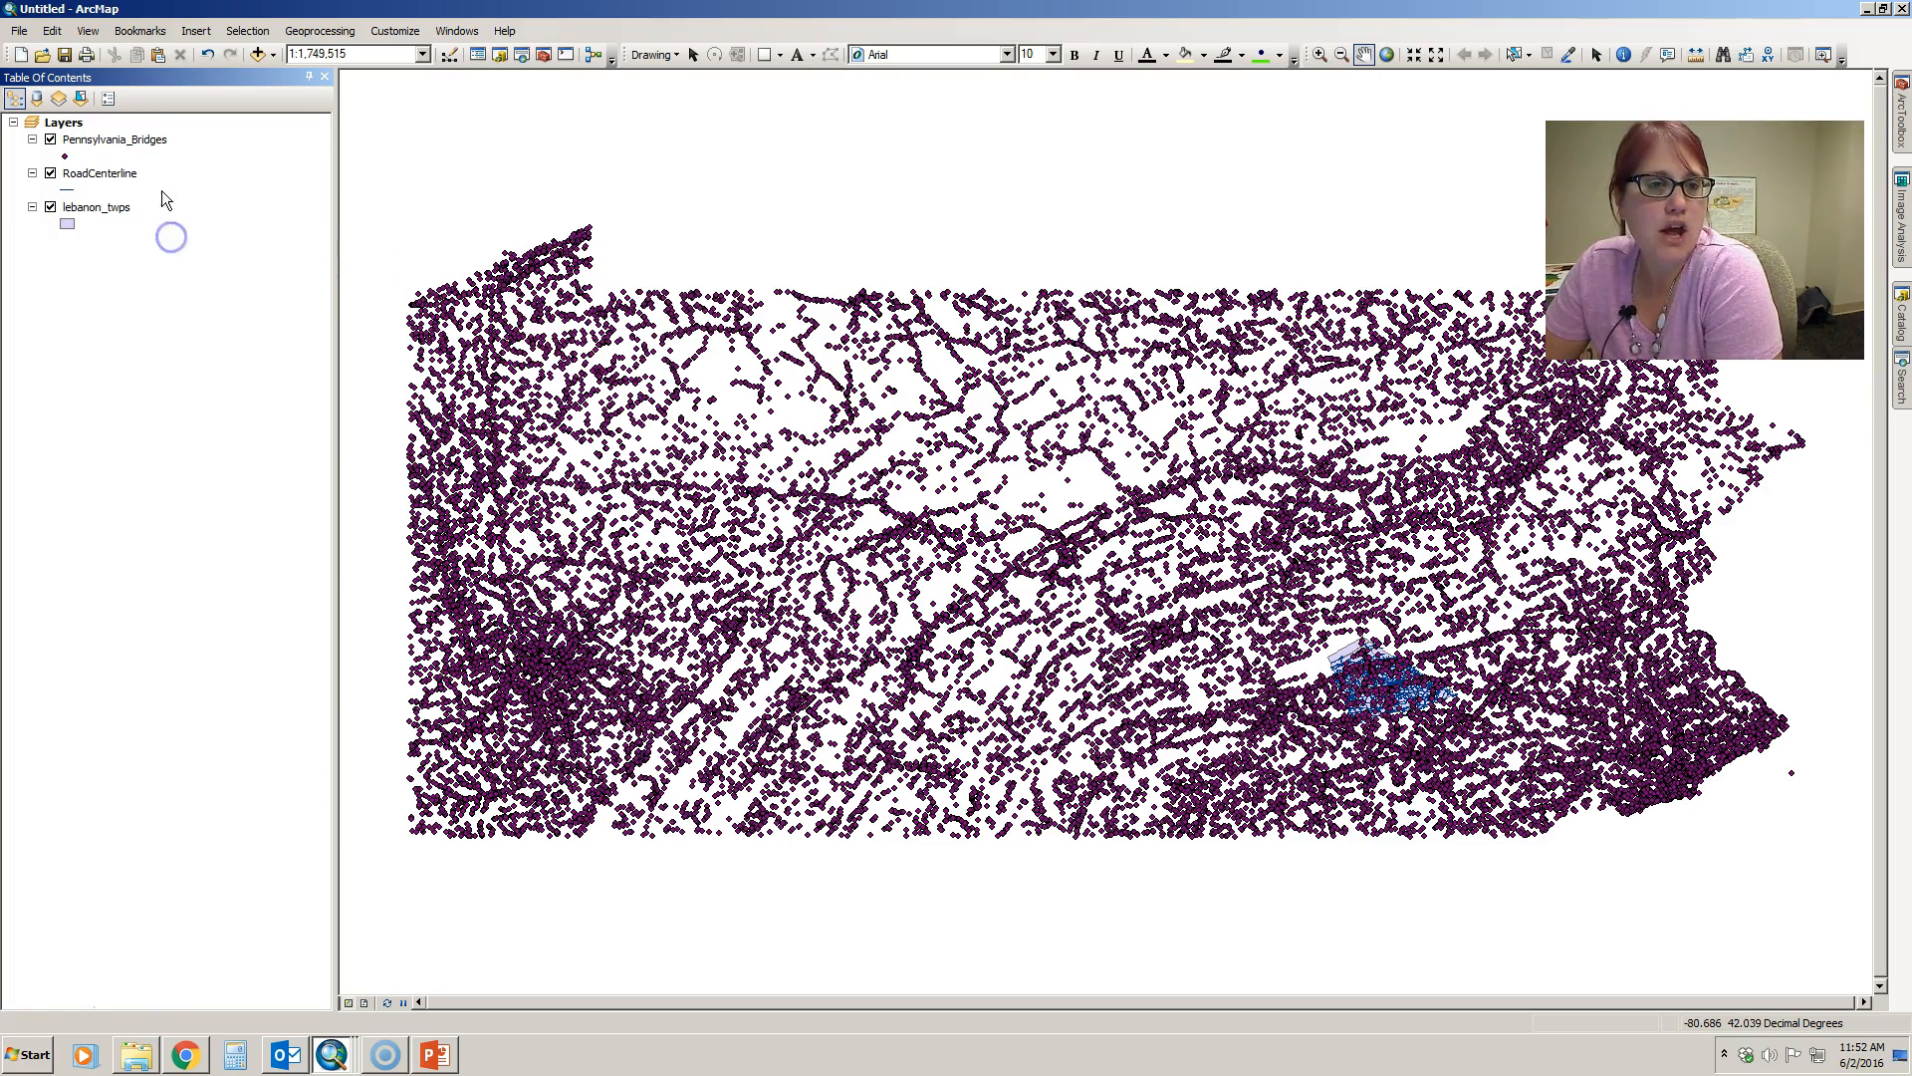
right_click(116, 173)
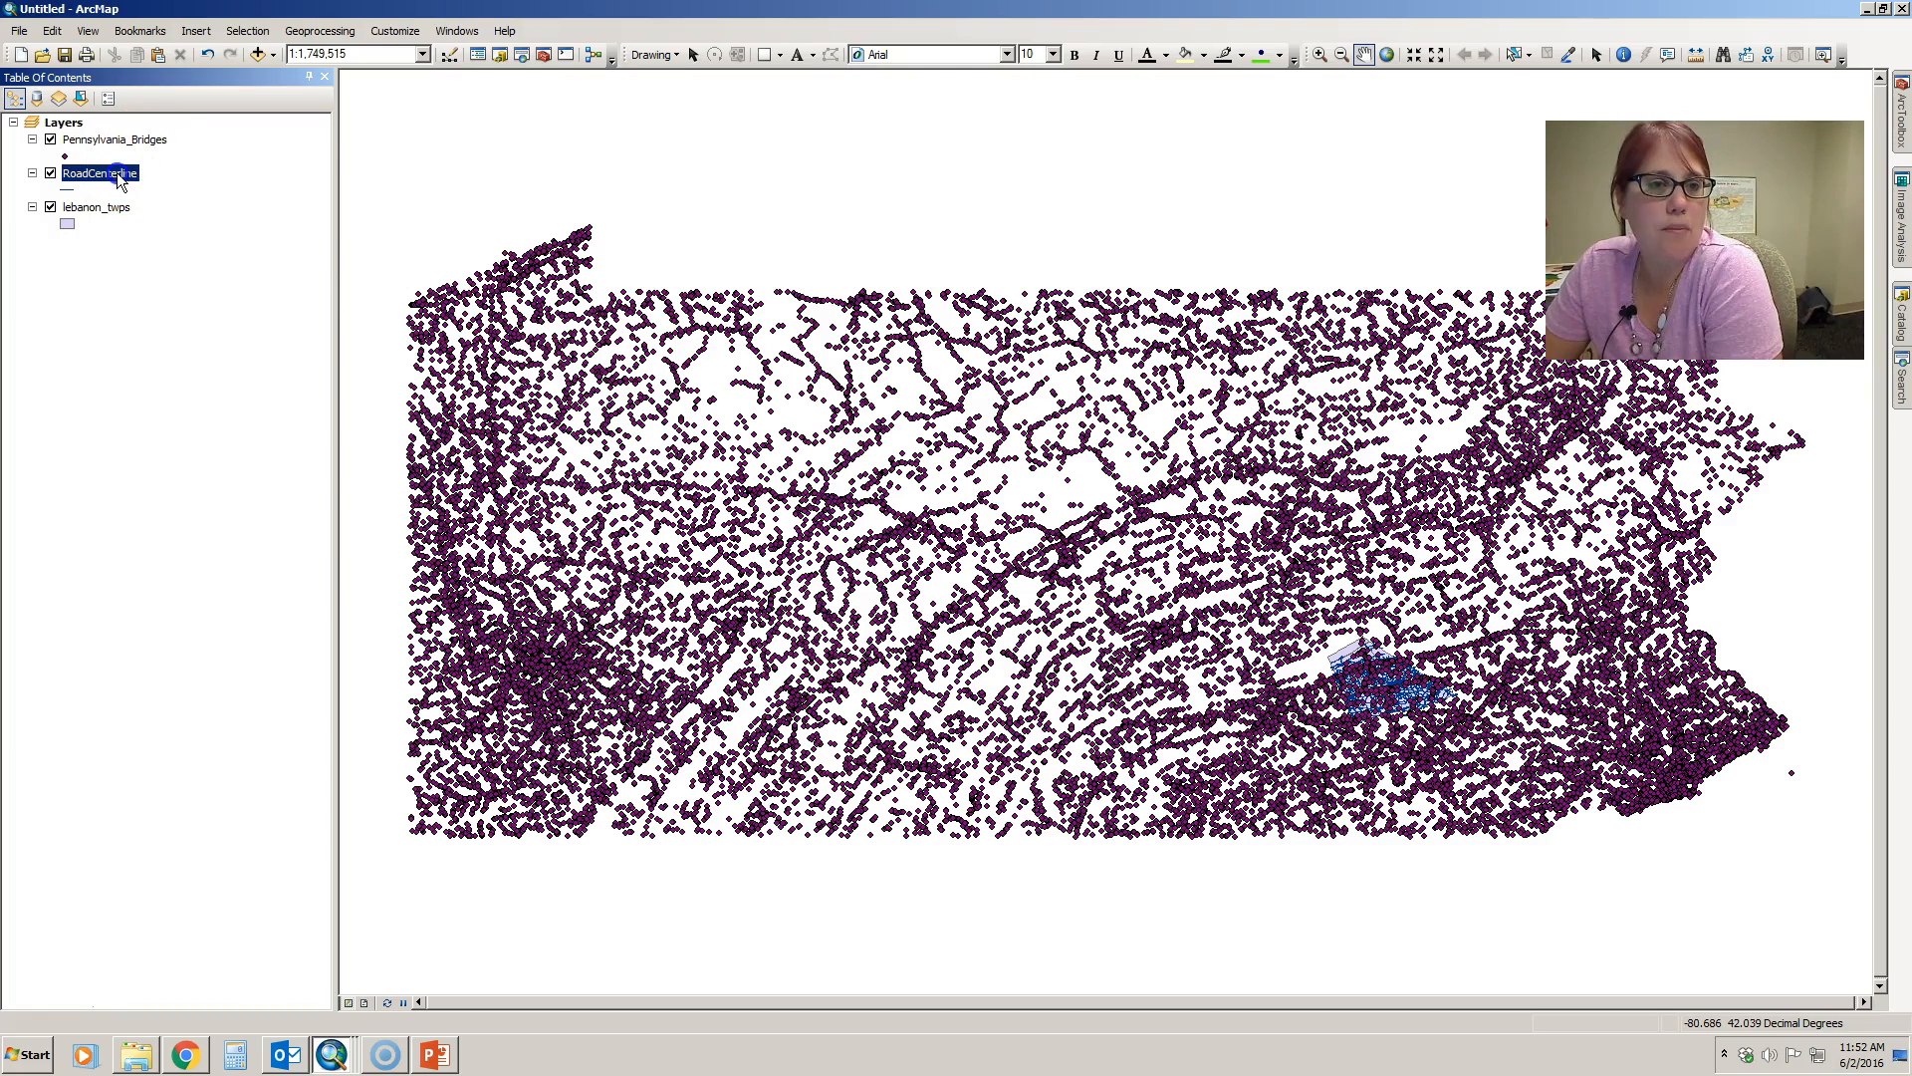
click(175, 279)
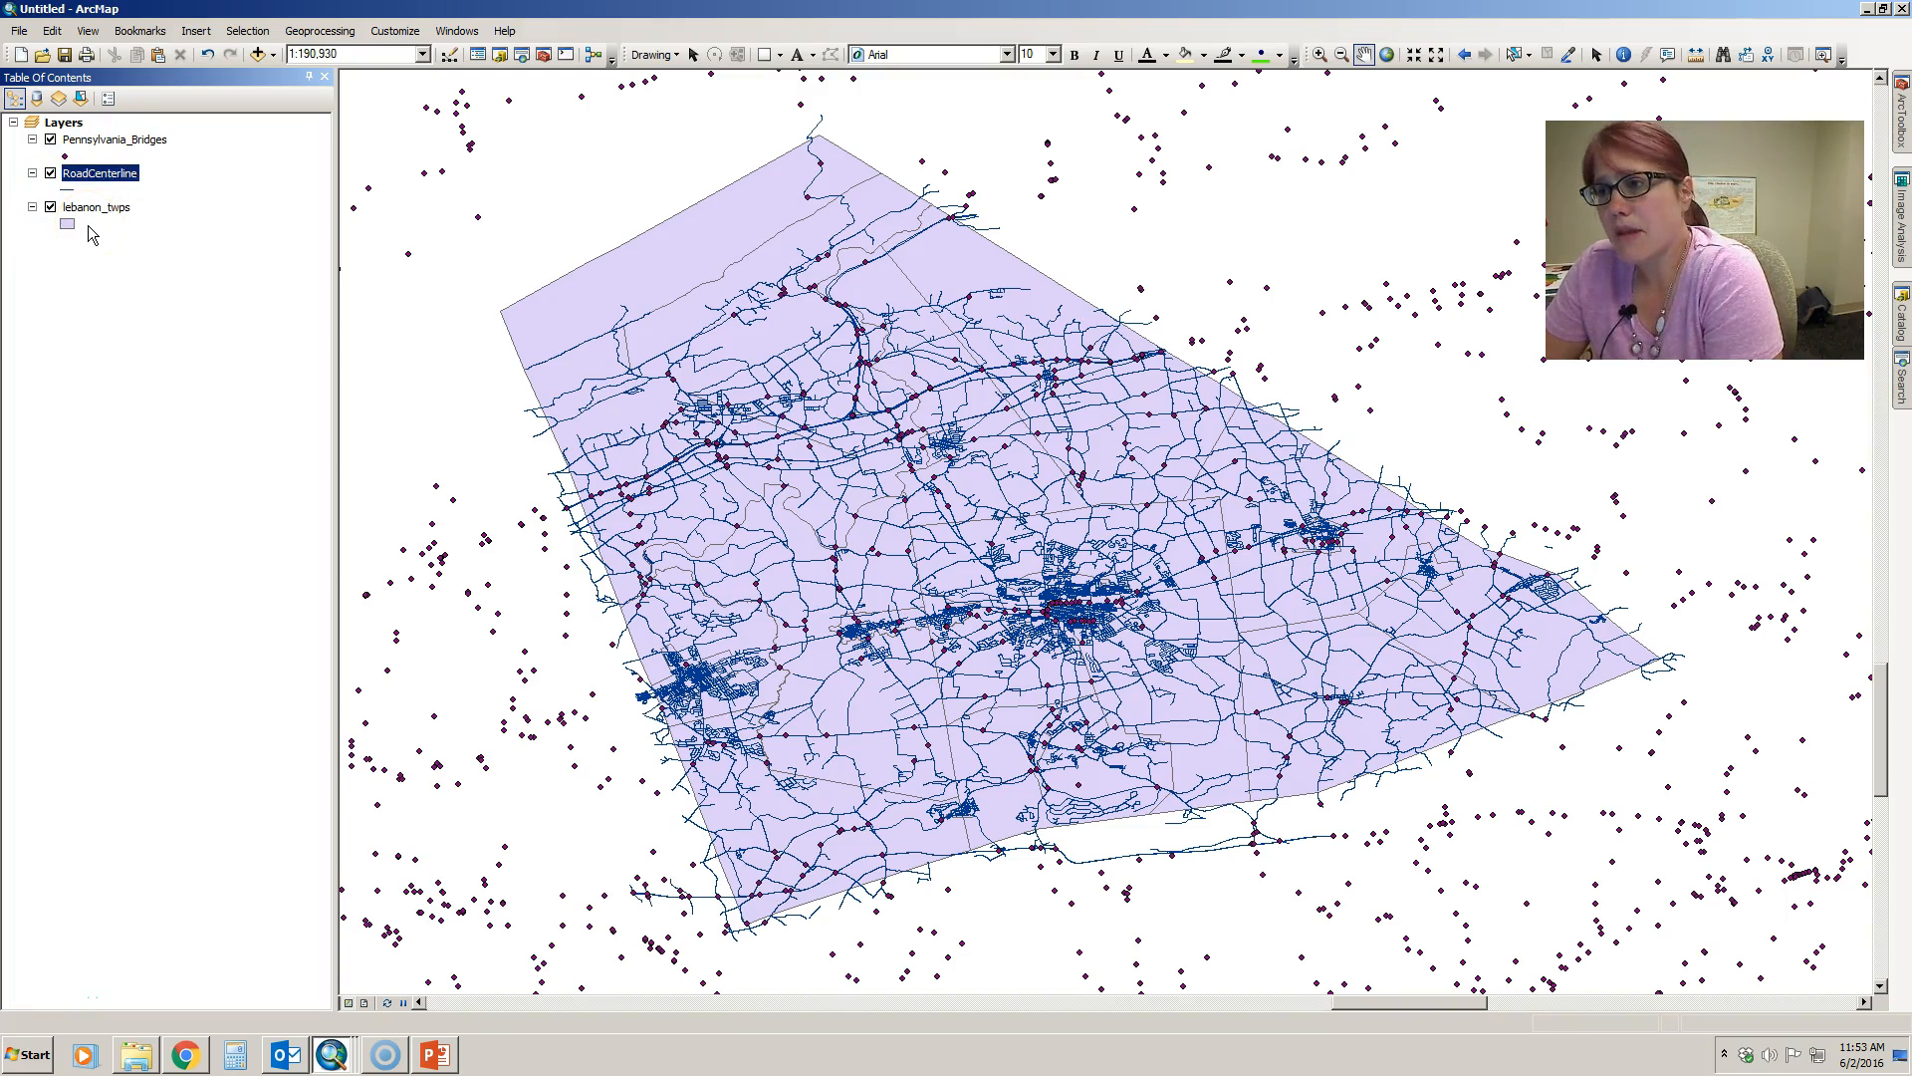
- Move the Pennsylvania_Bridges layer below lebanon_twps and back to the top of the layer order
drag(109, 140, 93, 237)
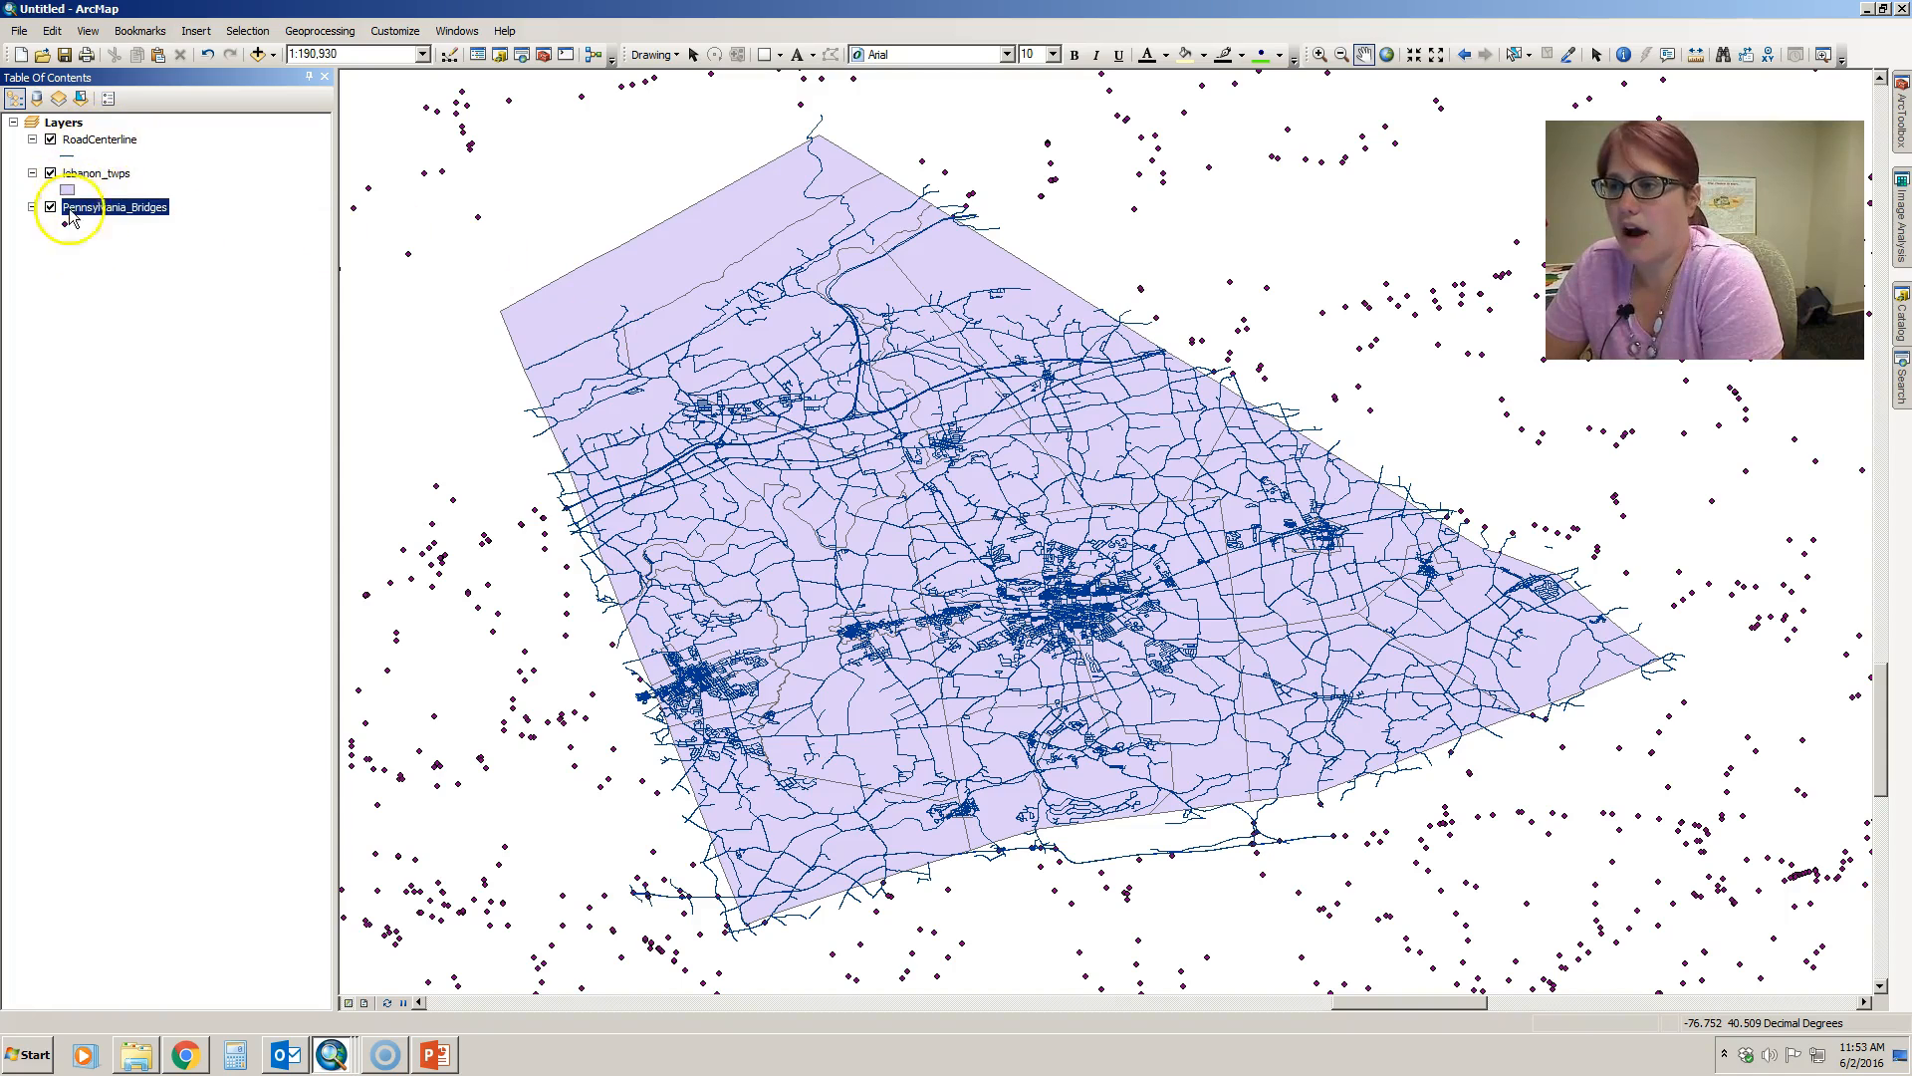
drag(96, 221, 82, 123)
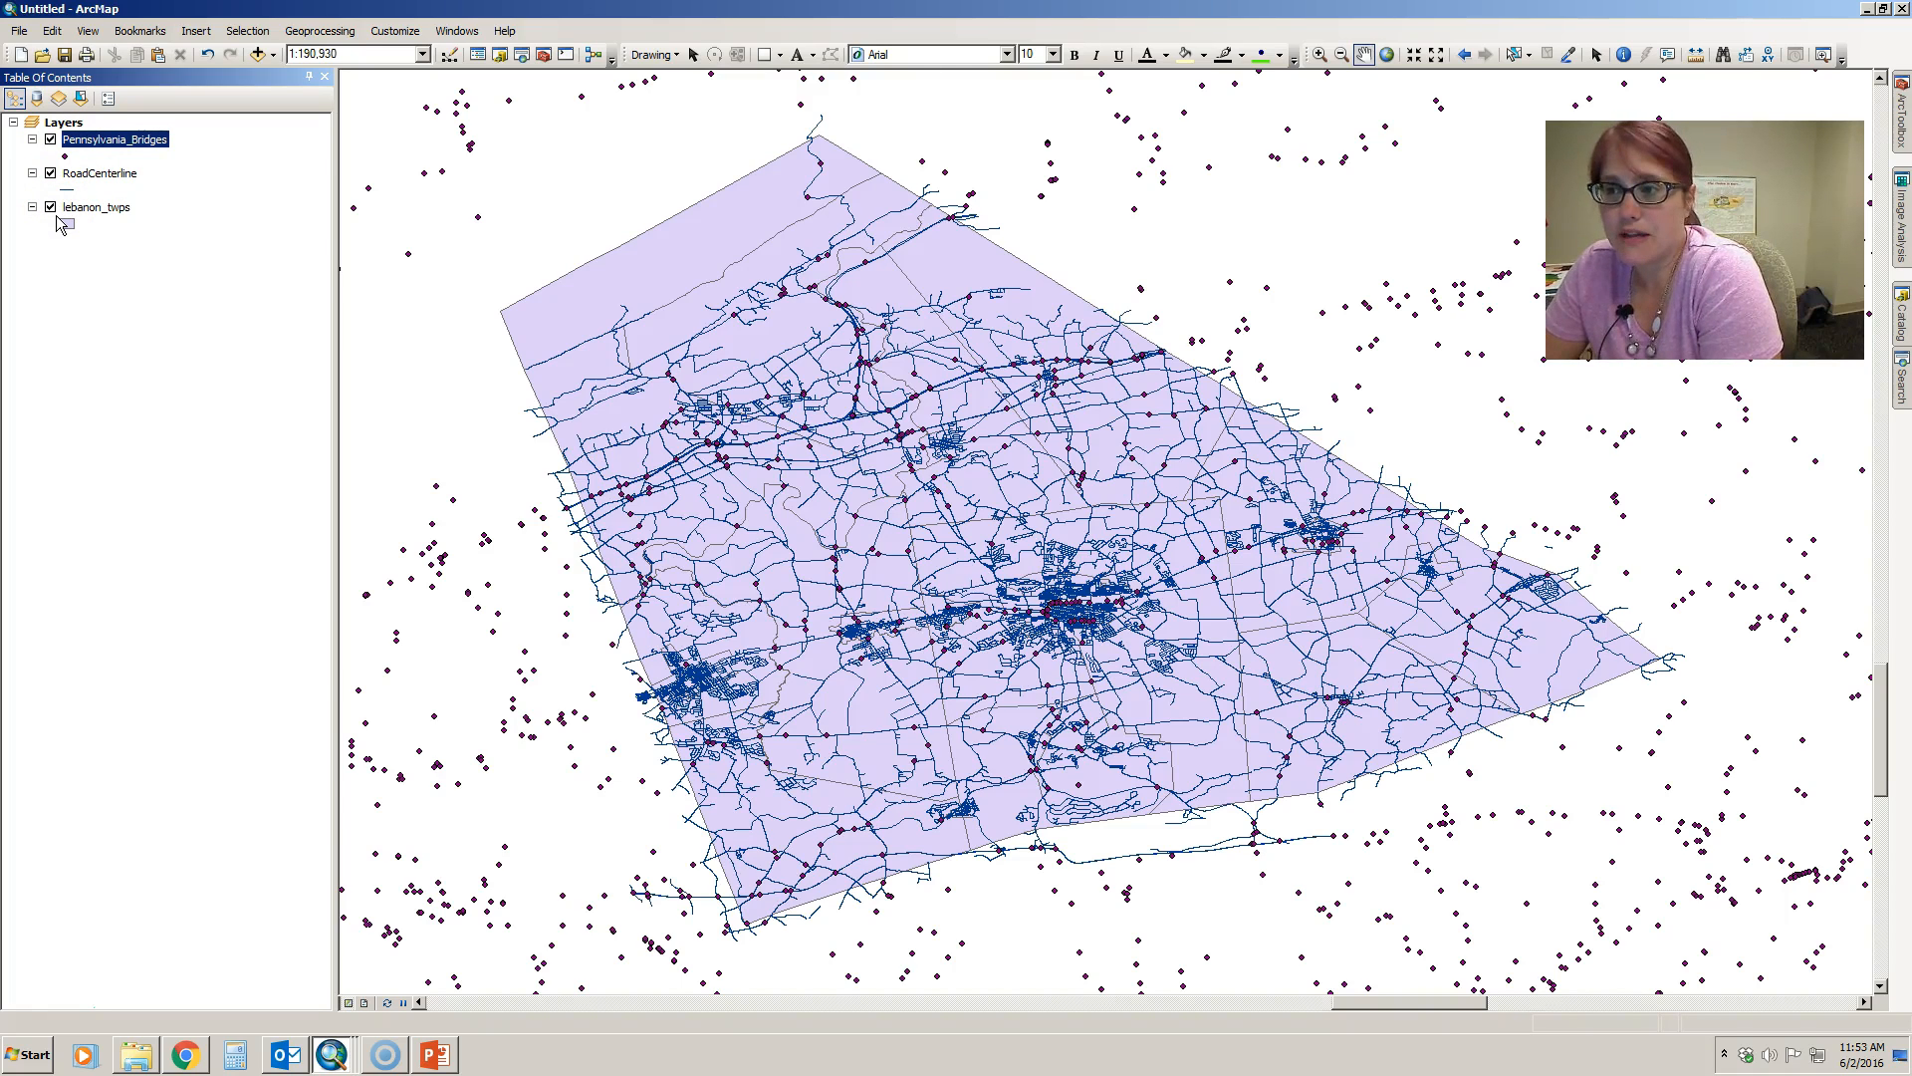
- Turn off the Pennsylvania_Bridges layer's display and remove the layer from the map
click(51, 142)
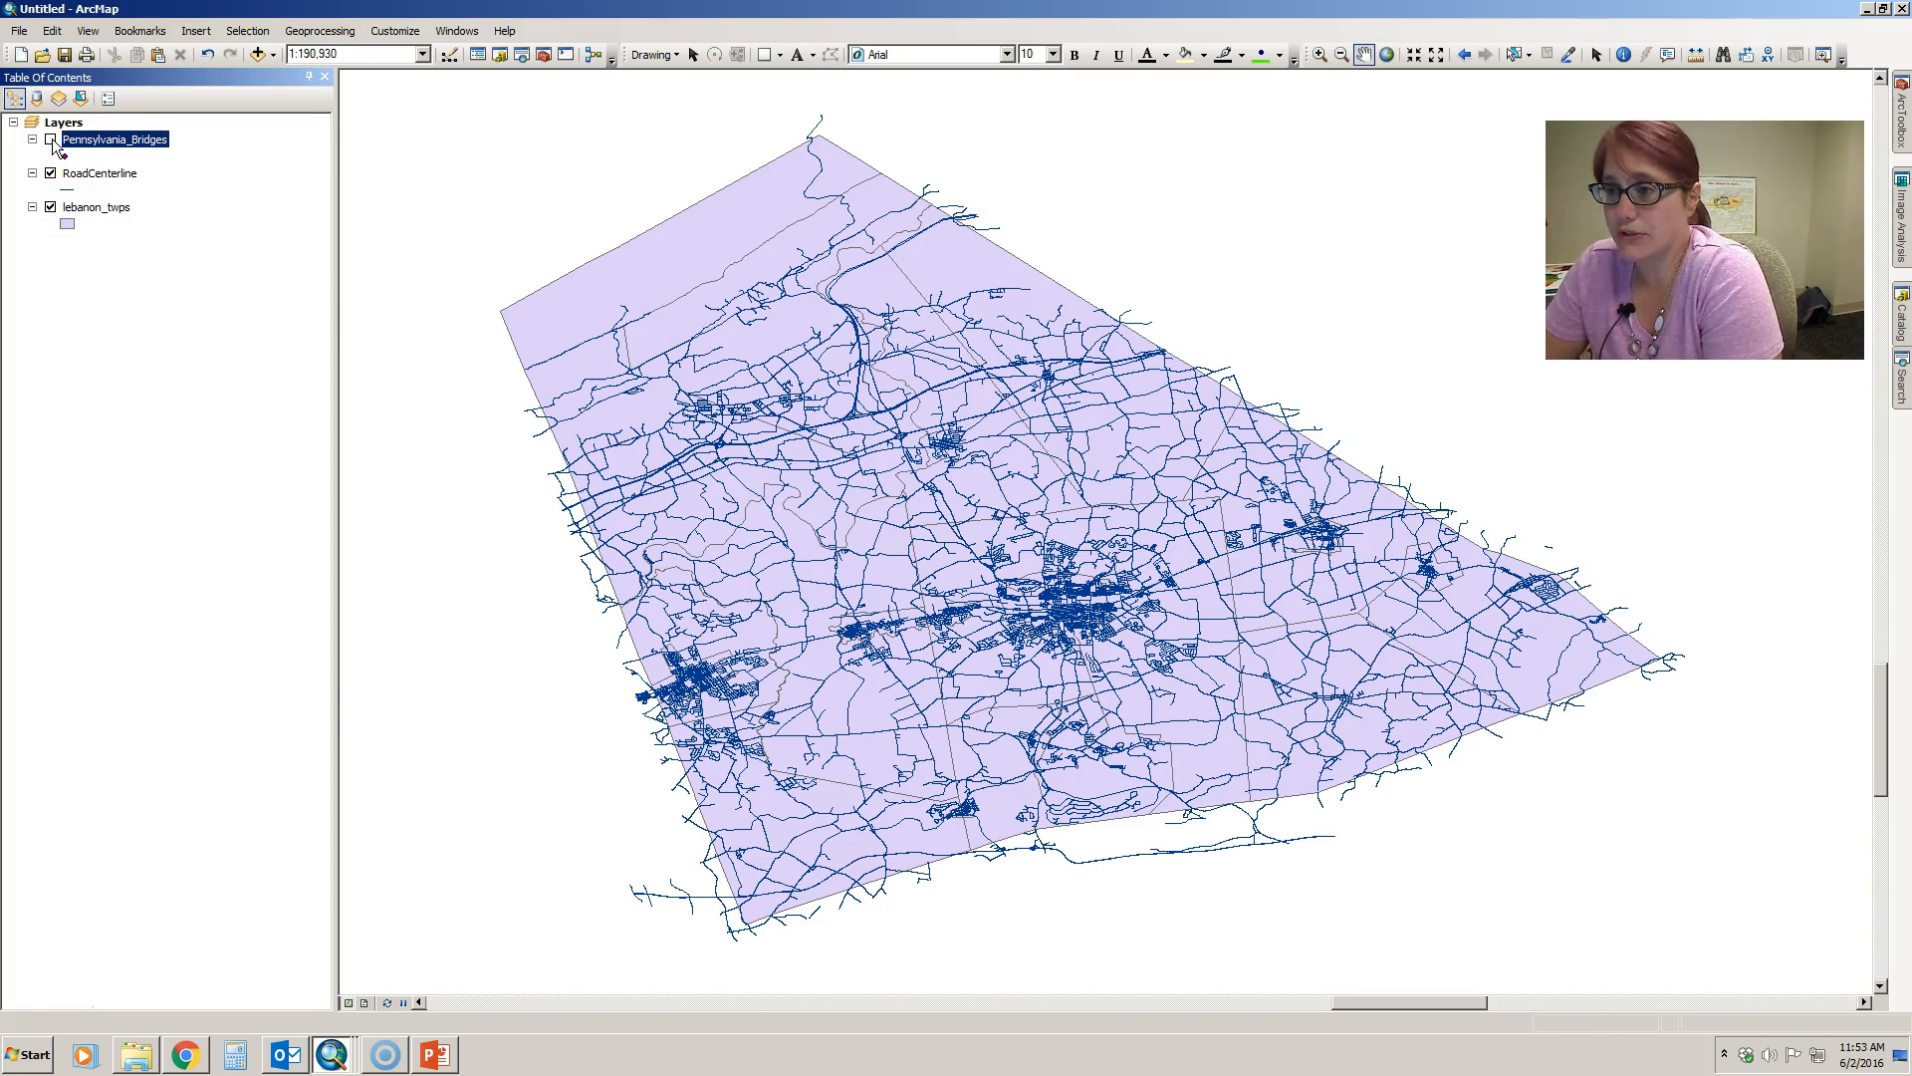
click(116, 140)
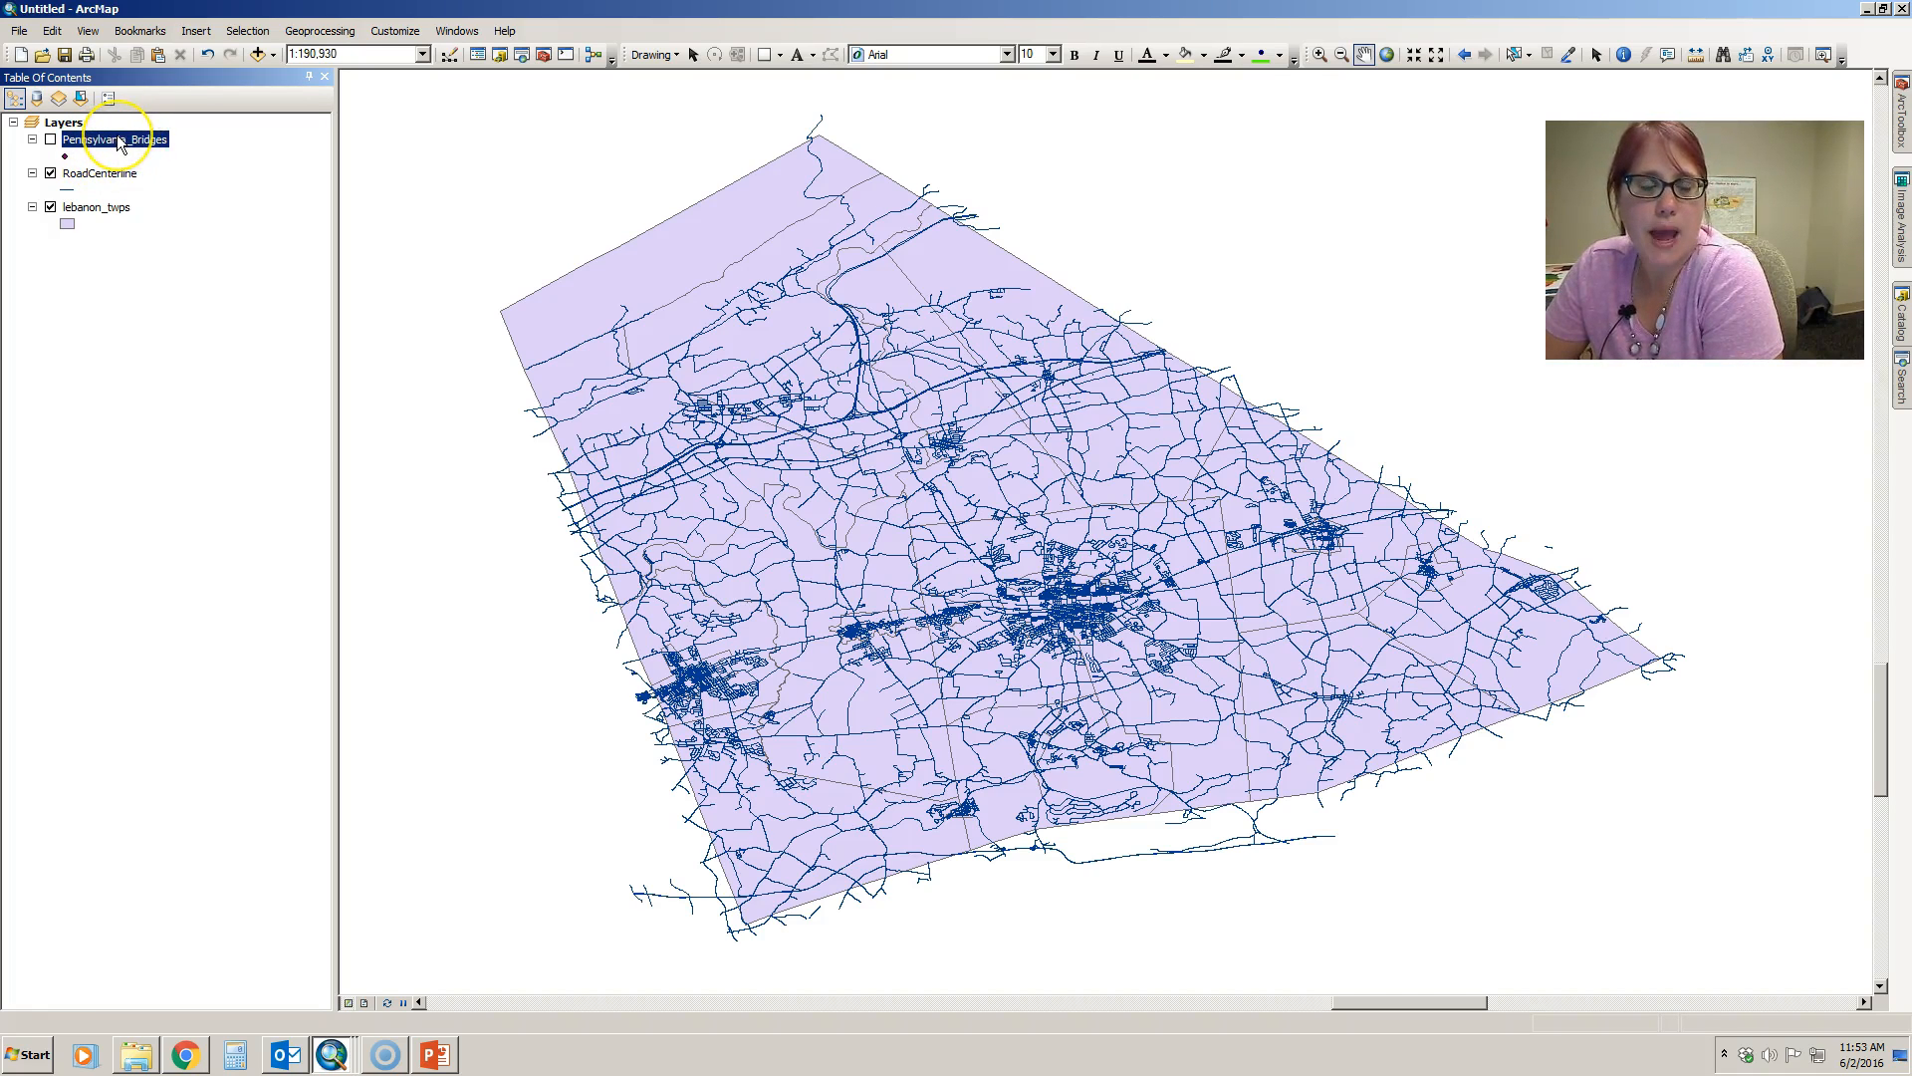
click(132, 143)
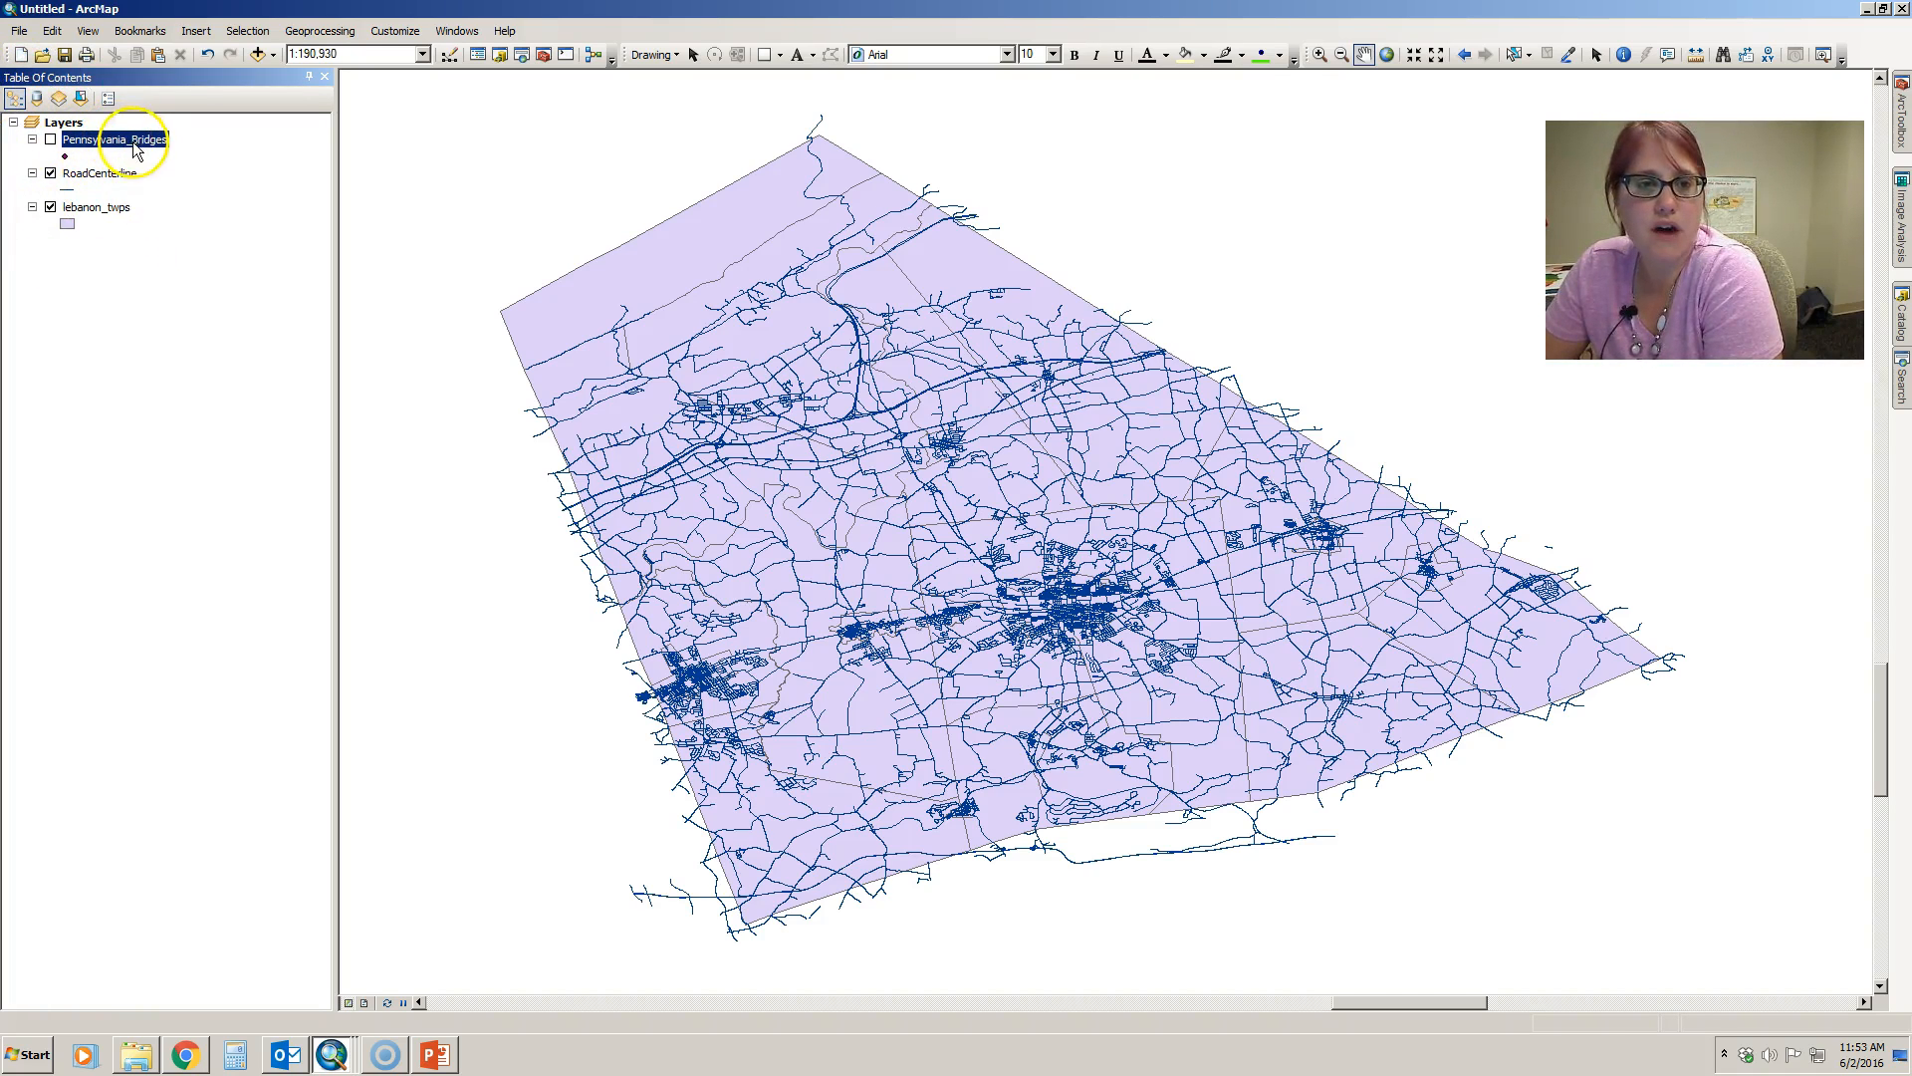
right_click(133, 141)
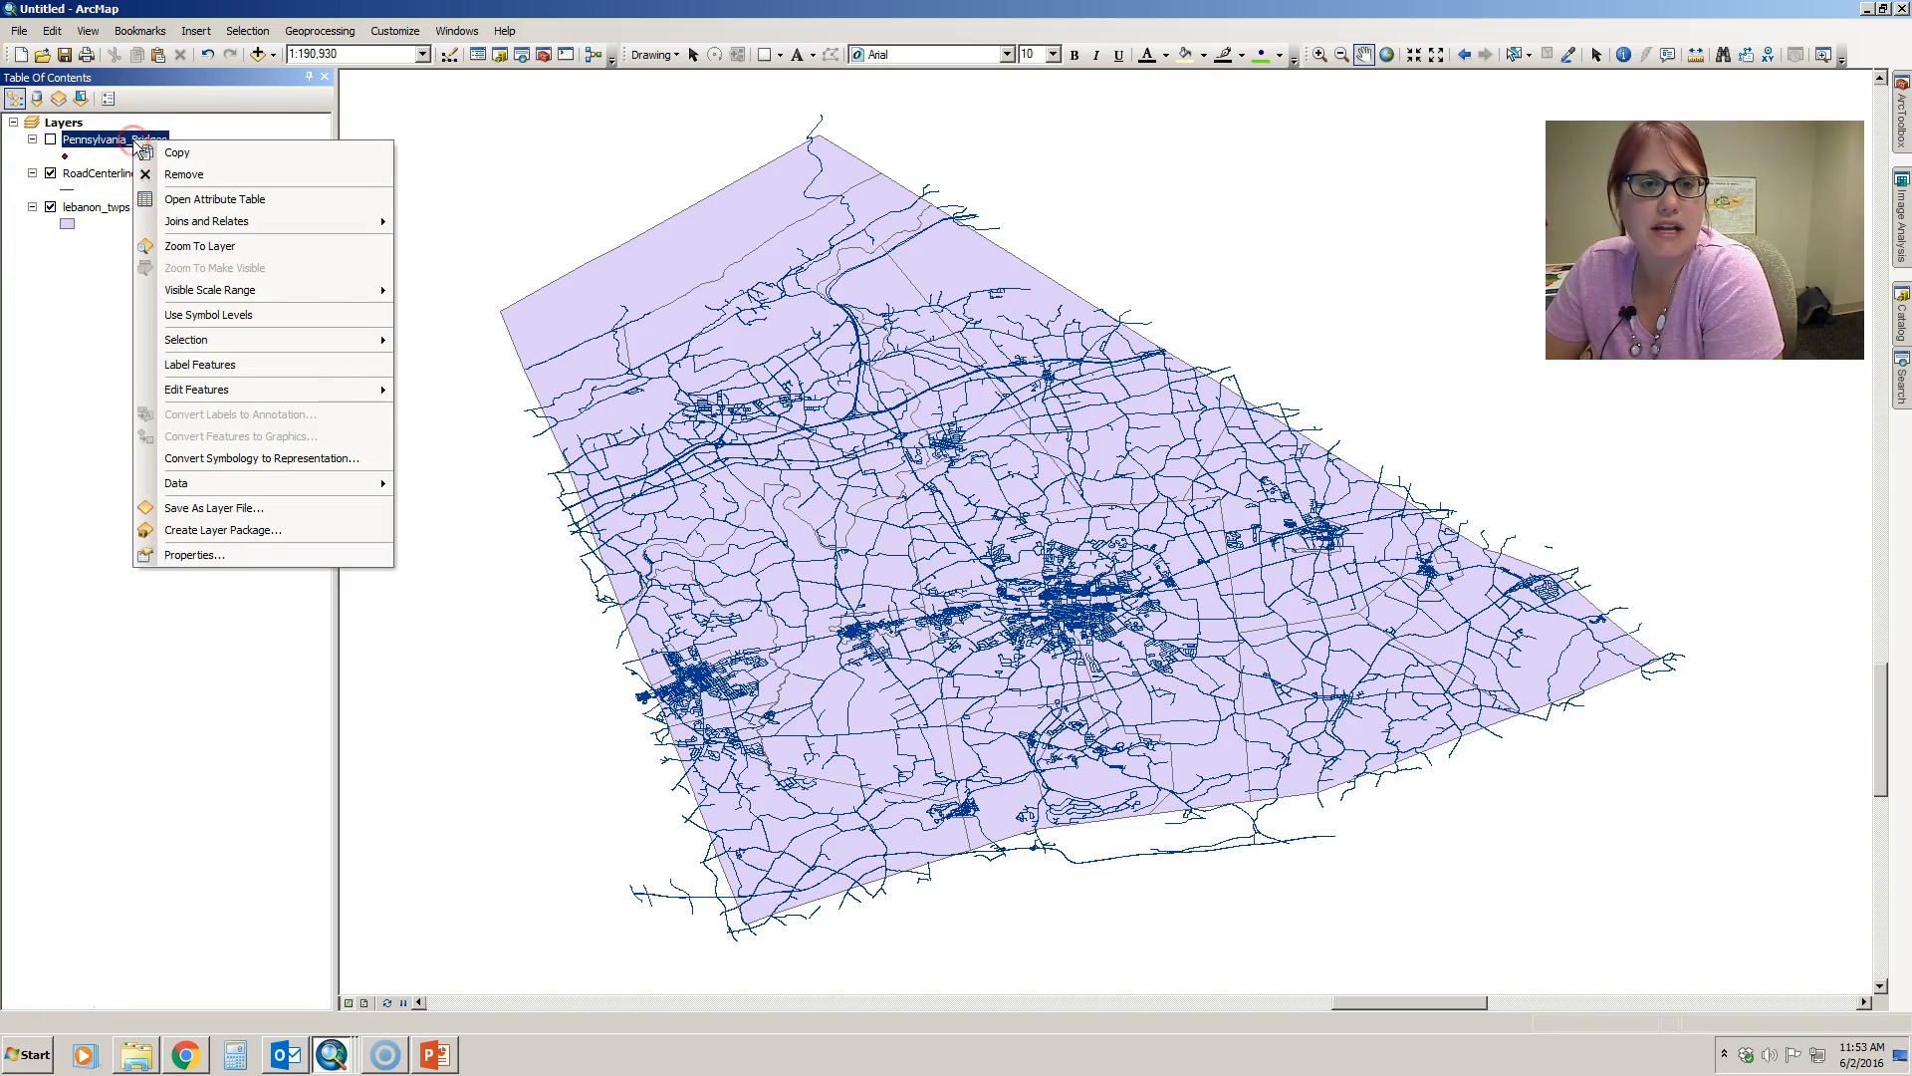
click(174, 173)
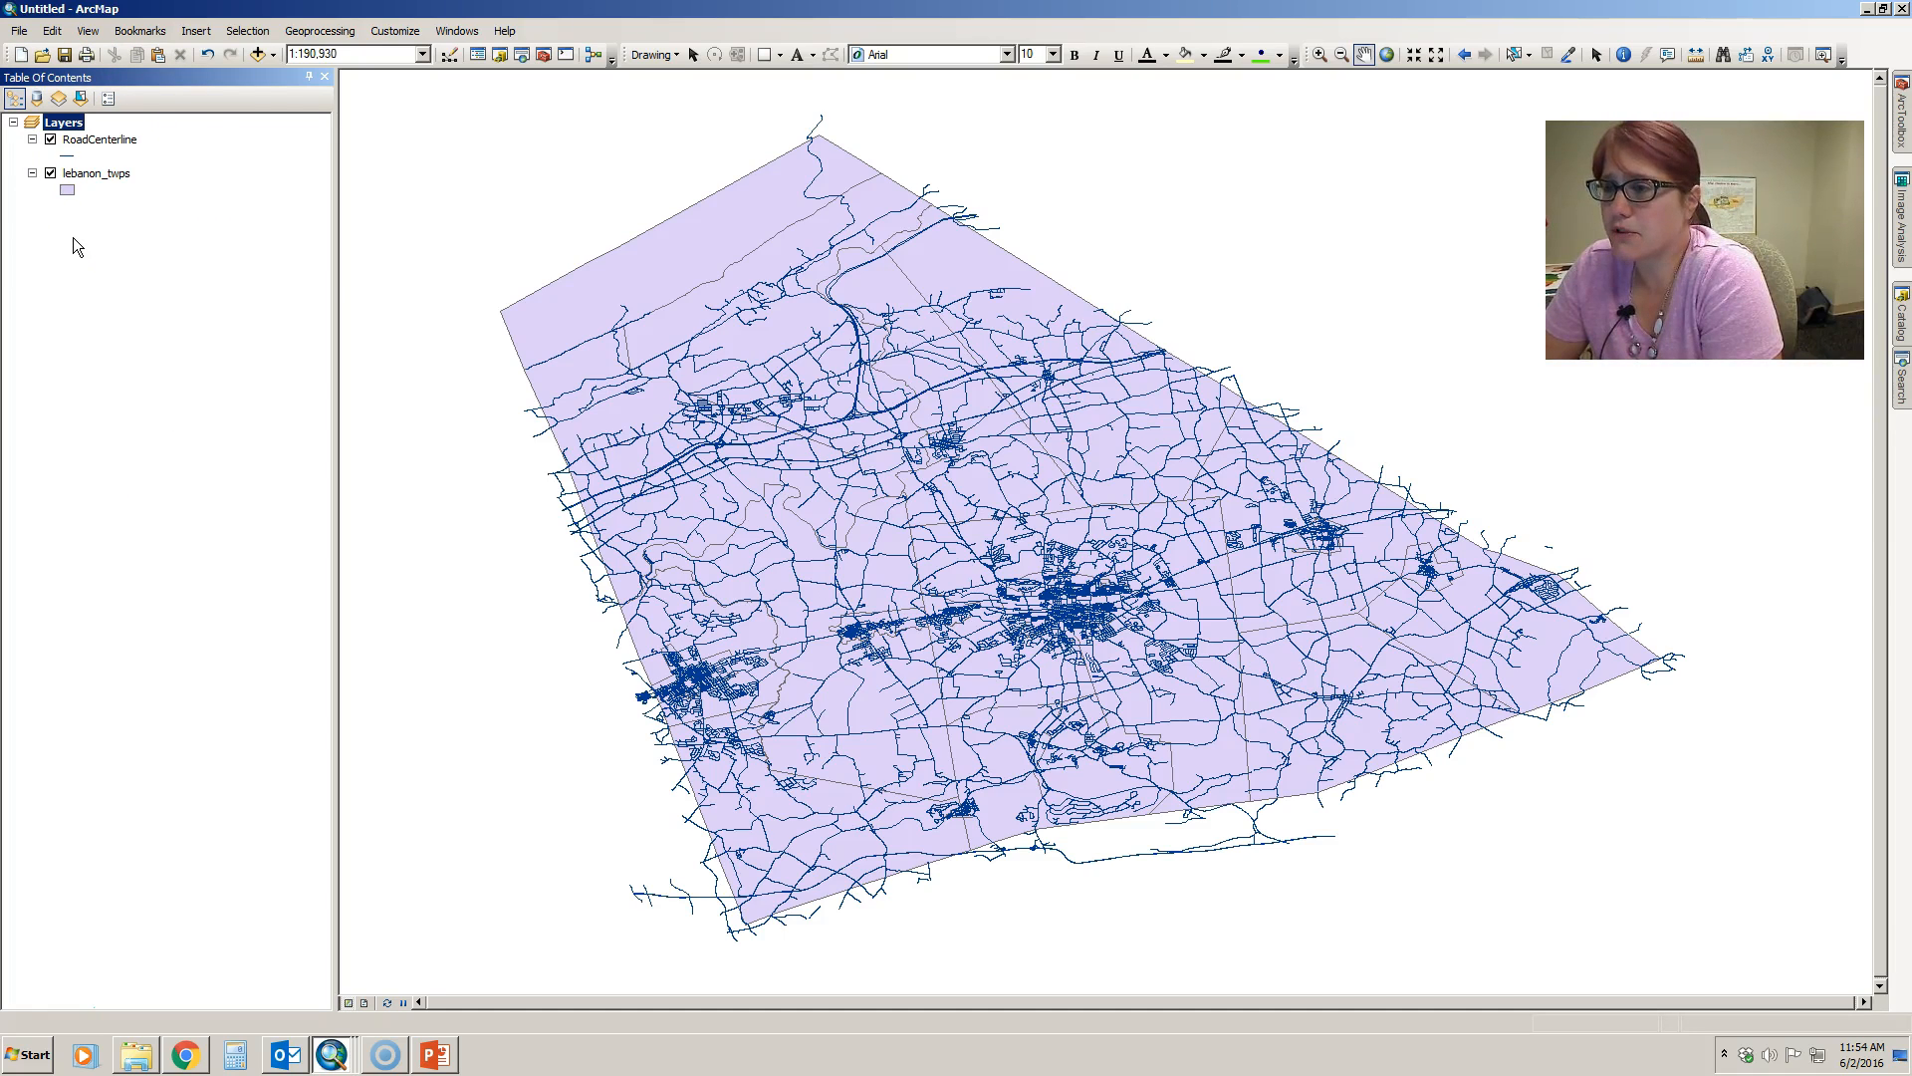
- Close the Table Of Contents window and restore it, two times over
click(327, 78)
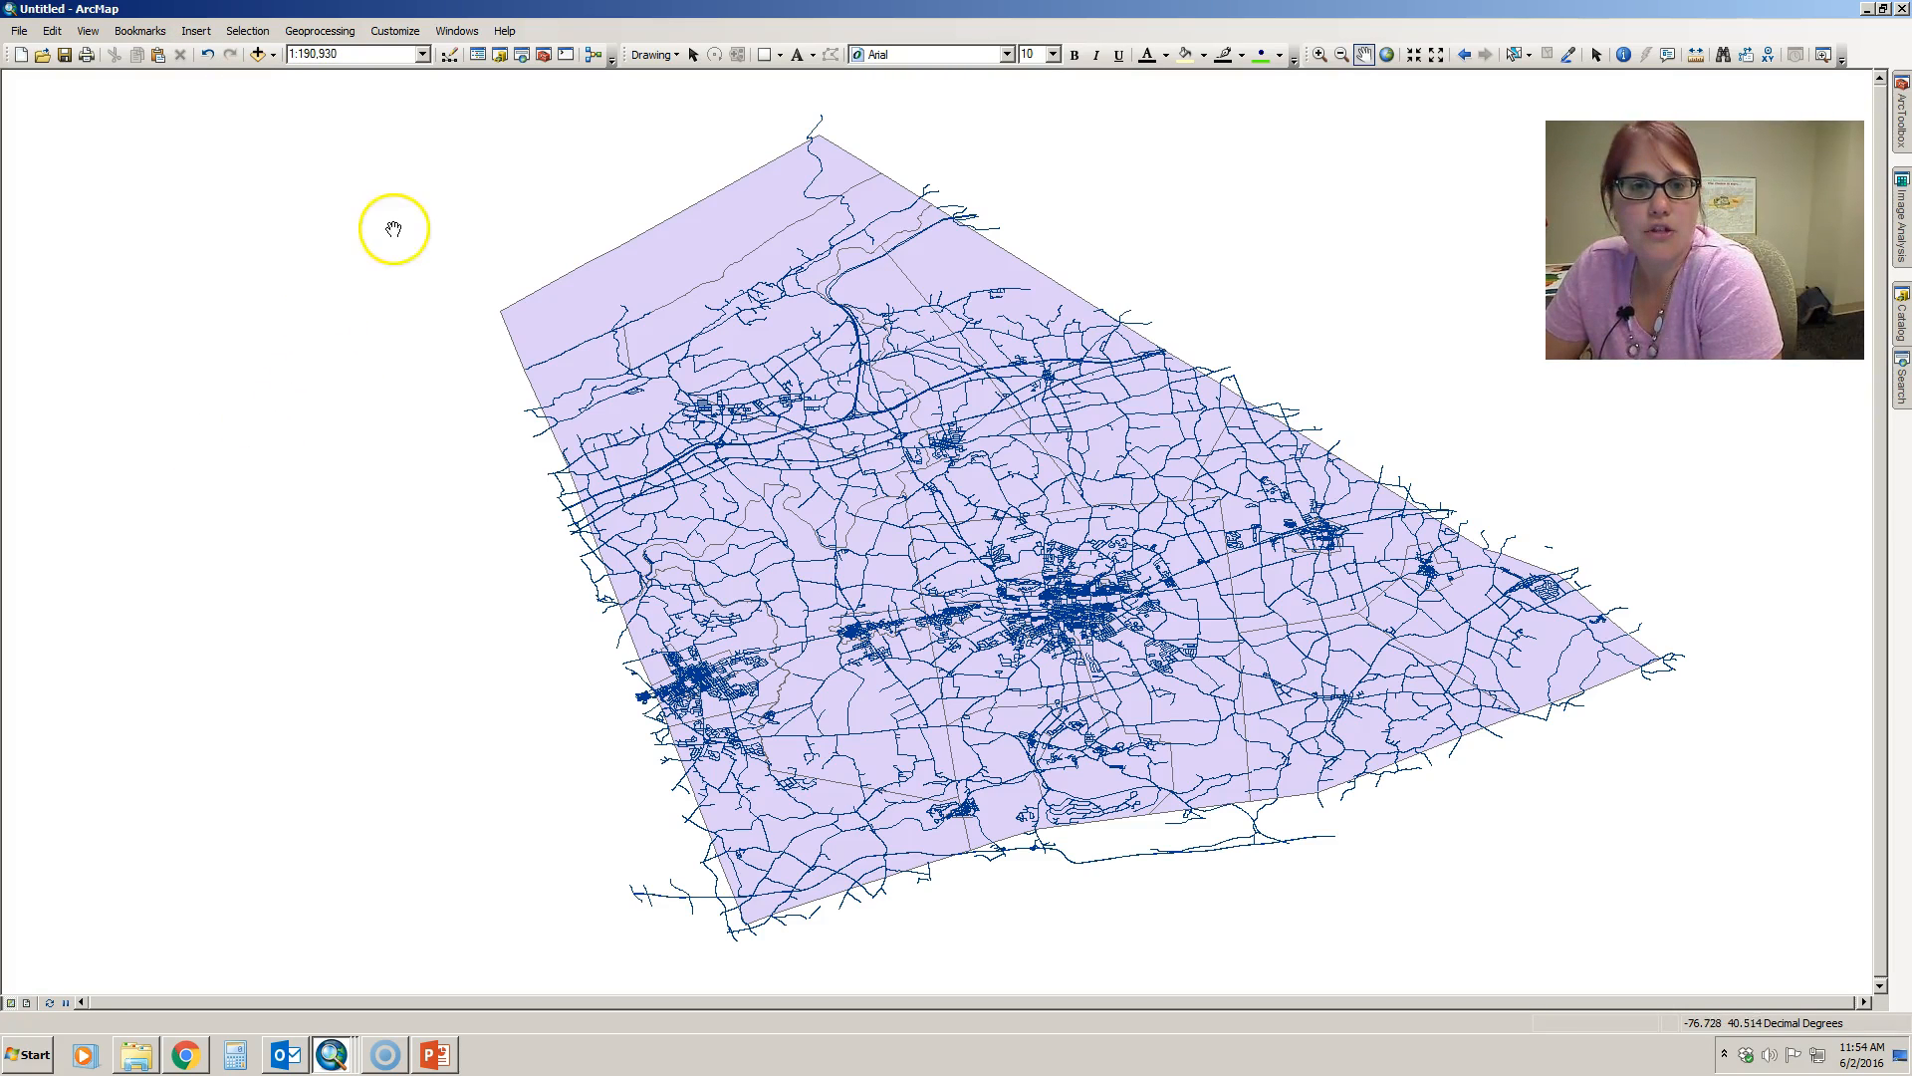
click(468, 33)
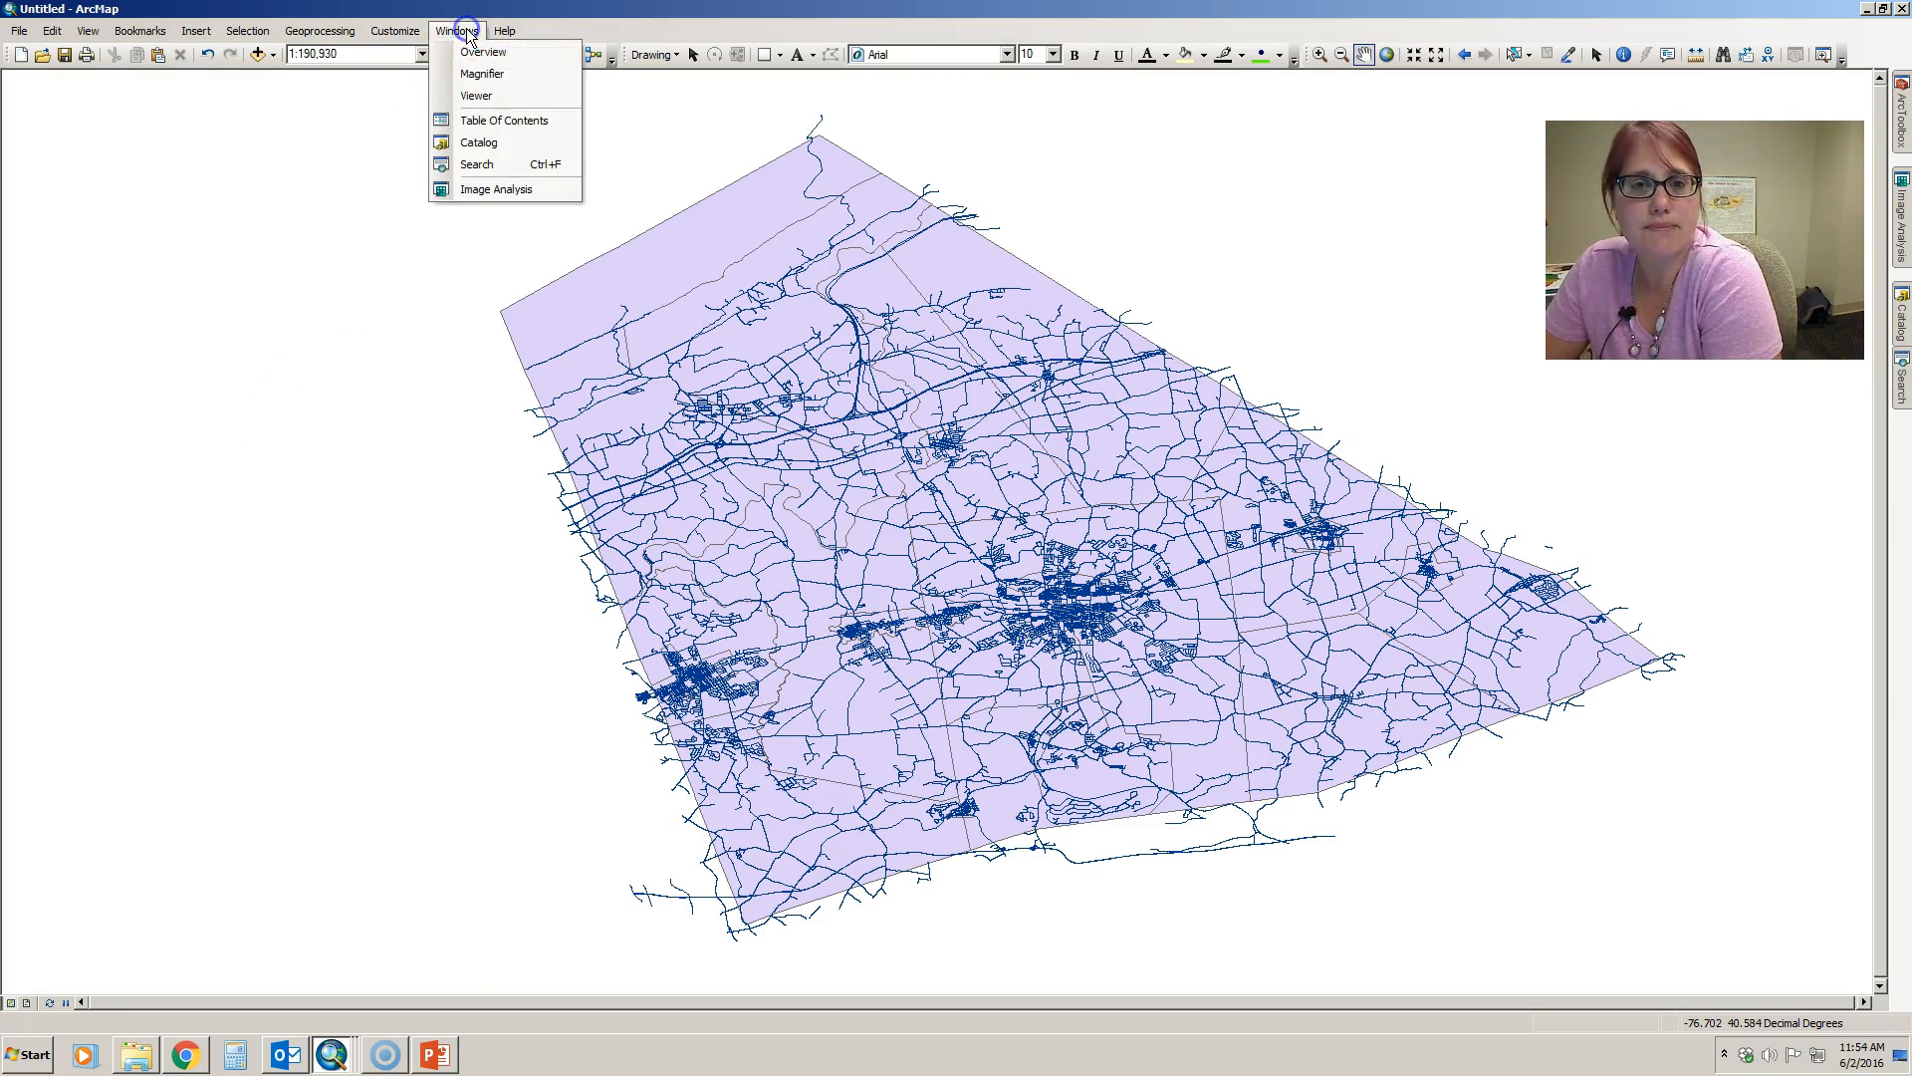
click(498, 121)
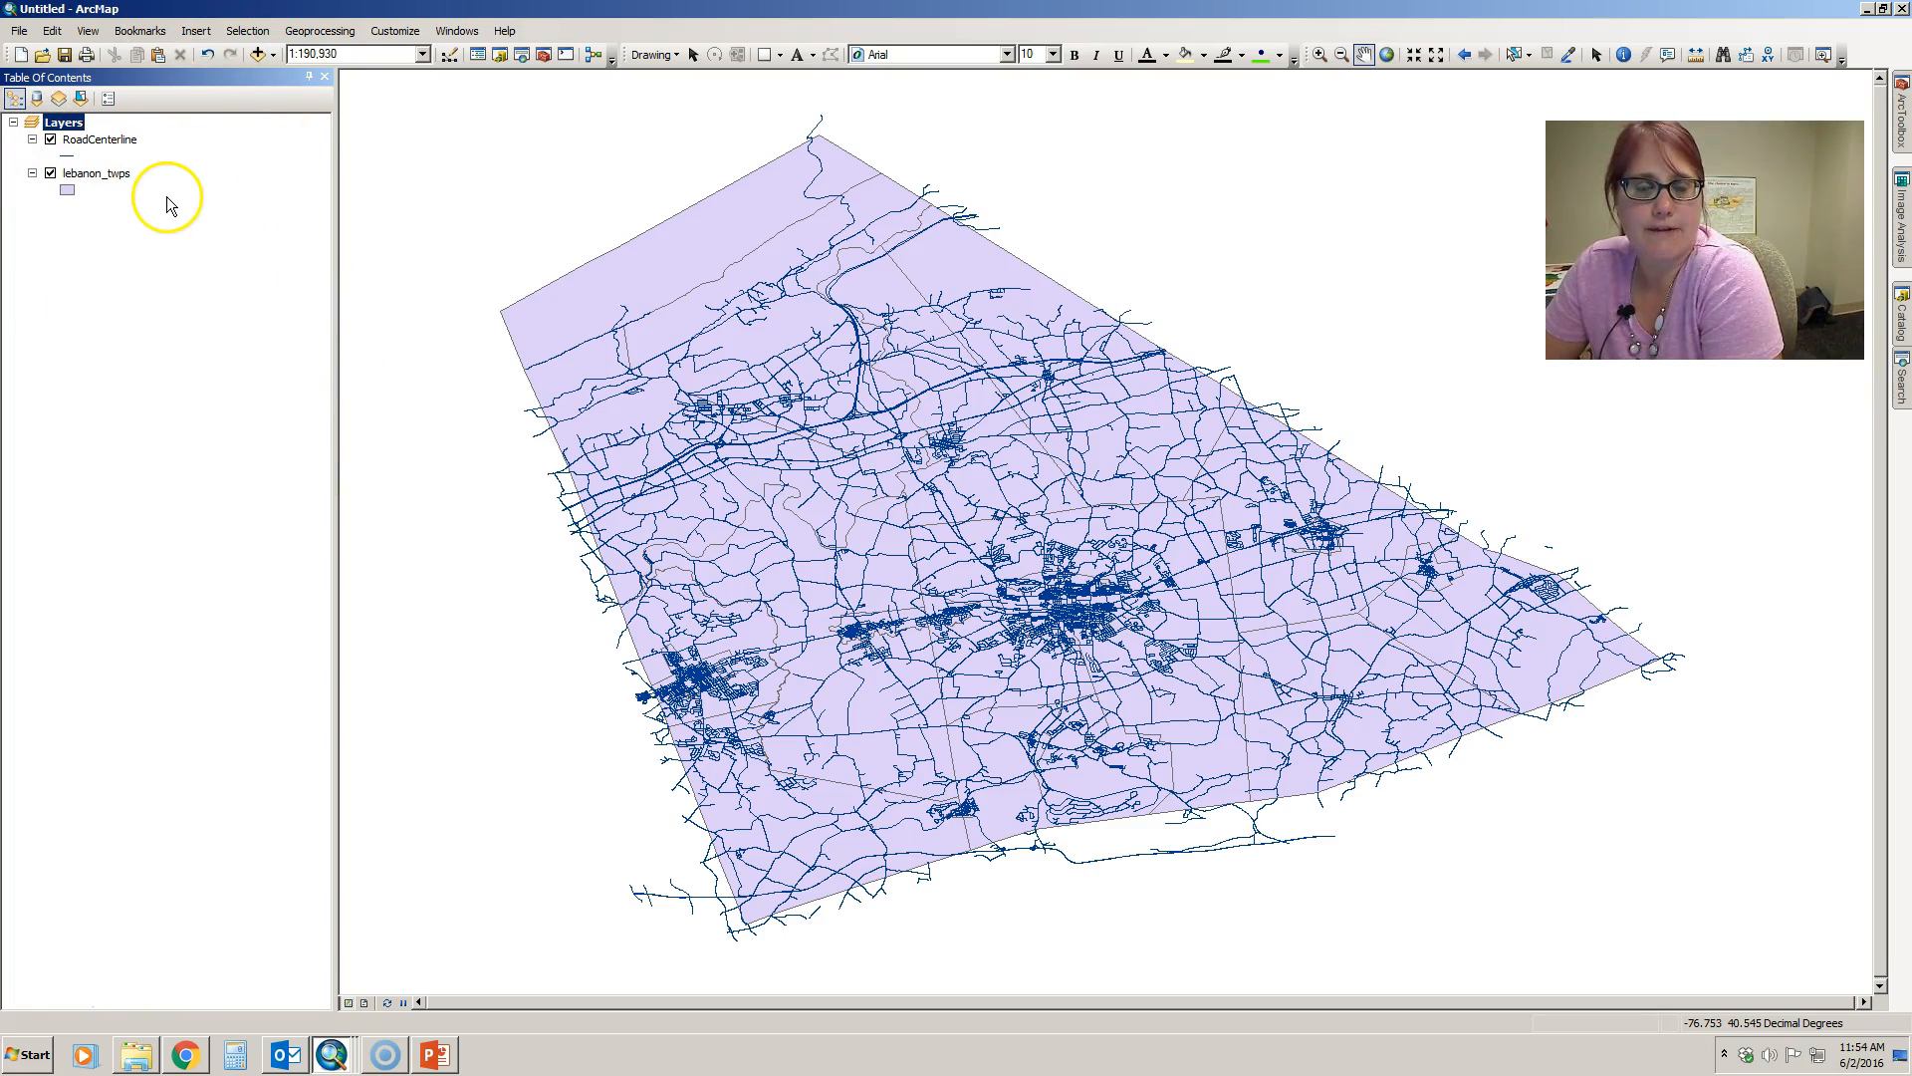
click(326, 76)
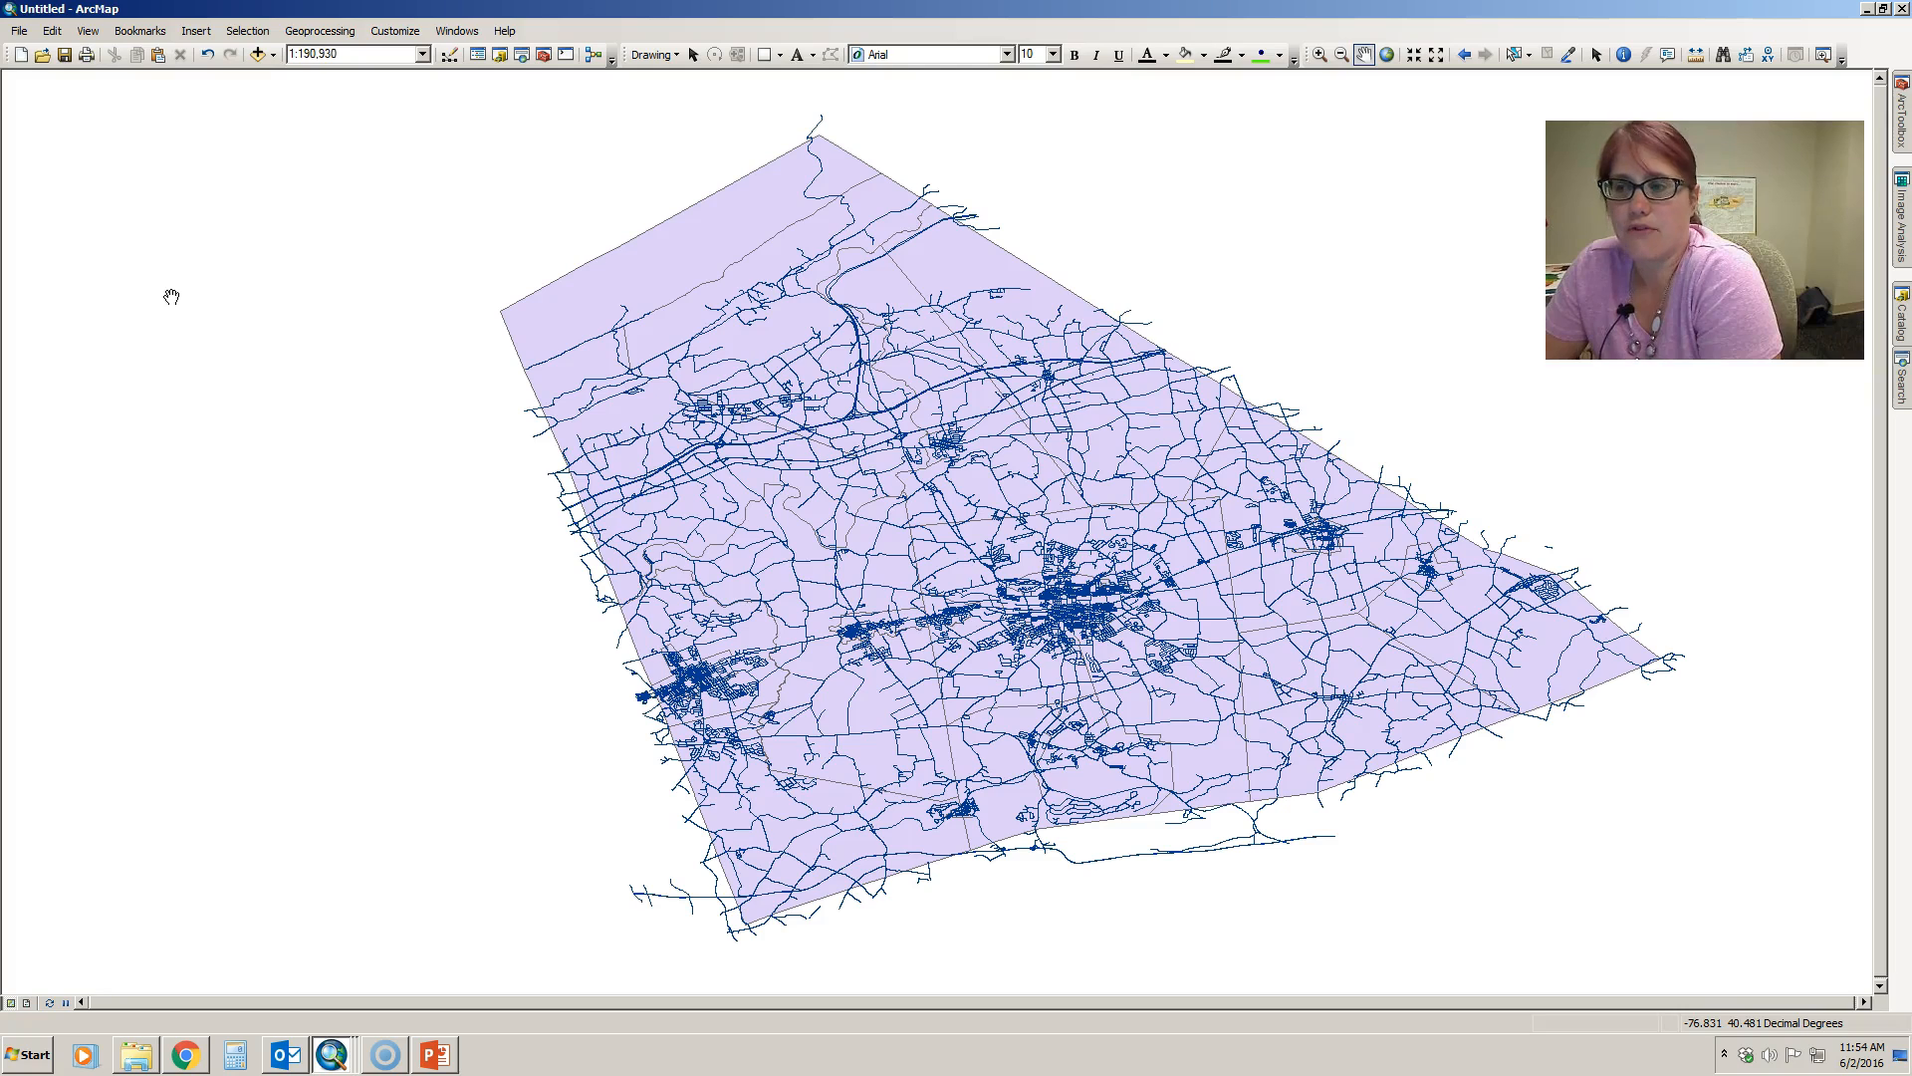
click(454, 31)
click(468, 120)
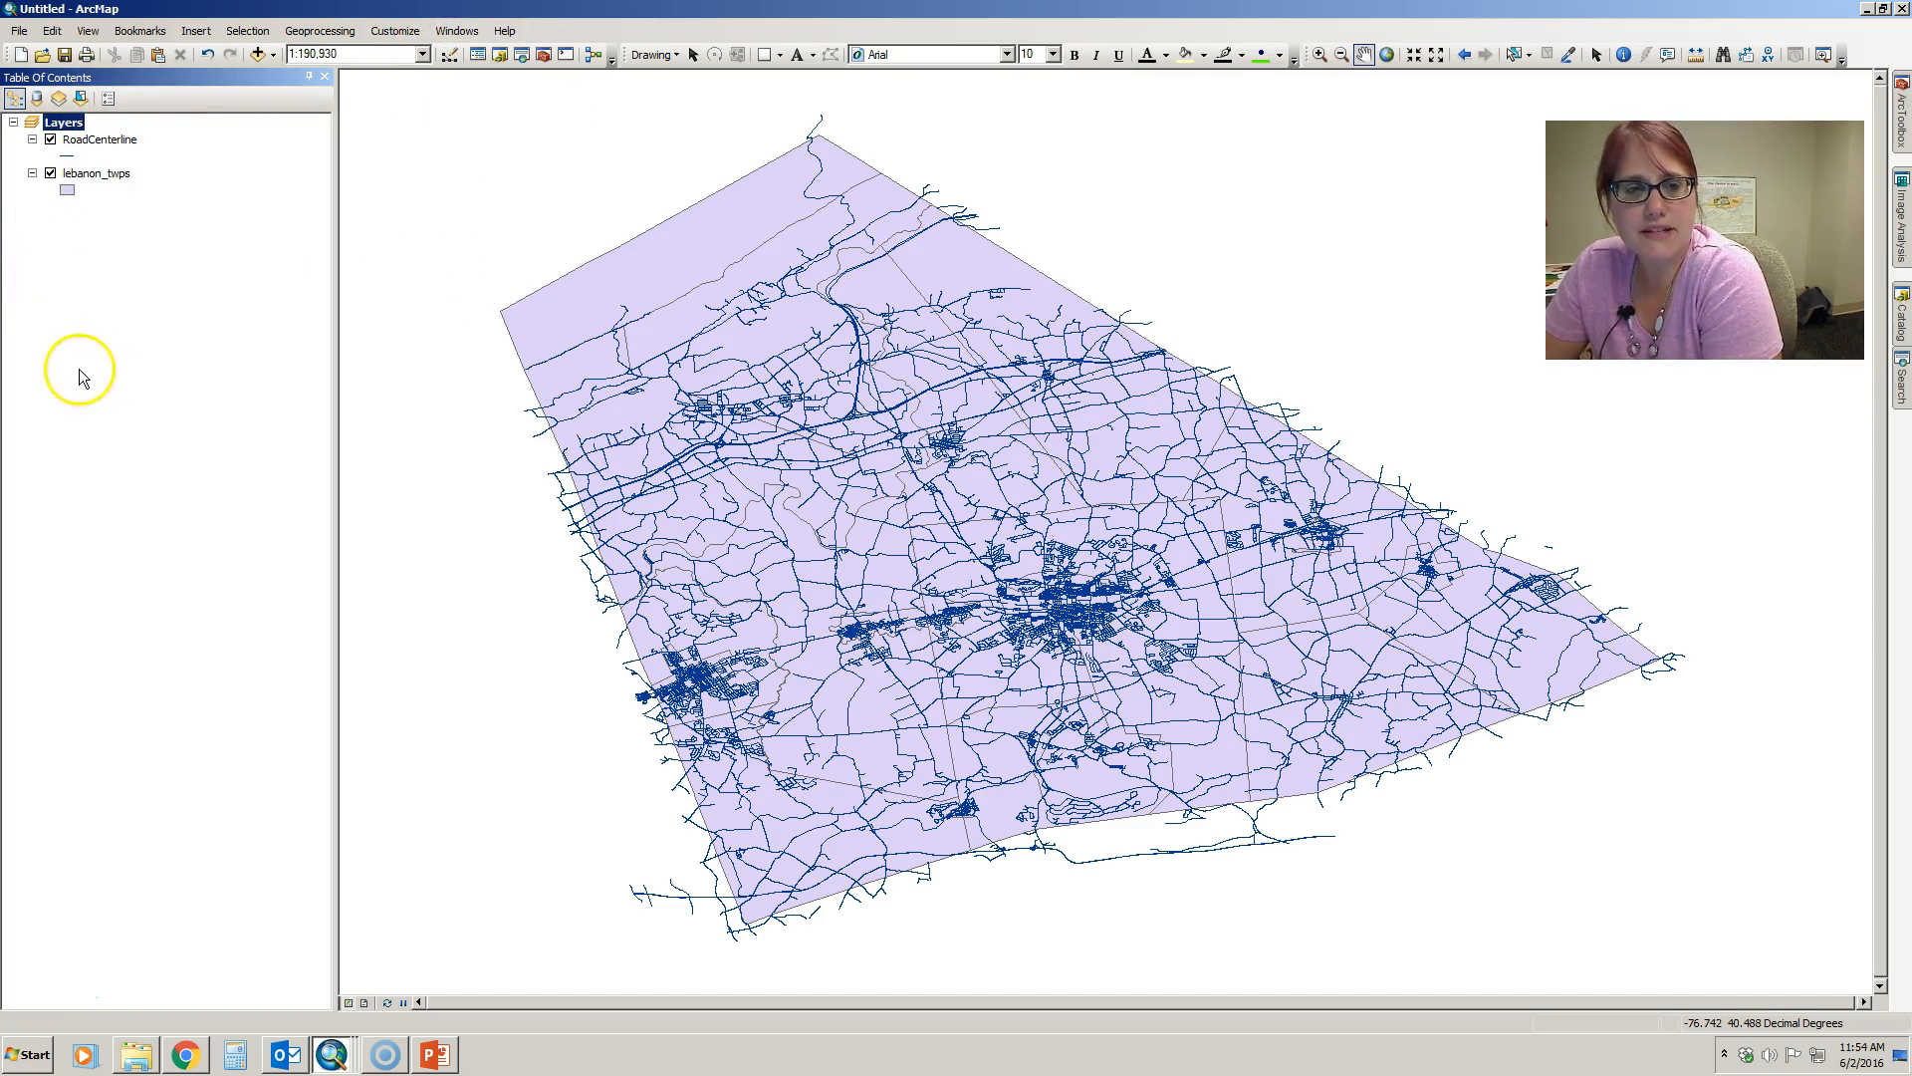
- Examine the lebanon_twps attribute table, including the MUNICIPAL1 field and the columns through to the last one, and close it
right_click(97, 176)
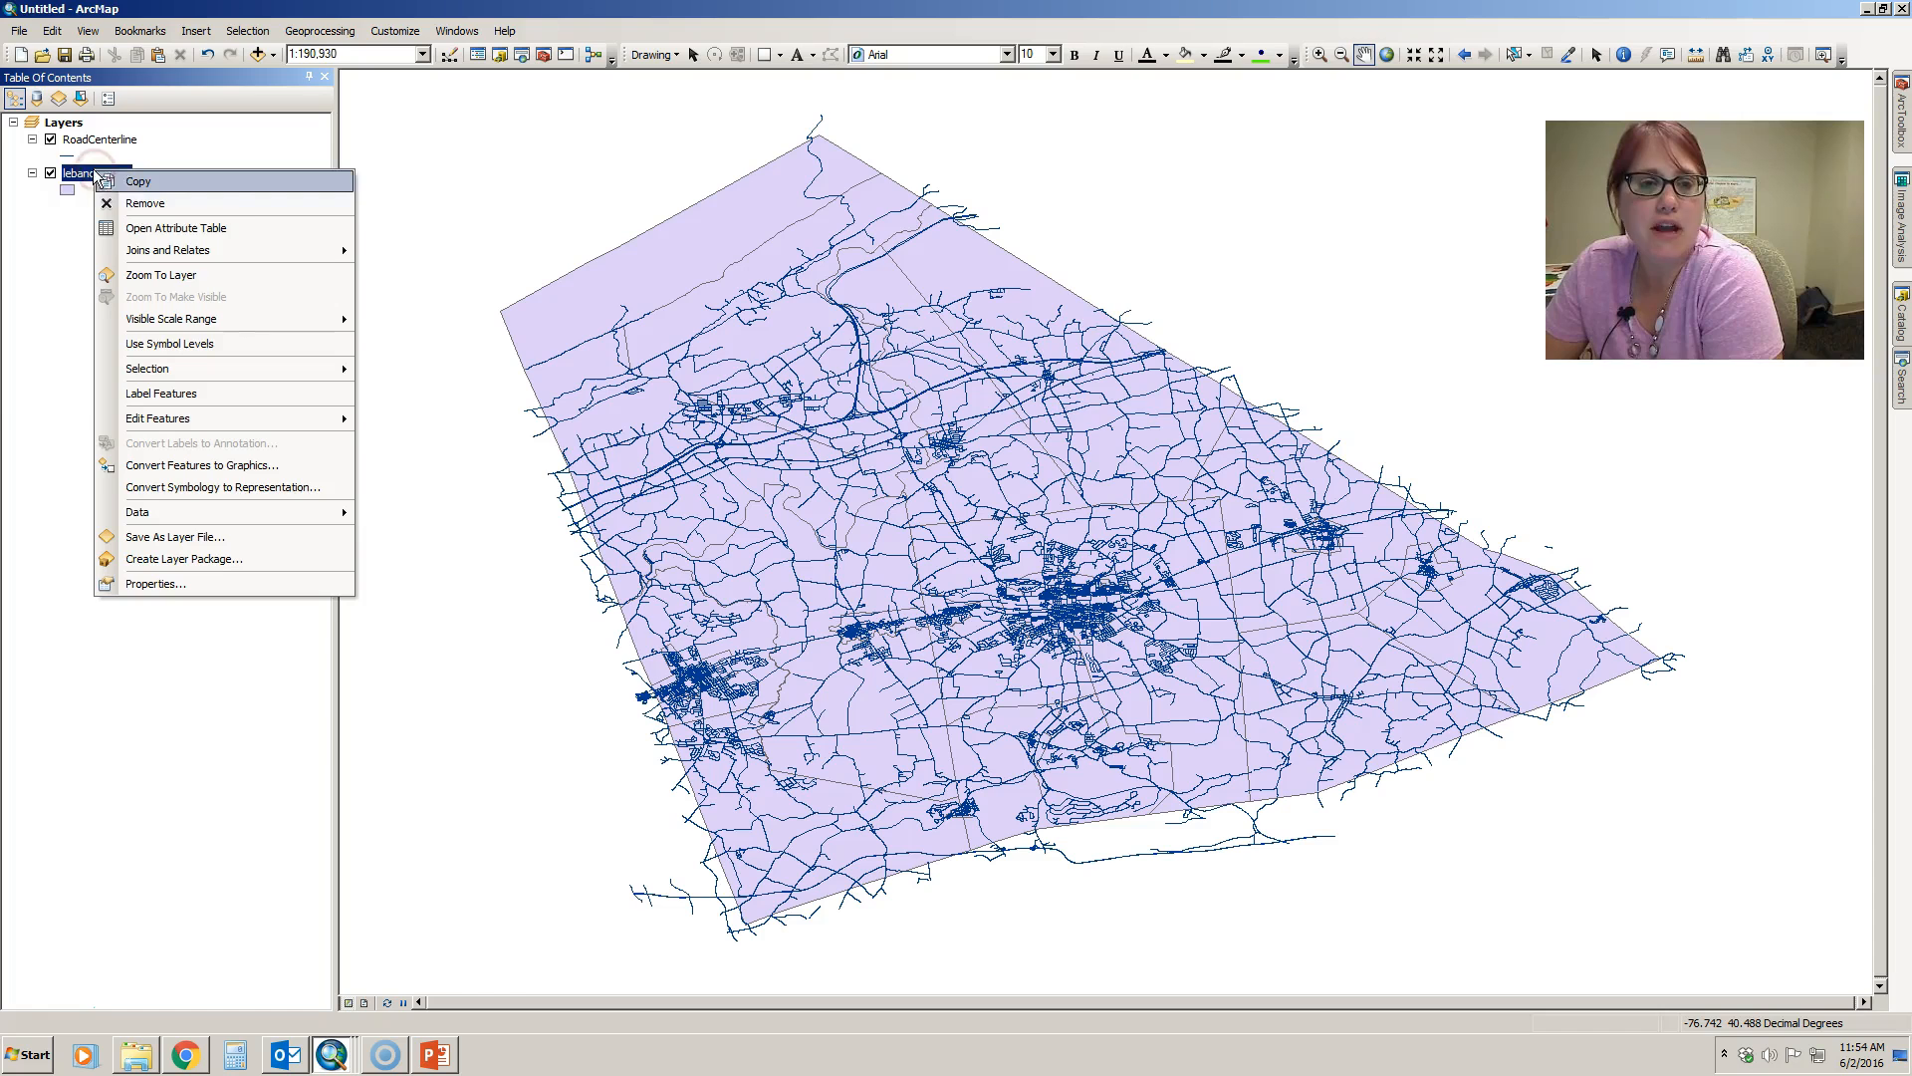
click(138, 229)
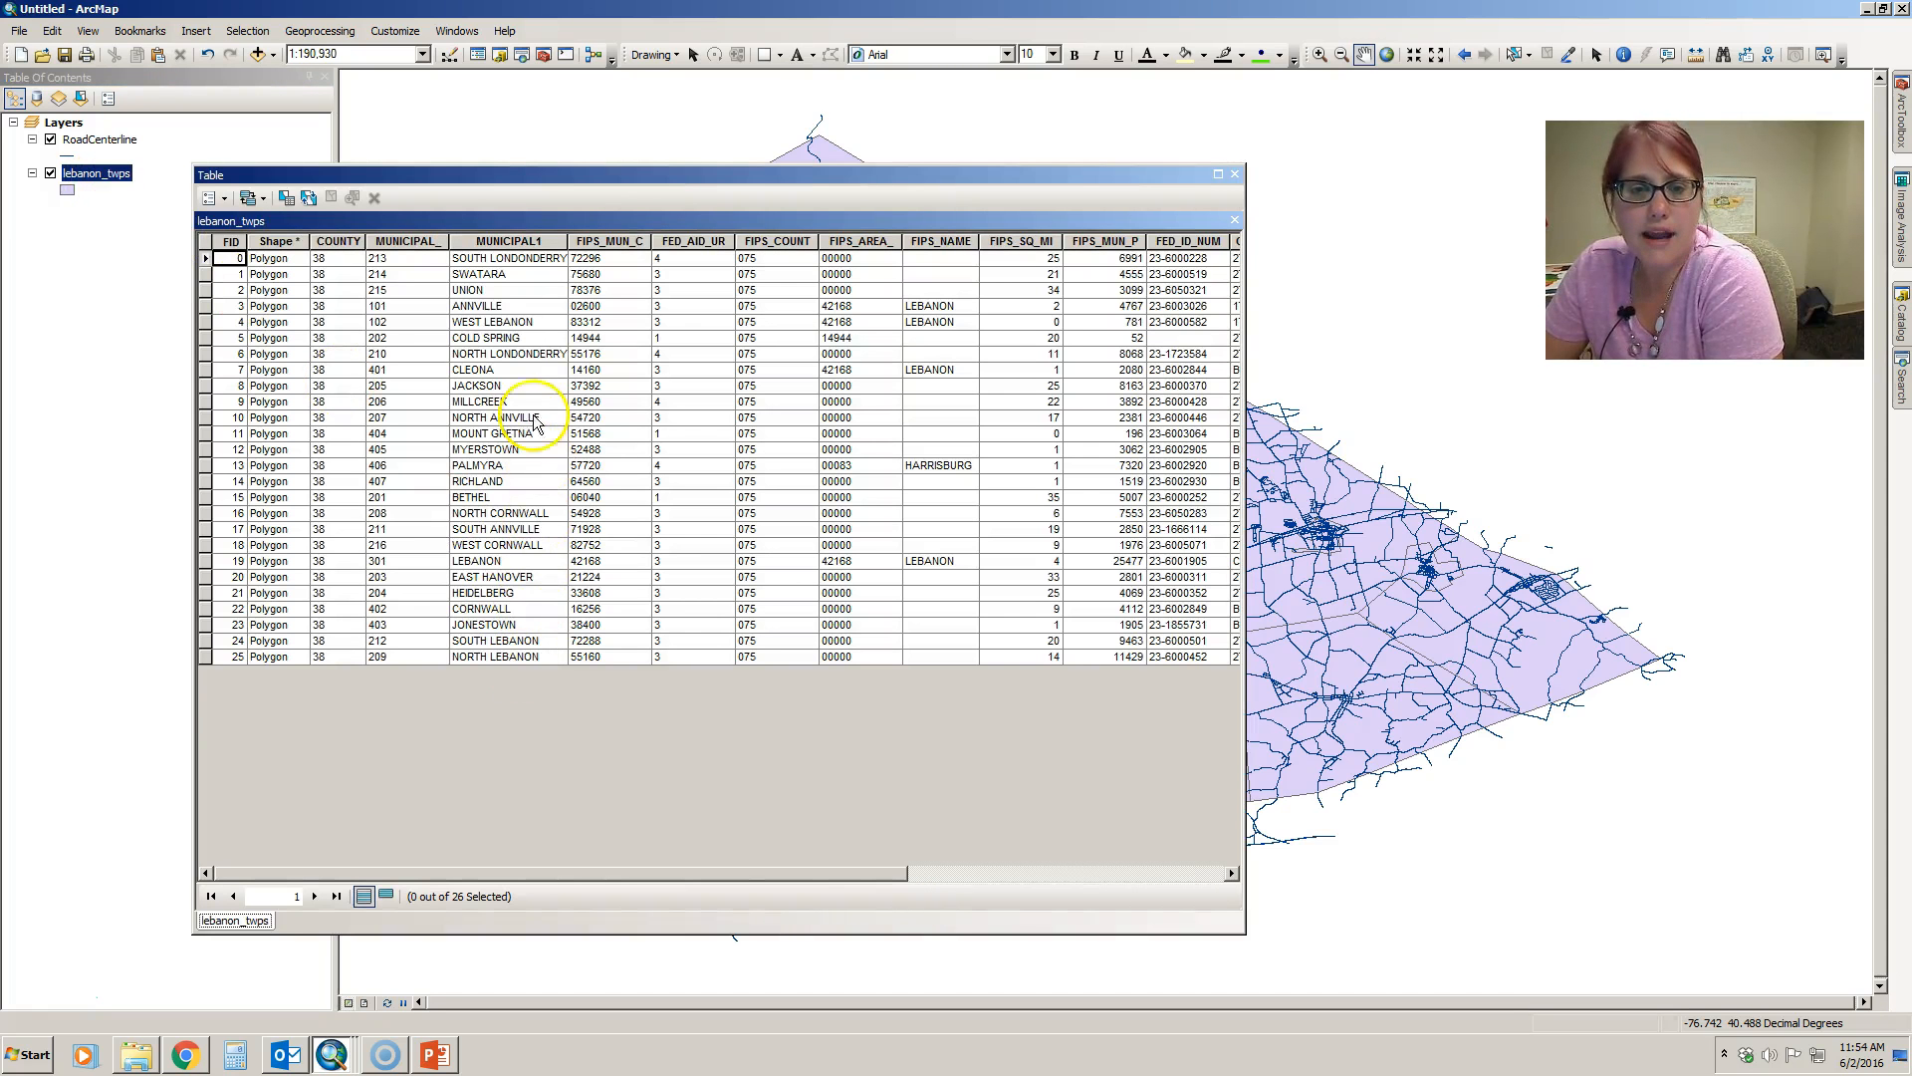
click(512, 241)
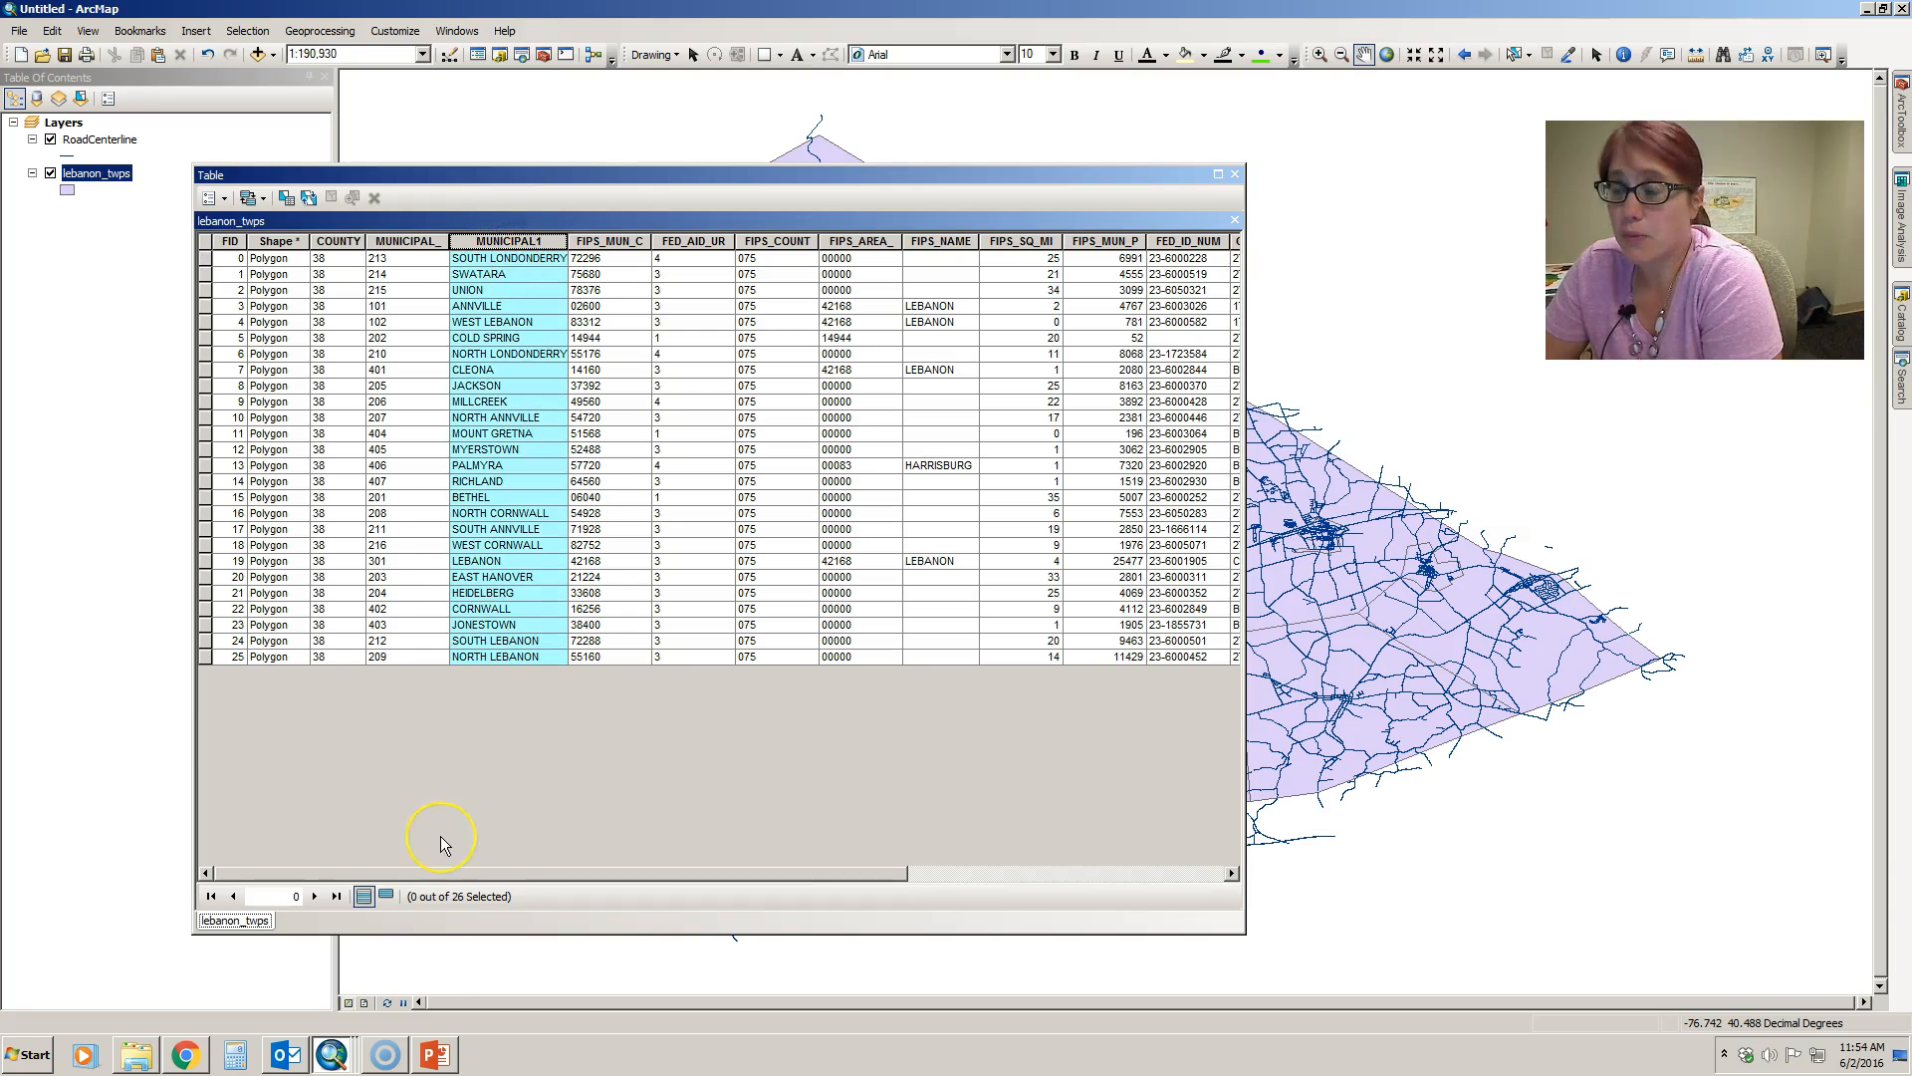
drag(658, 873, 1003, 868)
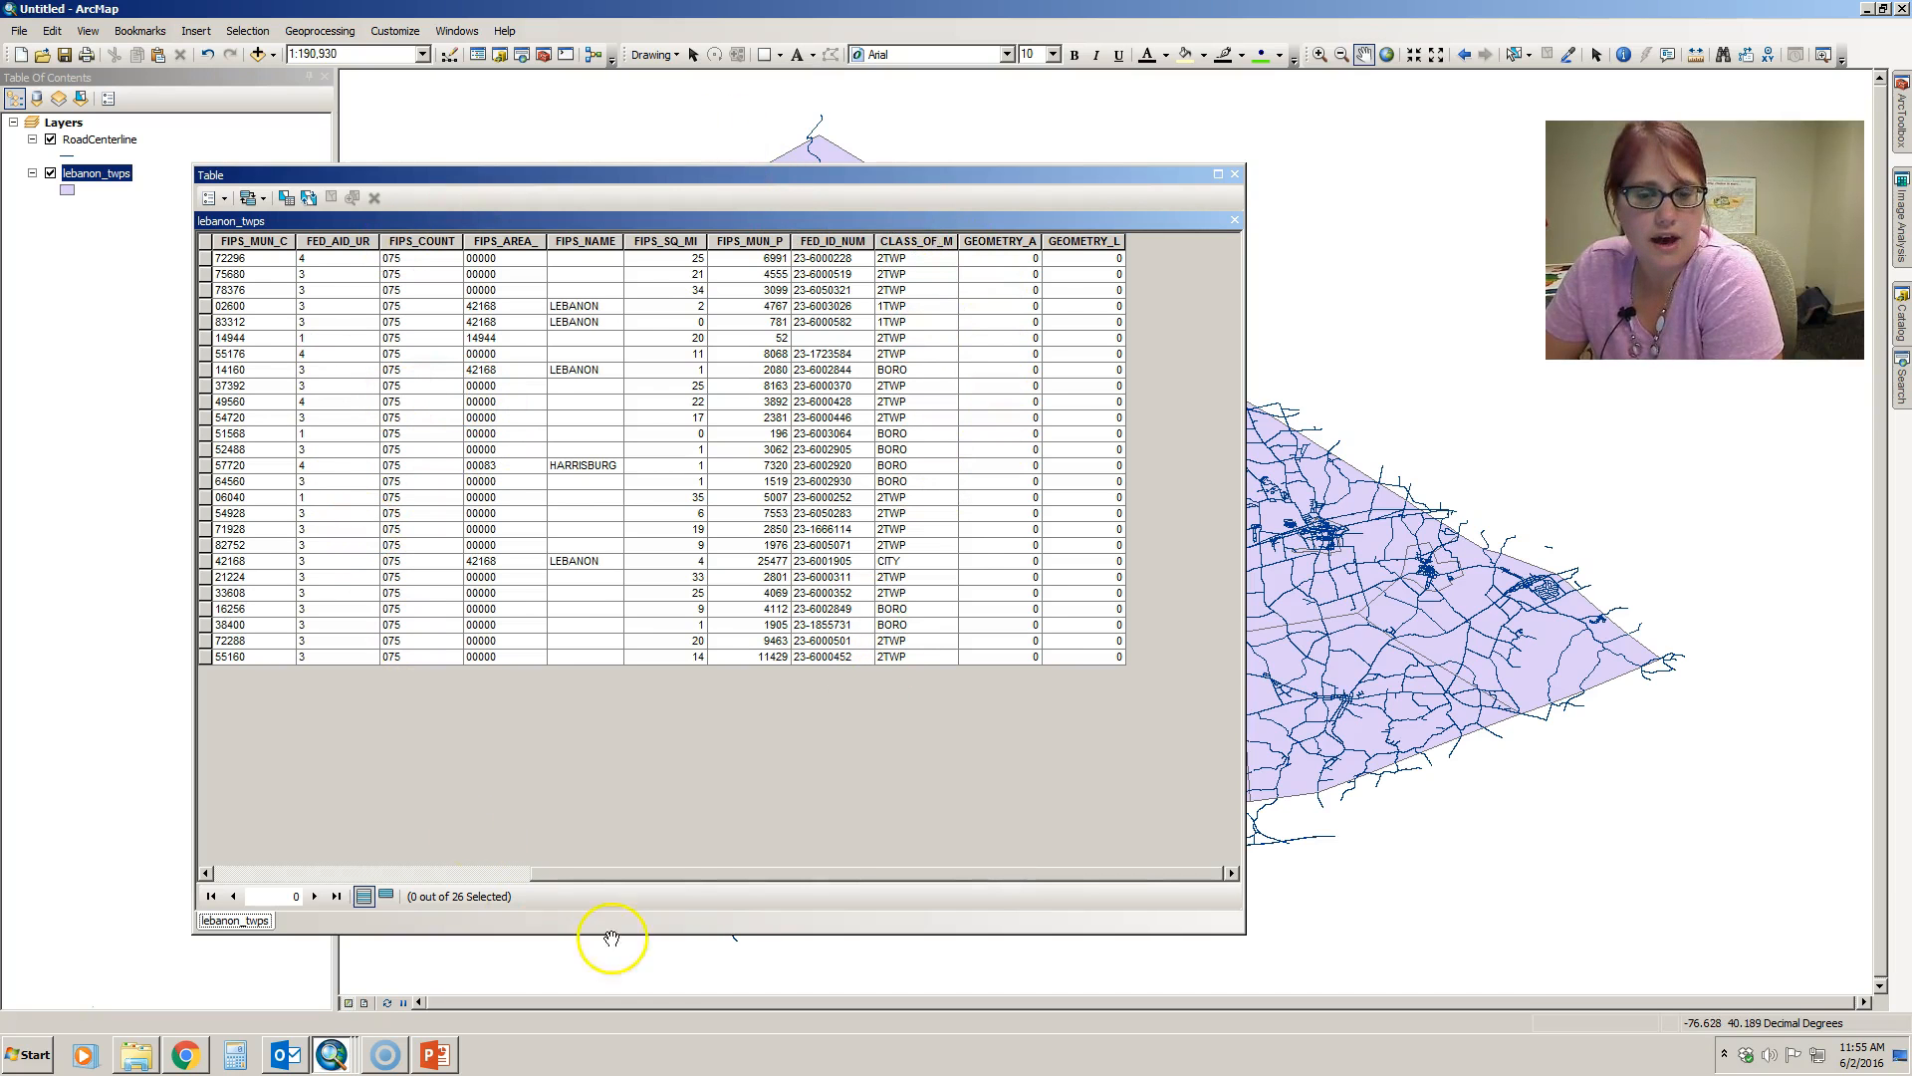
drag(663, 875, 313, 867)
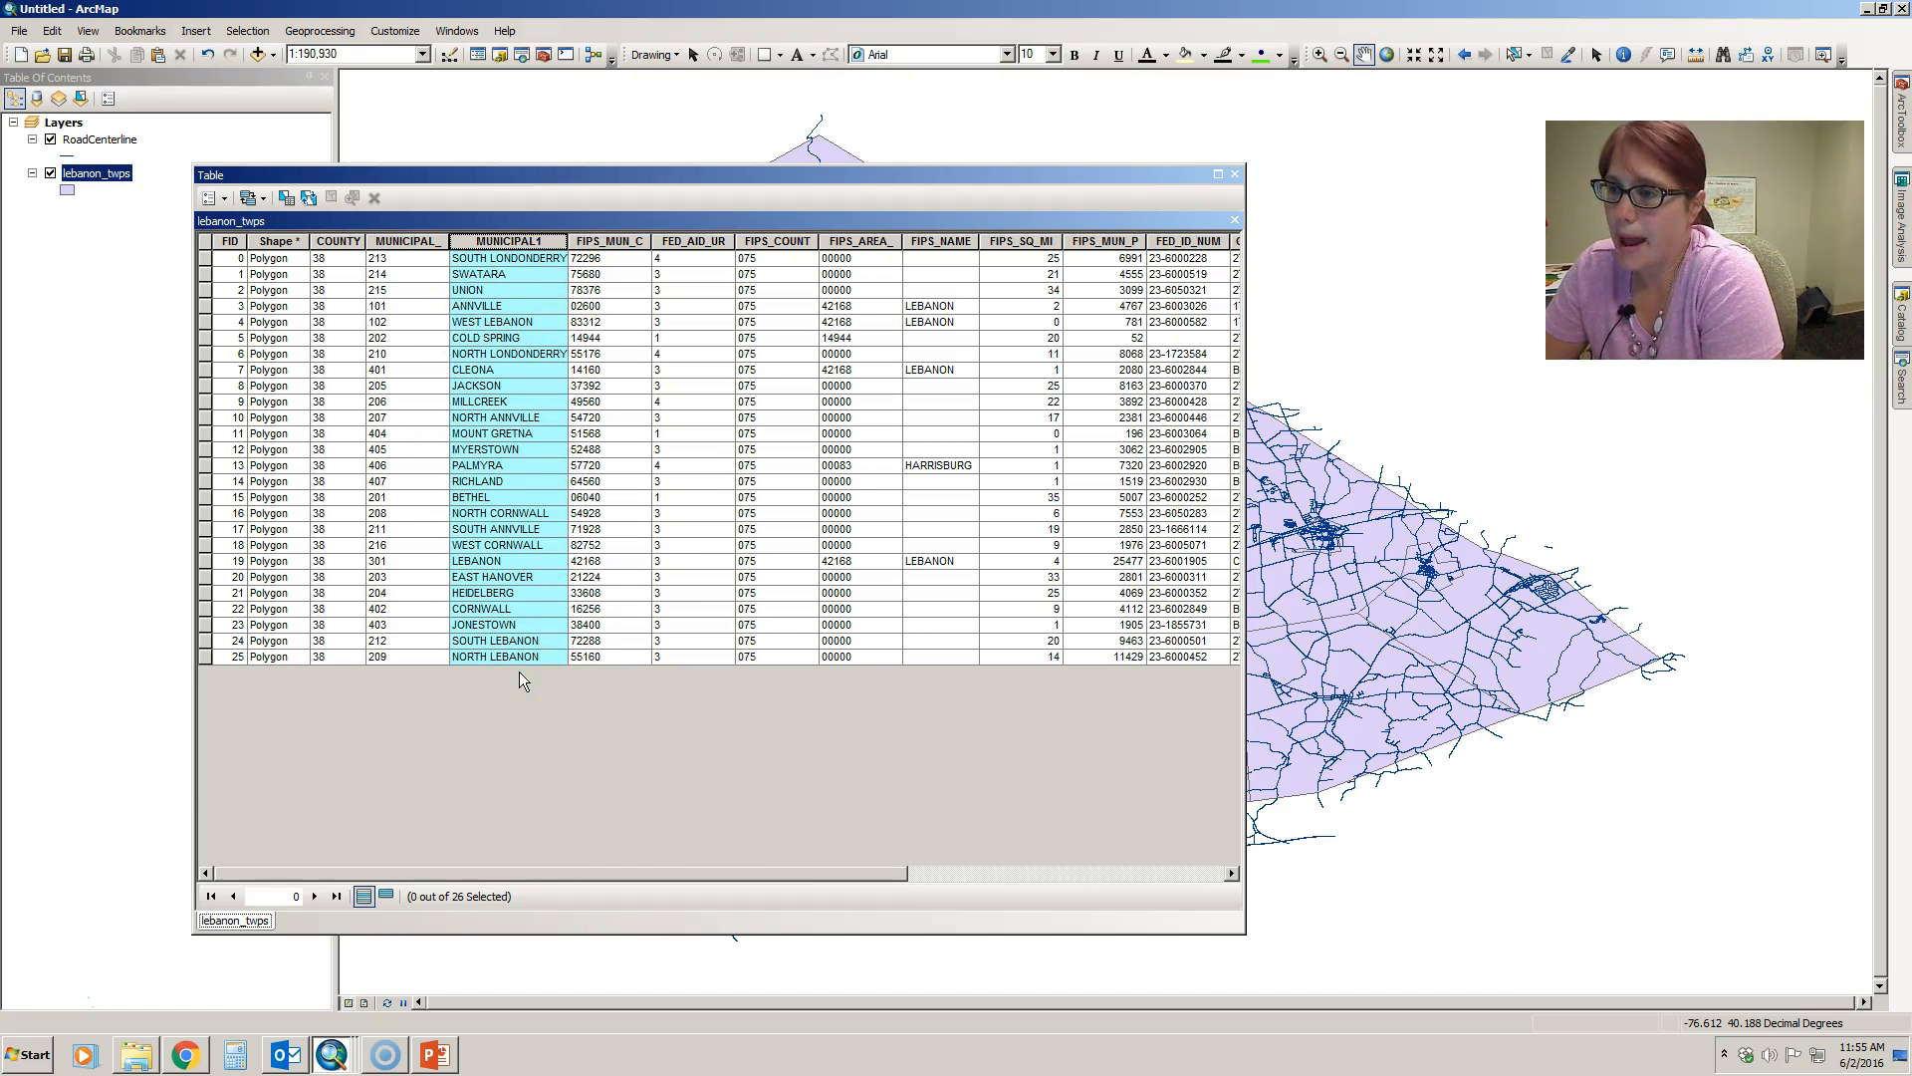
drag(615, 875, 965, 886)
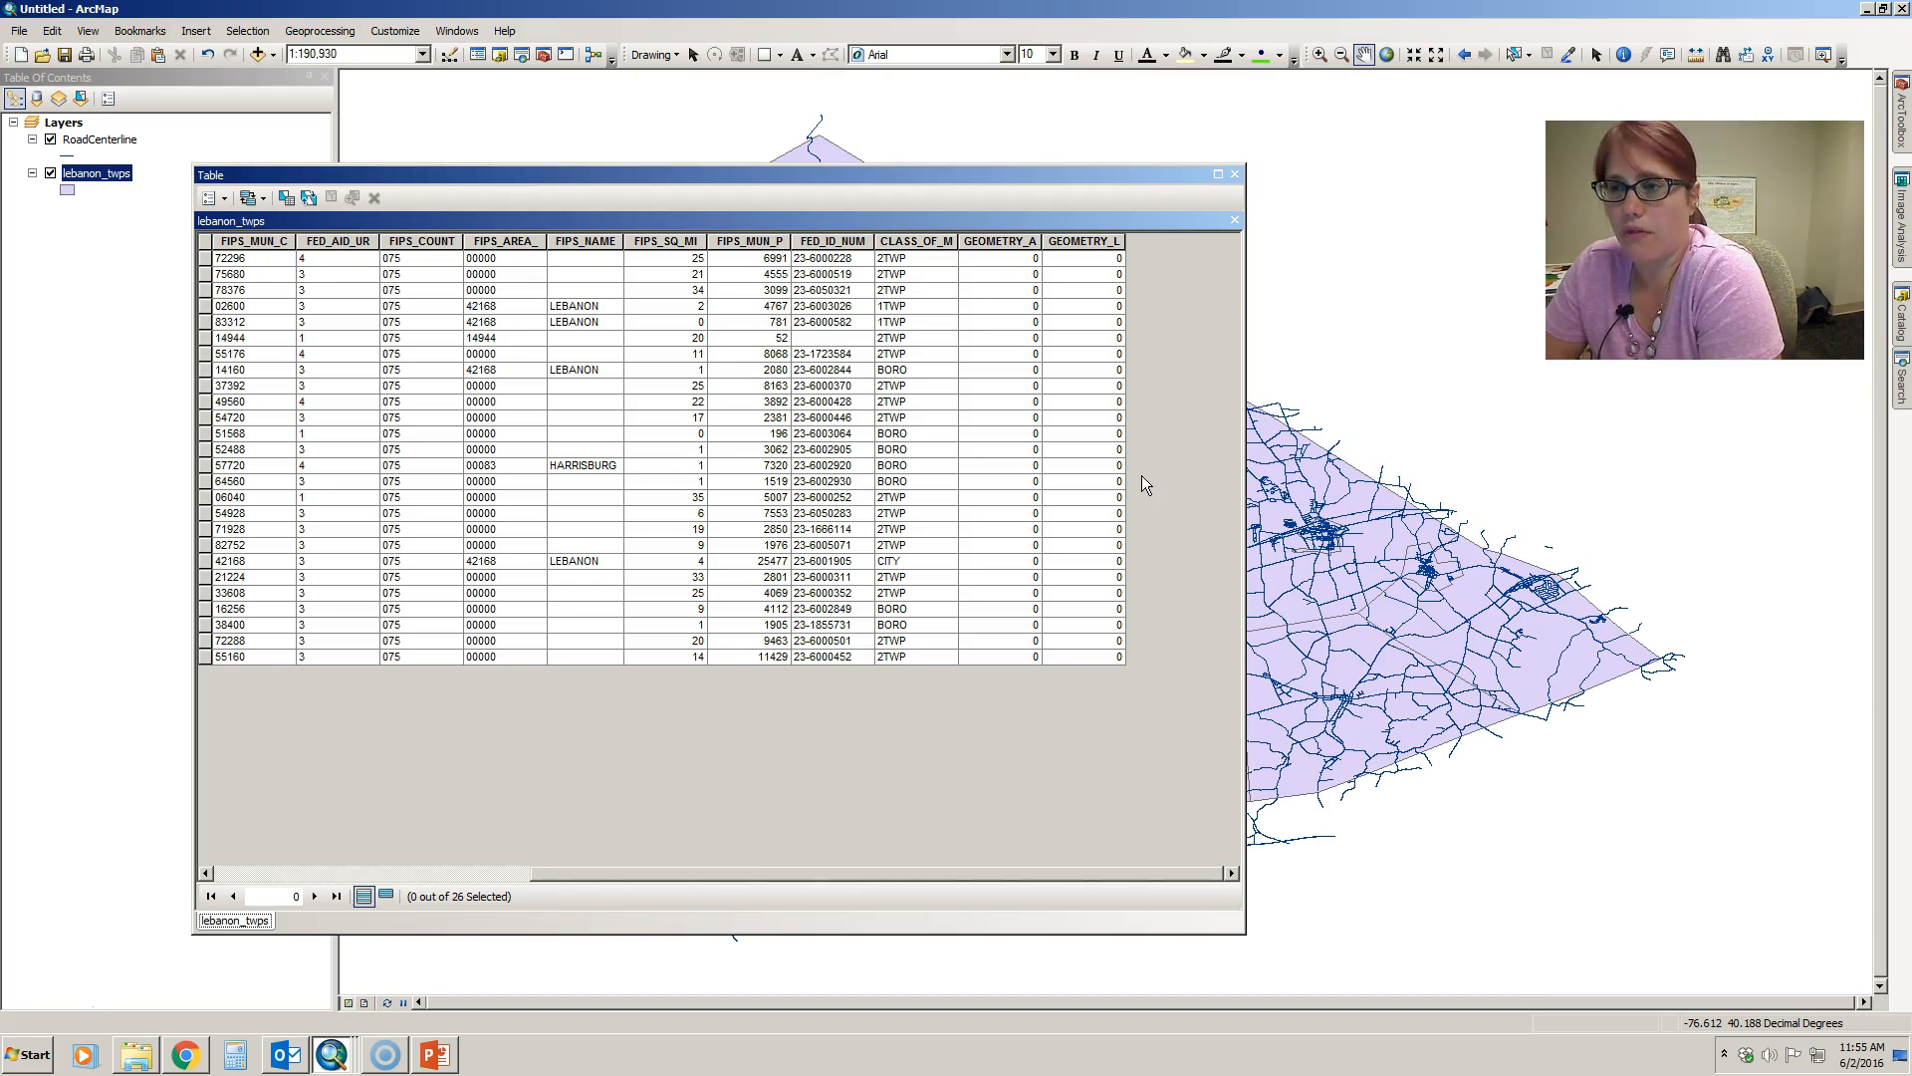
click(1235, 176)
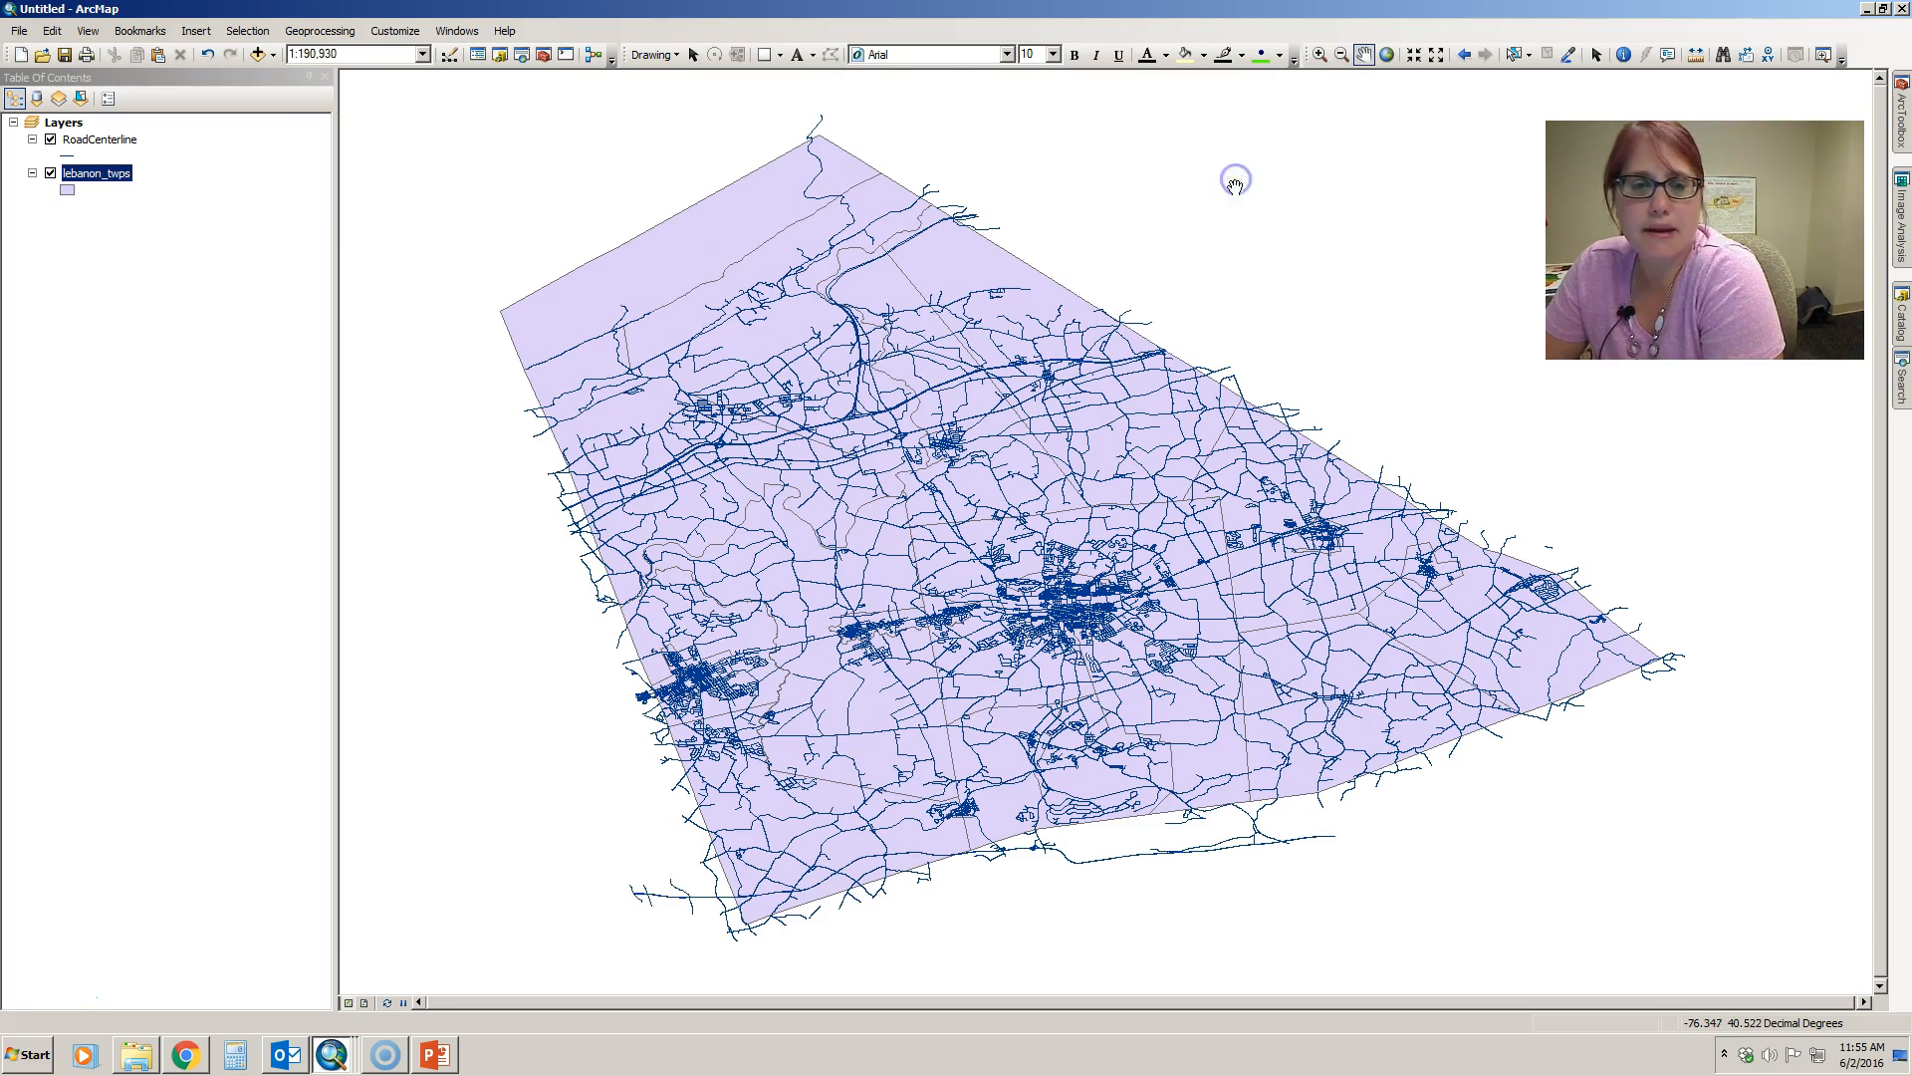
- Examine the attribute table of the RoadCenterline layer and close it
right_click(105, 141)
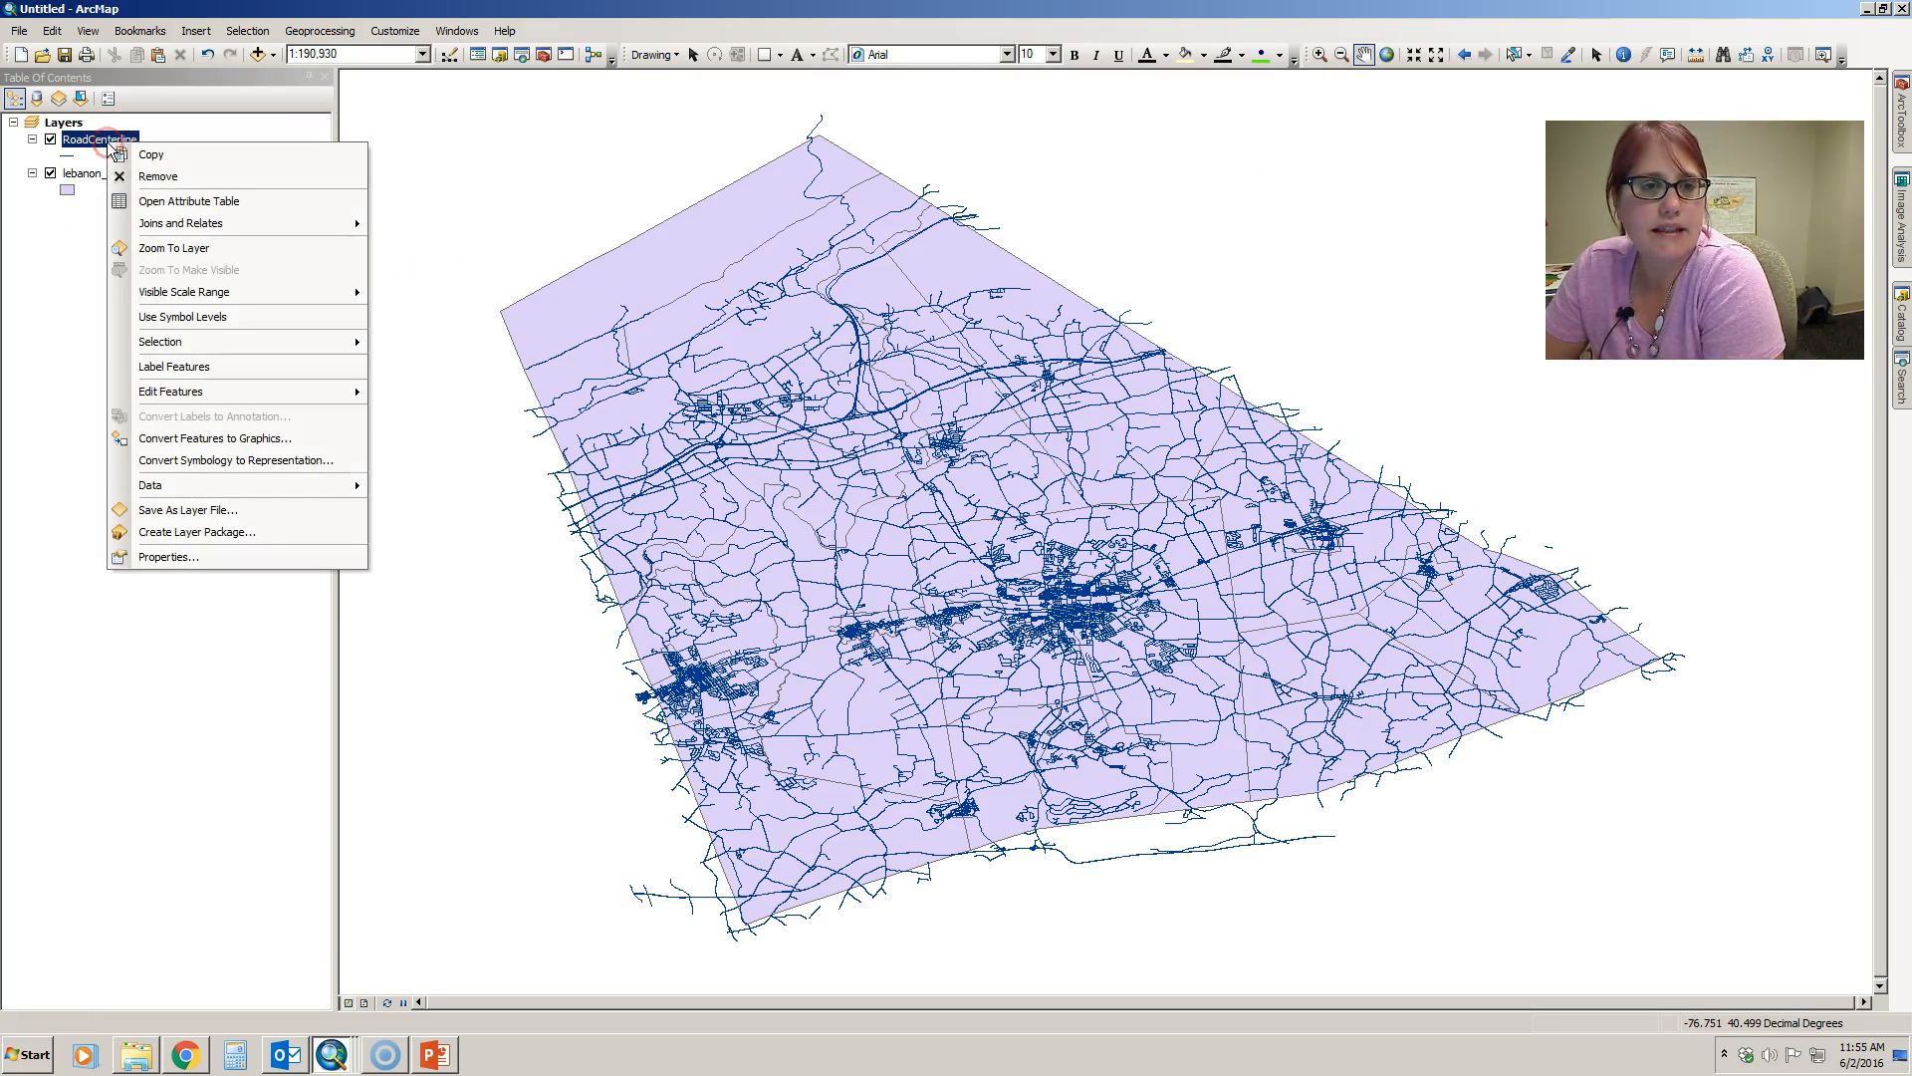
click(170, 200)
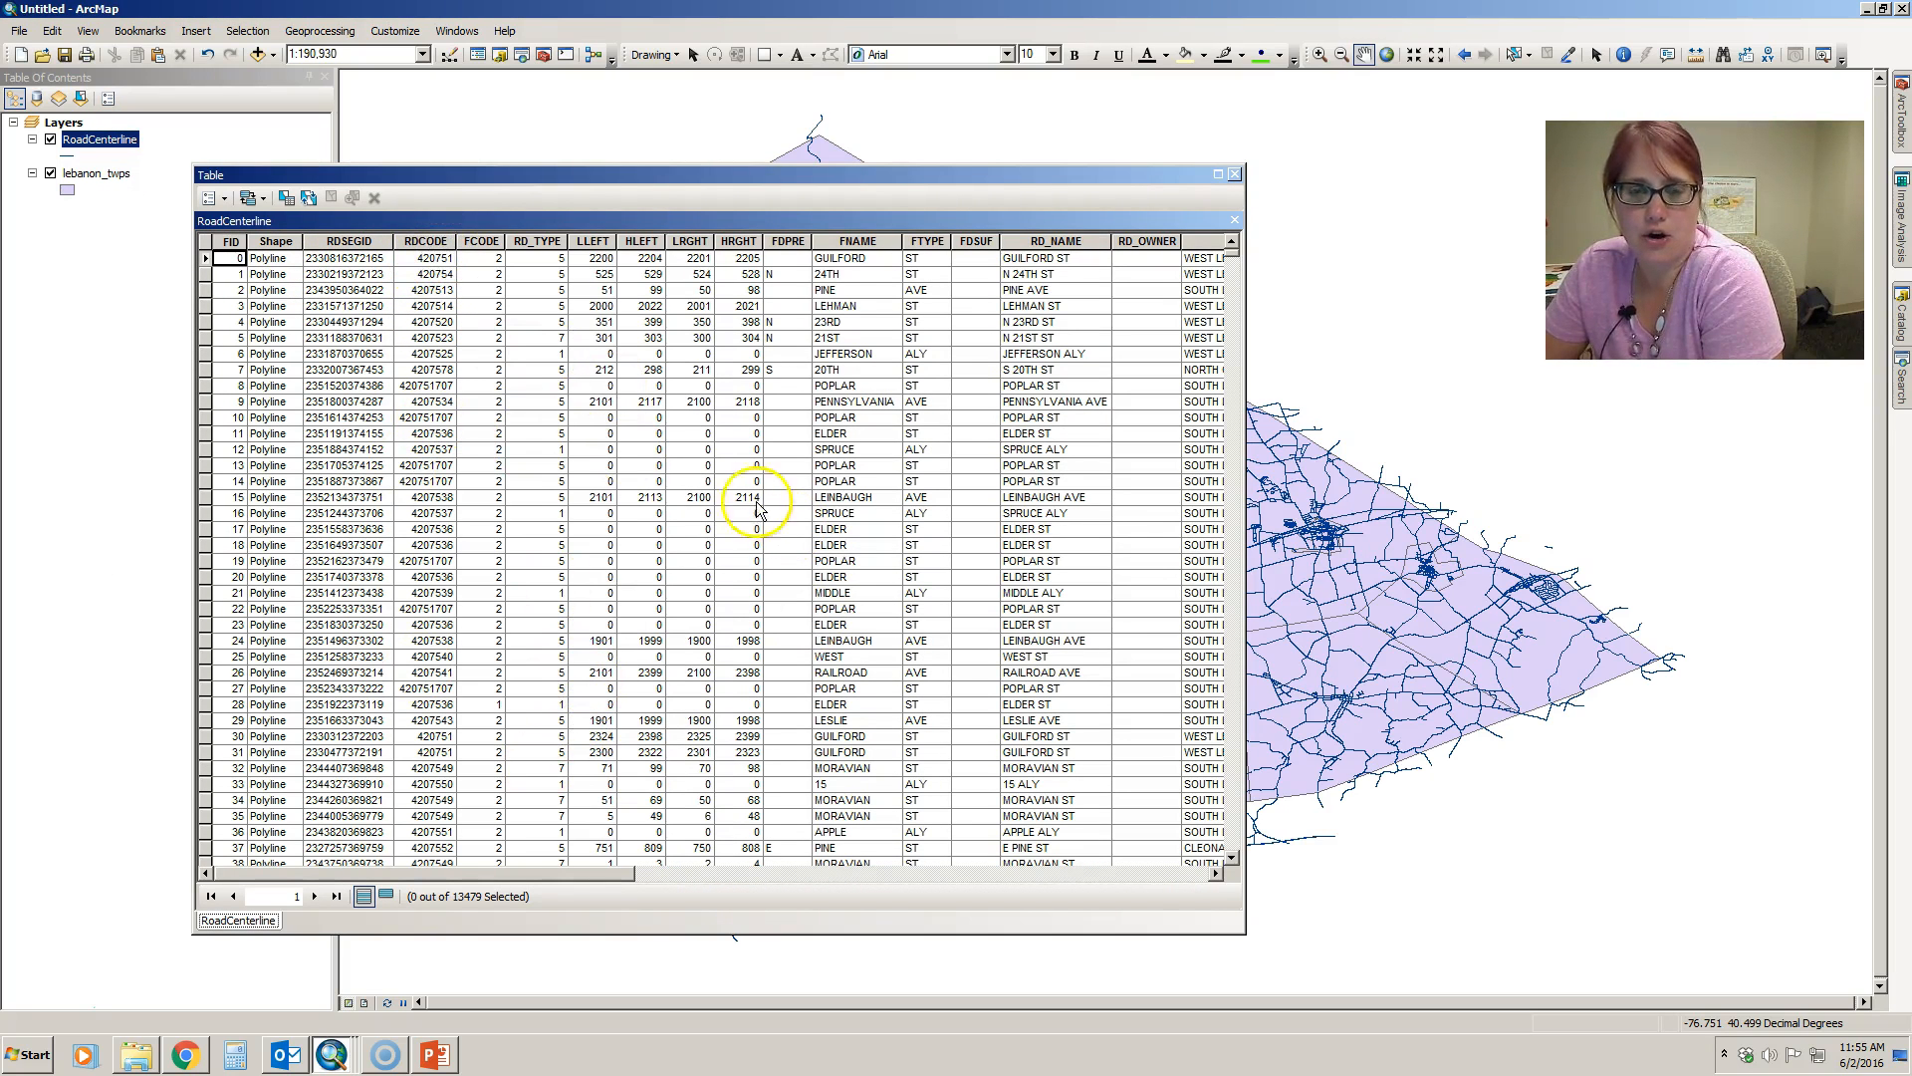
mouse_move(620, 881)
mouse_down()
mouse_move(1163, 880)
mouse_move(611, 866)
mouse_up()
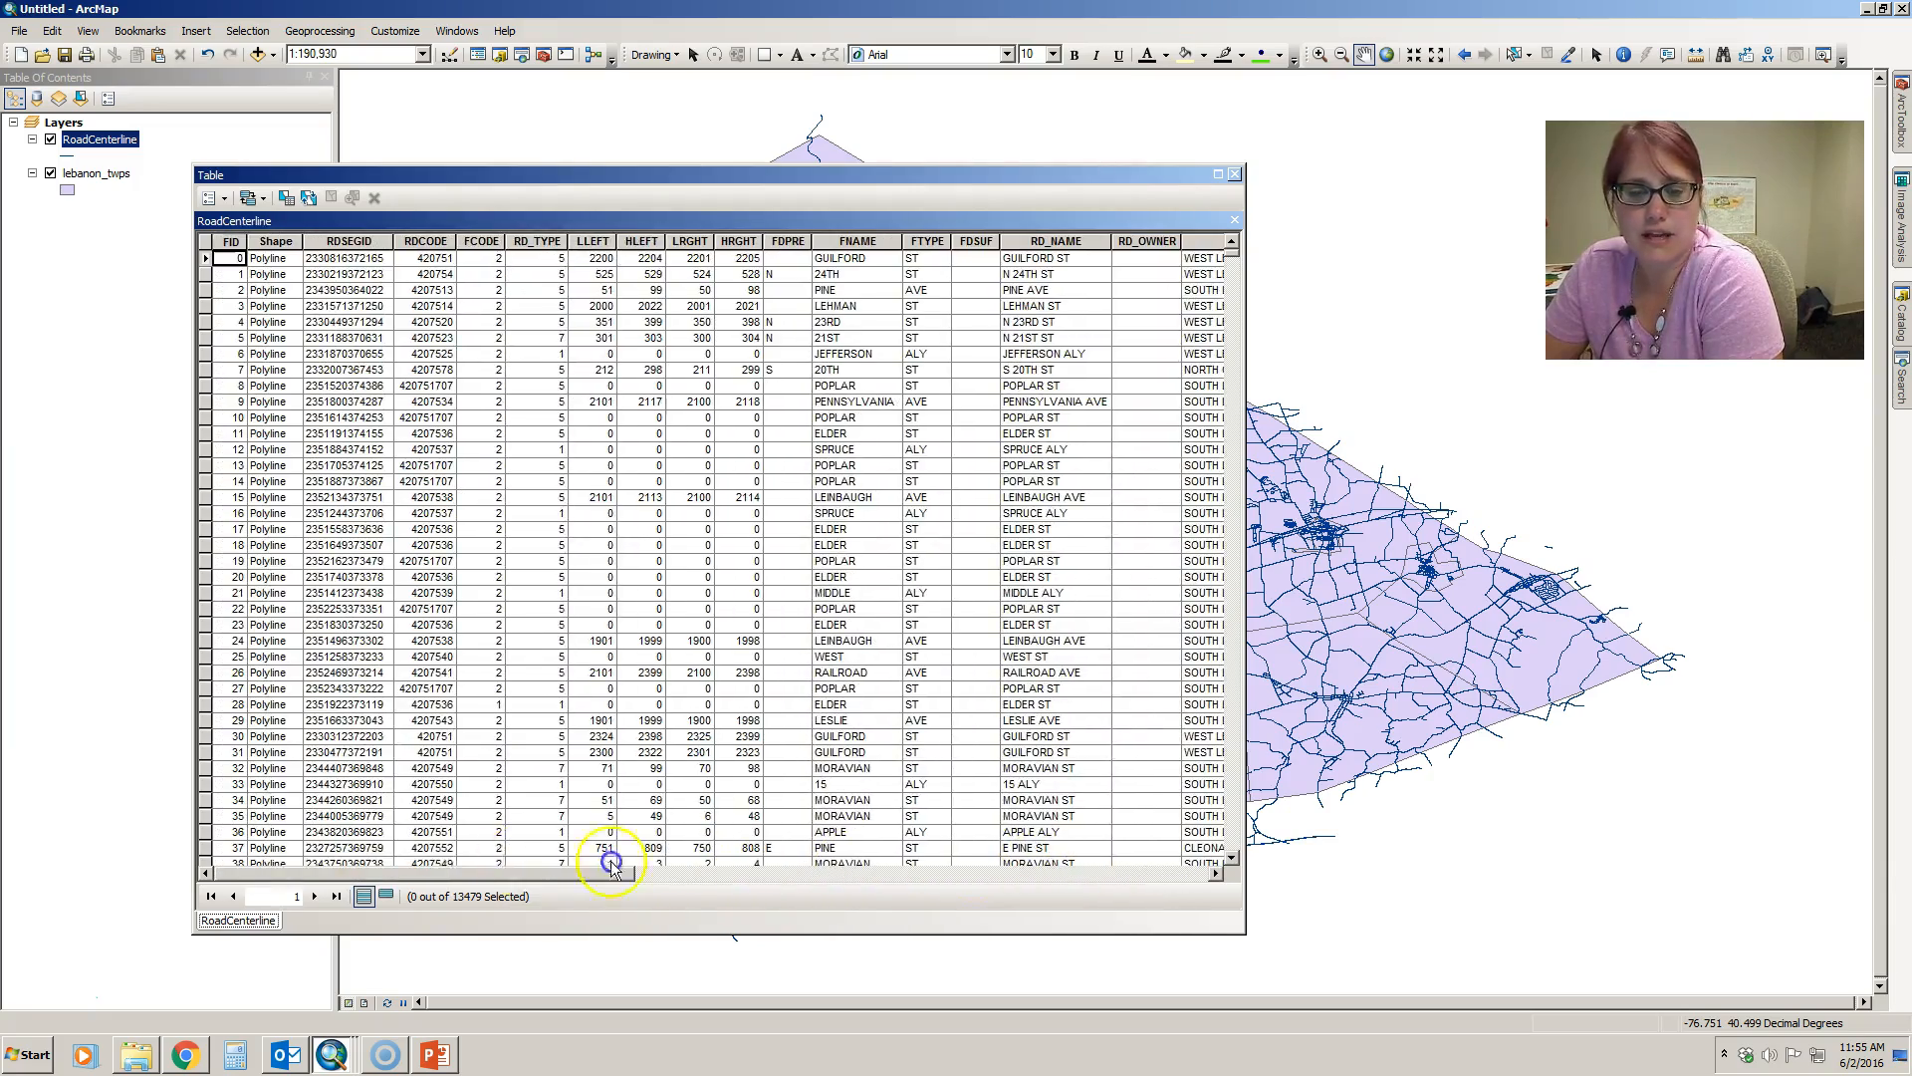
click(1236, 176)
- Add the Enriched_lebanon_twps.shp shapefile from the GIS_Data folder to the map
click(259, 53)
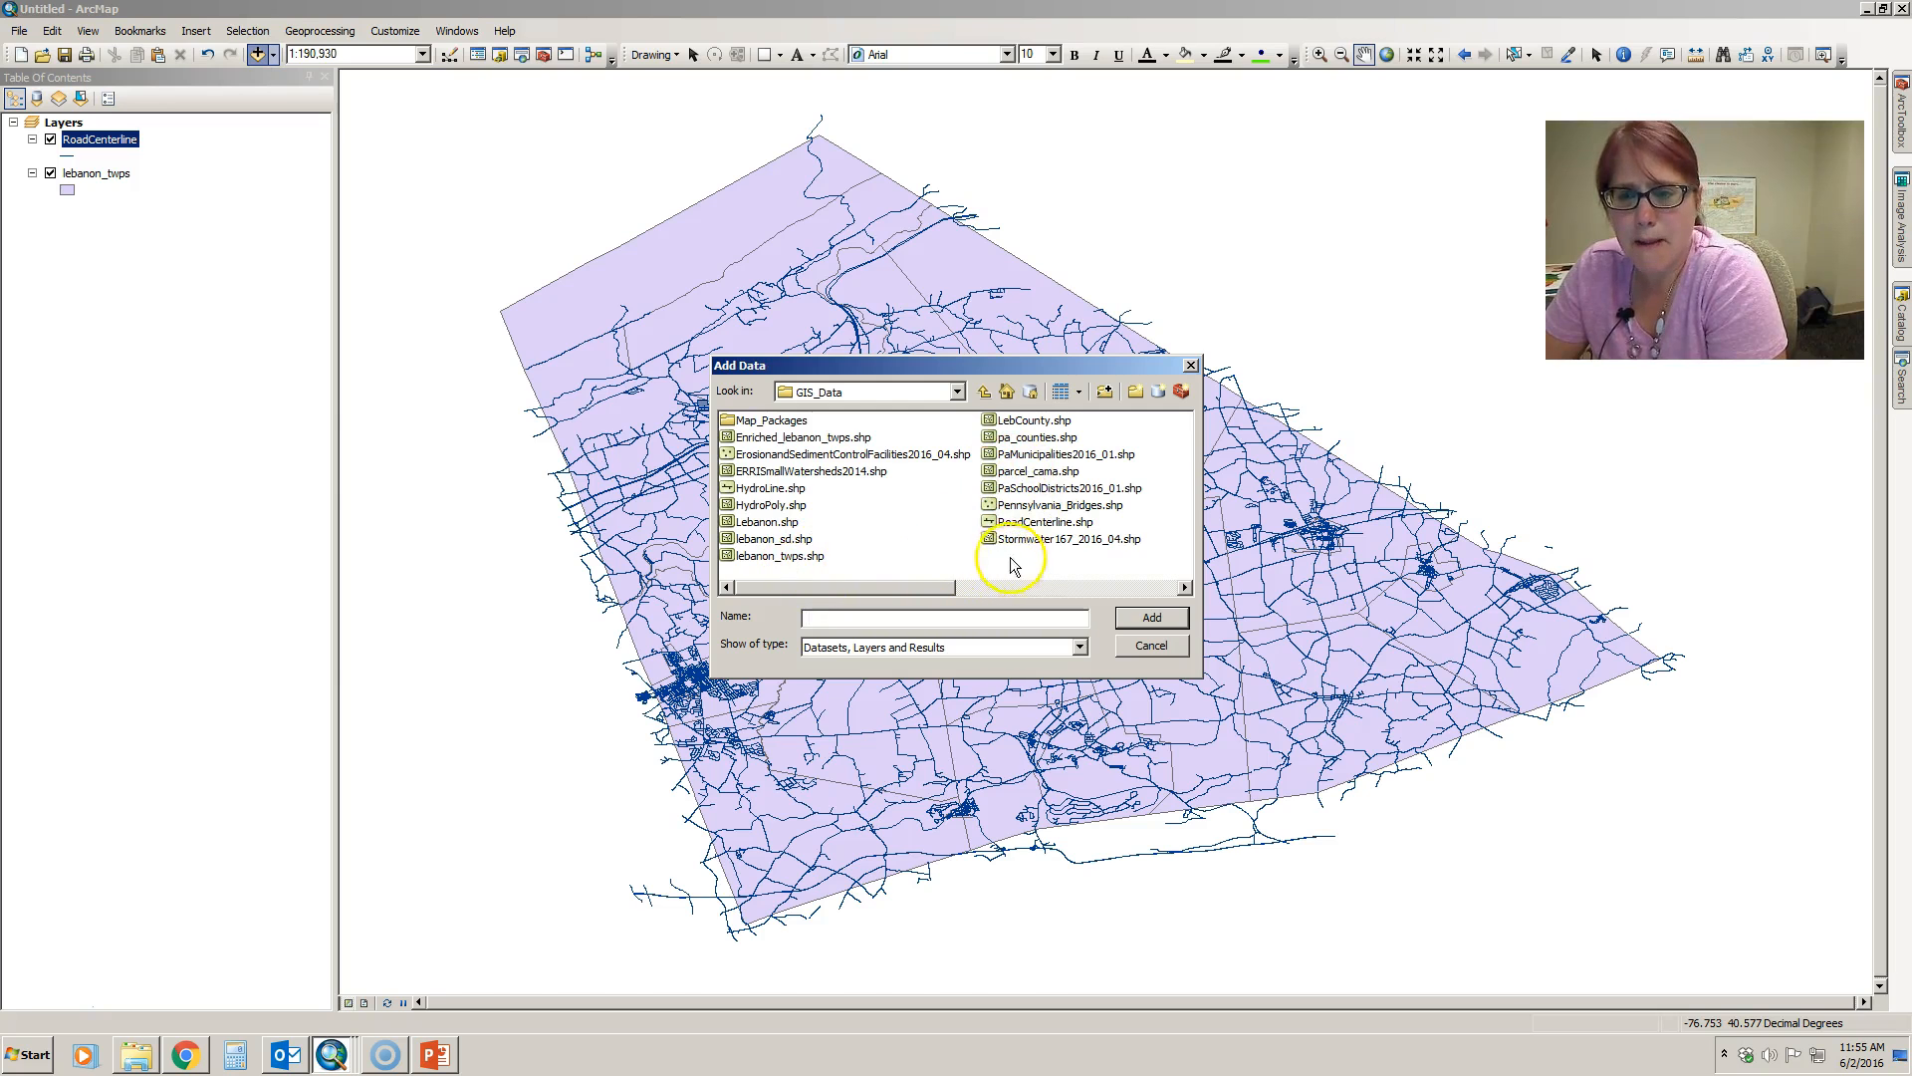
click(812, 437)
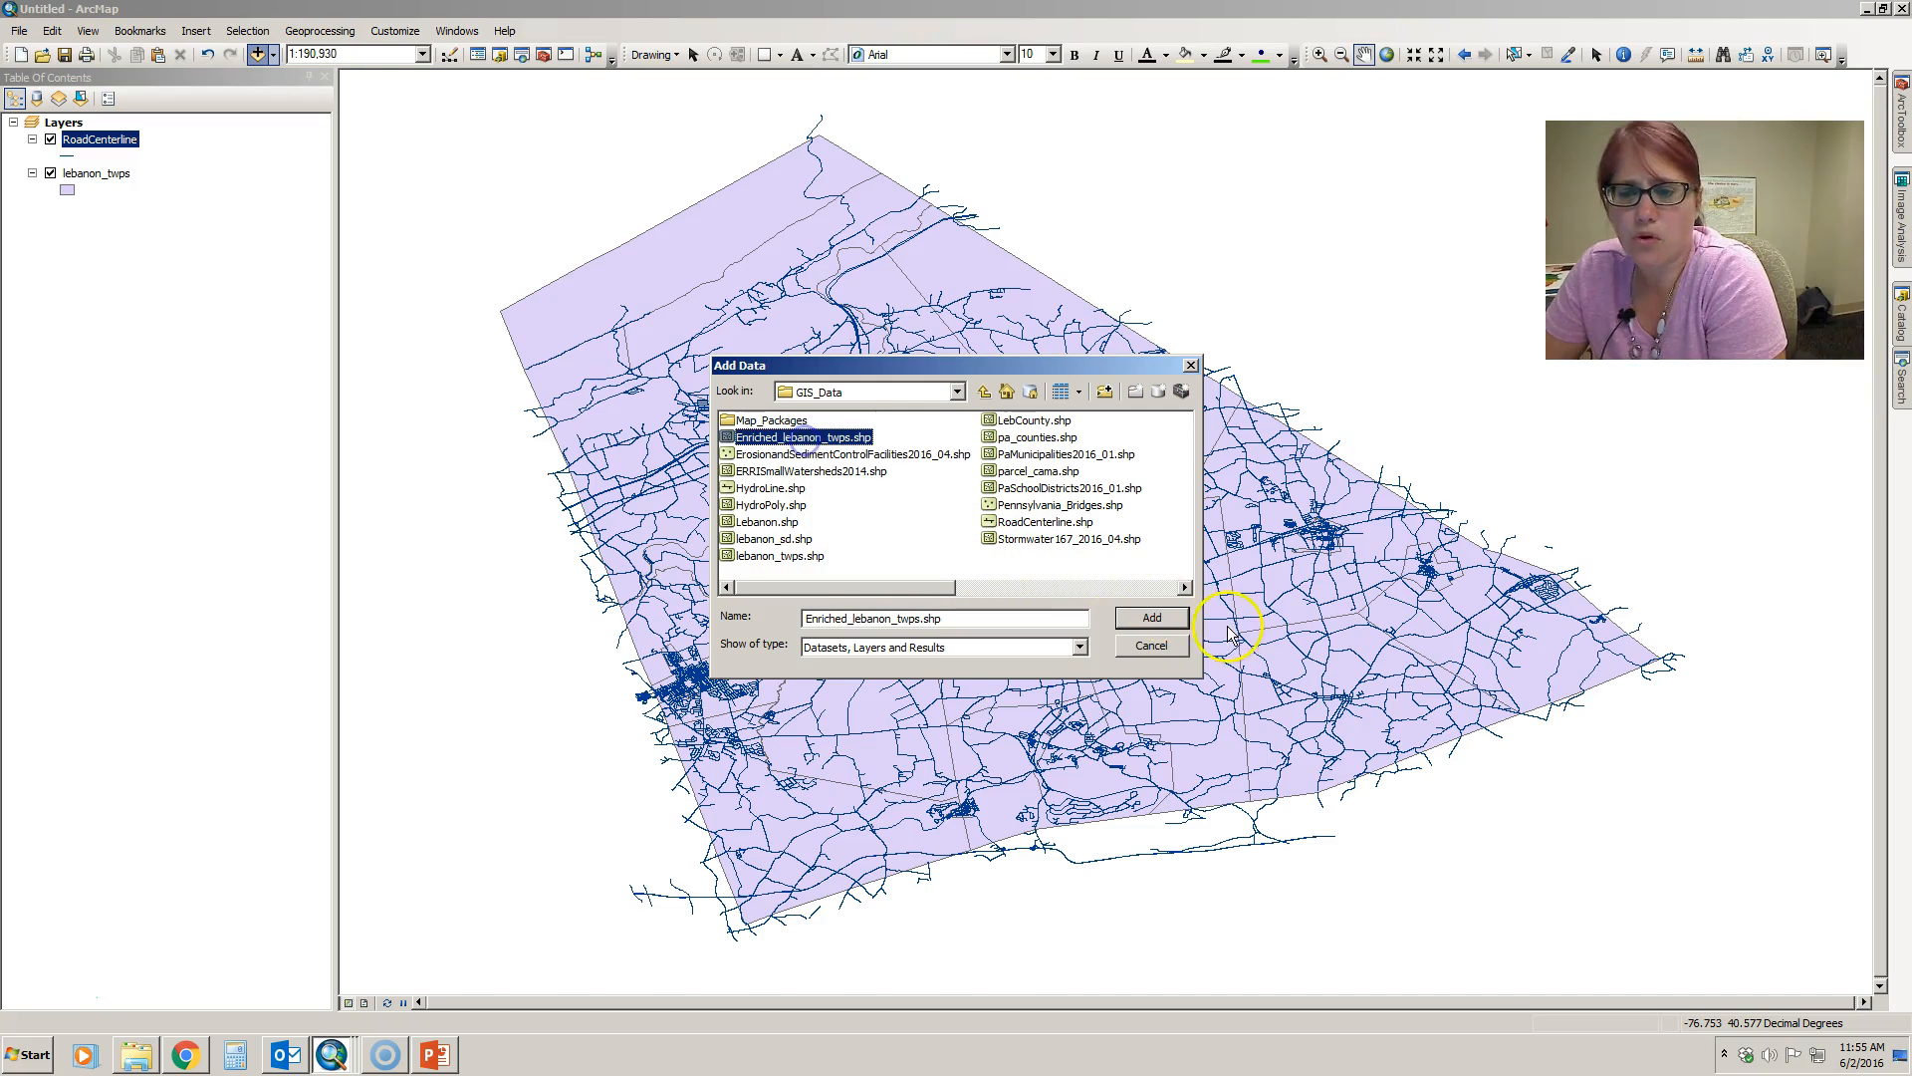
click(1152, 617)
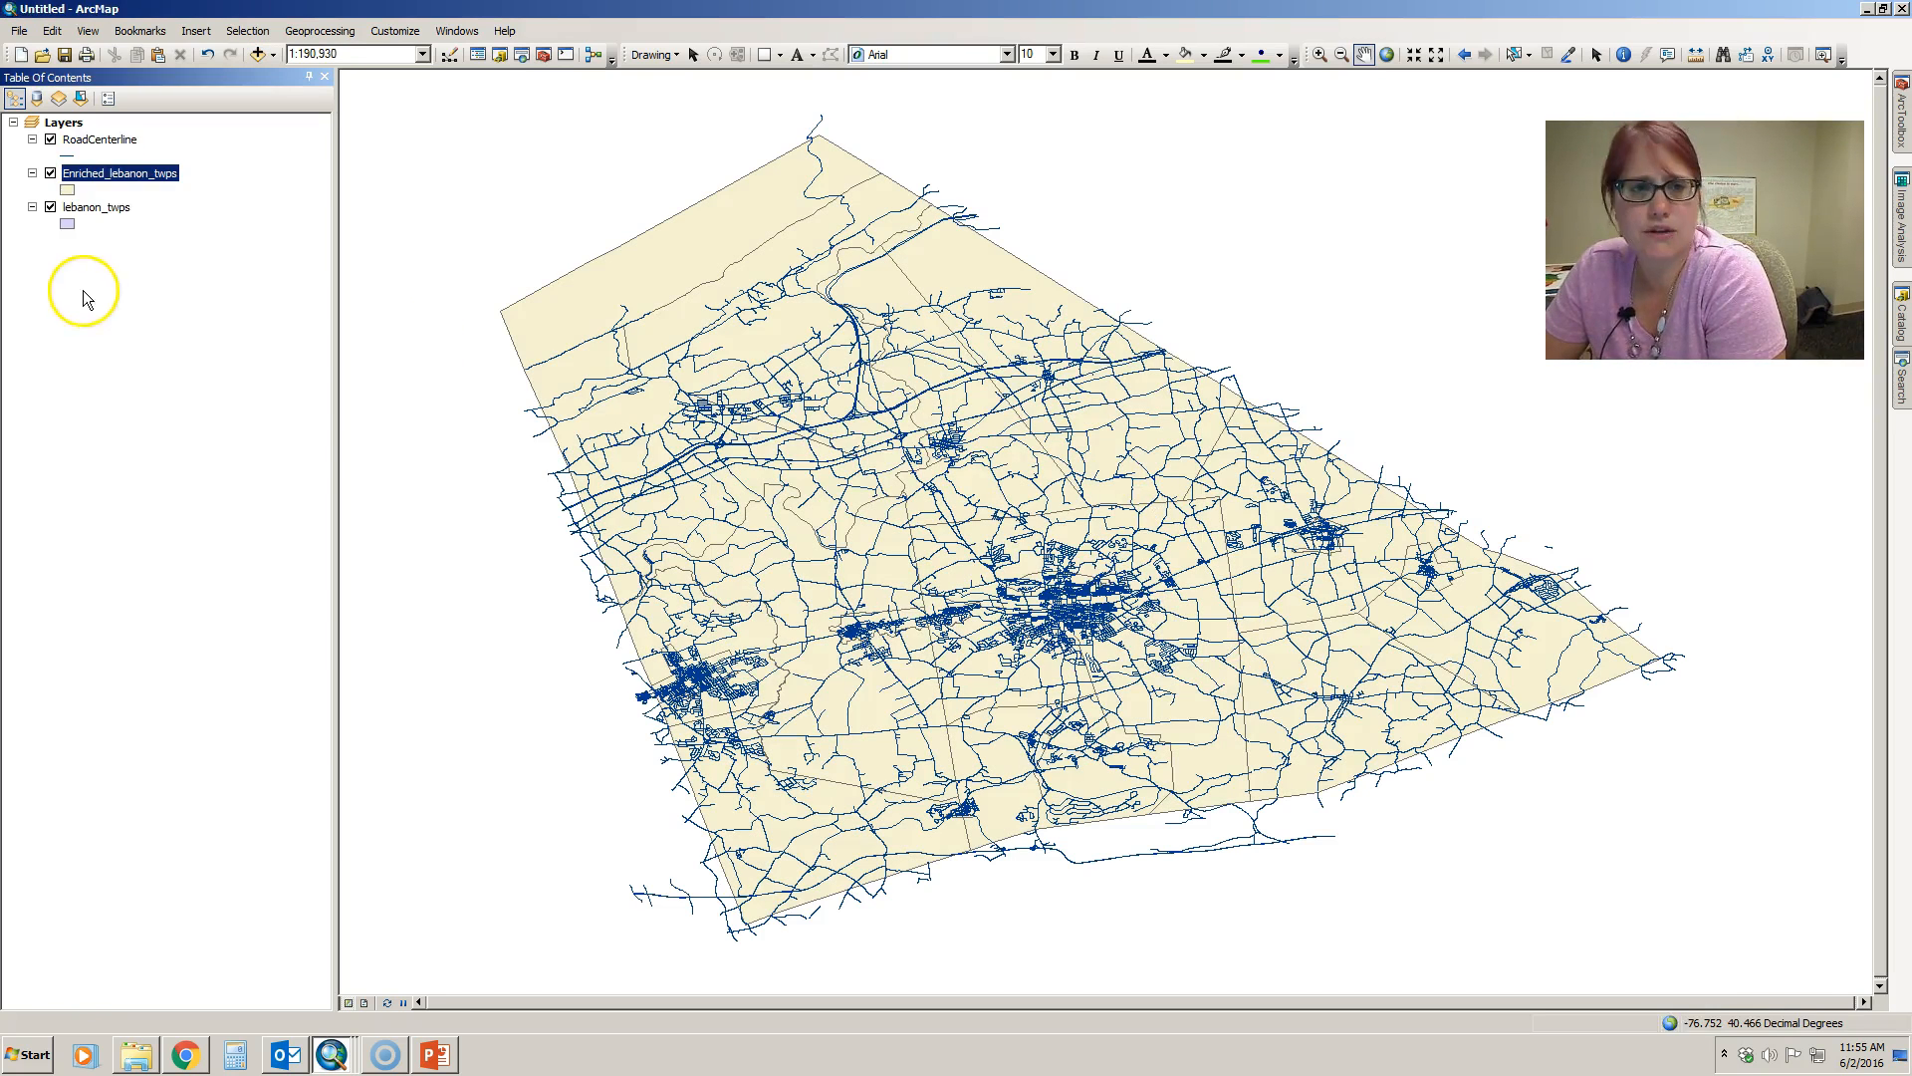
- Open the Enriched_lebanon_twps attribute table and examine its columns as far as the demographic fields, highlighting MEDHINC_CY
right_click(154, 177)
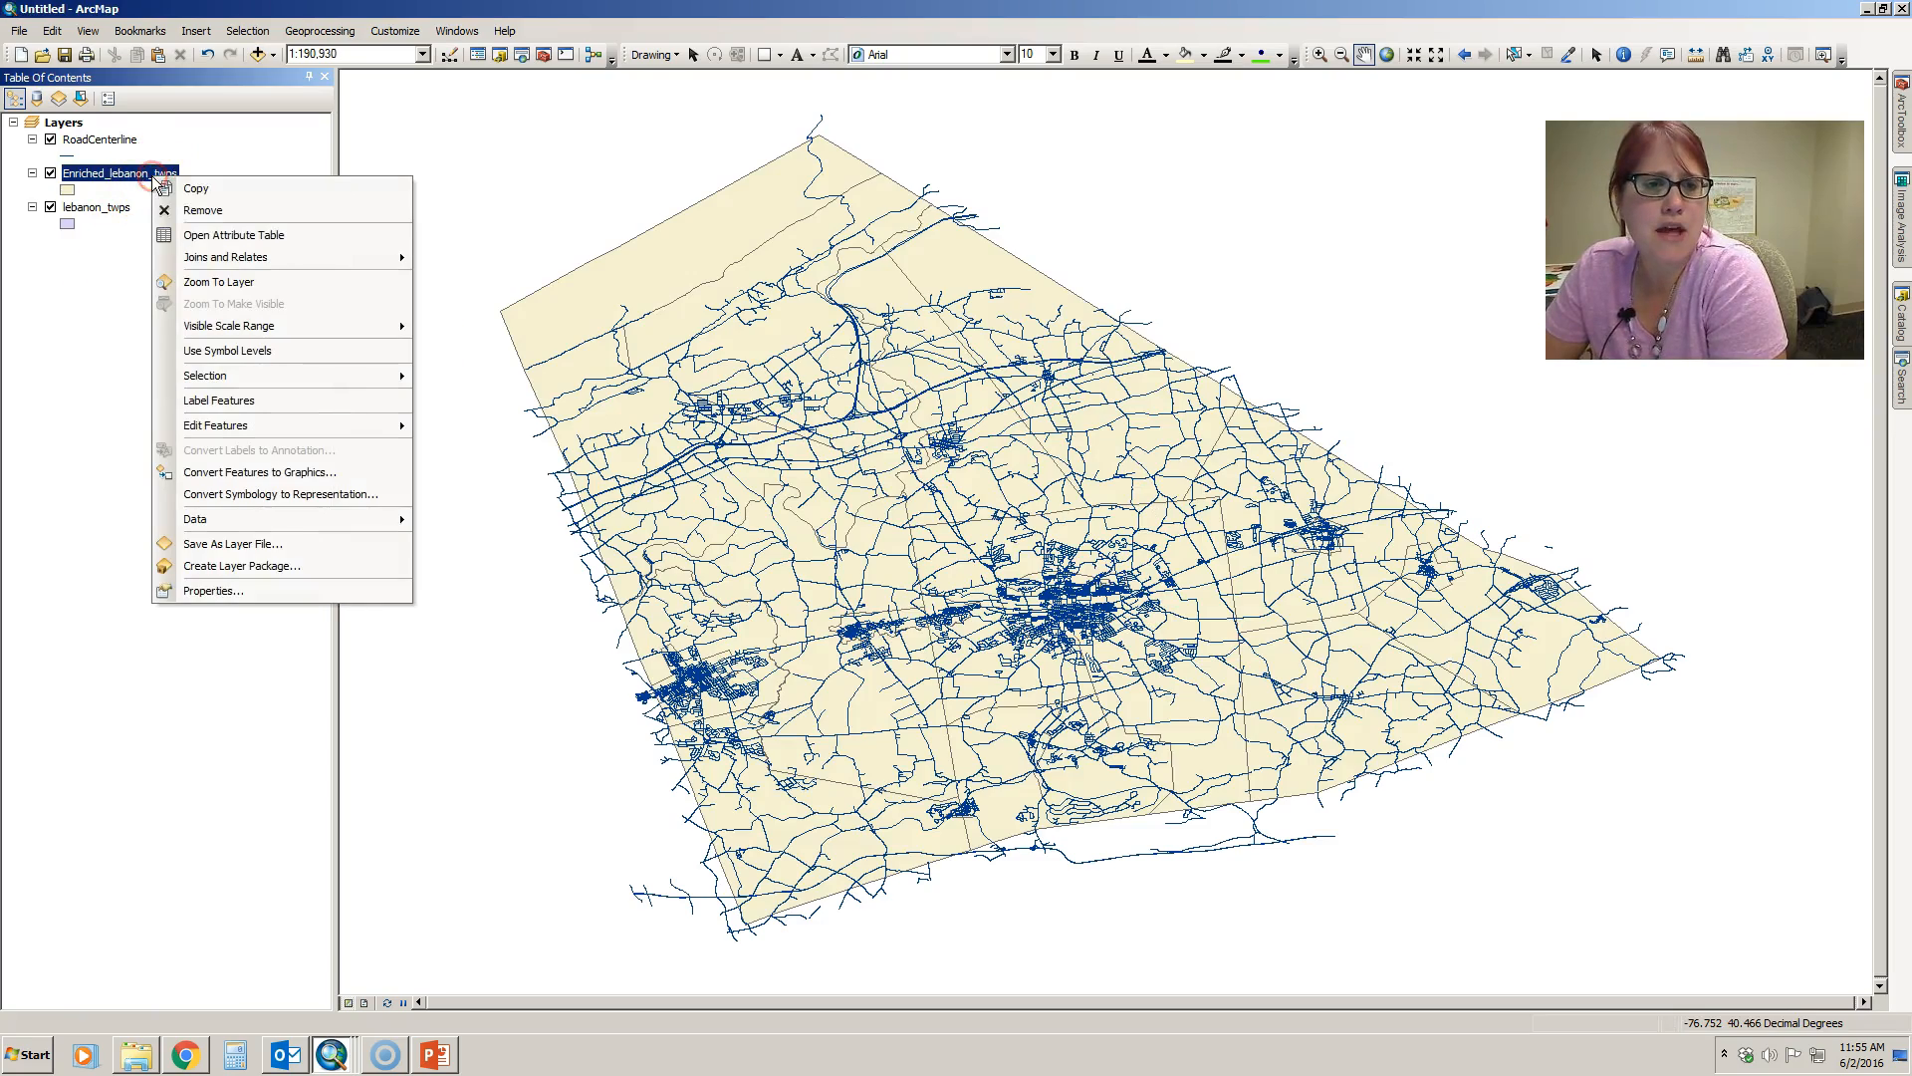
click(231, 235)
drag(287, 873, 491, 876)
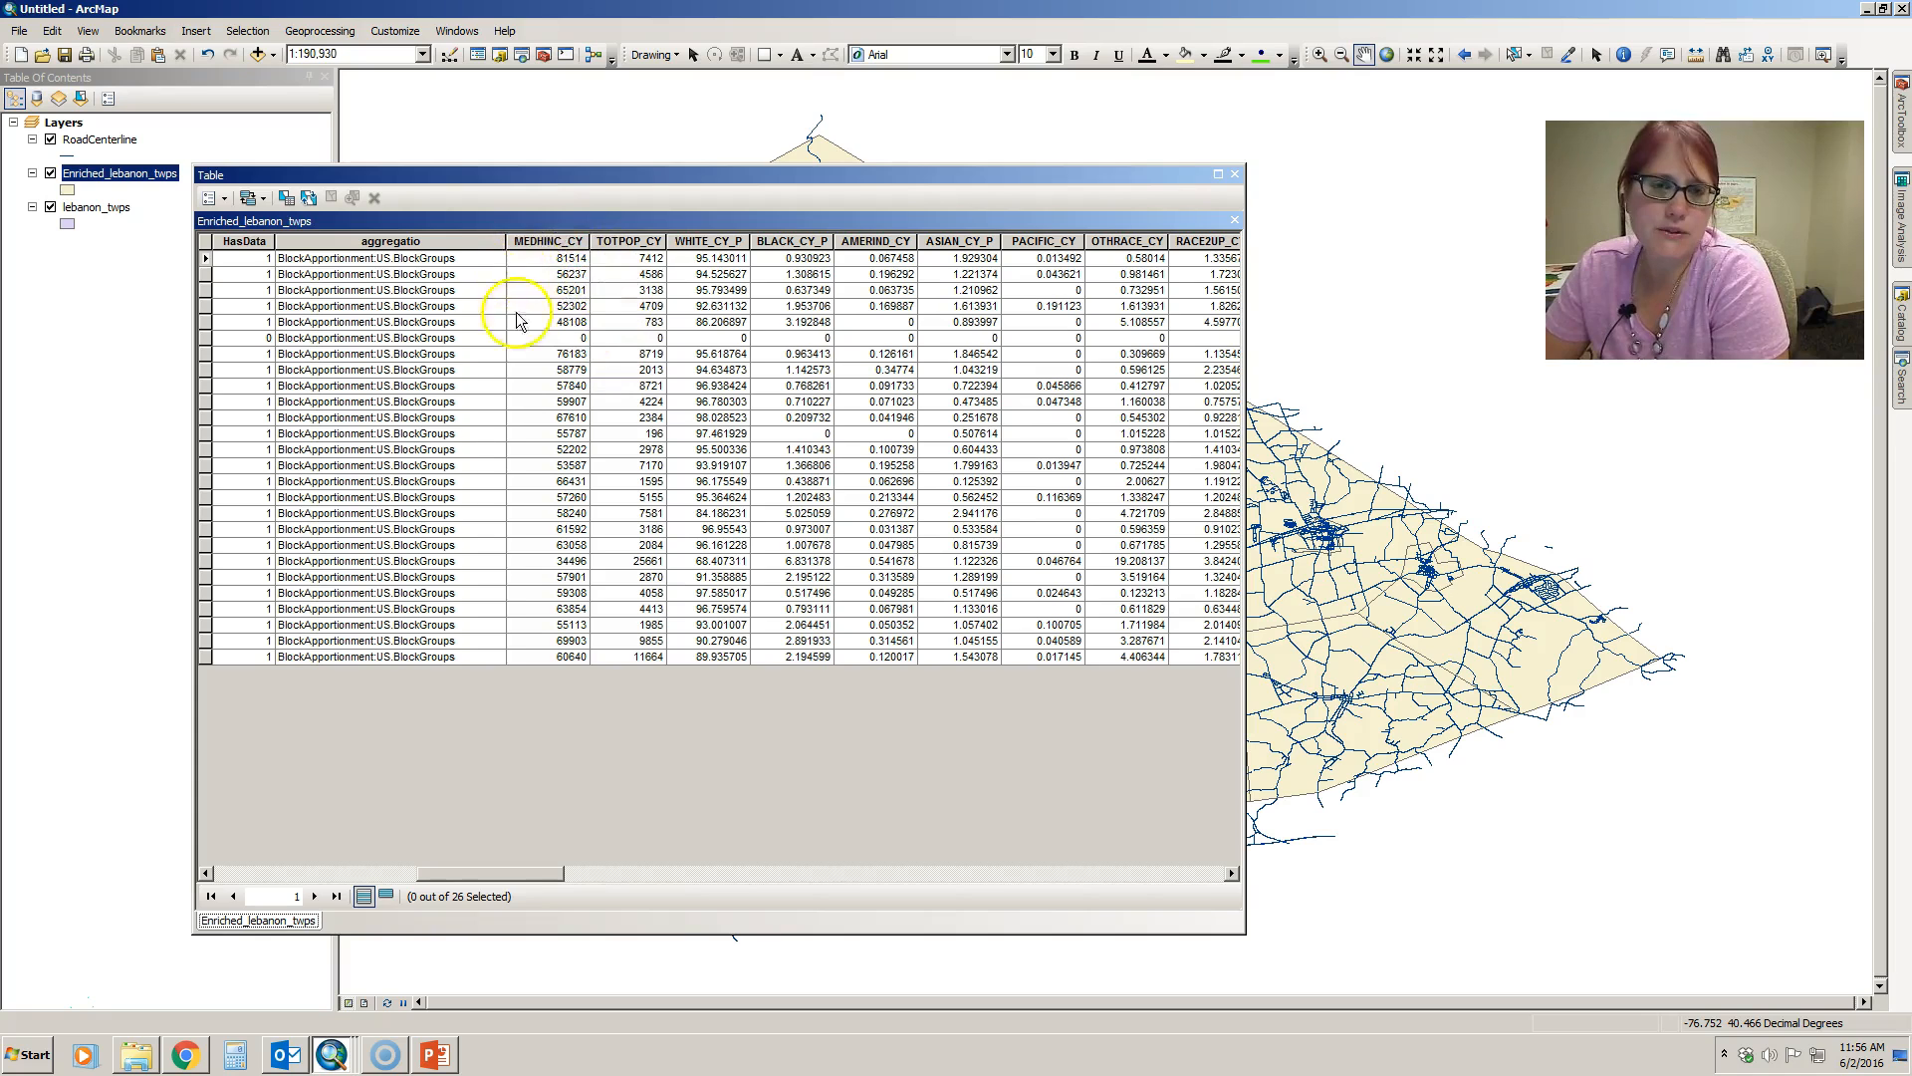
click(555, 244)
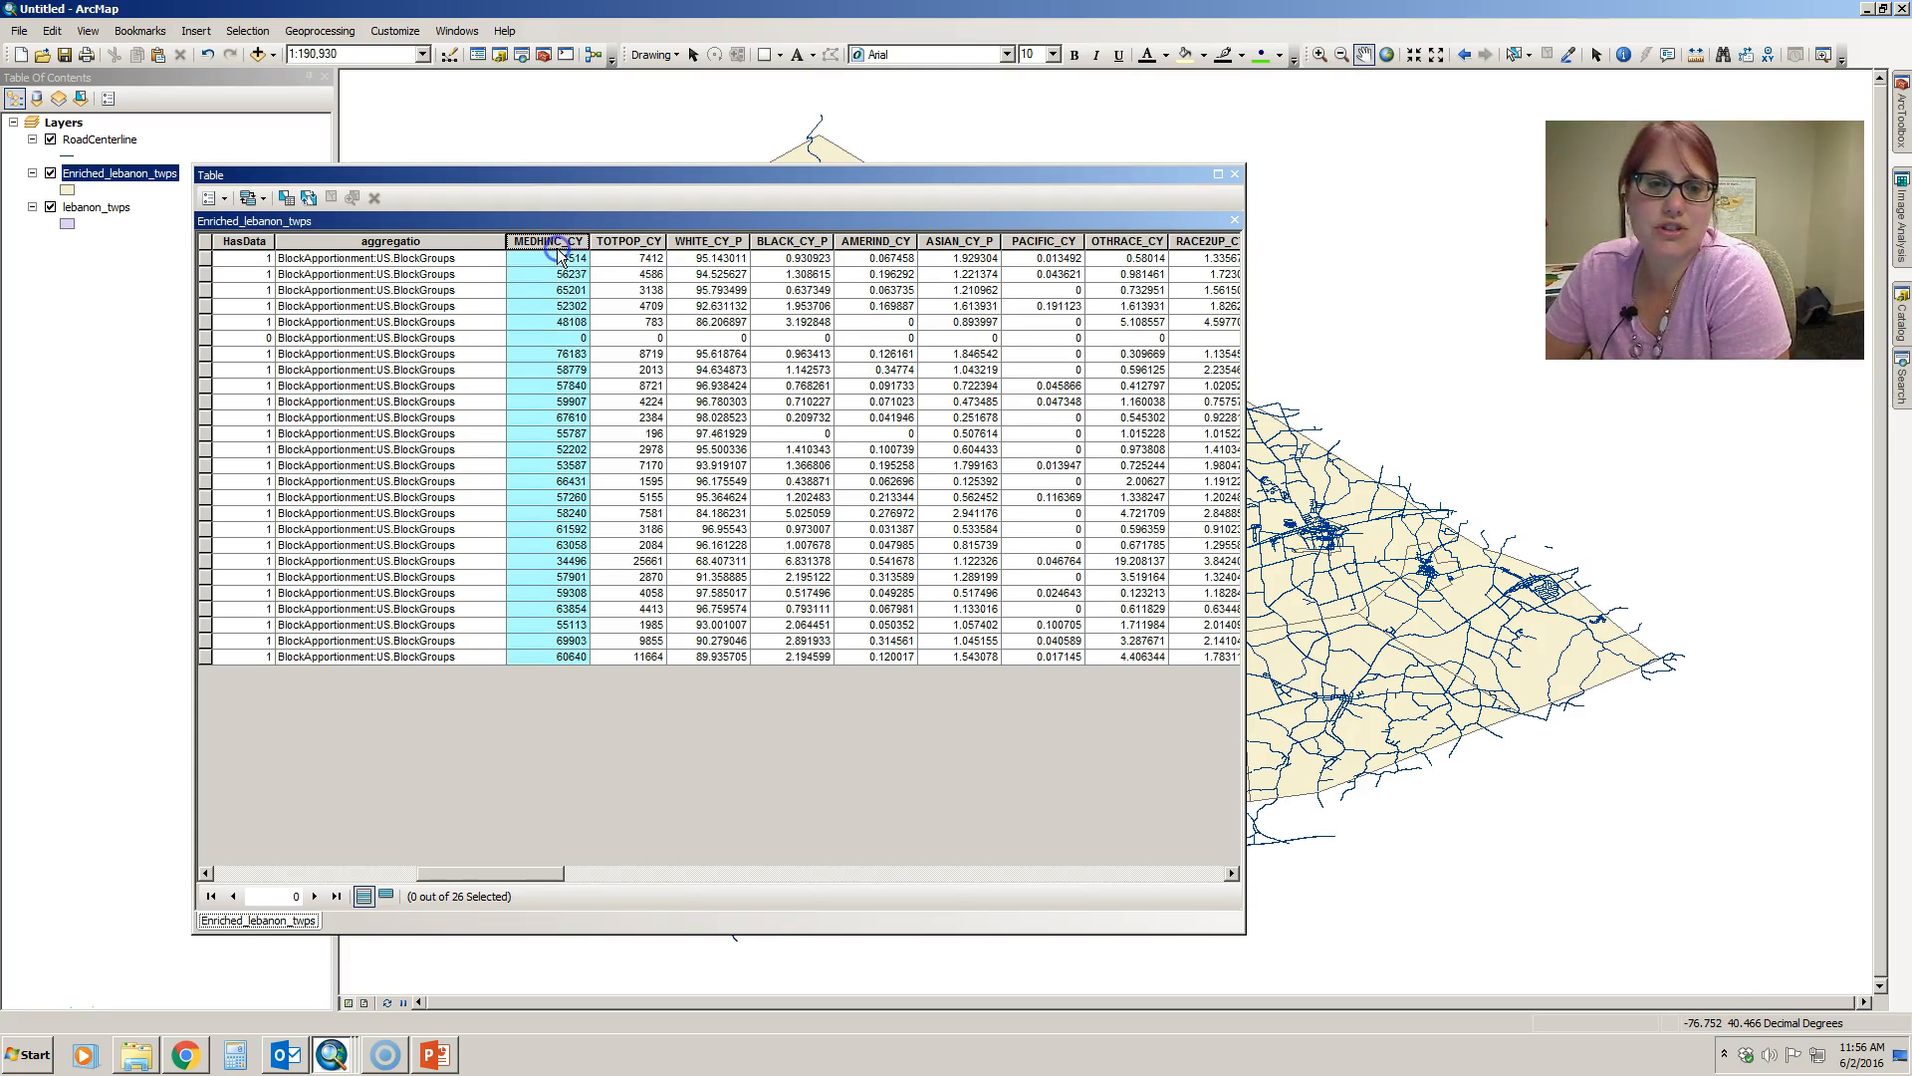
- Sort the Enriched_lebanon_twps table by the TOTPOP_CY field in descending order
click(630, 243)
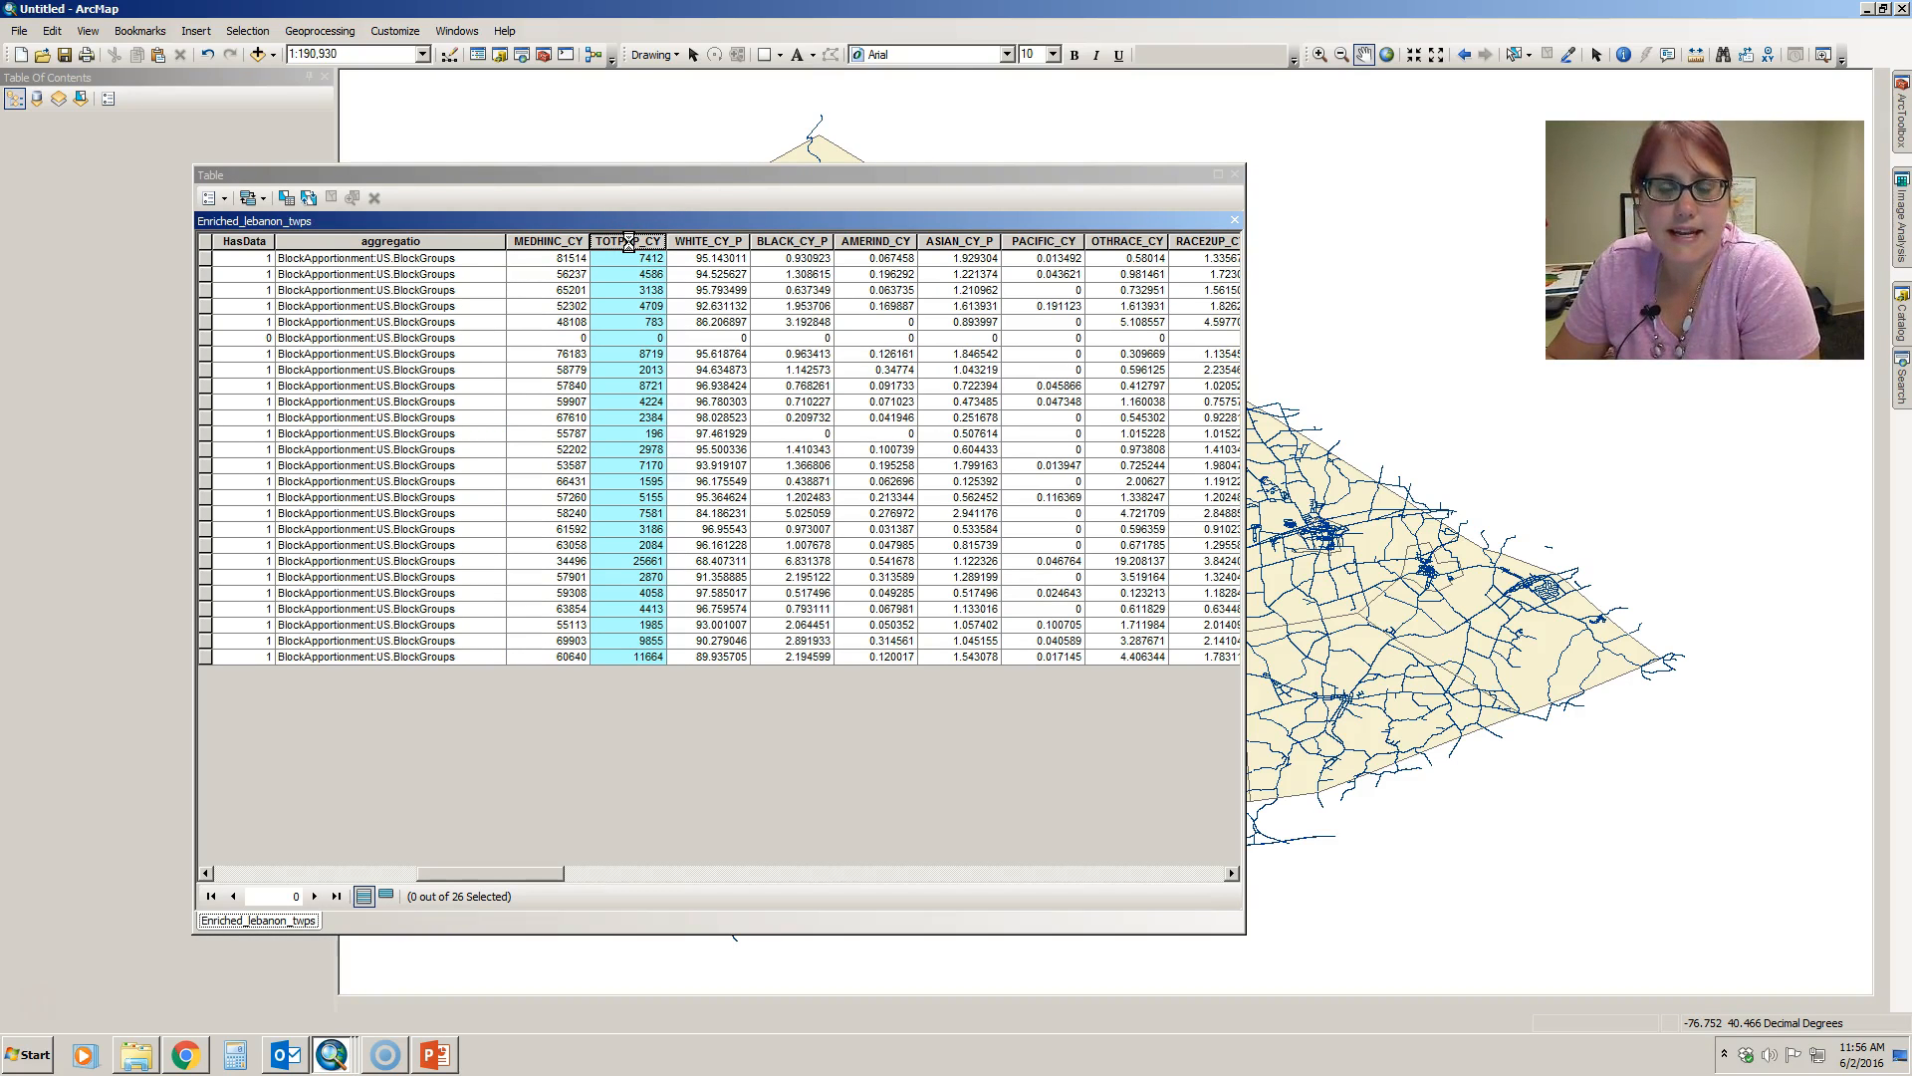
right_click(629, 243)
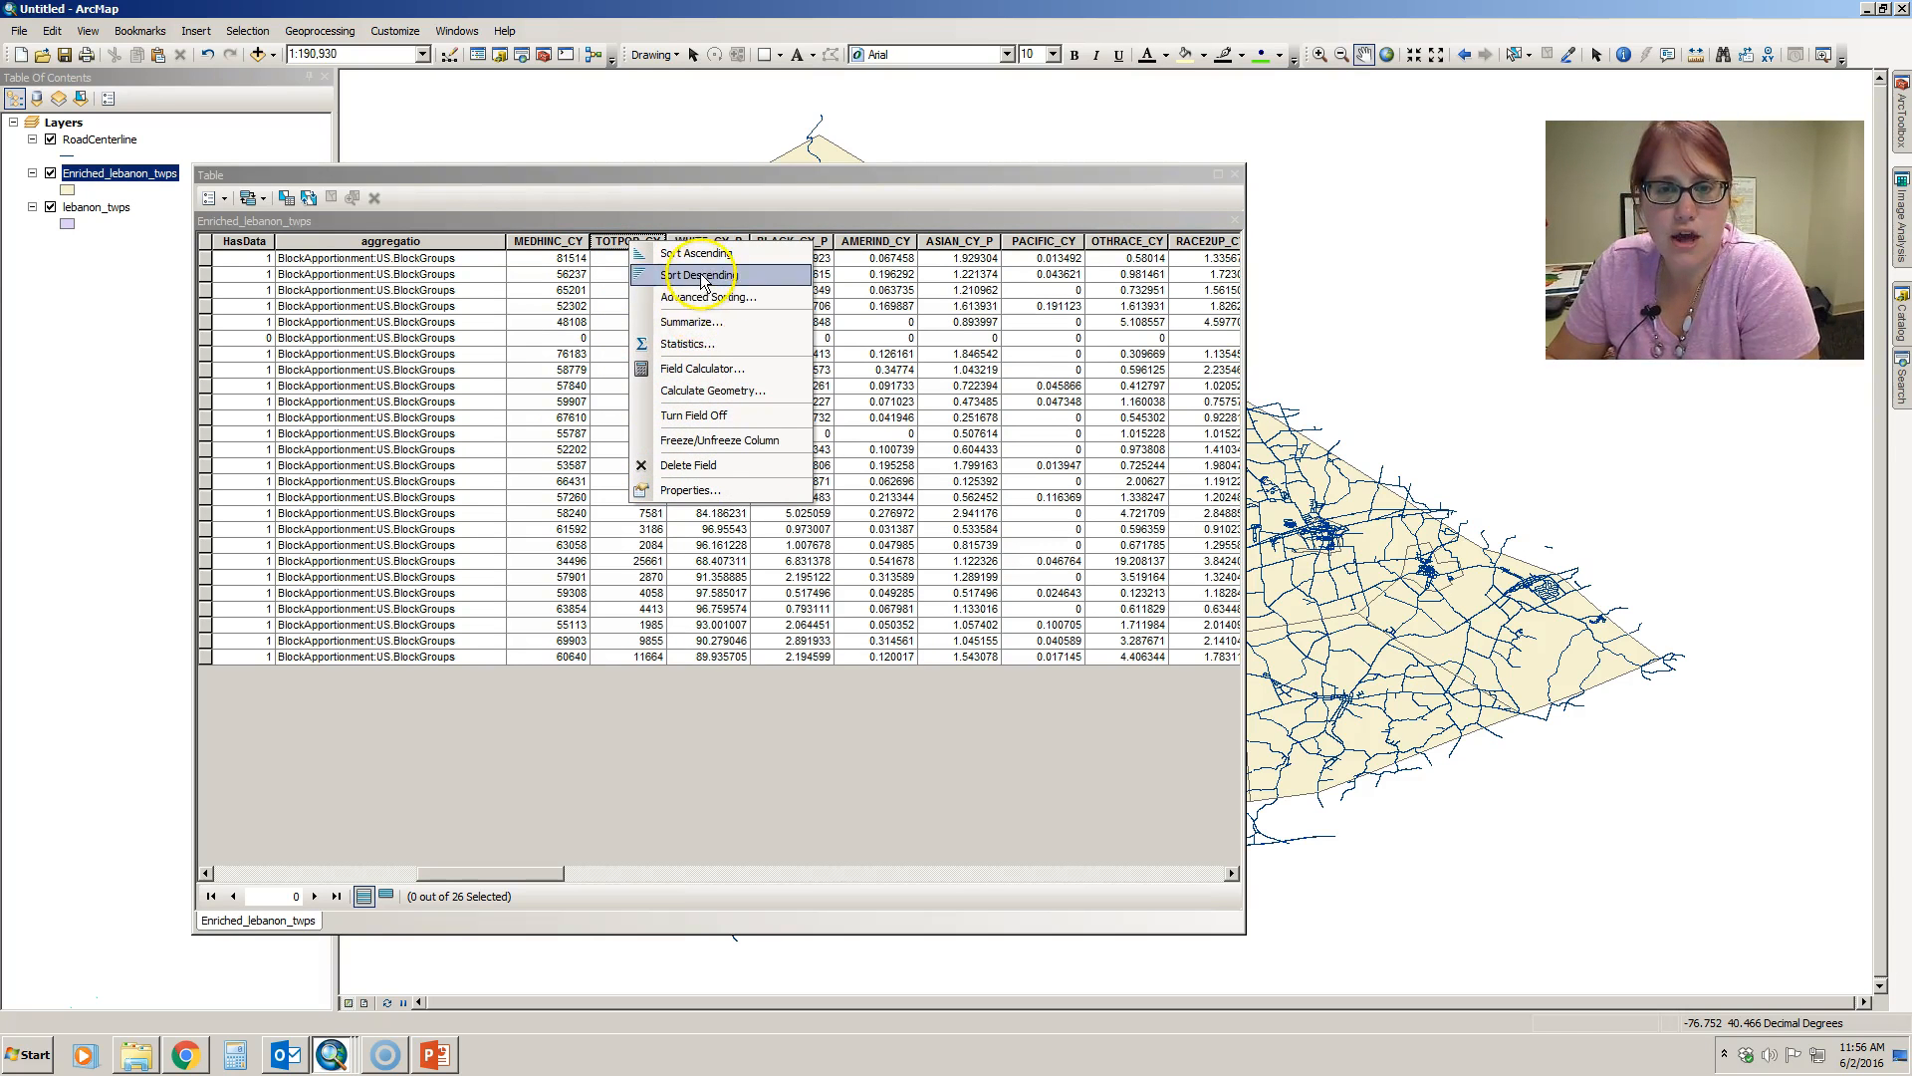
click(660, 275)
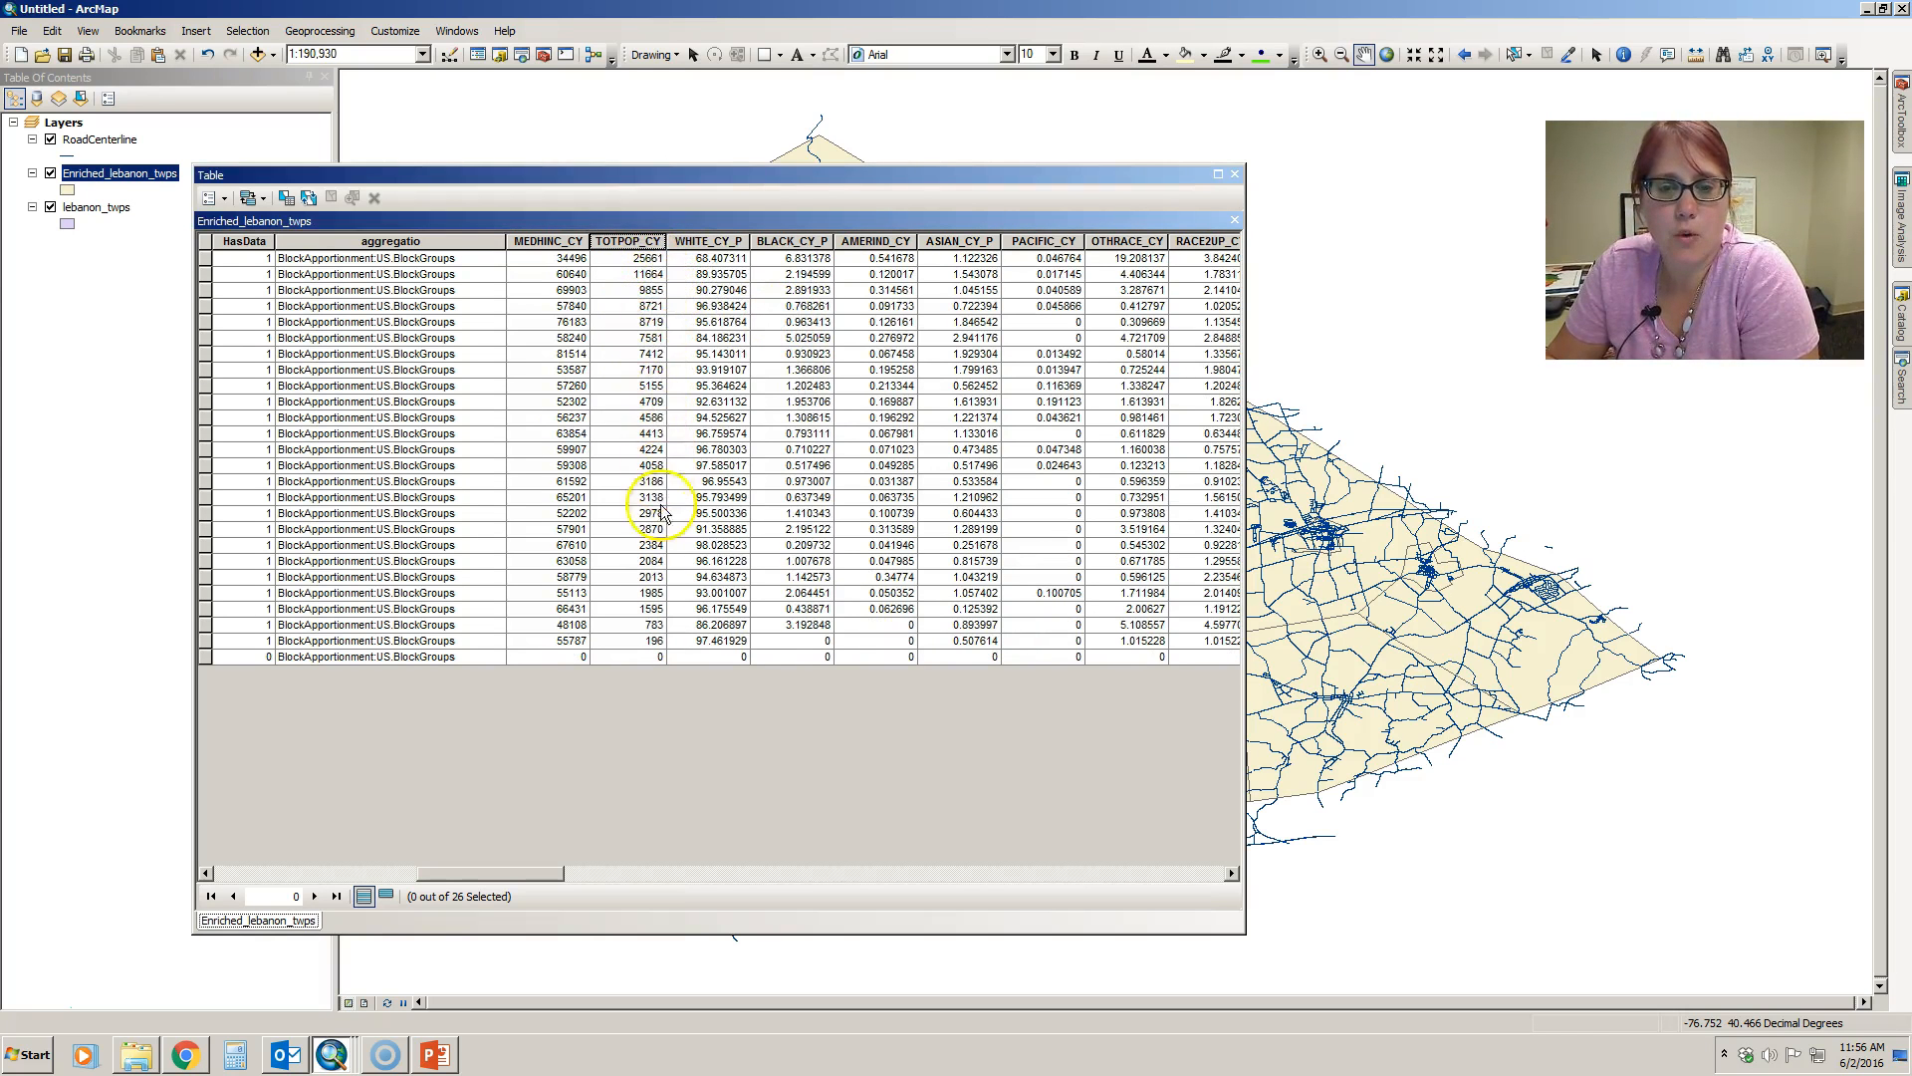
- Select the record with the largest TOTPOP_CY, review its municipality name and other columns, and close the table
click(205, 258)
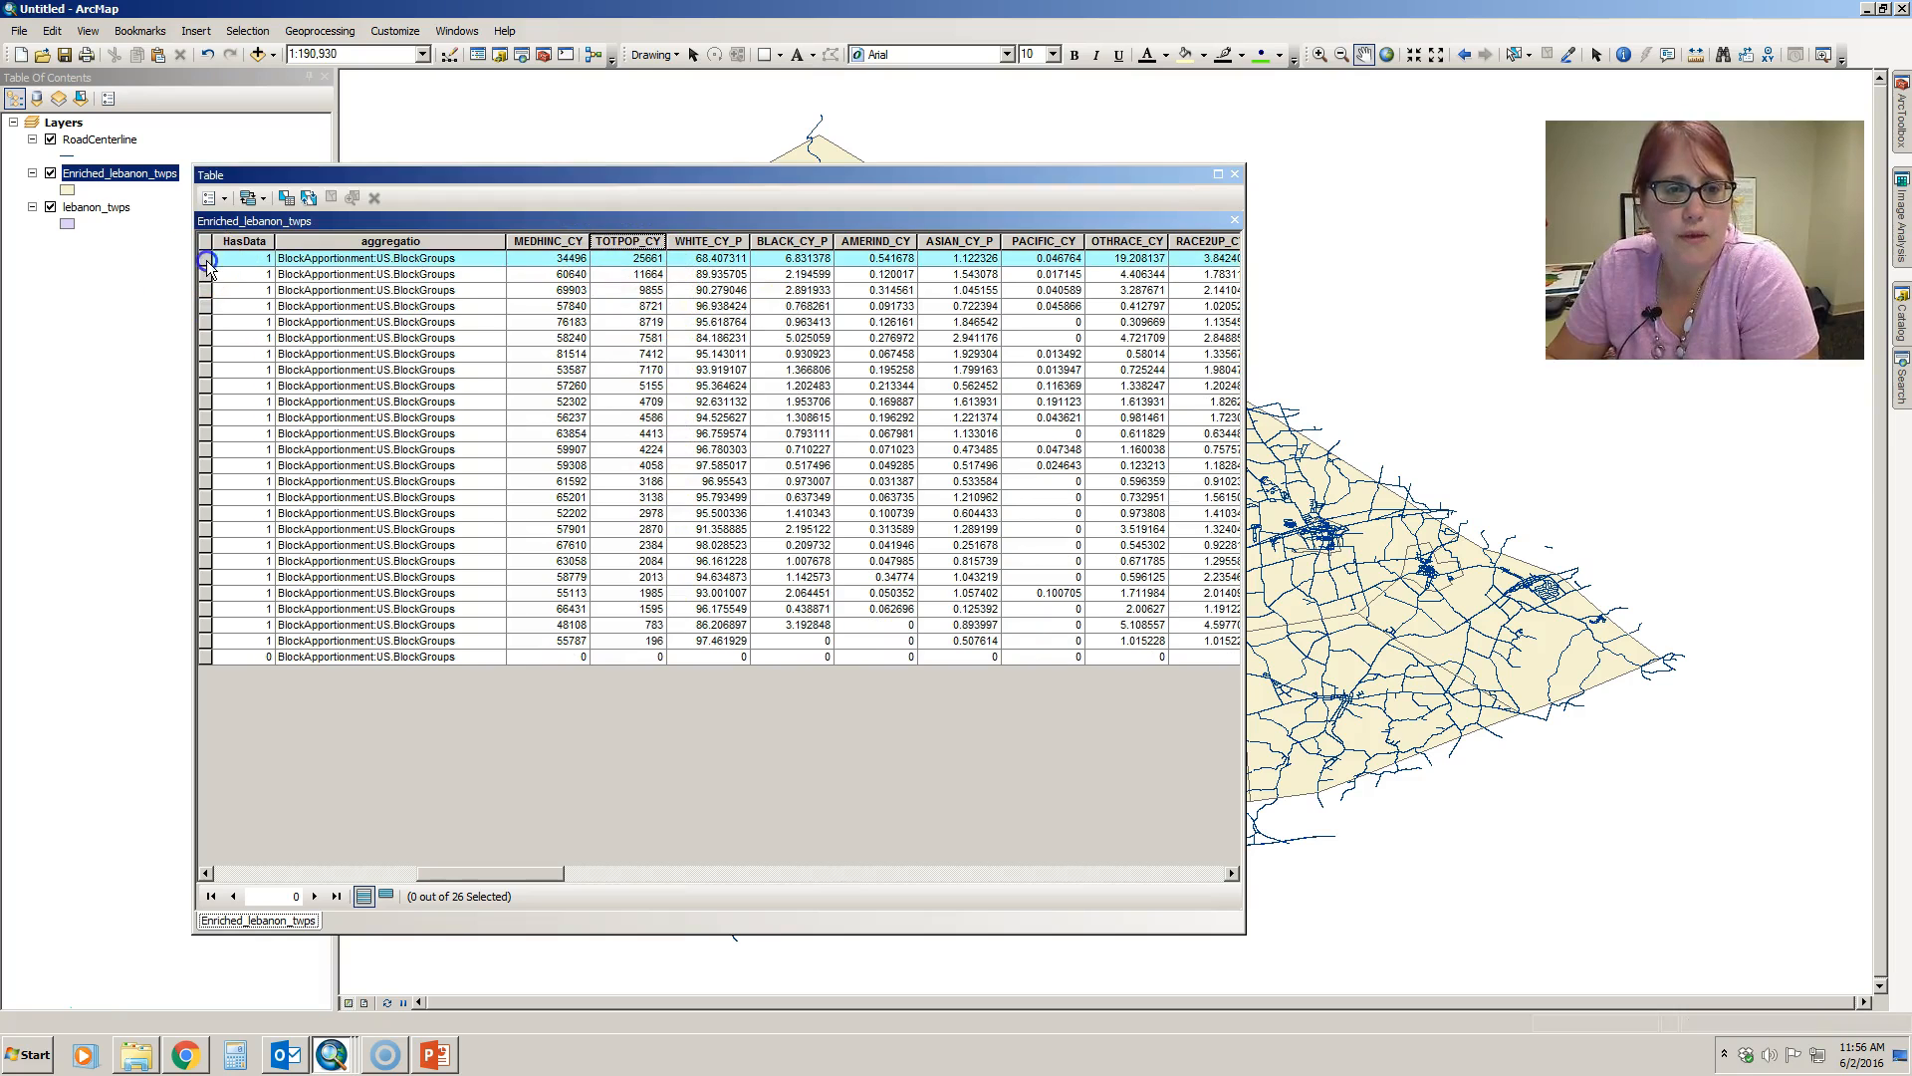
drag(525, 878, 357, 854)
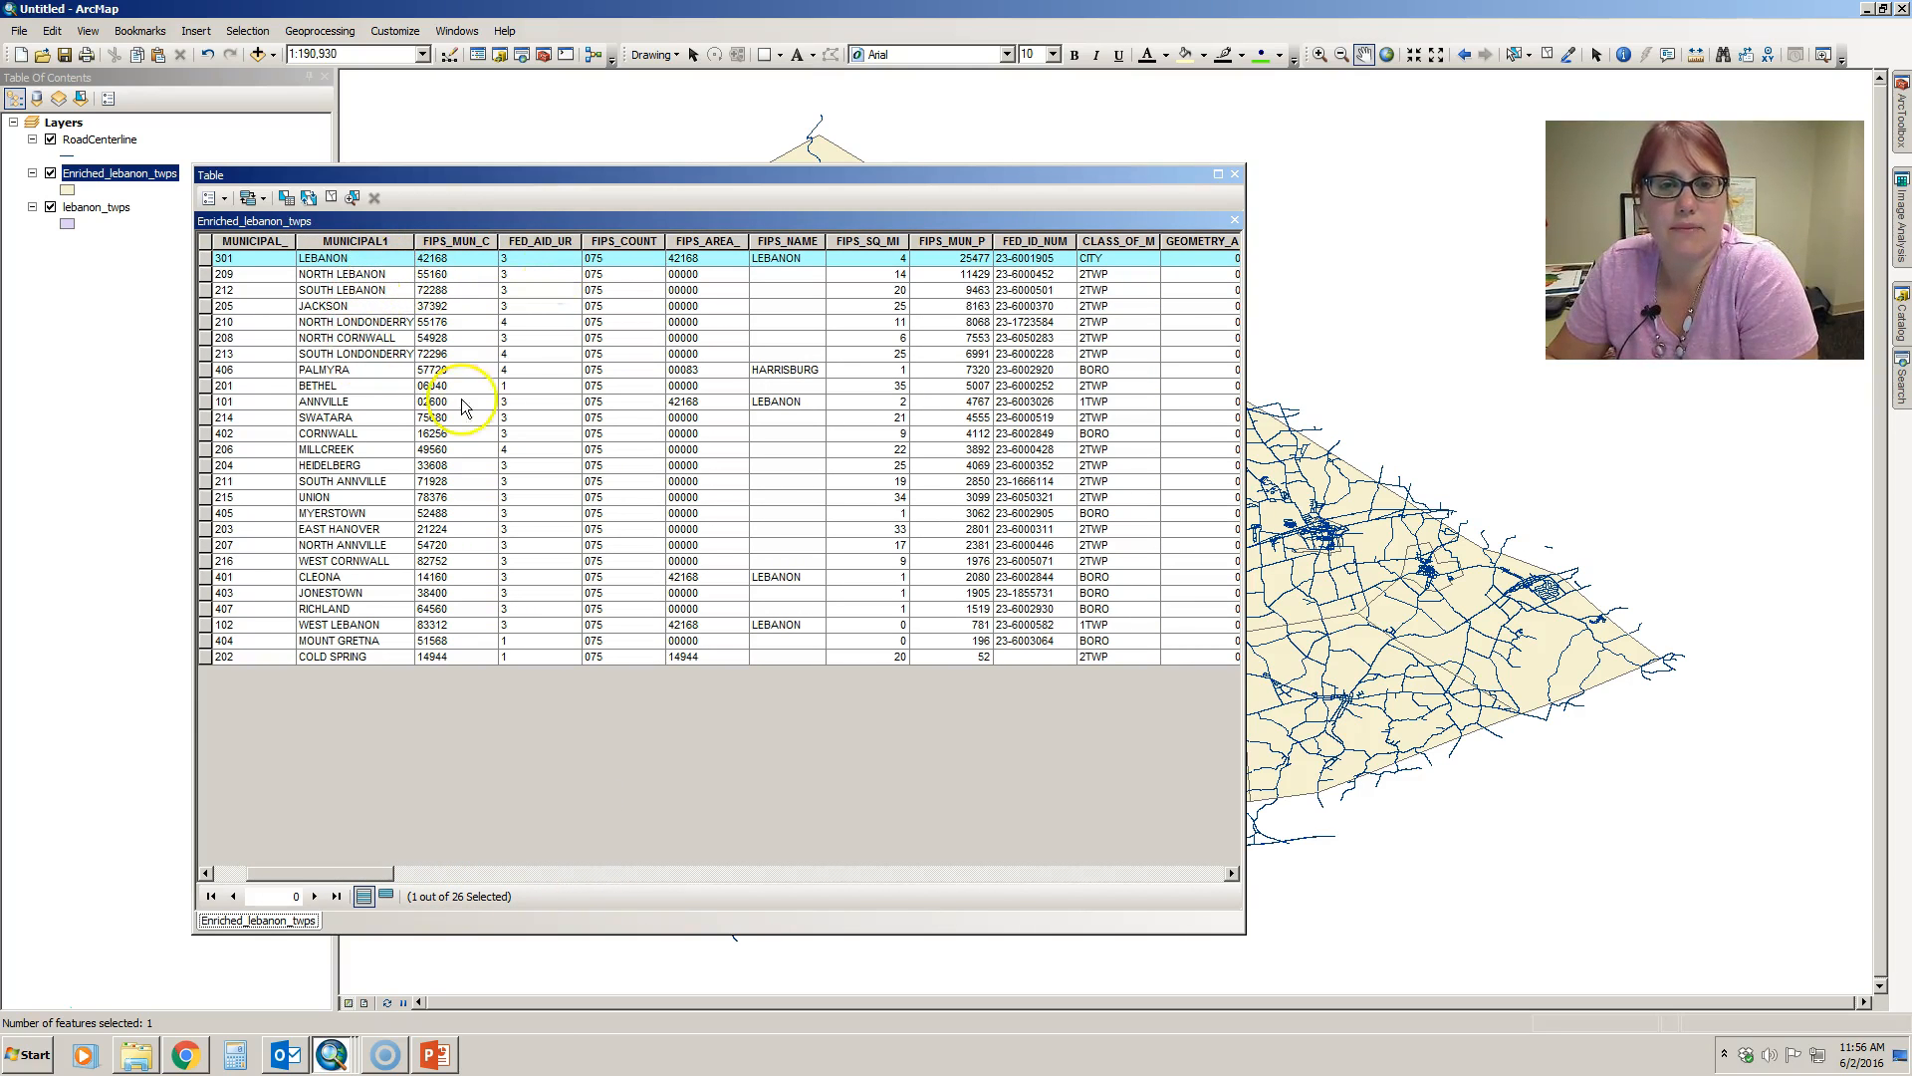
drag(377, 875, 439, 876)
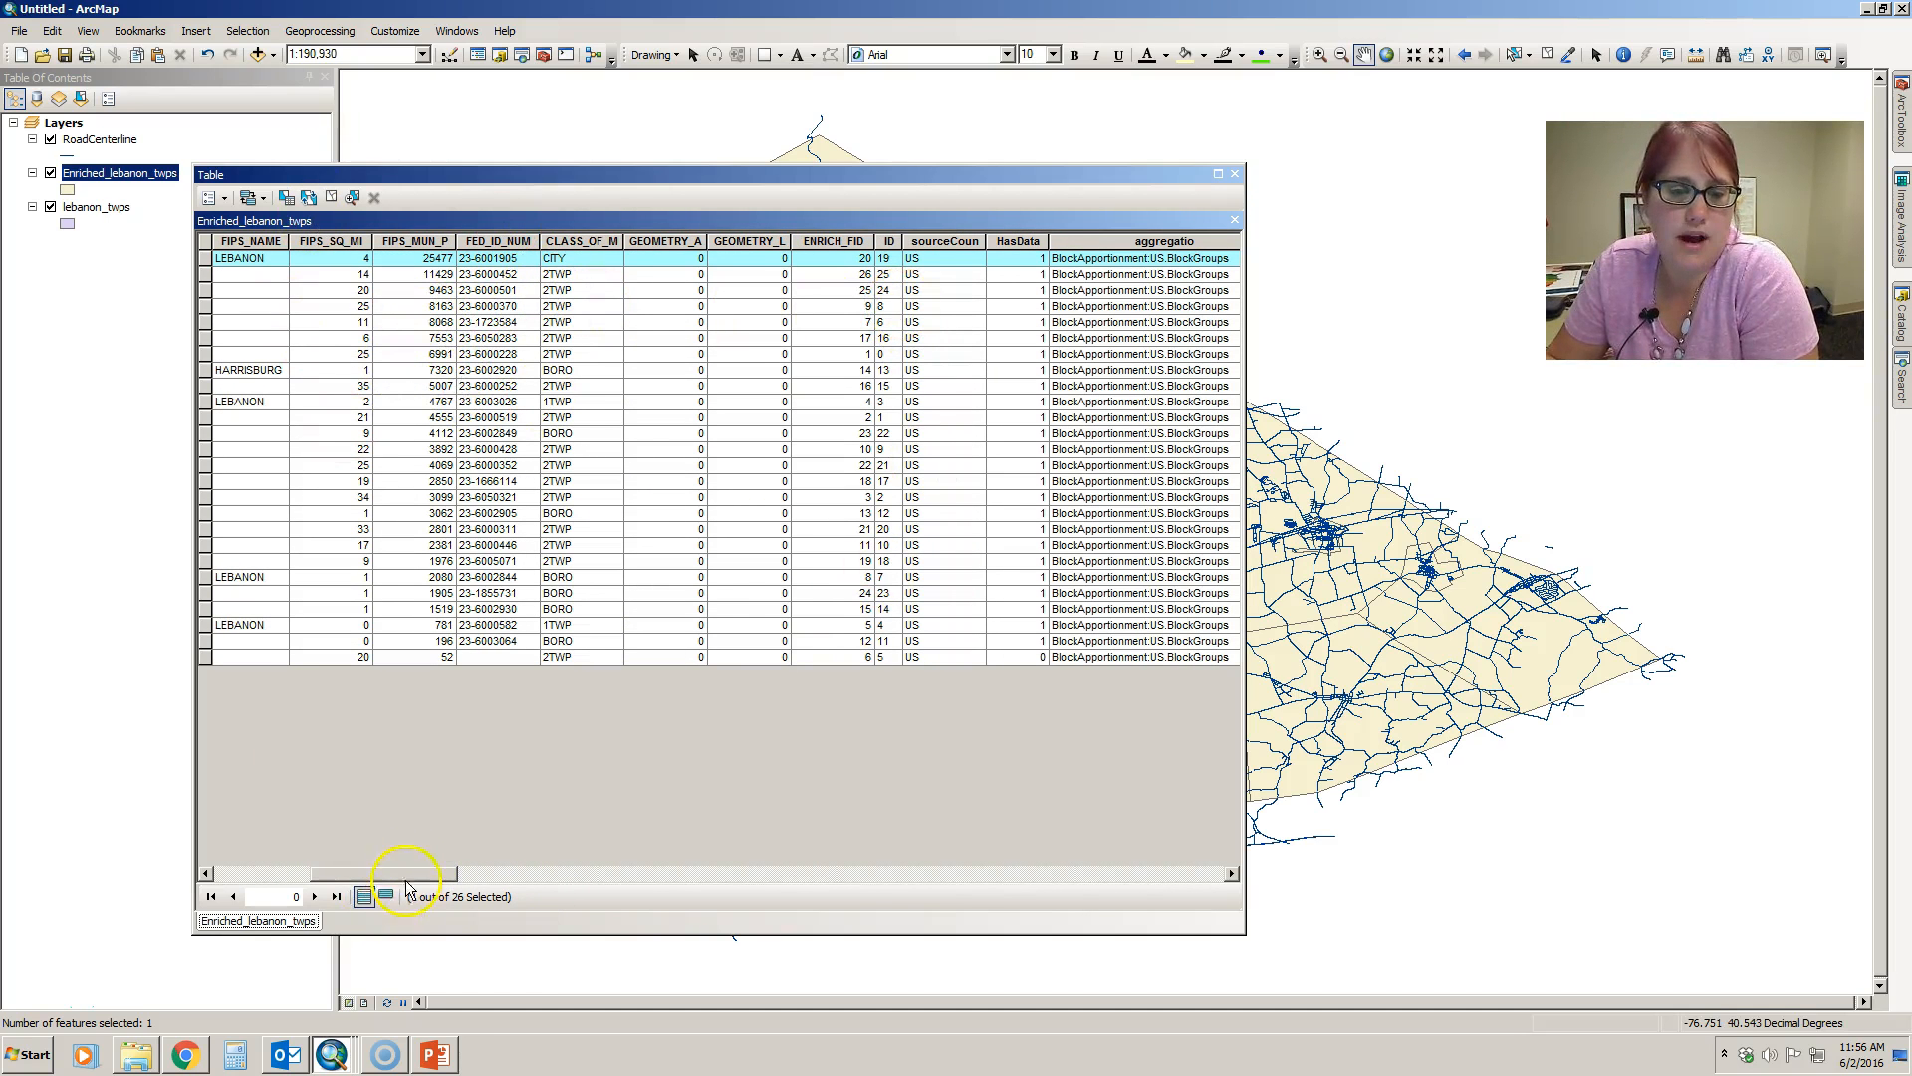
drag(419, 876, 426, 877)
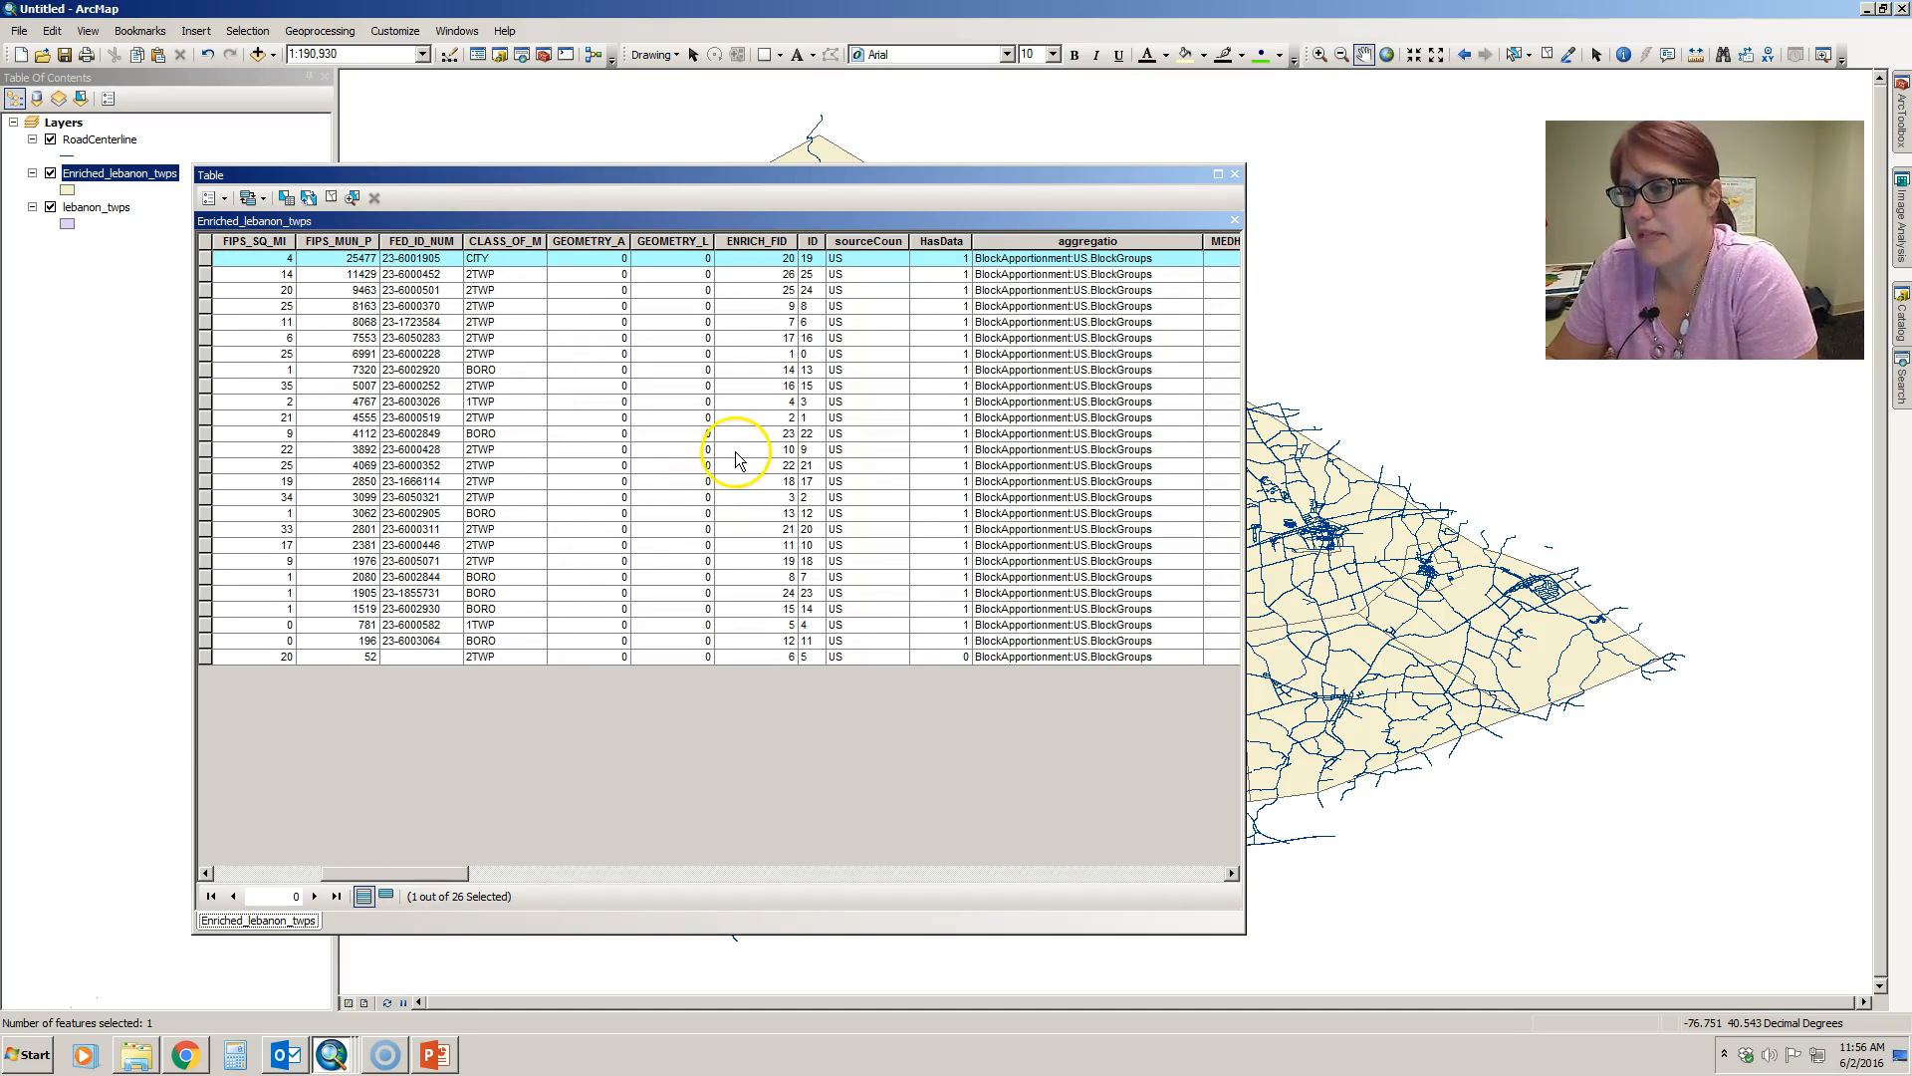
click(1235, 174)
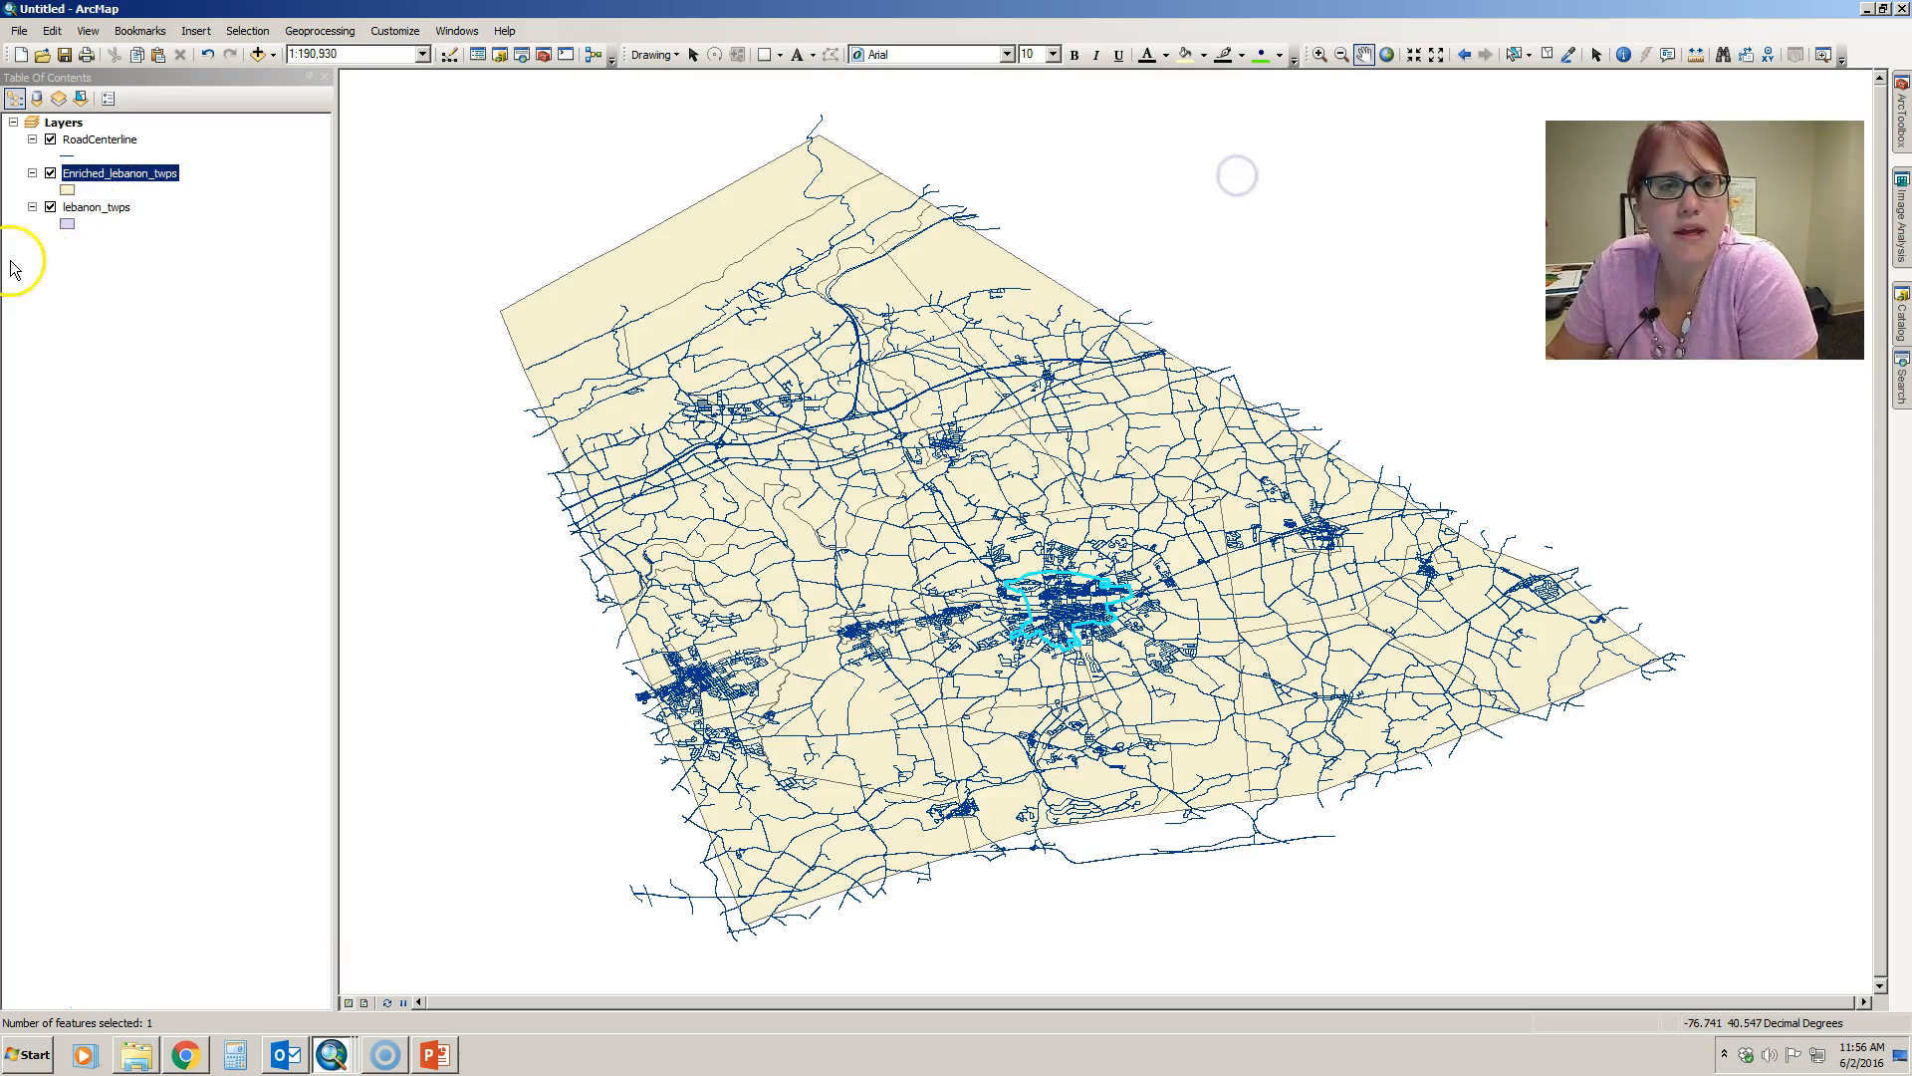
- Remove the original lebanon_twps layer from the map
click(99, 182)
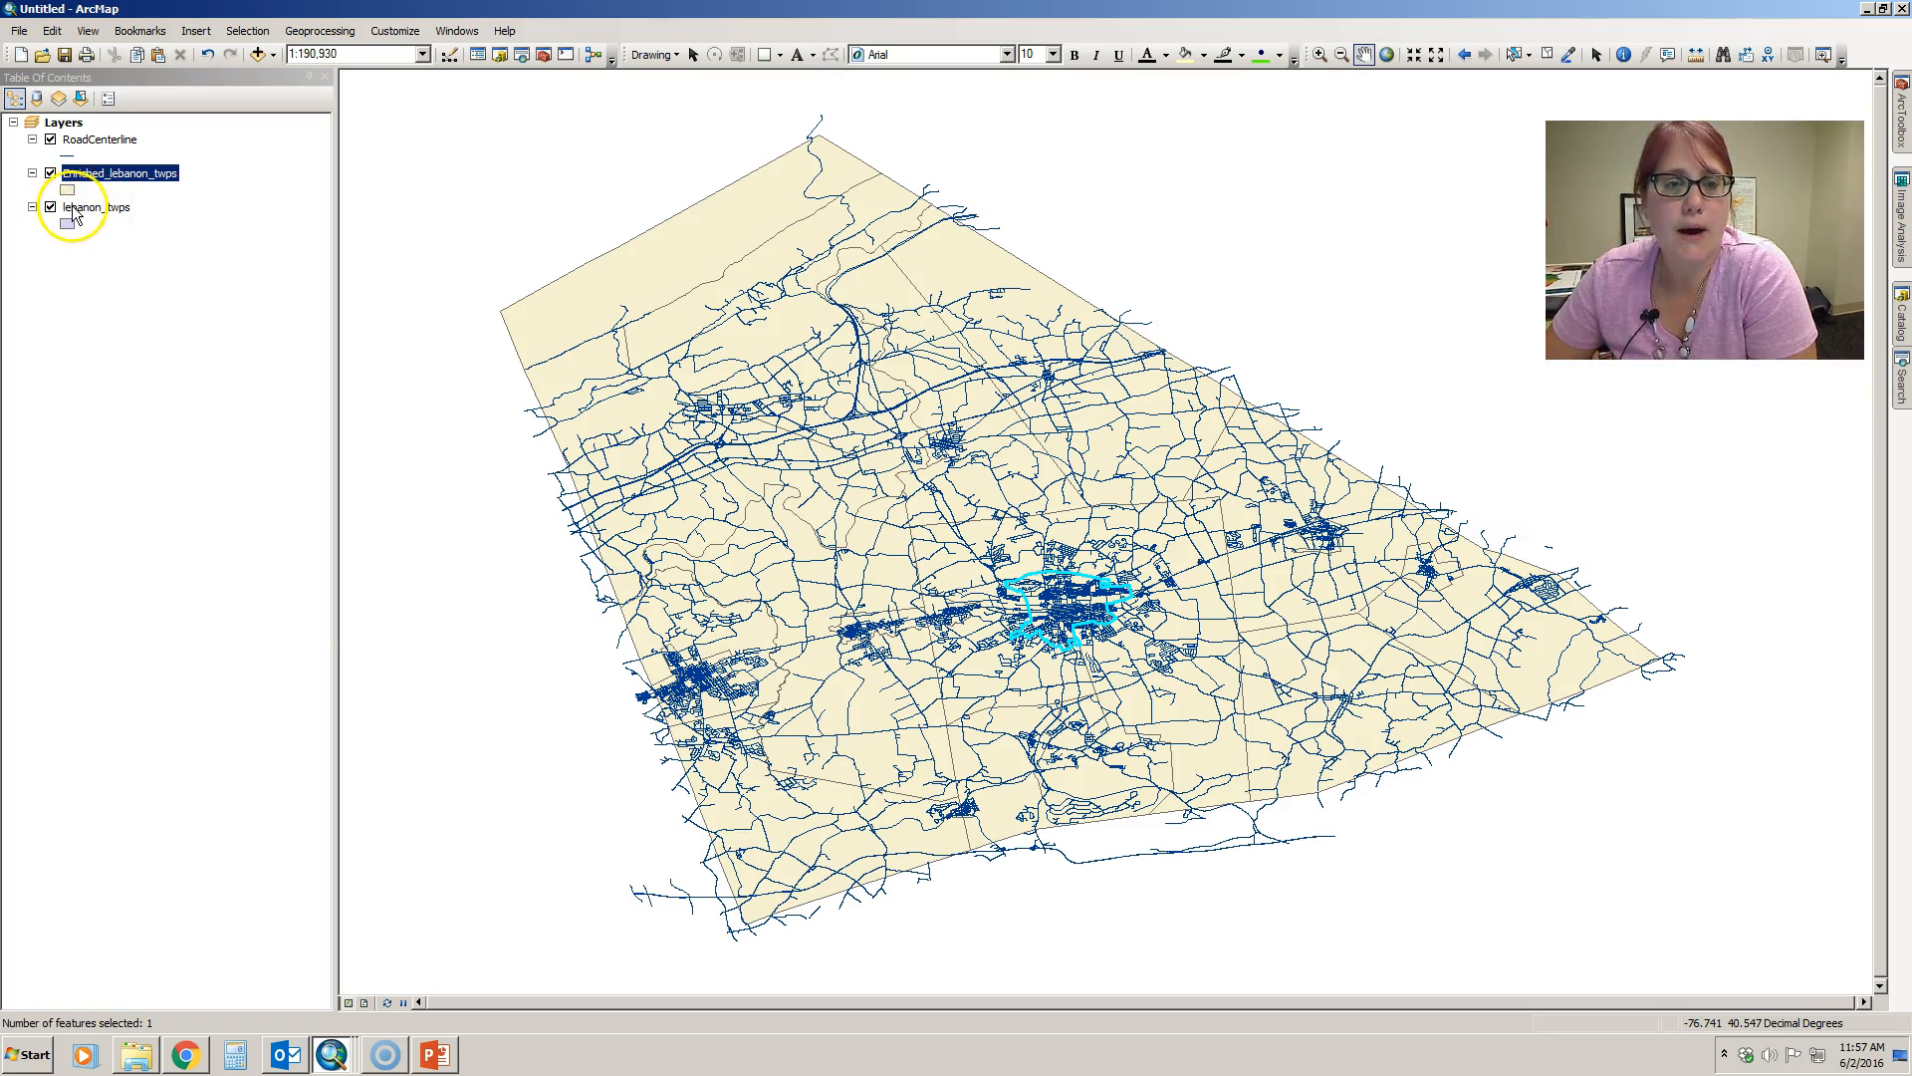
right_click(72, 206)
click(115, 239)
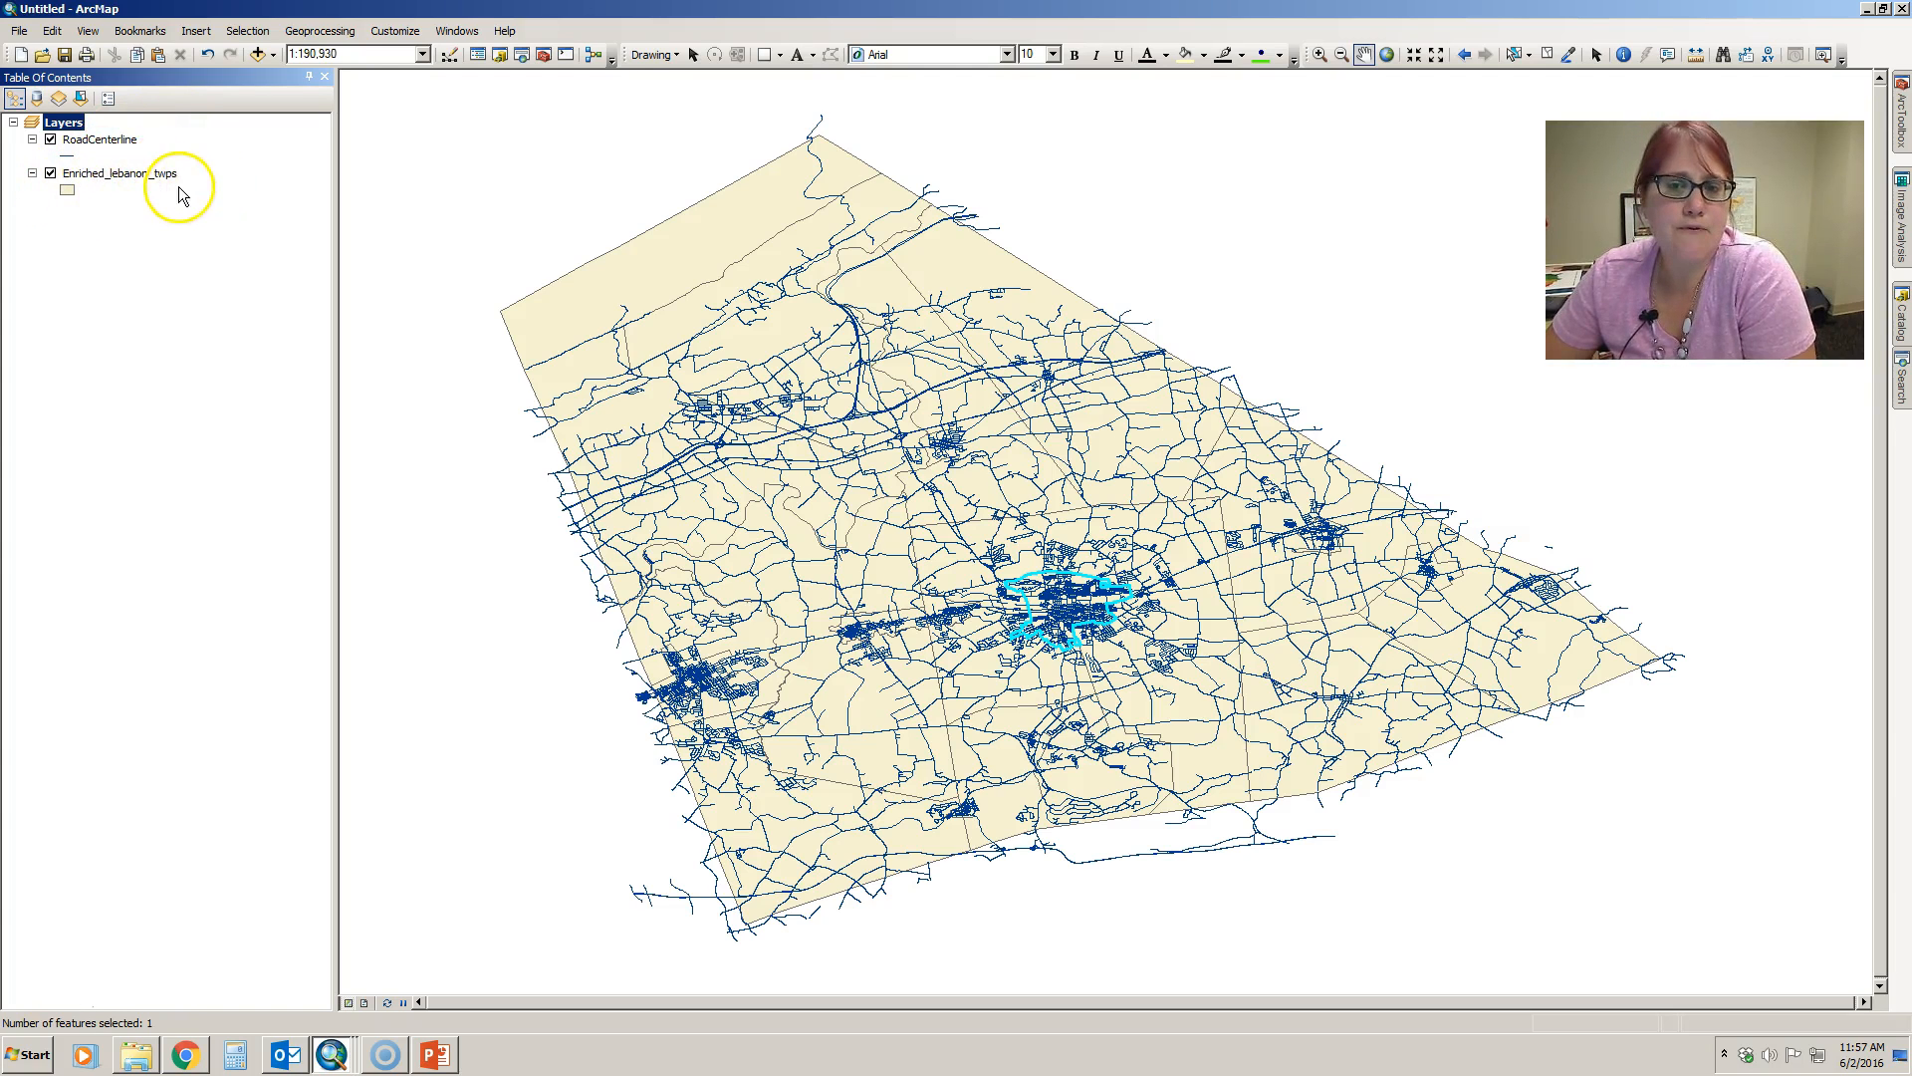
- Turn off the RoadCenterline layer's display and clear the selected features
click(51, 141)
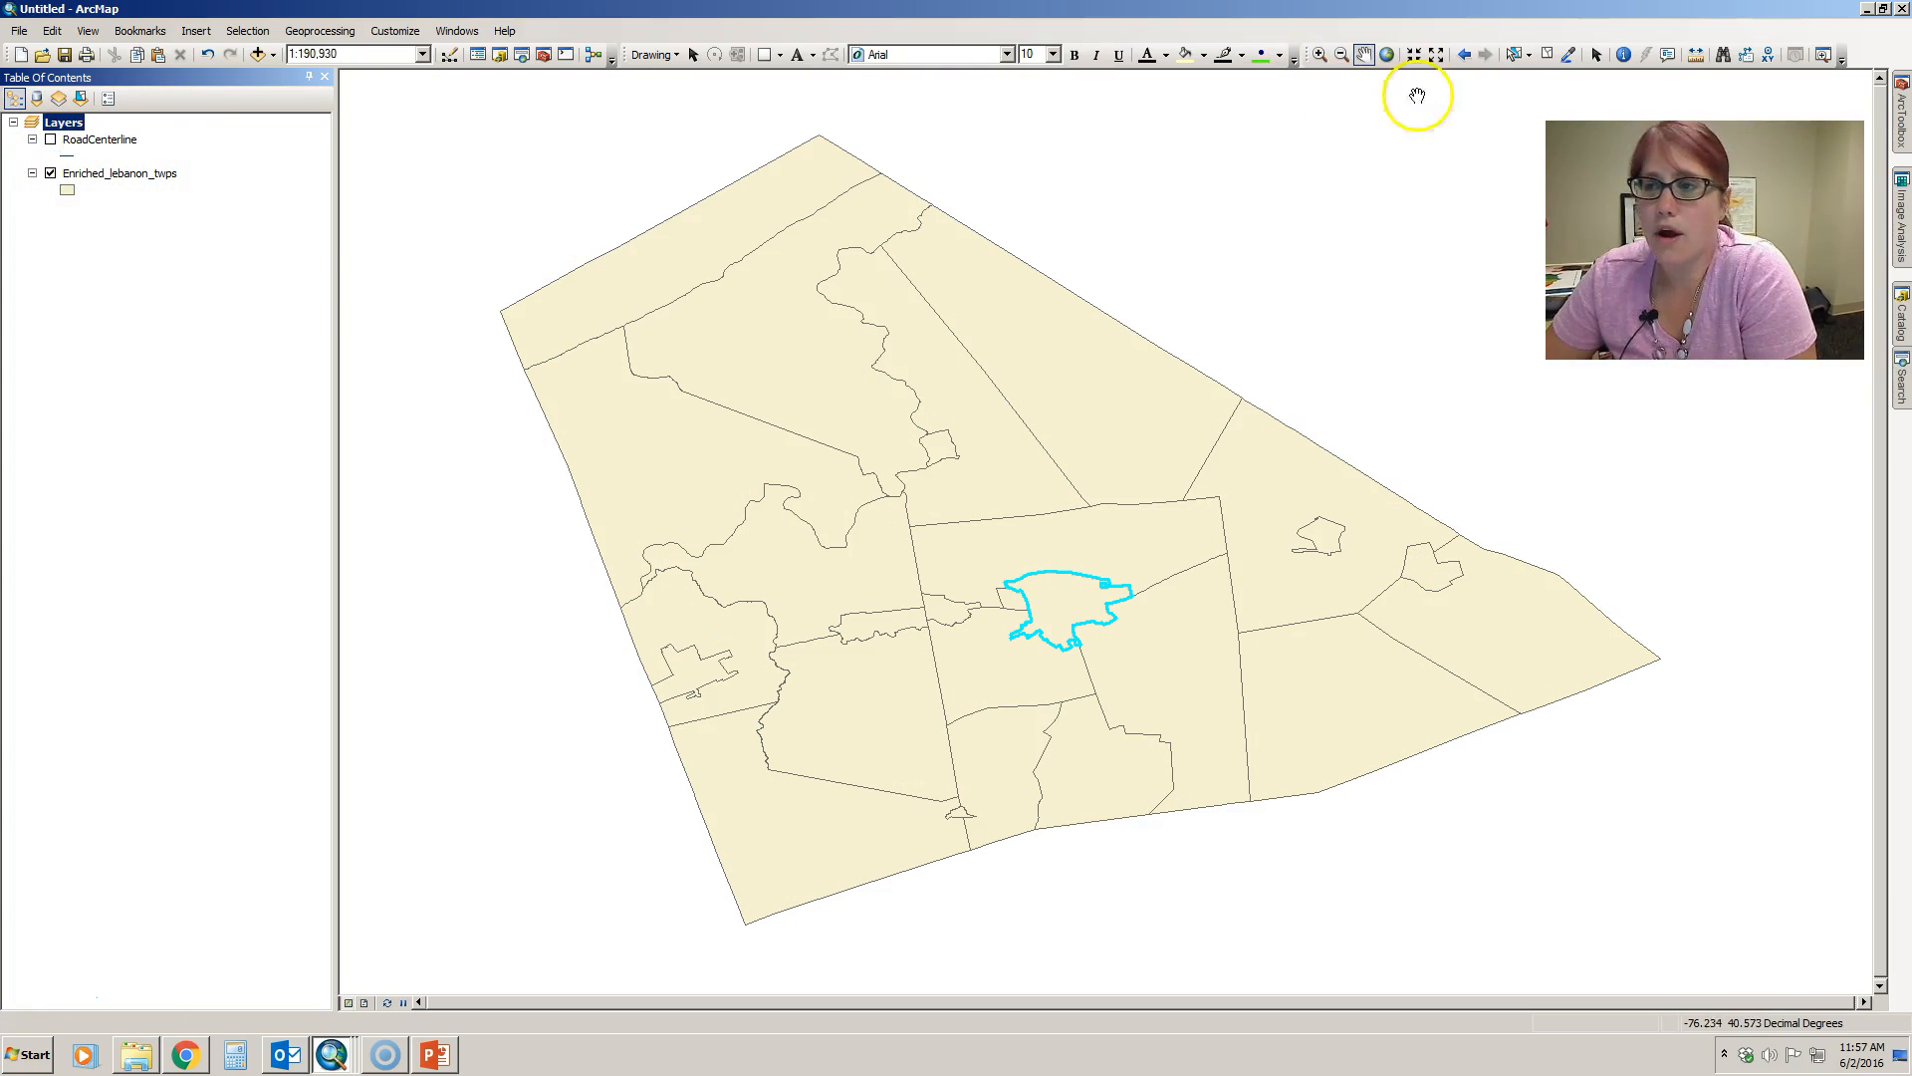
click(1550, 56)
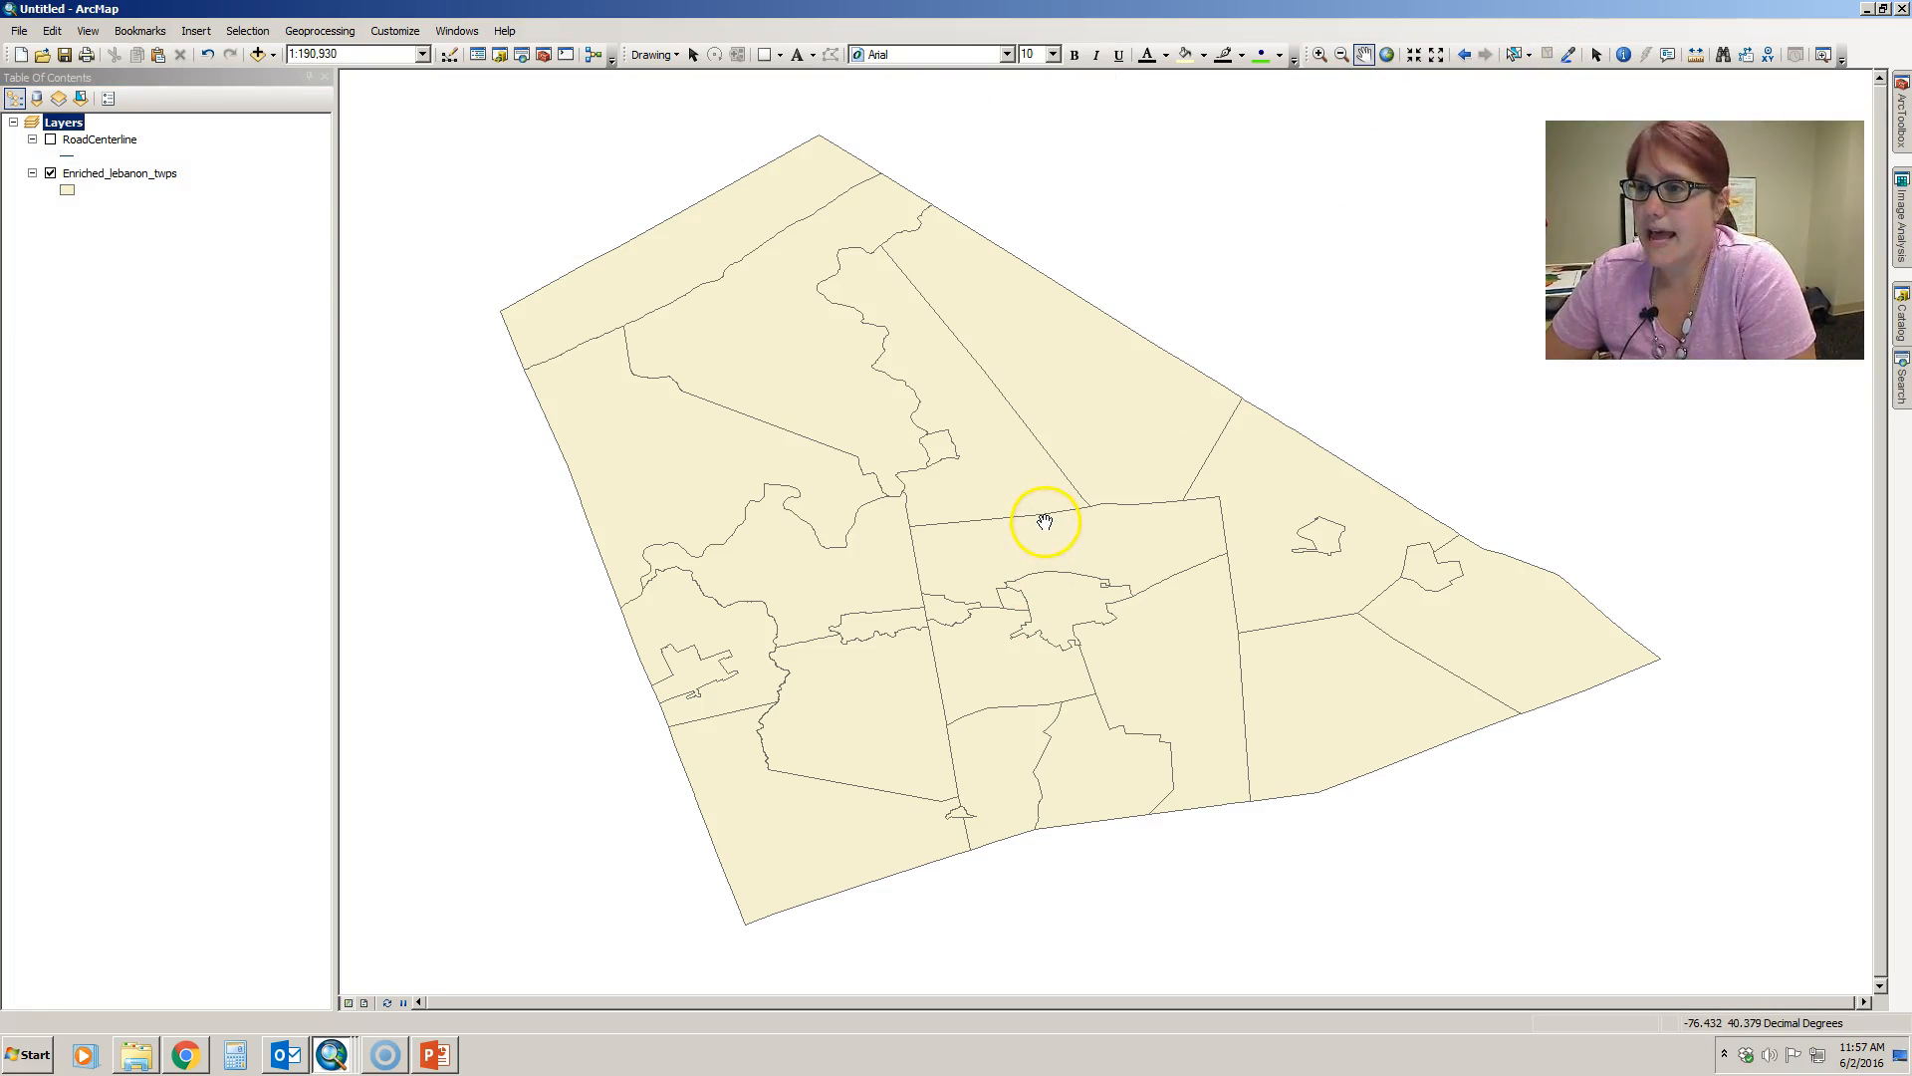
- Change the fill color of the Enriched_lebanon_twps polygons to a light gray in the Symbol Selector
click(68, 191)
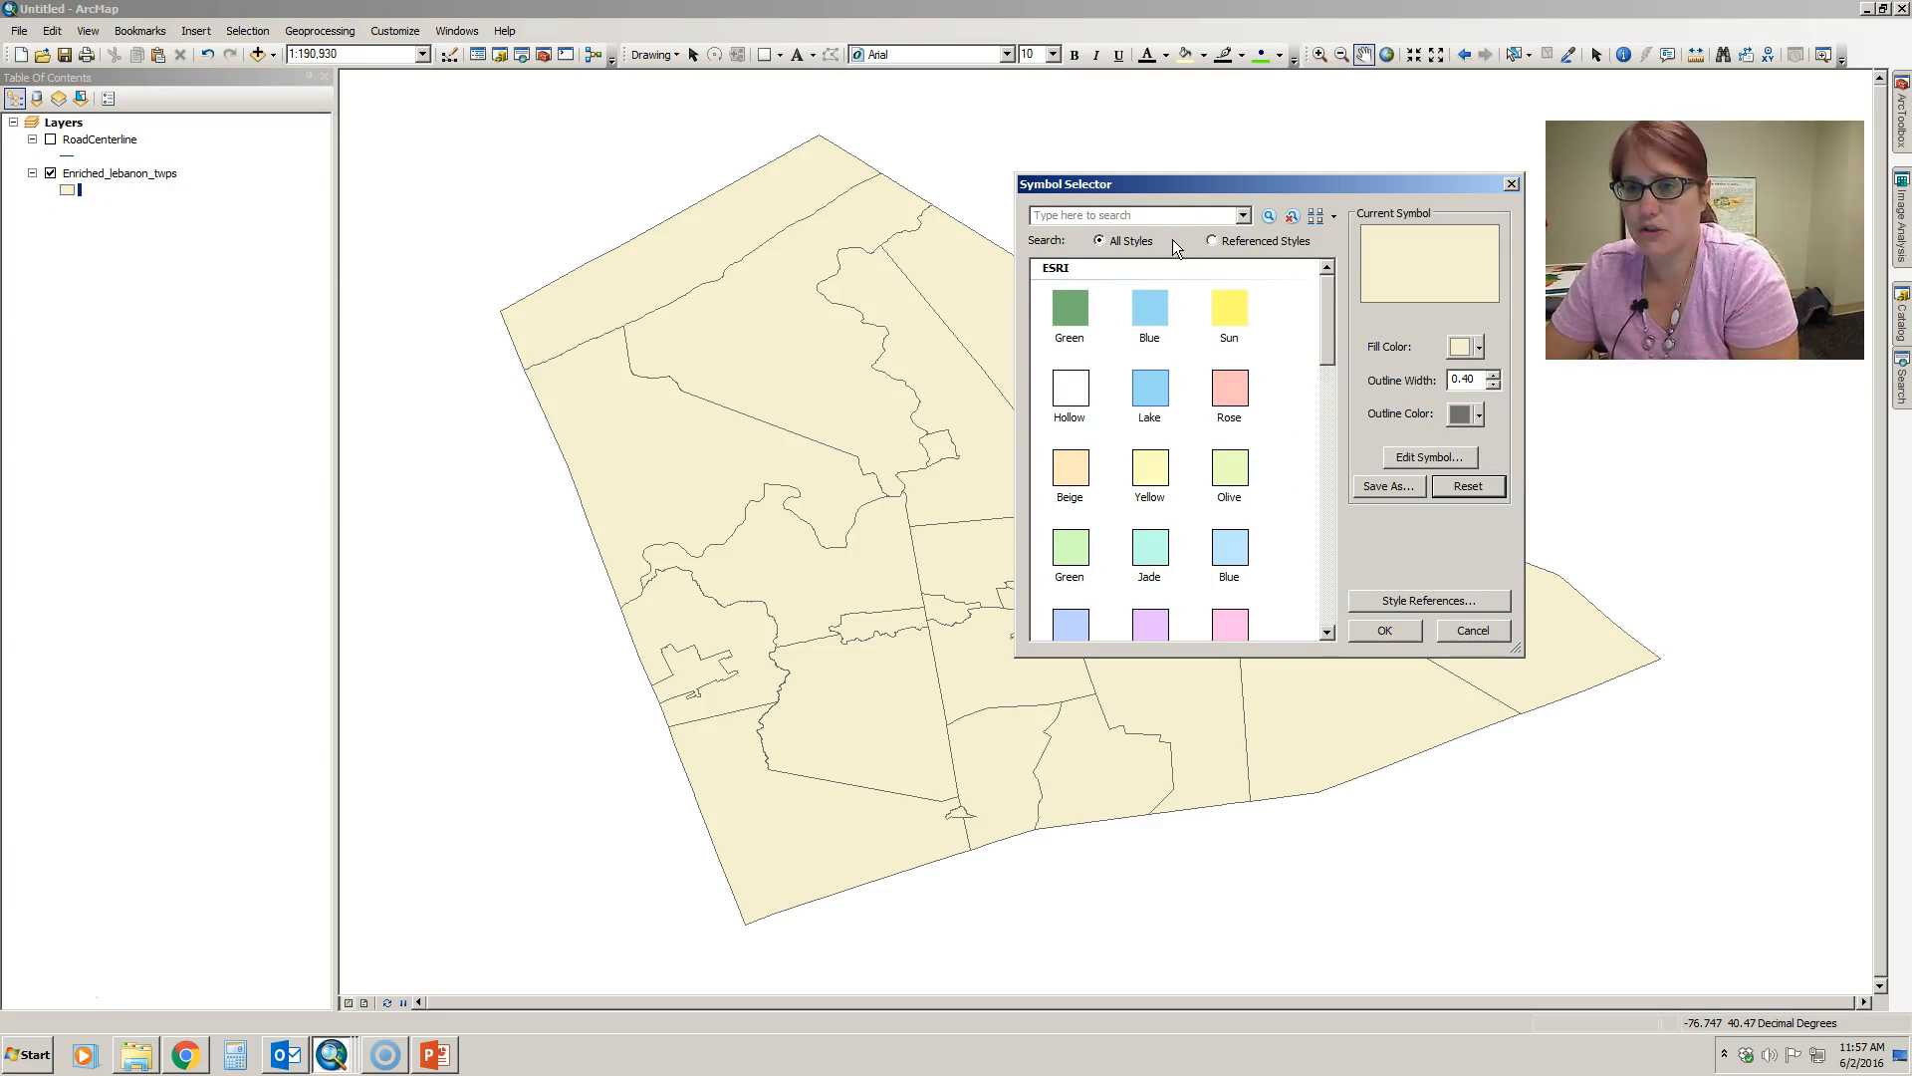
click(1306, 332)
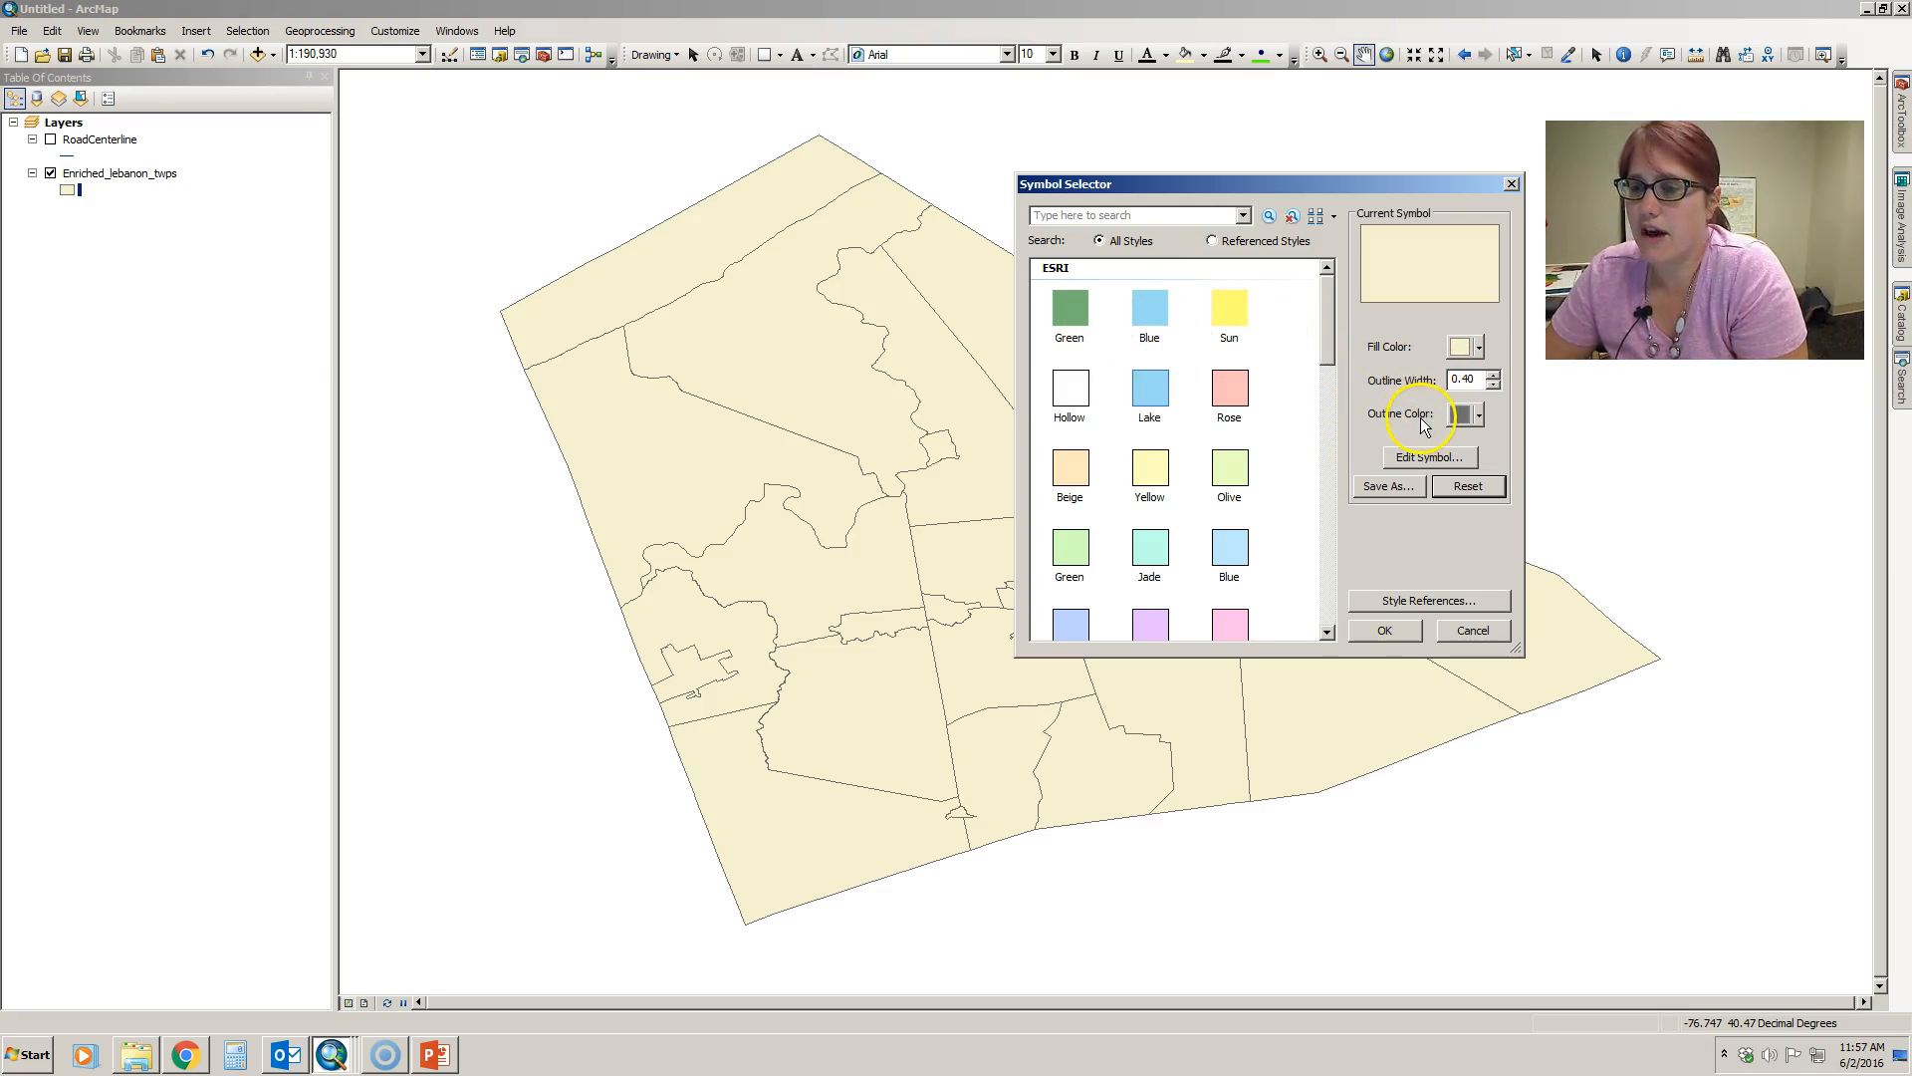
click(1478, 348)
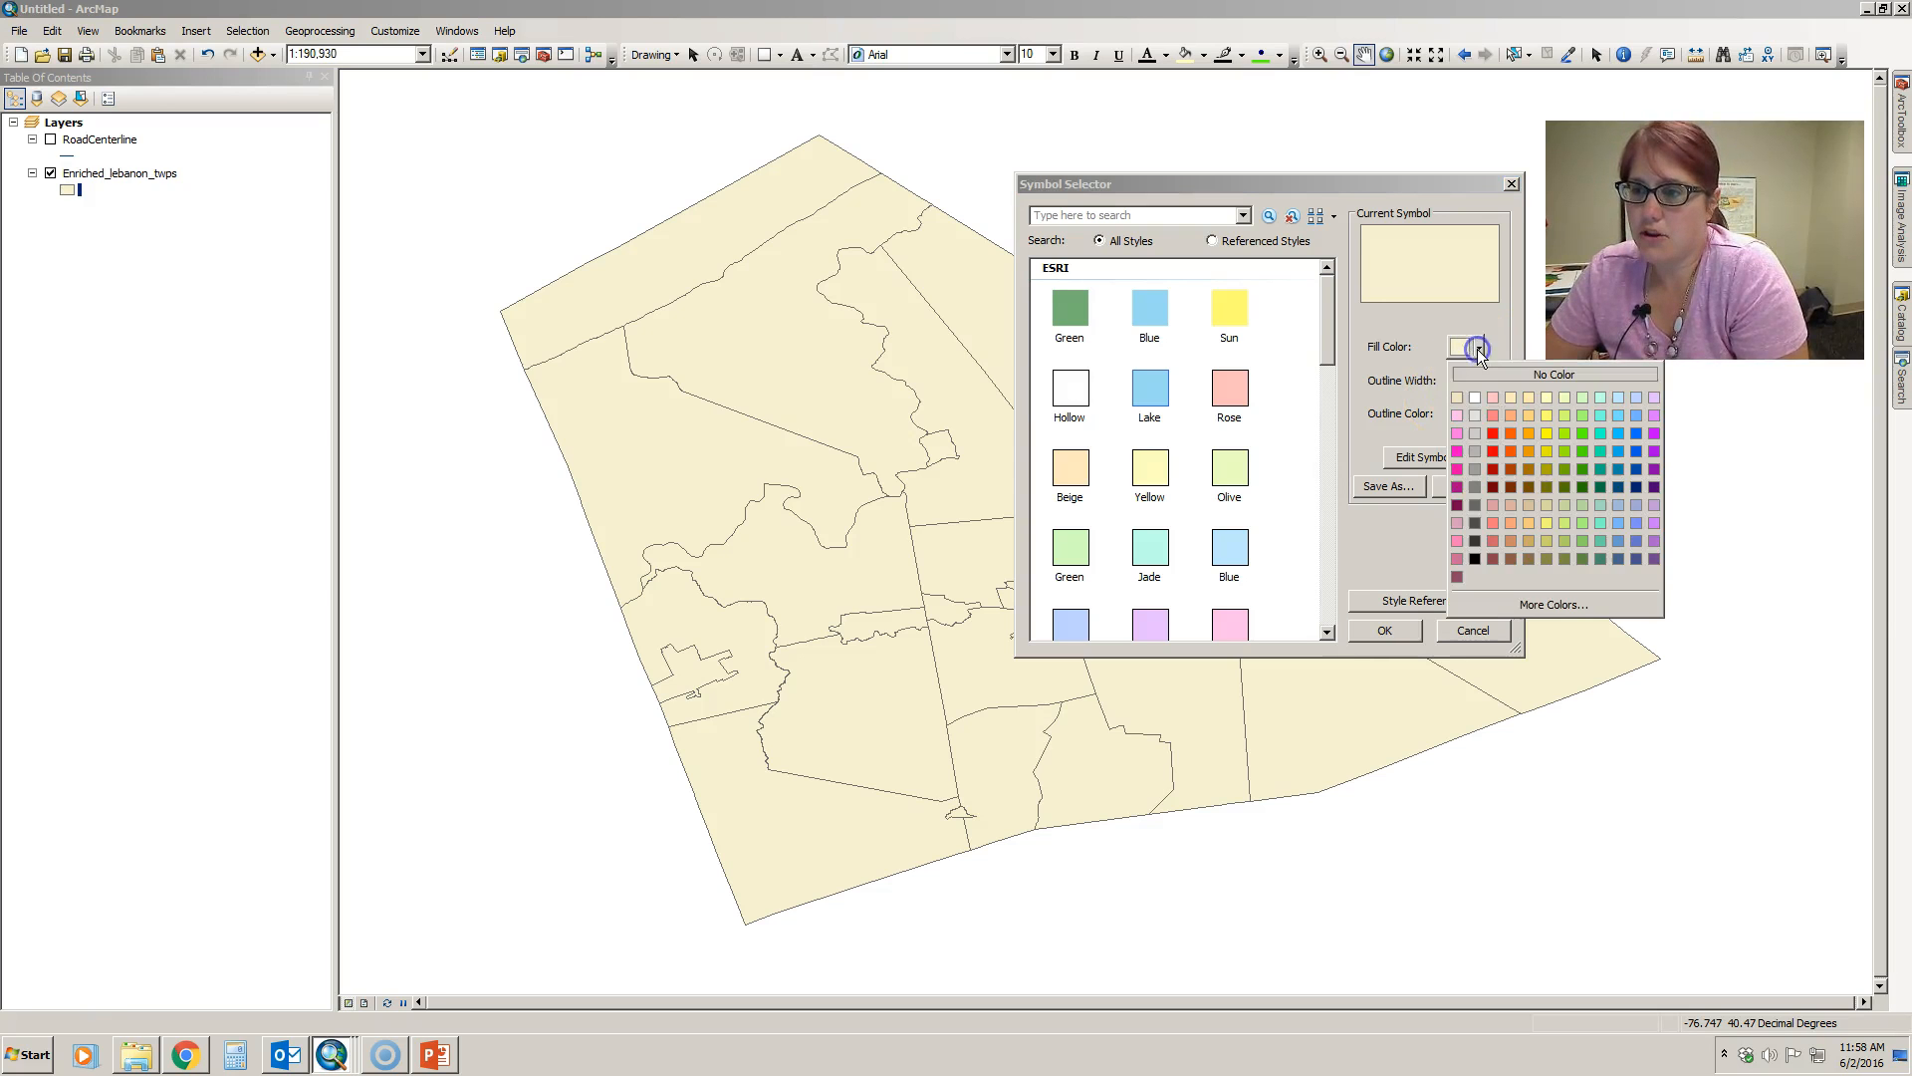
click(1476, 415)
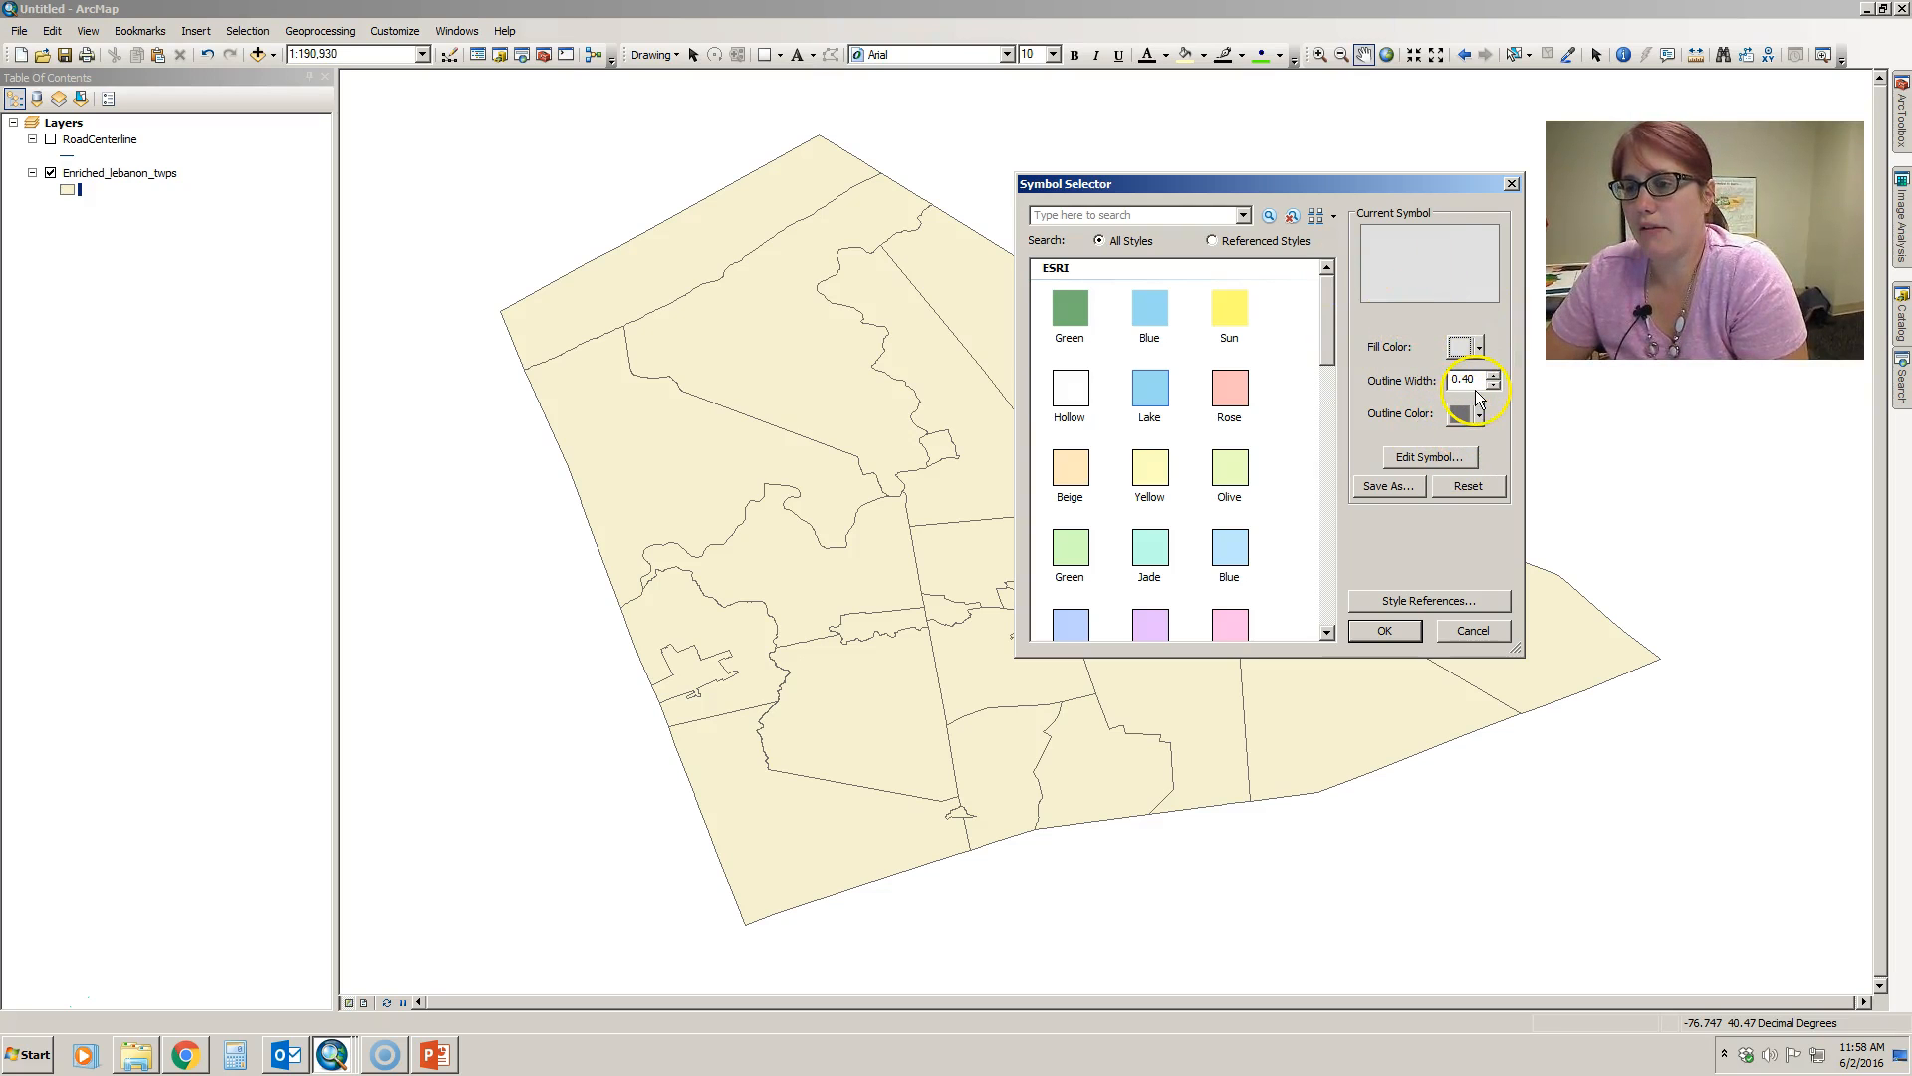
click(1396, 627)
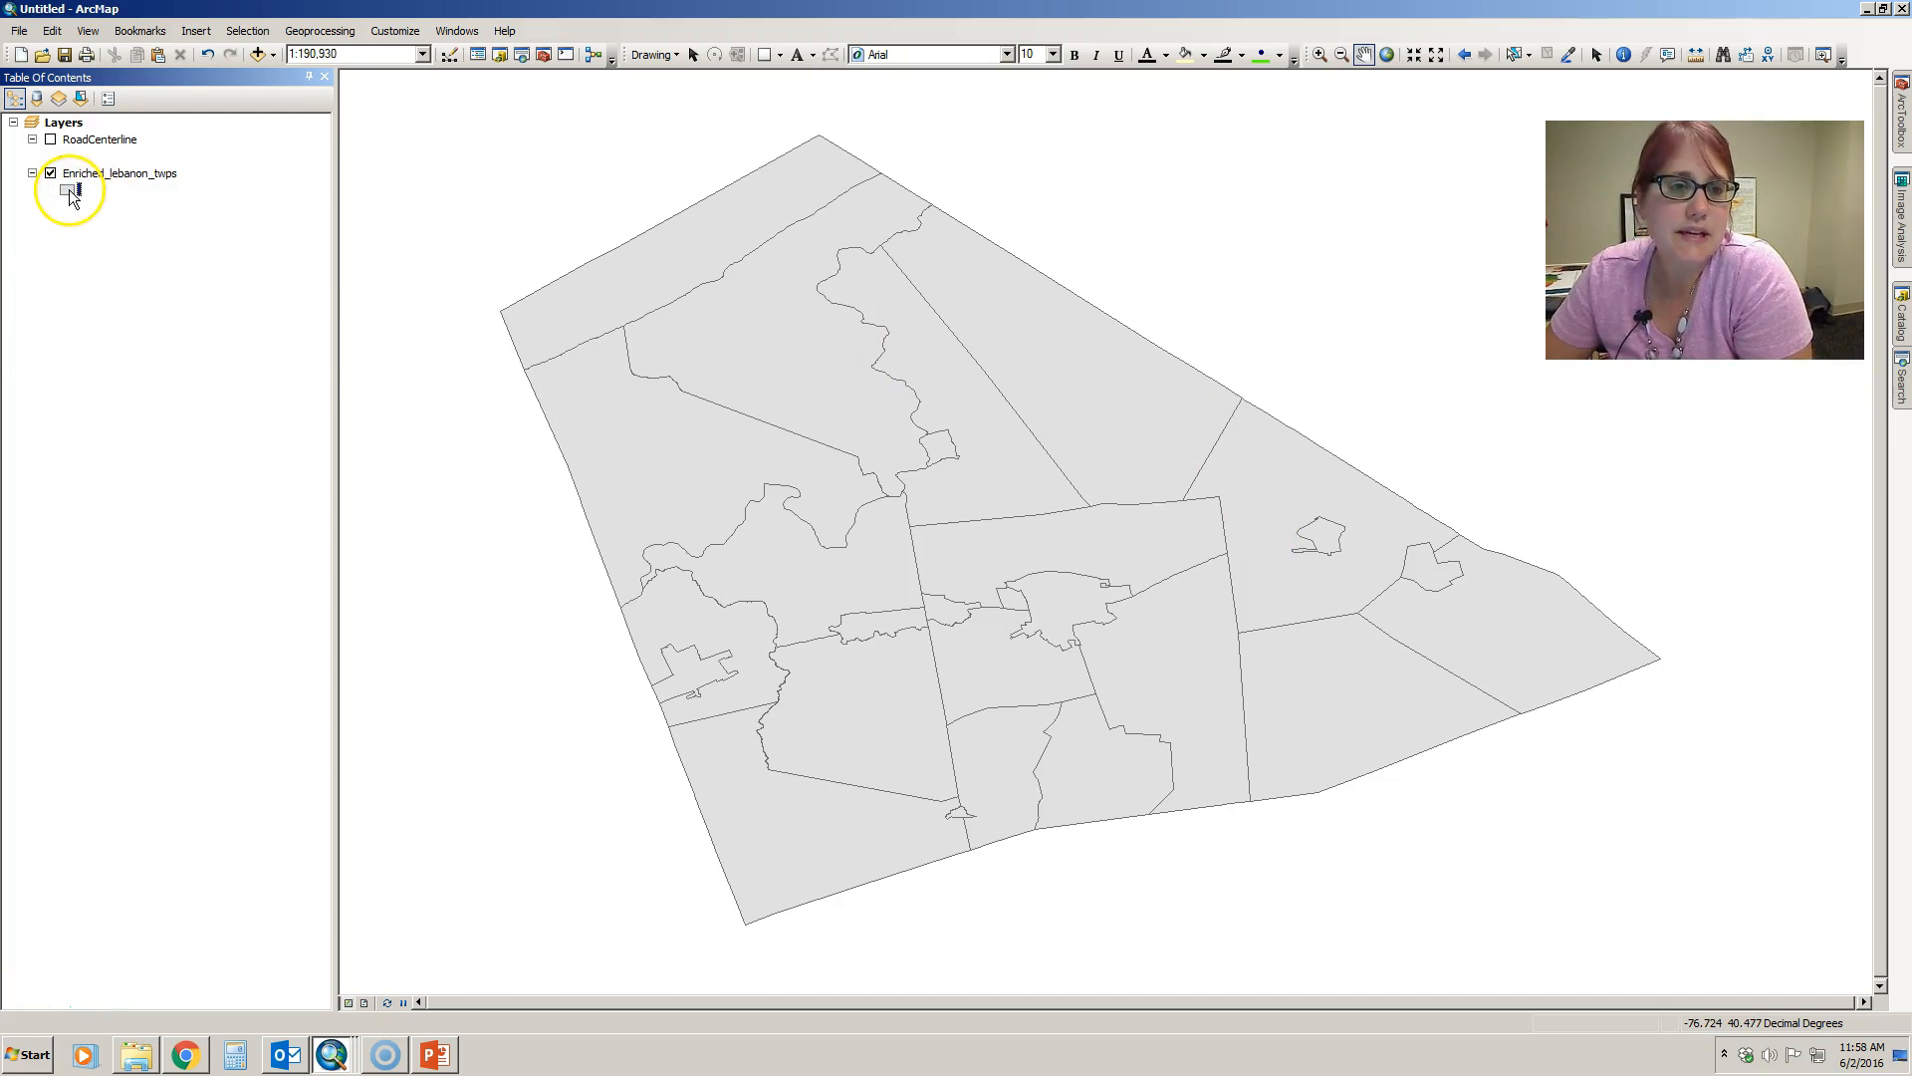
click(71, 194)
click(1094, 255)
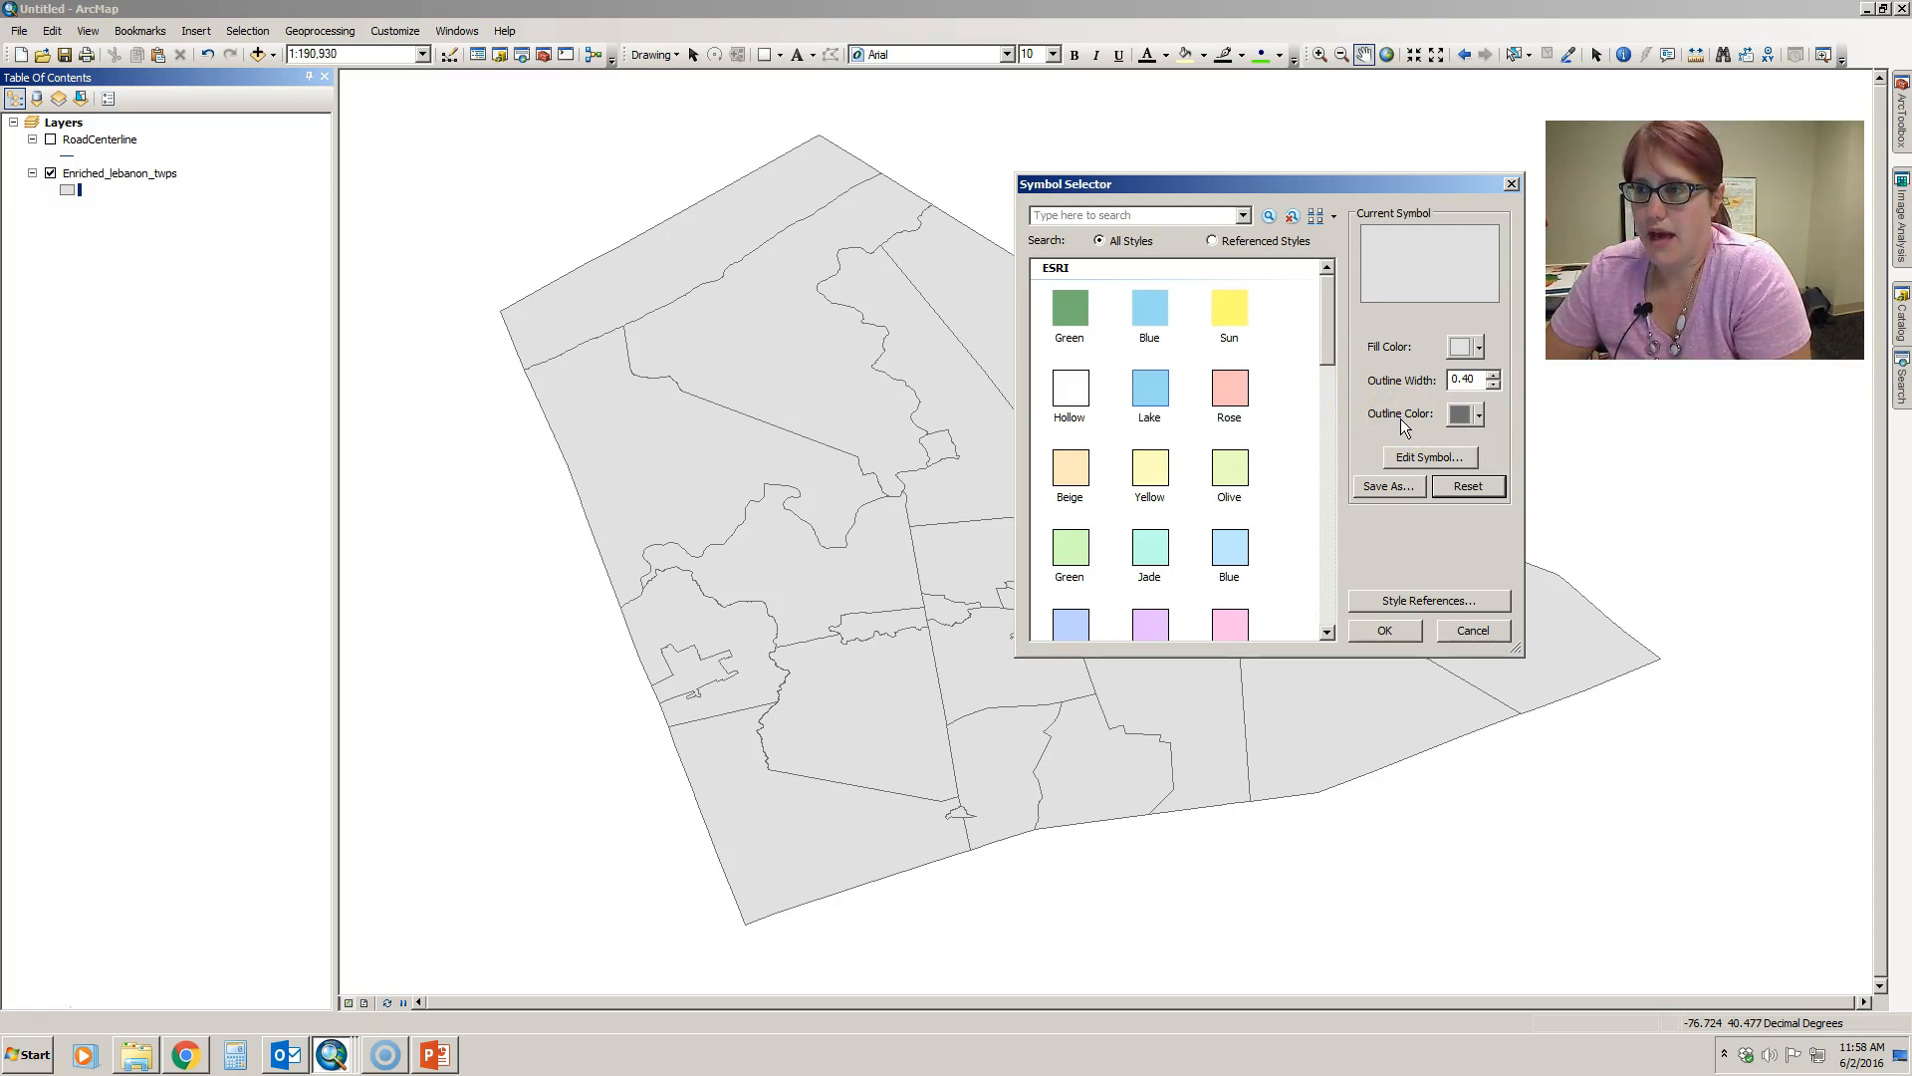
click(1473, 631)
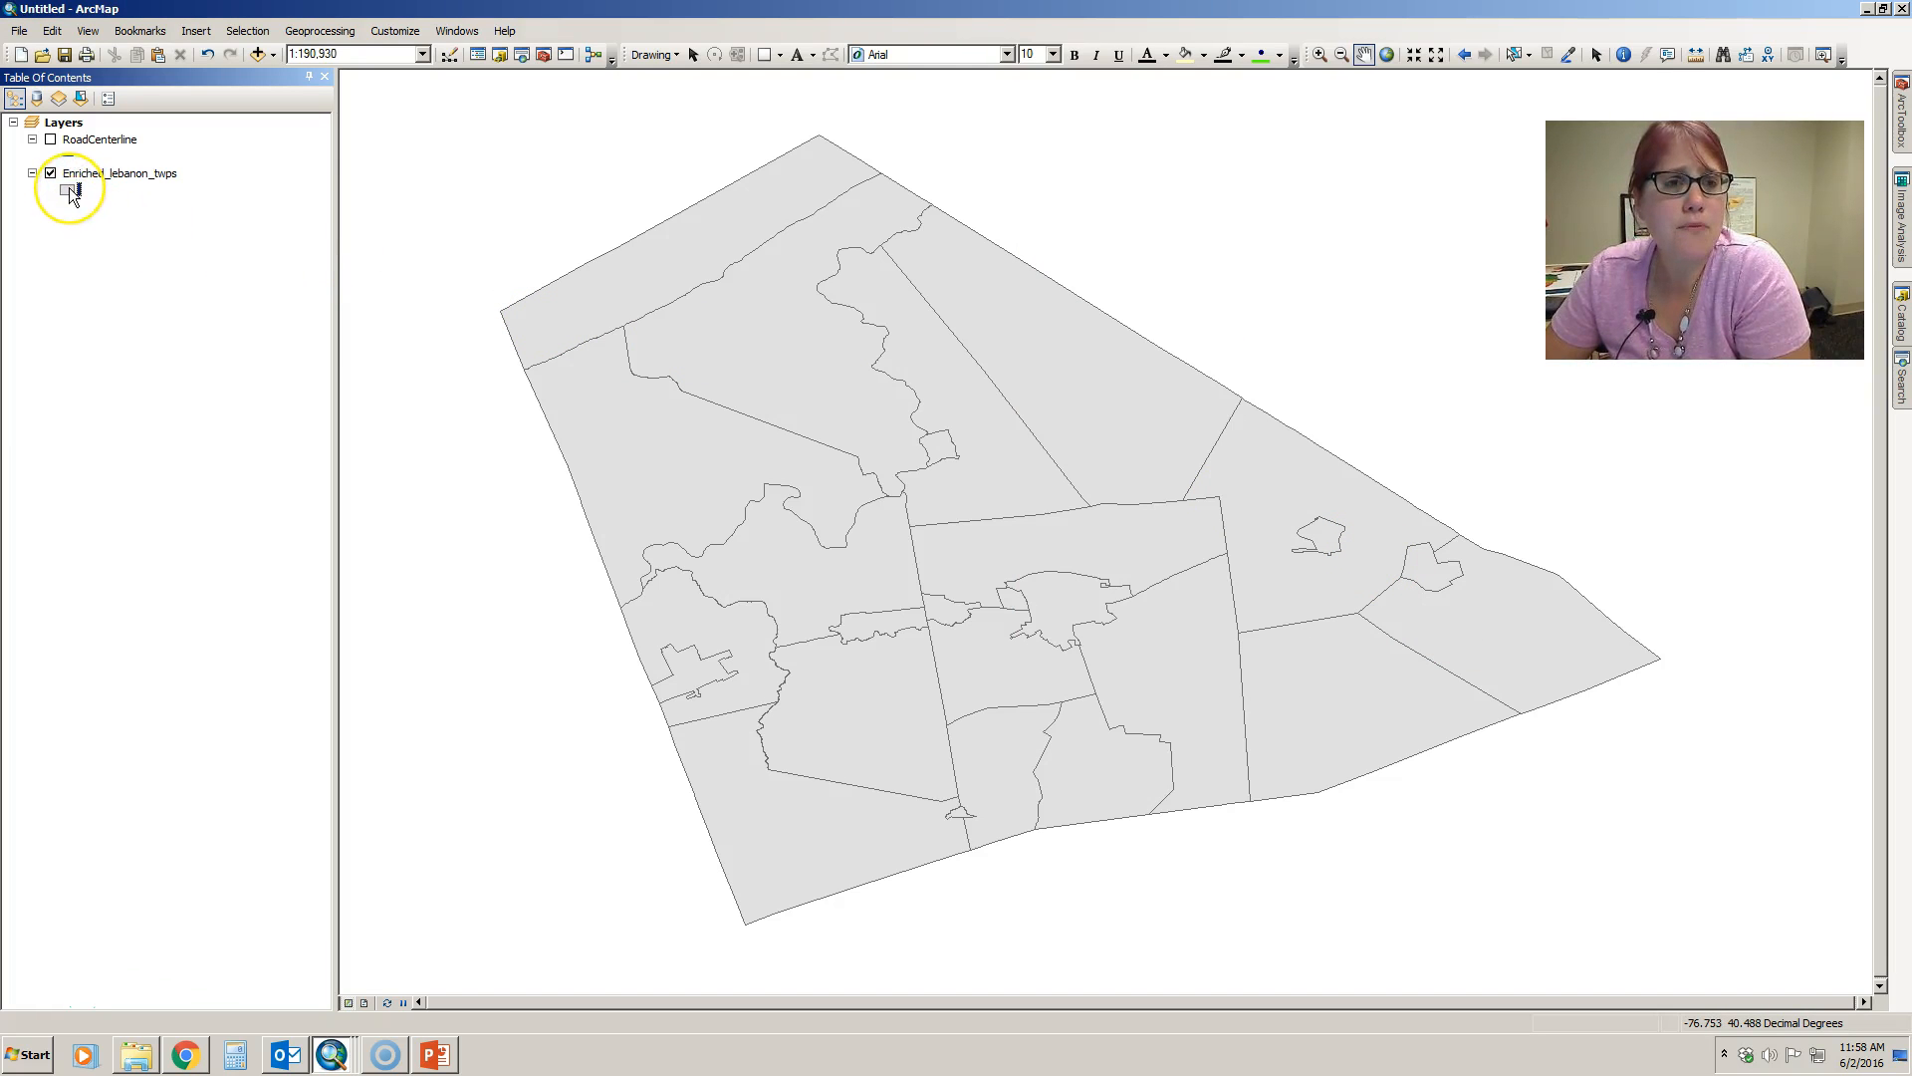
- Change the Enriched_lebanon_twps fill to a medium gray using the symbol's quick color palette
right_click(71, 193)
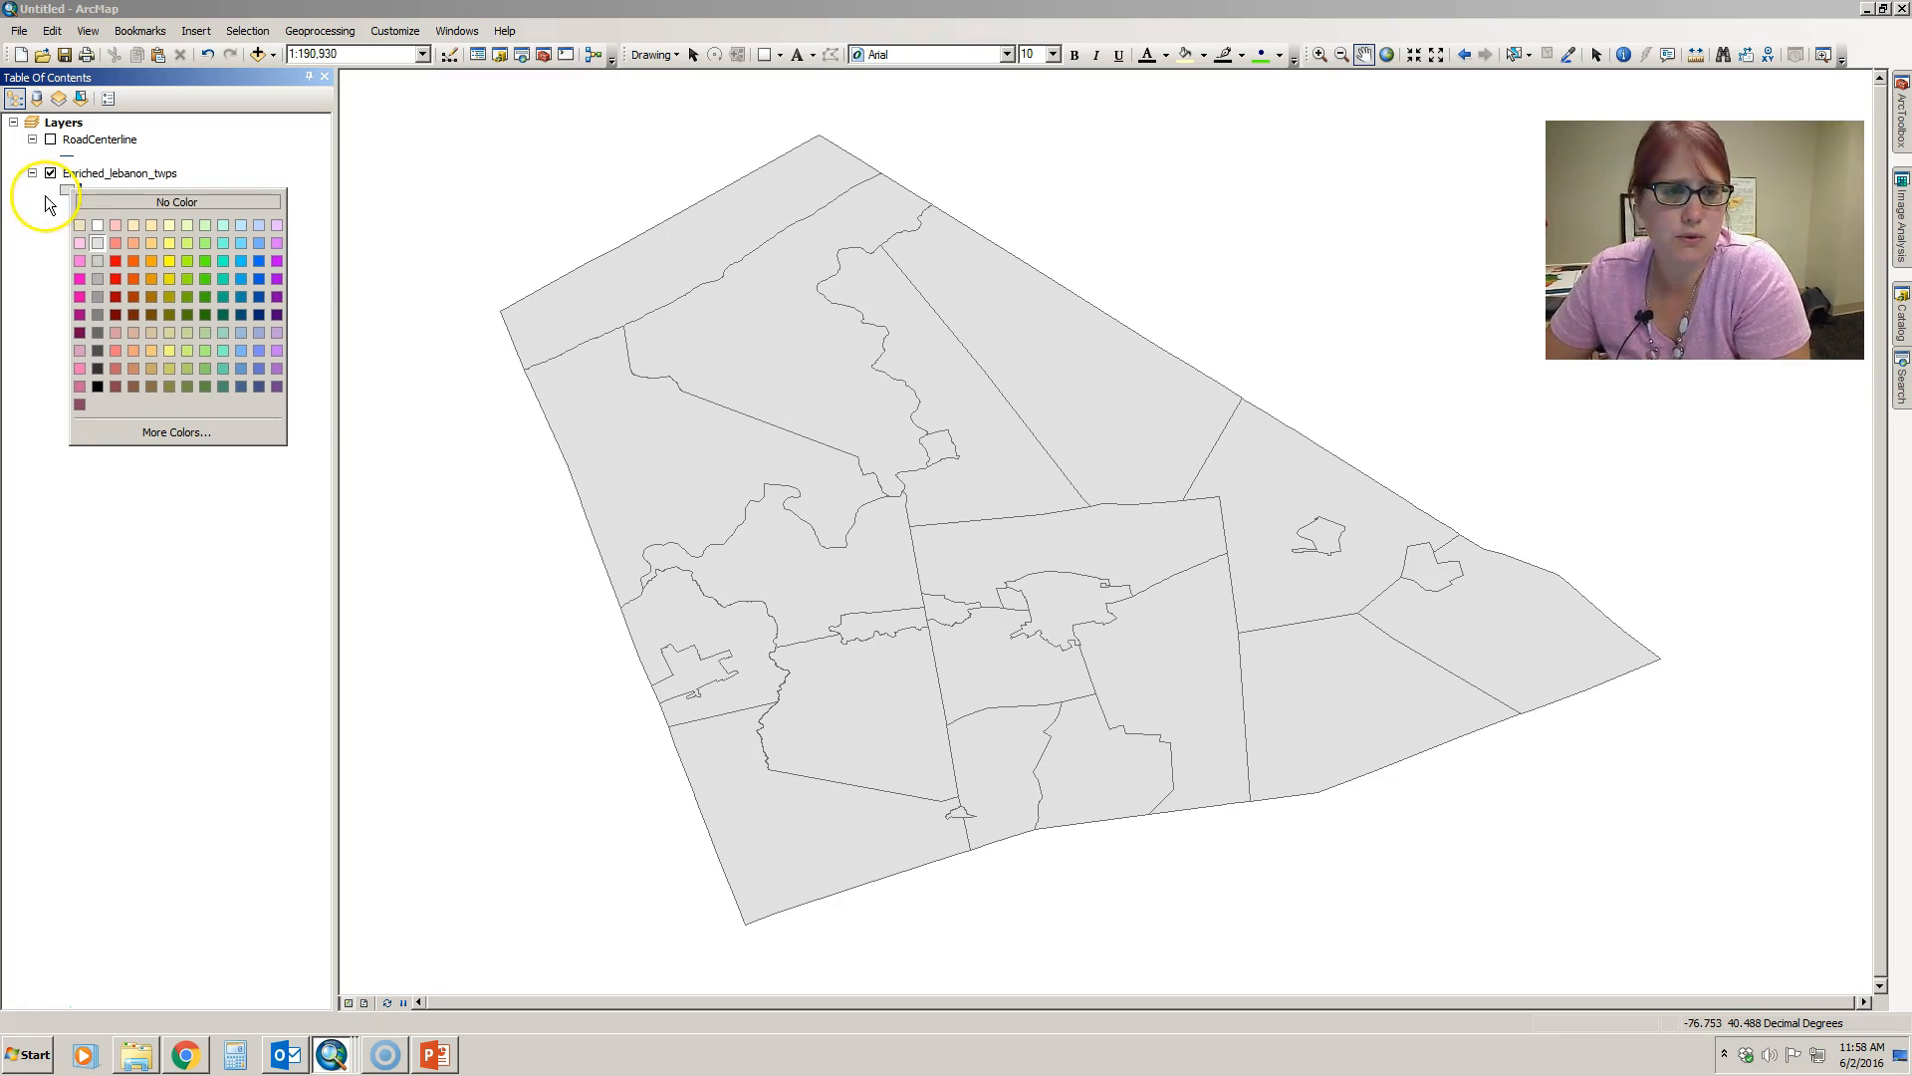
click(97, 261)
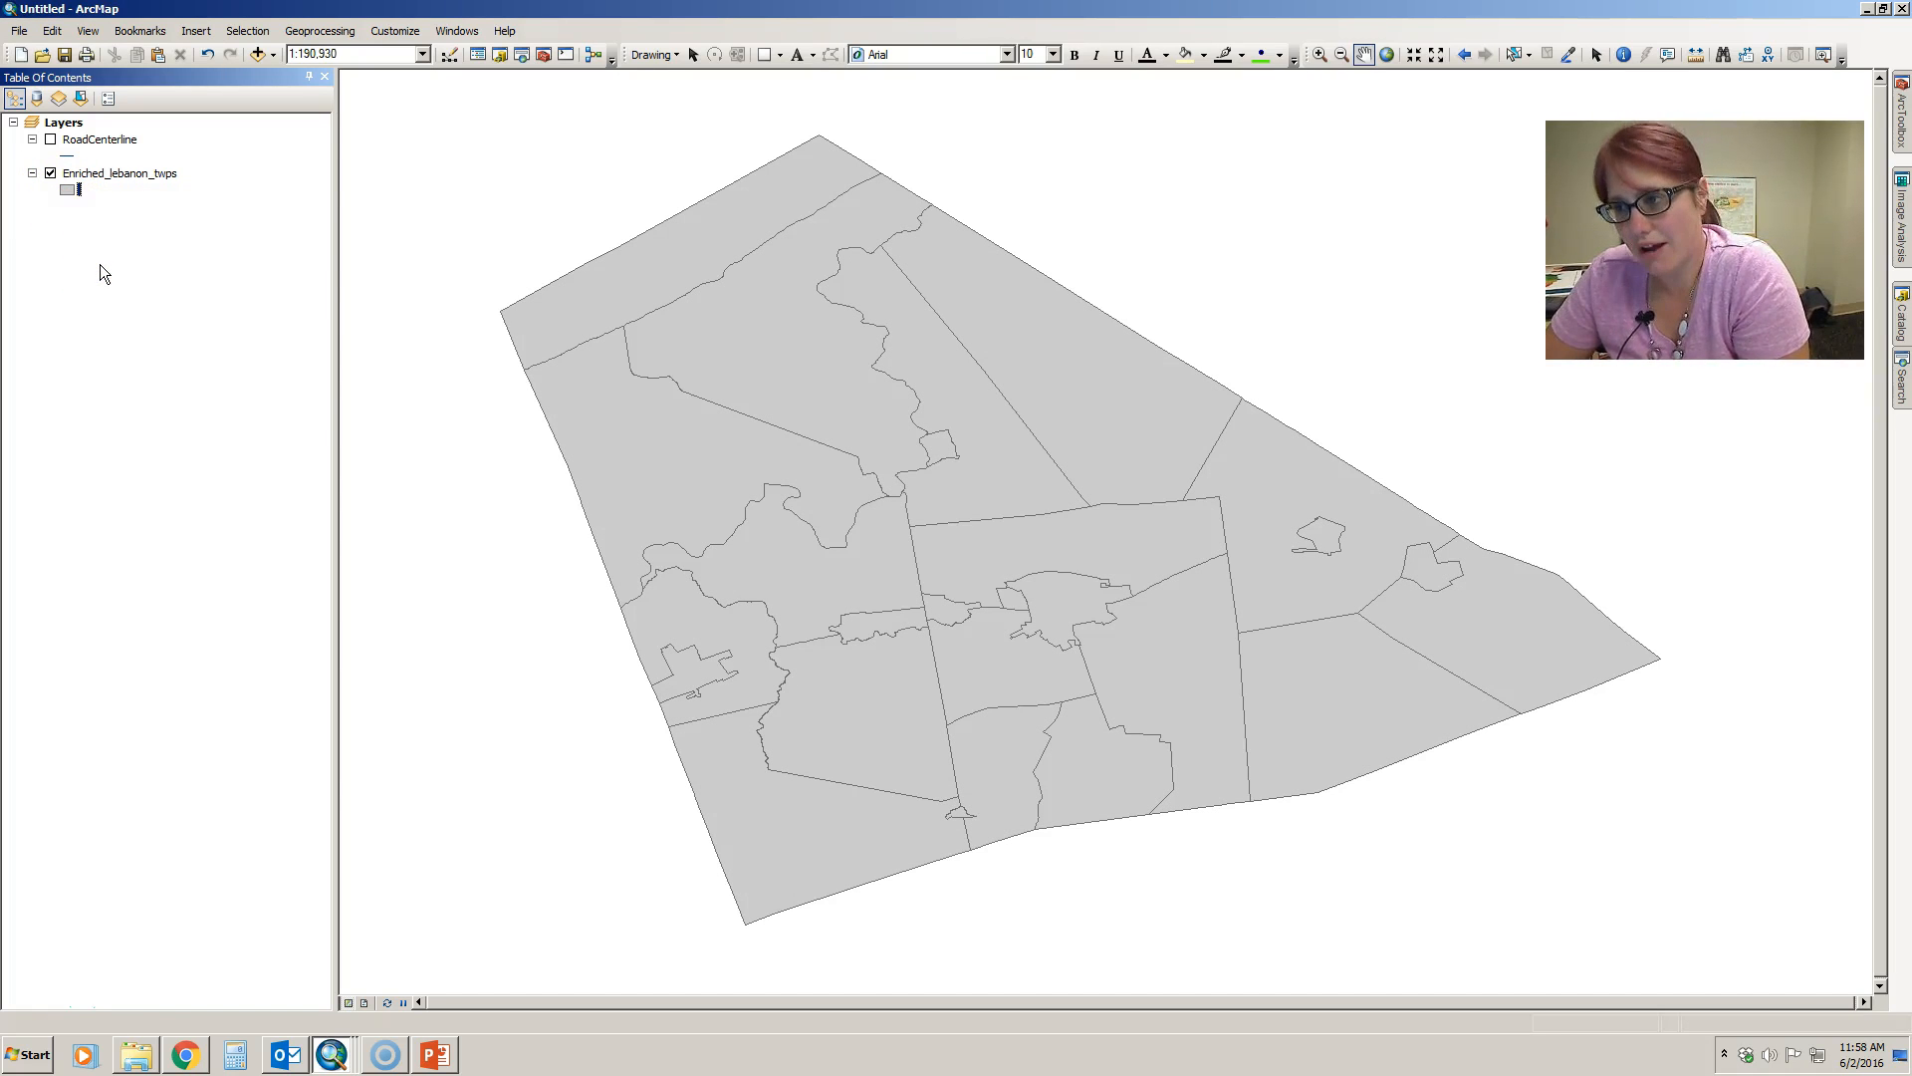
- Turn the RoadCenterline layer back on and set its line color to dark gray
click(50, 139)
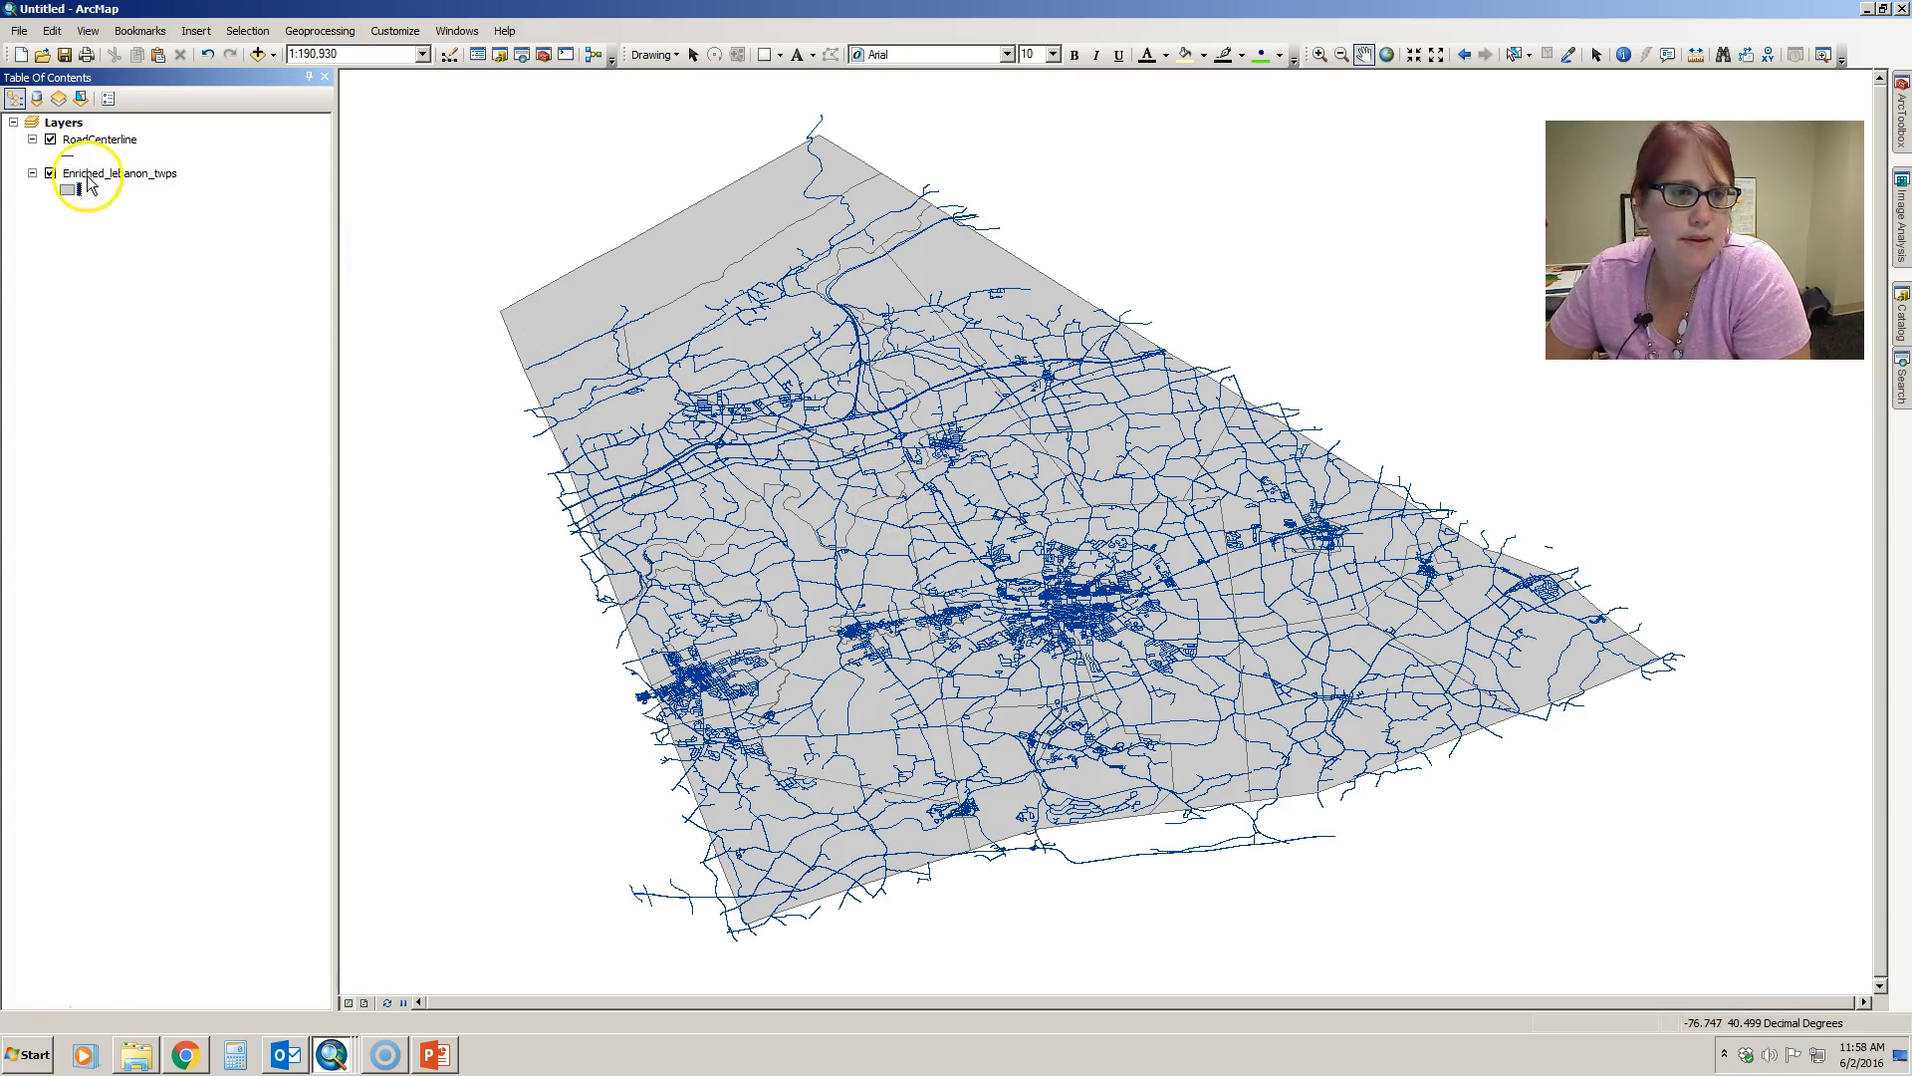
click(70, 157)
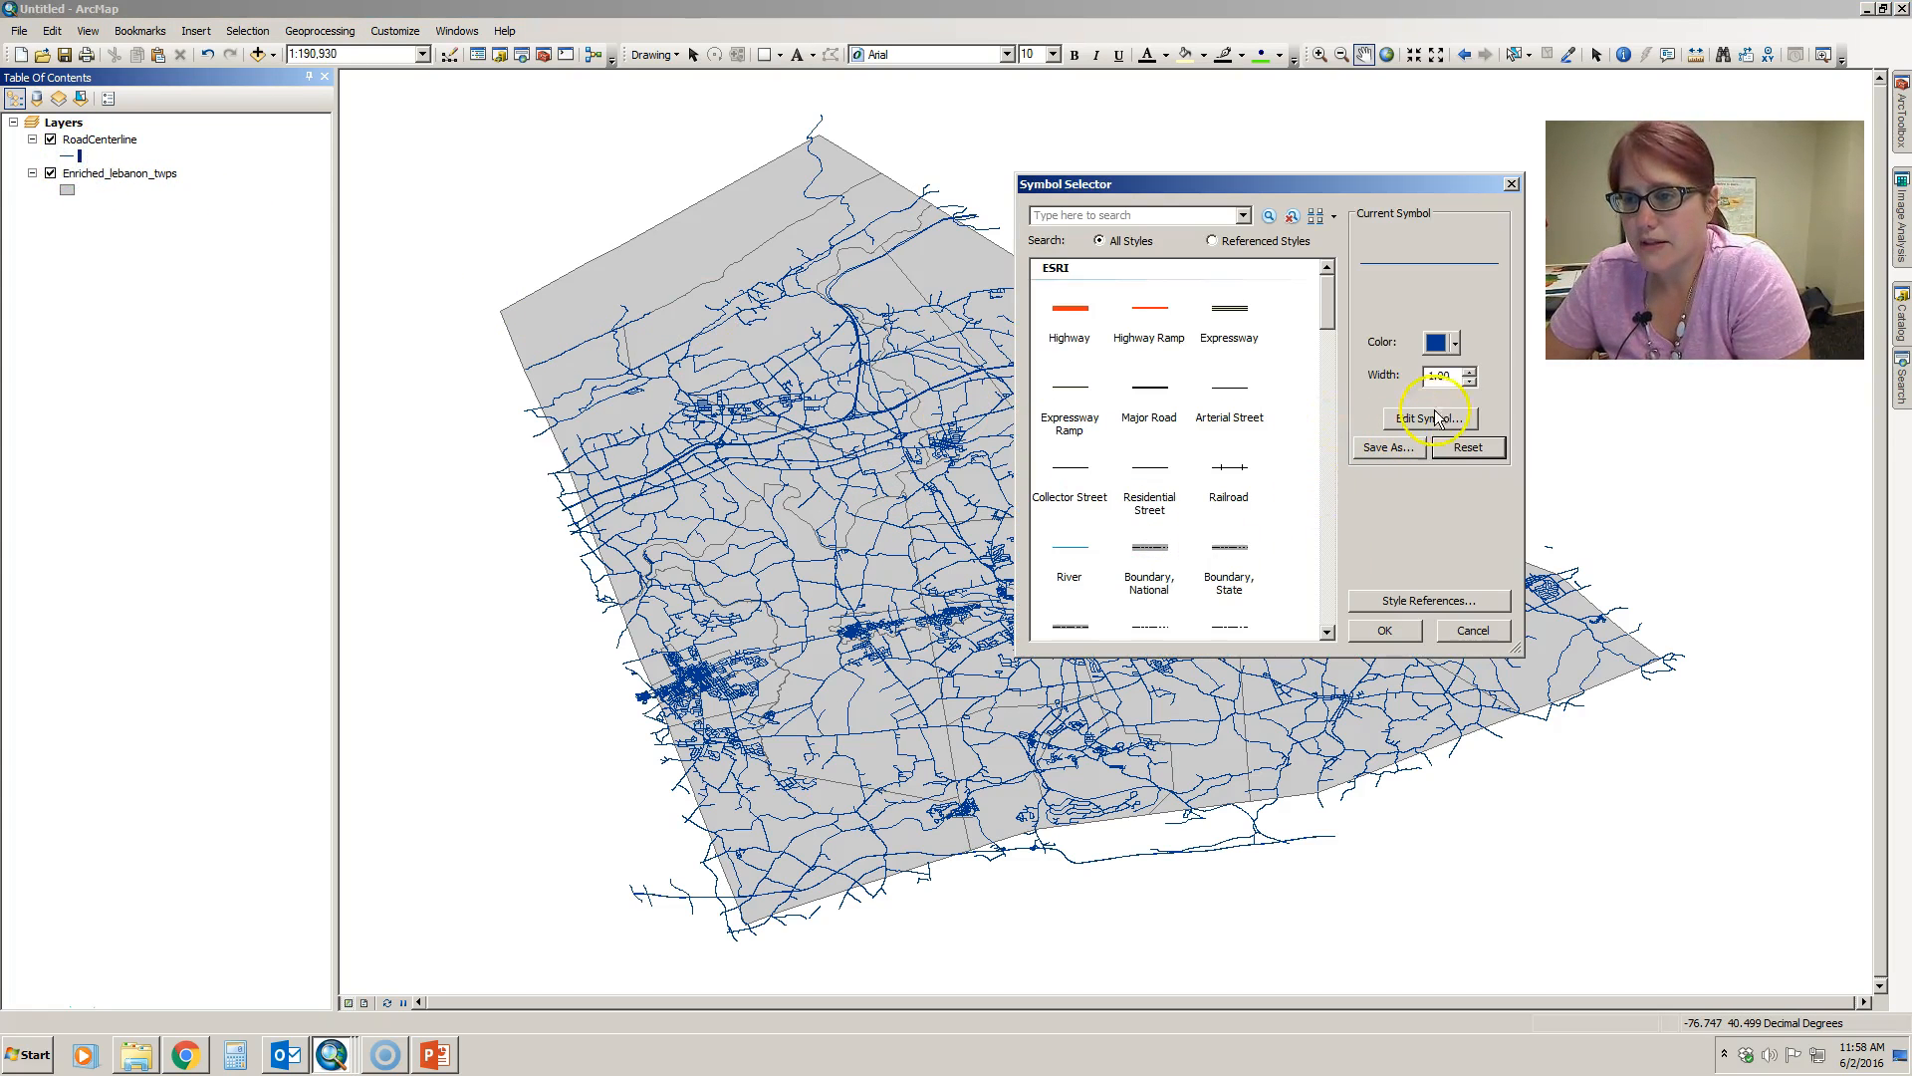
click(1456, 344)
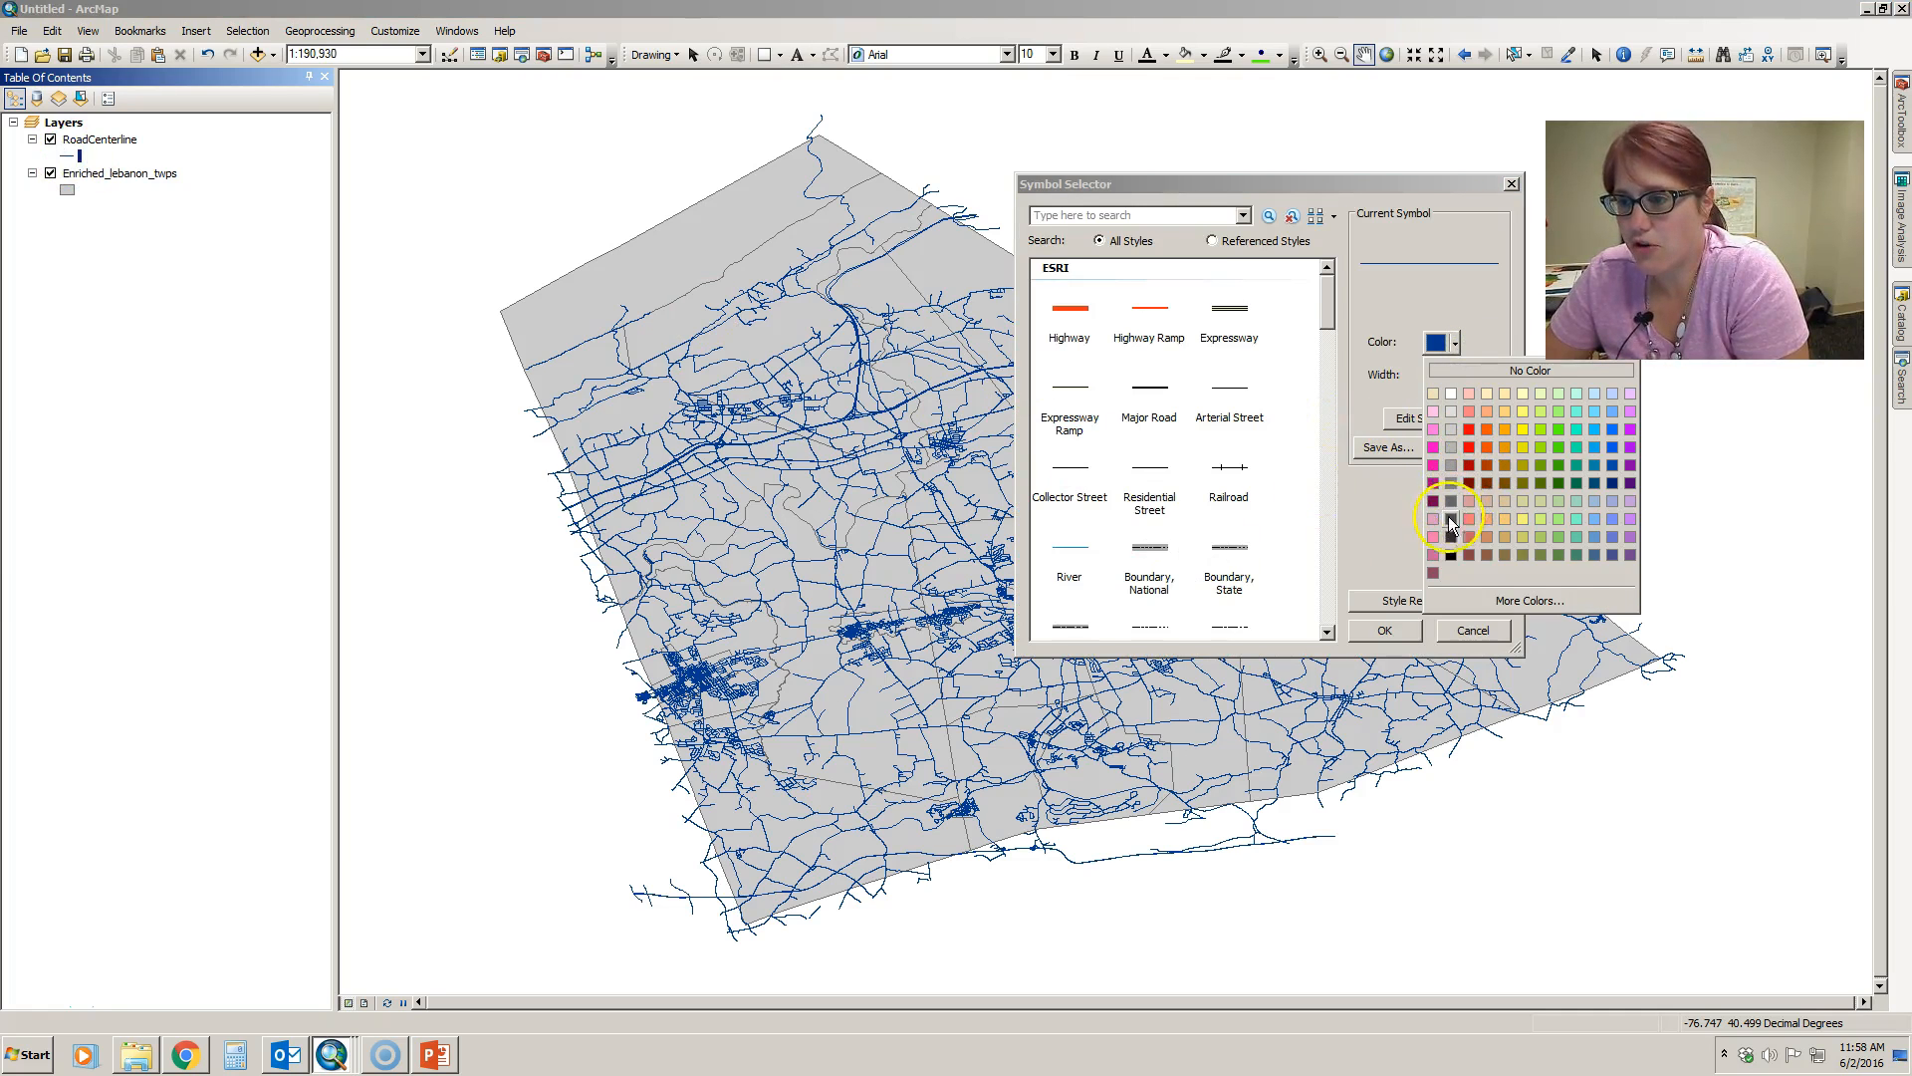
click(1450, 518)
click(1407, 631)
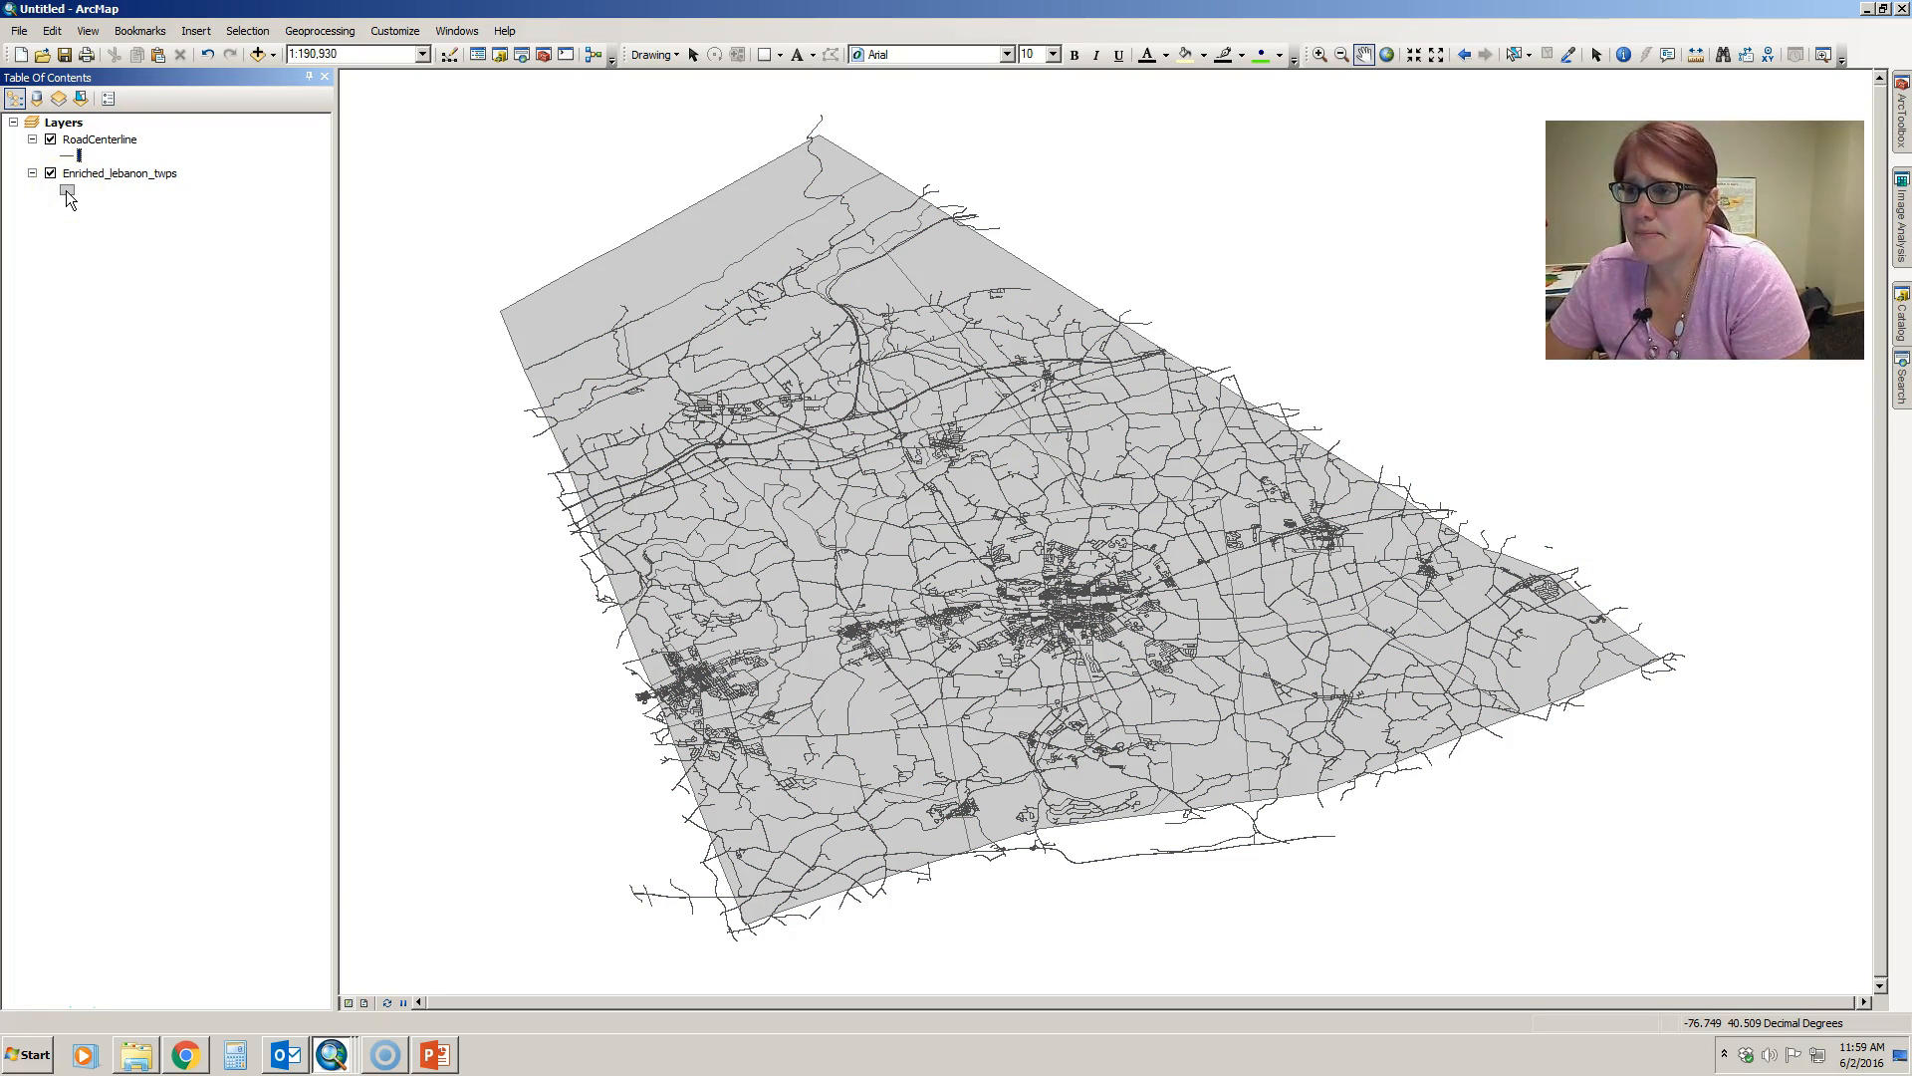
click(105, 259)
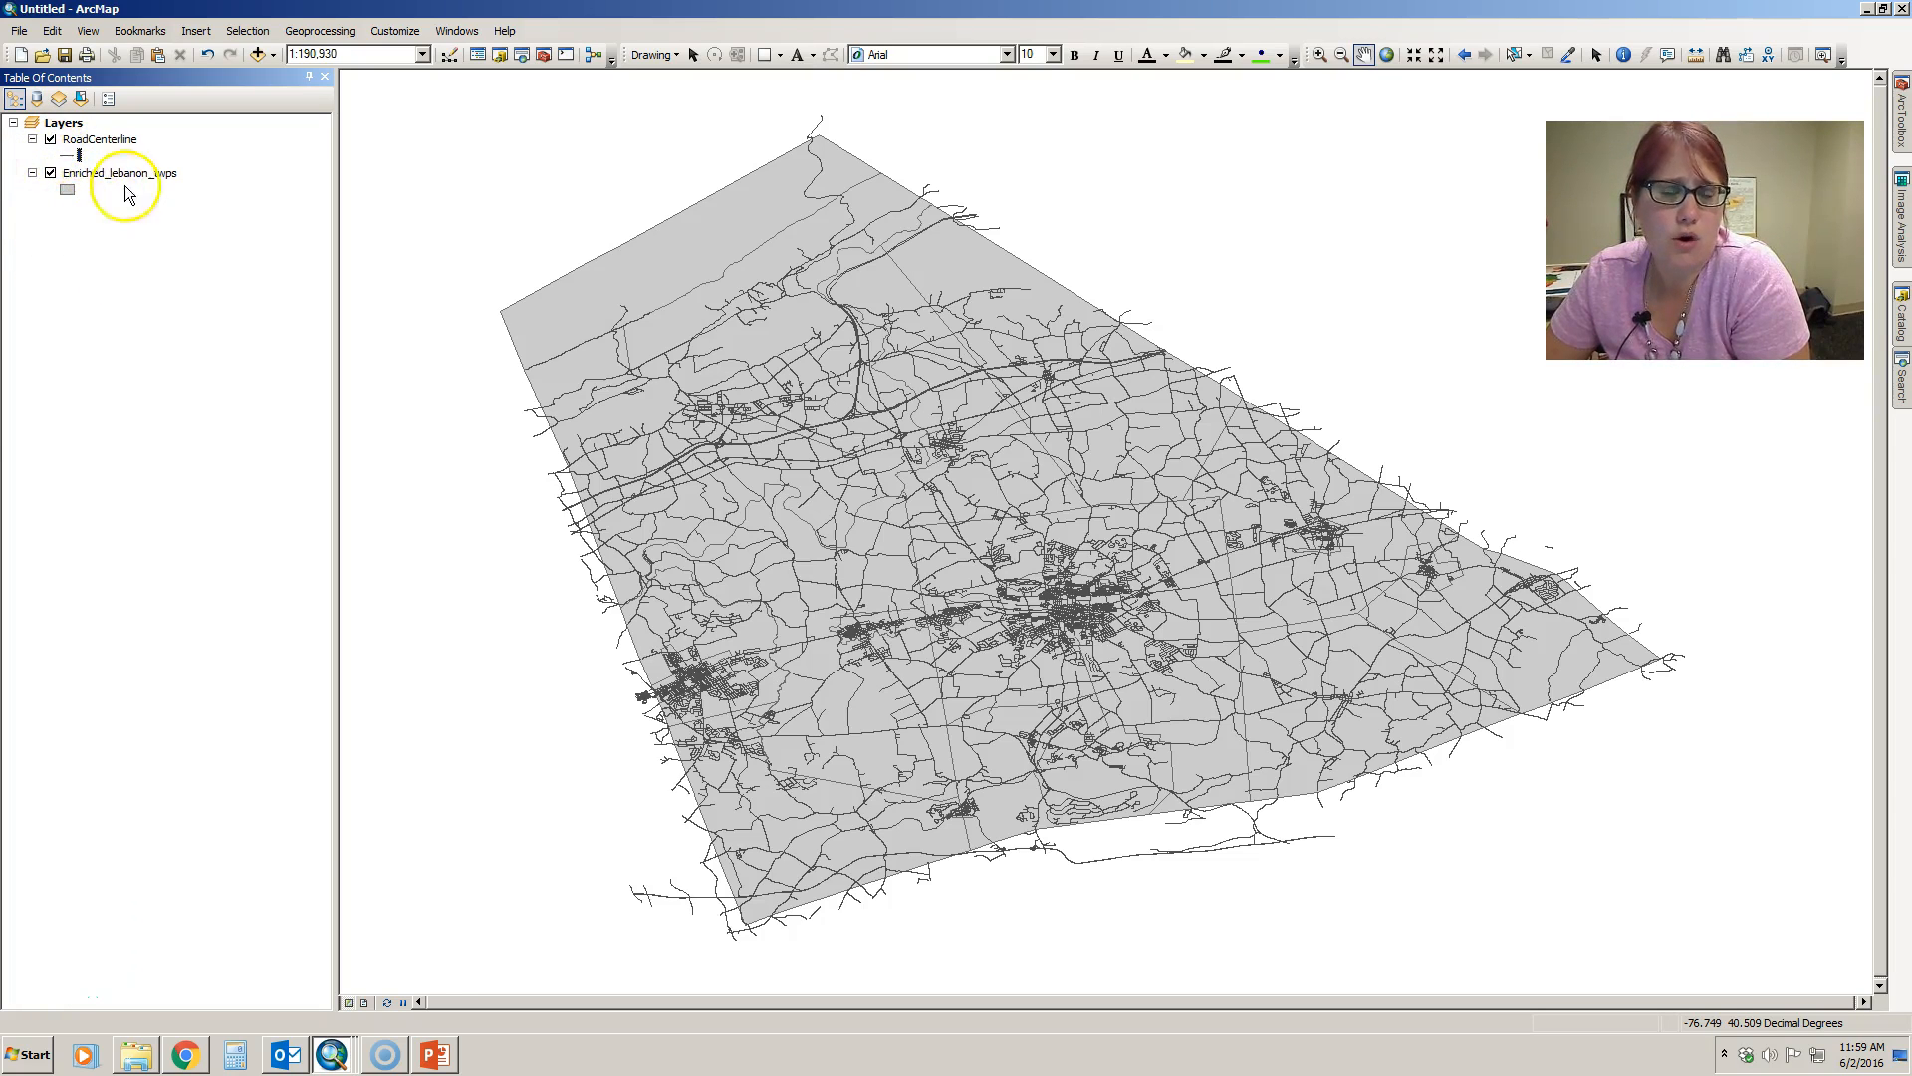
- Turn off the RoadCenterline layer's display and open the layer properties of Enriched_lebanon_twps
click(110, 140)
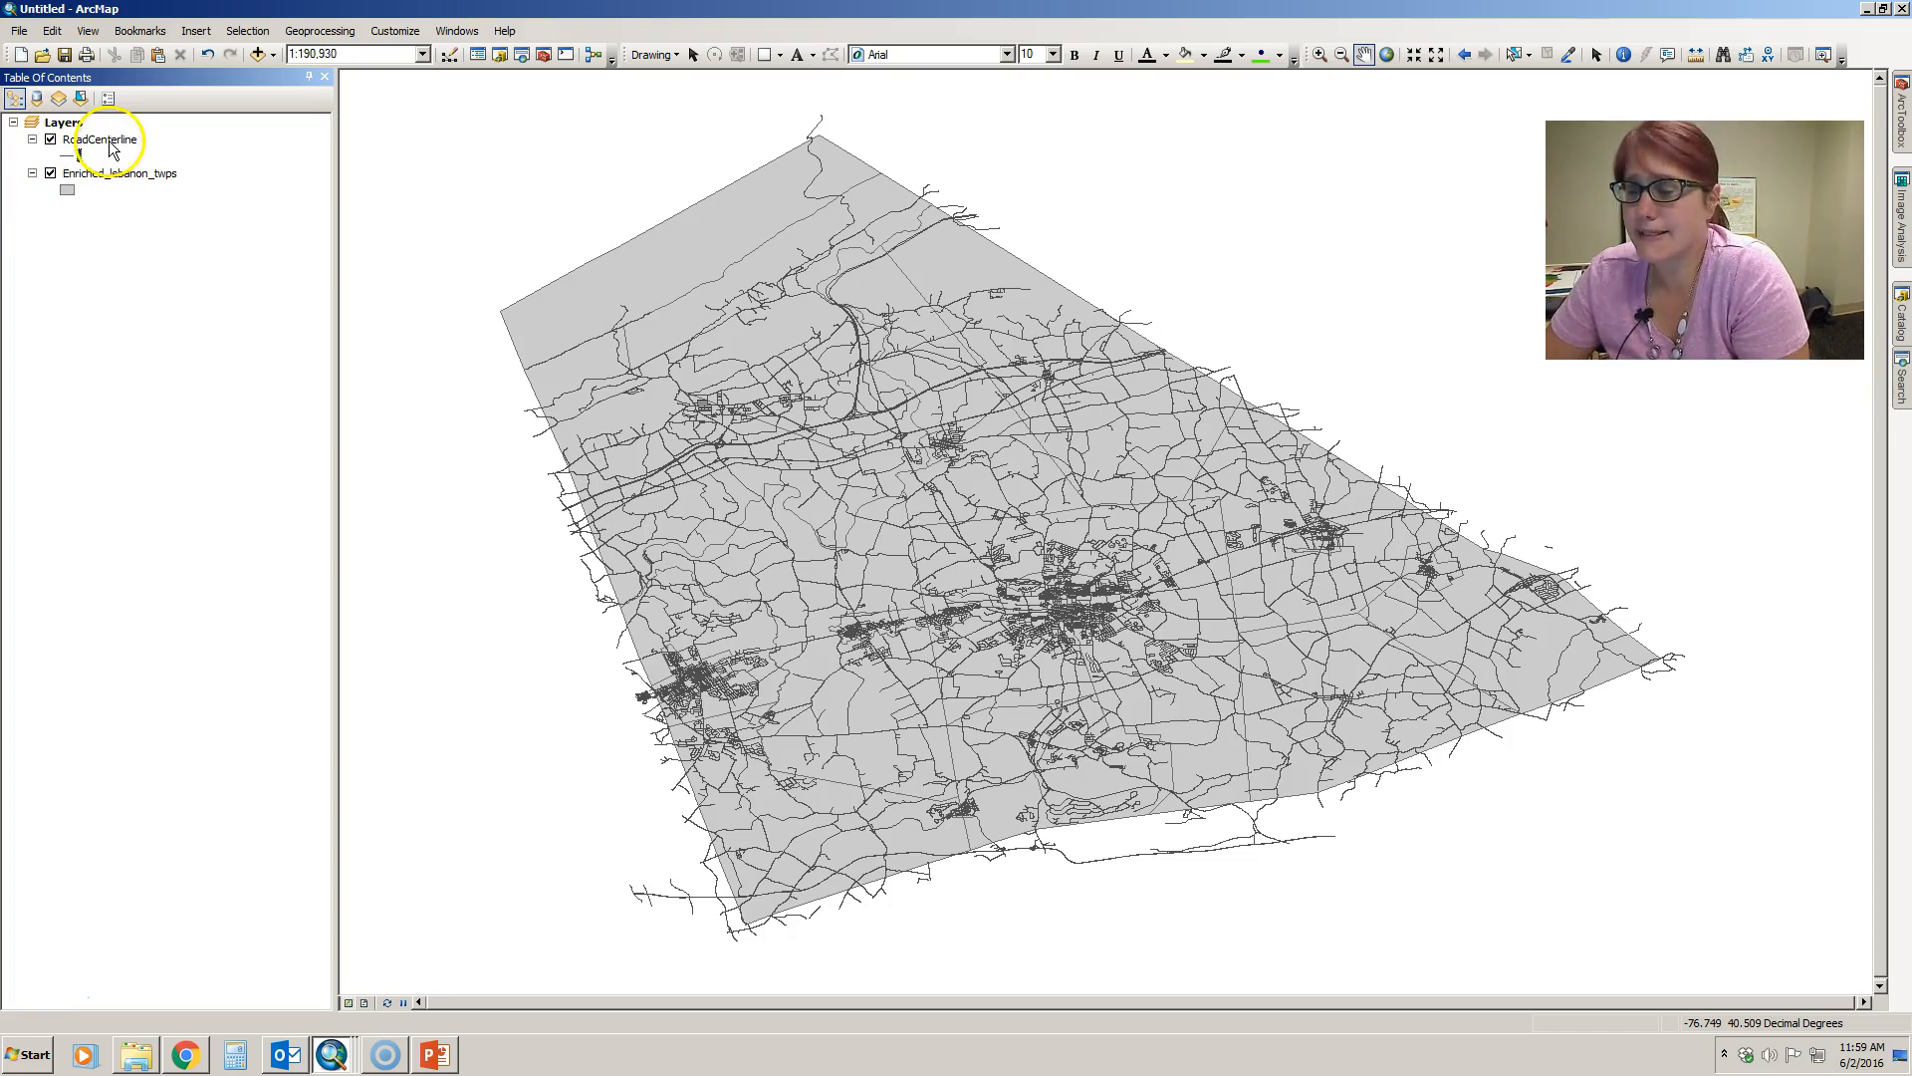
click(50, 140)
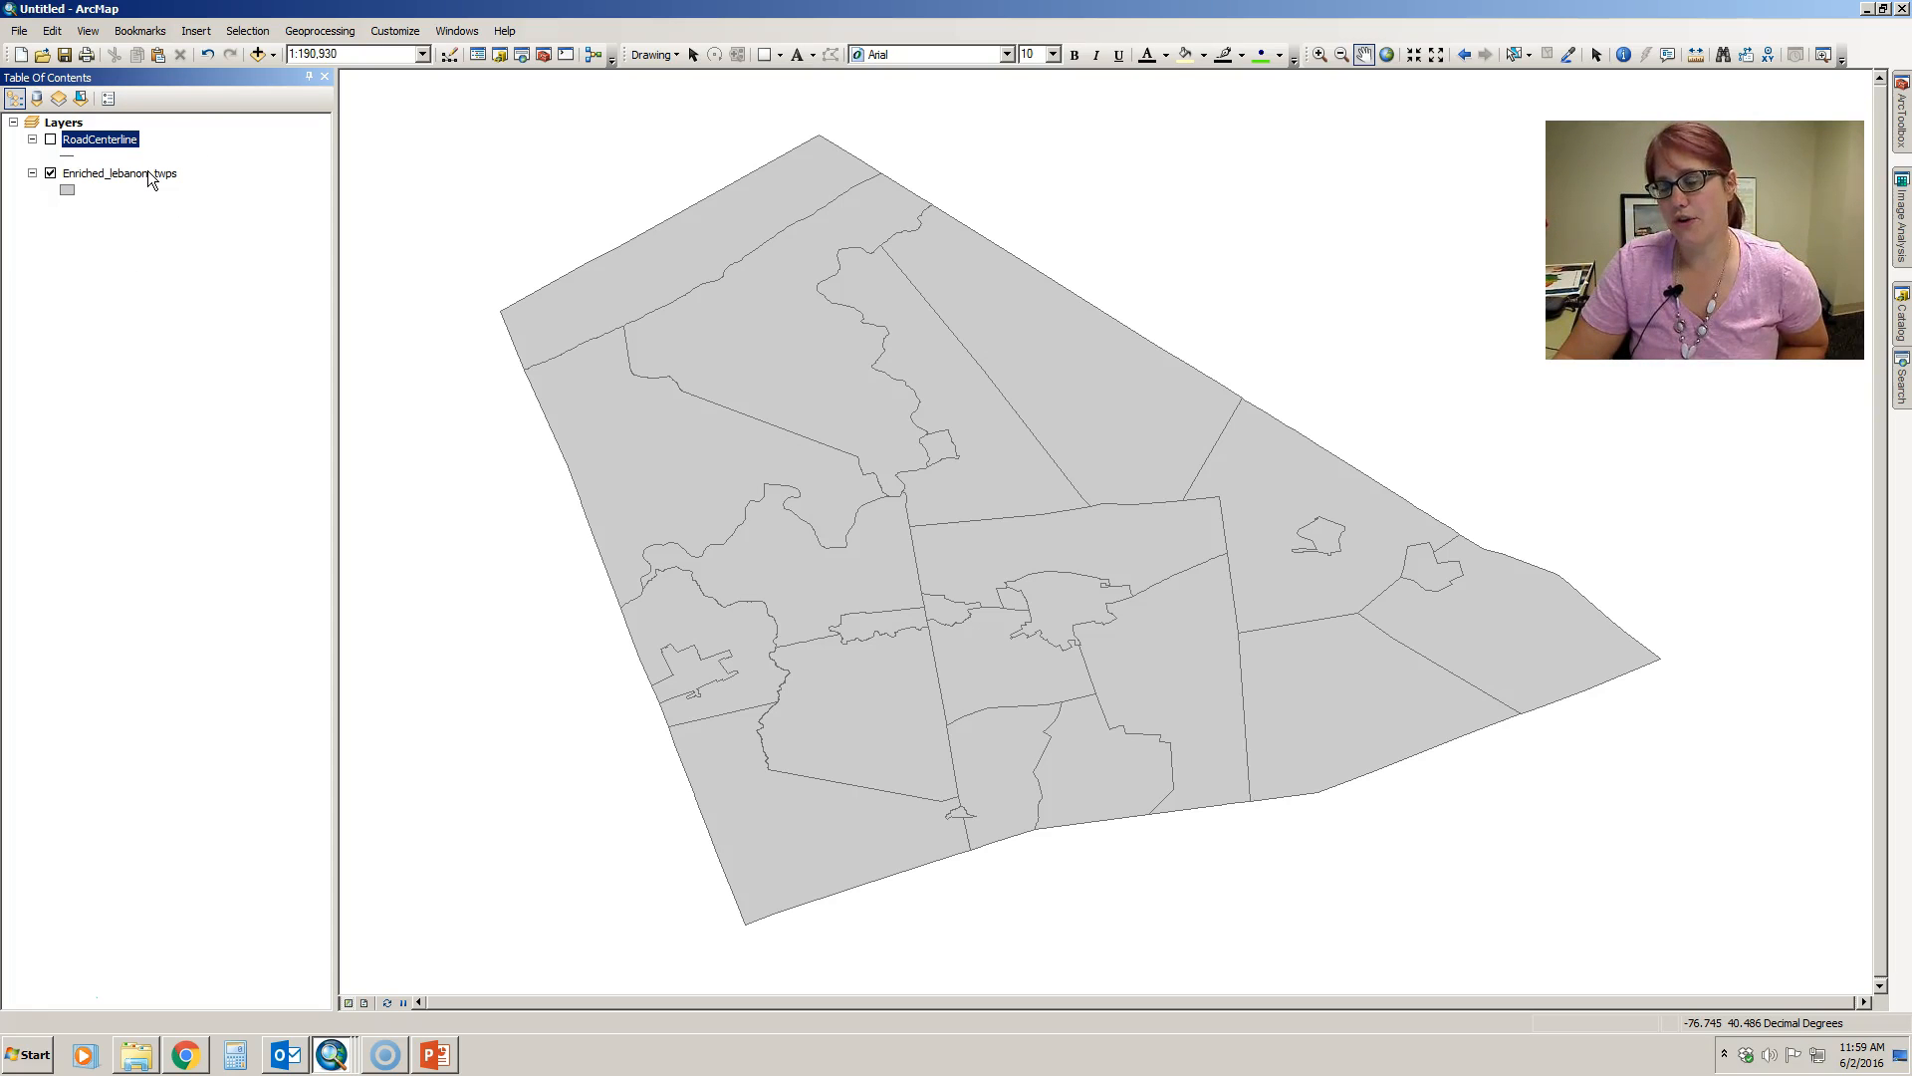
click(94, 175)
click(92, 174)
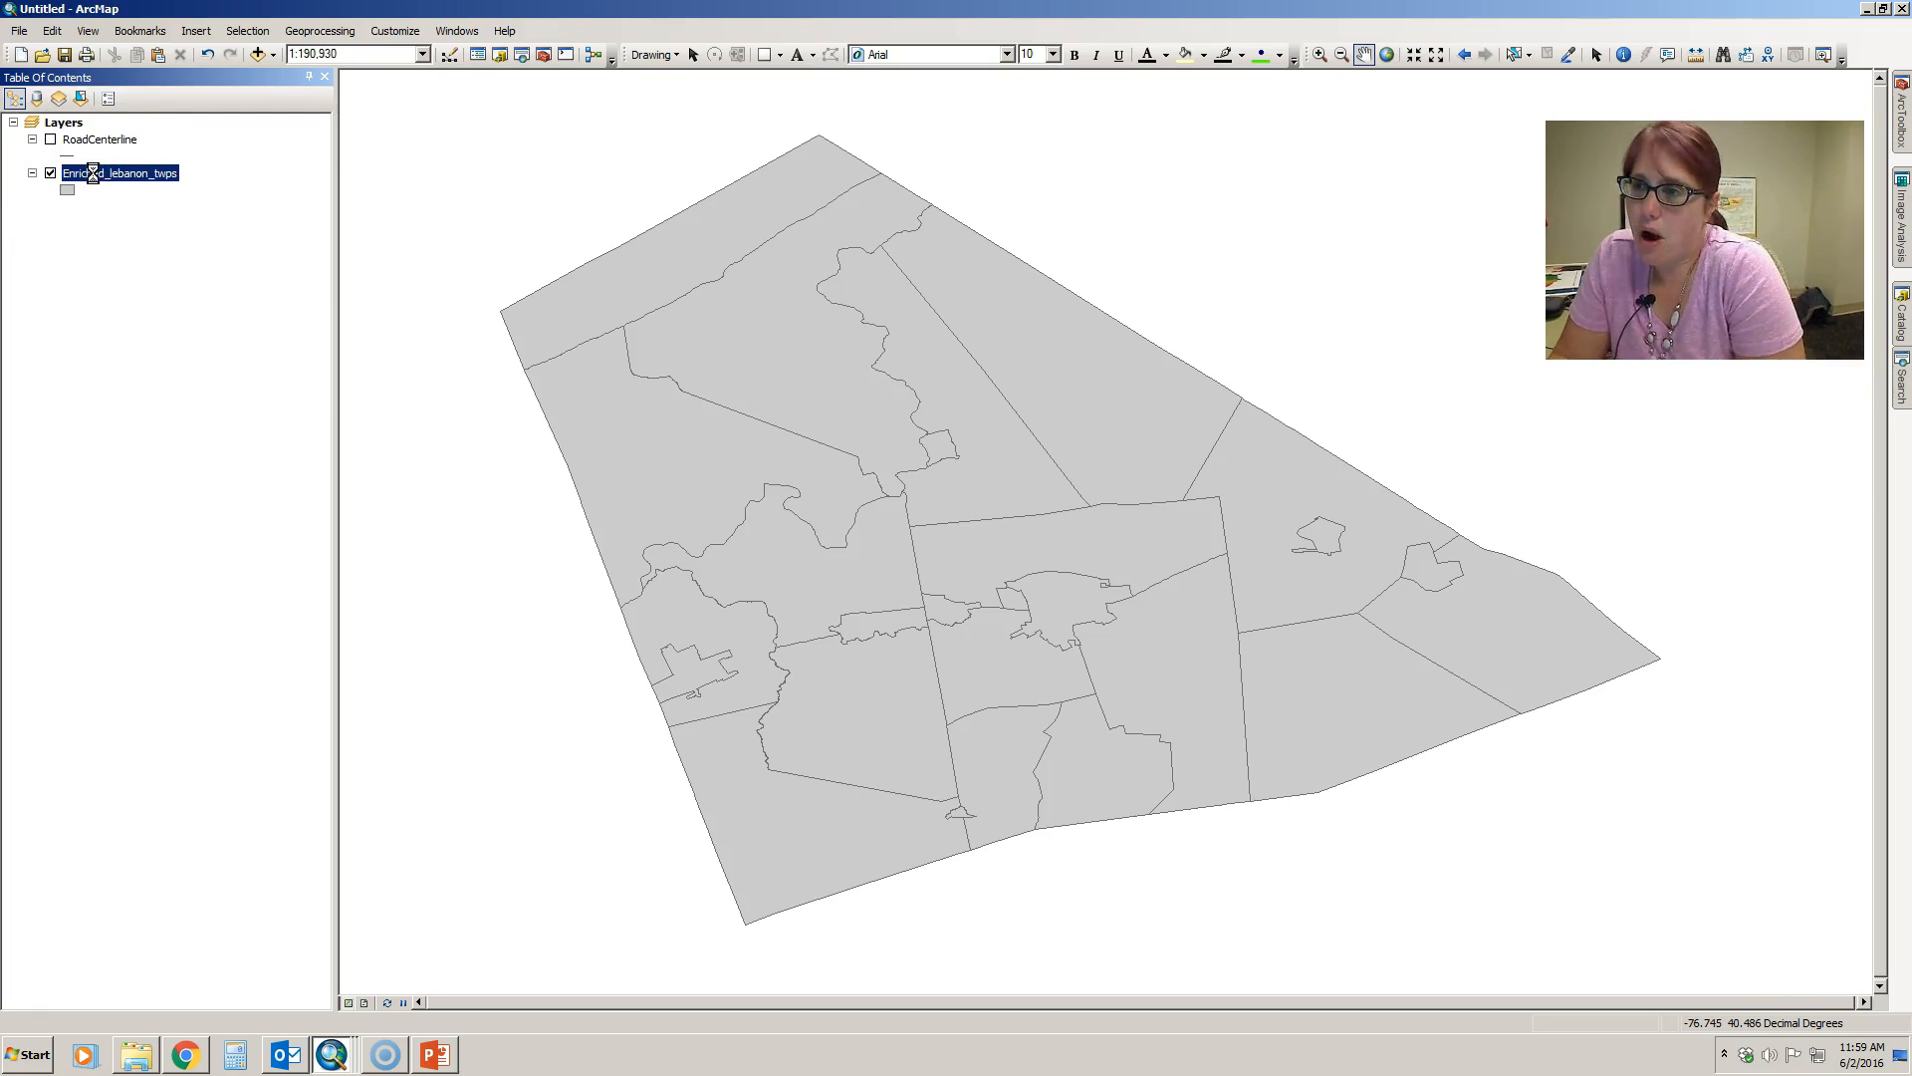
double_click(92, 175)
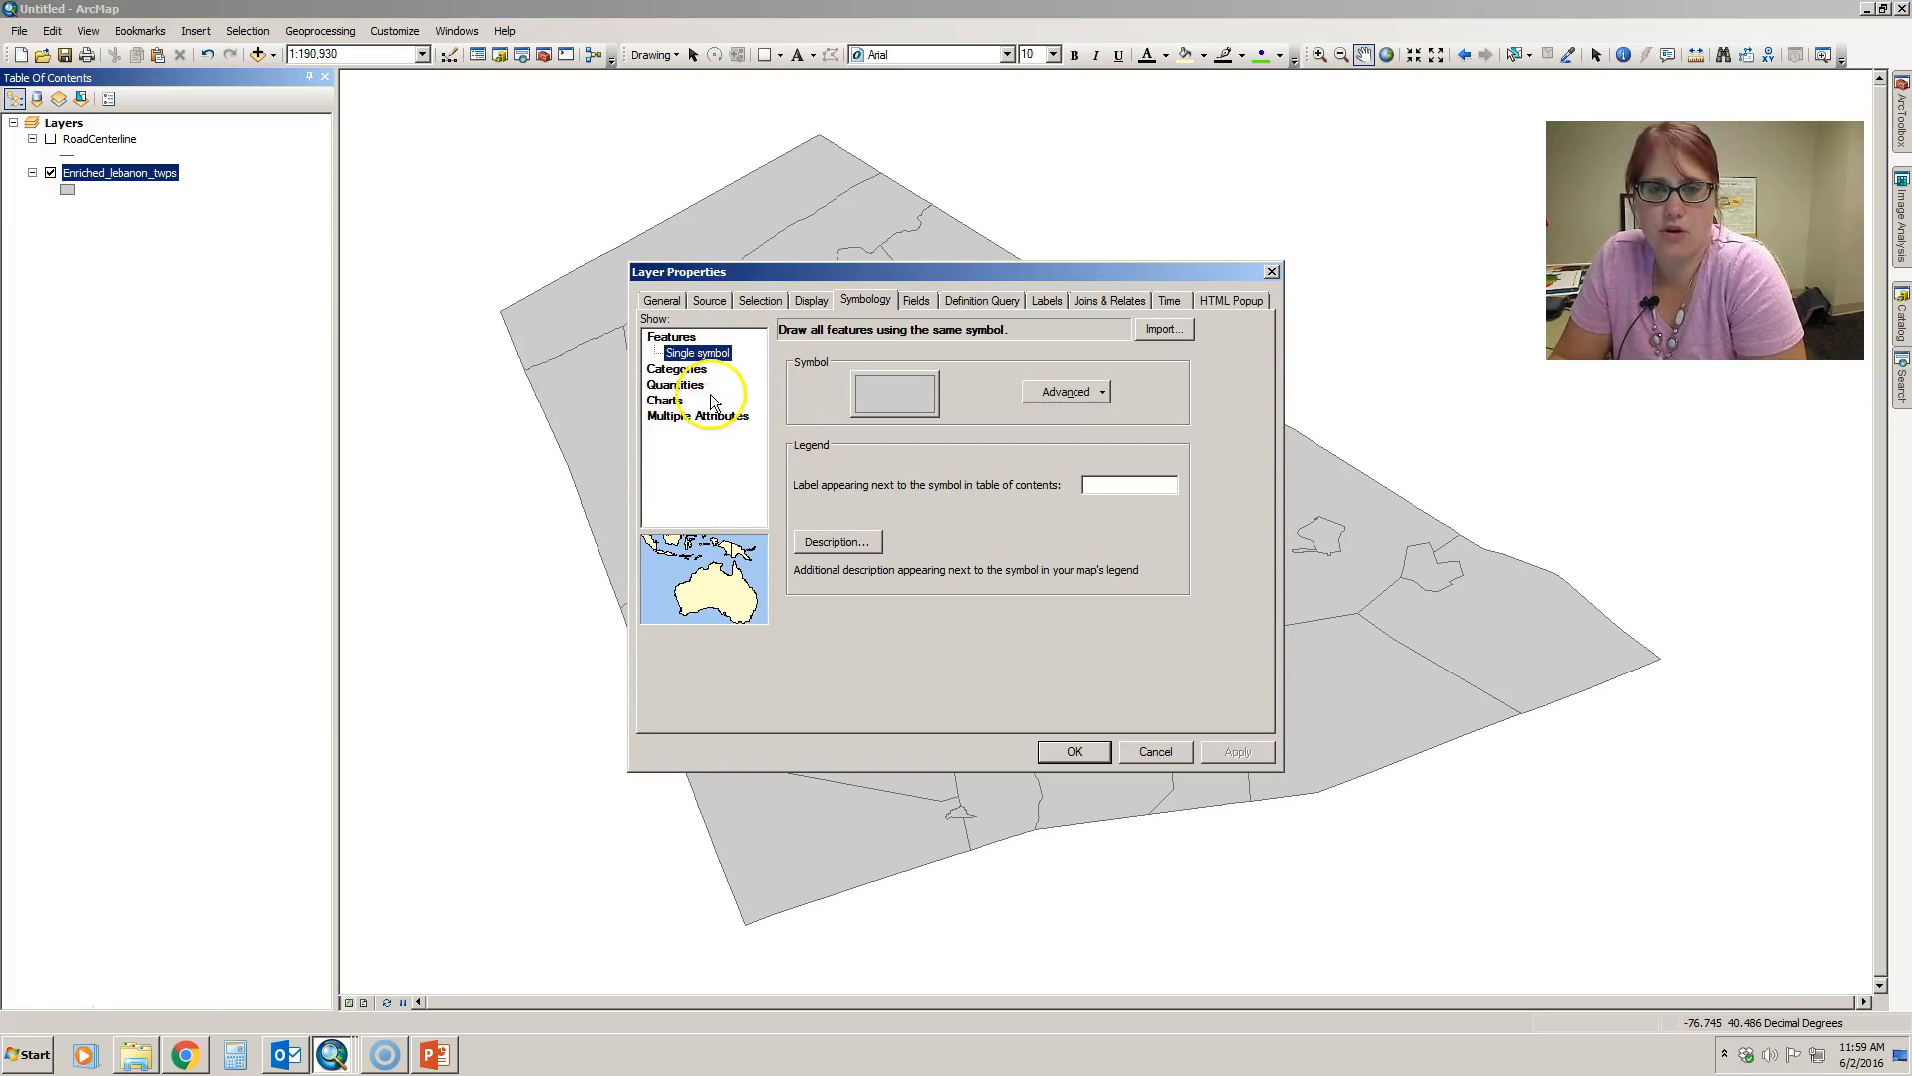
- Rename the Enriched_lebanon_twps layer as "Lebanon County Townships" in its general properties and apply the change
click(662, 299)
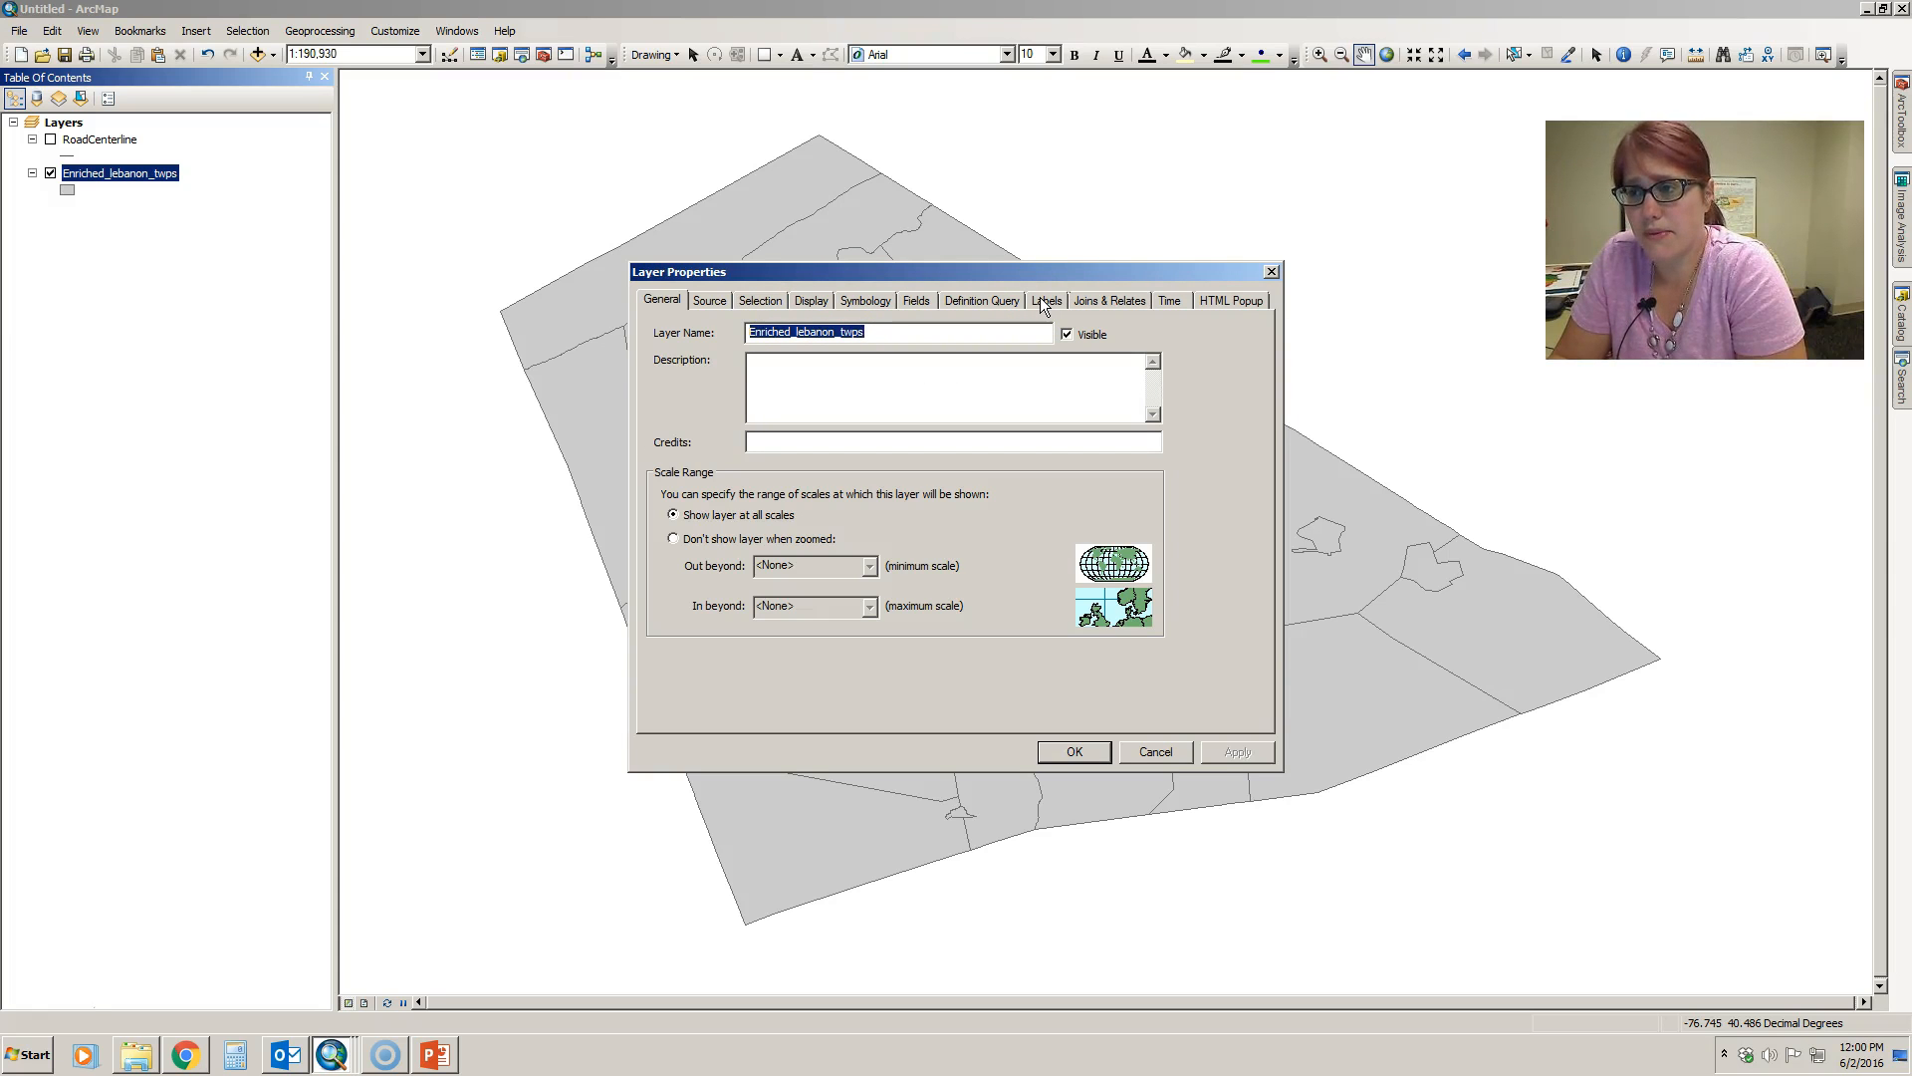
click(662, 302)
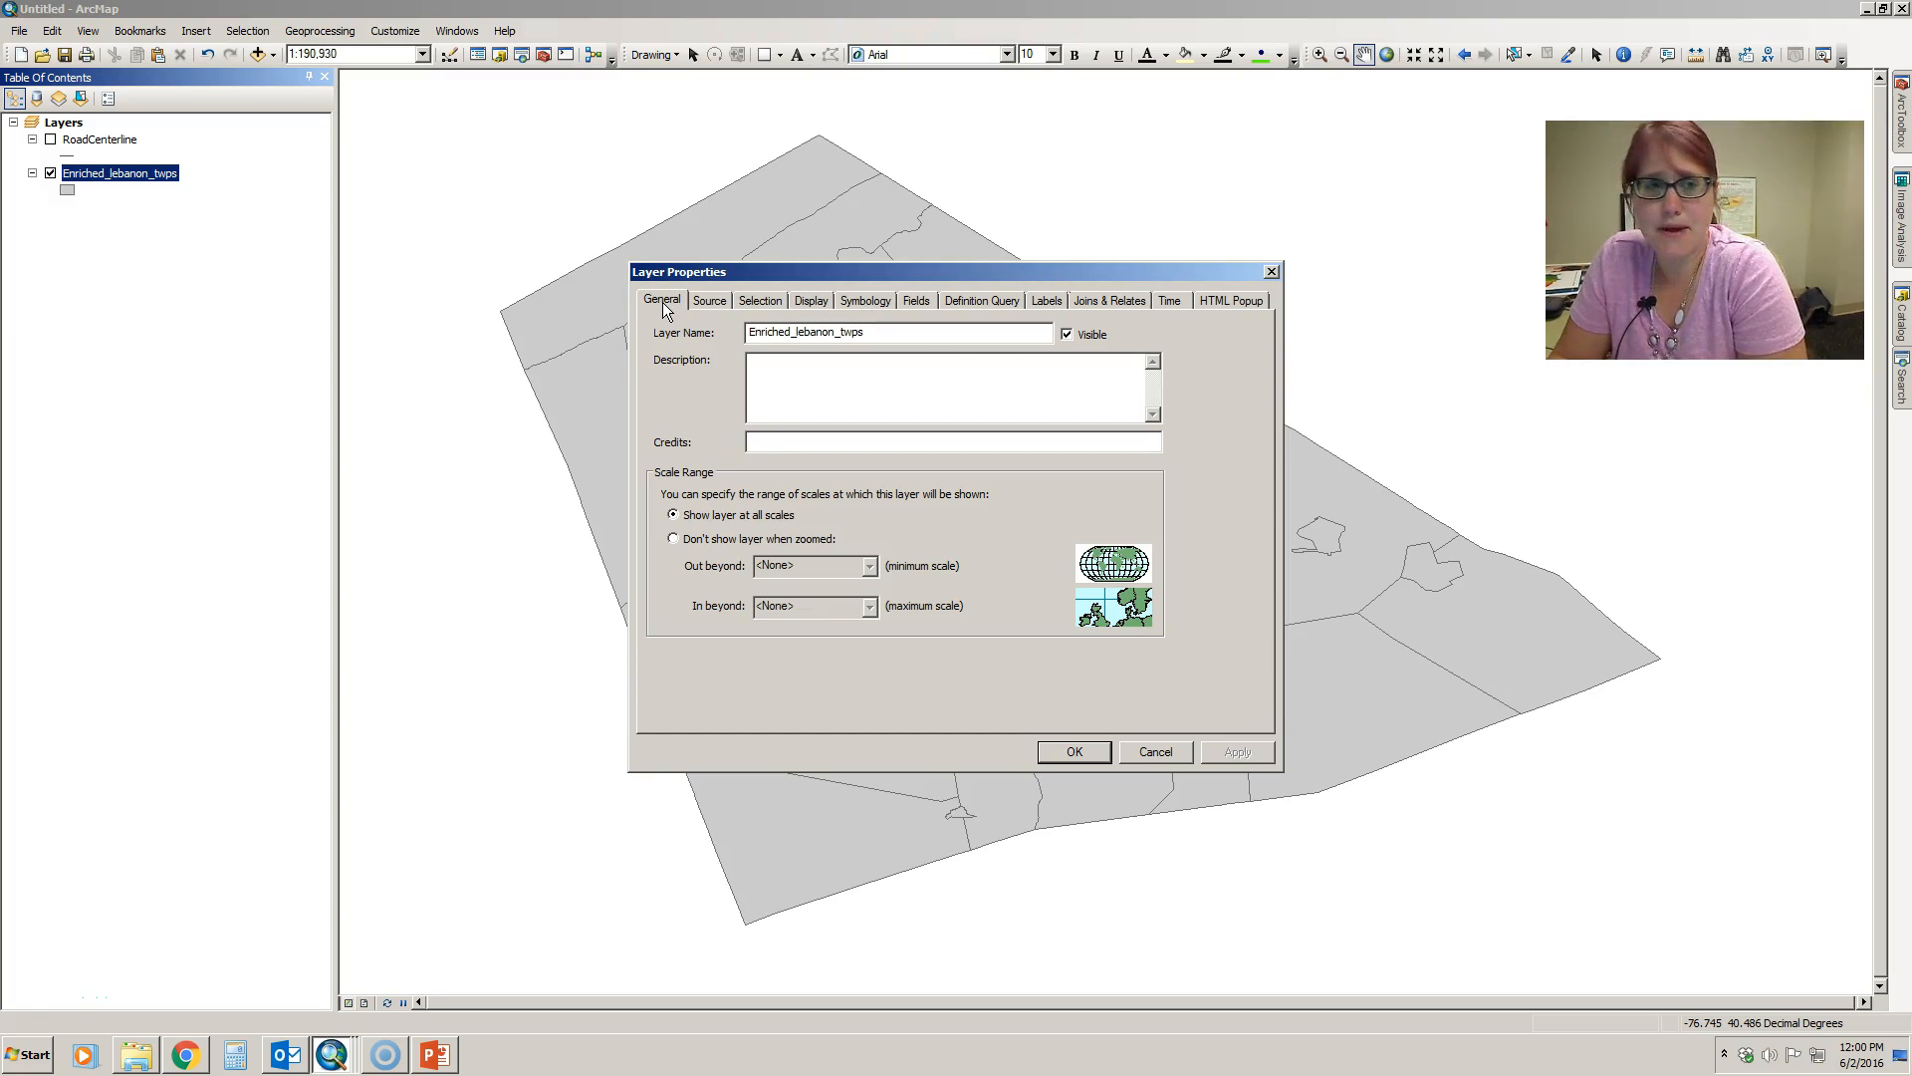
click(667, 305)
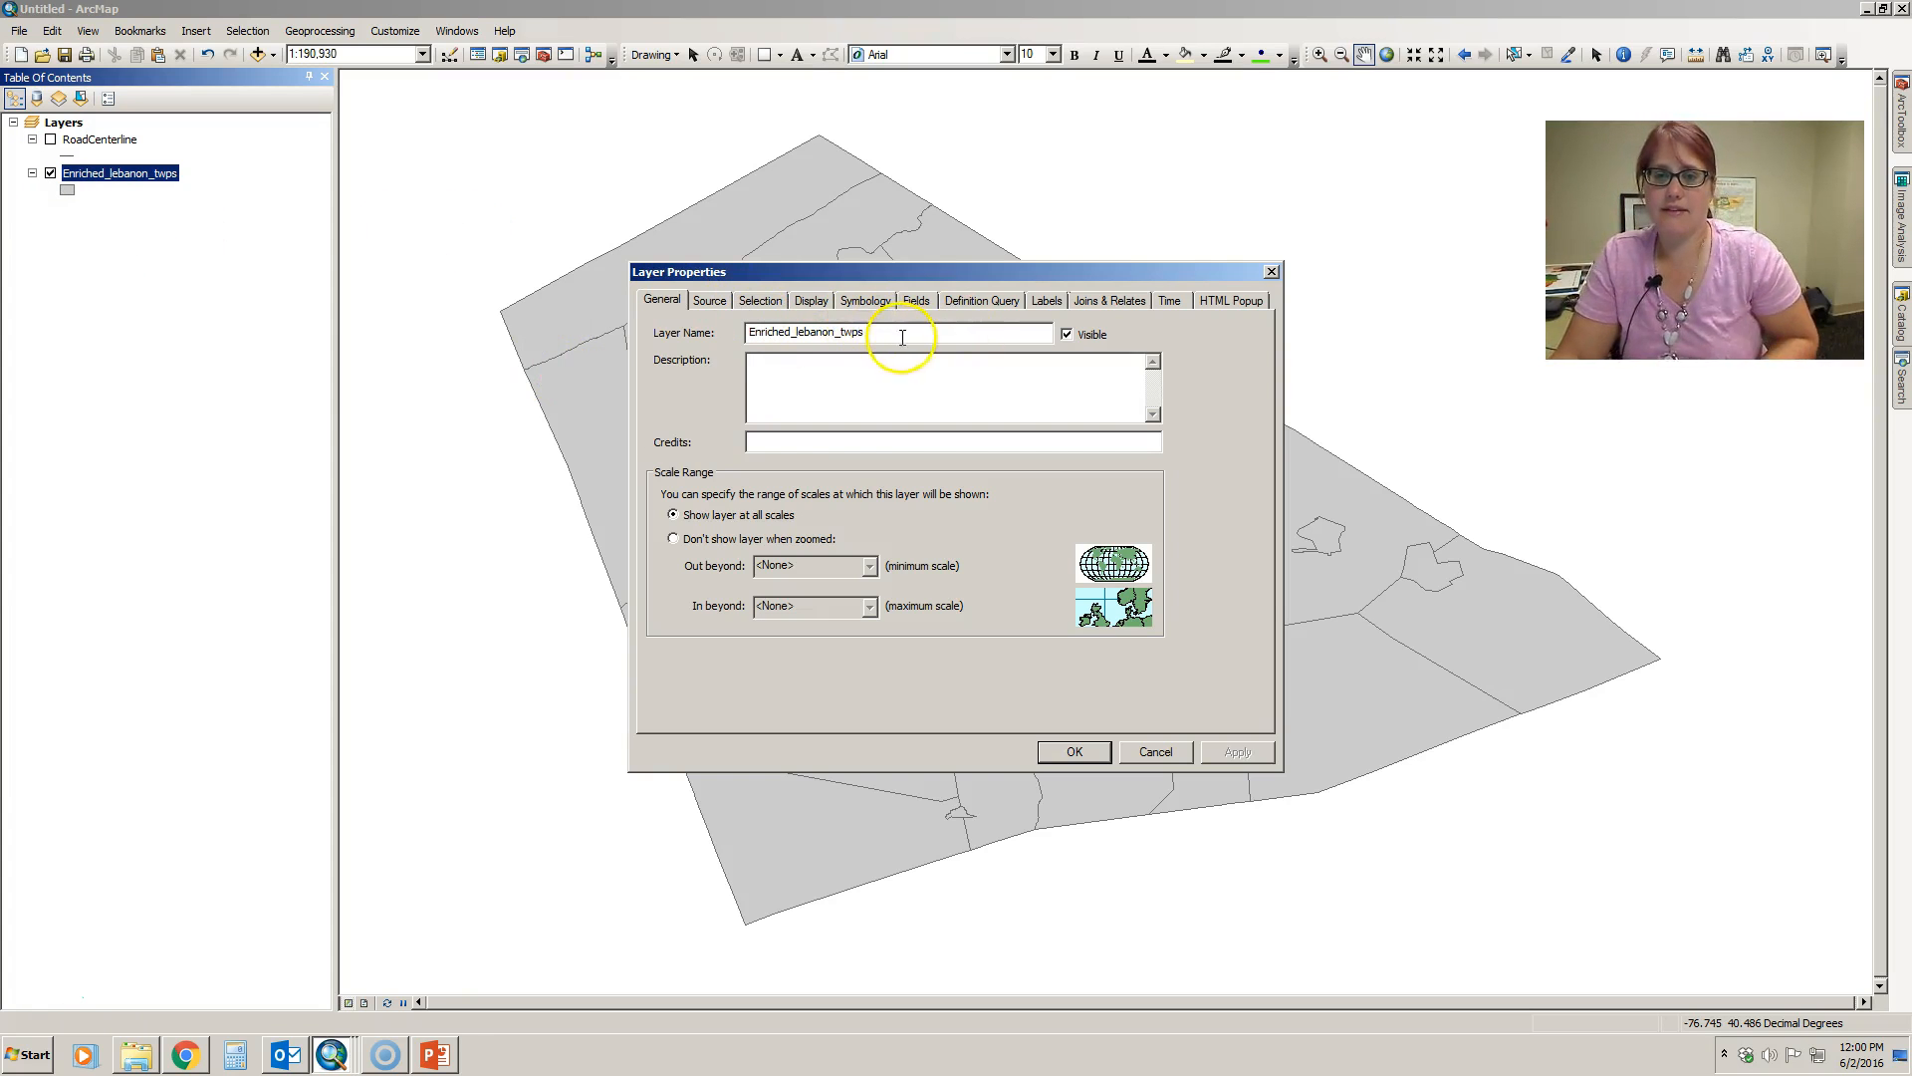
drag(871, 332, 697, 333)
text(Le)
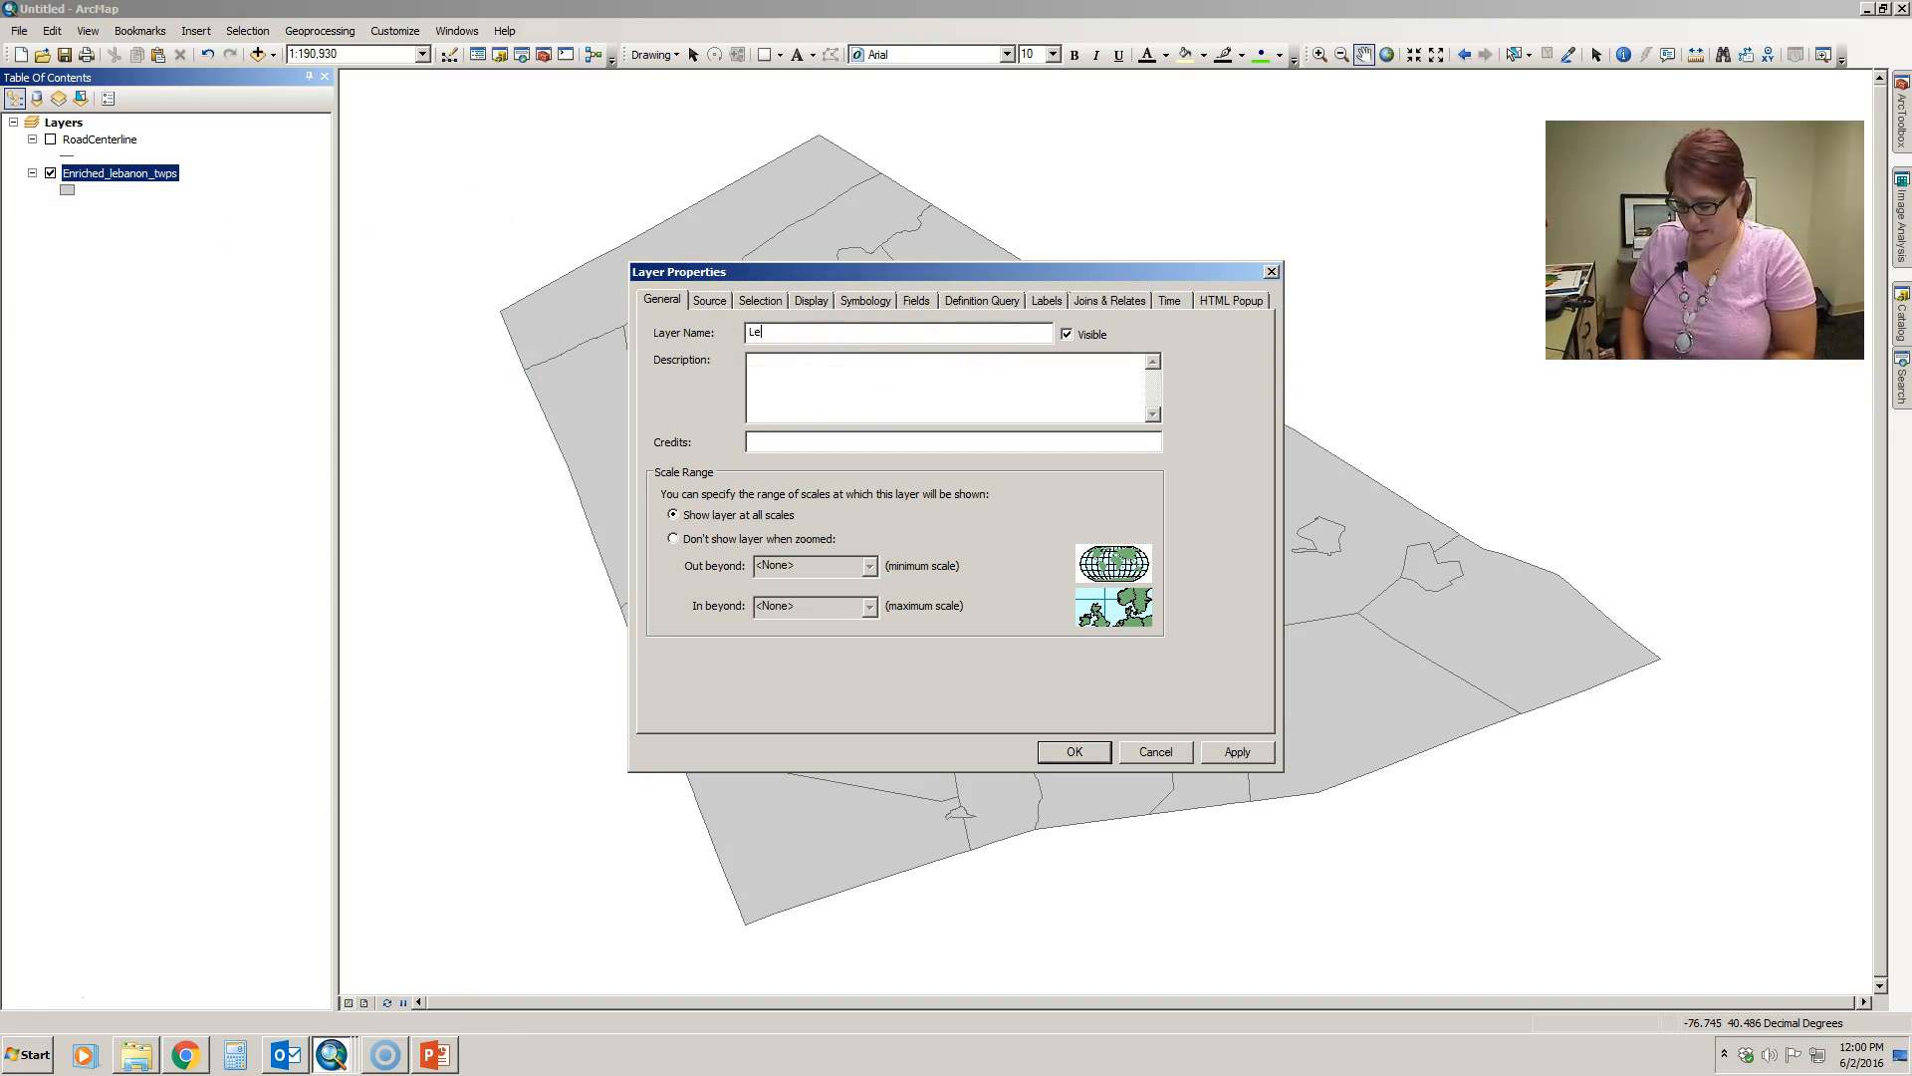
text(banon Coun)
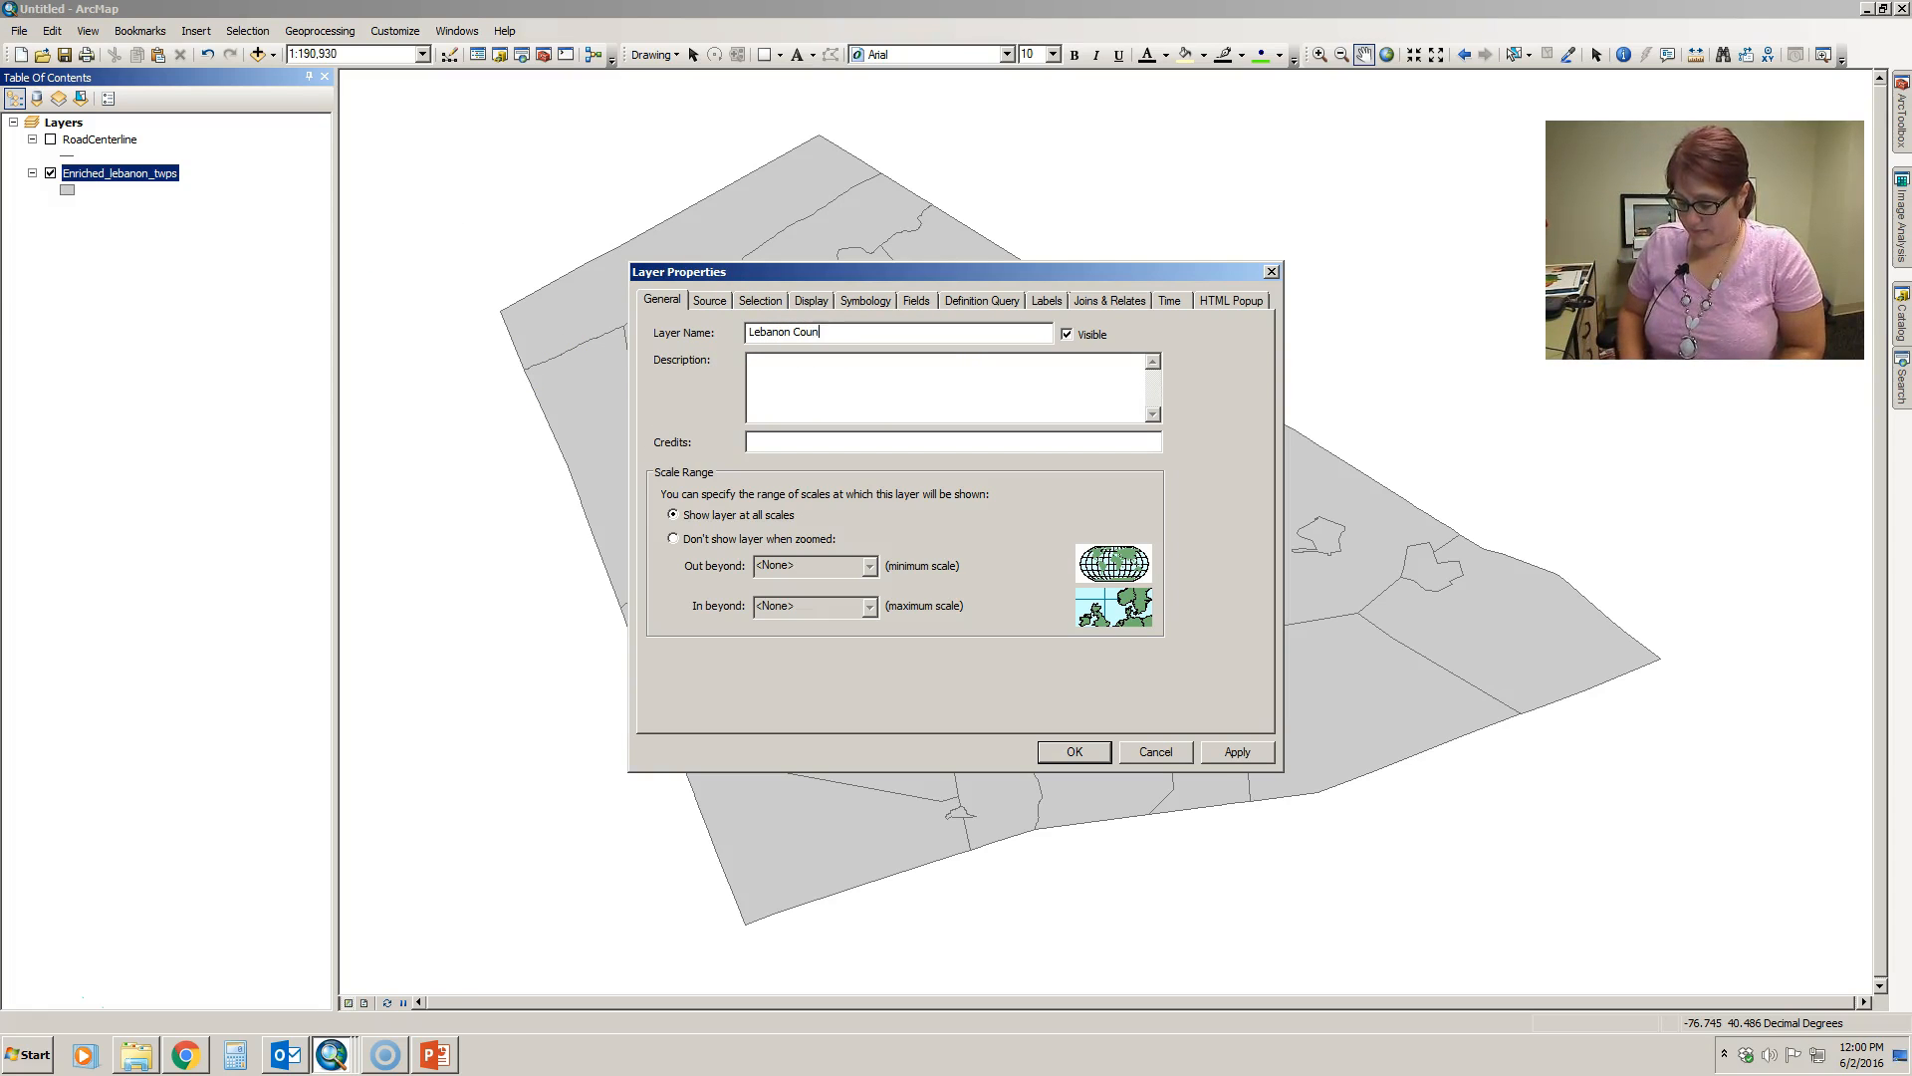
text(ty Townas)
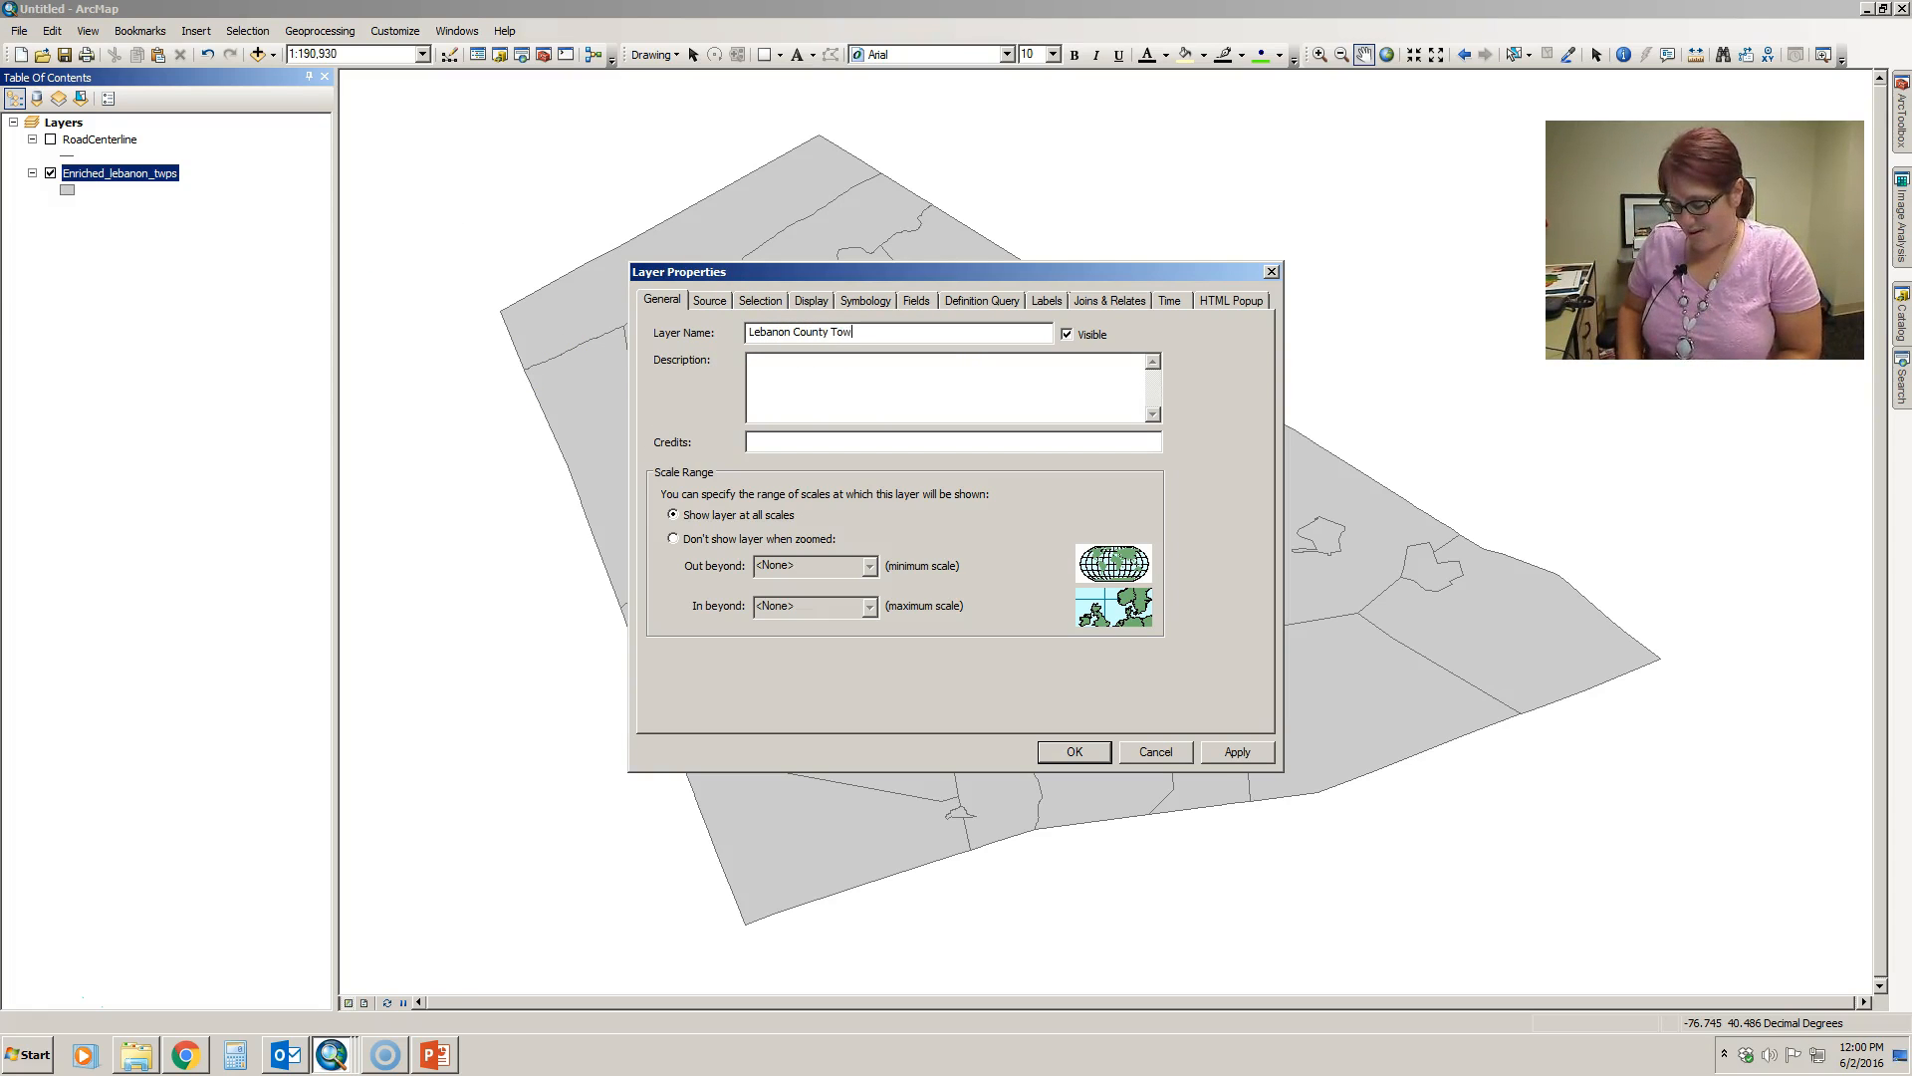
key(BackSpace)
text(ships)
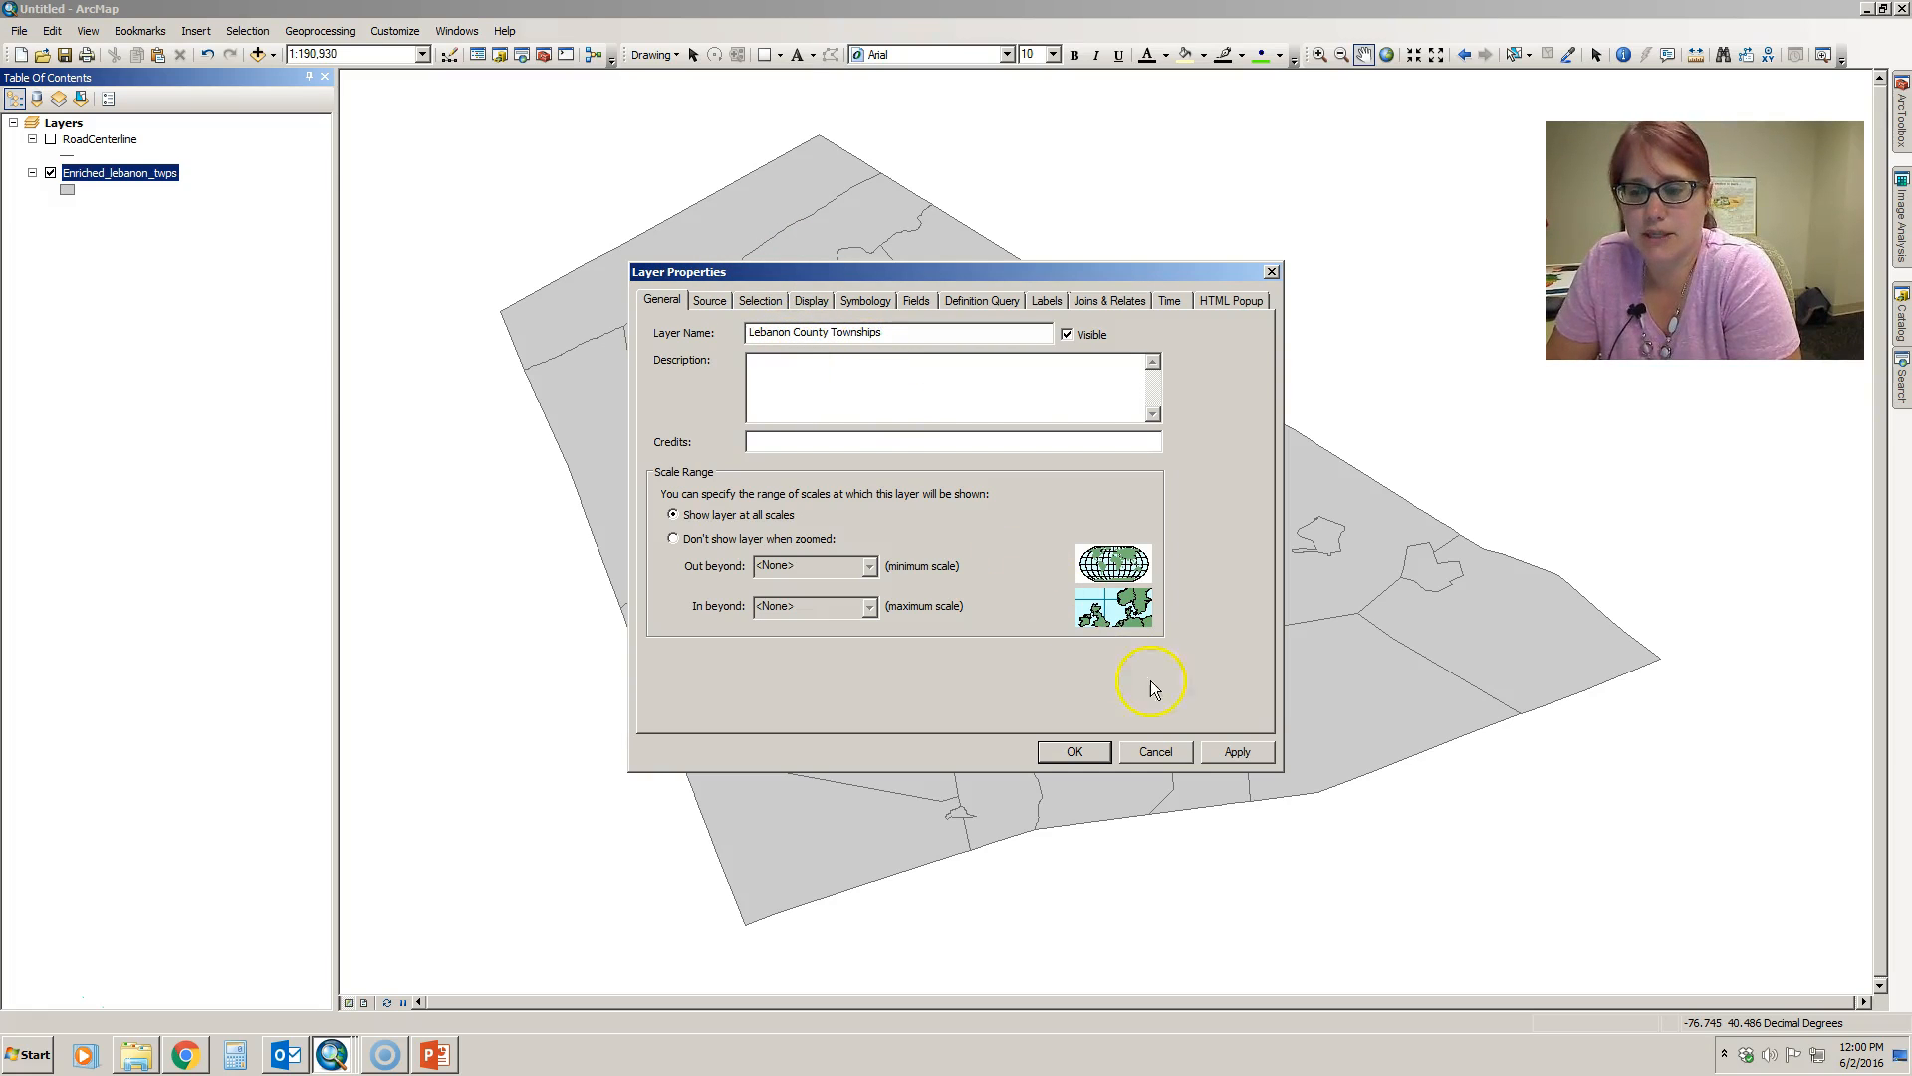
click(1251, 756)
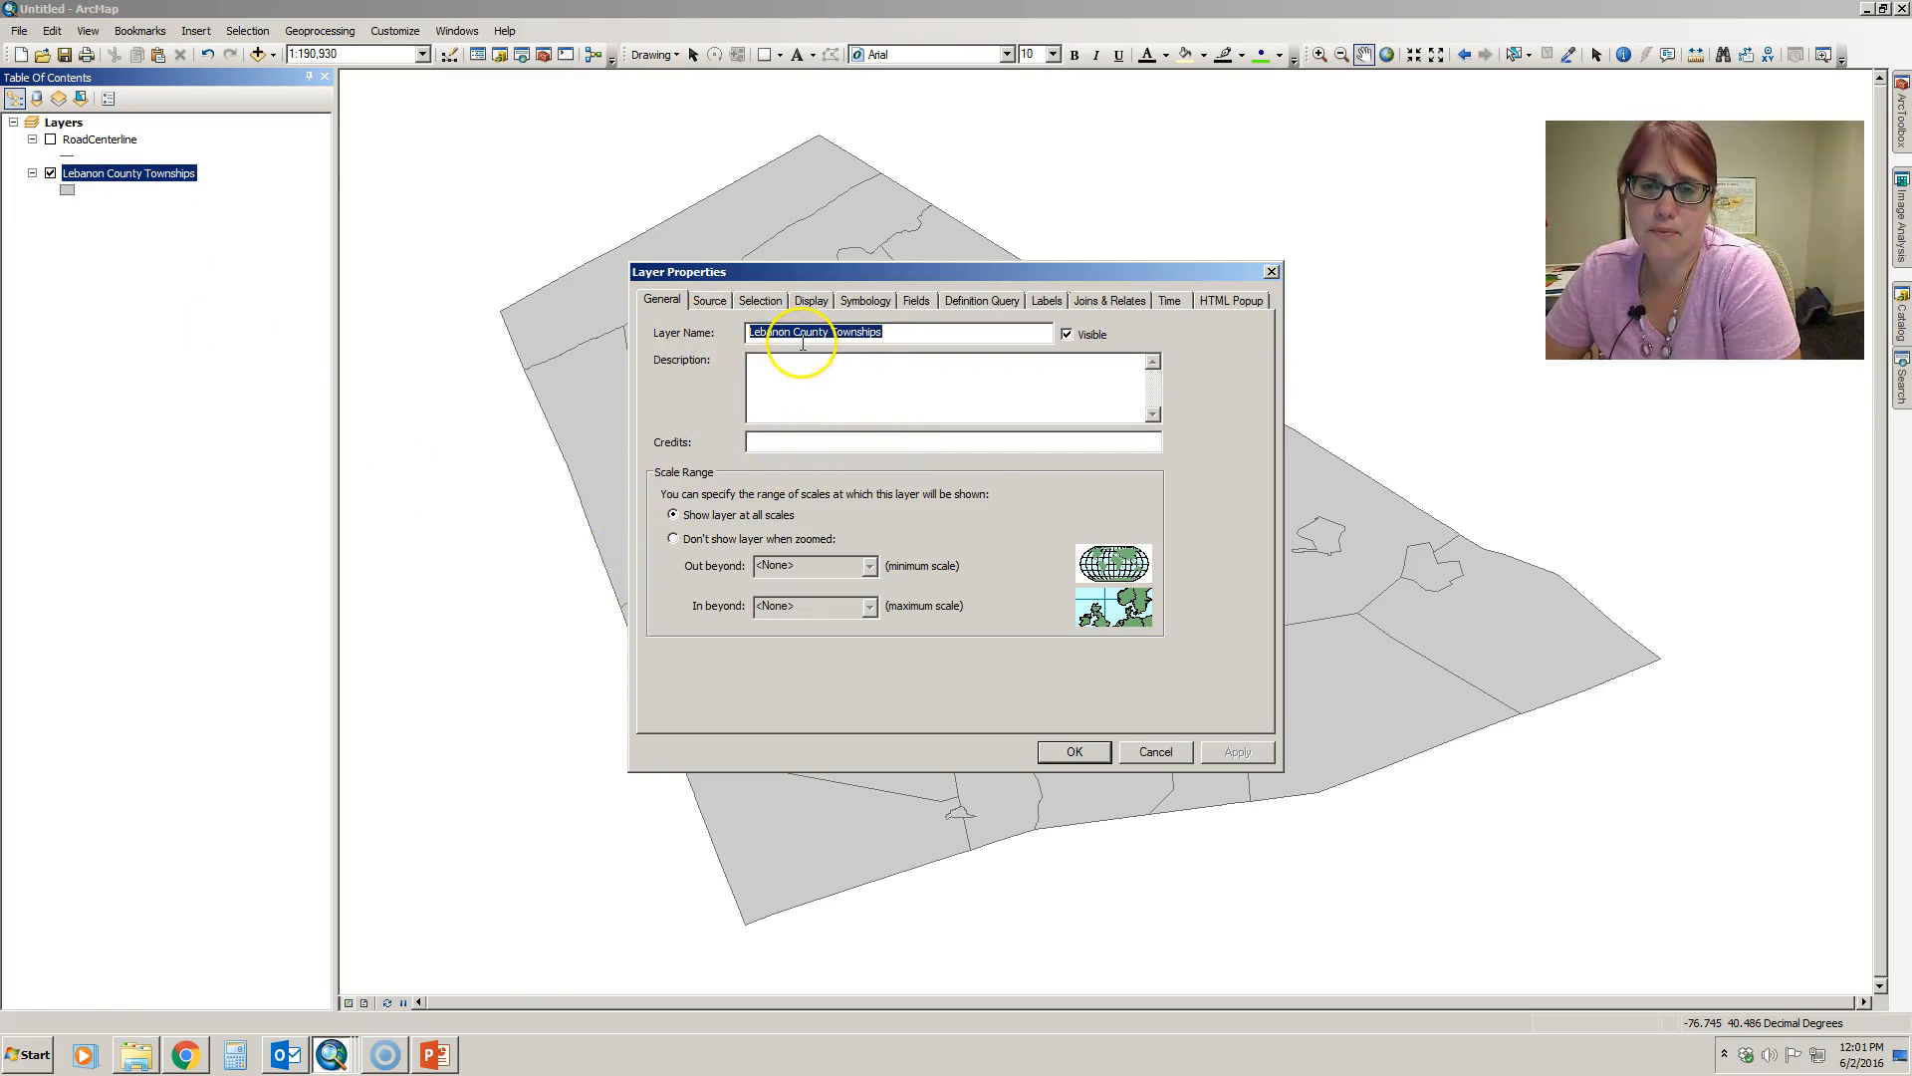
- View the township layer's data source information and close its properties without changes
click(711, 301)
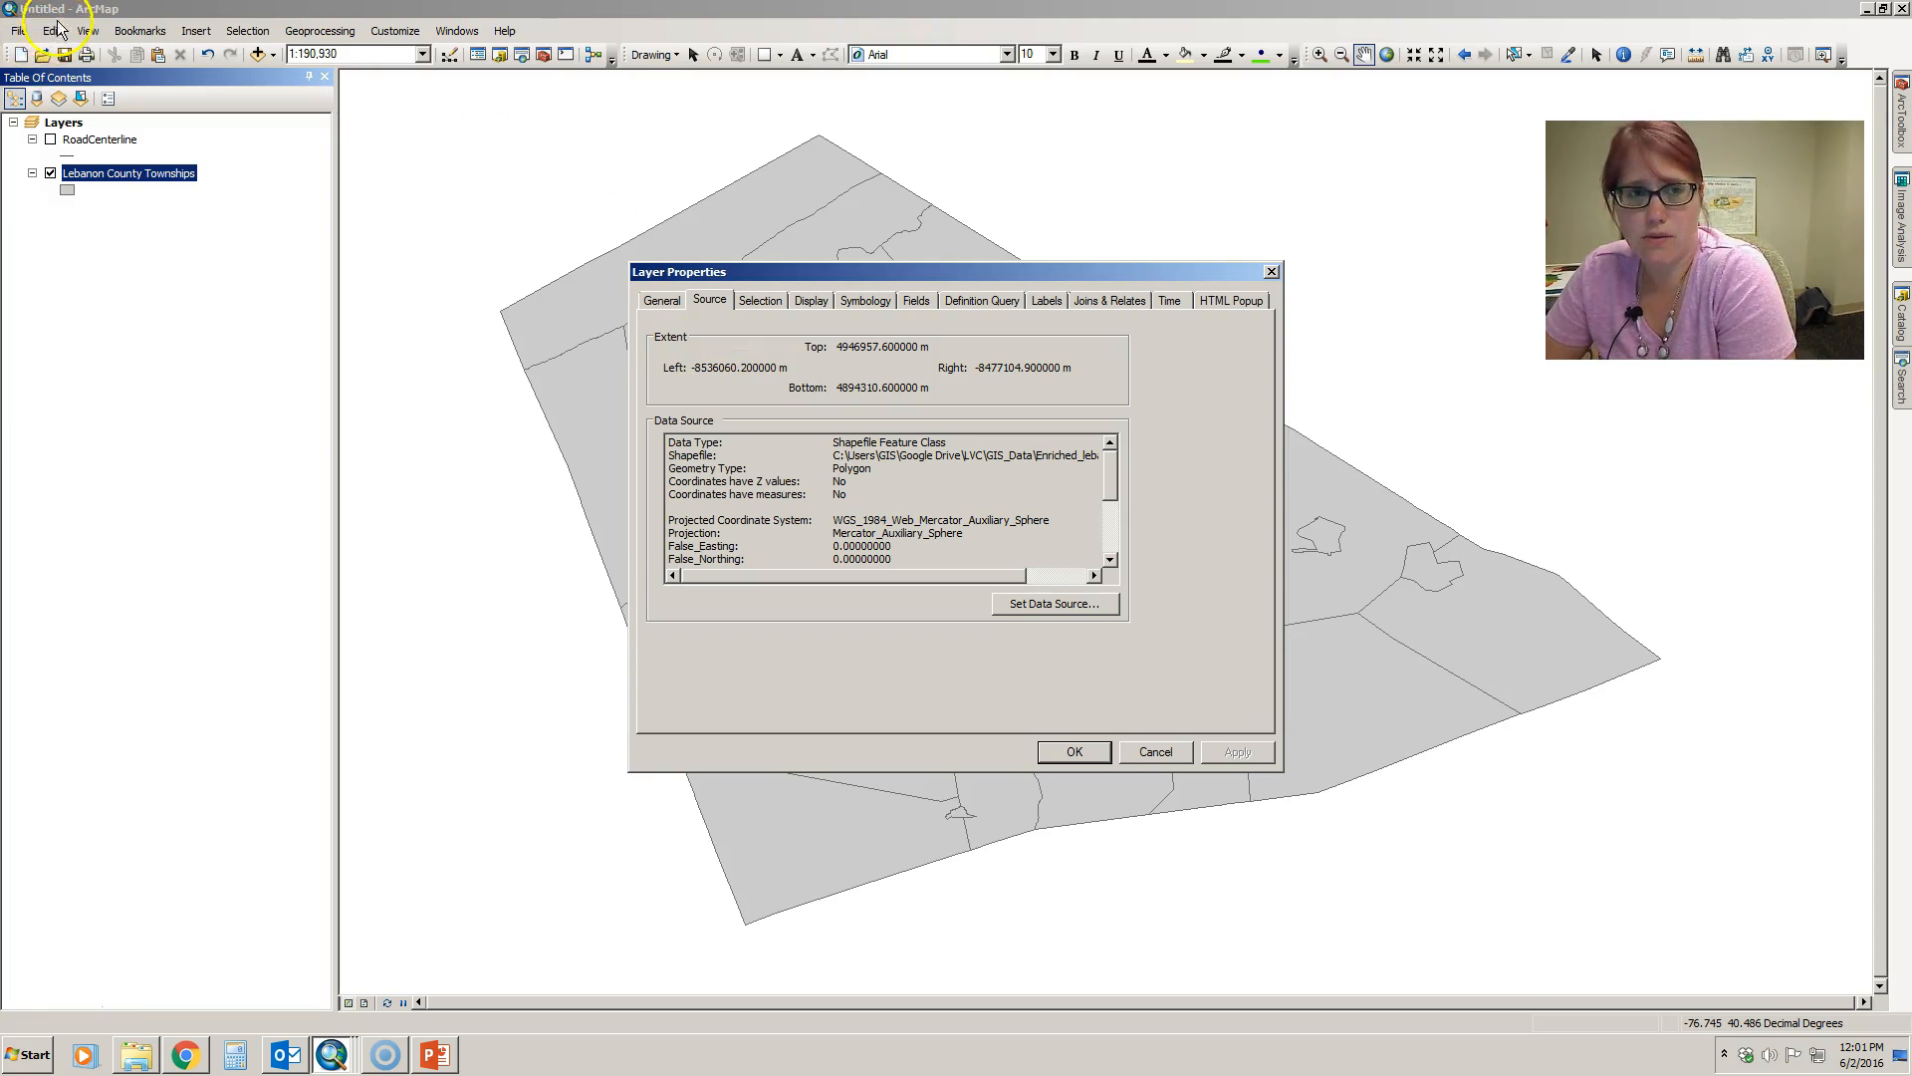
click(19, 33)
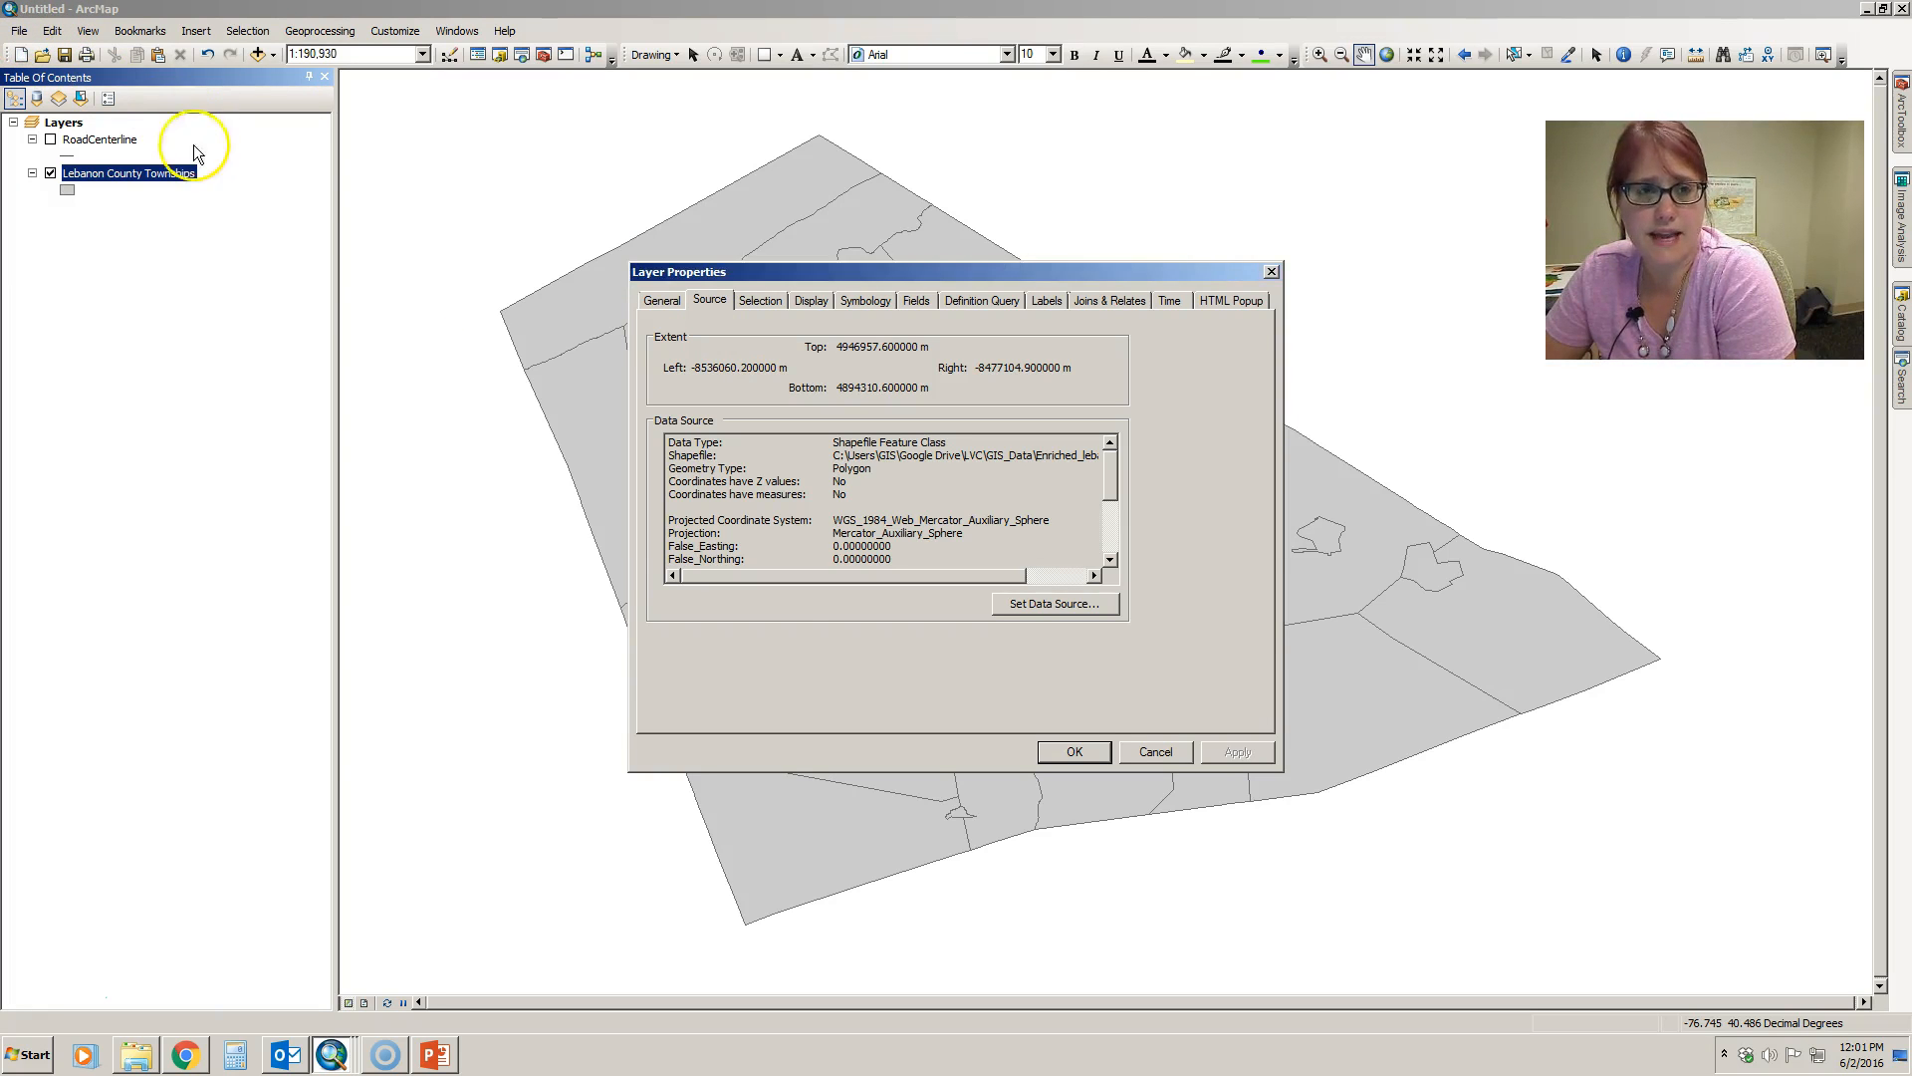
click(1145, 749)
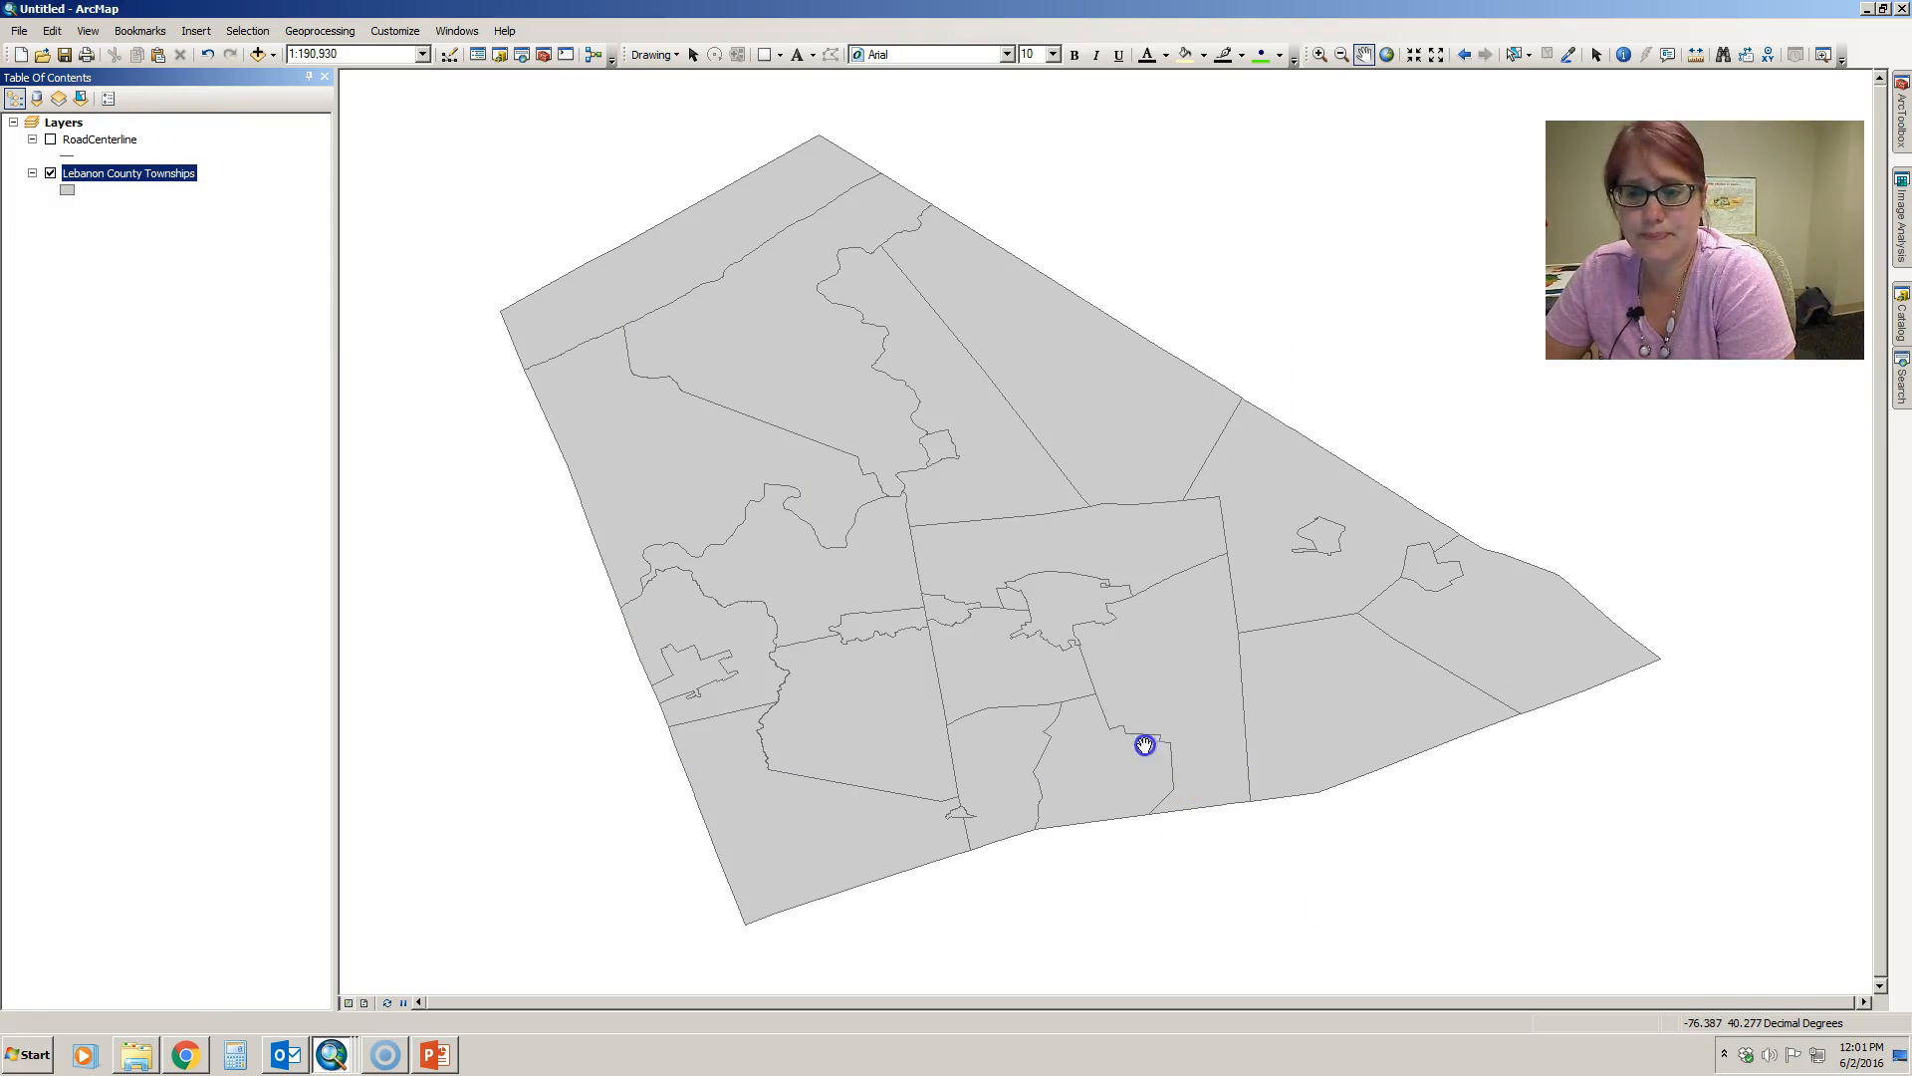
- Save the map document on the Desktop under the file name "lt"
click(19, 31)
click(64, 121)
click(635, 438)
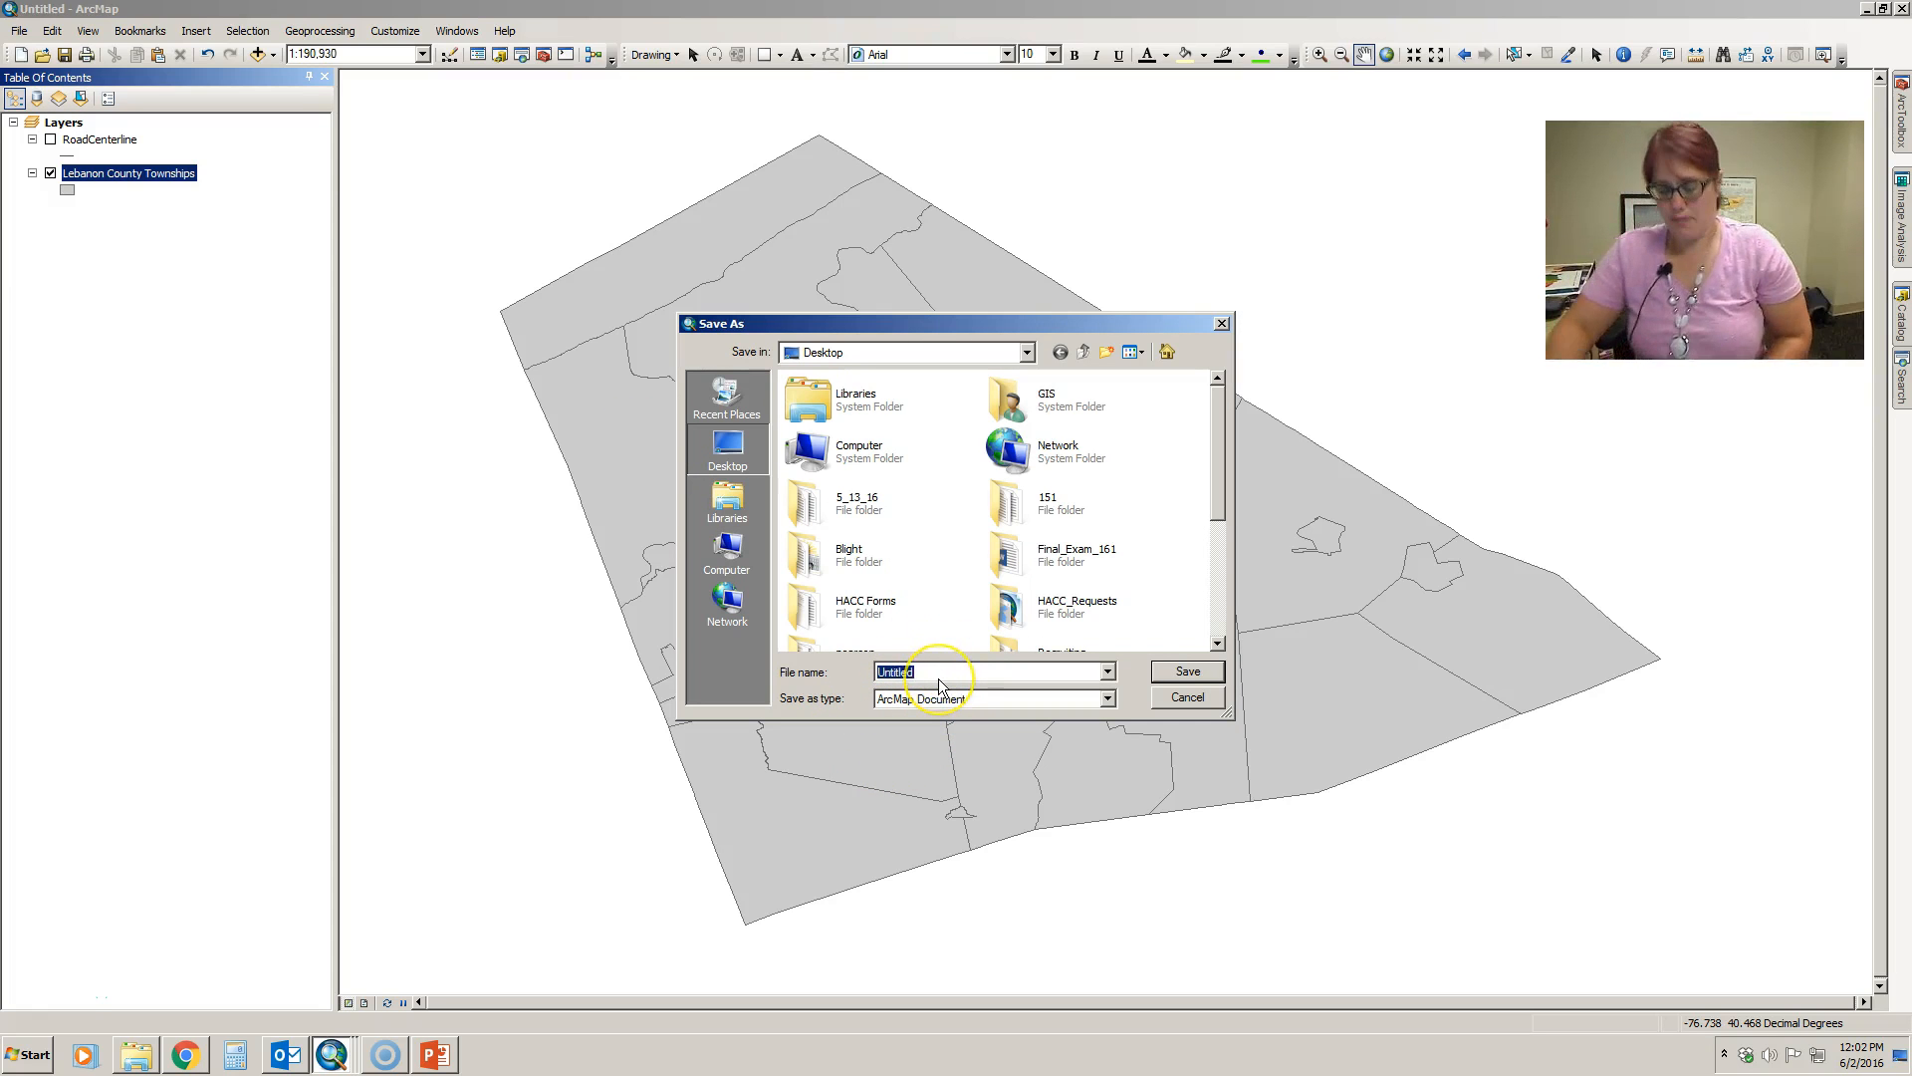
text(lt)
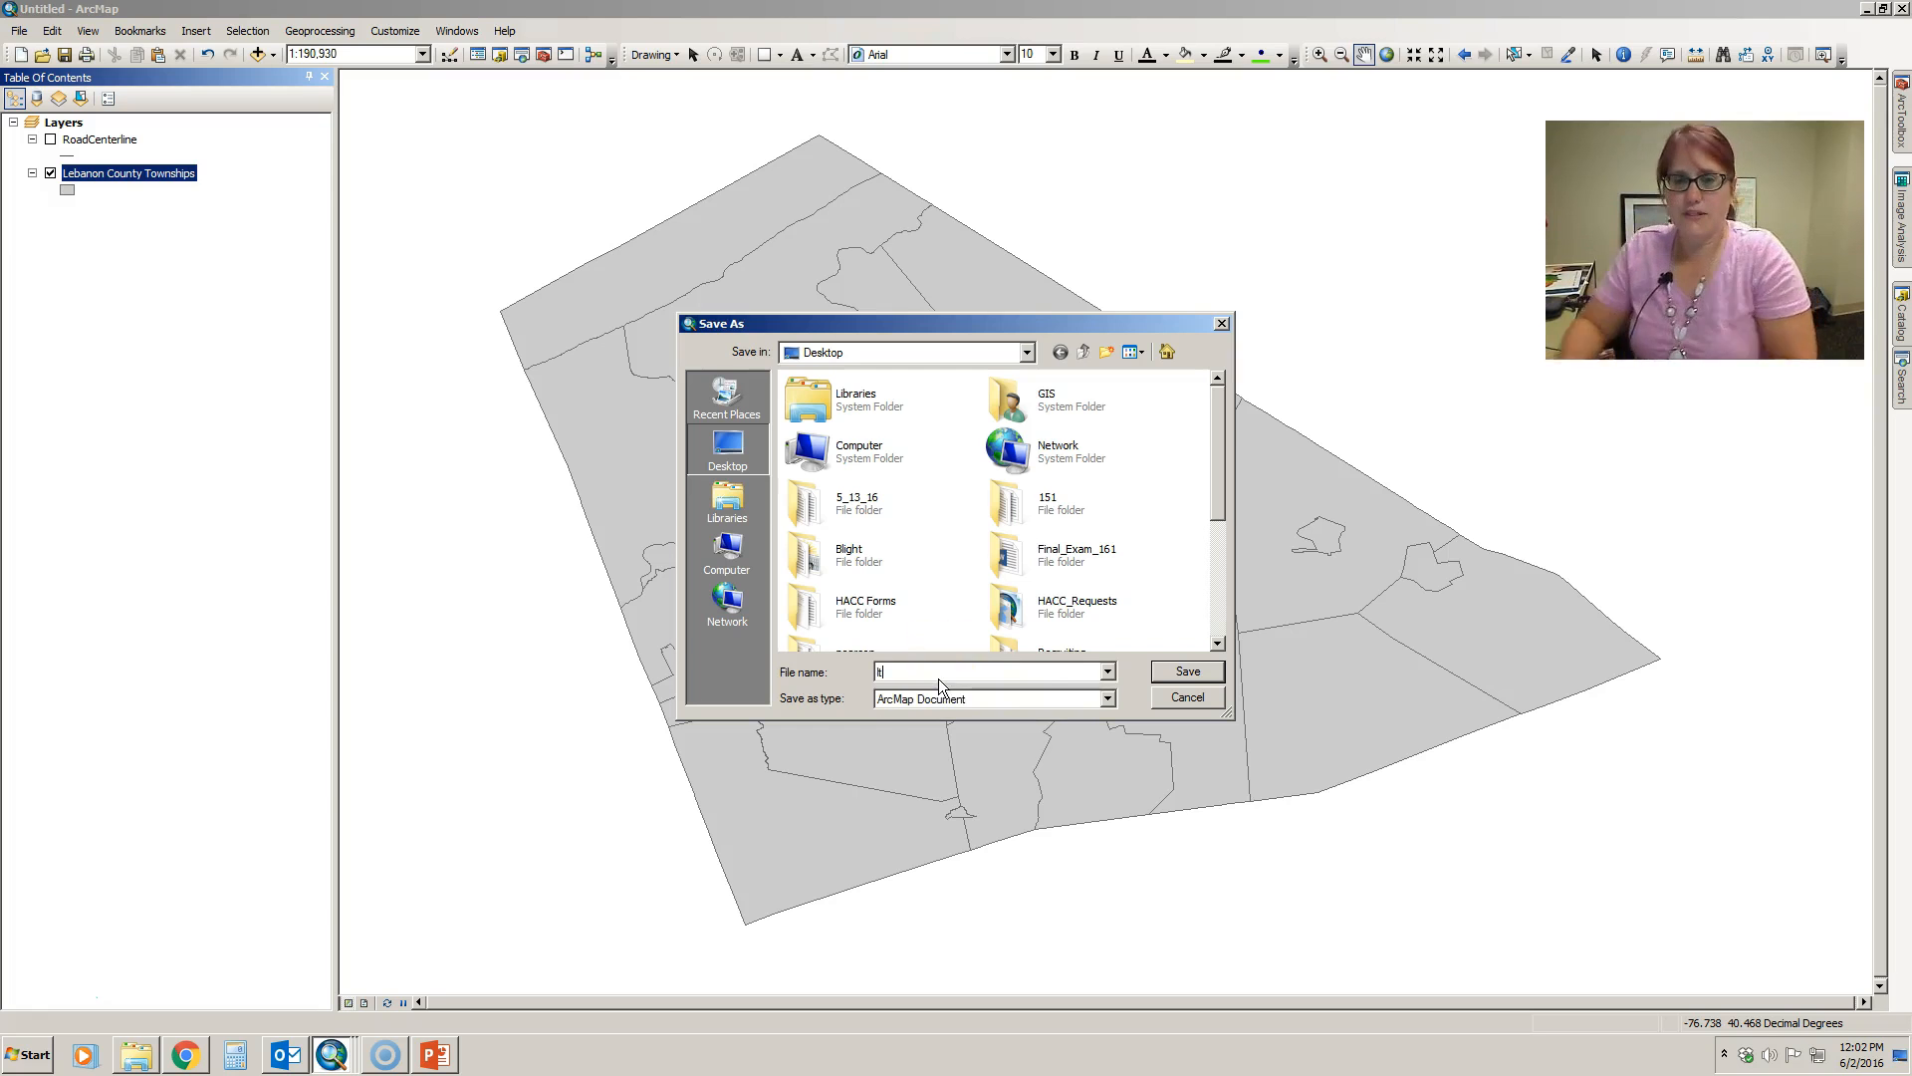
click(1195, 671)
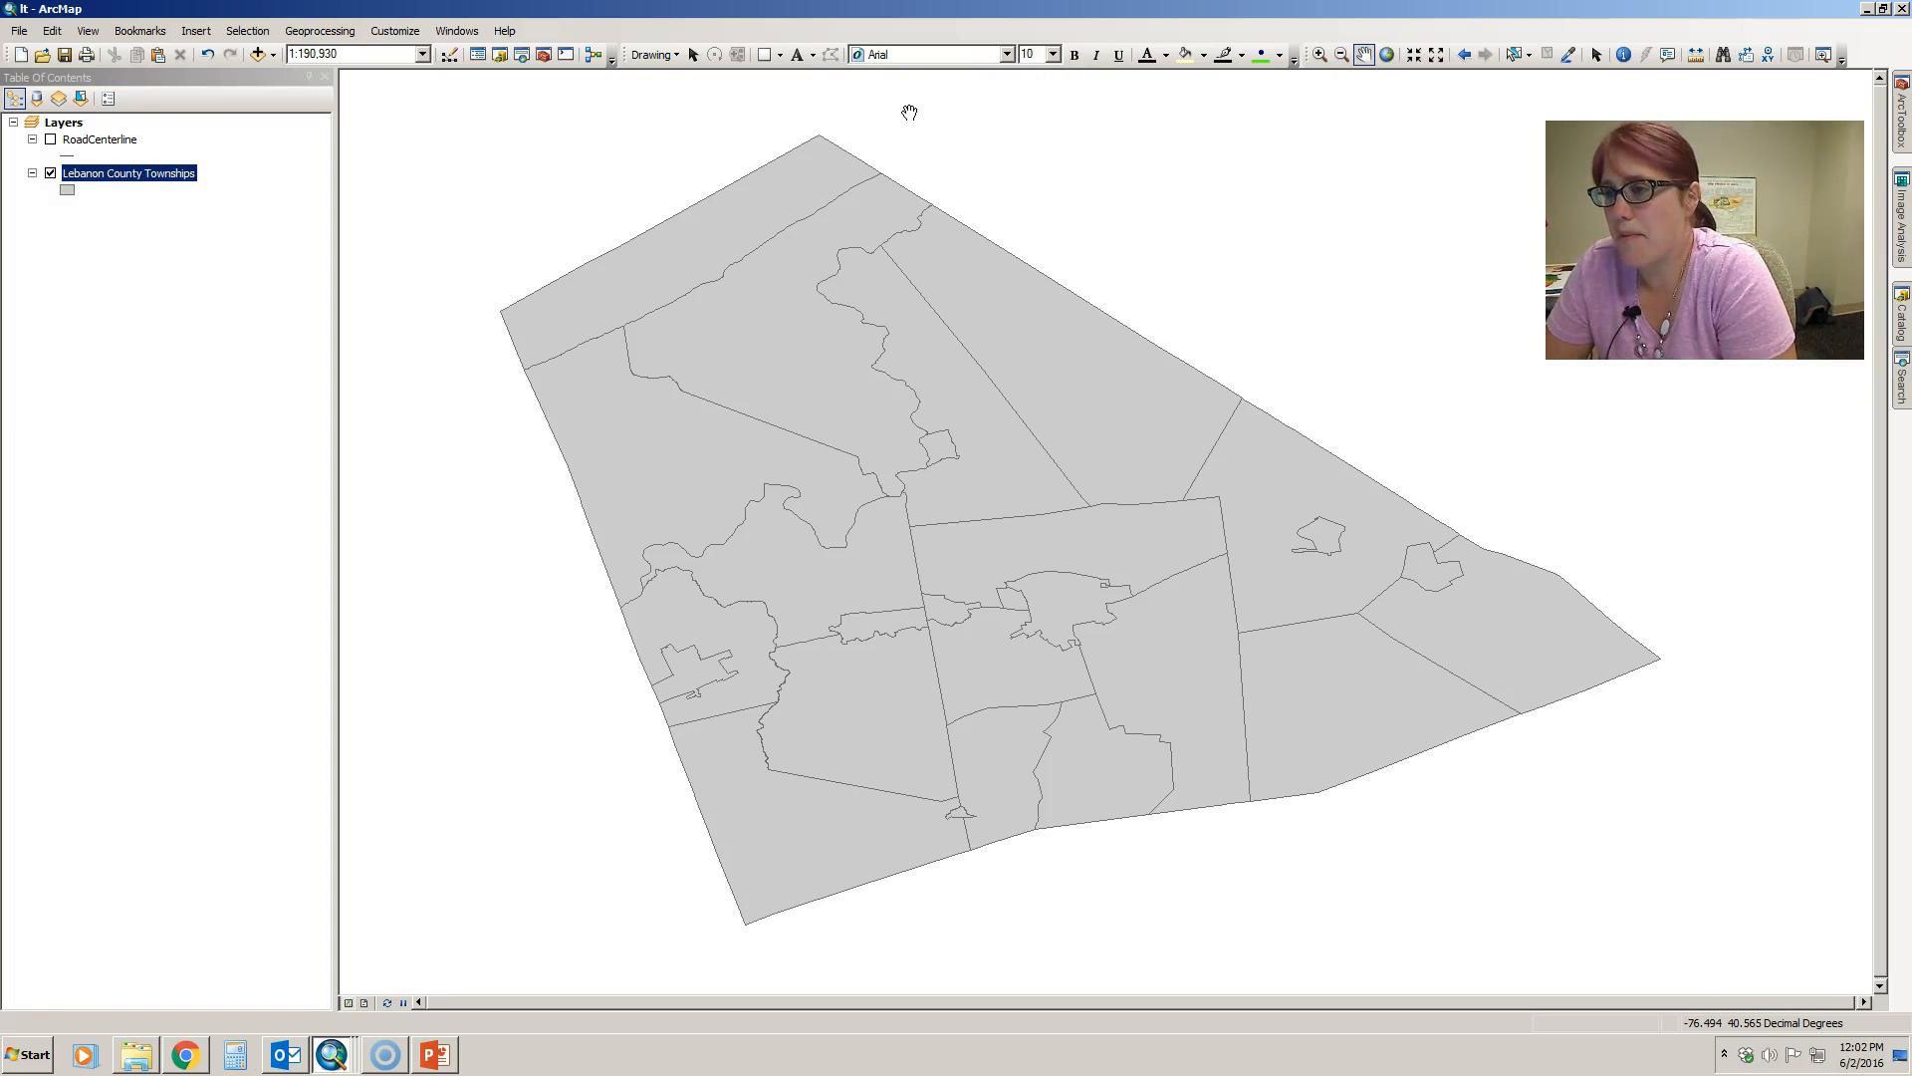
- Reopen the Lebanon County Townships layer properties and examine the shapefile's source path and projected coordinate system
right_click(90, 173)
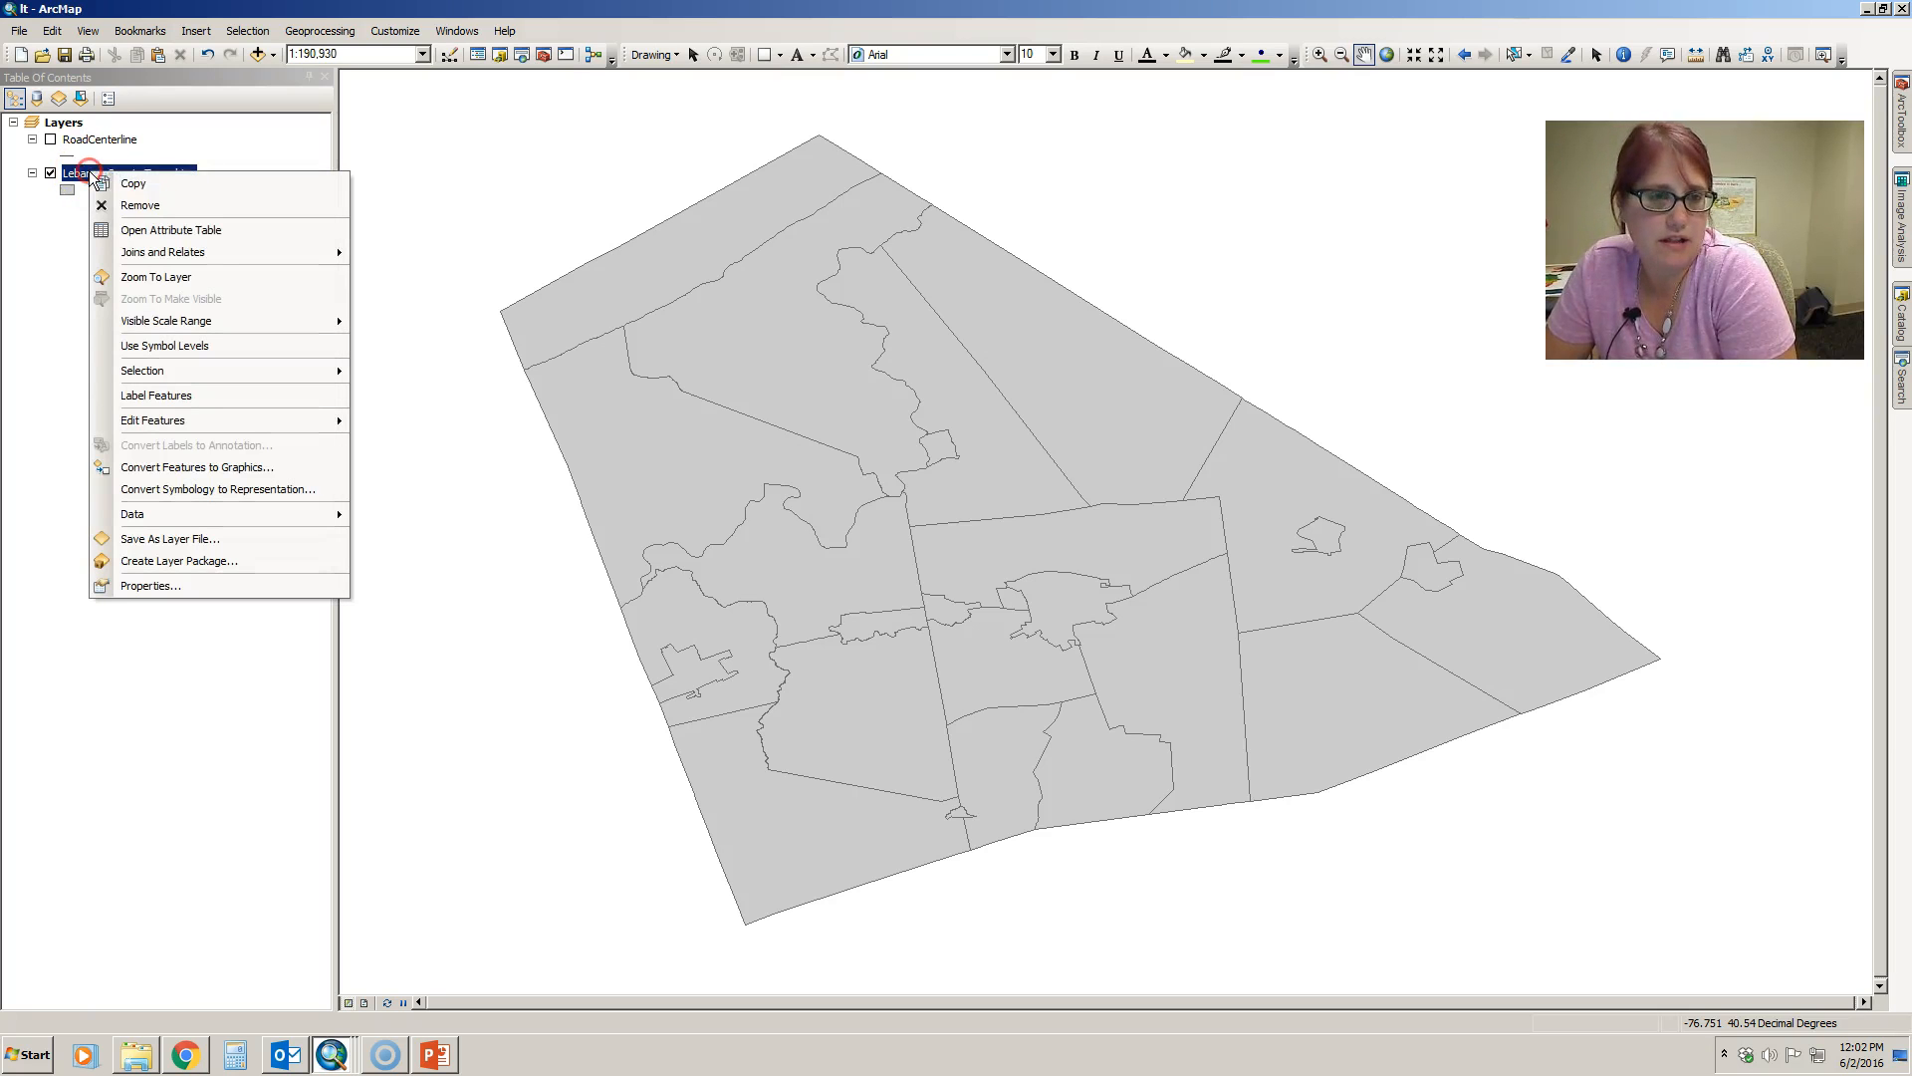
click(150, 586)
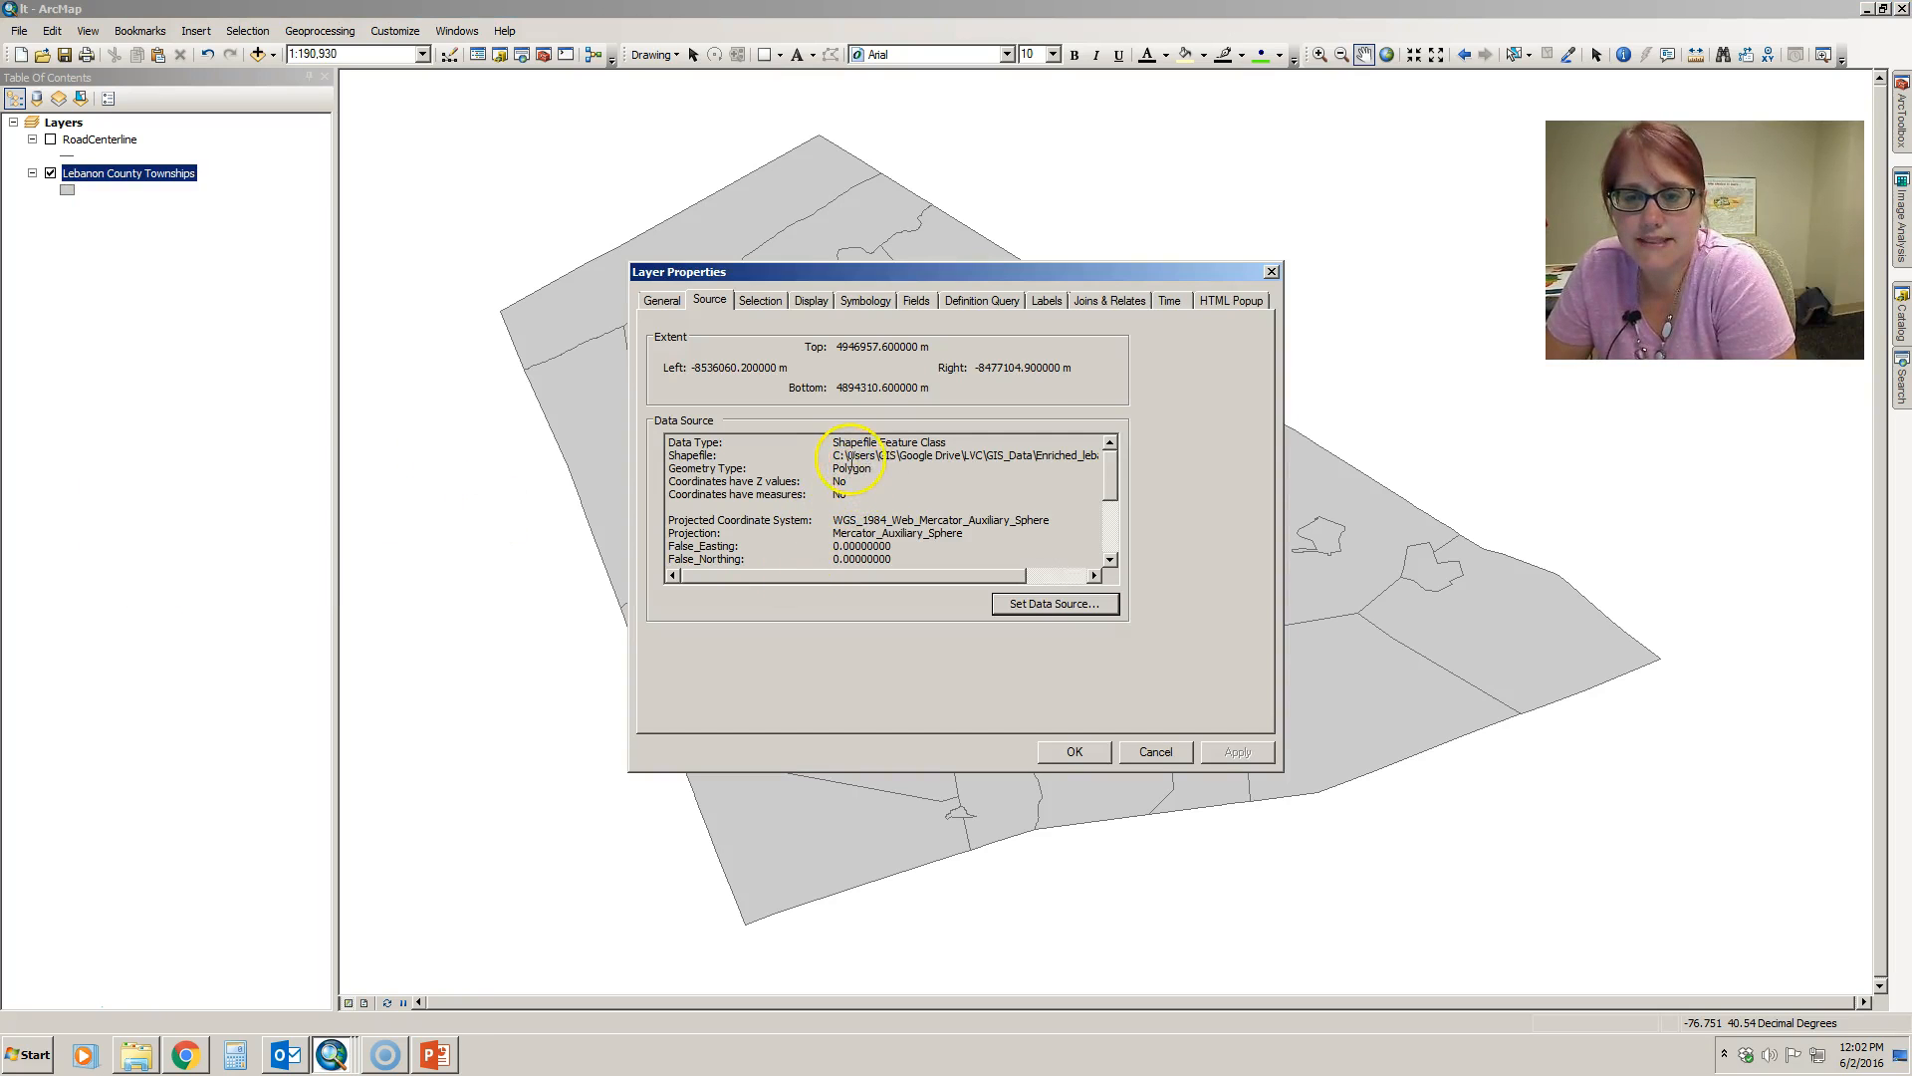
drag(837, 455, 1107, 457)
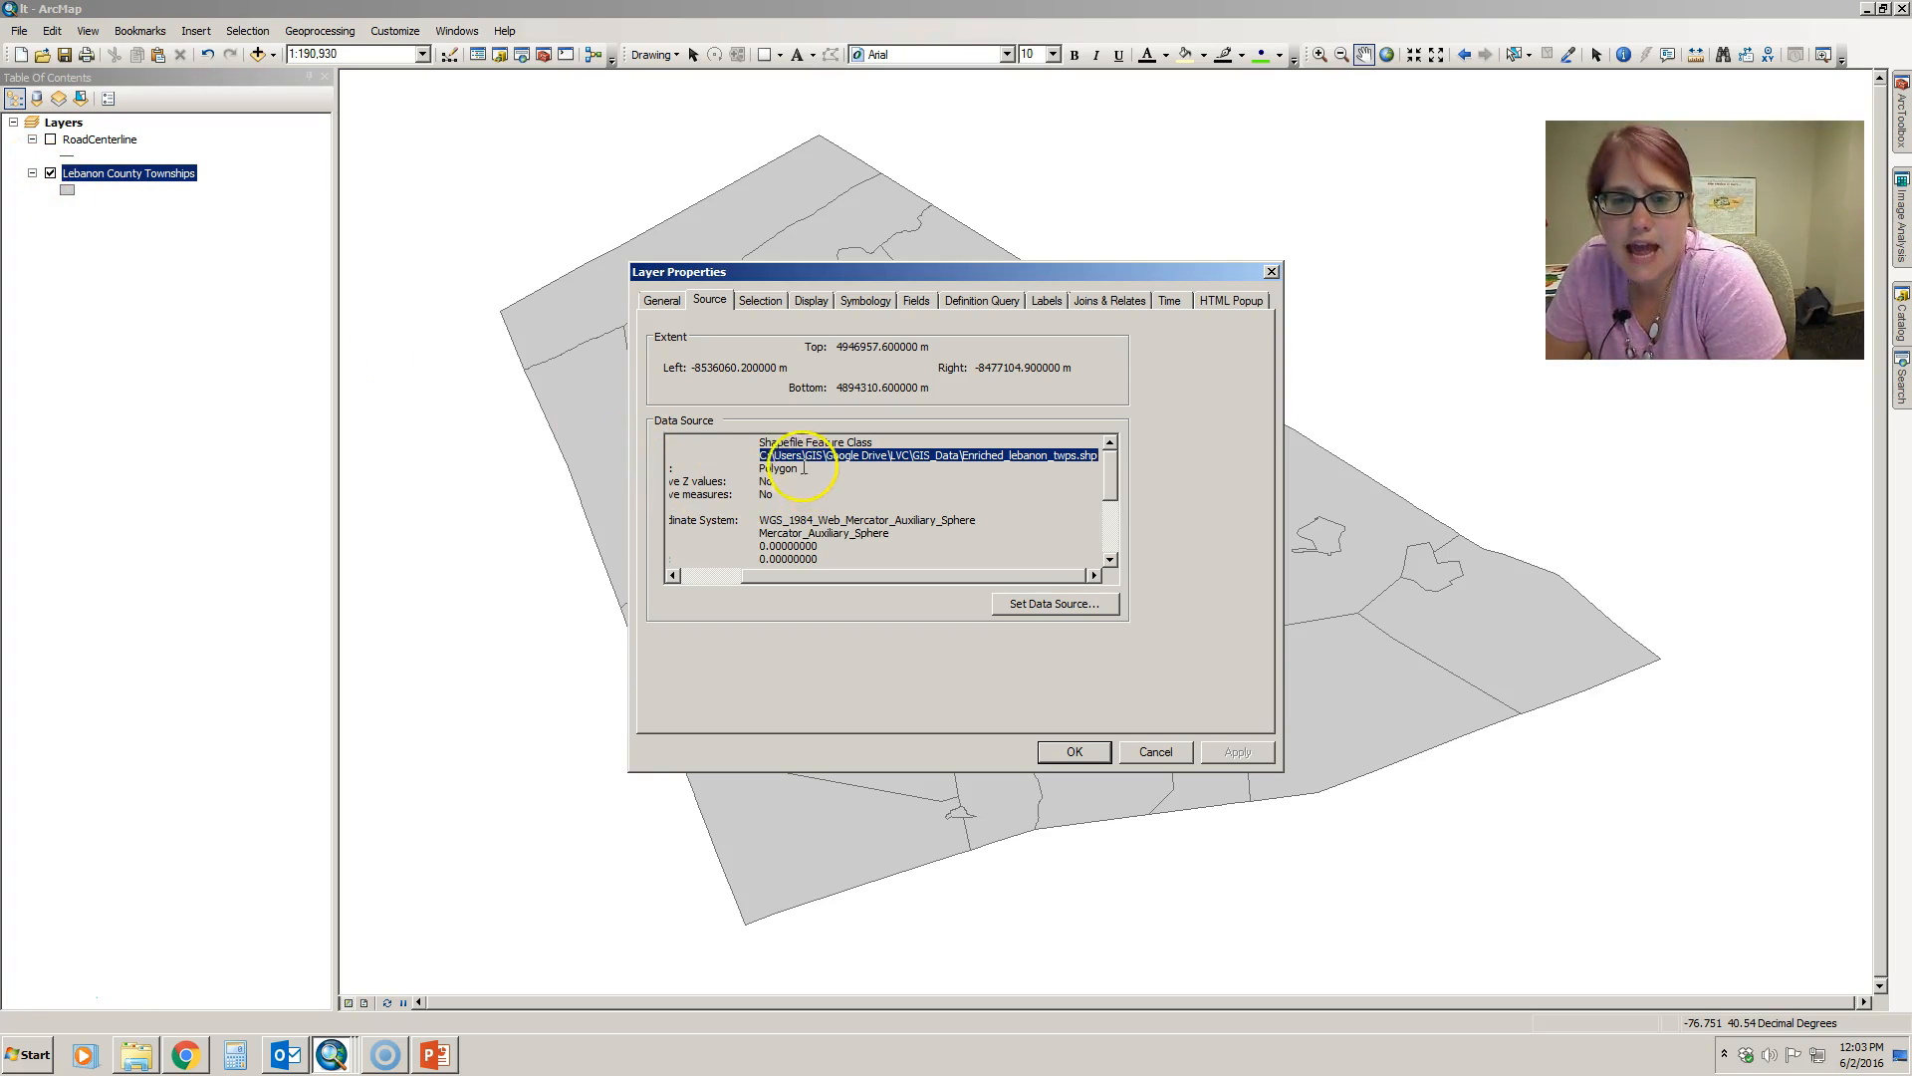
drag(761, 455, 1103, 454)
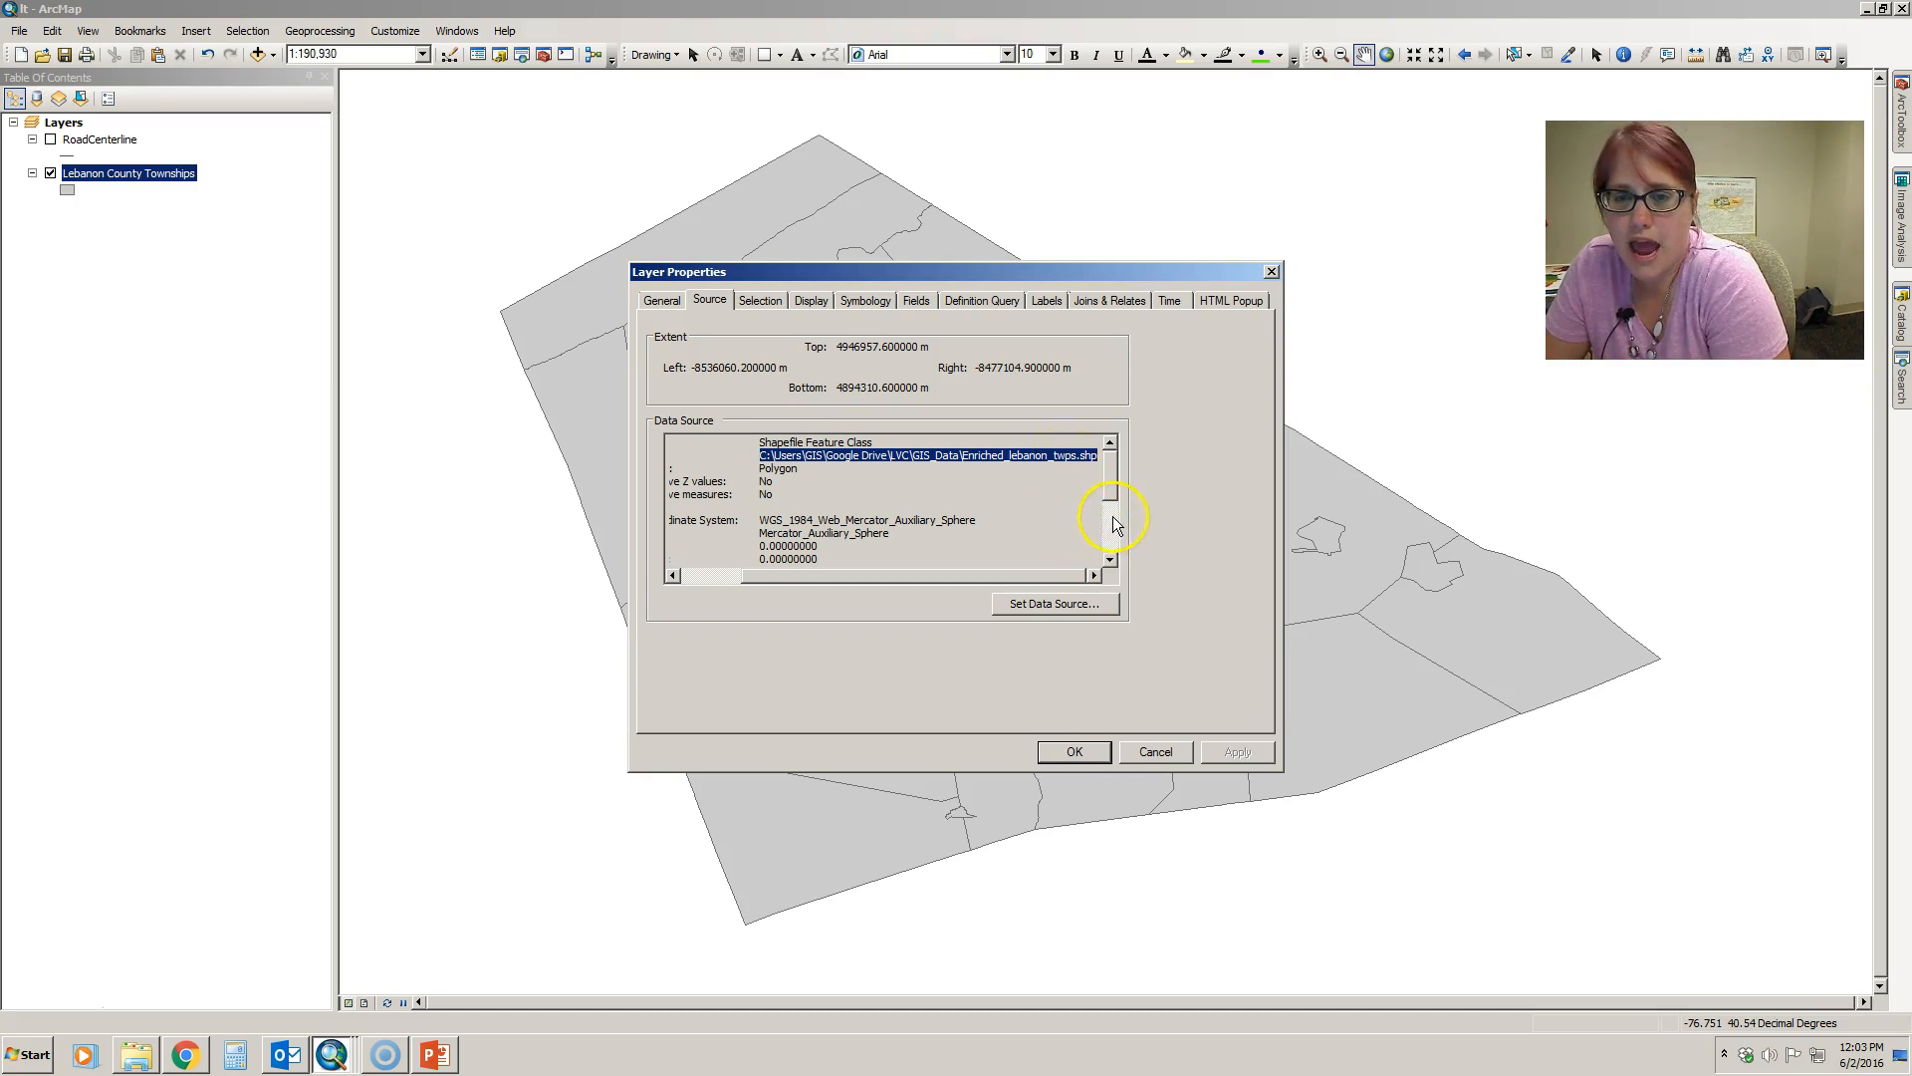
drag(1114, 493, 1111, 513)
drag(852, 576, 773, 566)
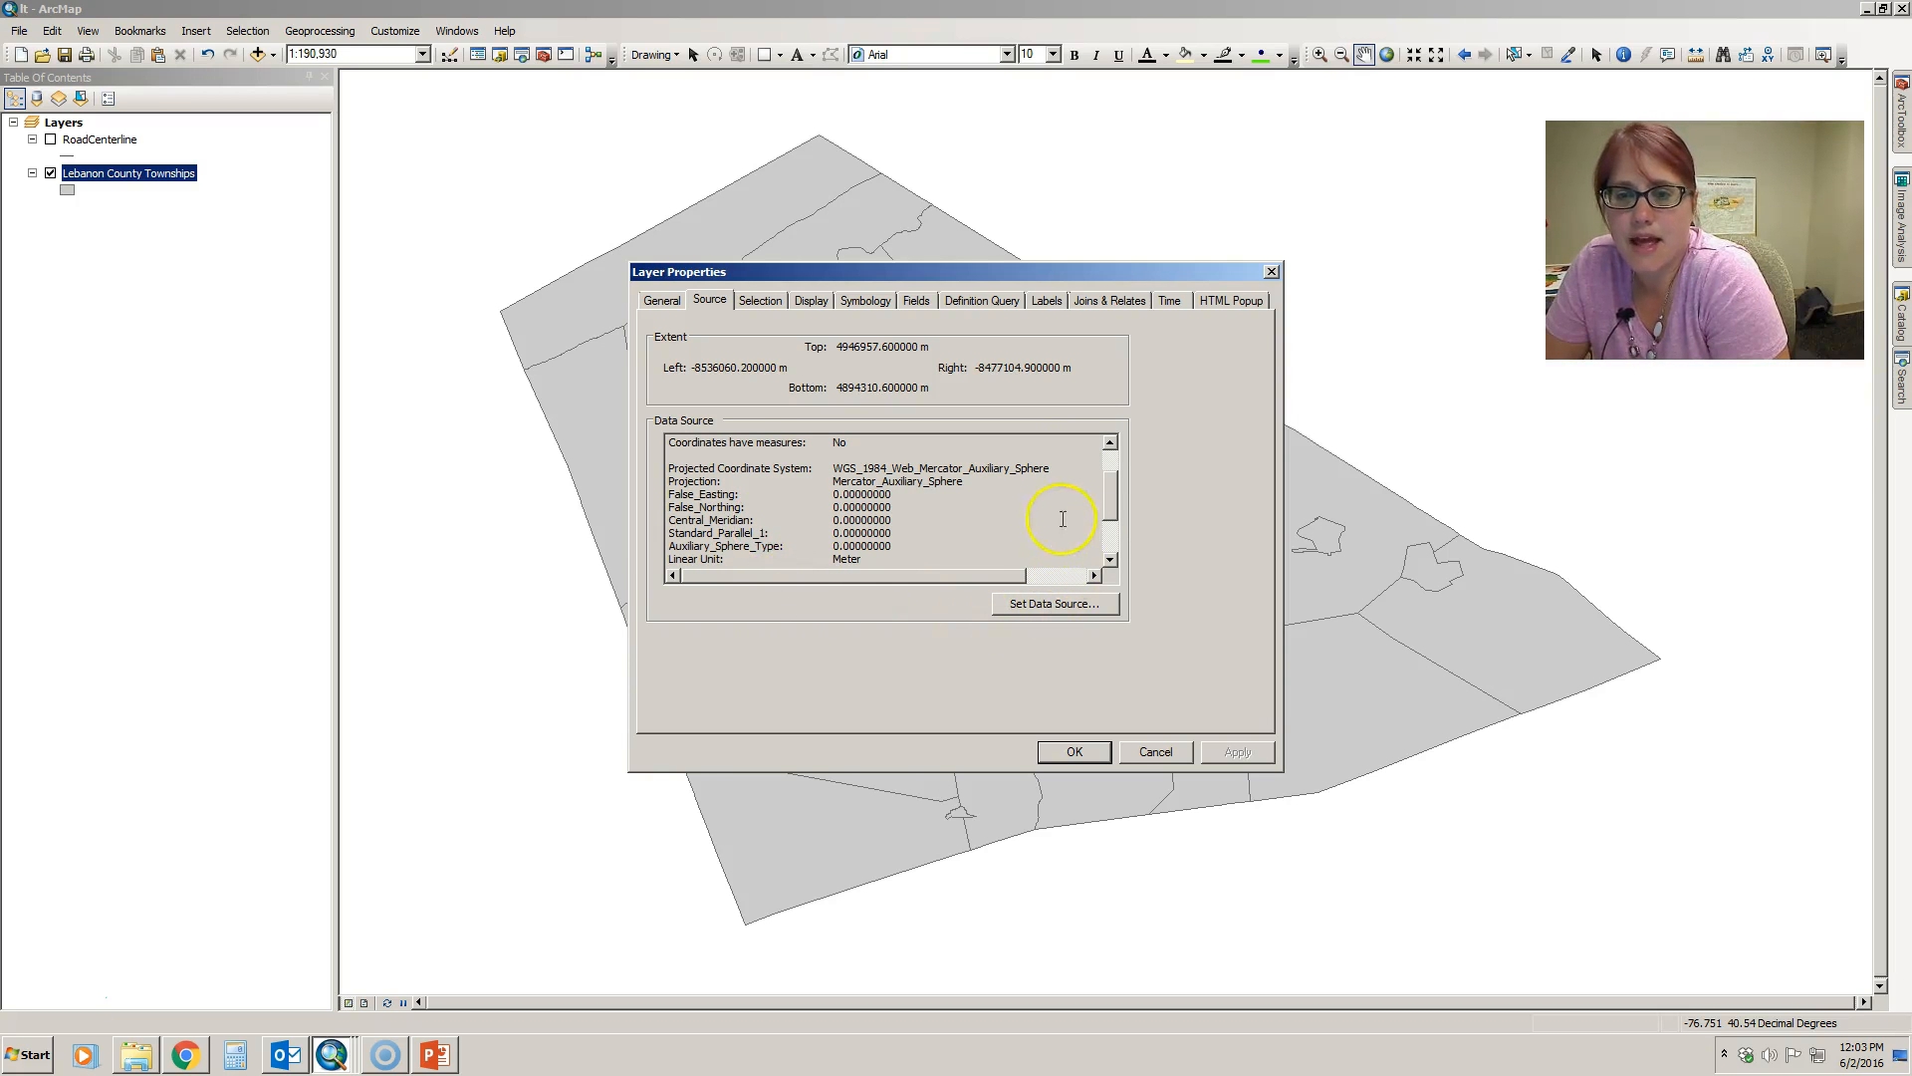
drag(1108, 510, 1104, 456)
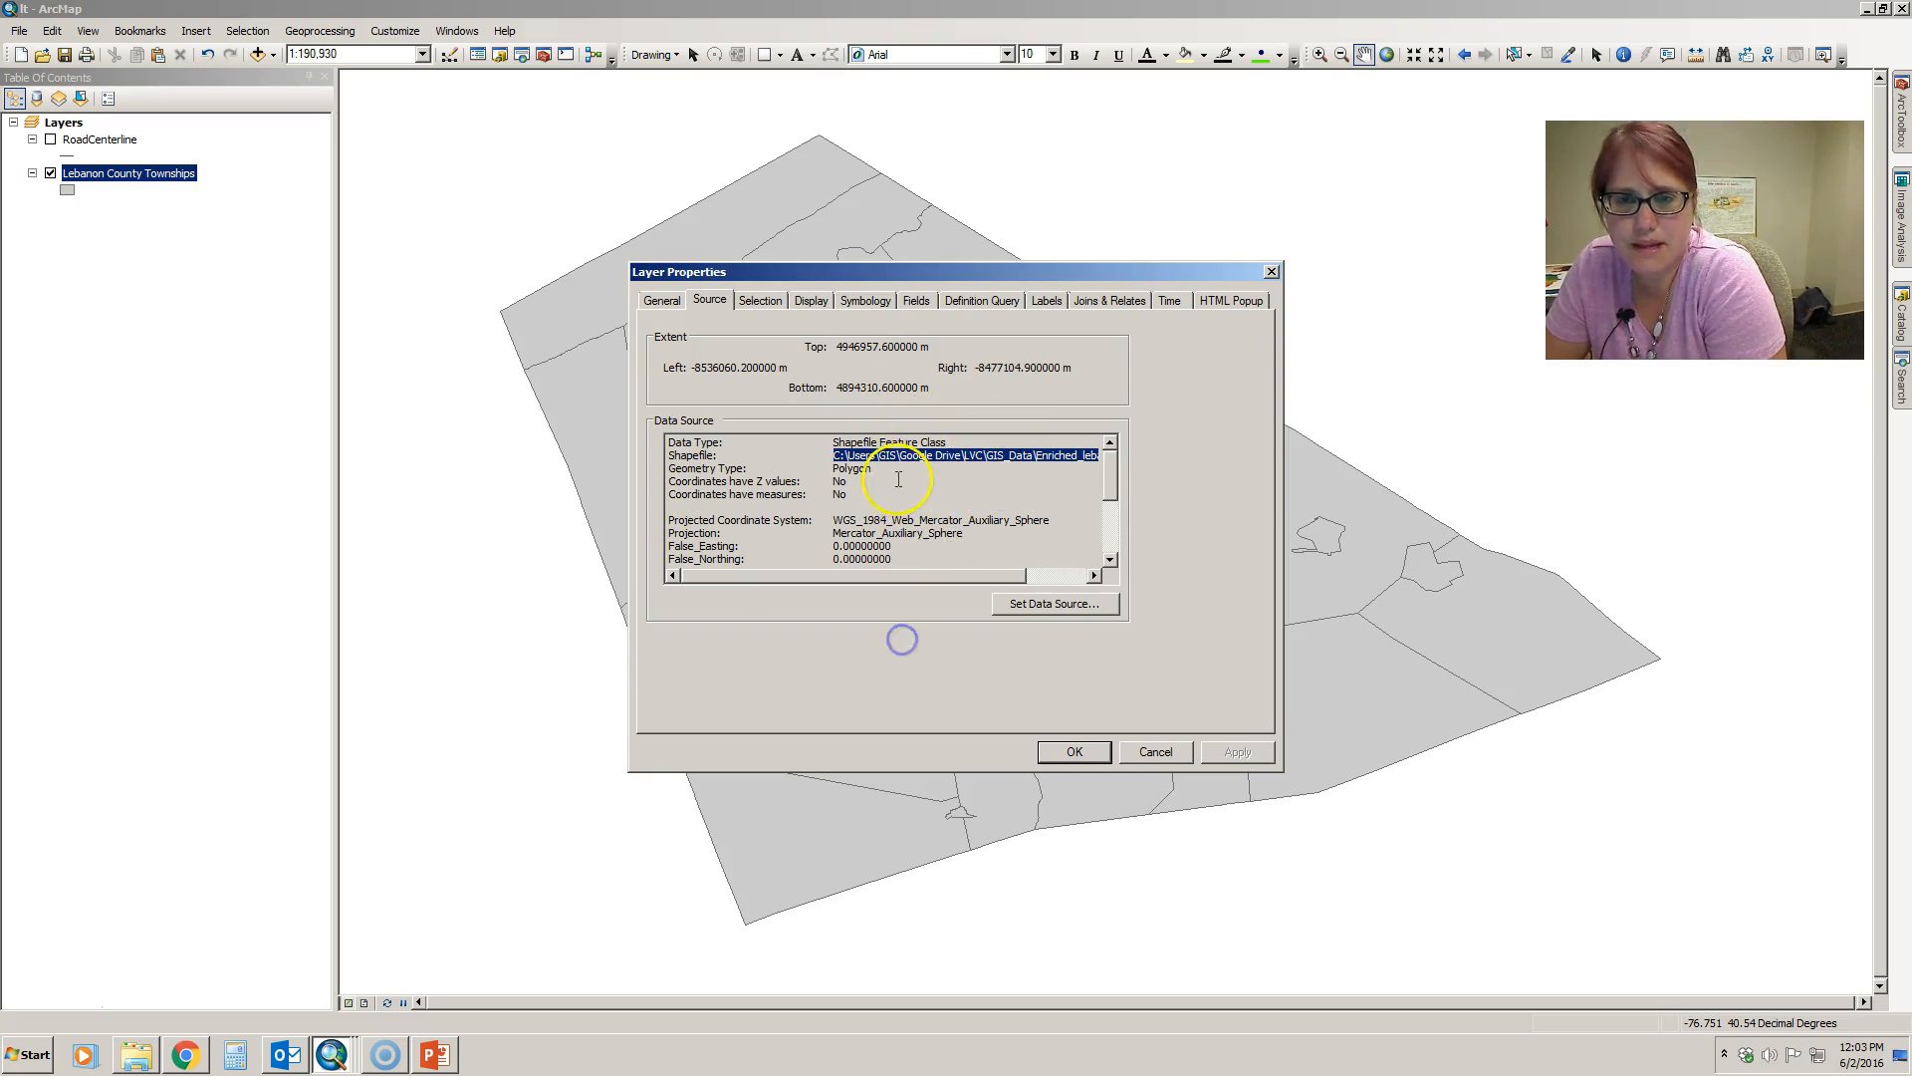
- Set the Lebanon County Townships symbology to graduated colors based on the TOTPOP_CY field
click(874, 299)
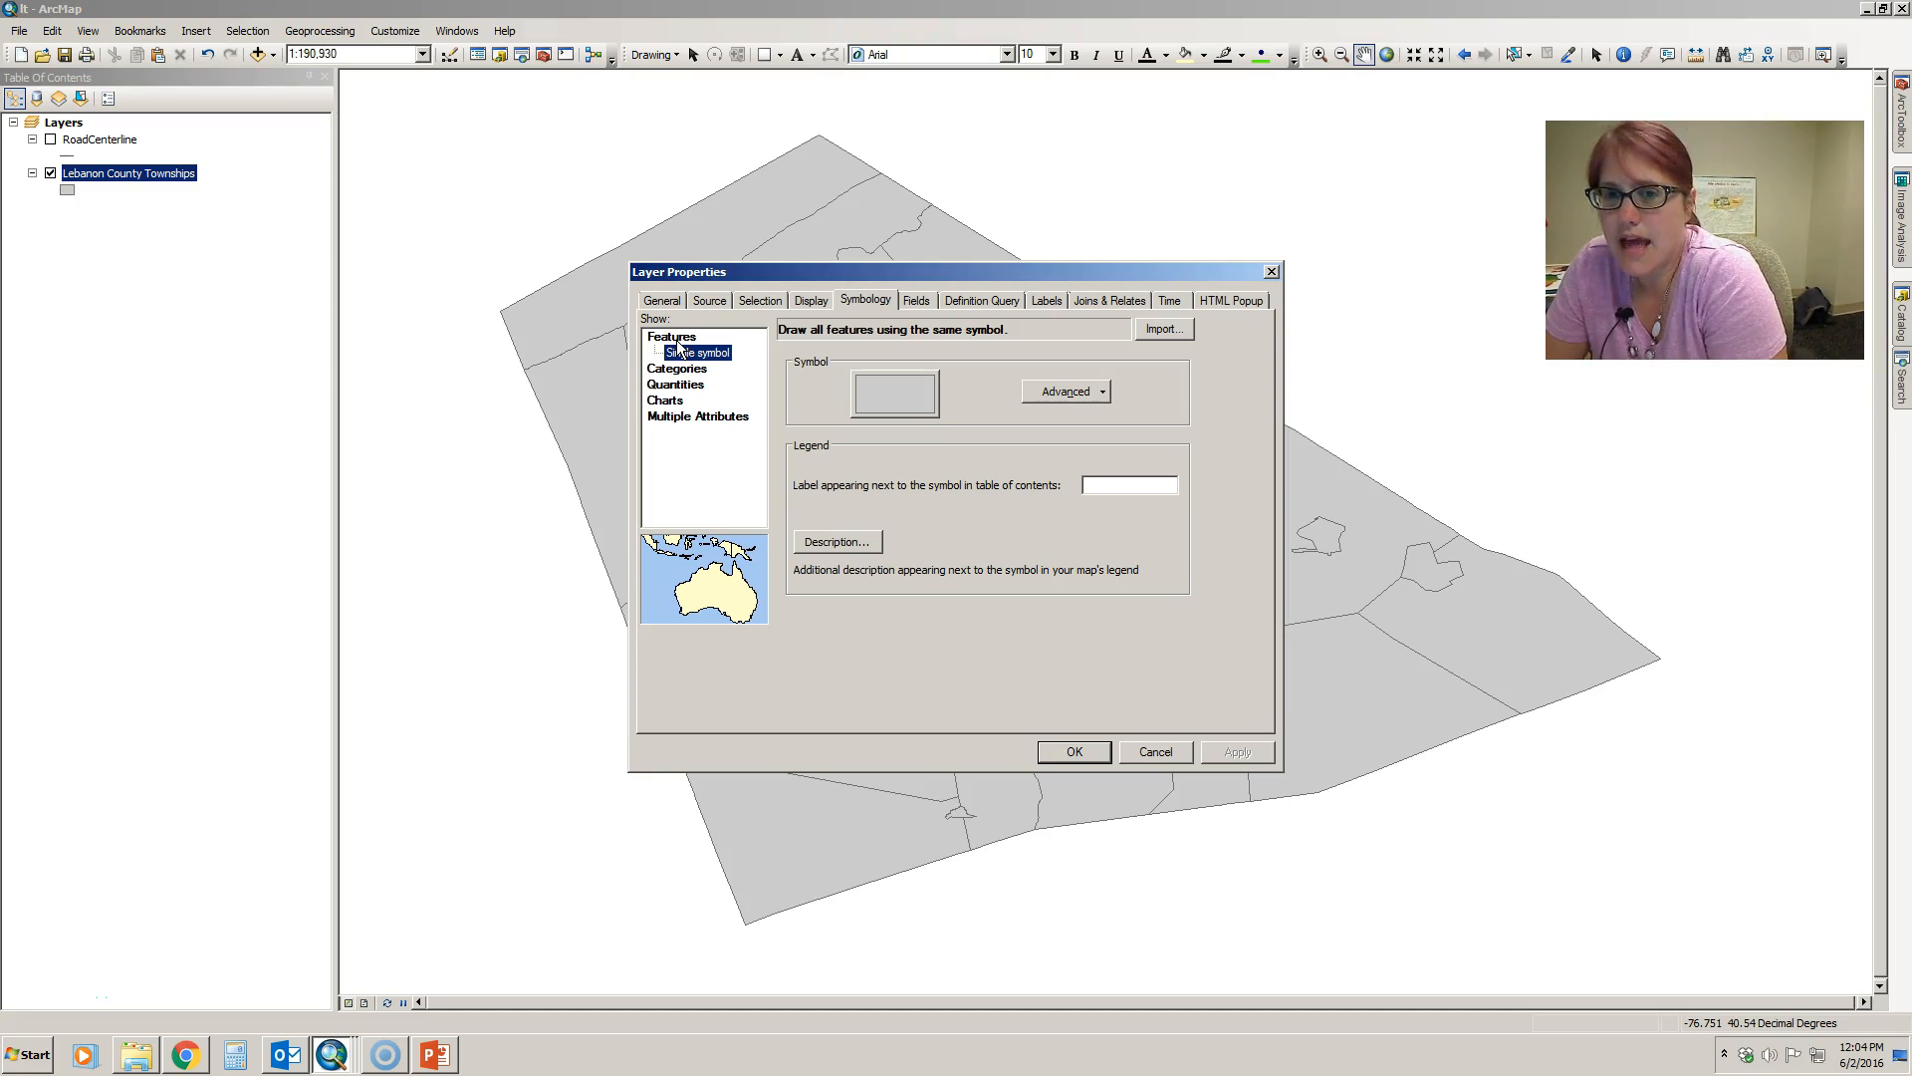
drag(893, 272, 1296, 725)
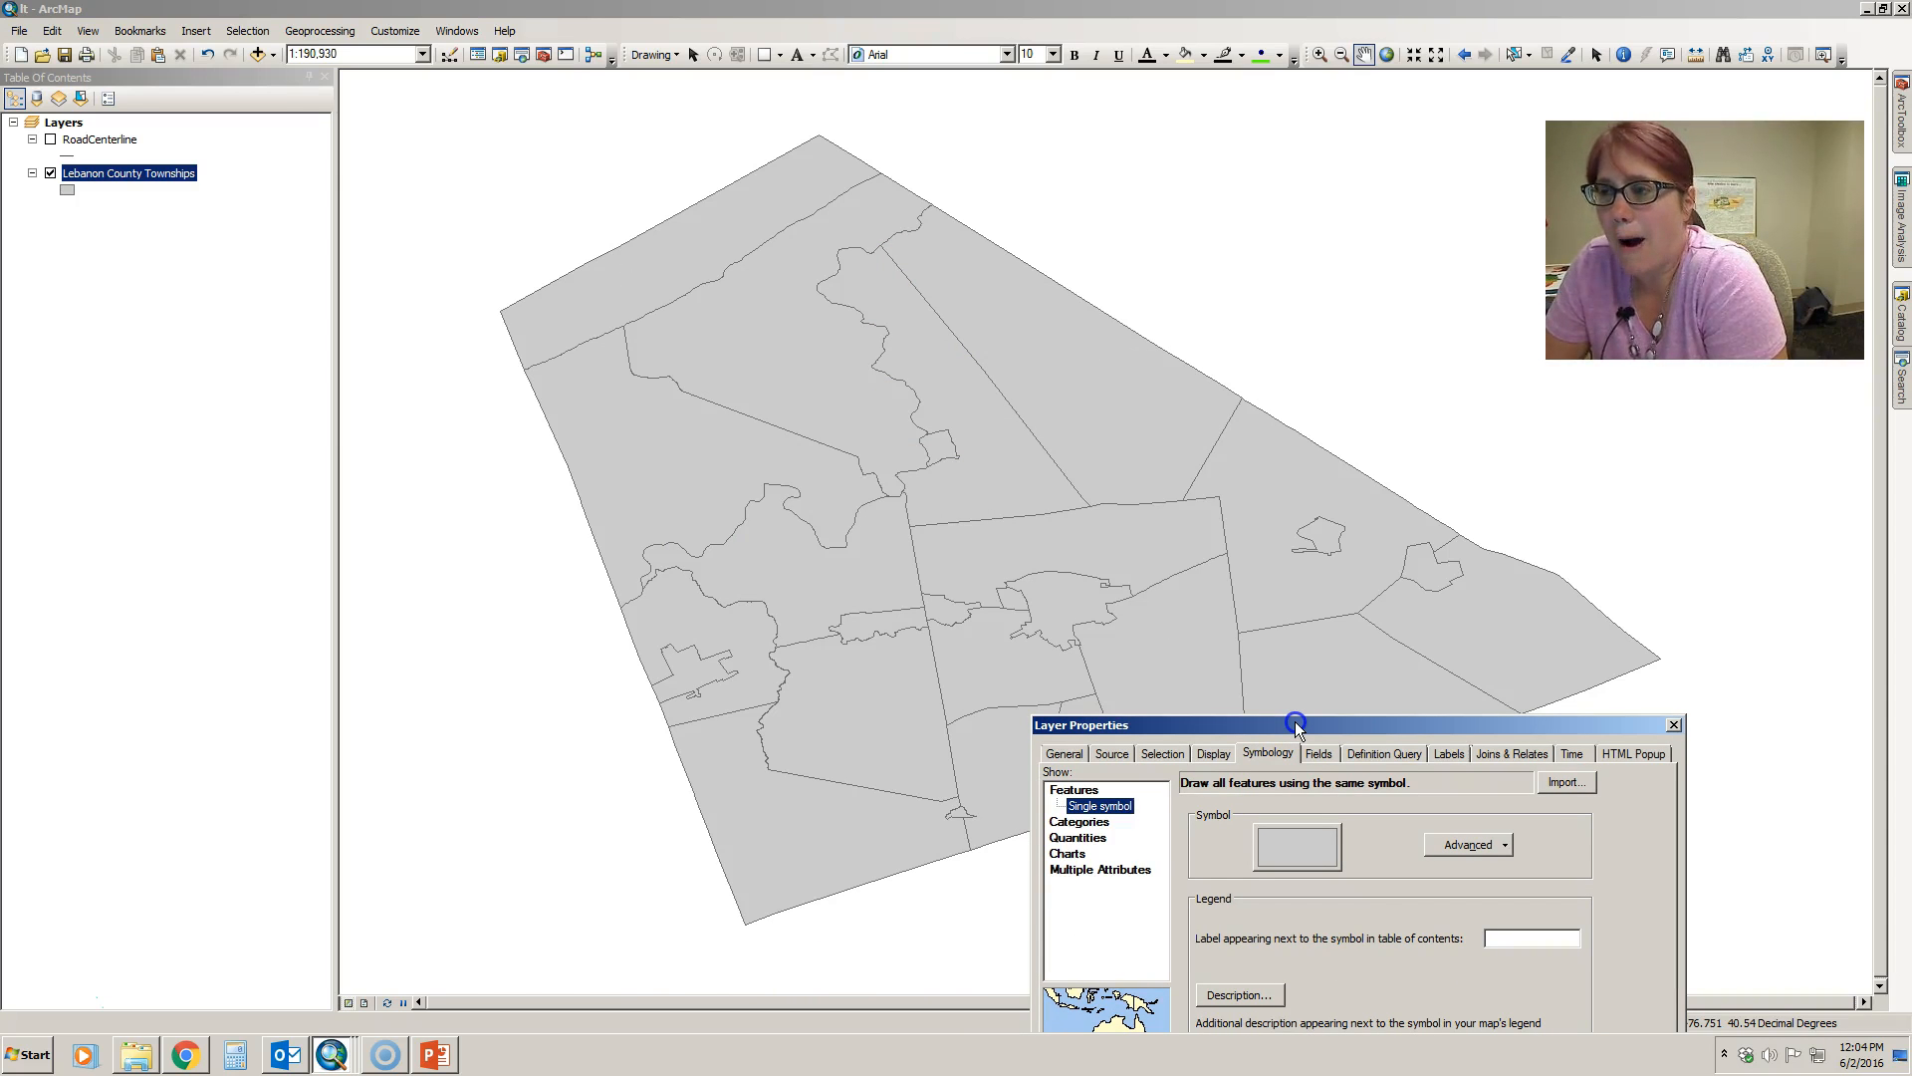
drag(1295, 726, 1036, 247)
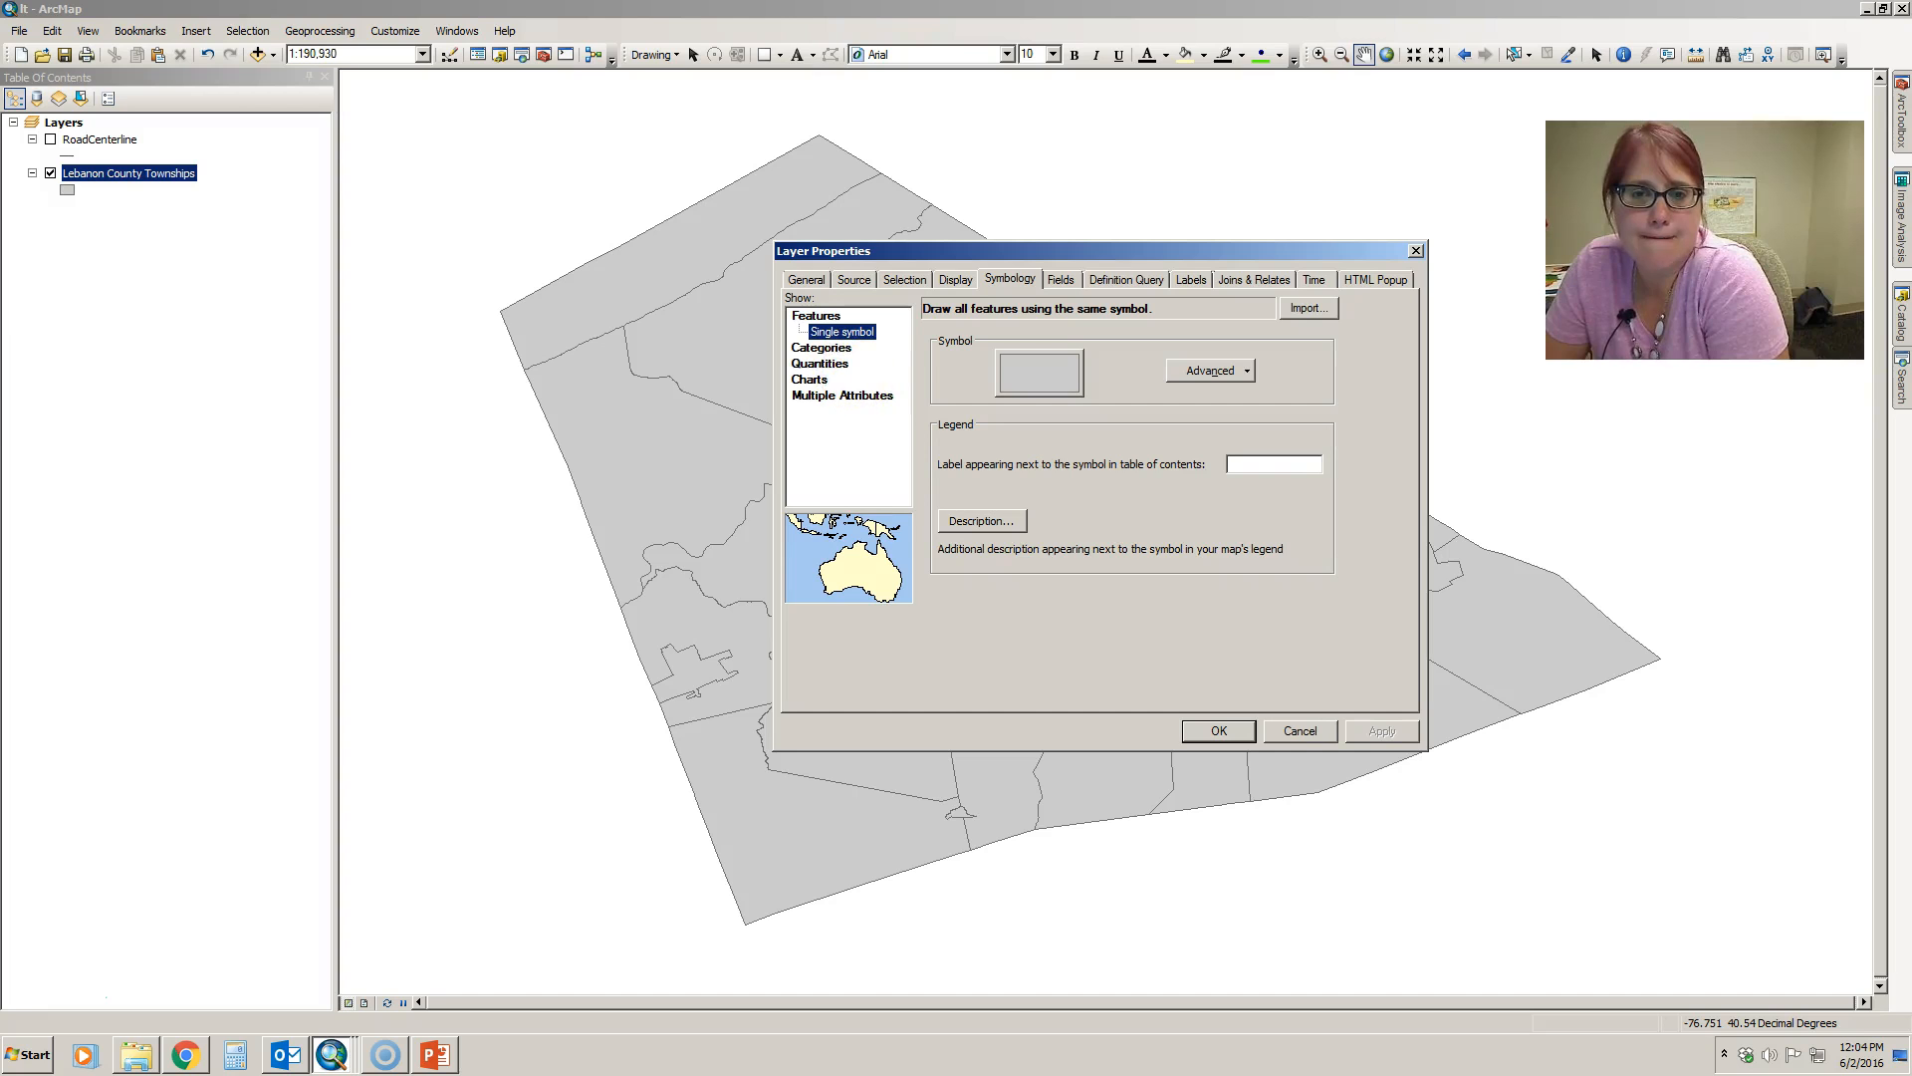
click(834, 365)
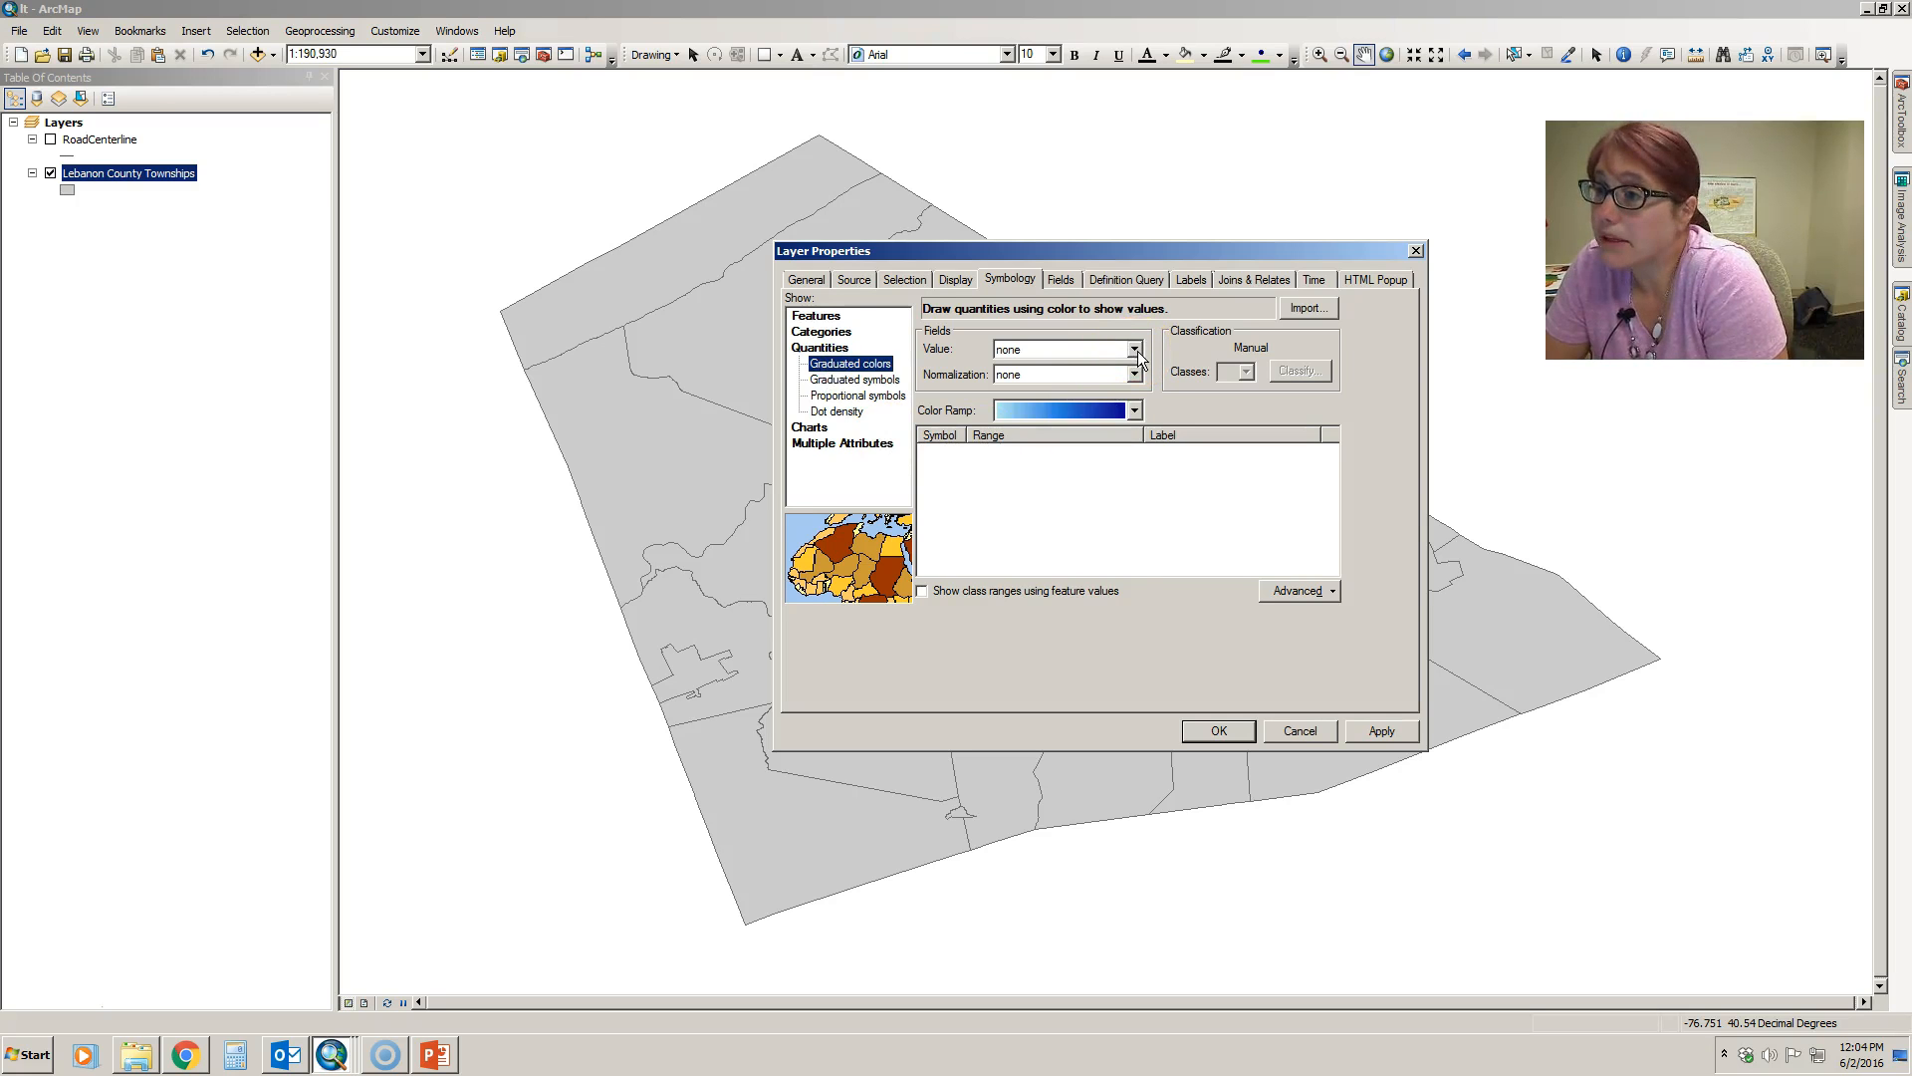
click(1137, 351)
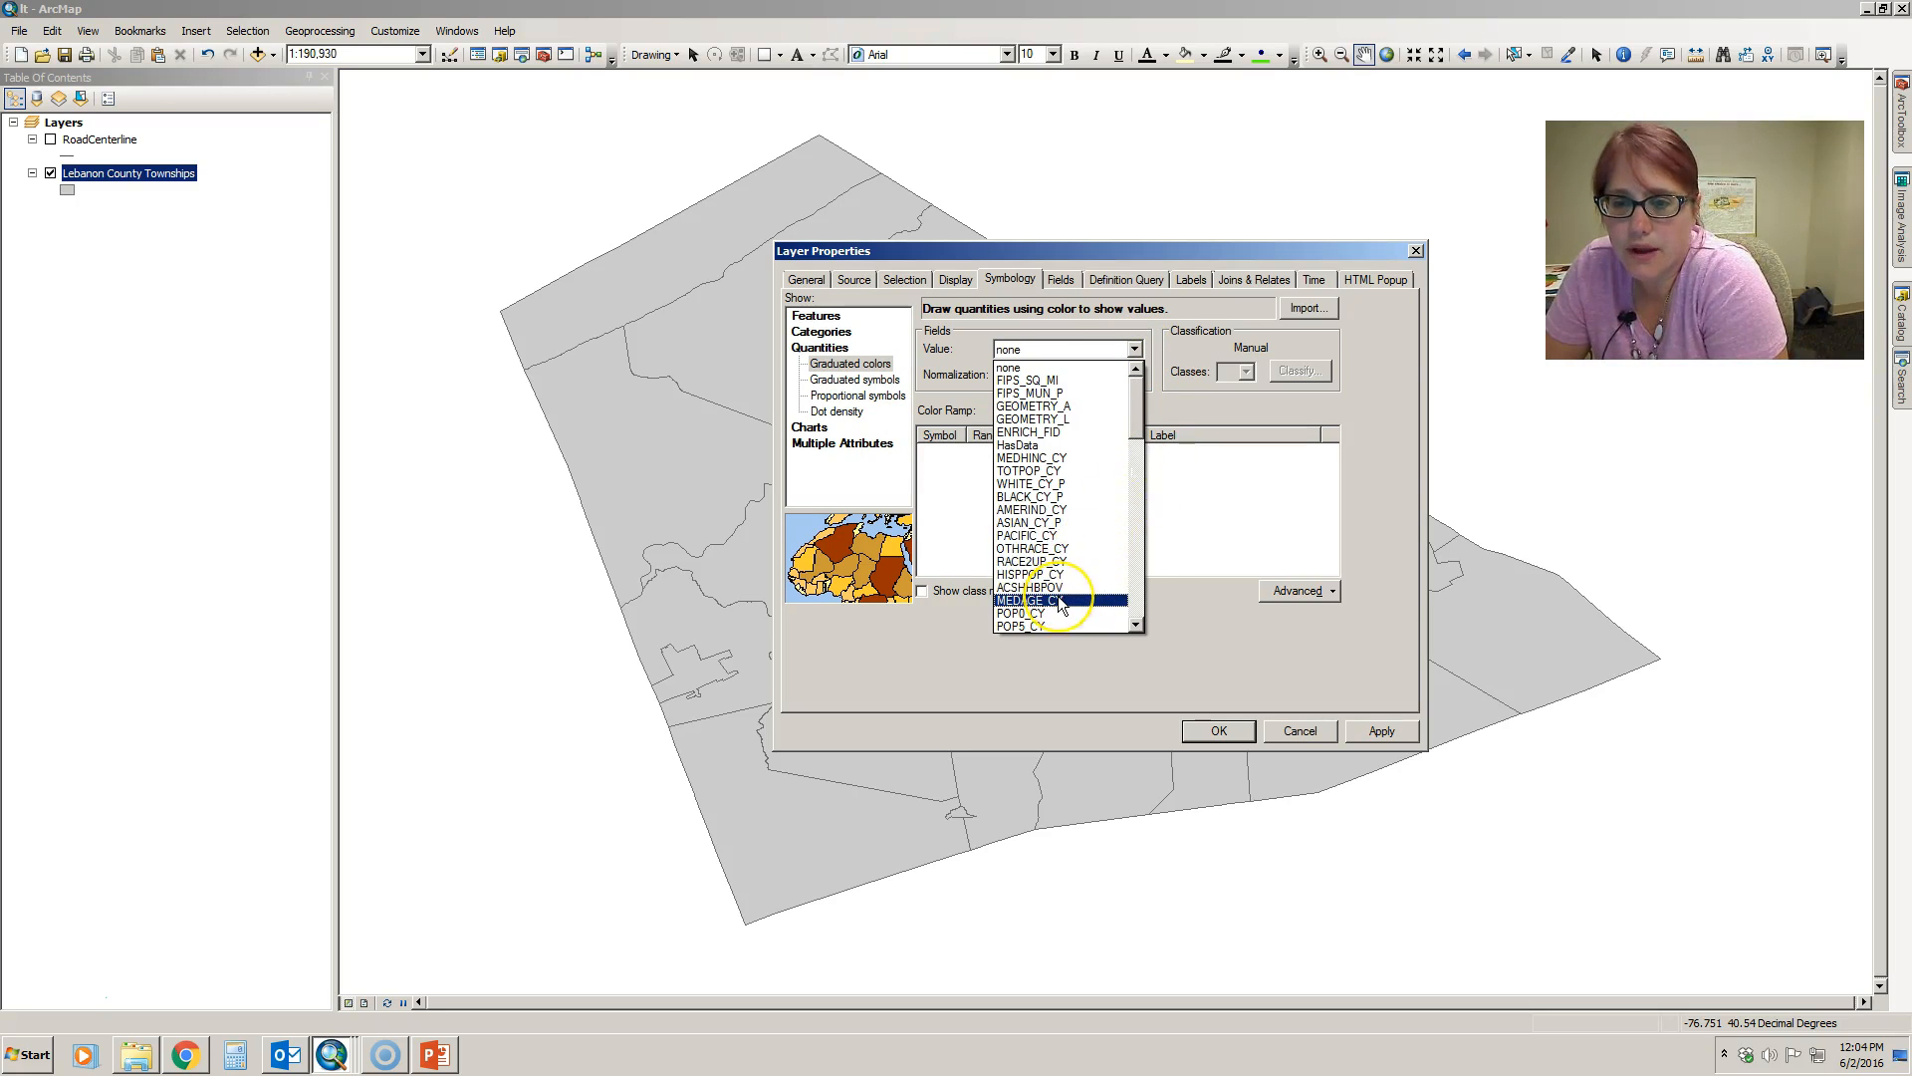
click(1035, 470)
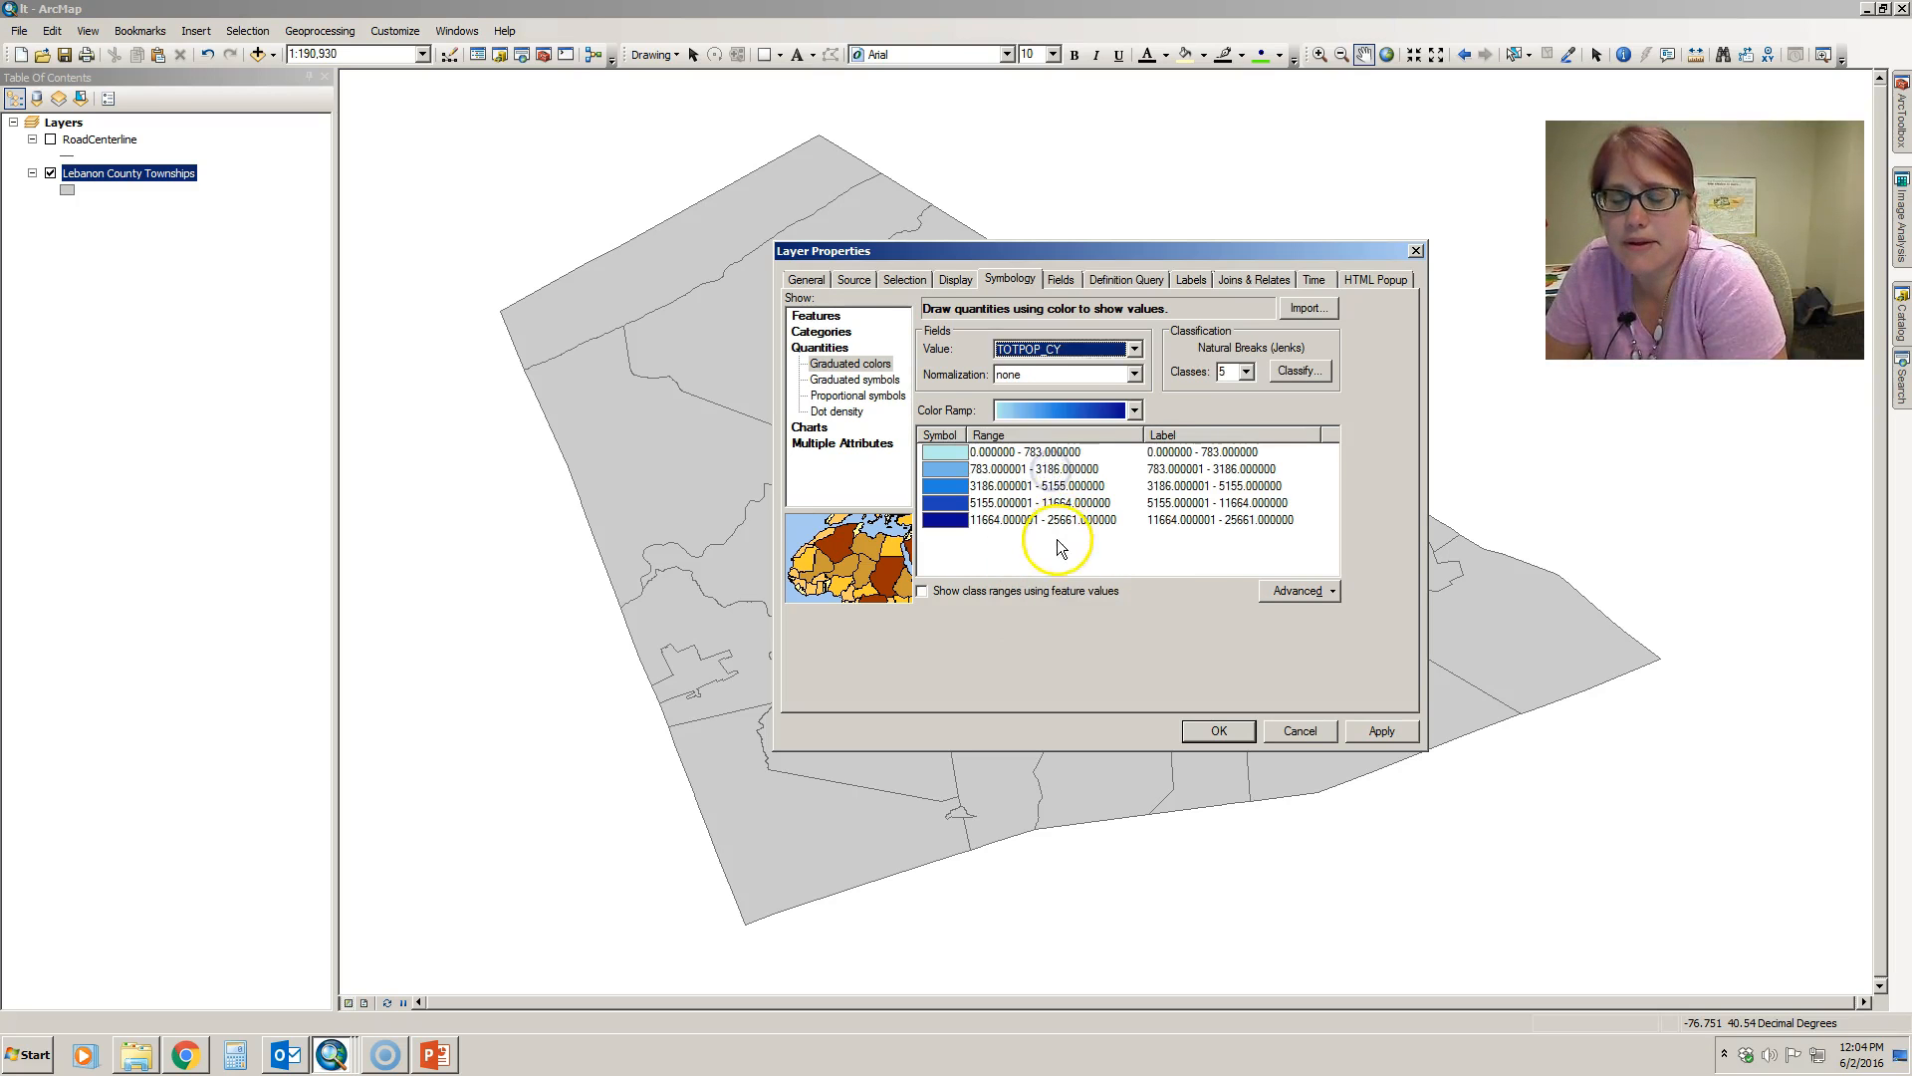
- Format the class labels as numeric values with 0 decimal places
right_click(1190, 432)
click(1205, 459)
click(1092, 427)
drag(1092, 427, 1007, 427)
text(0)
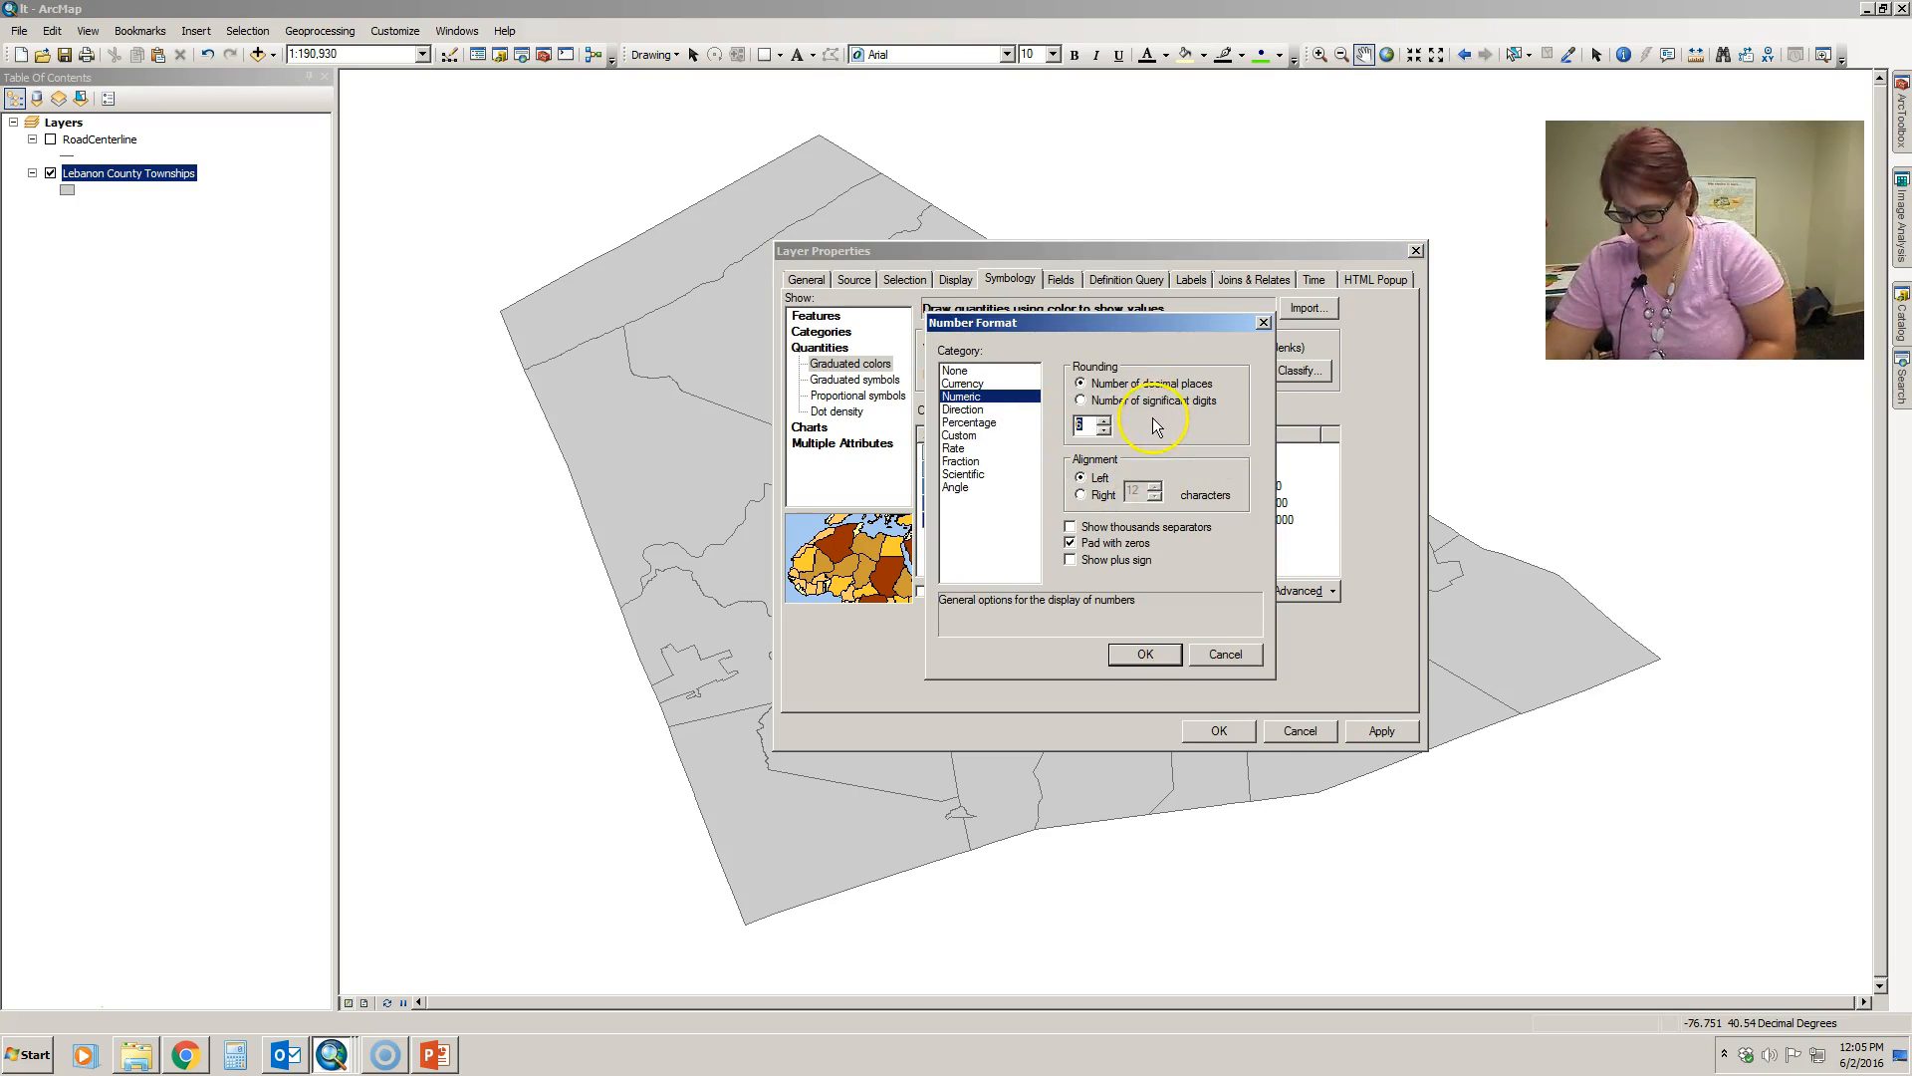
click(1159, 654)
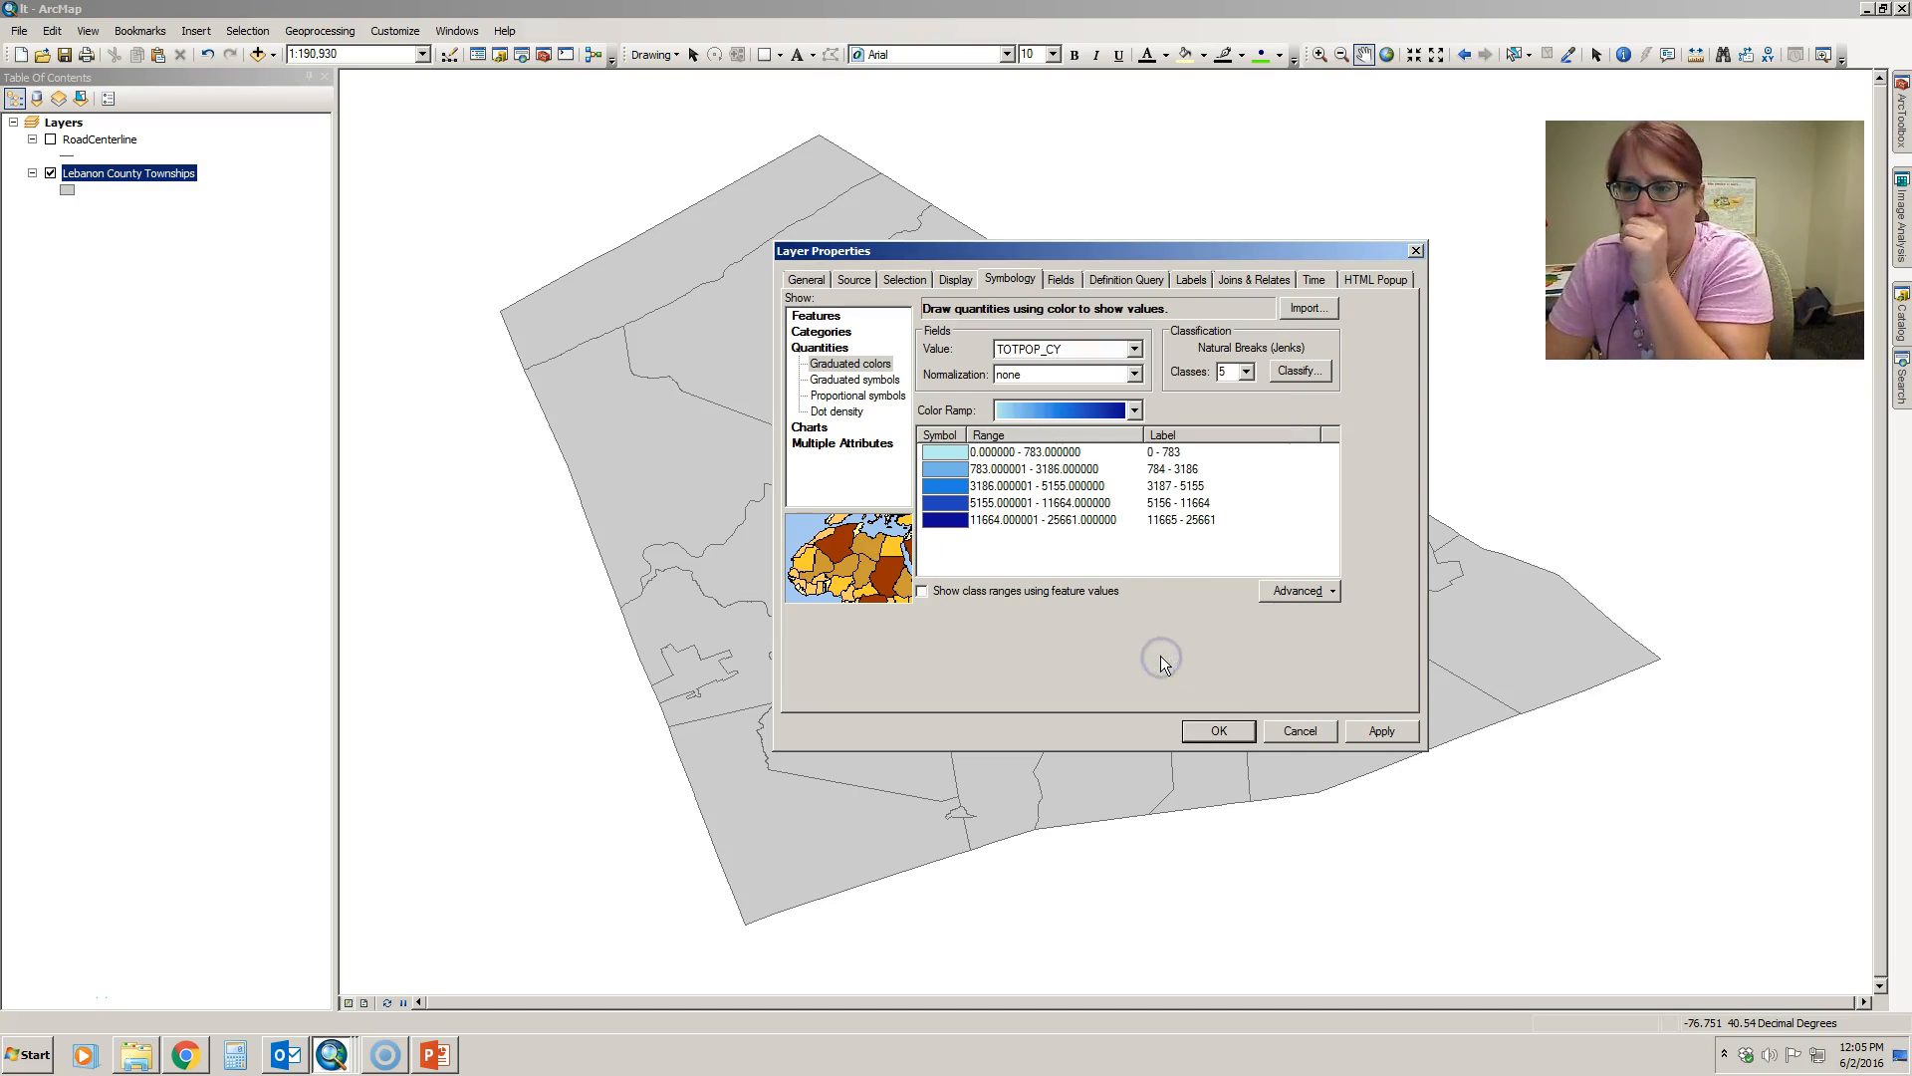
- Apply the graduated color symbology to the township layer and move the properties dialog aside to reveal the map
click(1375, 731)
drag(1190, 249, 369, 695)
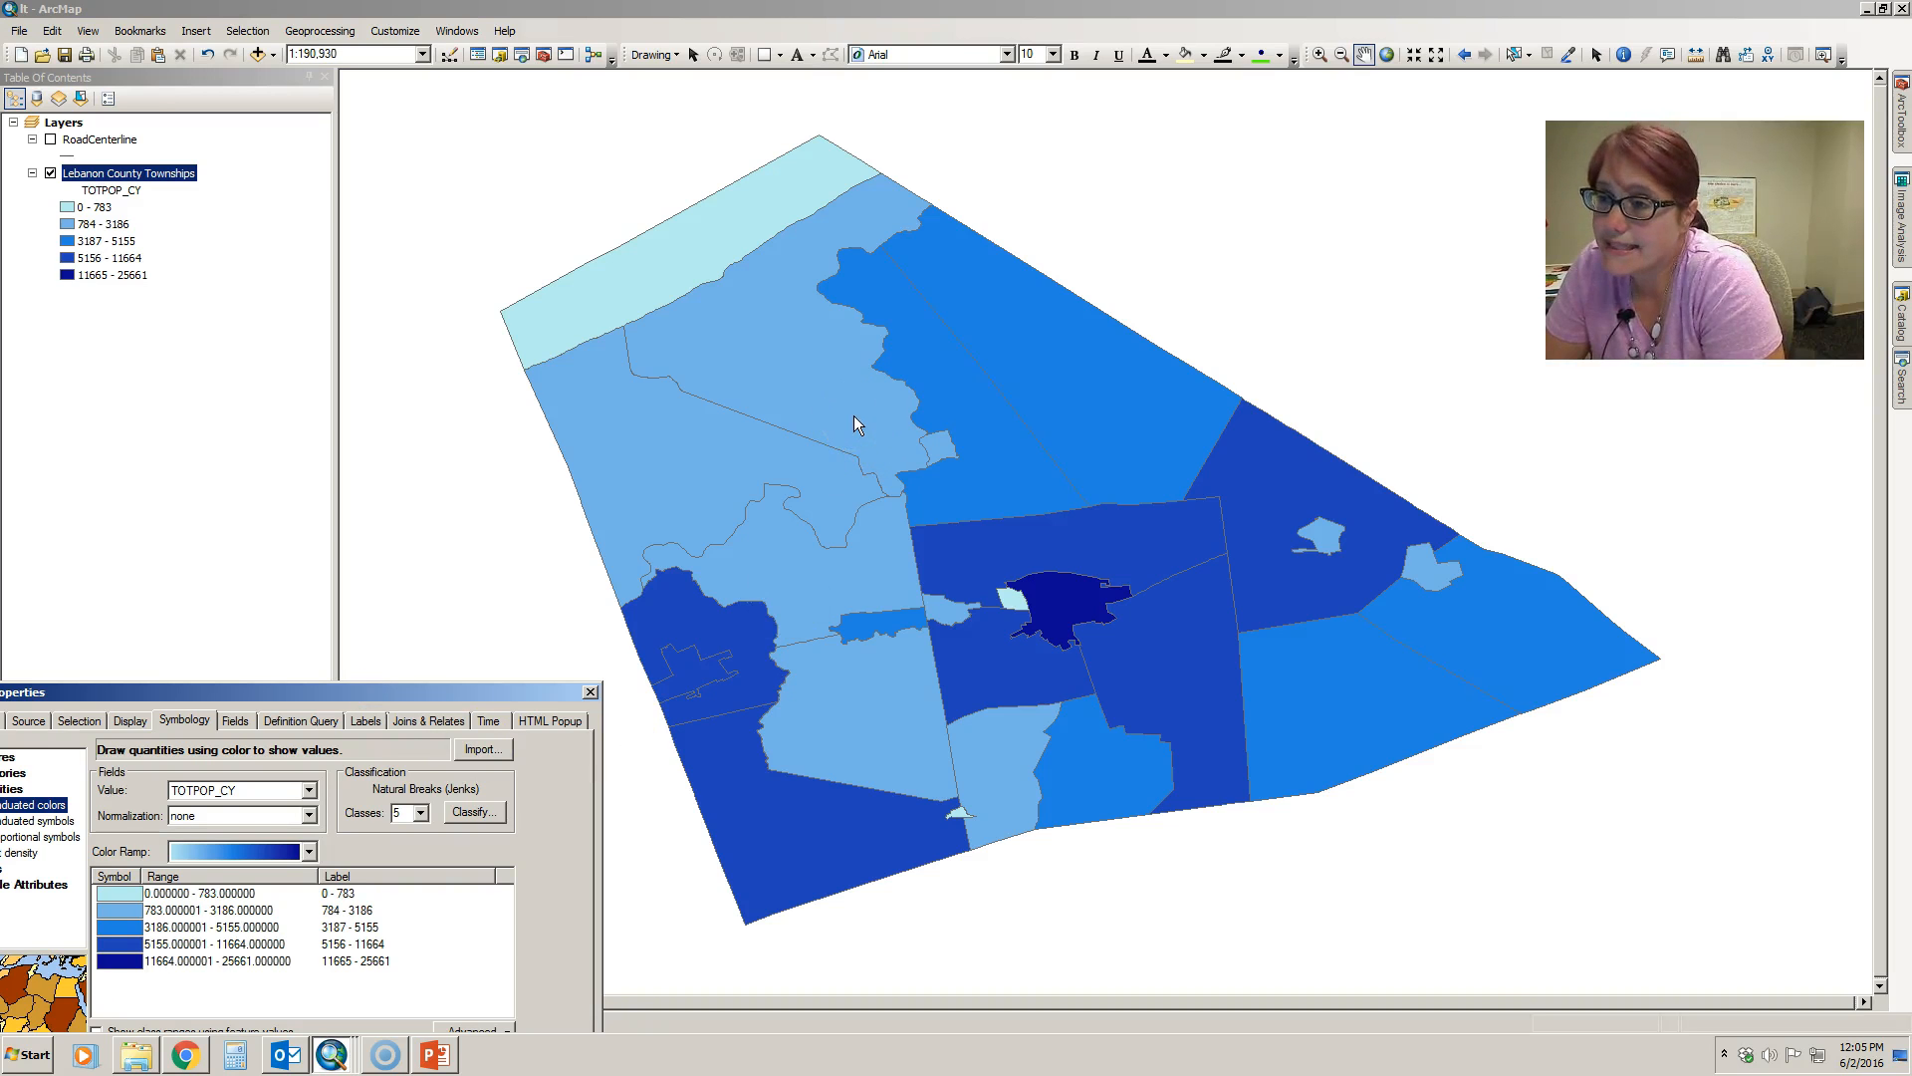
drag(346, 700, 397, 565)
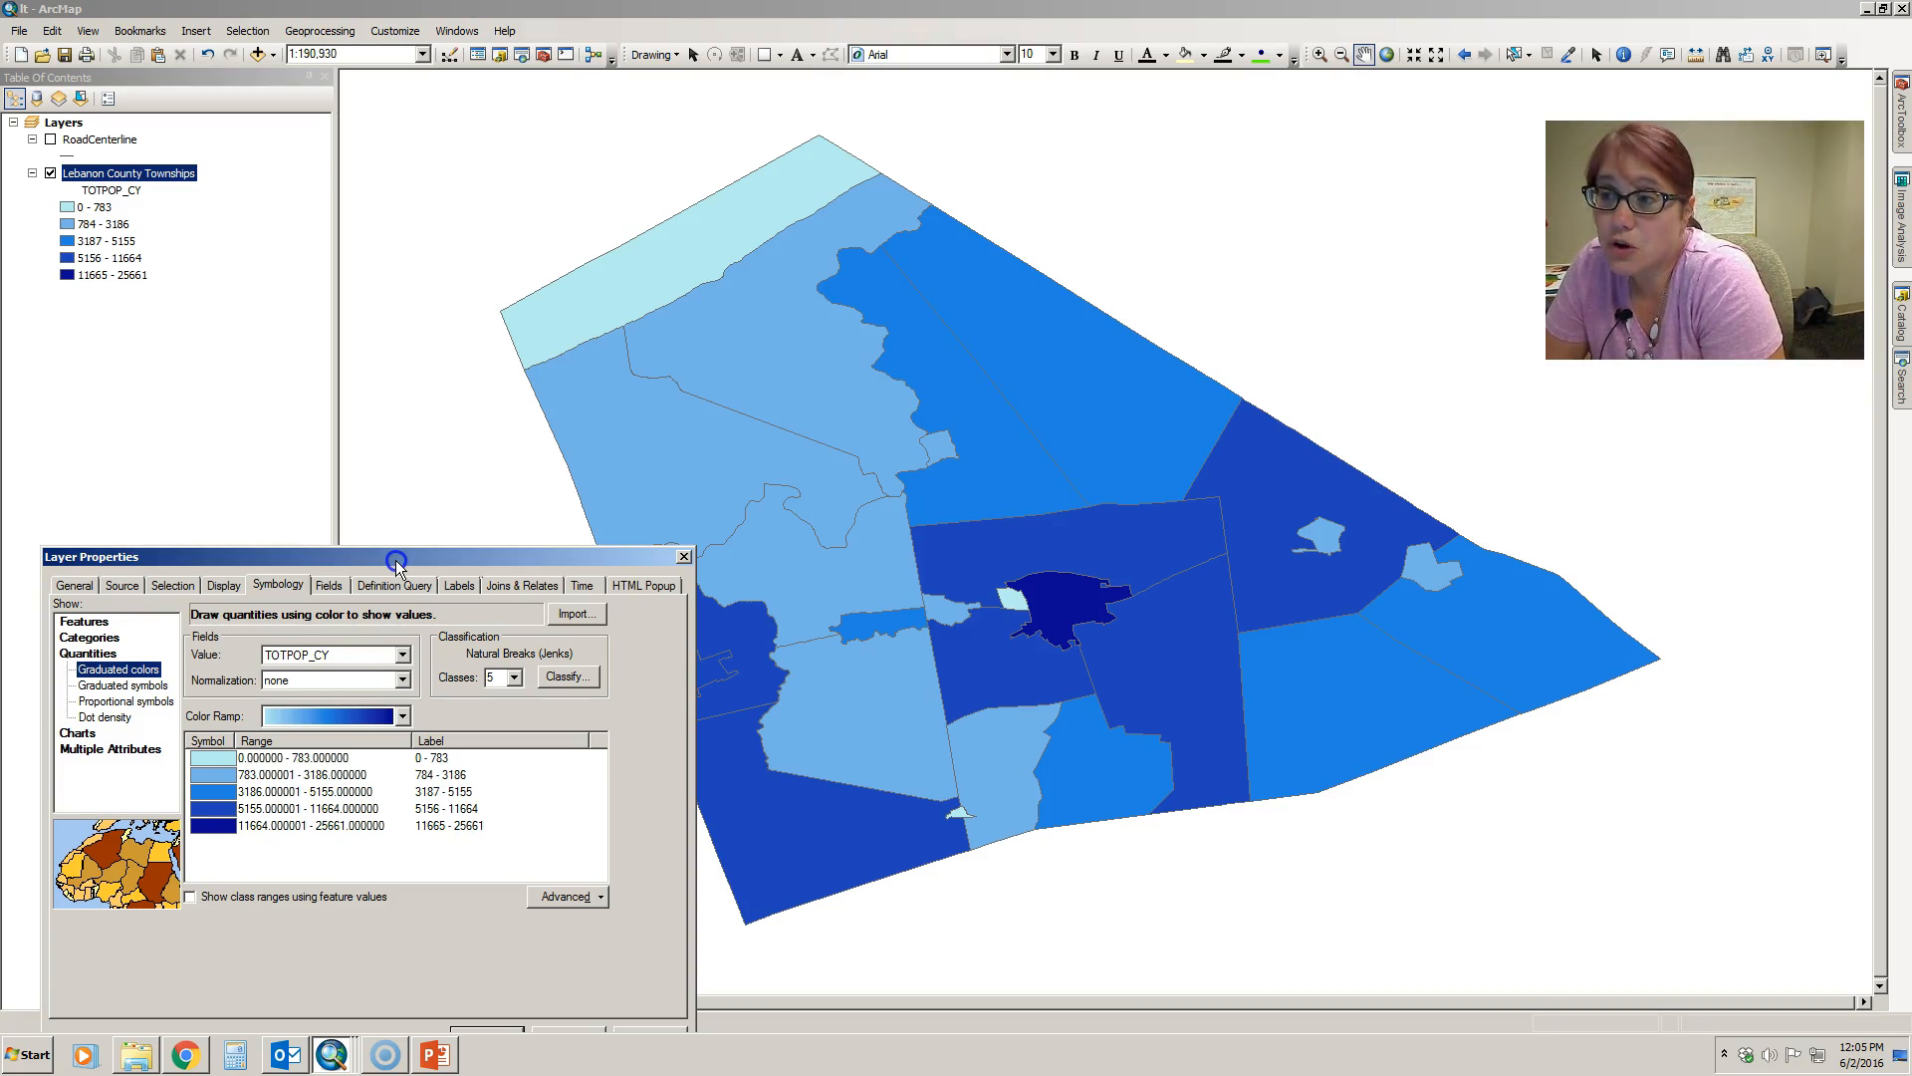
drag(396, 565, 387, 558)
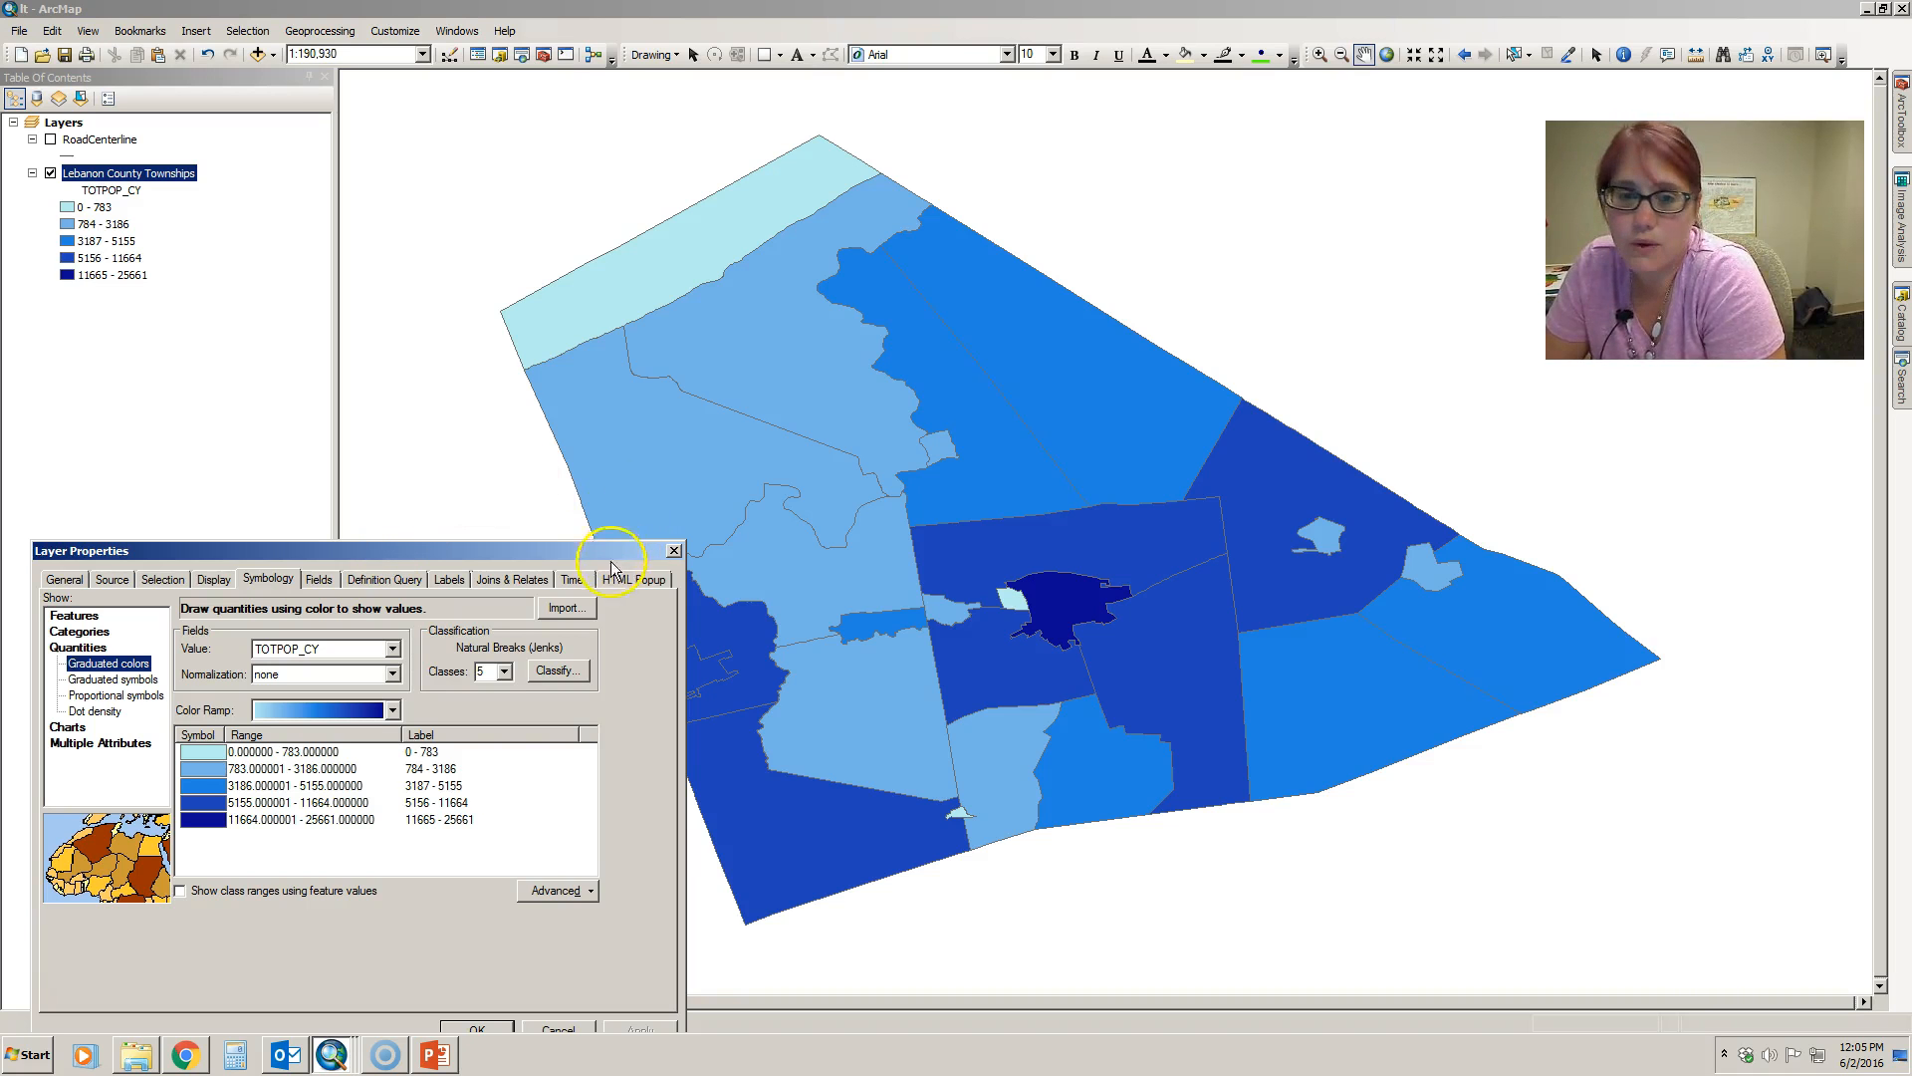
- Accept the layer properties and turn on feature labels for the Lebanon County Townships layer
drag(573, 556, 1307, 370)
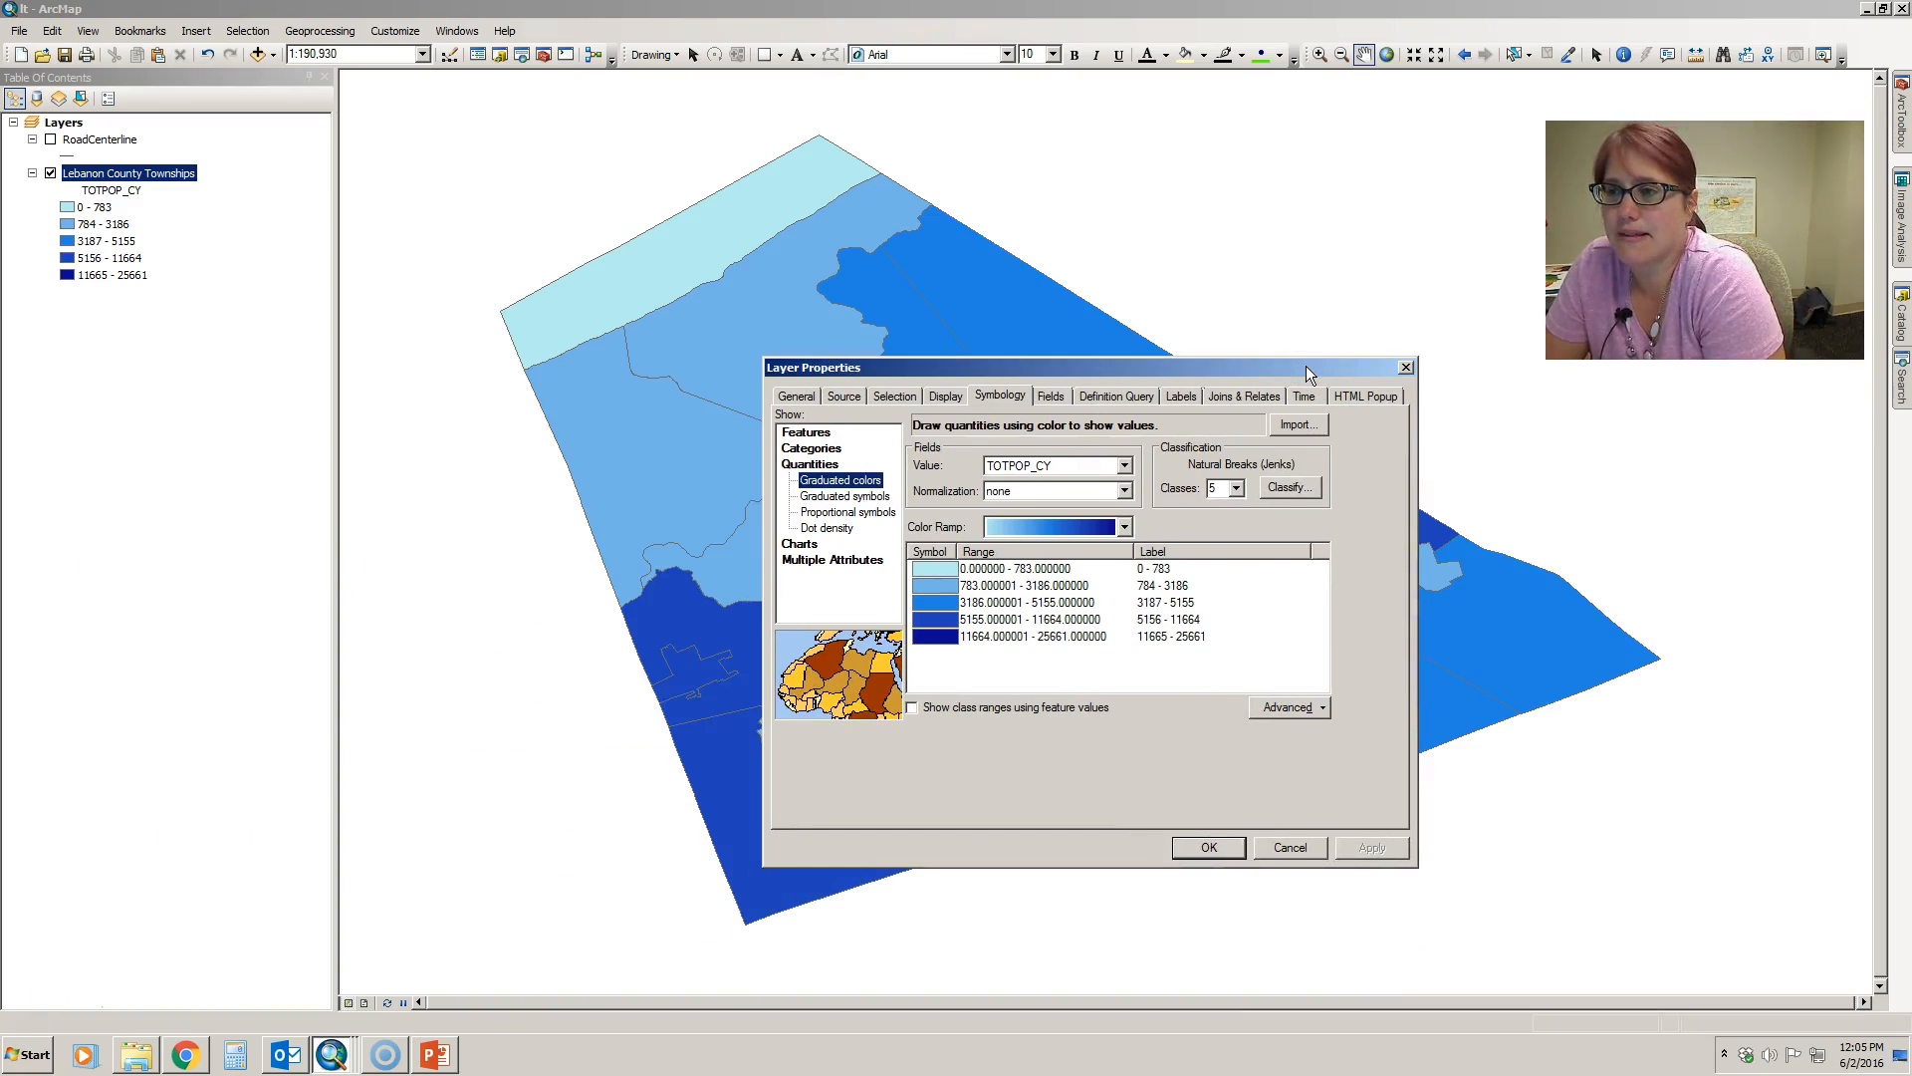
click(1221, 848)
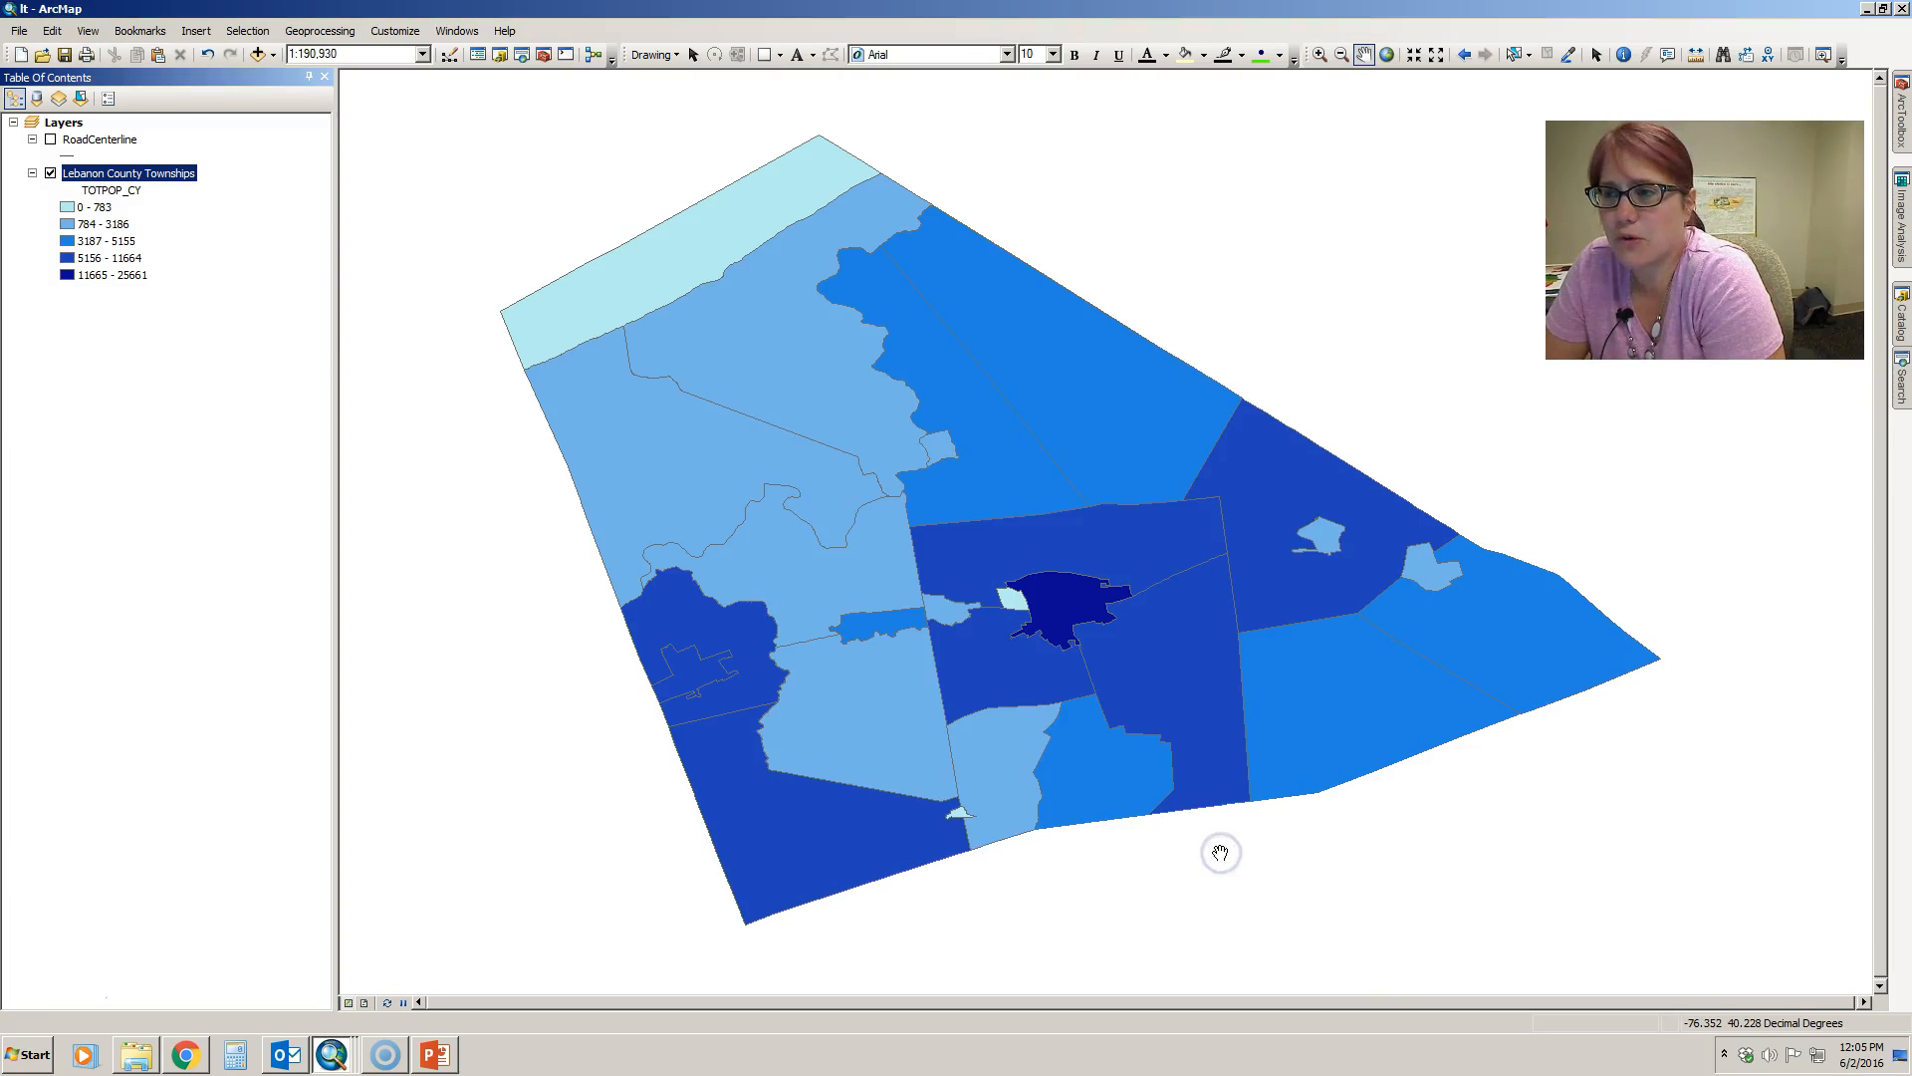
right_click(187, 171)
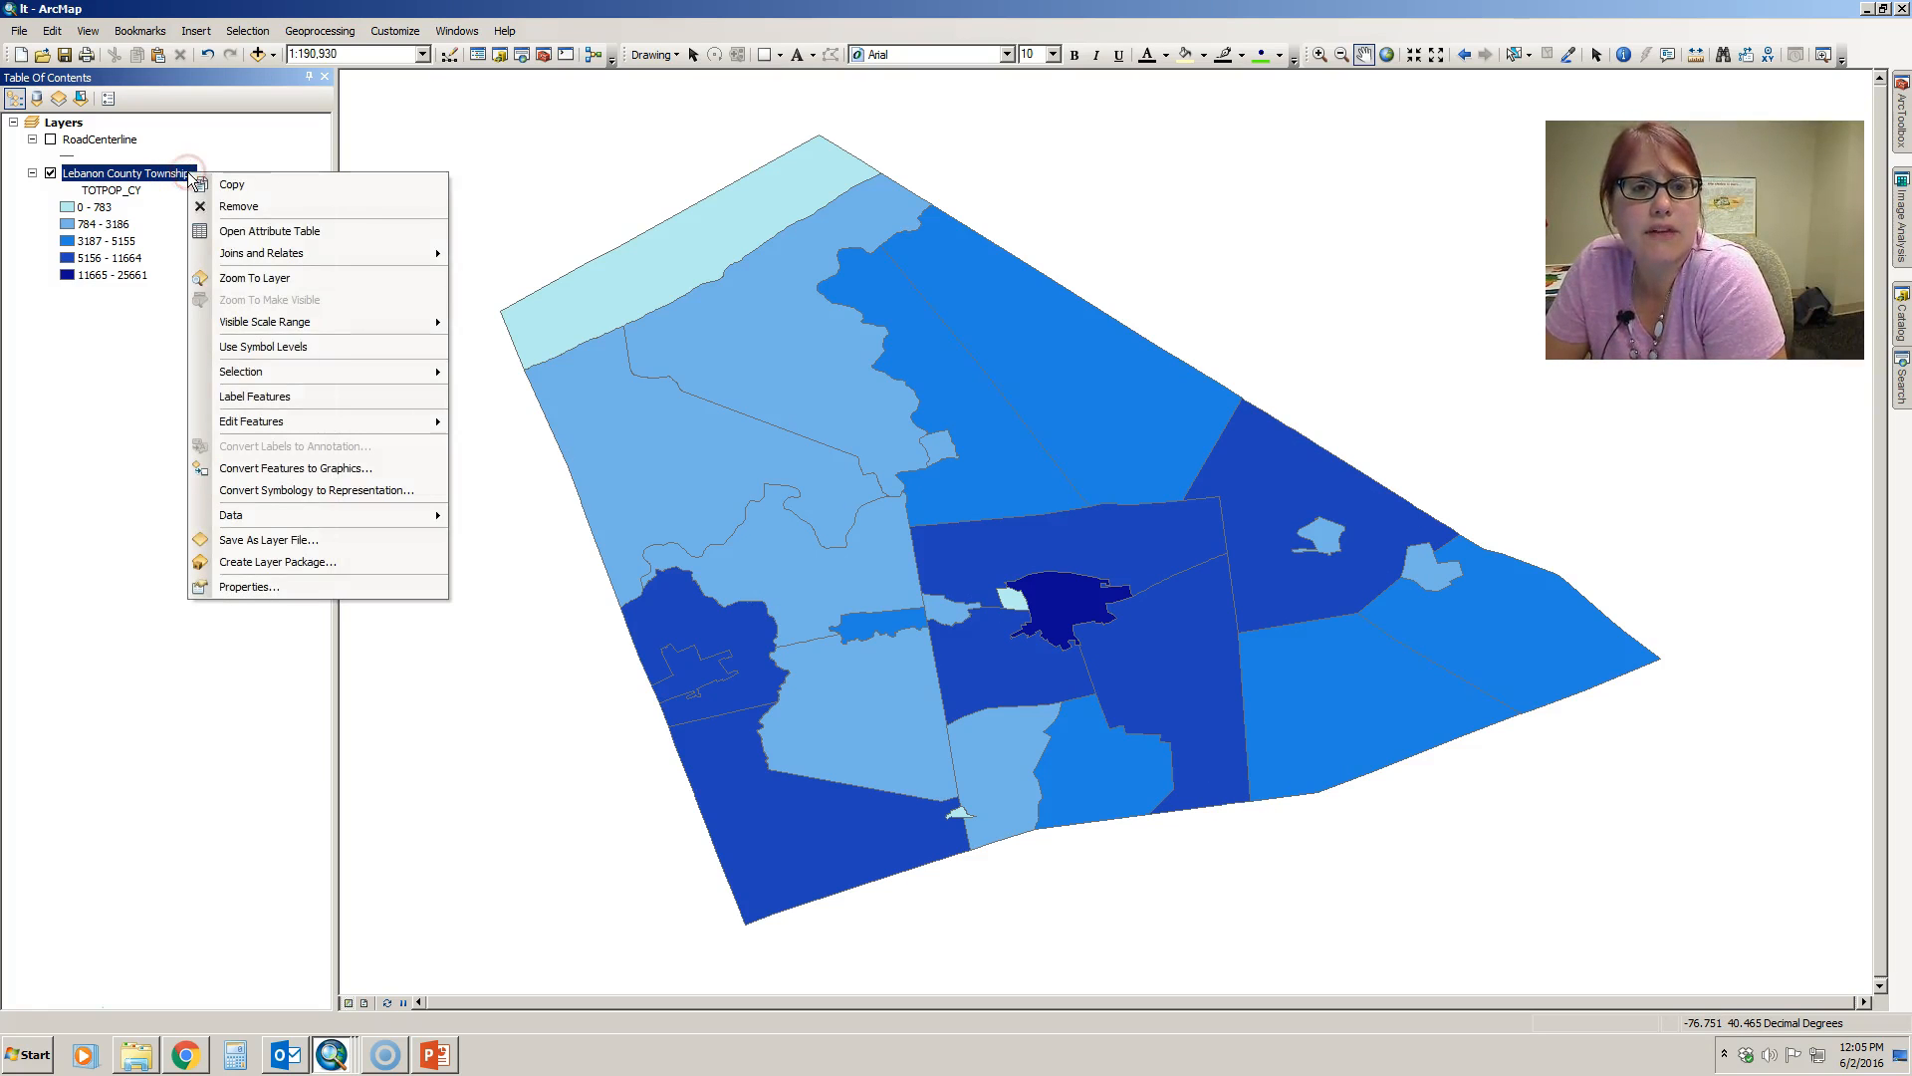
click(261, 398)
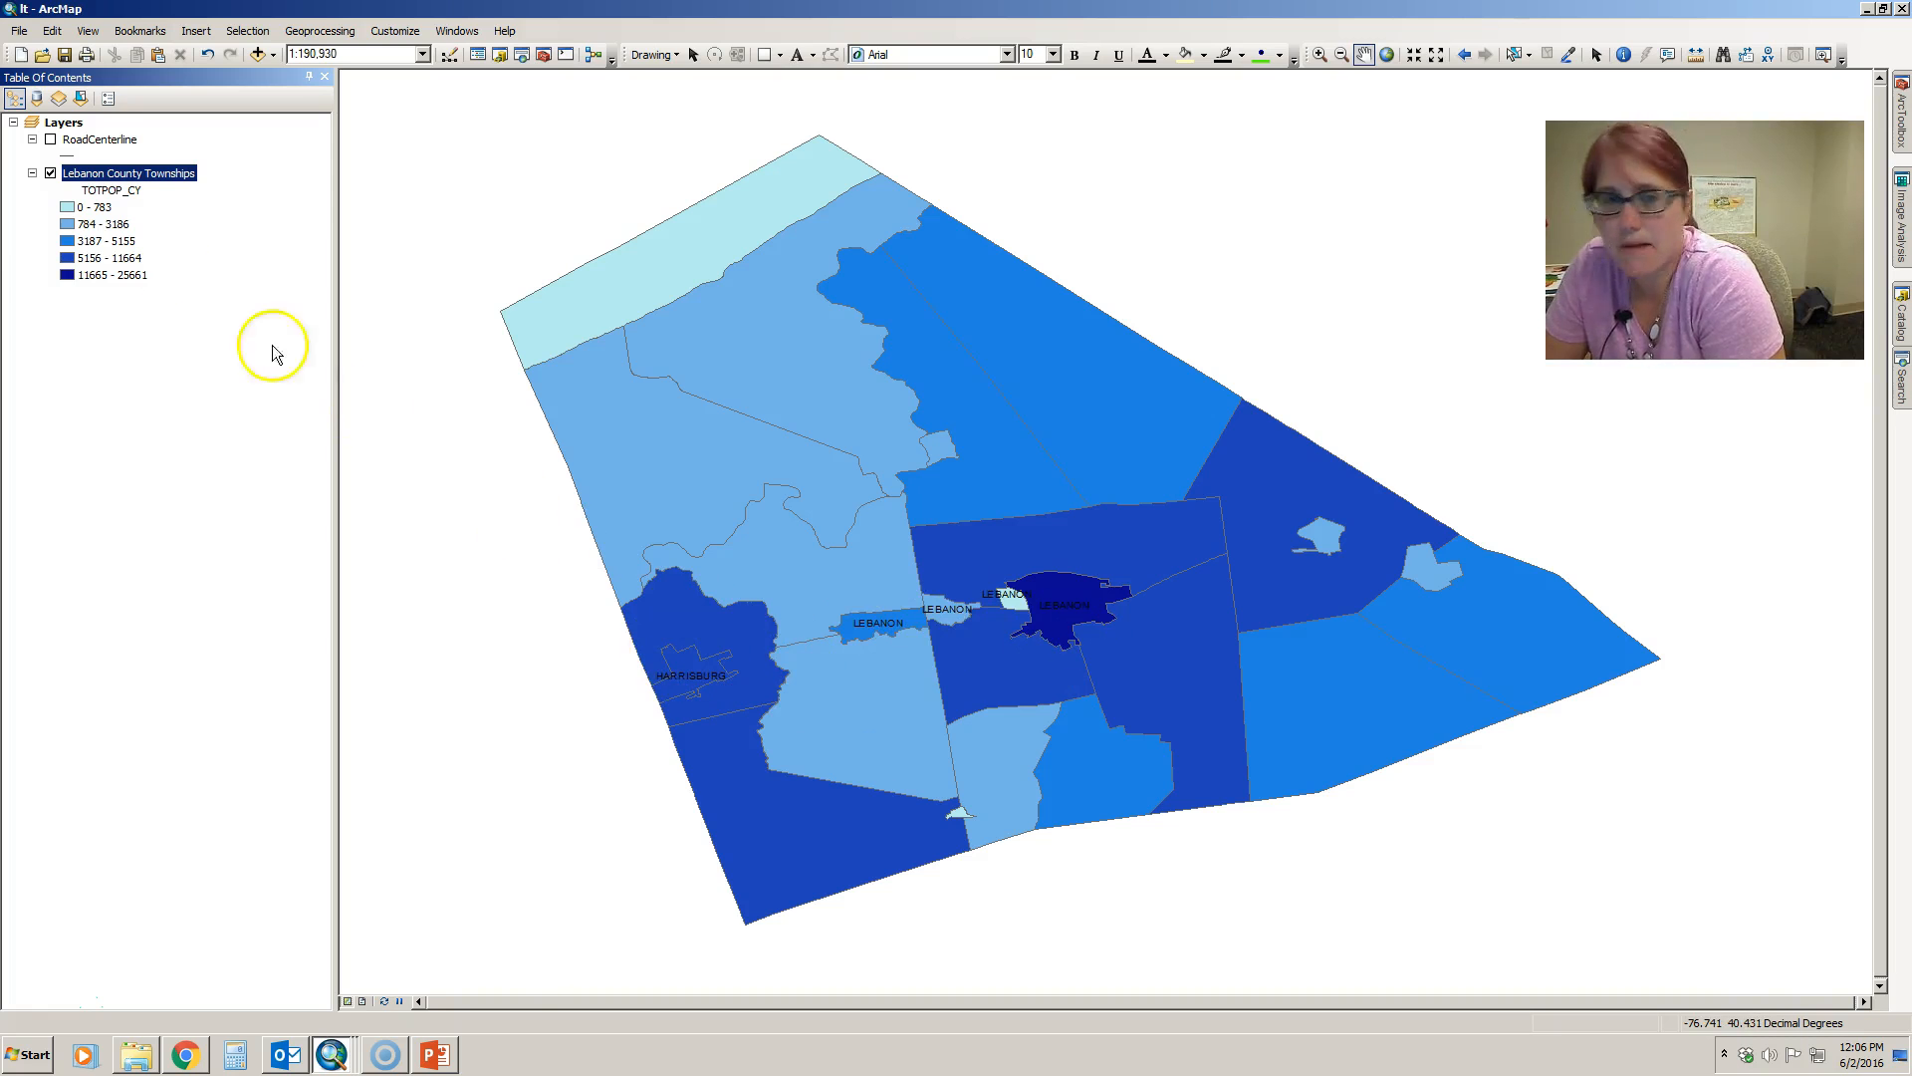
- Examine the FIPS_NAME column in the Lebanon County Townships attribute table and close the table
right_click(152, 170)
click(199, 225)
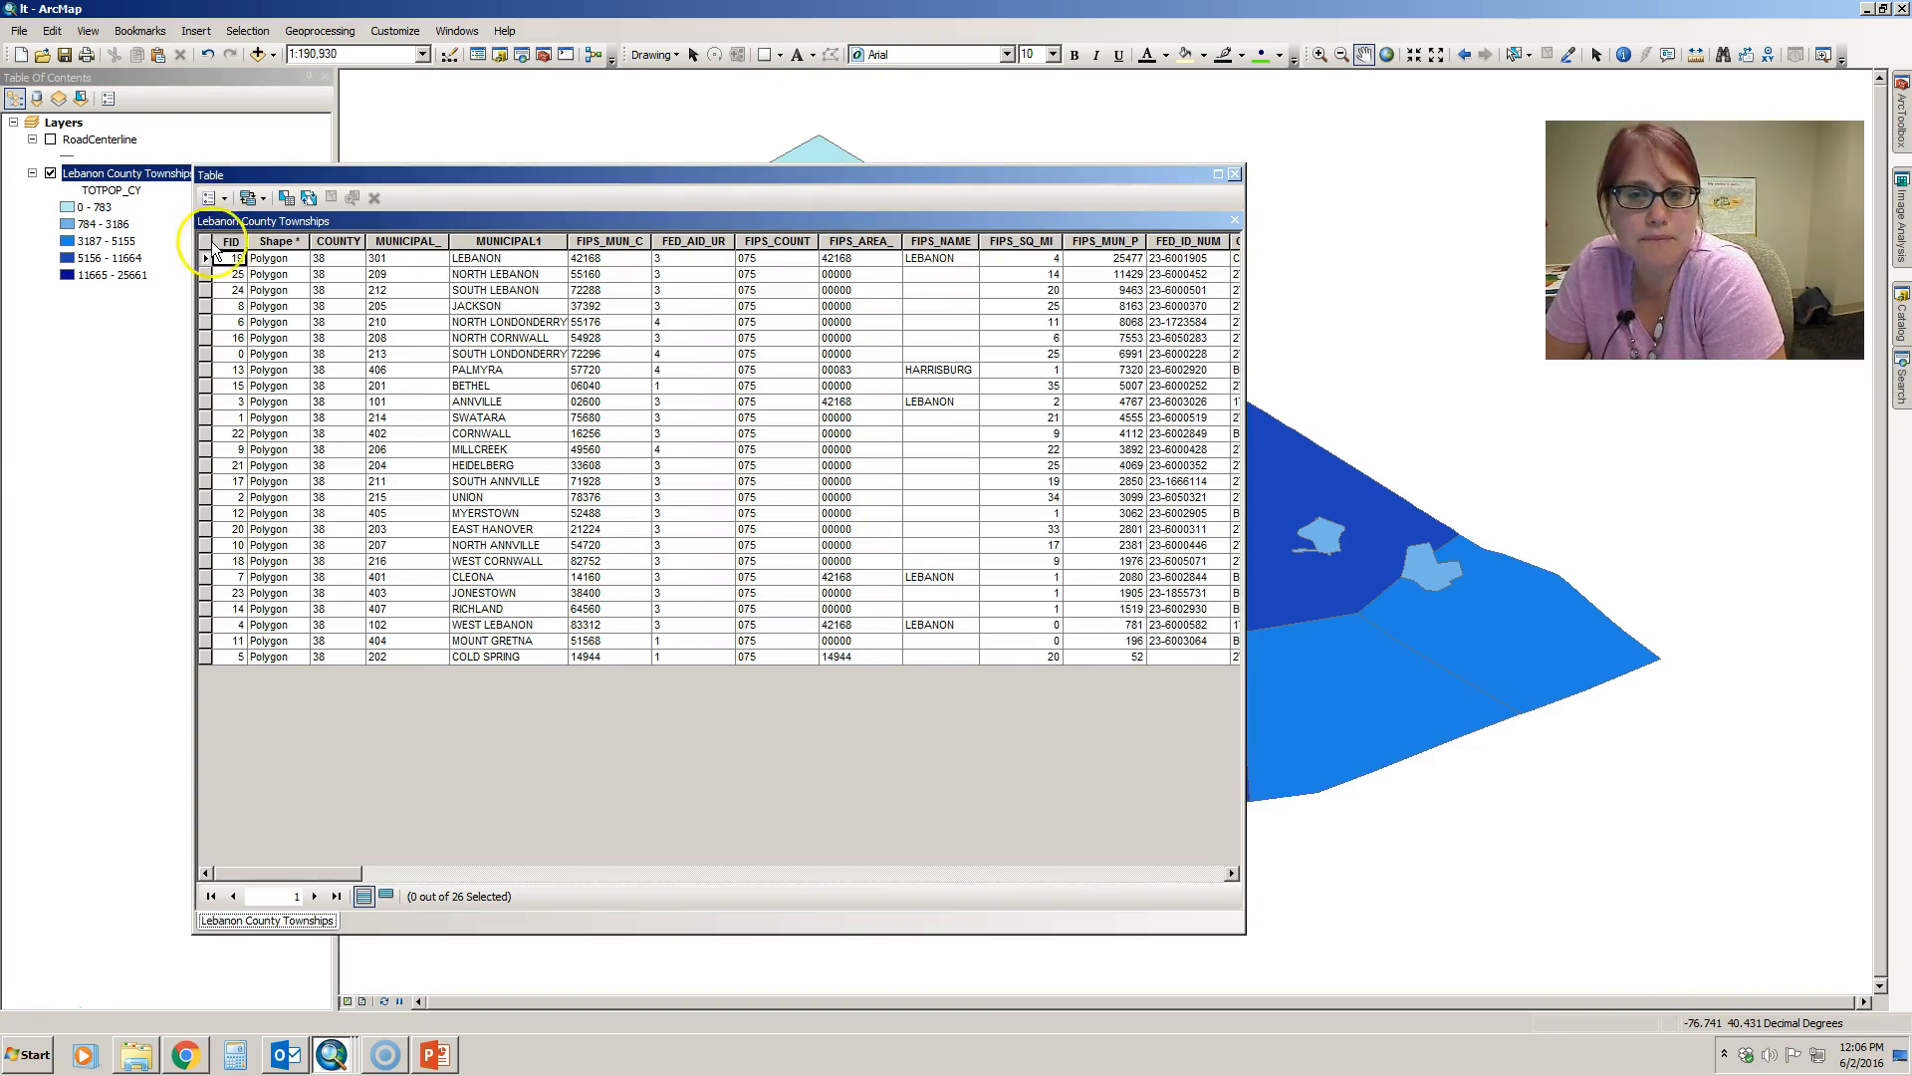
click(942, 241)
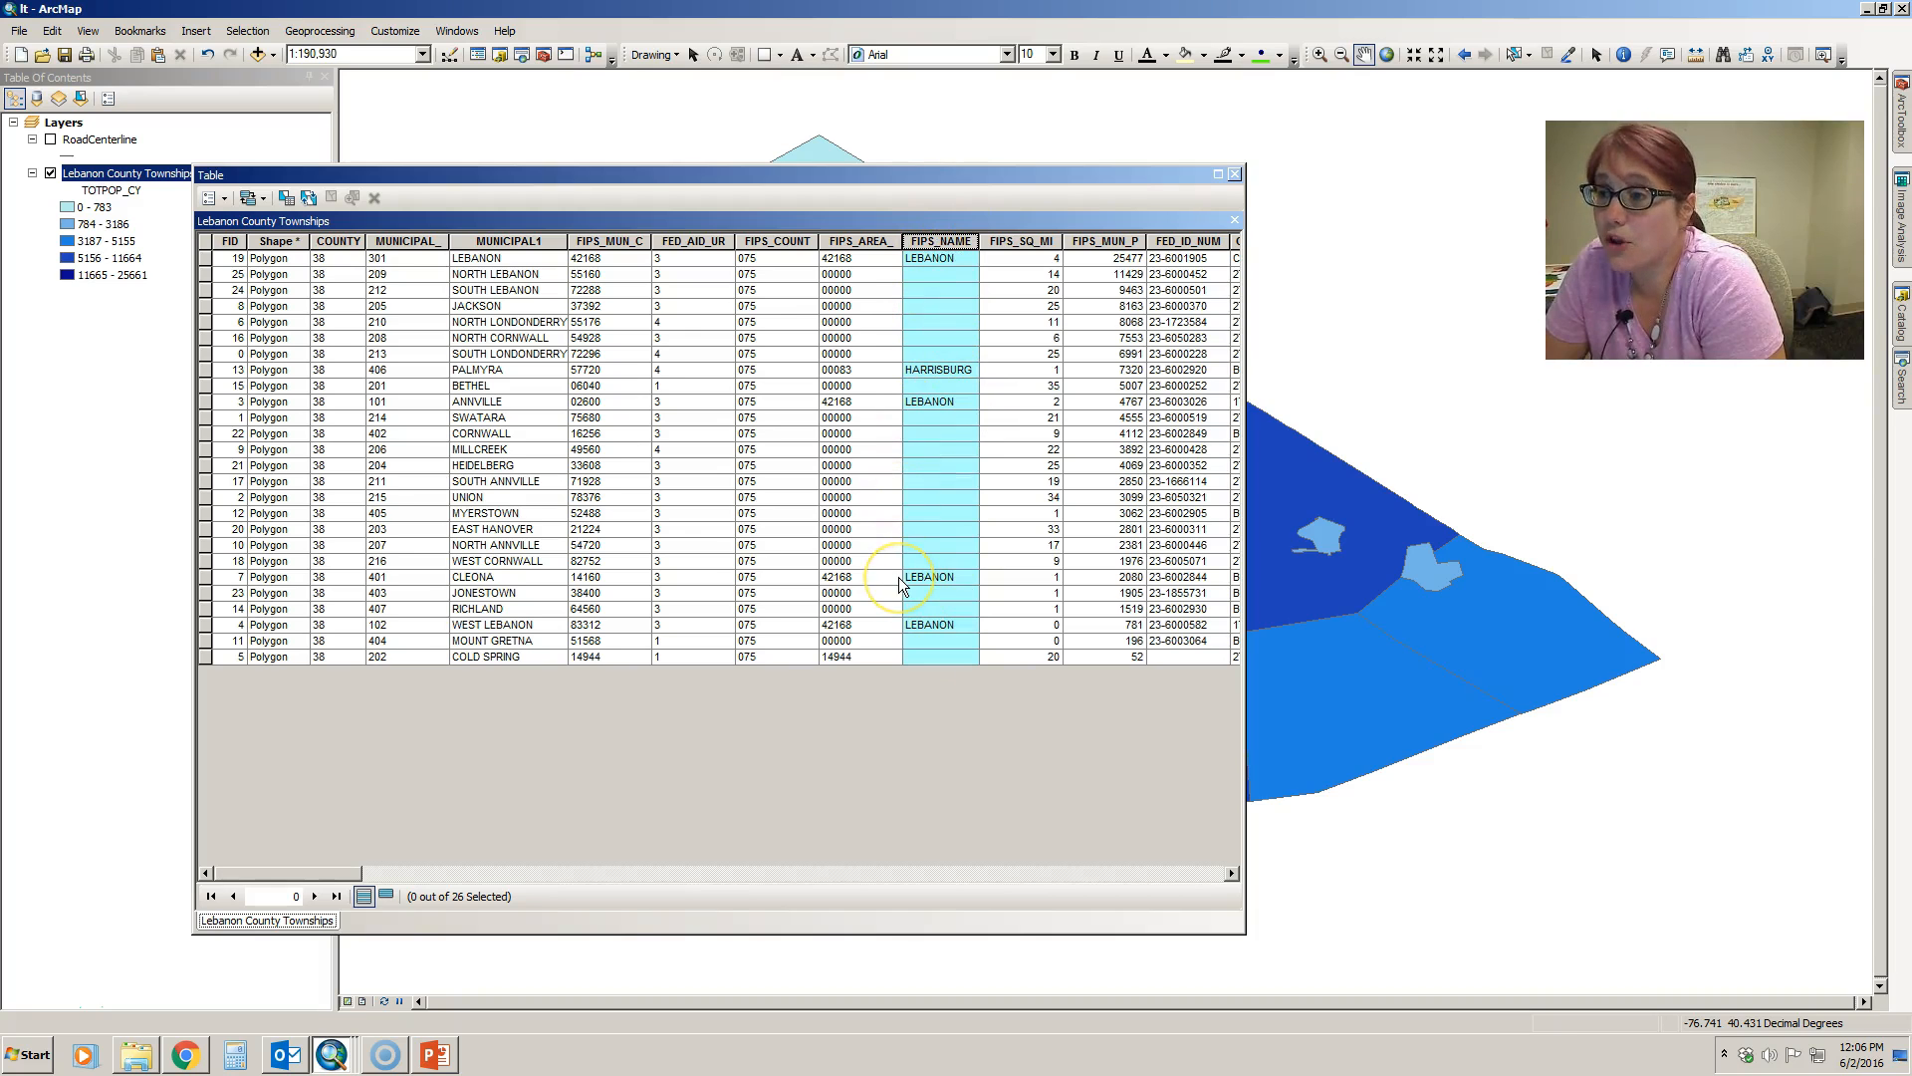
click(1235, 176)
- Set the township layer's label field to MUNICIPAL1, apply it, and move the properties dialog aside to reveal the map
click(174, 174)
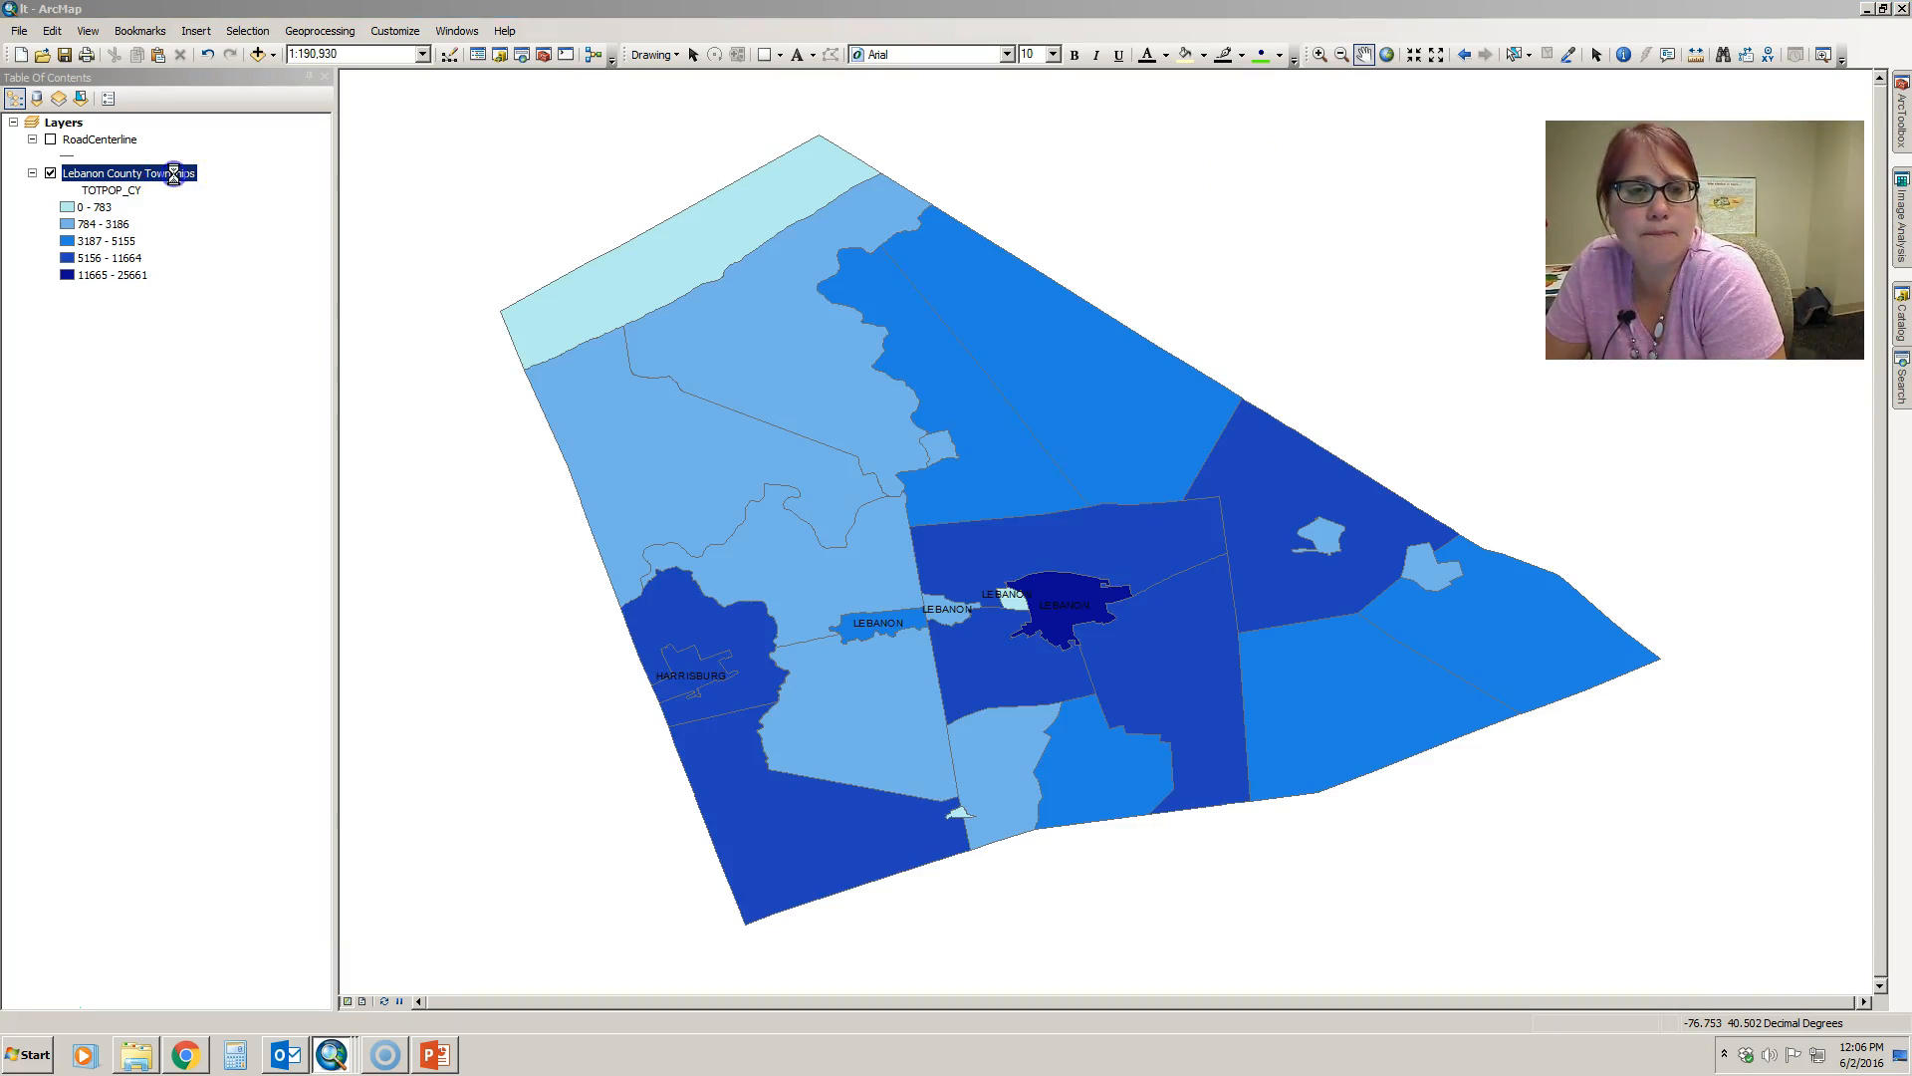
double_click(173, 174)
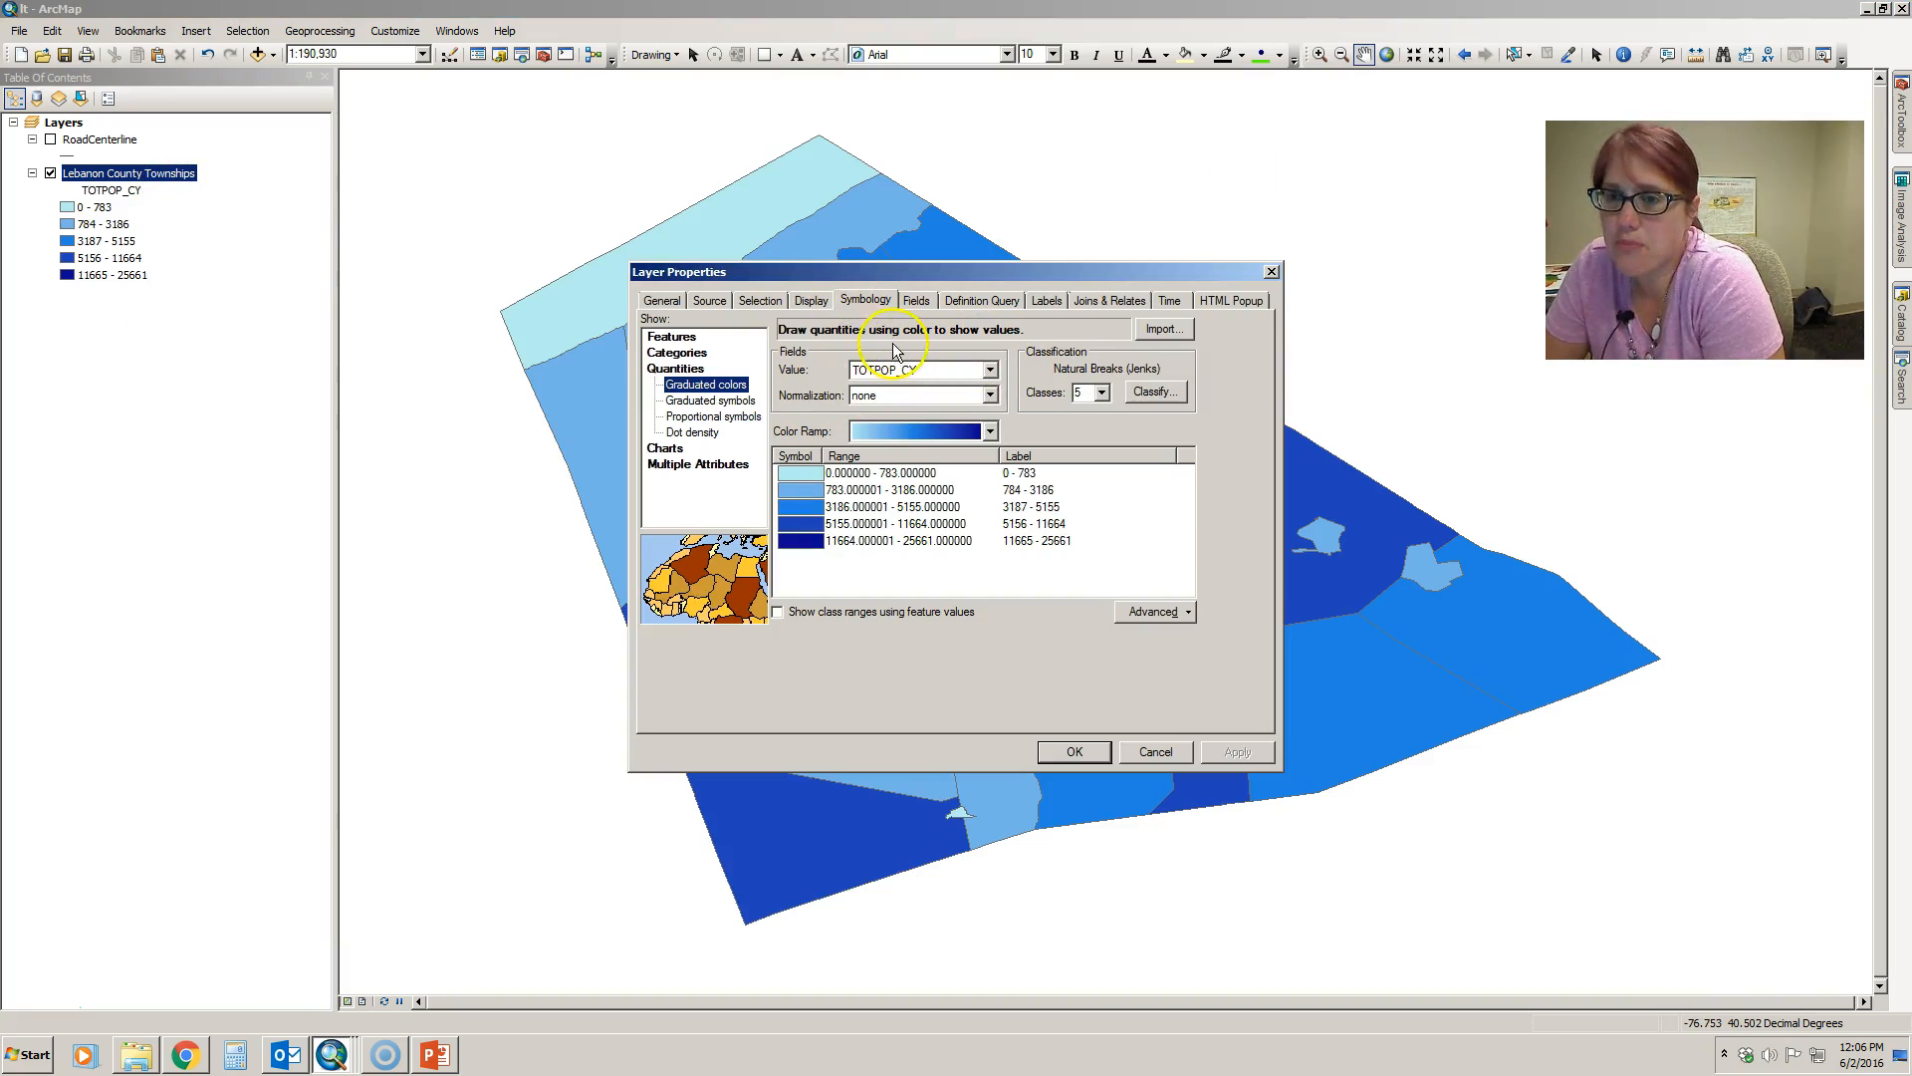
click(1048, 300)
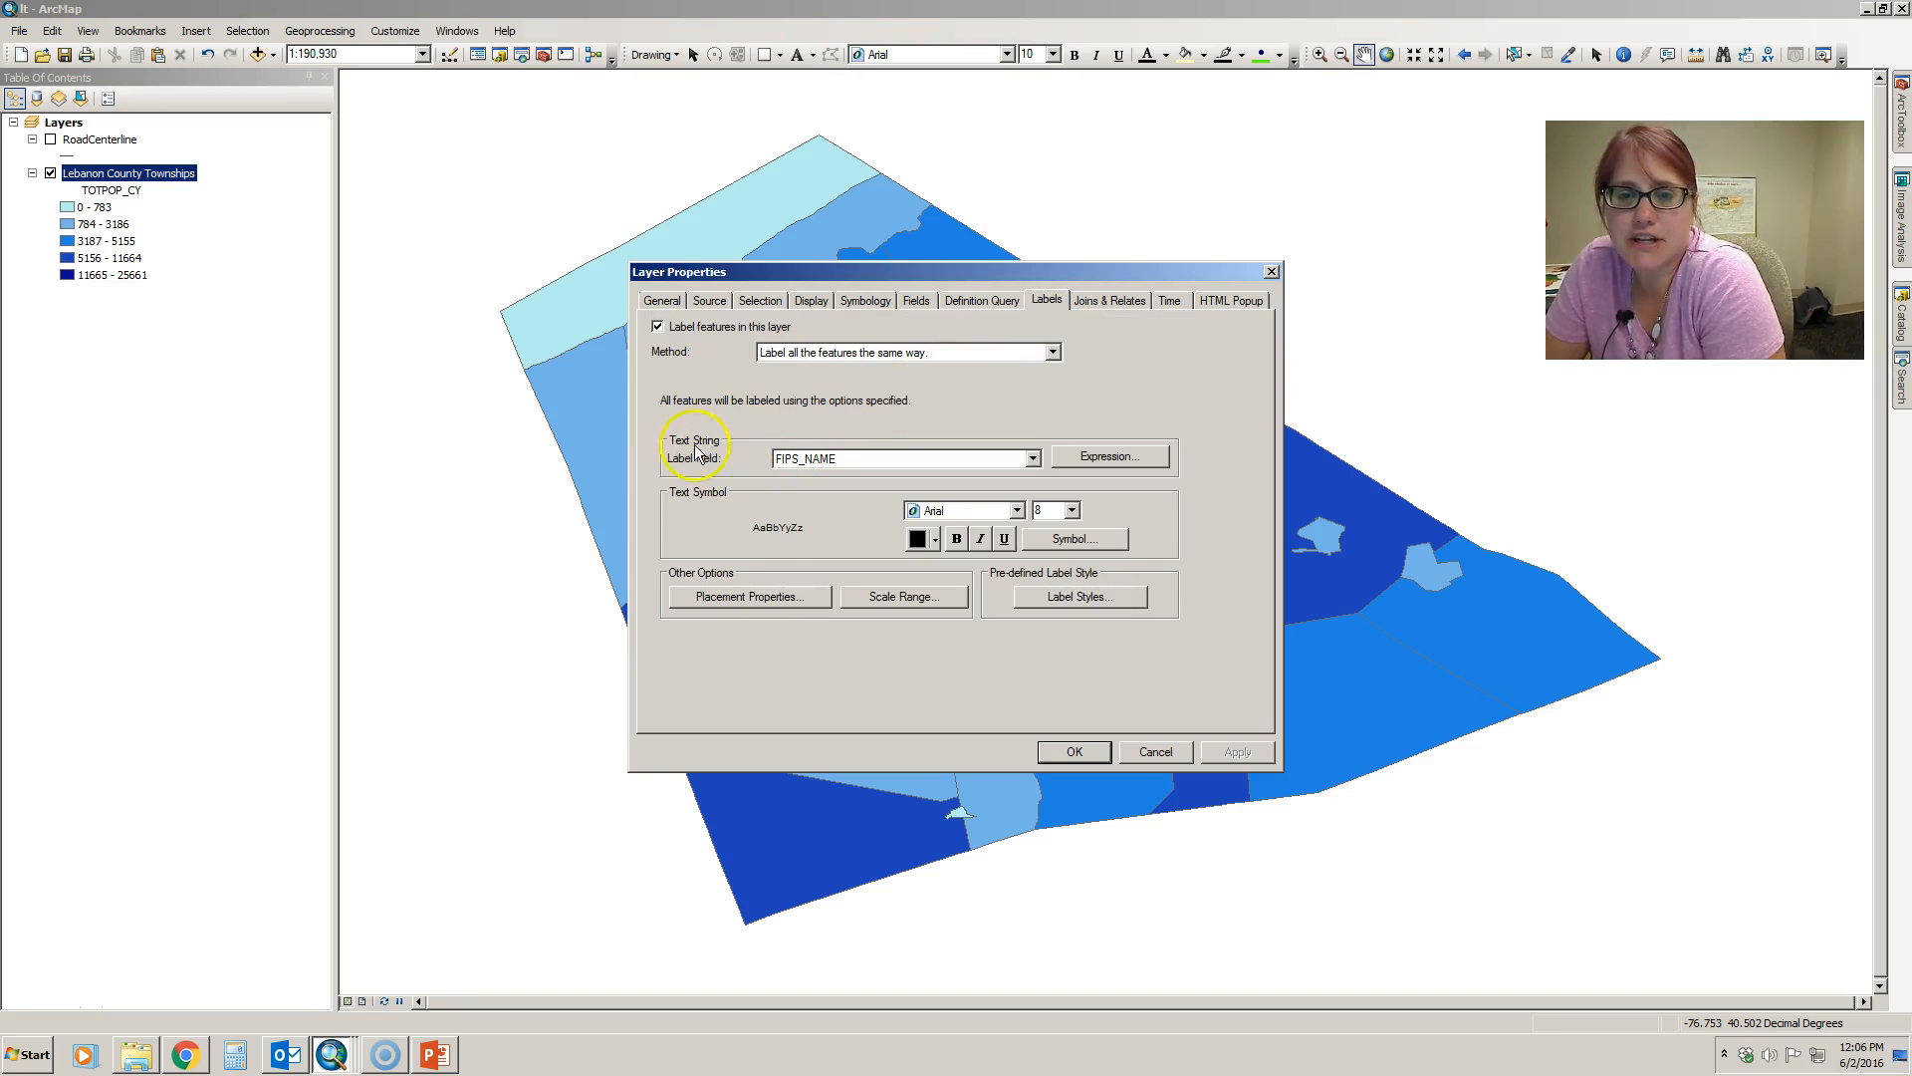
click(864, 455)
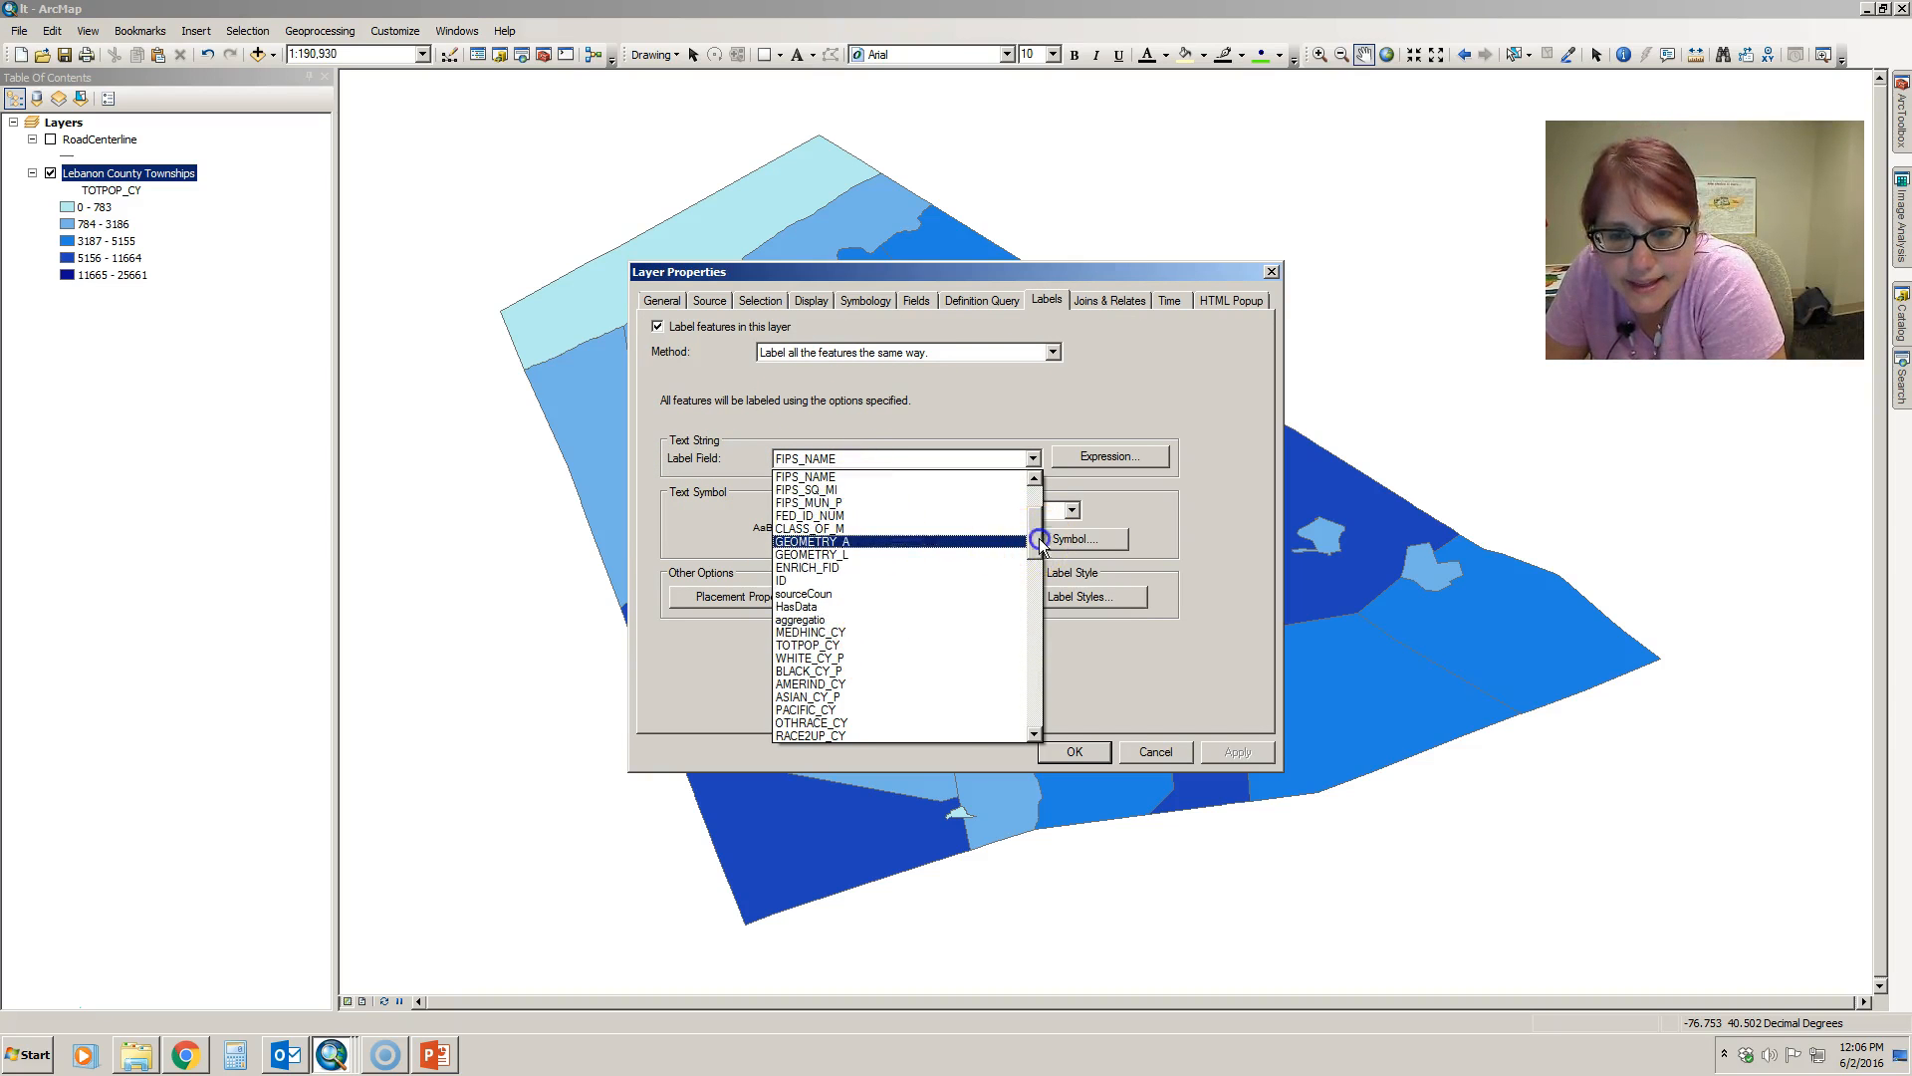
drag(1038, 538, 1042, 498)
click(890, 516)
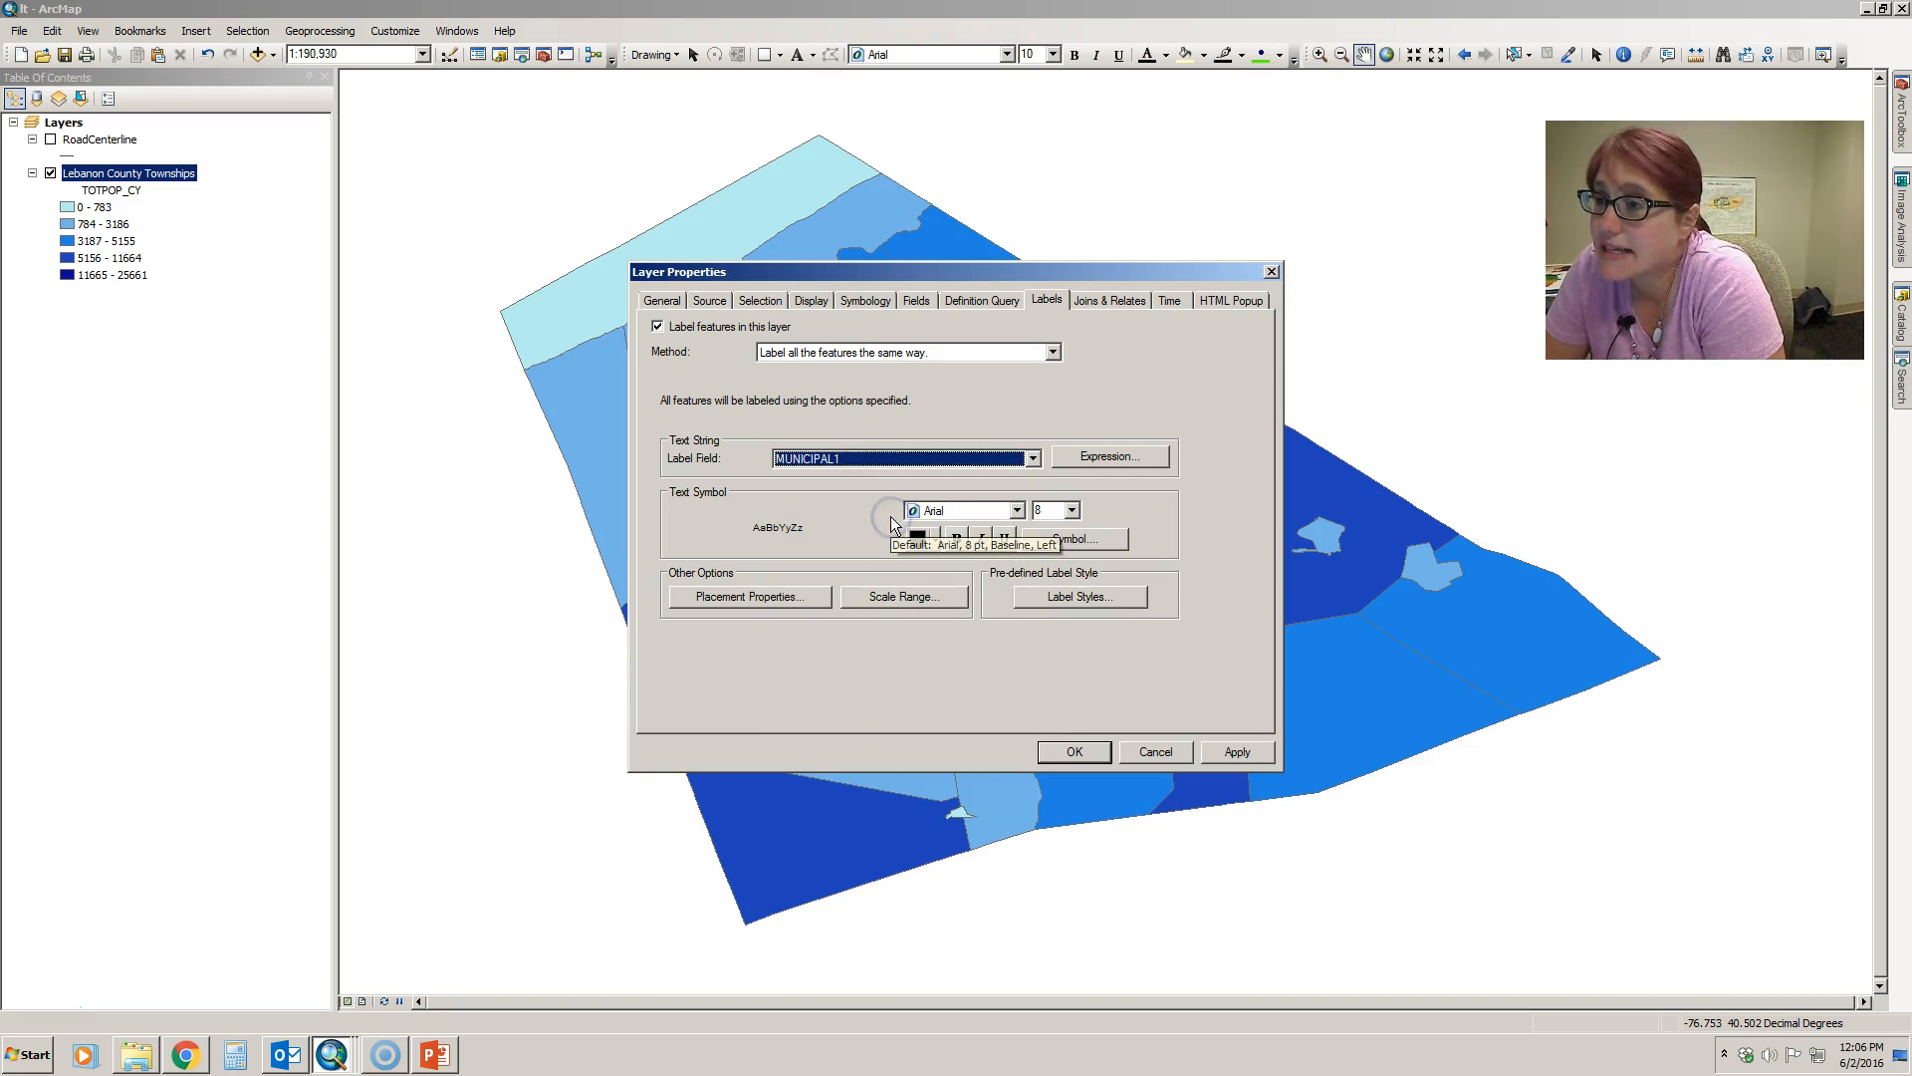
click(1235, 752)
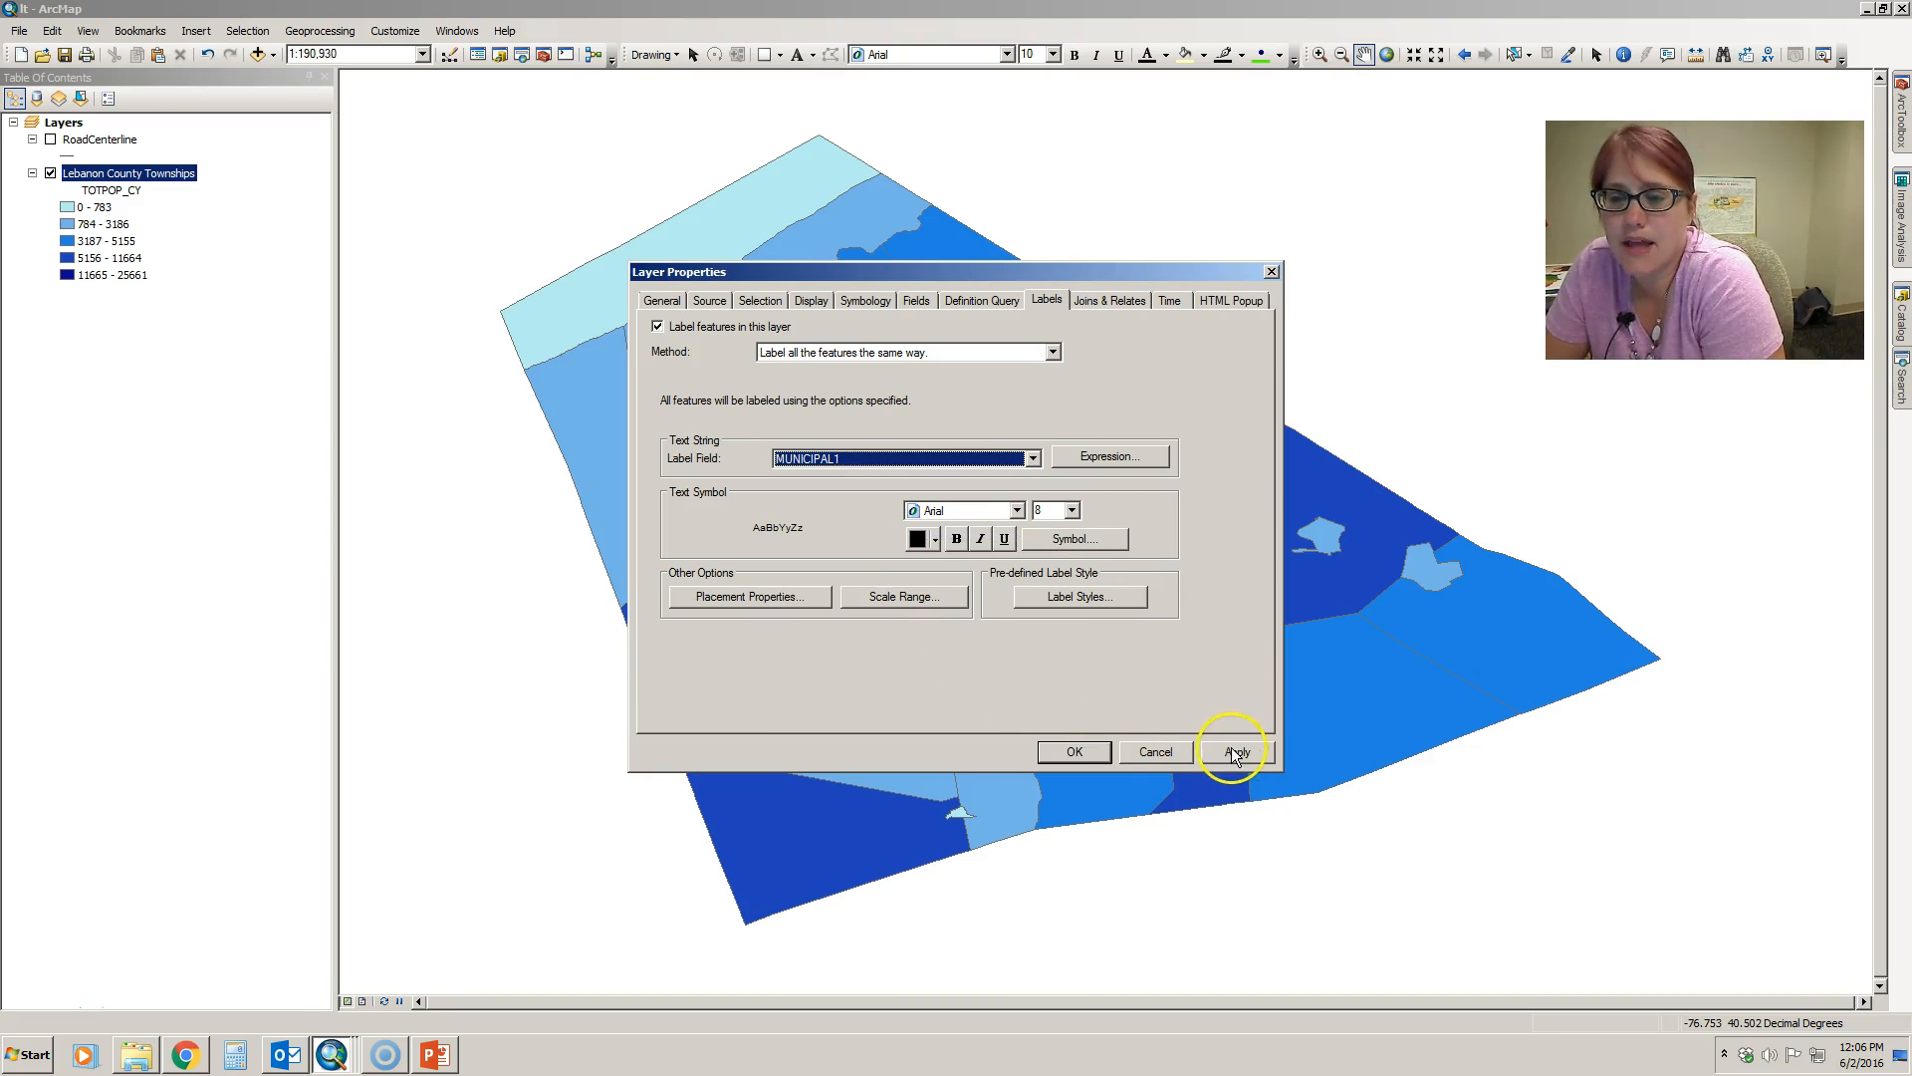
drag(1113, 276, 1309, 149)
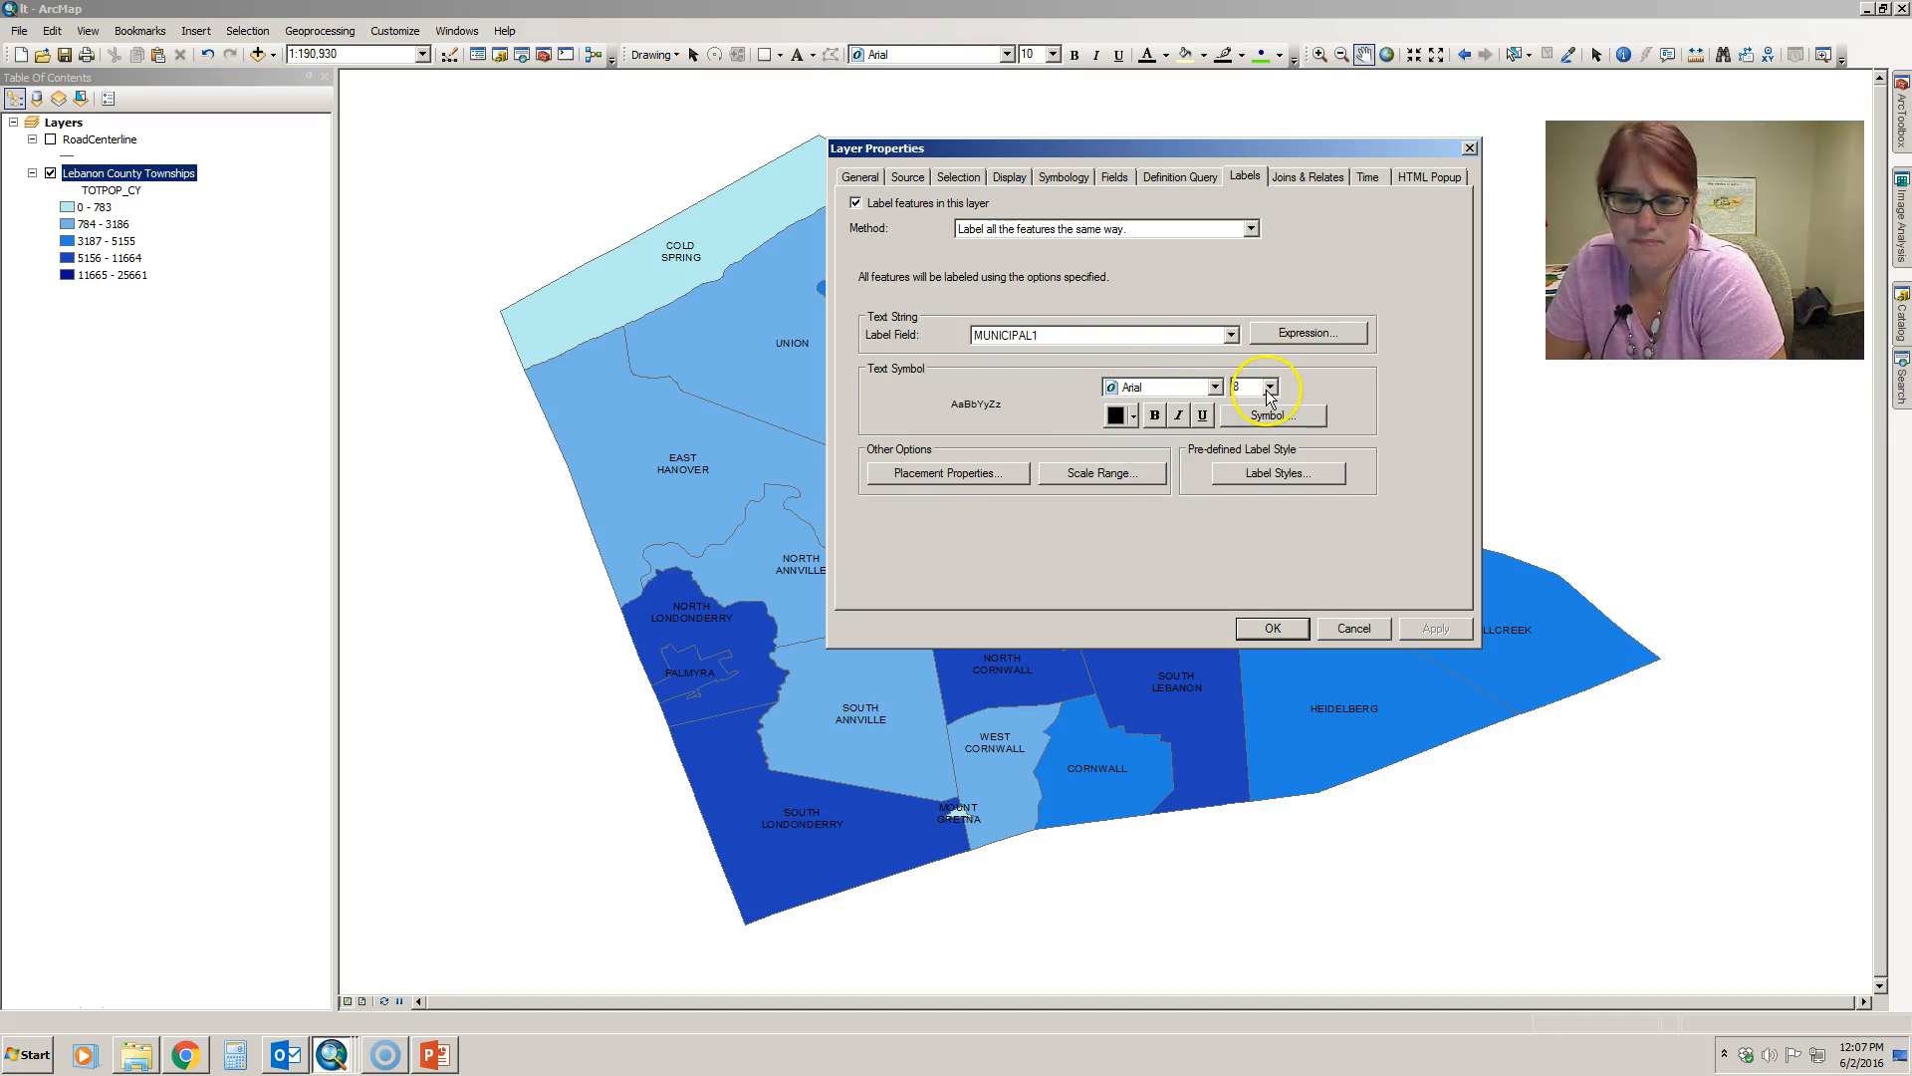
- Make the township label text bold, apply the change, and close the layer properties
click(1134, 416)
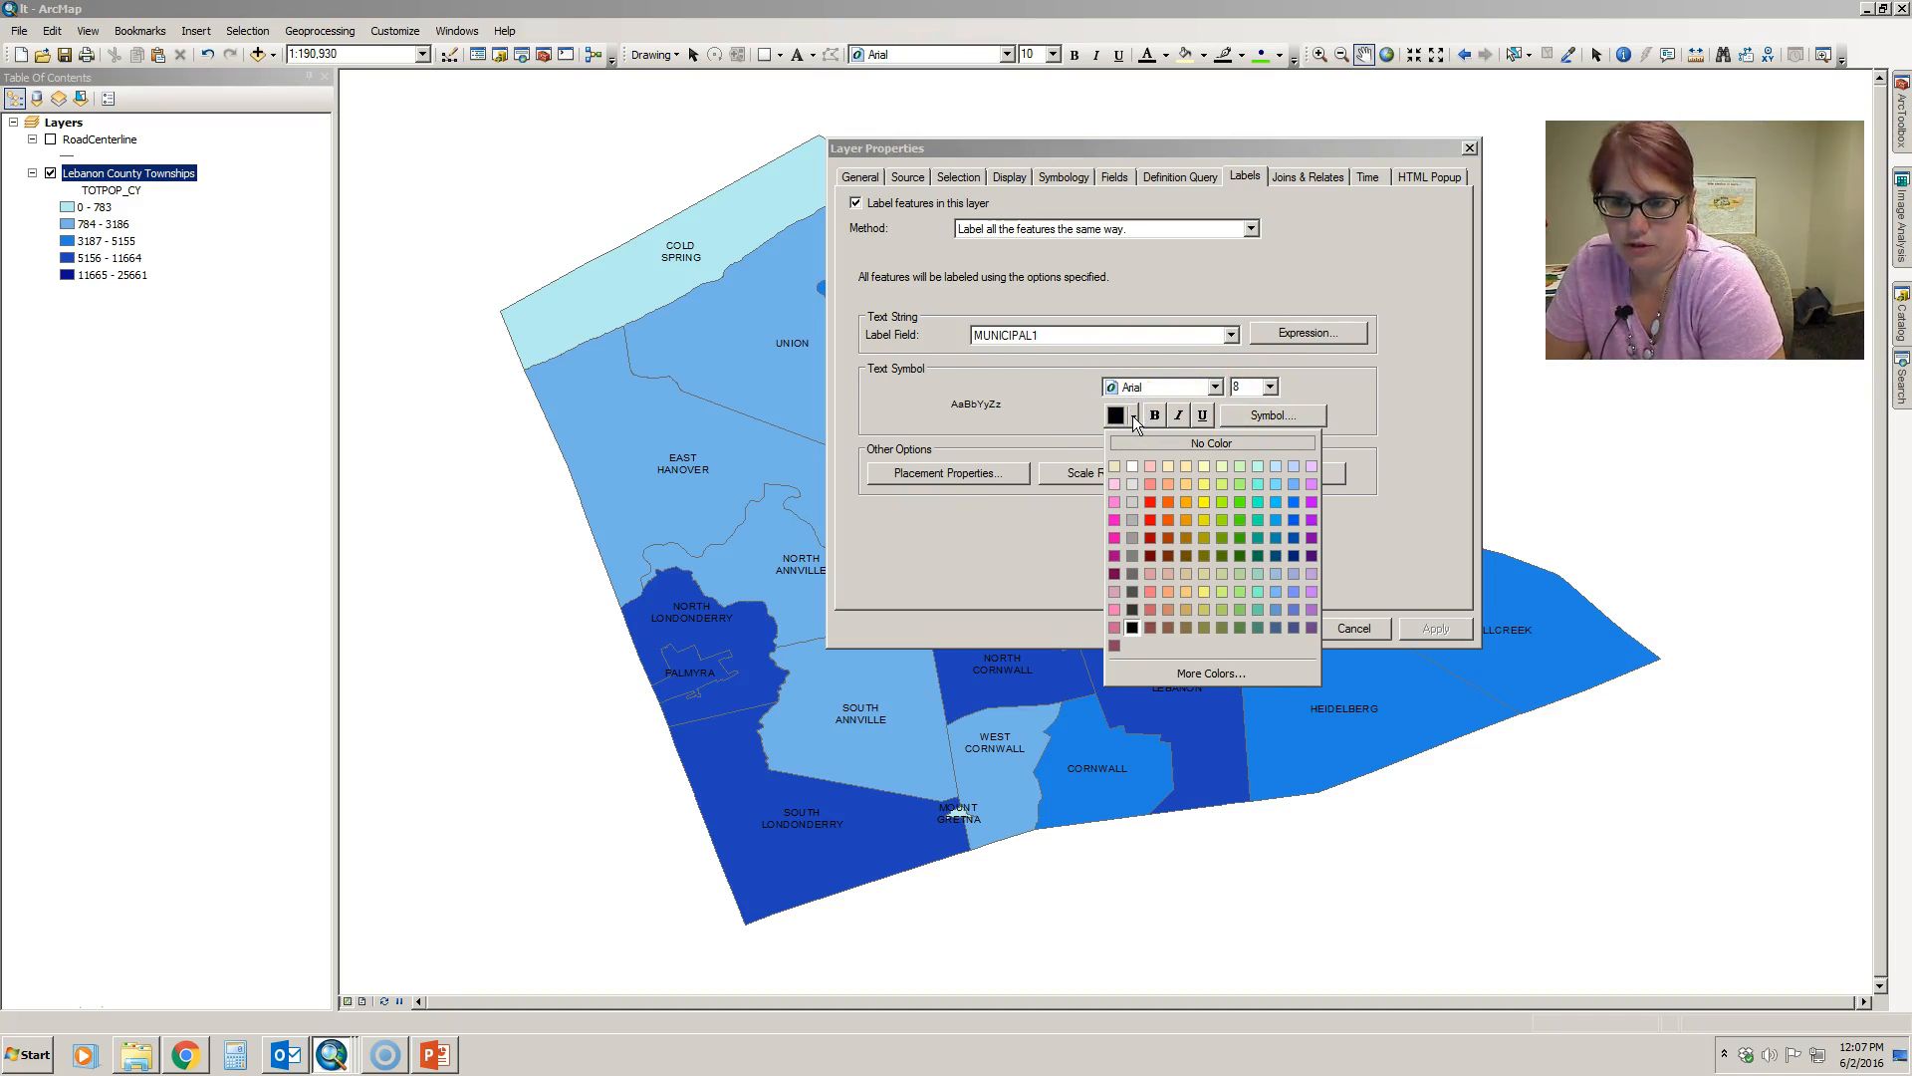
click(1061, 422)
click(1155, 417)
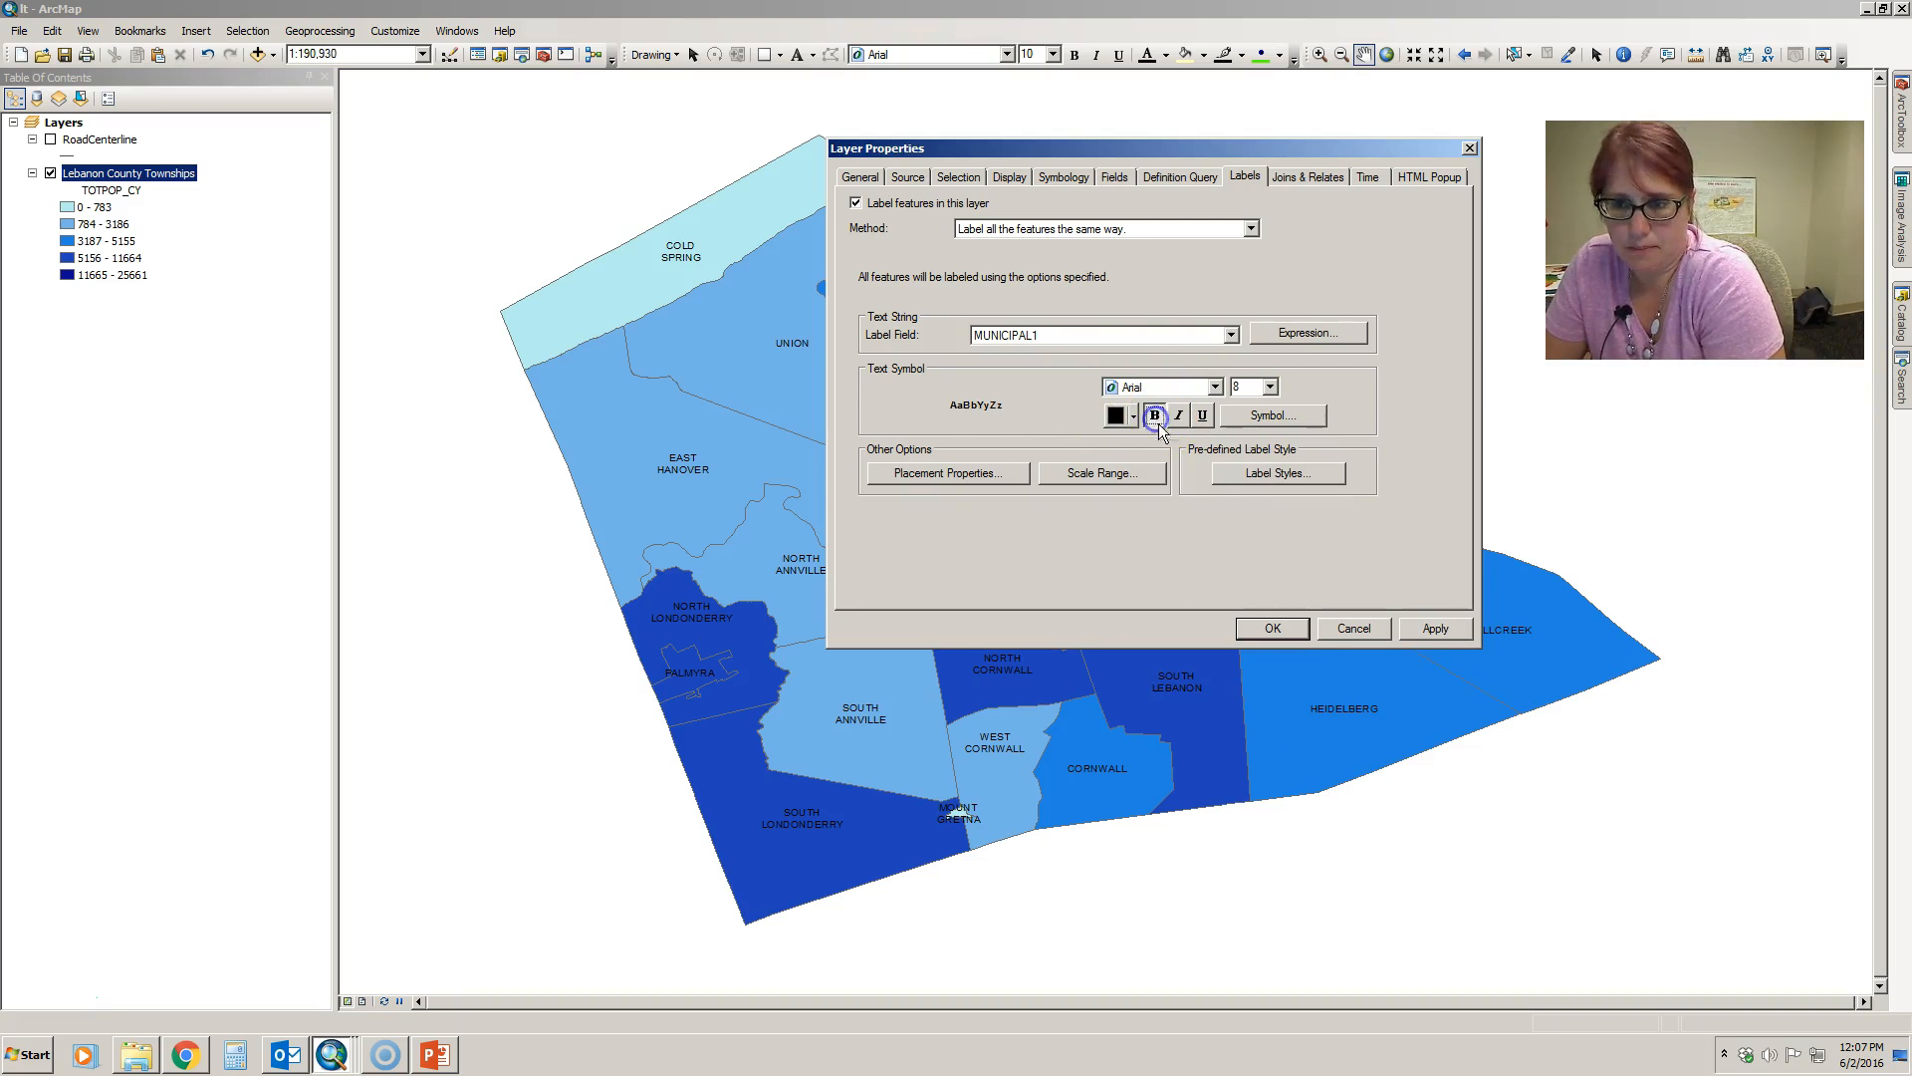
click(1435, 629)
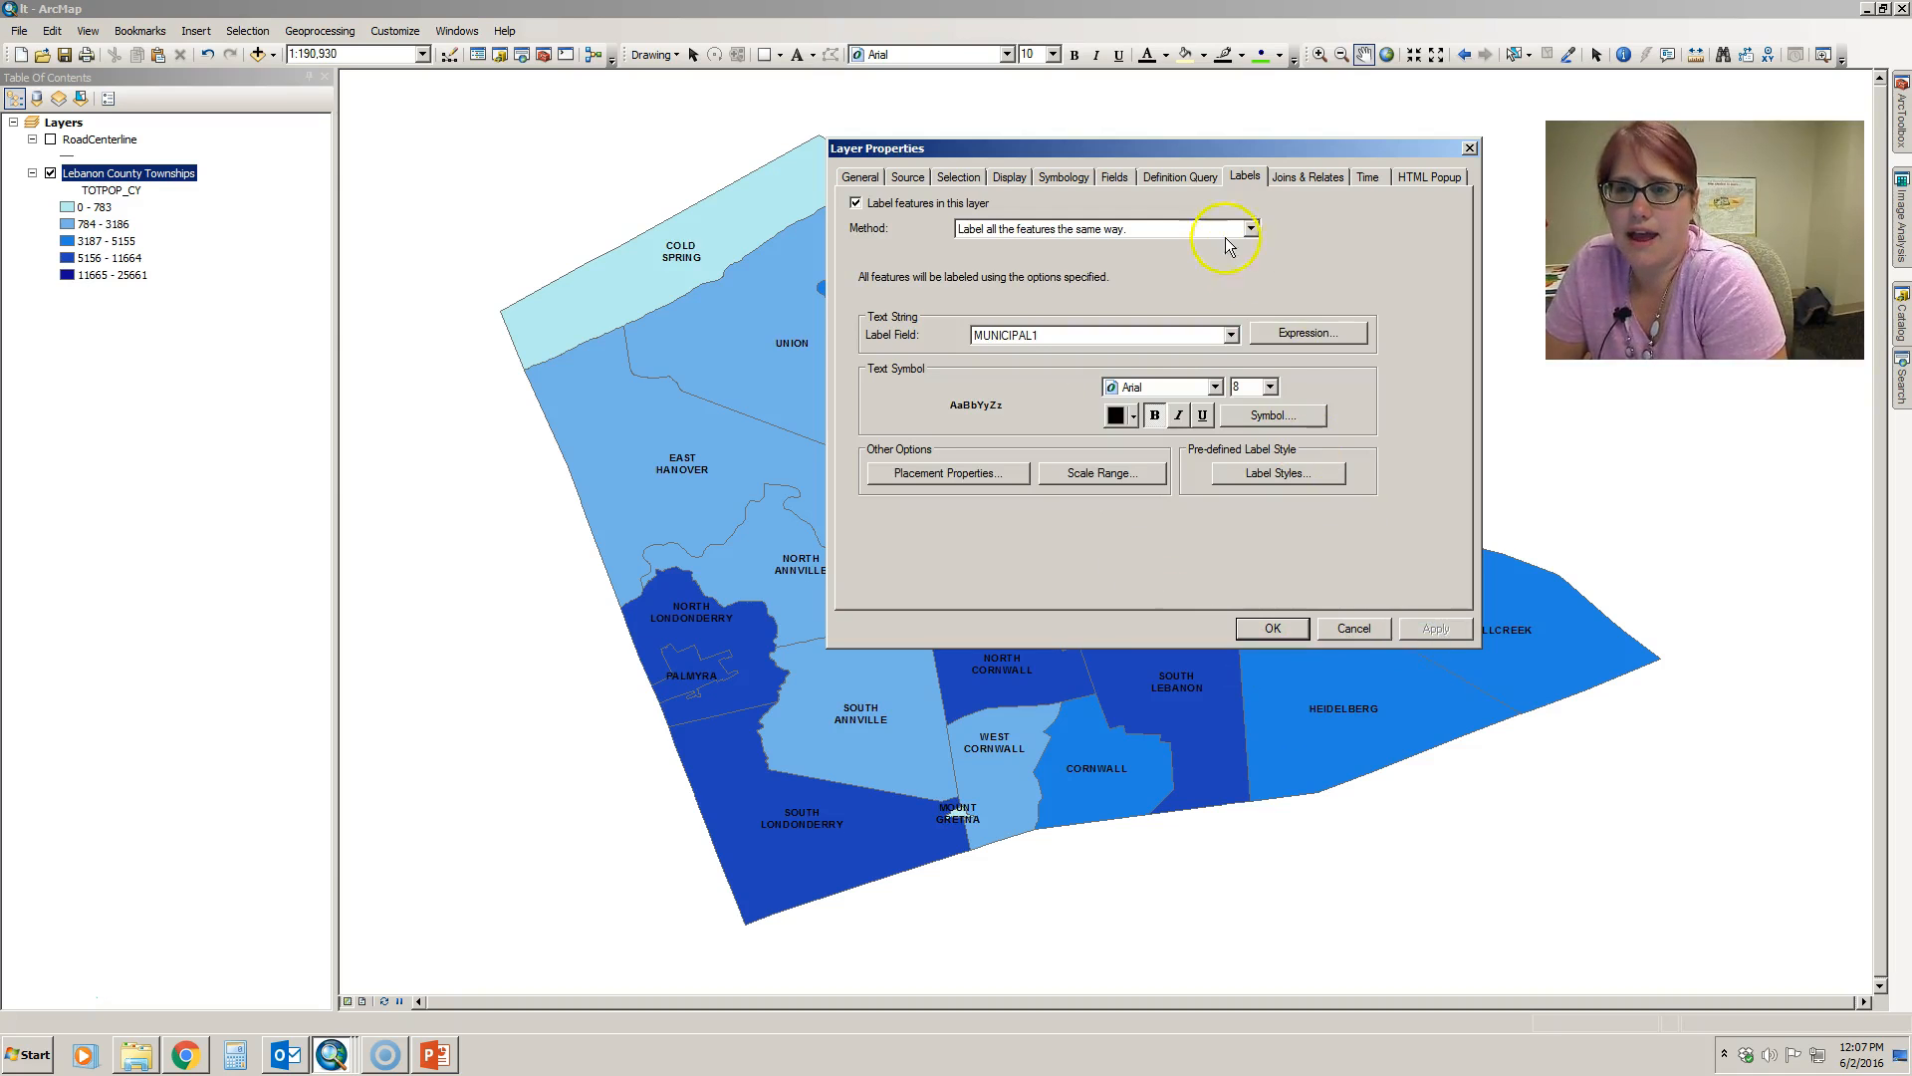
drag(1192, 150, 1154, 211)
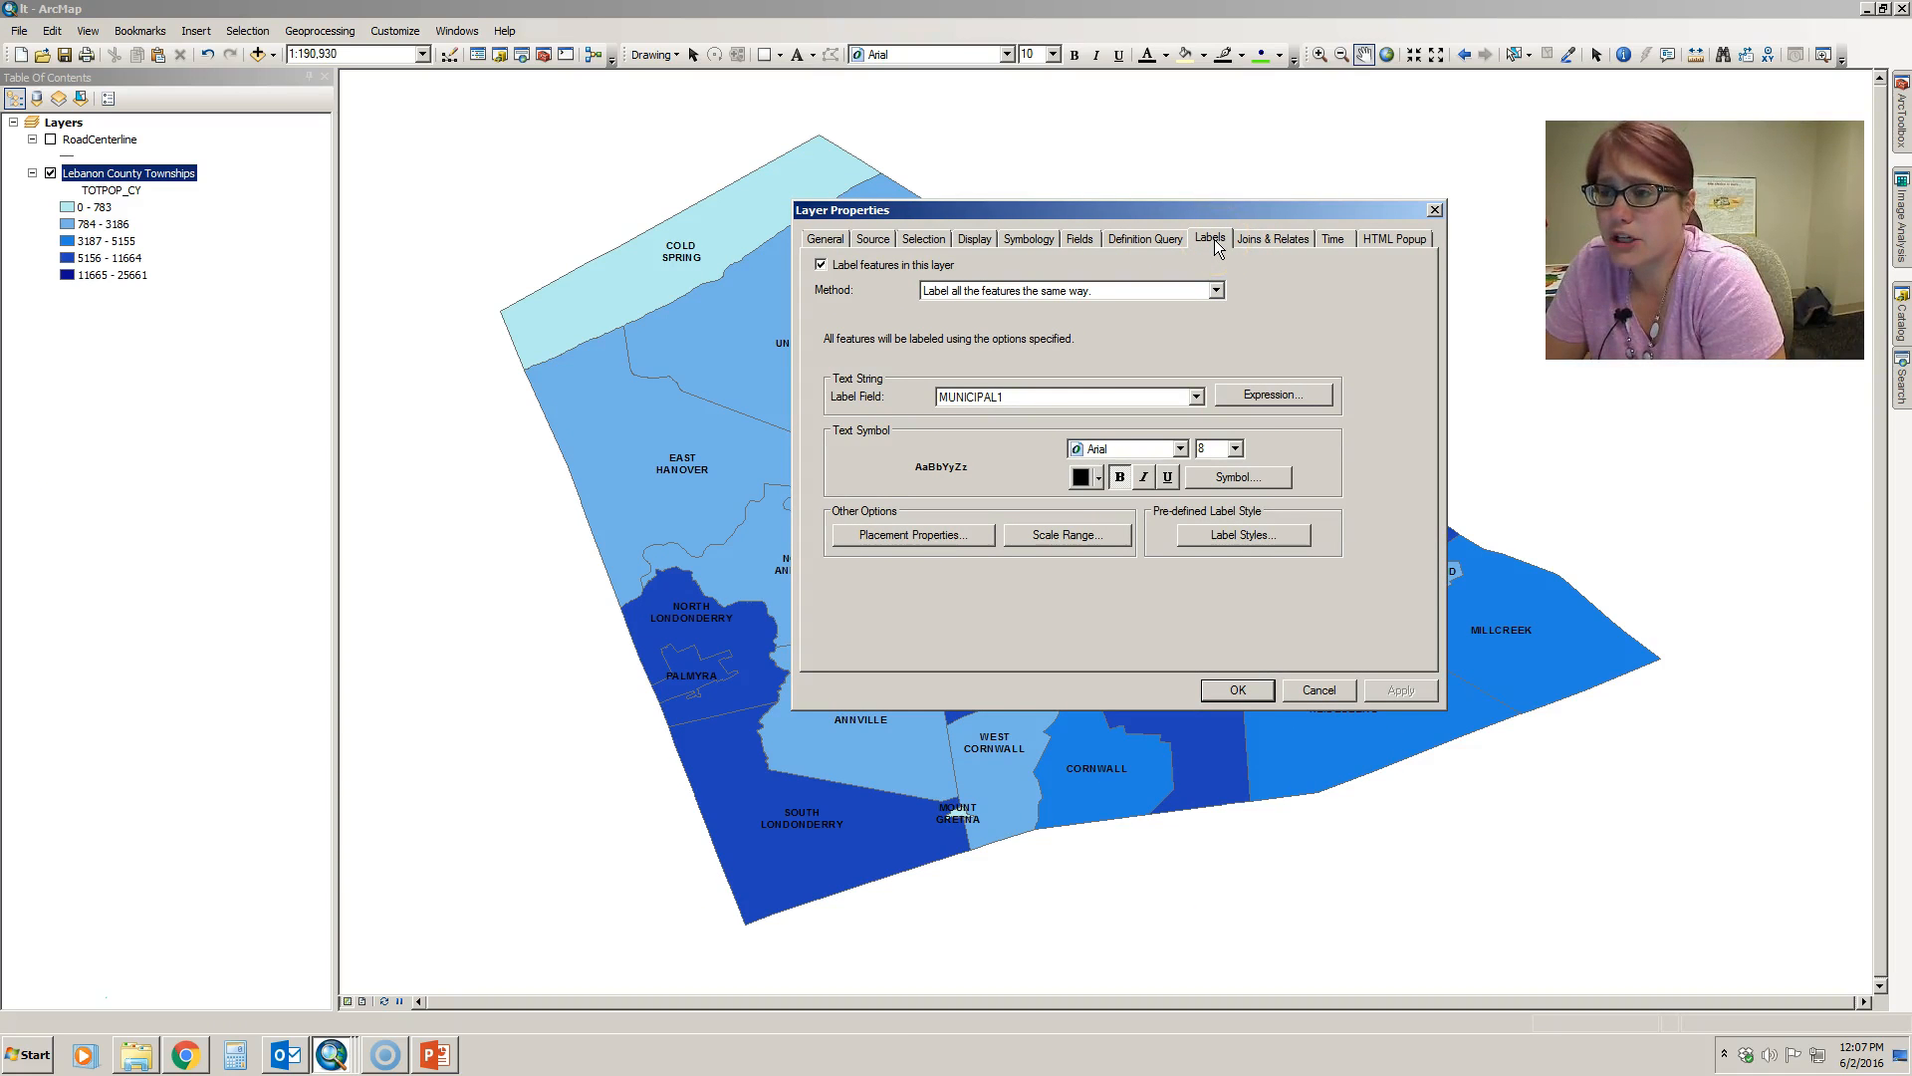
click(1310, 692)
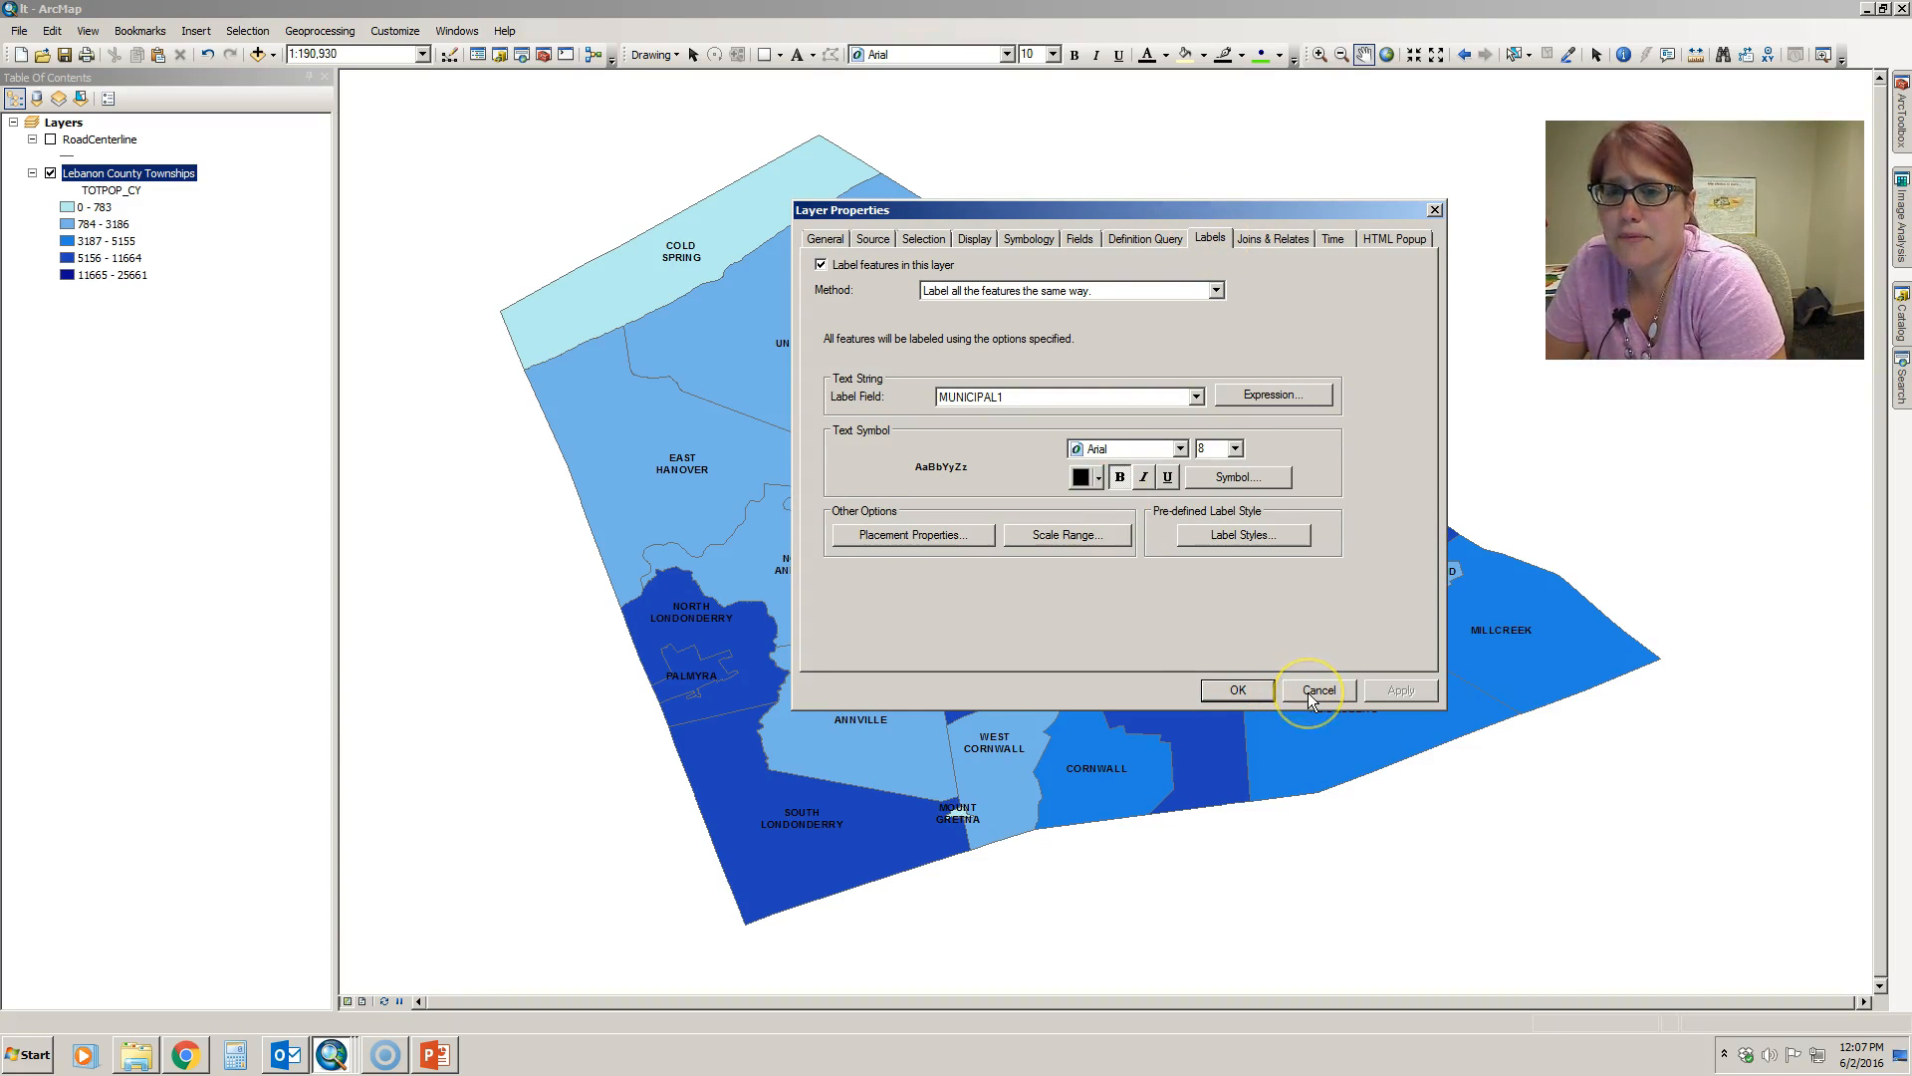
click(1310, 691)
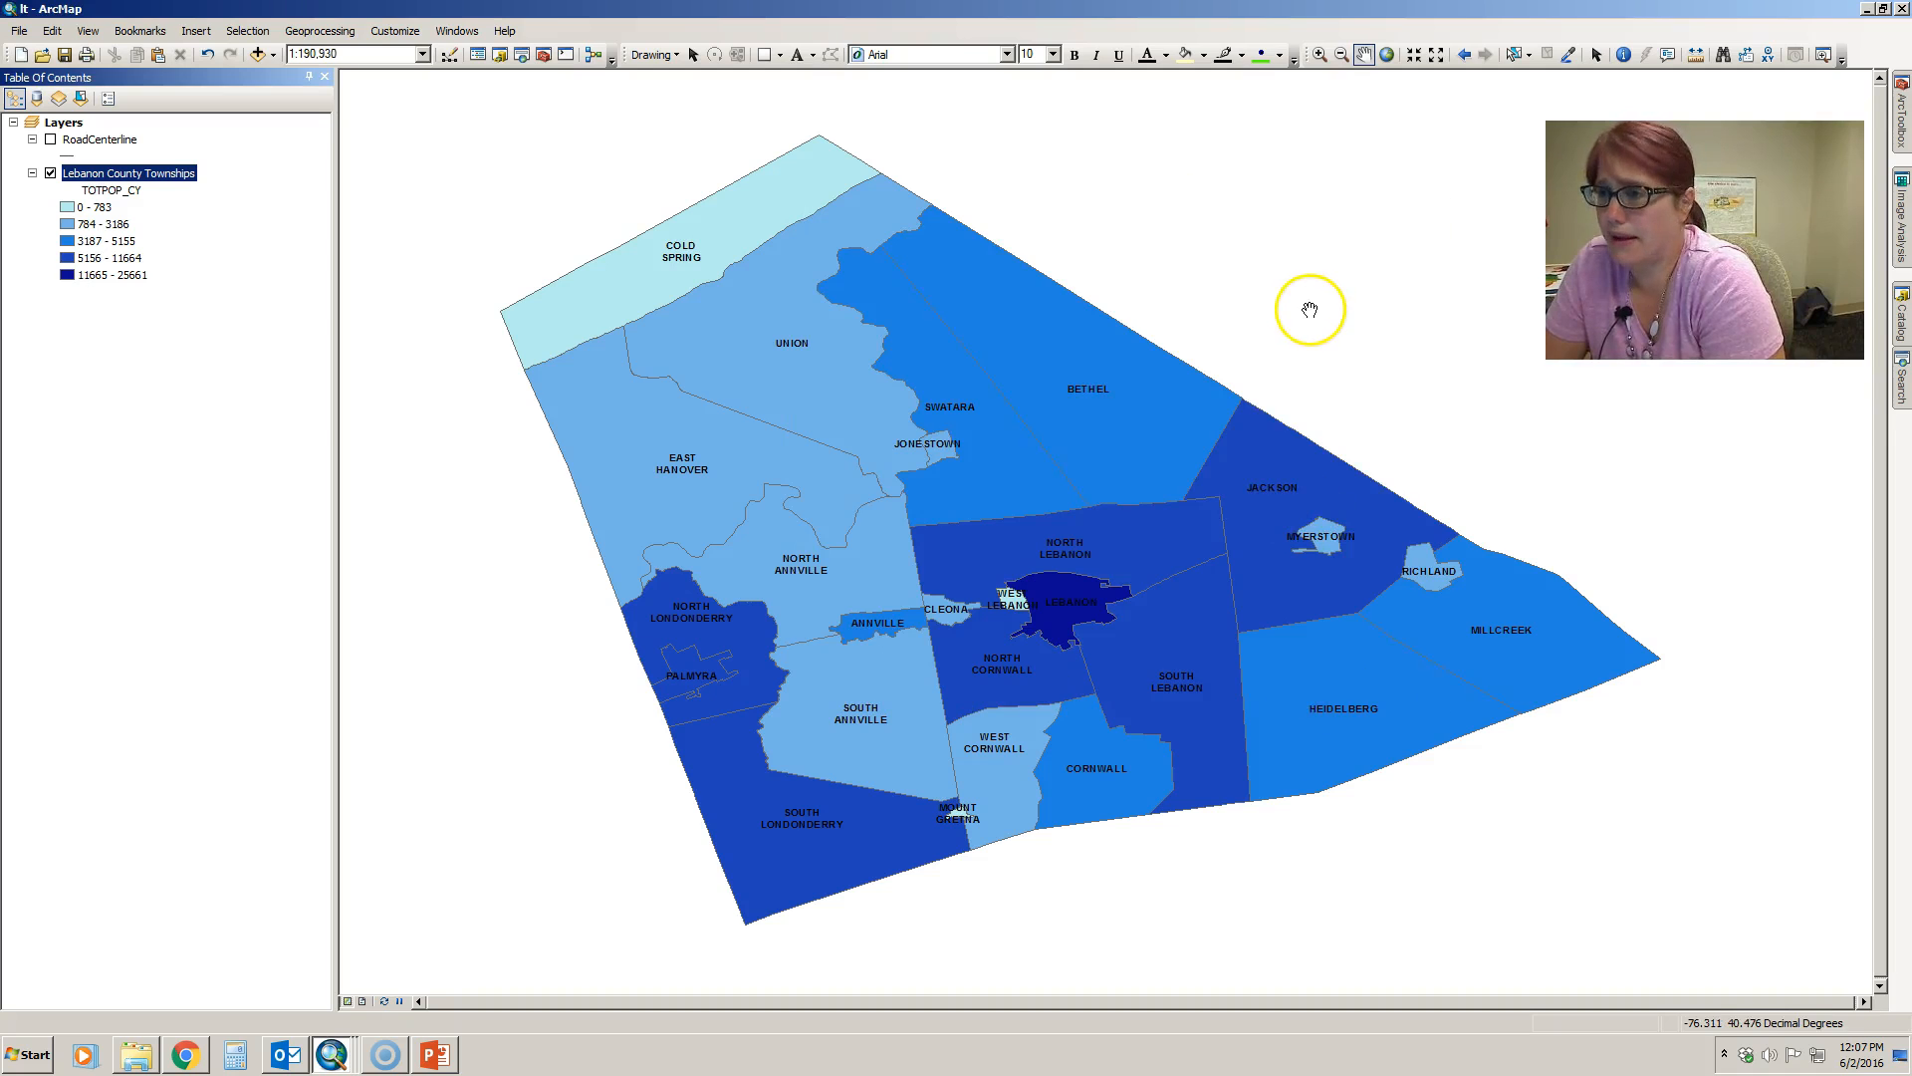
- Turn off the Lebanon County Townships labels and re-enable them through the layer properties
right_click(178, 173)
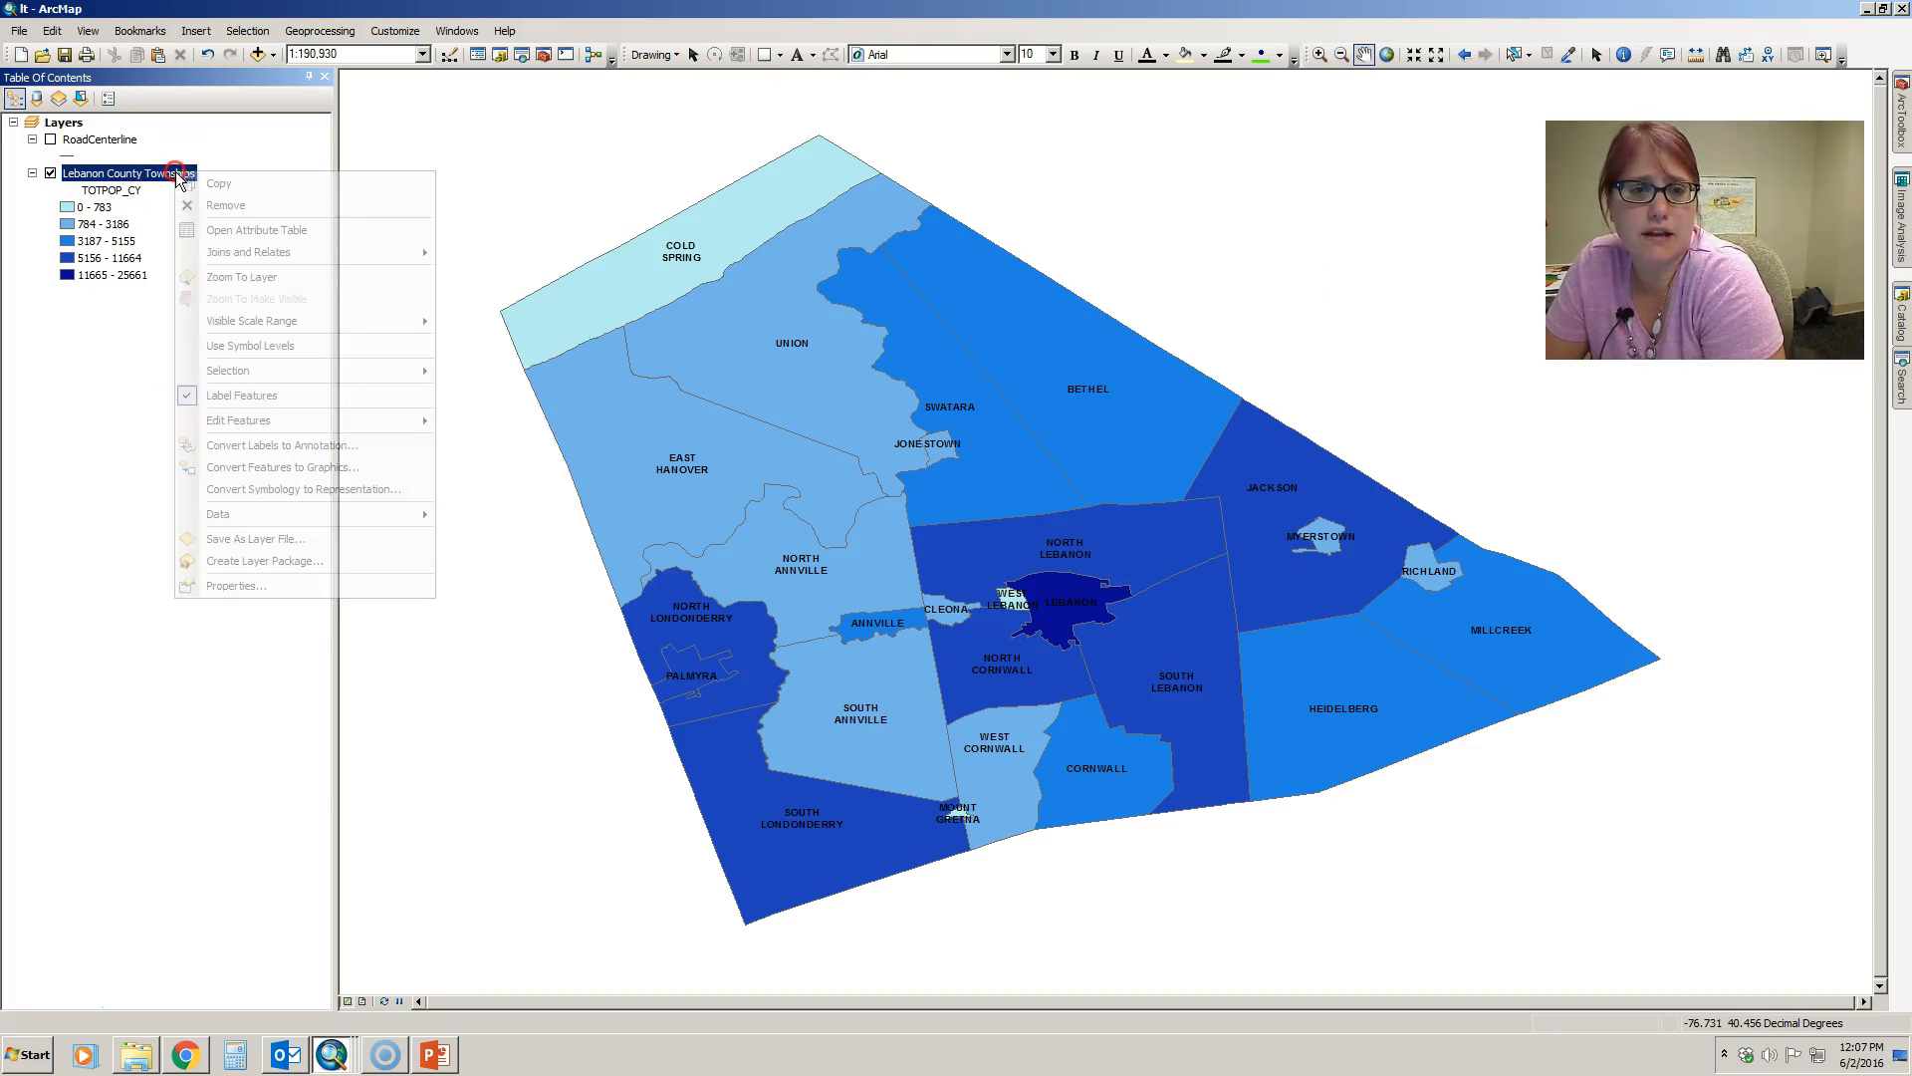
click(185, 191)
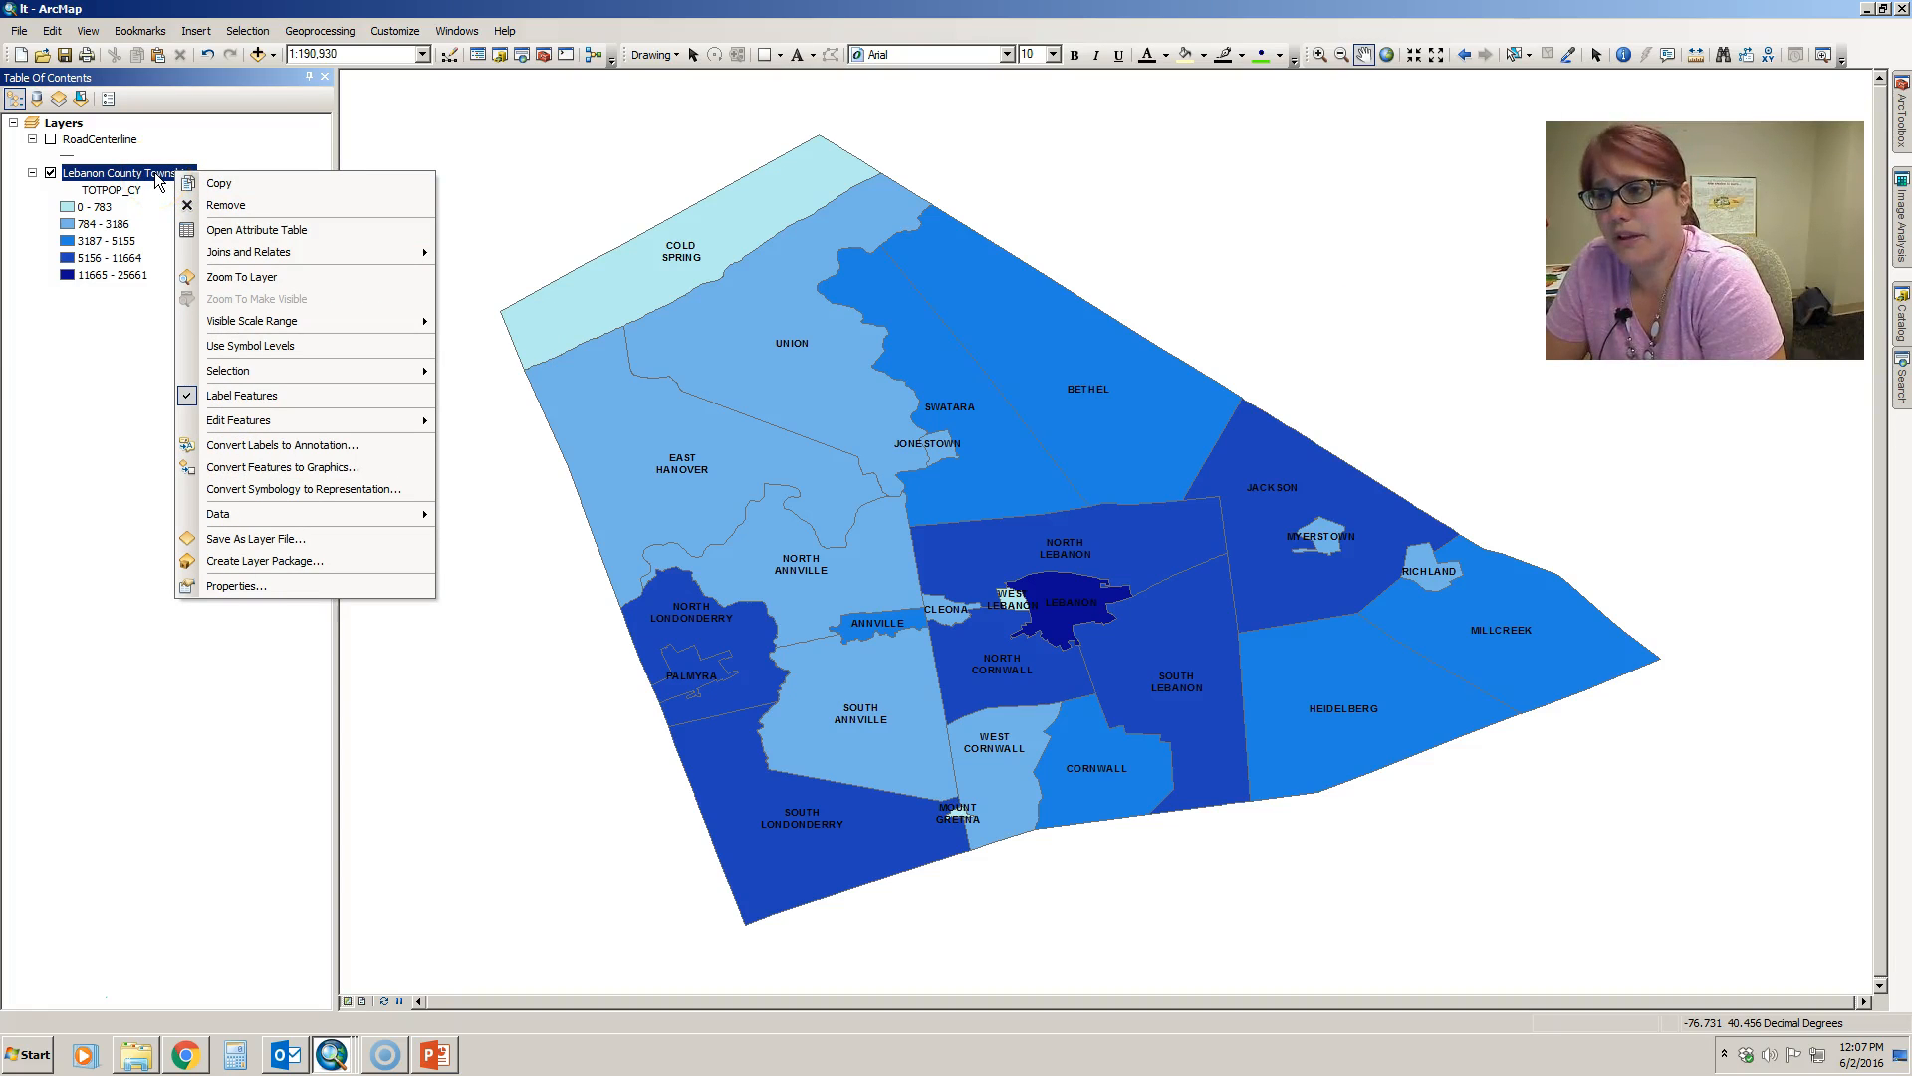
click(284, 396)
double_click(197, 175)
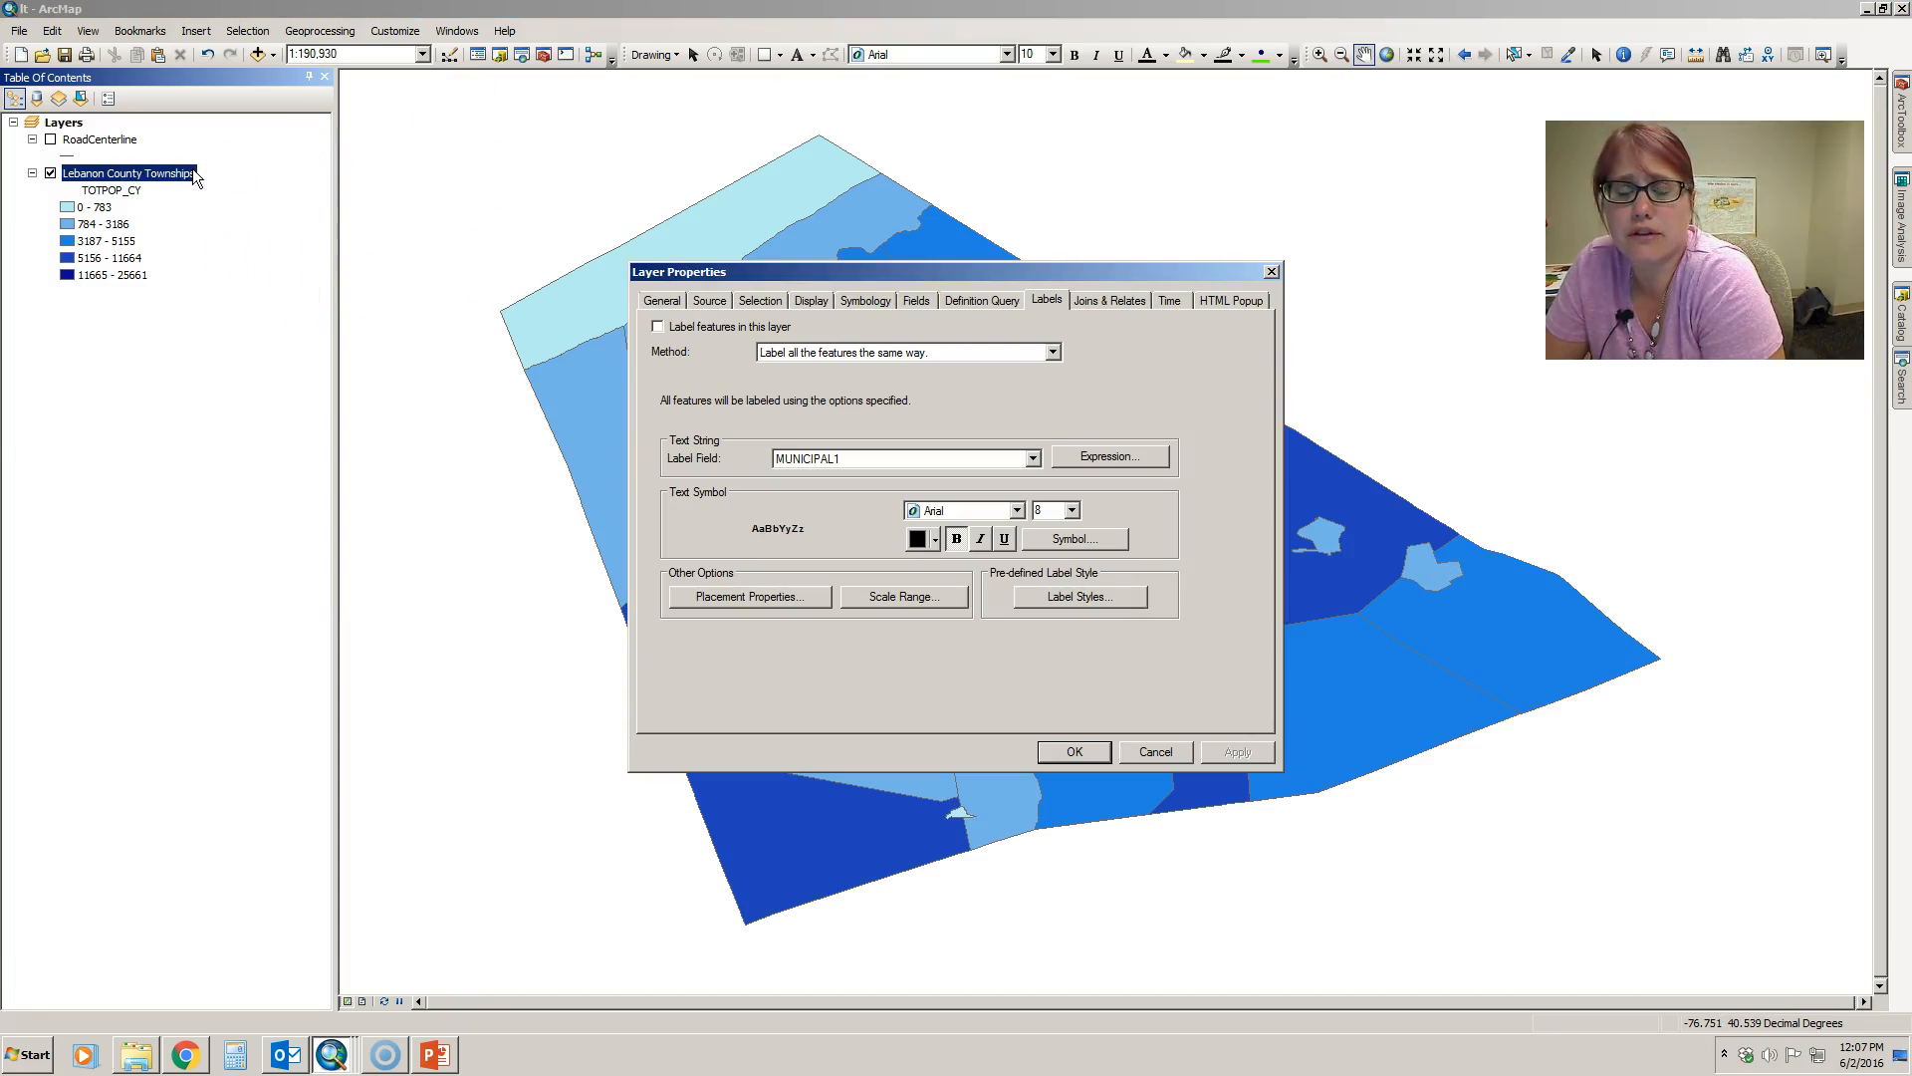
click(658, 327)
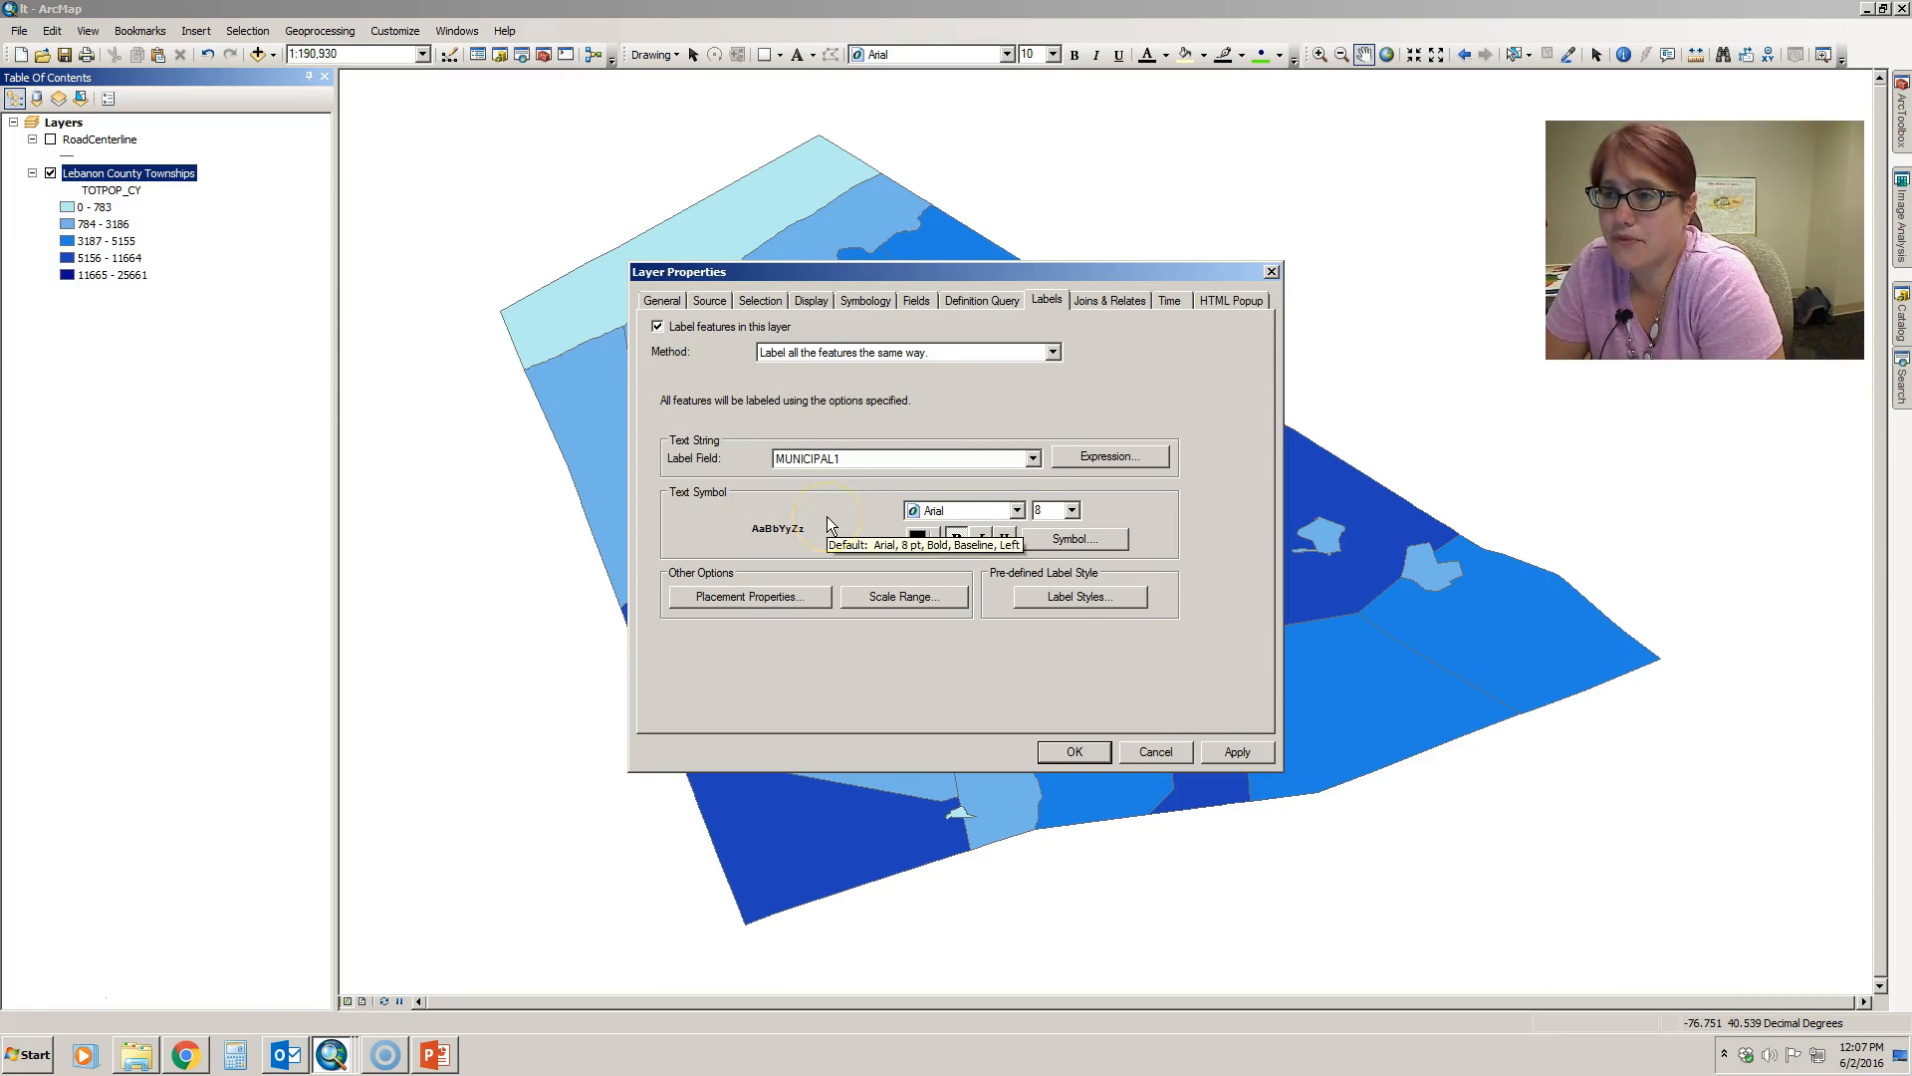
click(1253, 752)
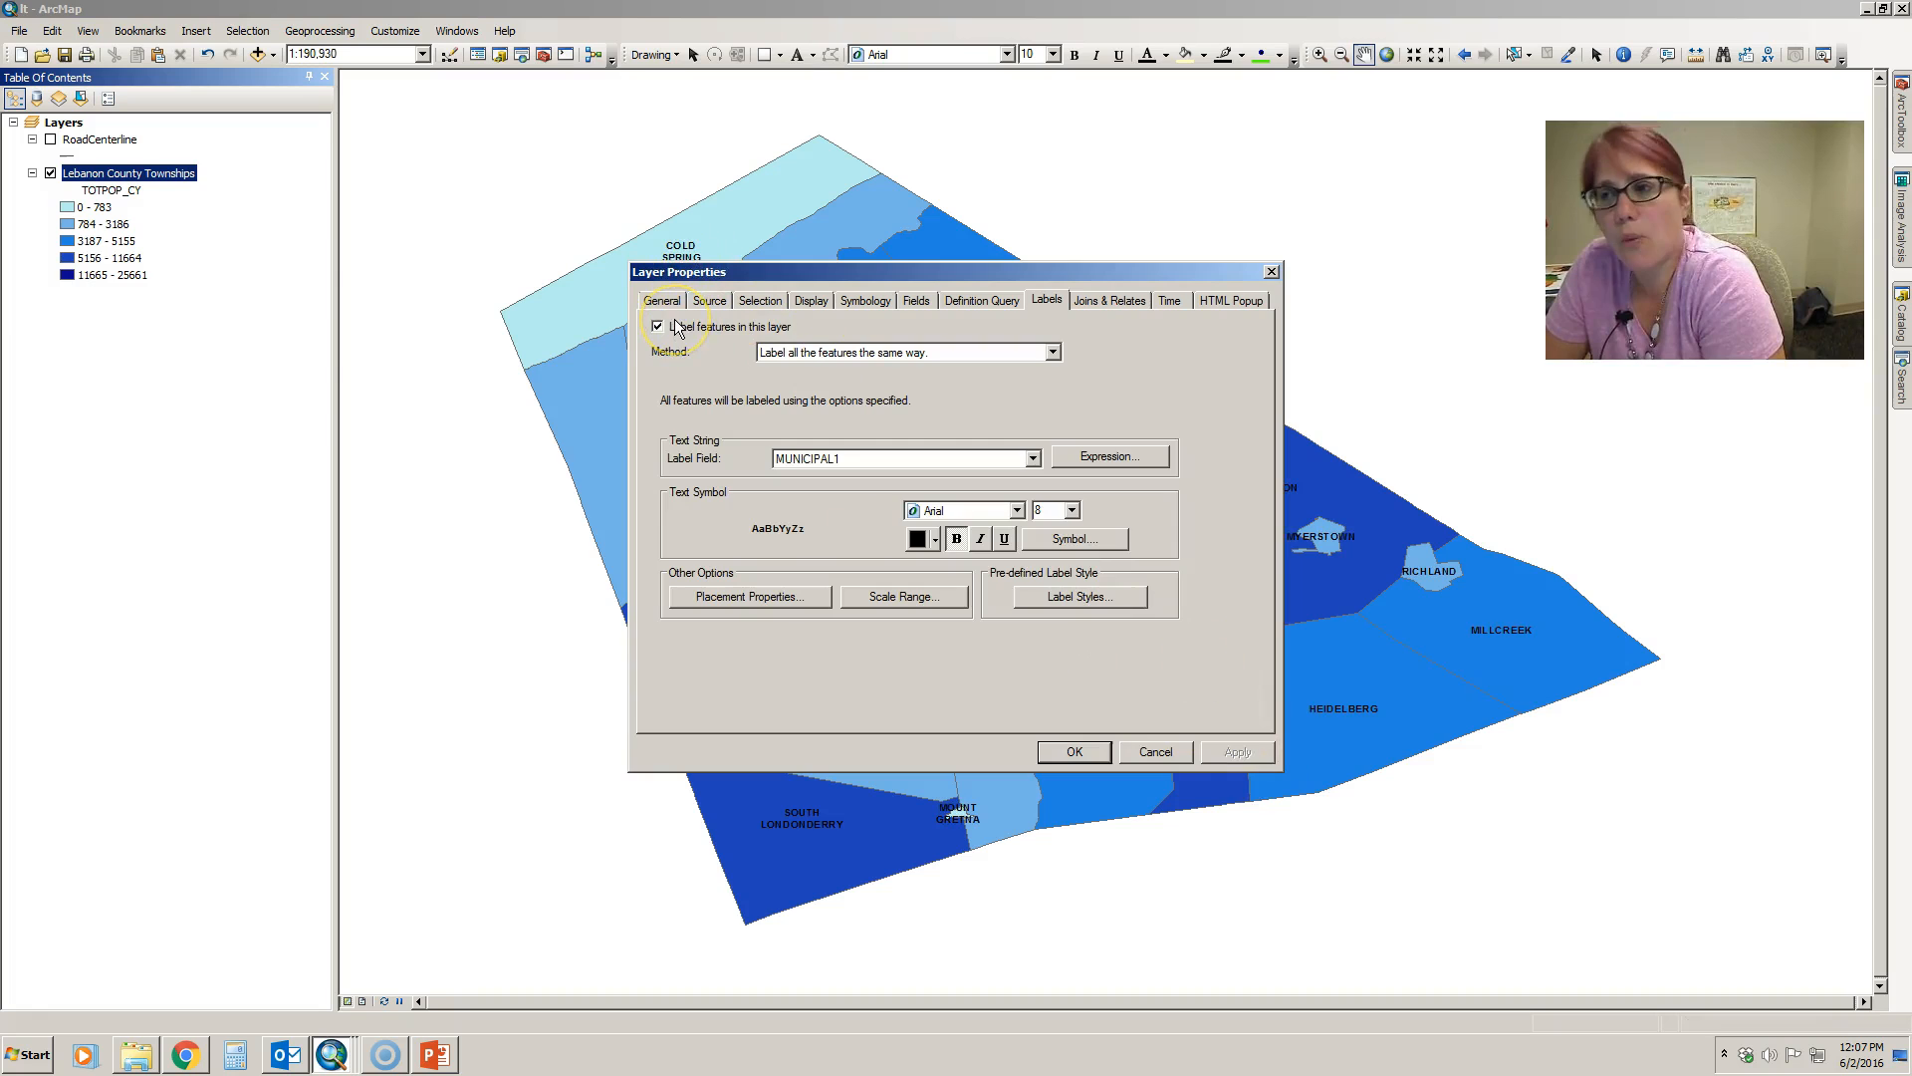
click(1075, 751)
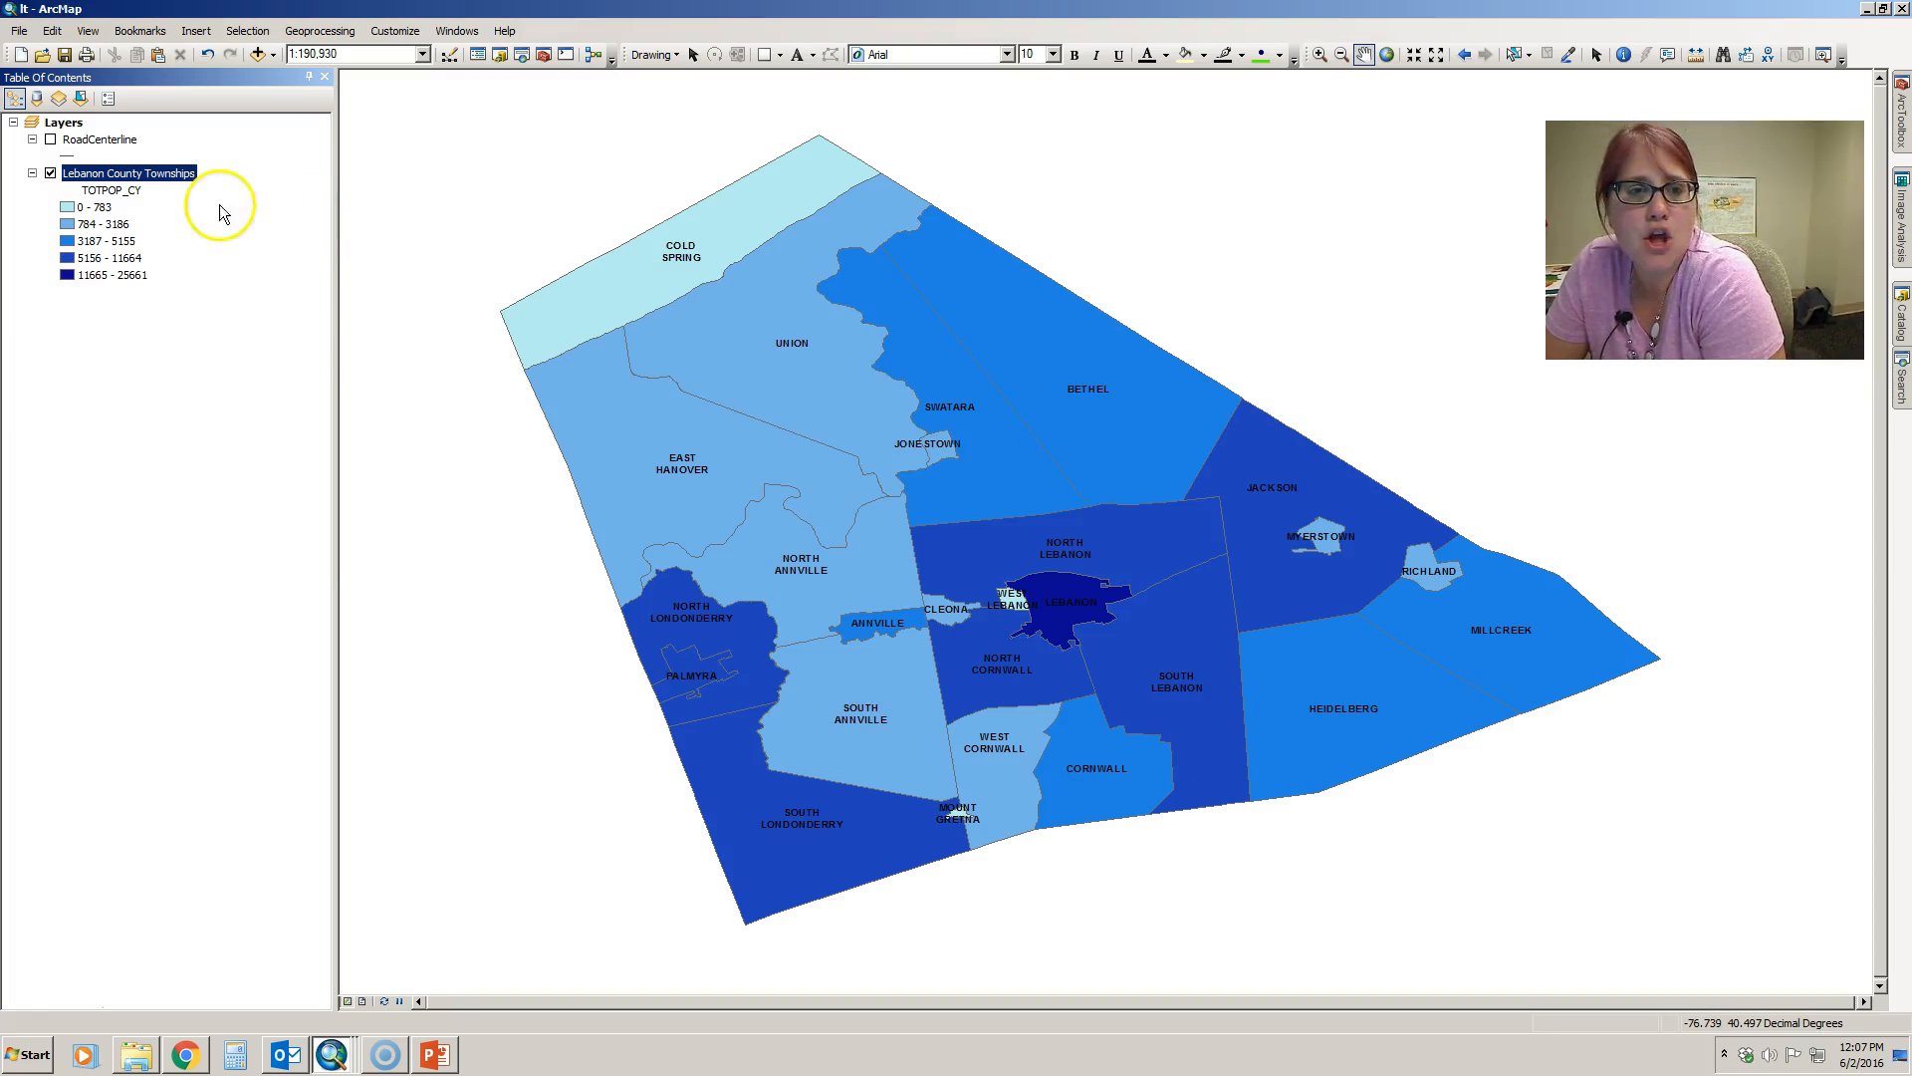
- Switch the township labels off and on again directly from the layer's Label Features option
right_click(175, 174)
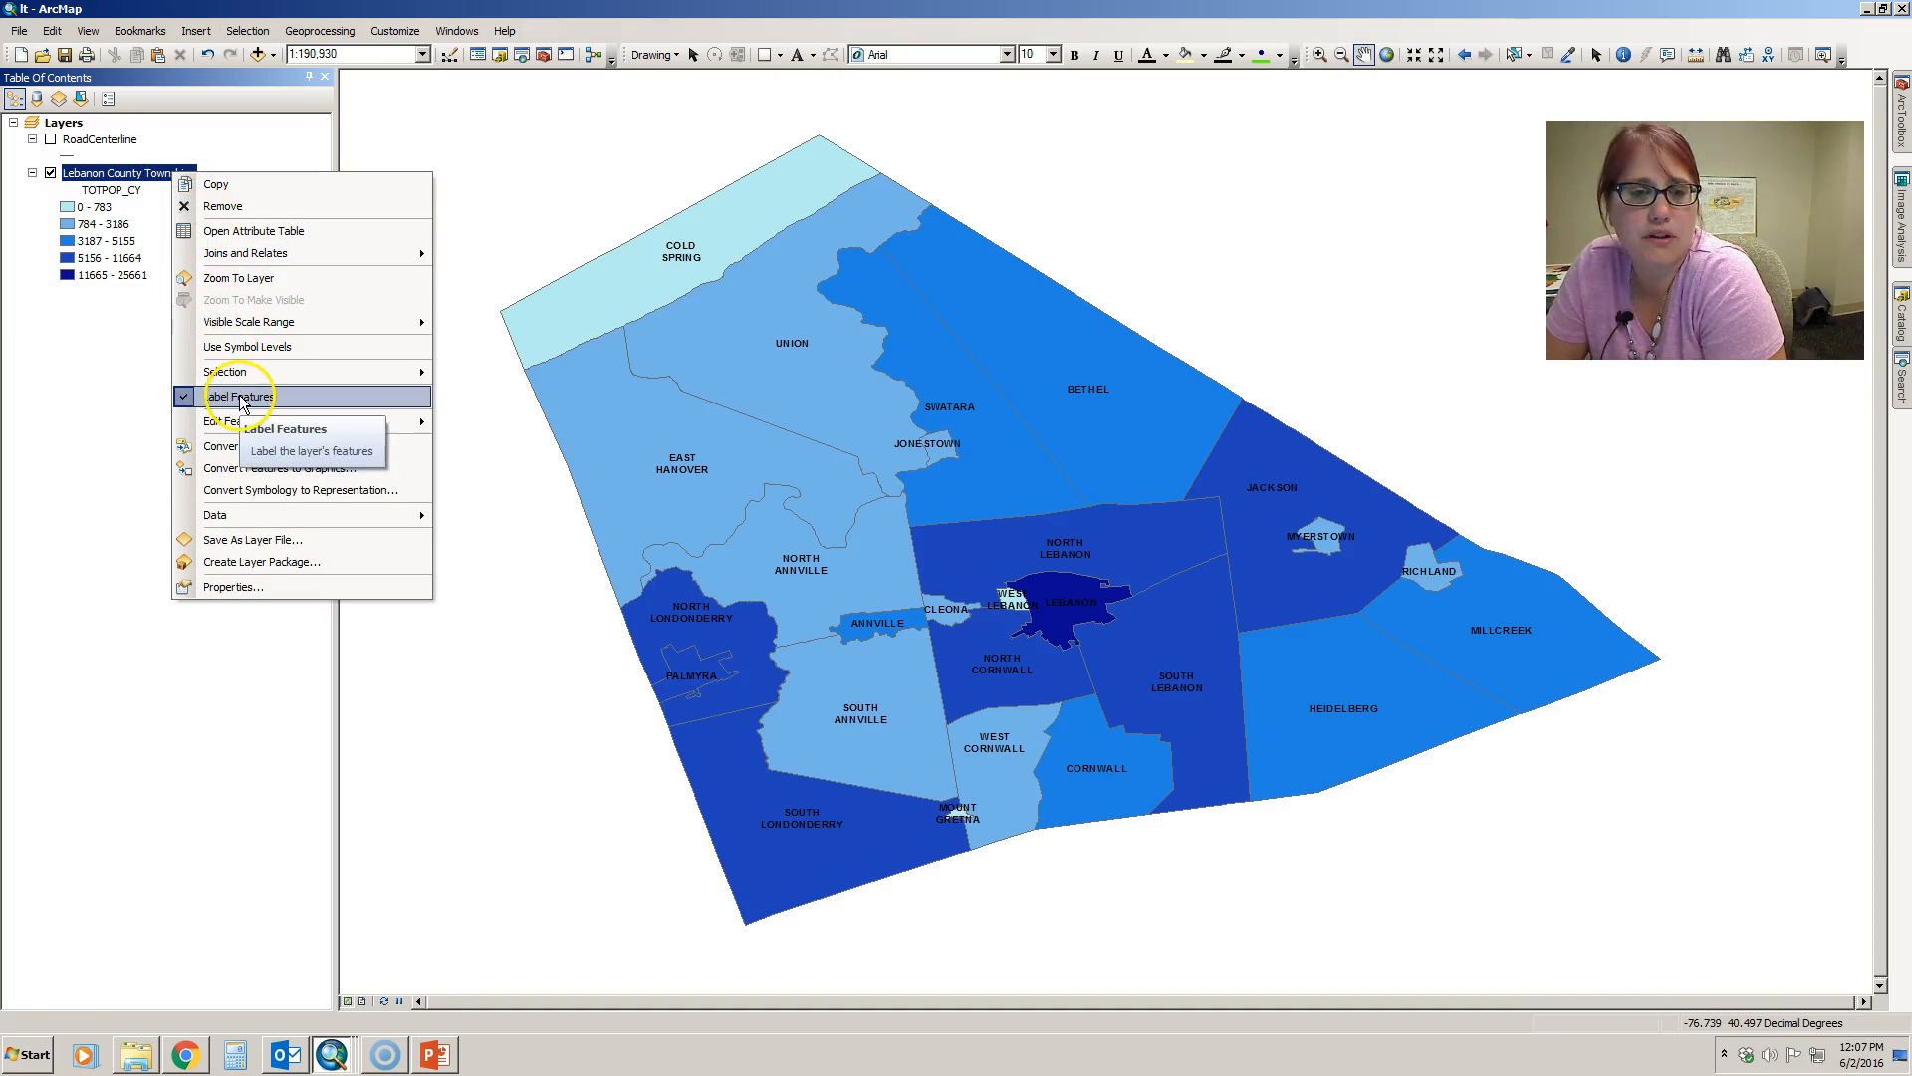
click(240, 400)
right_click(185, 171)
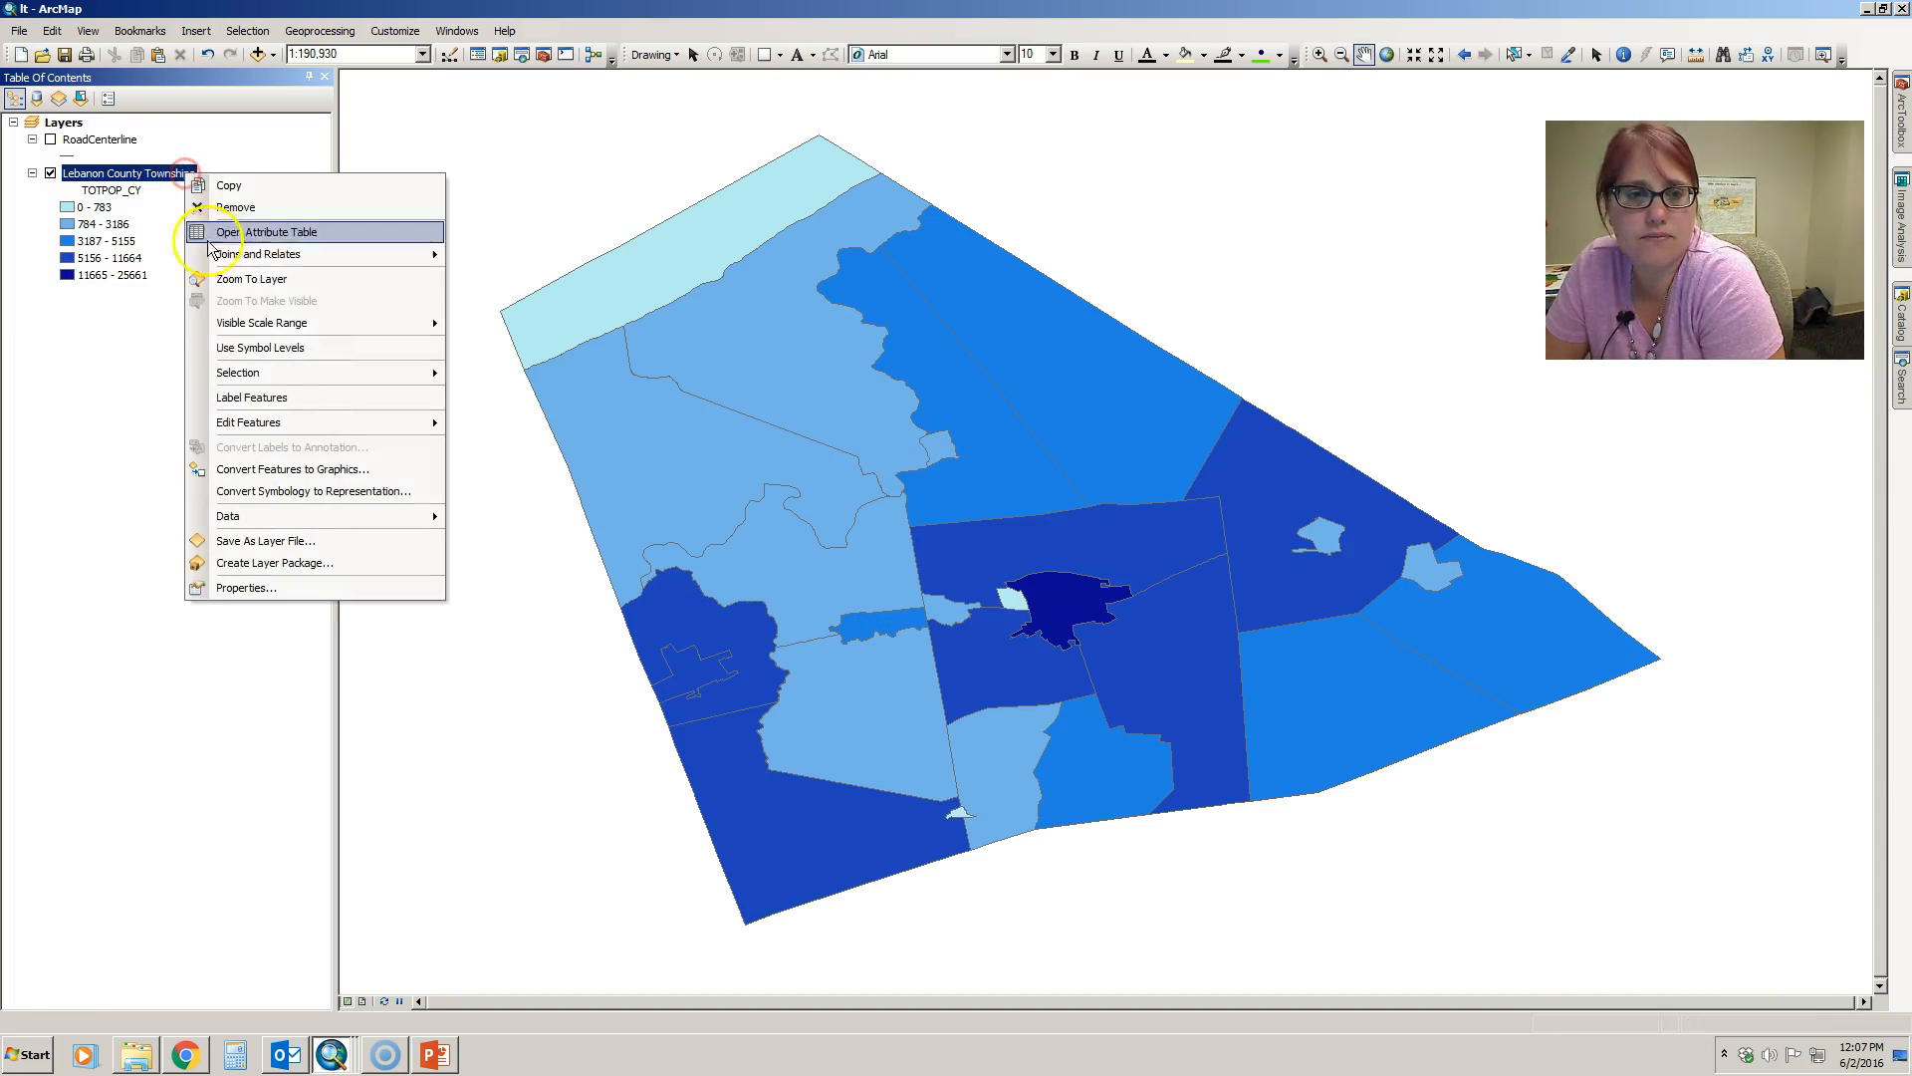
click(242, 396)
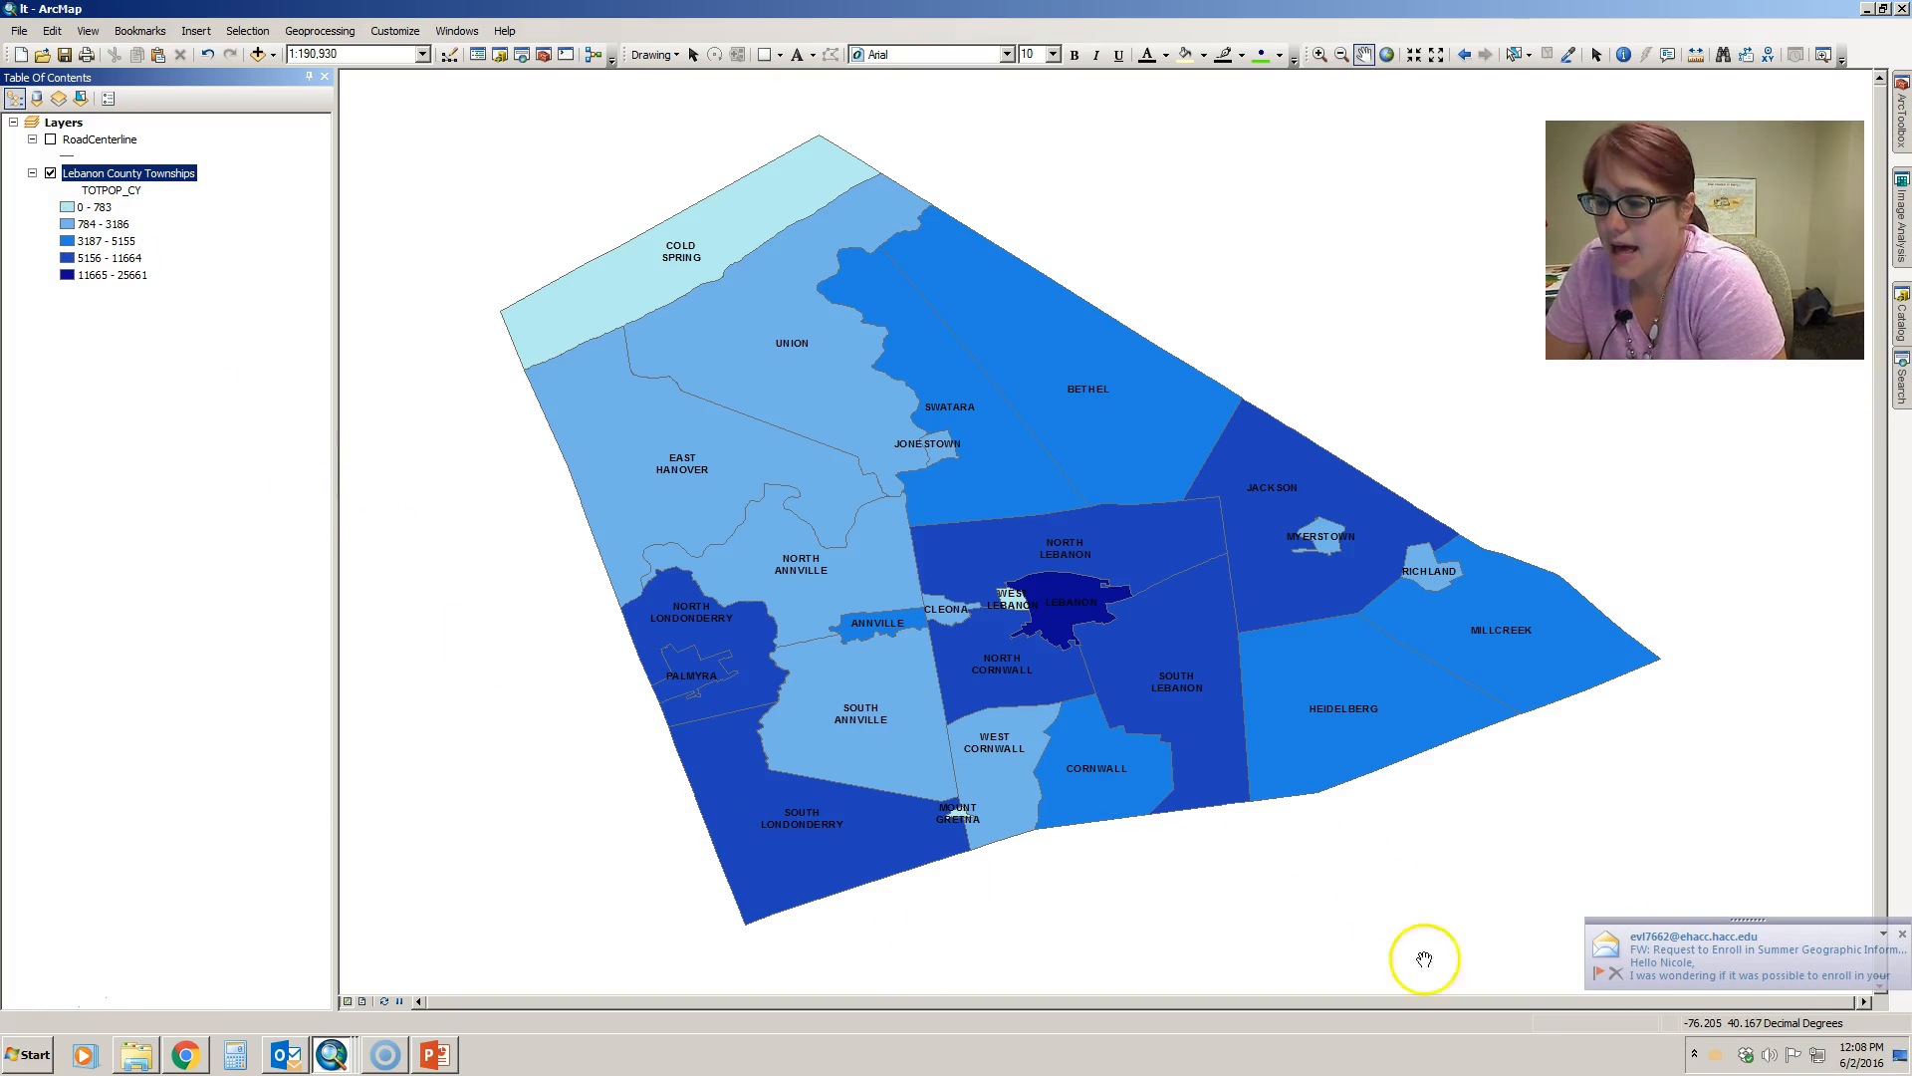
- Dismiss the e-mail notification, undock the Tools toolbar over the map, and close the toolbar
click(1903, 934)
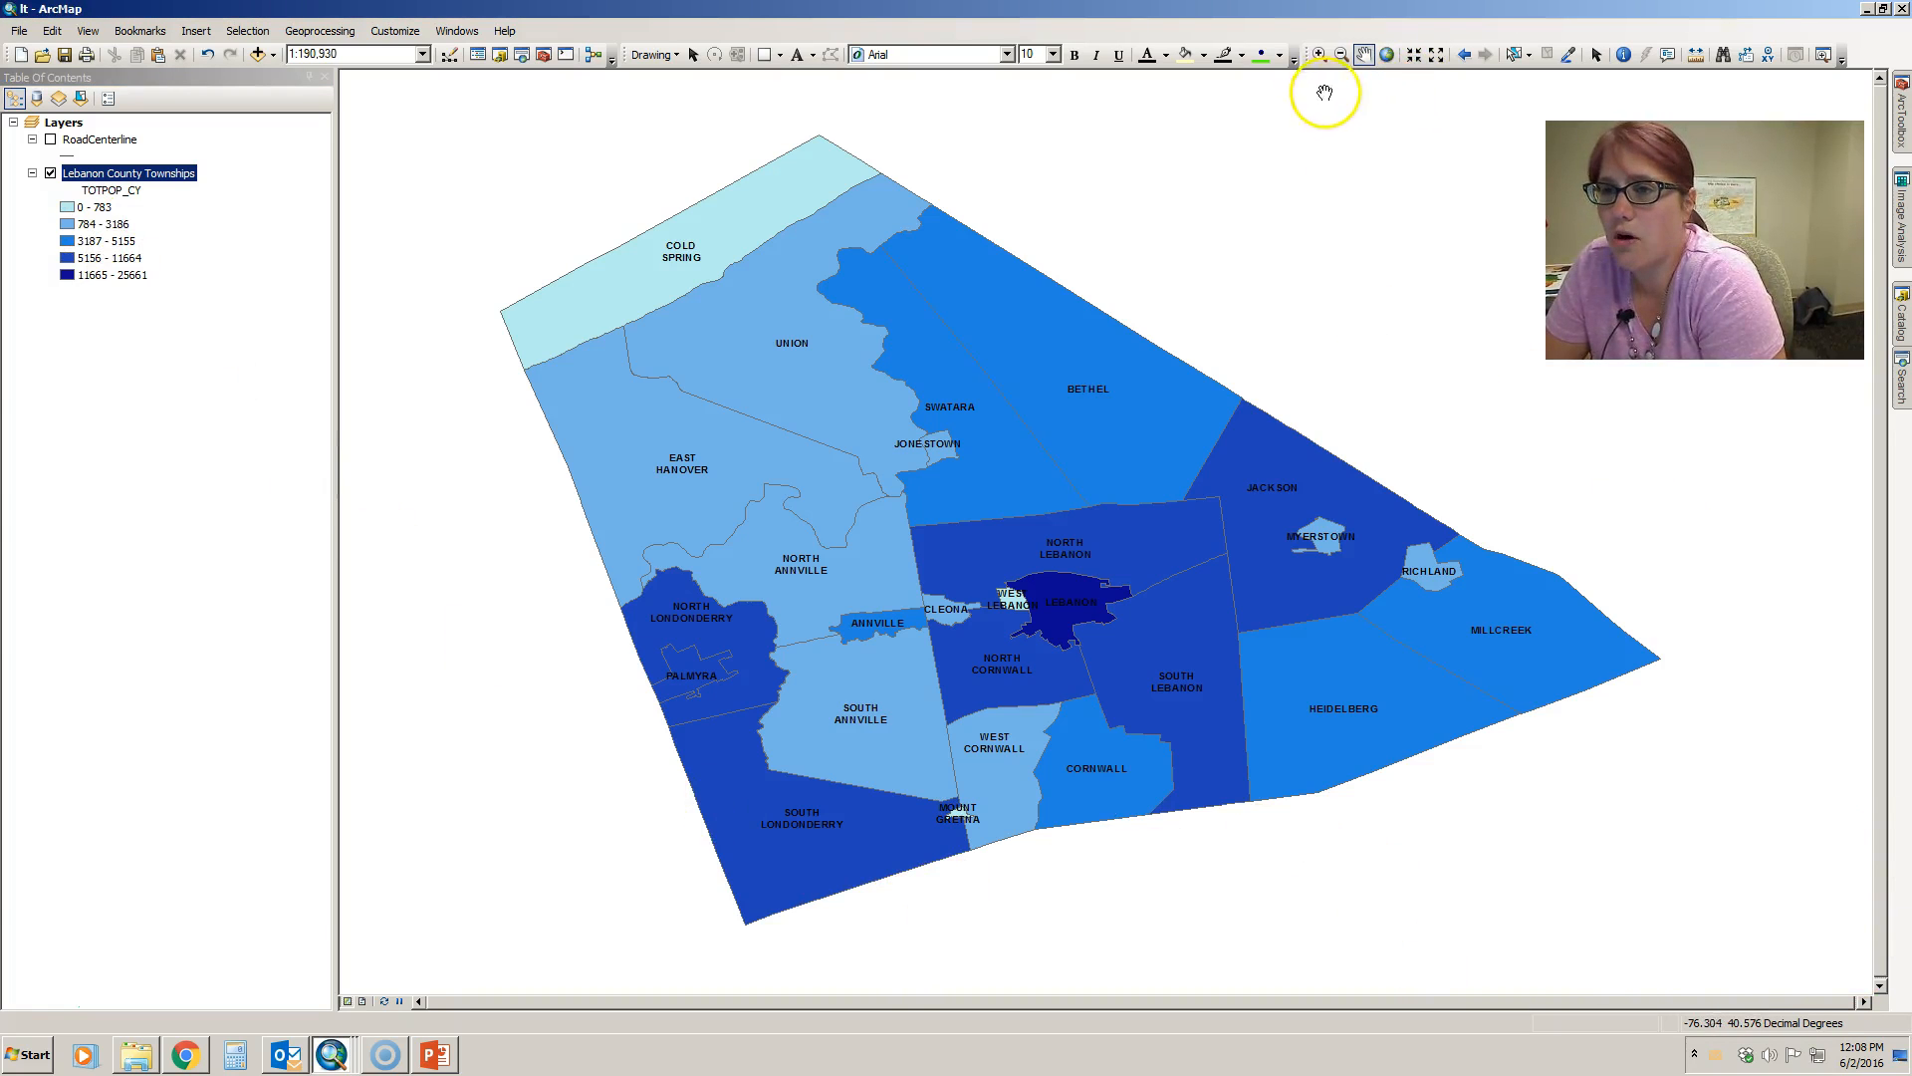
drag(1307, 56, 1051, 147)
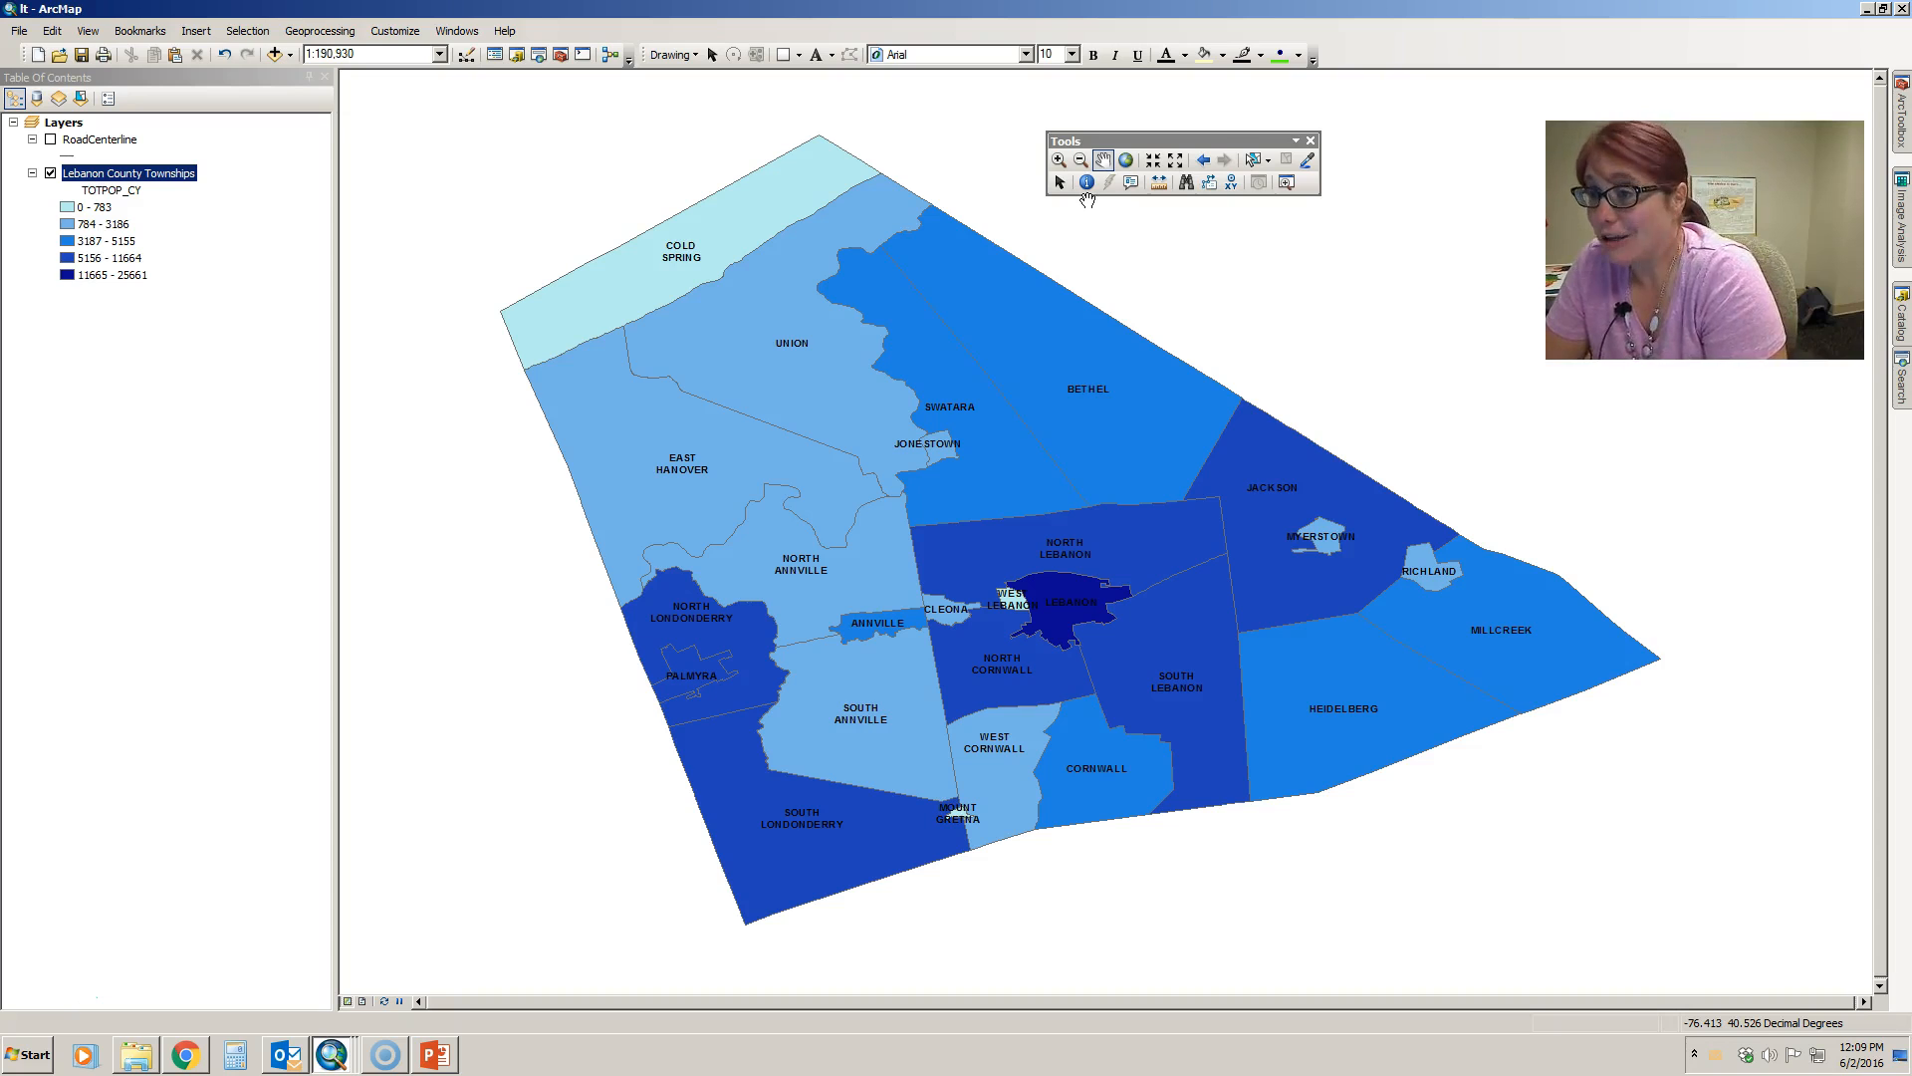
click(1310, 140)
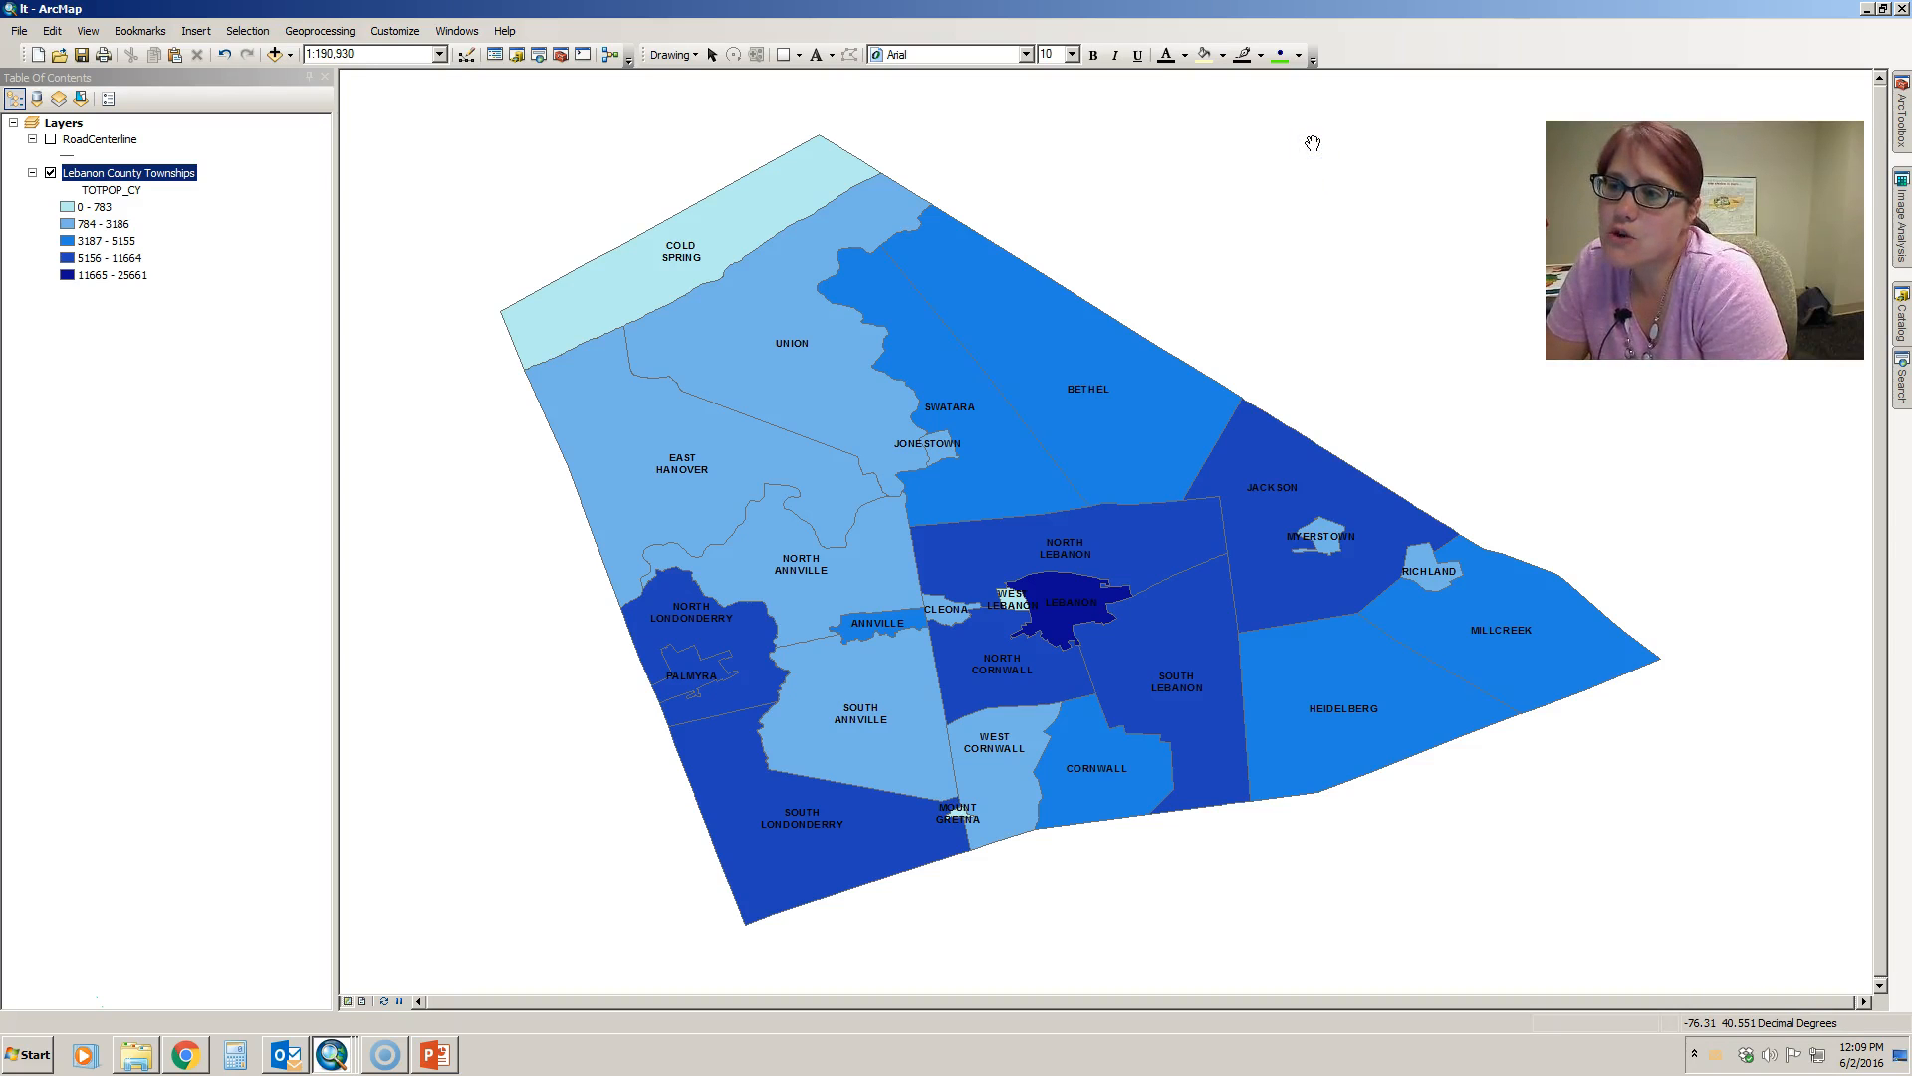
click(1363, 72)
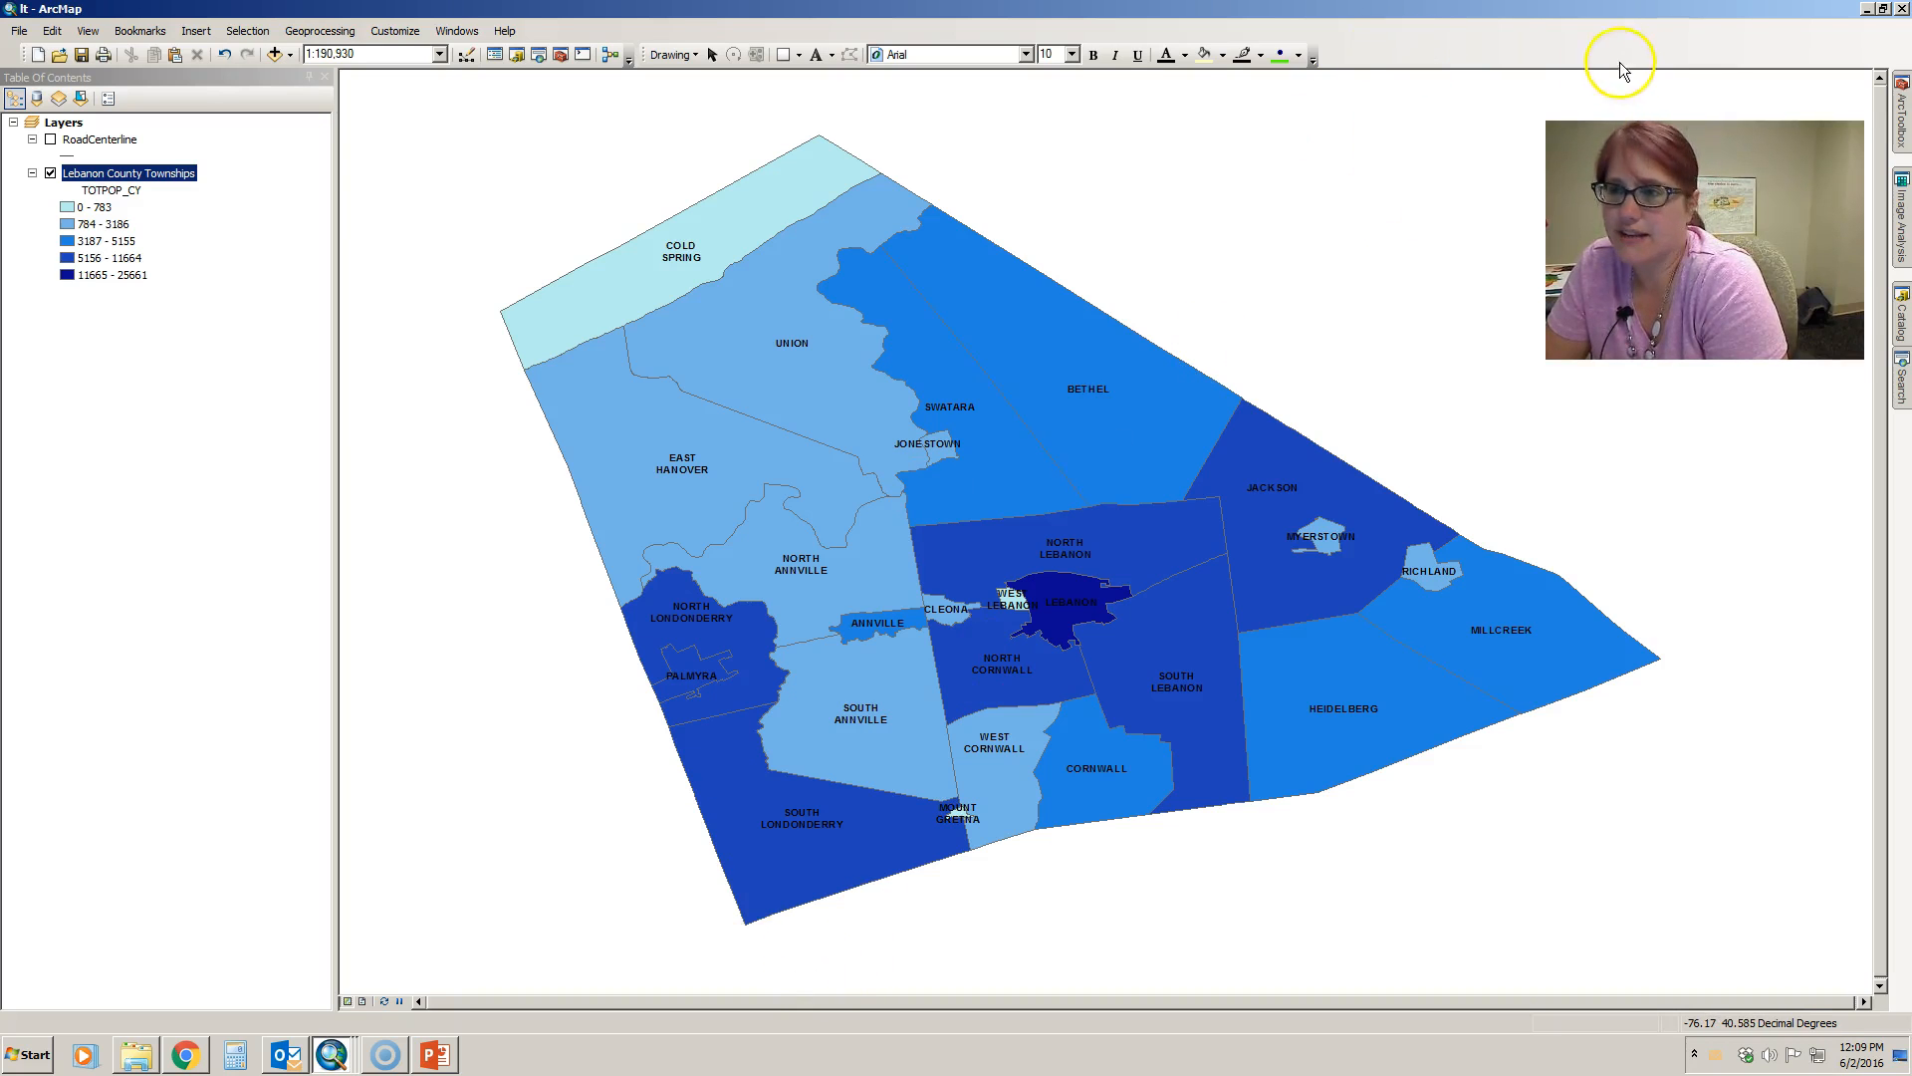
- Restore the Tools toolbar from the list of available toolbars and close it again
right_click(1584, 54)
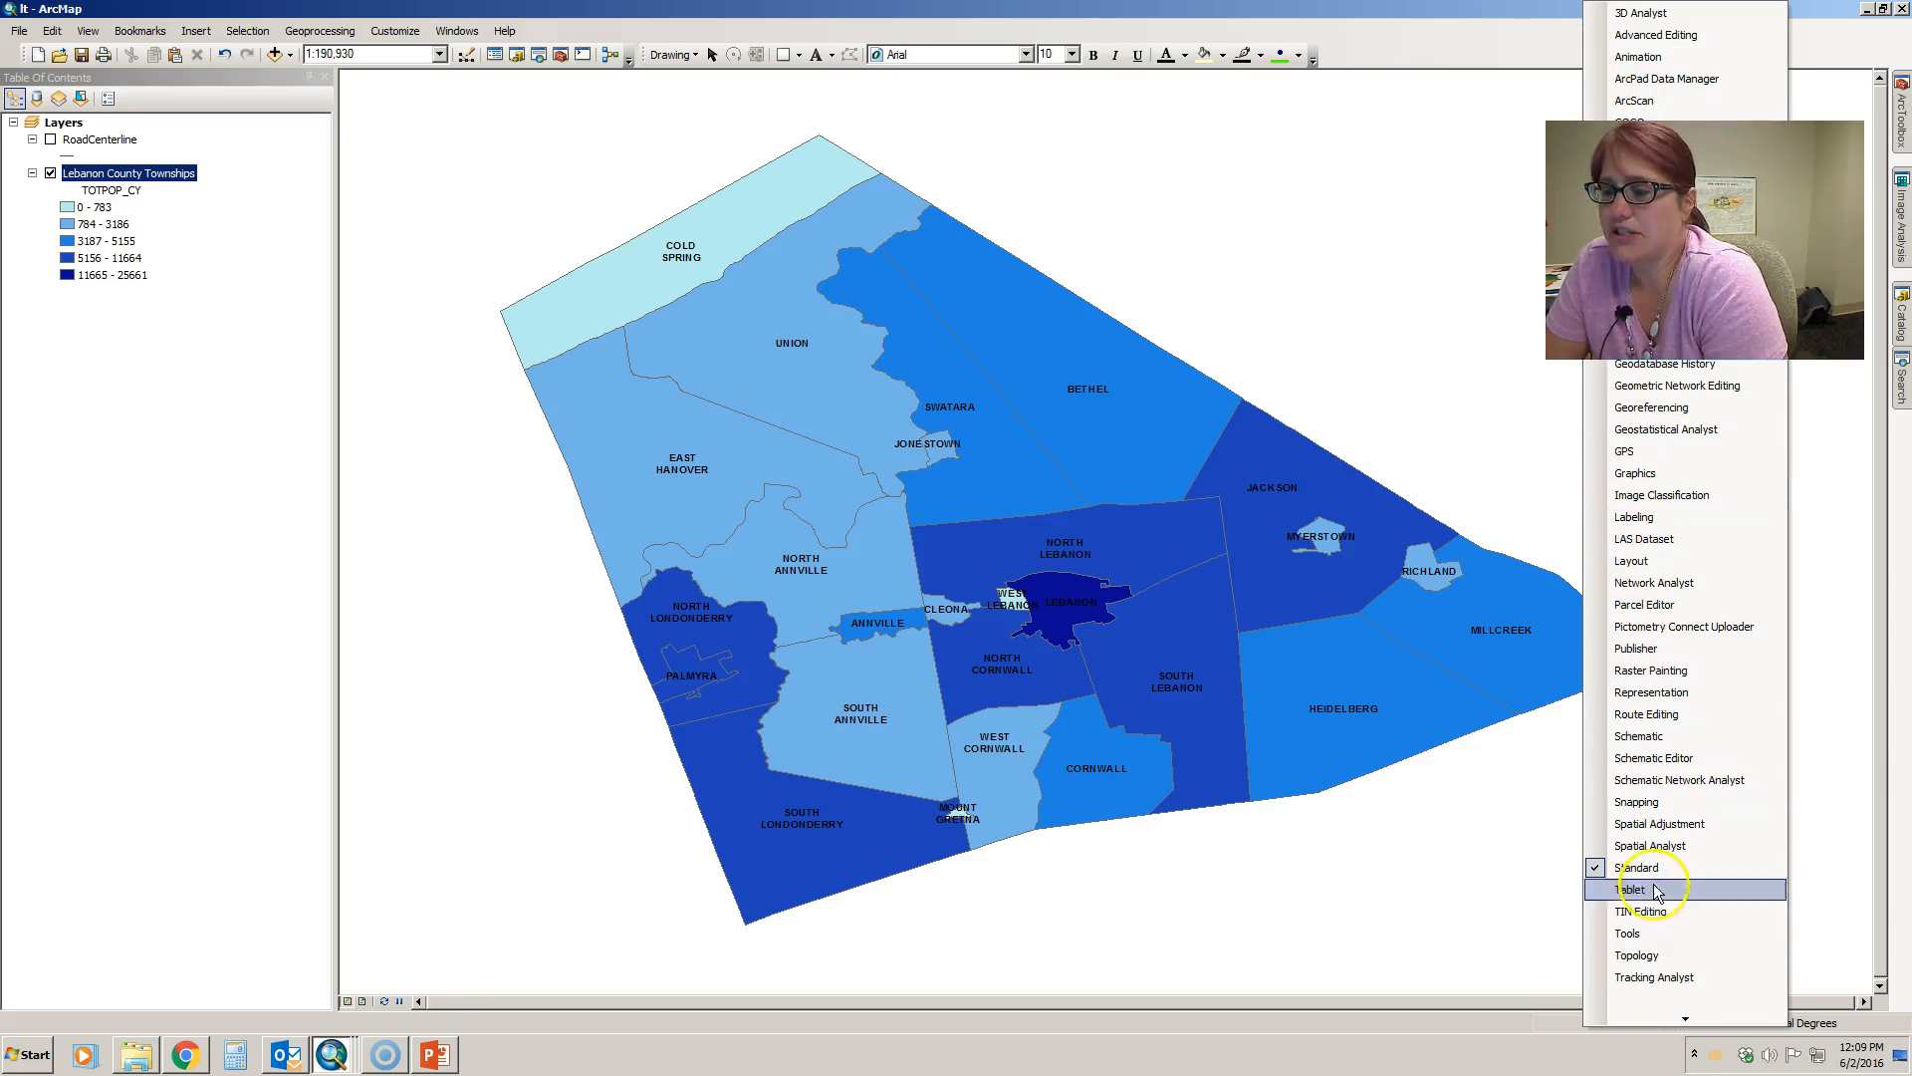
click(1643, 934)
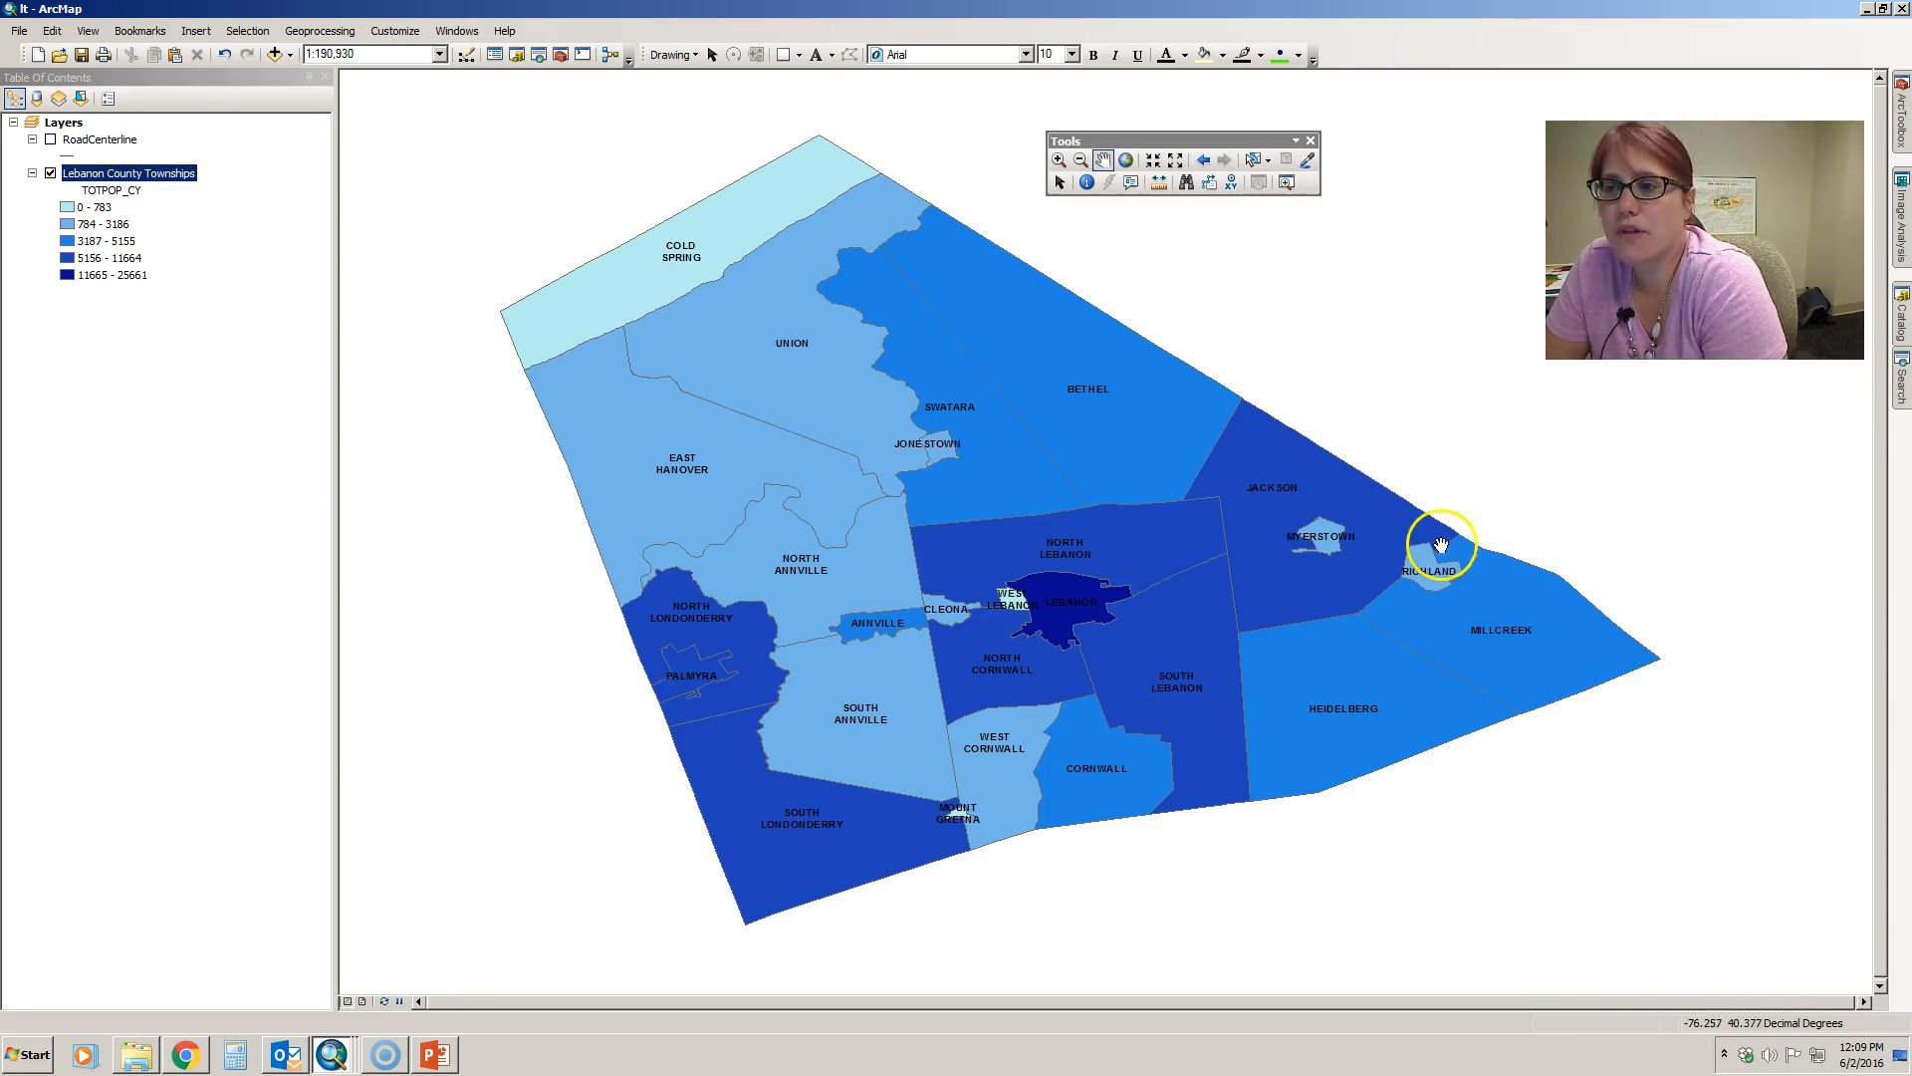
click(1310, 140)
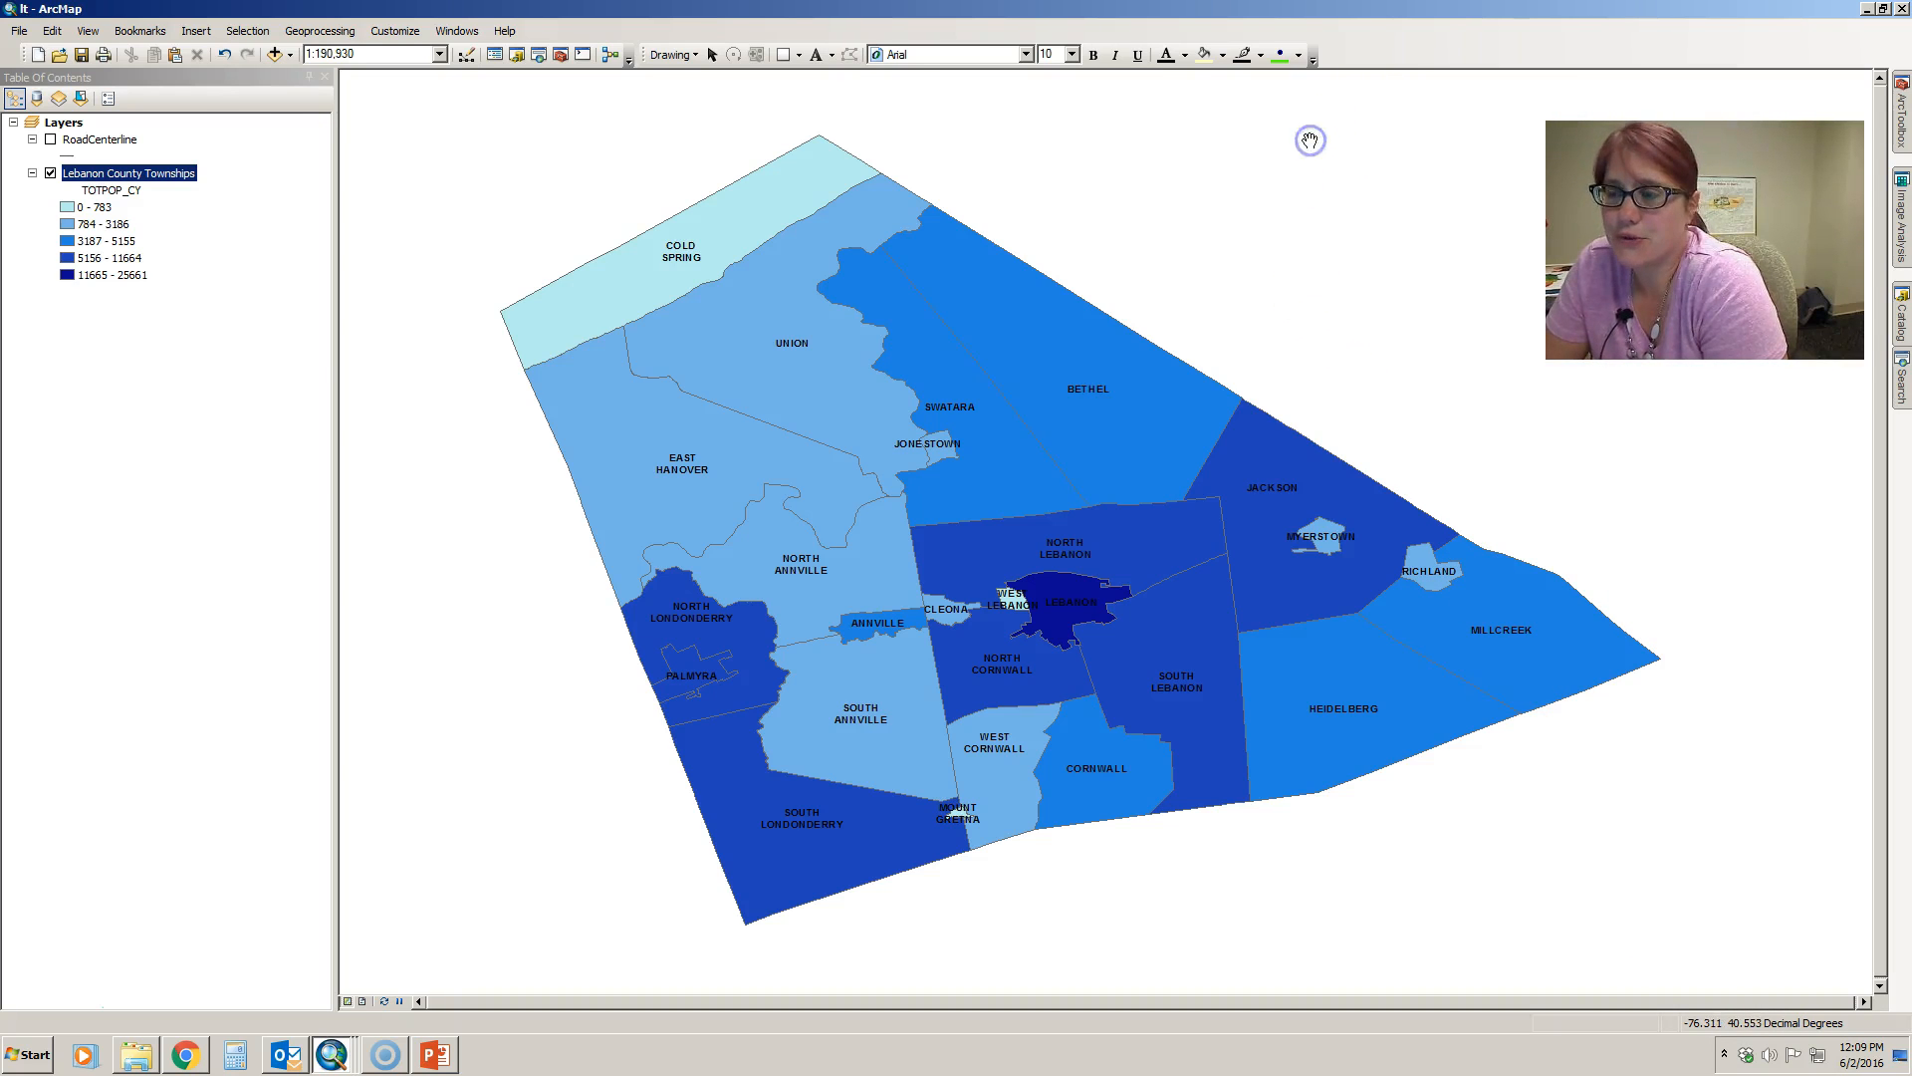
- Show the Tools toolbar again from the list of available toolbars
click(395, 31)
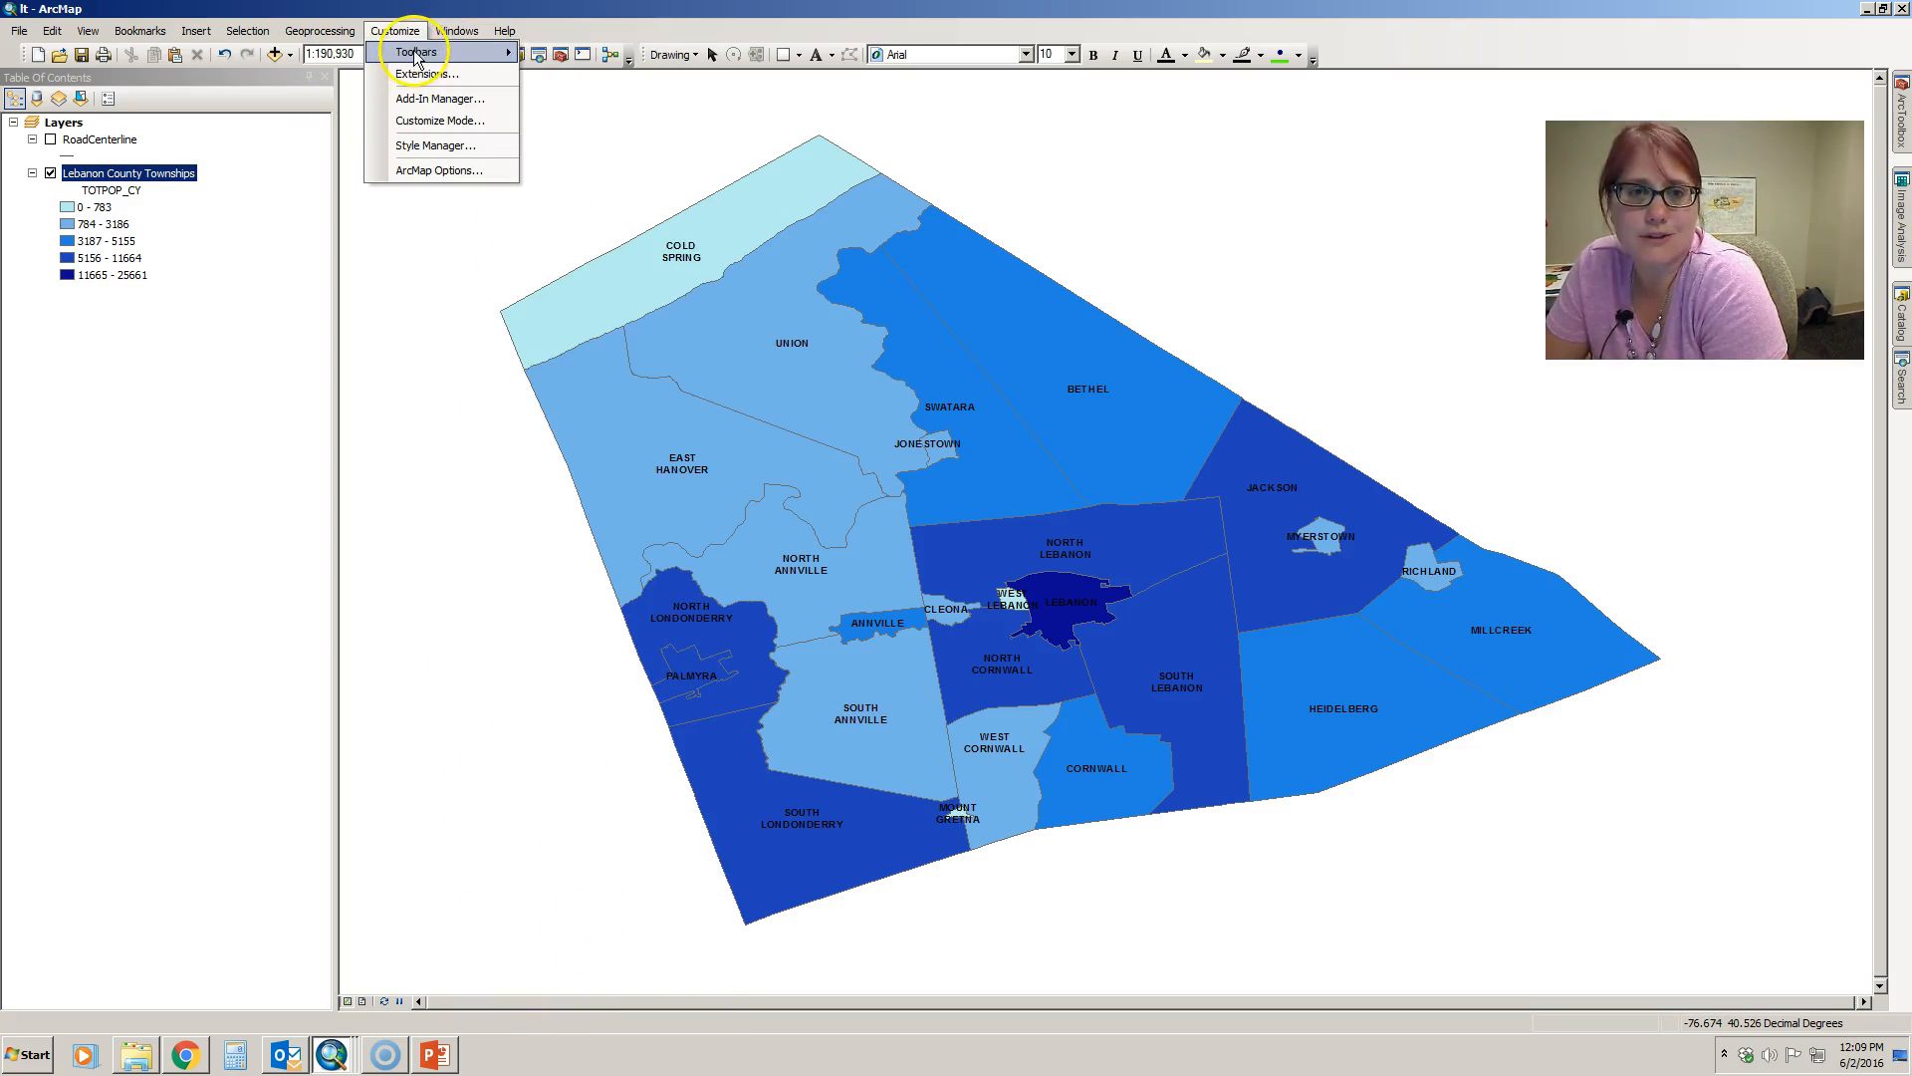
mouse_move(515, 52)
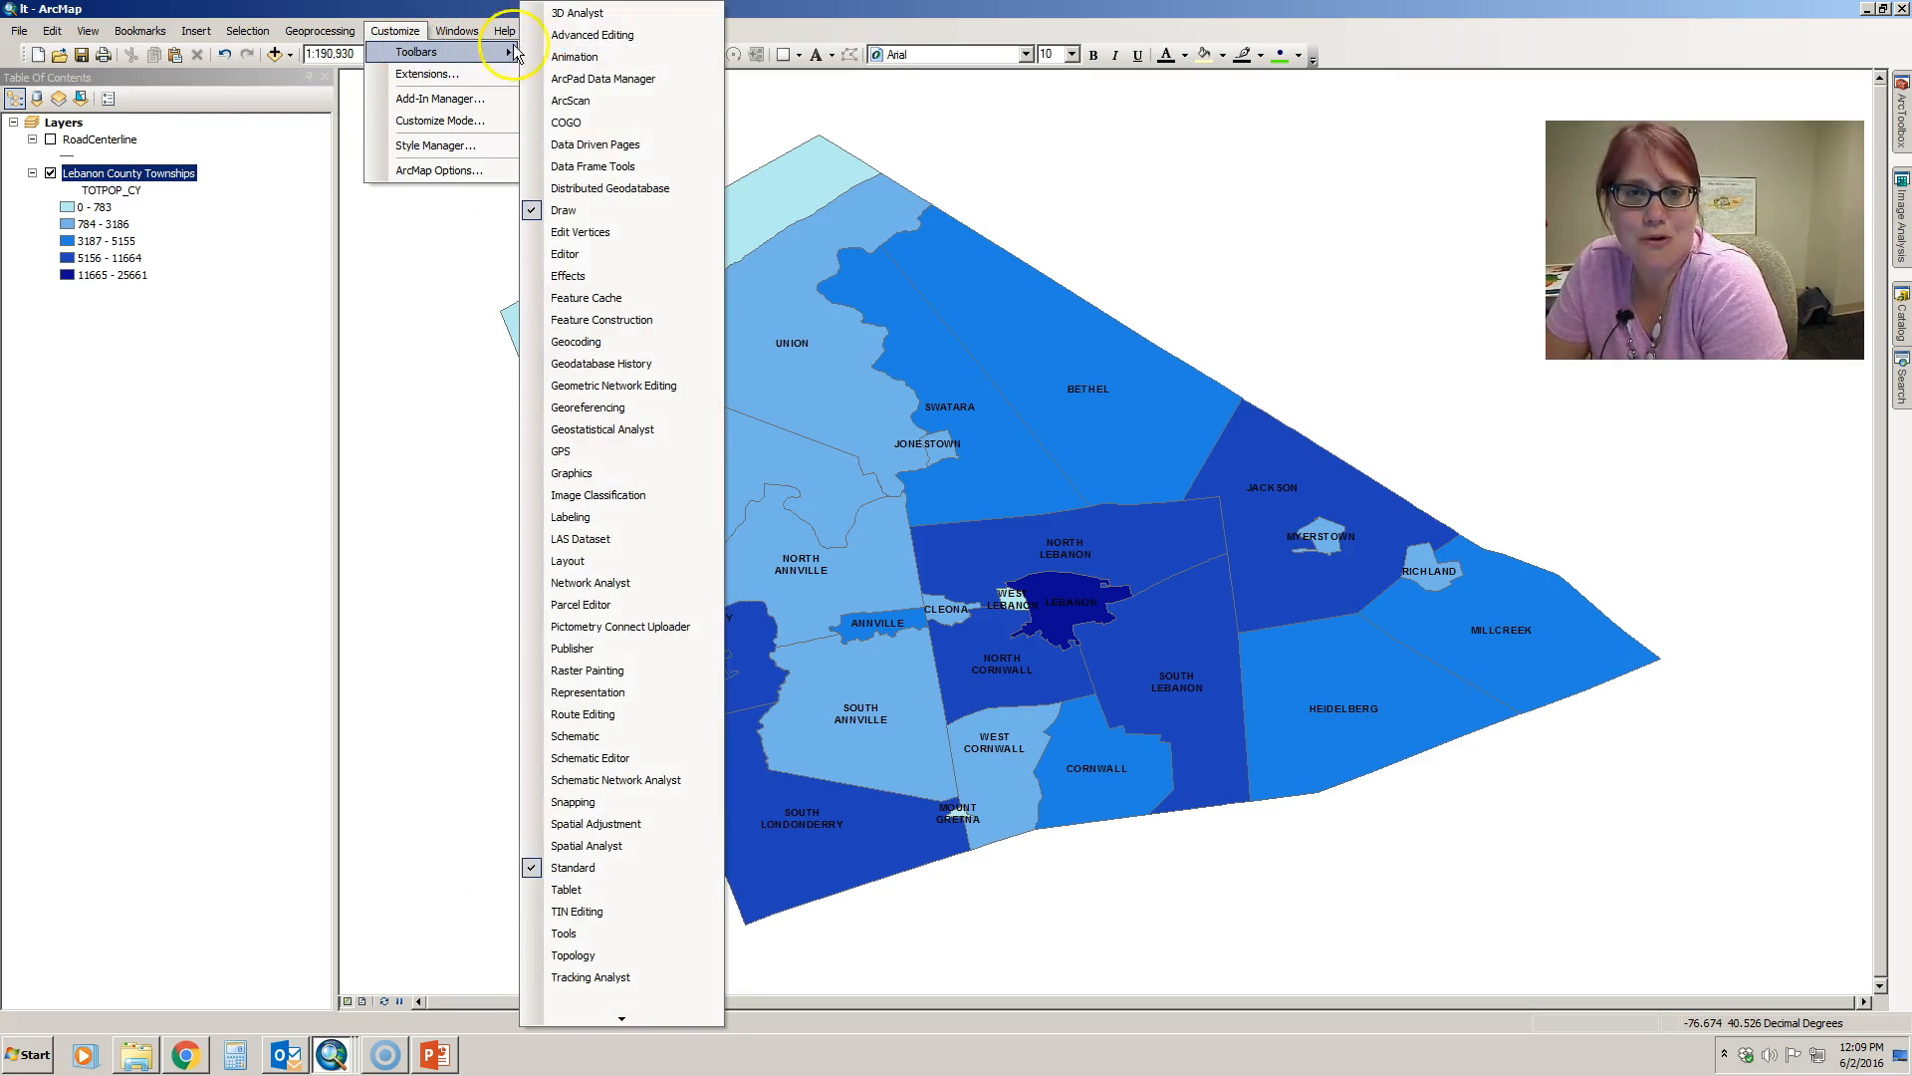
click(582, 934)
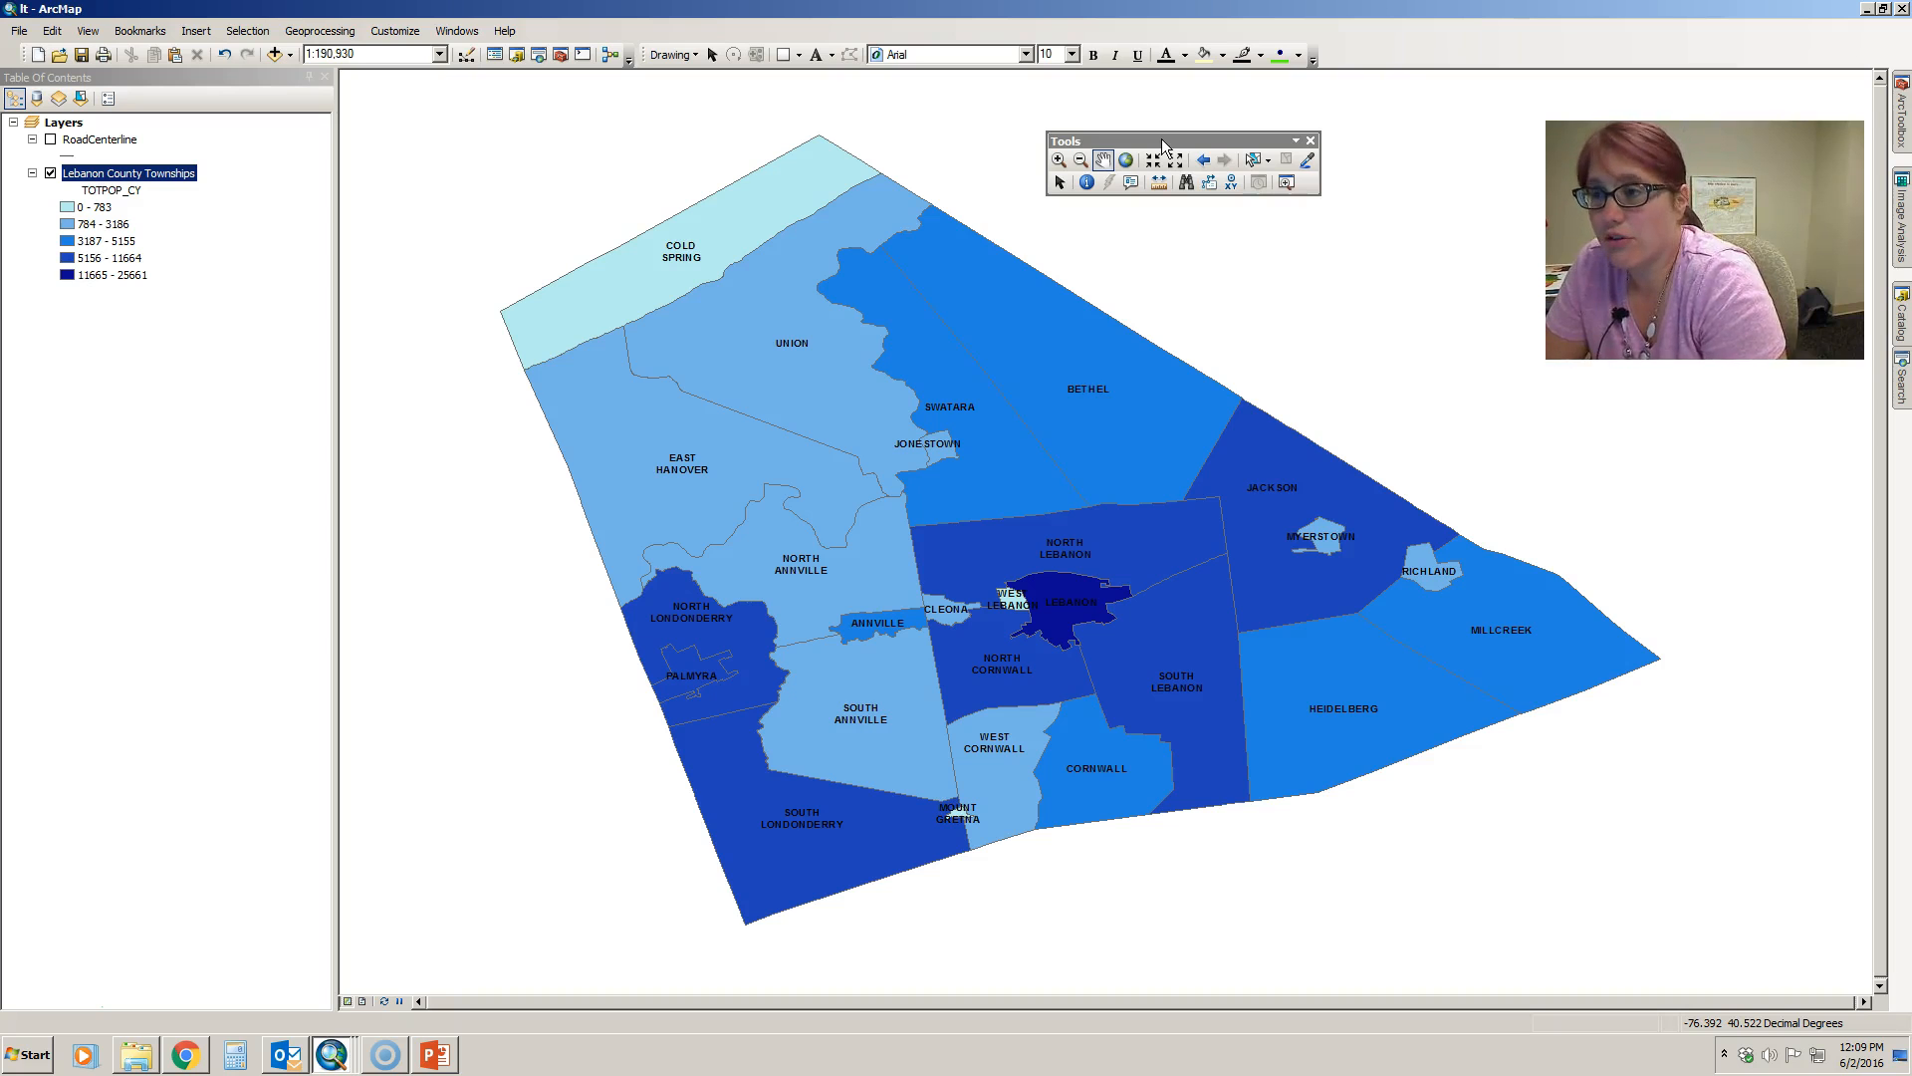
- Check the list of available toolbars and dock the Draw toolbar below the map
click(414, 35)
mouse_move(423, 51)
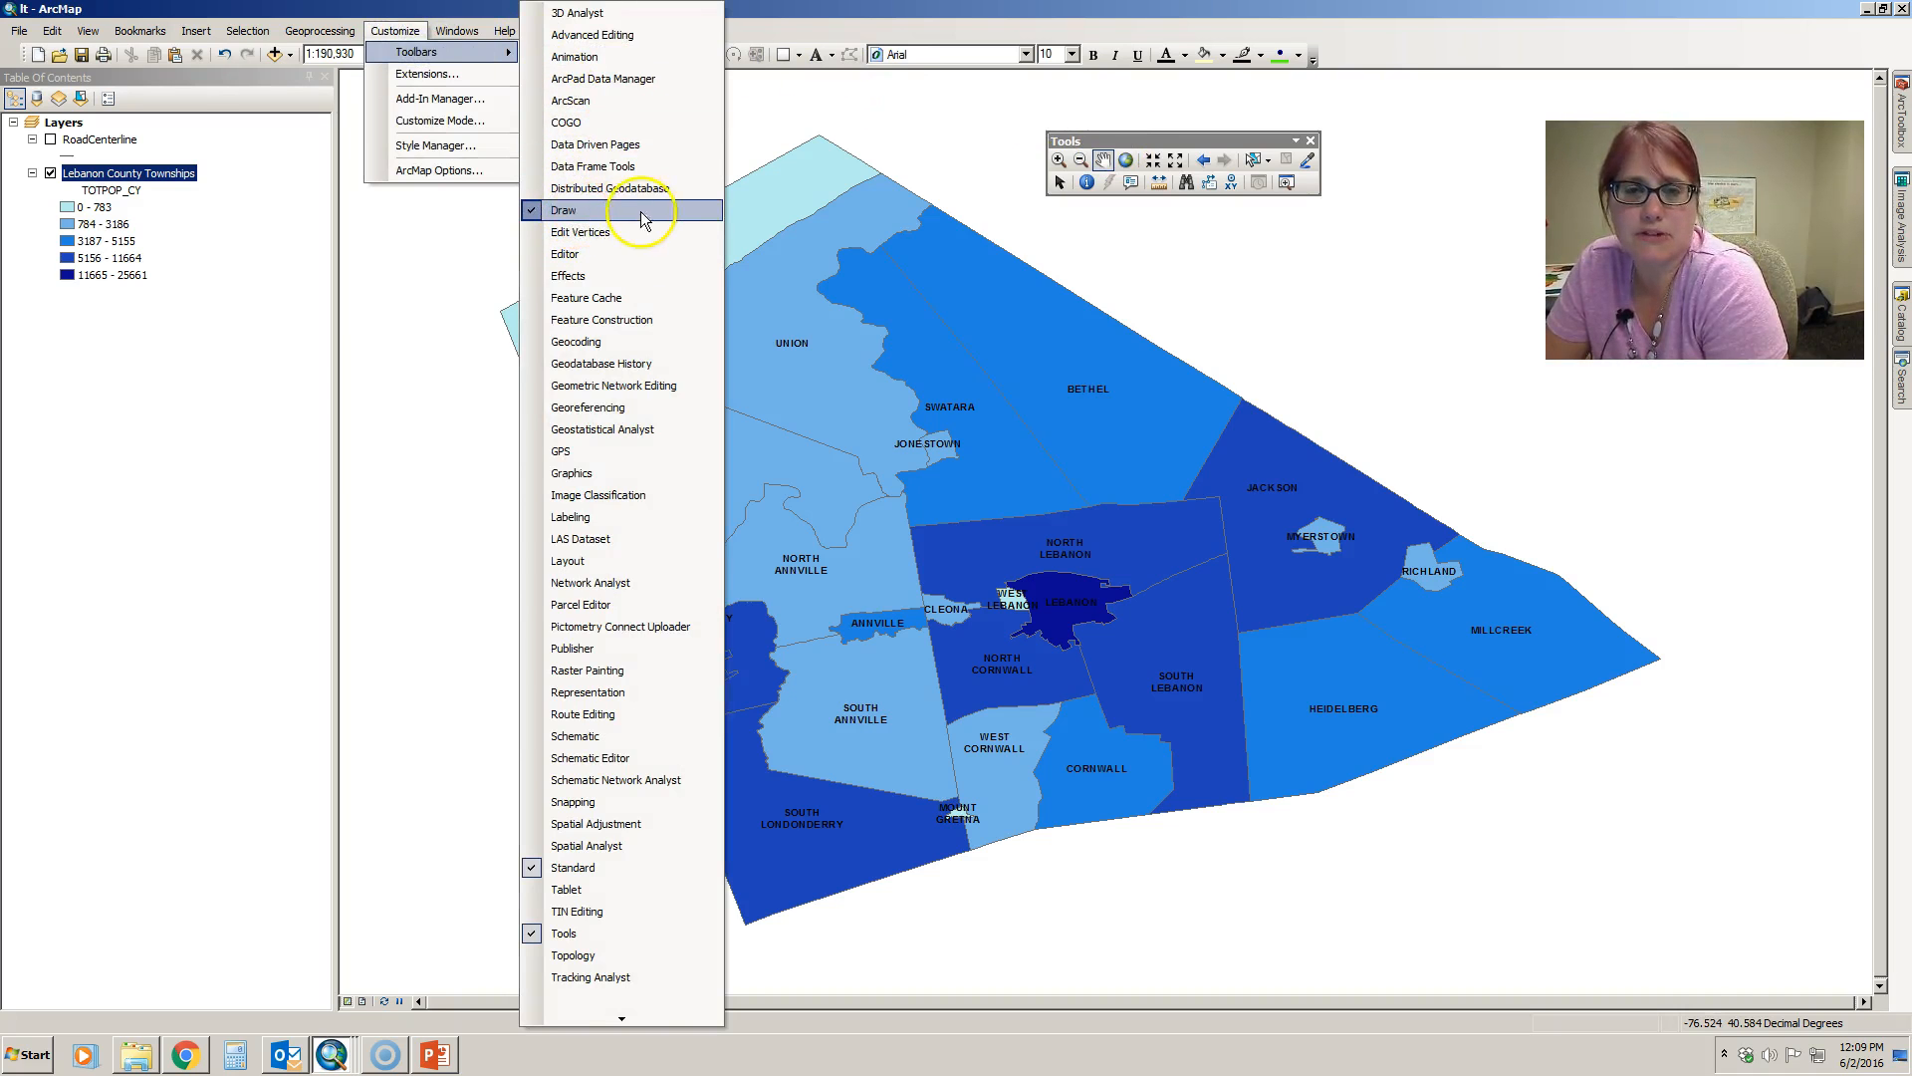
click(826, 8)
mouse_move(641, 51)
mouse_down()
mouse_move(704, 163)
mouse_move(610, 542)
mouse_move(455, 986)
mouse_move(358, 1014)
mouse_up()
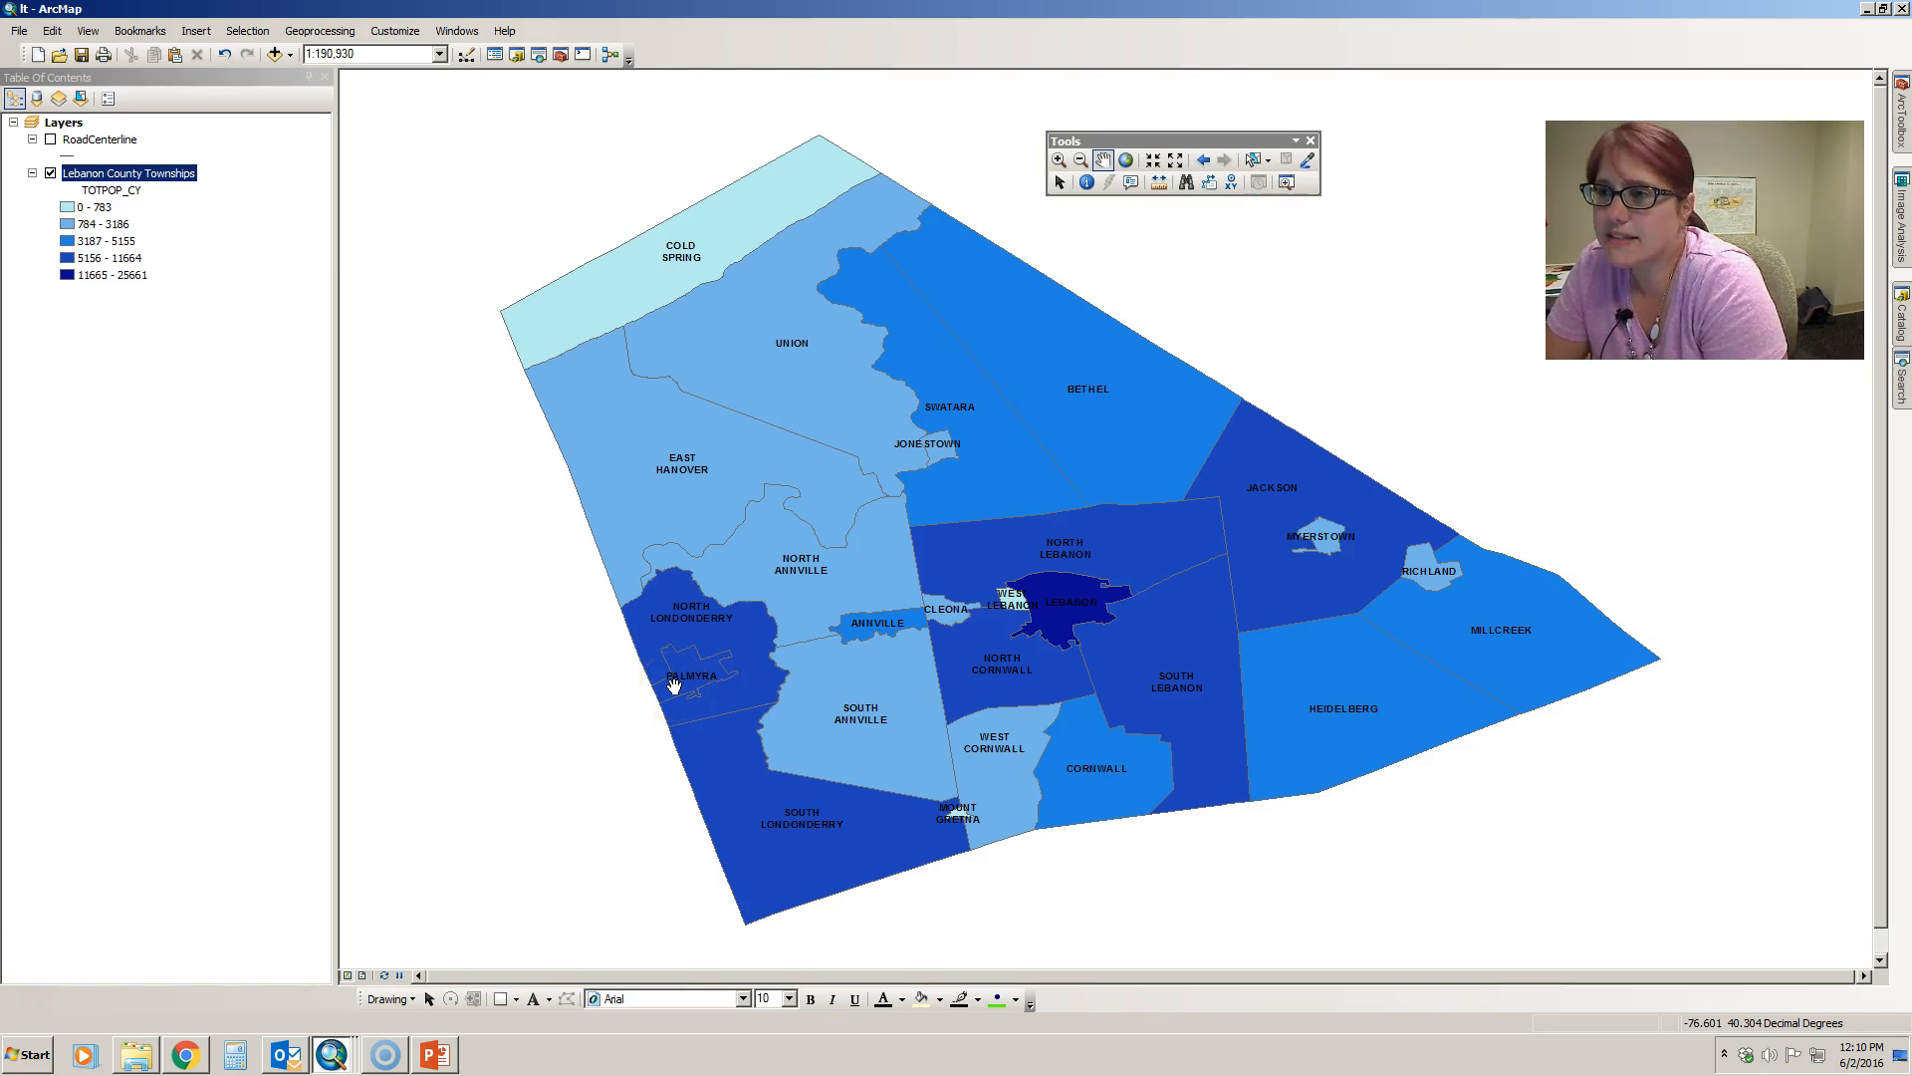
click(685, 634)
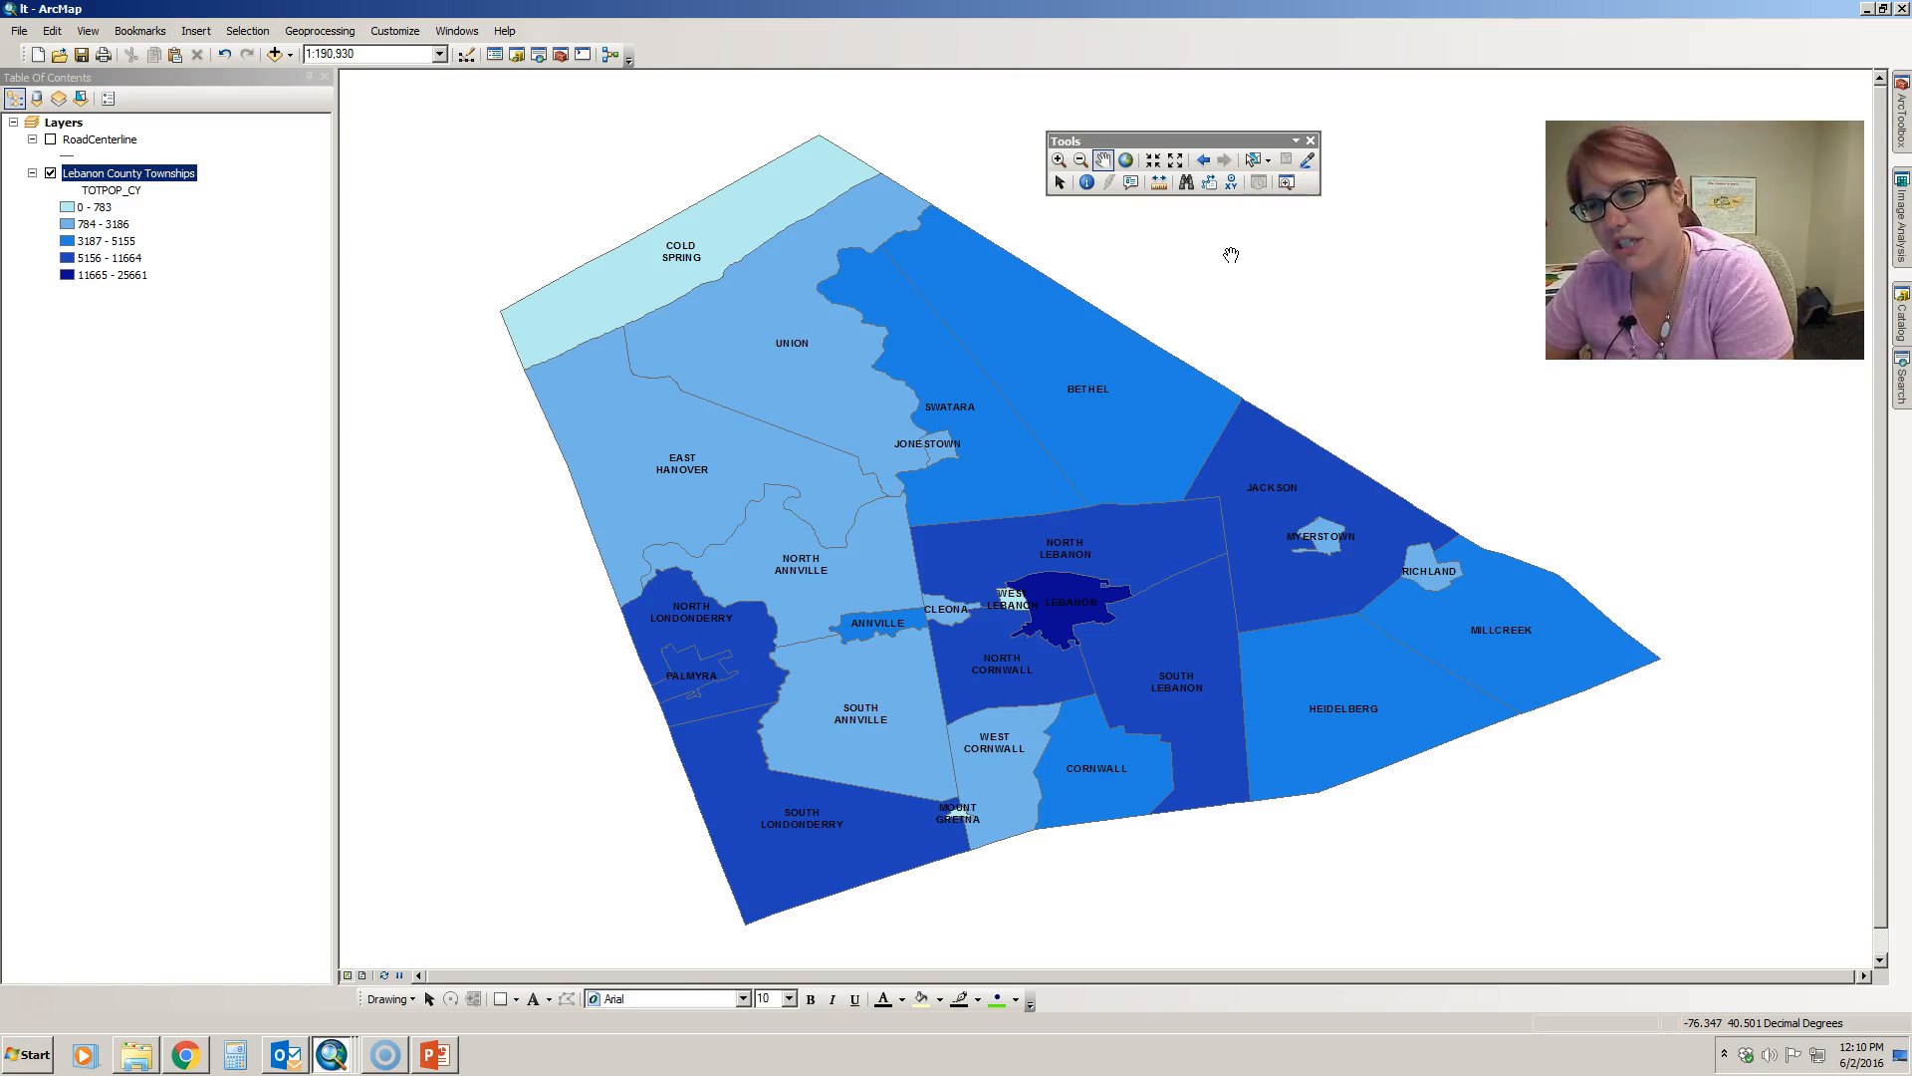
- Zoom in on the South Annville area with a zoom box and pan the map slightly to reveal more of Annville
click(1059, 160)
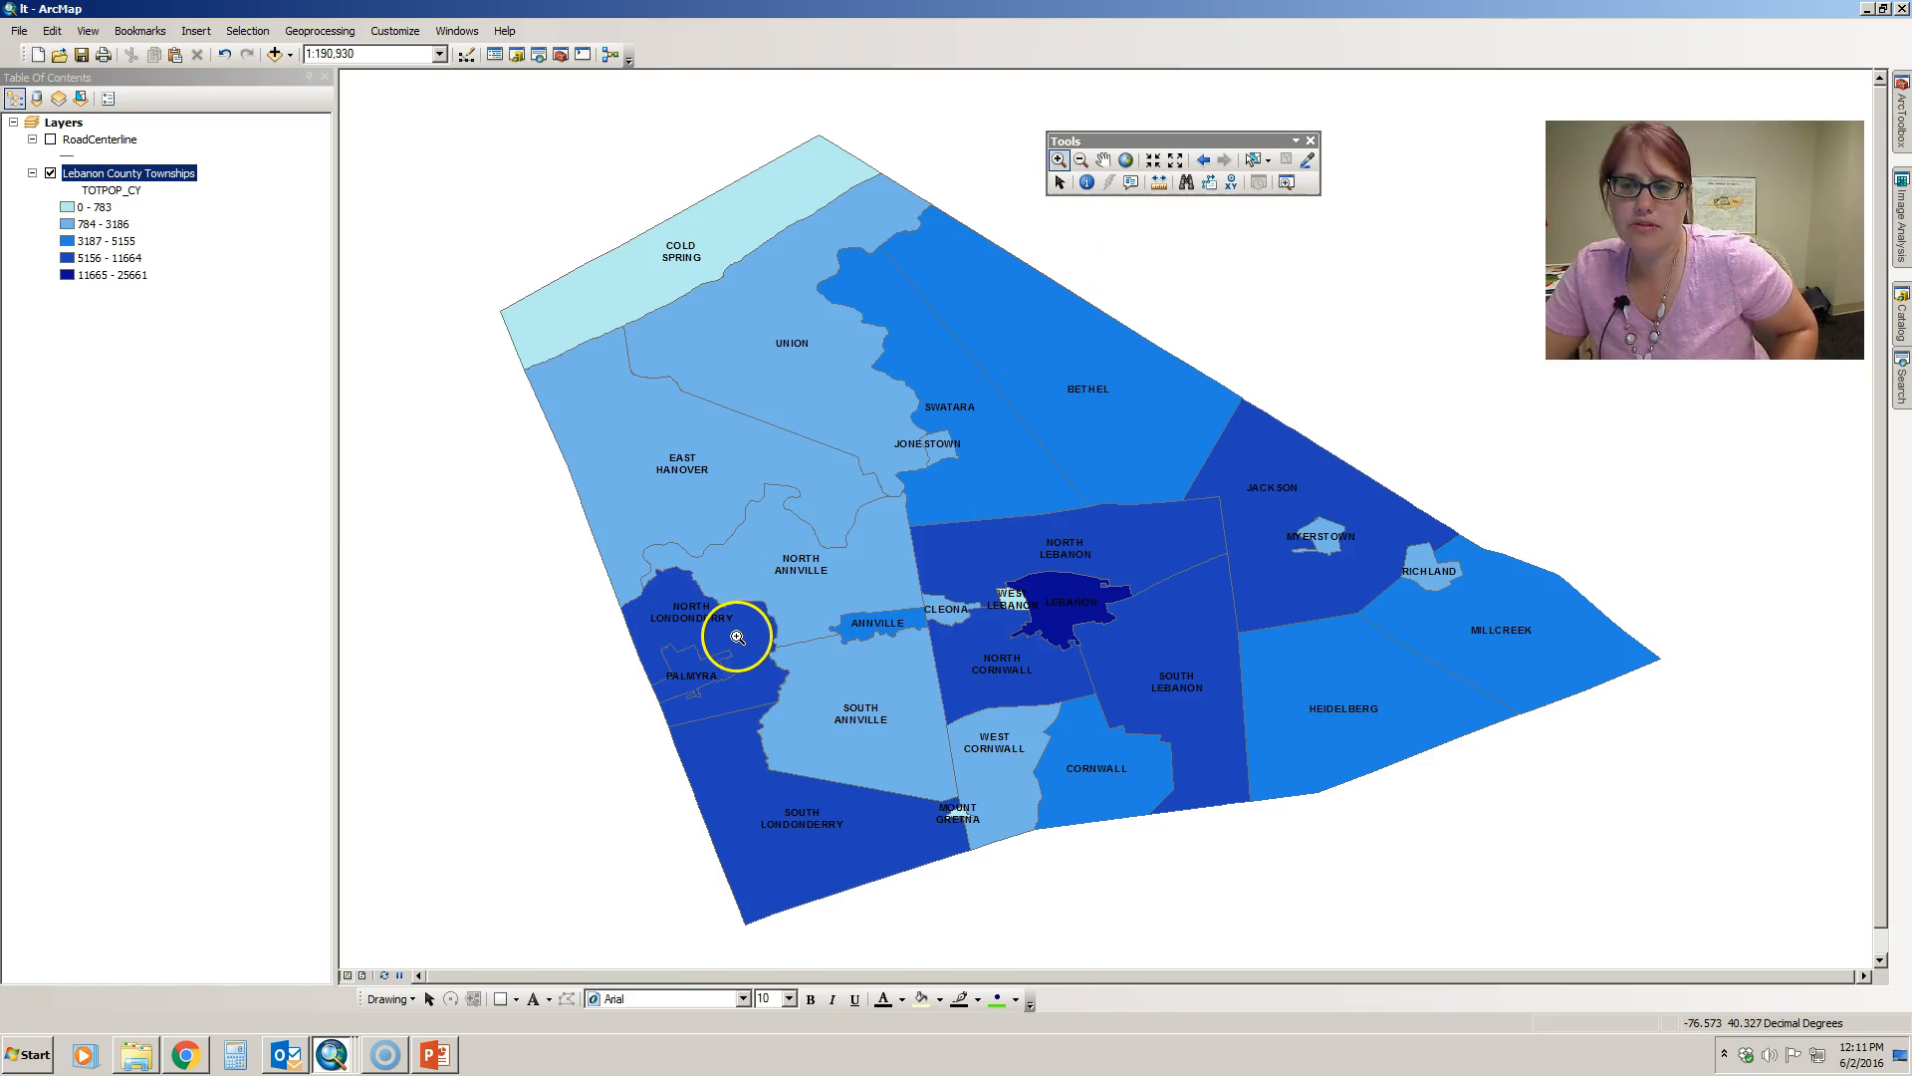
drag(737, 634, 1008, 825)
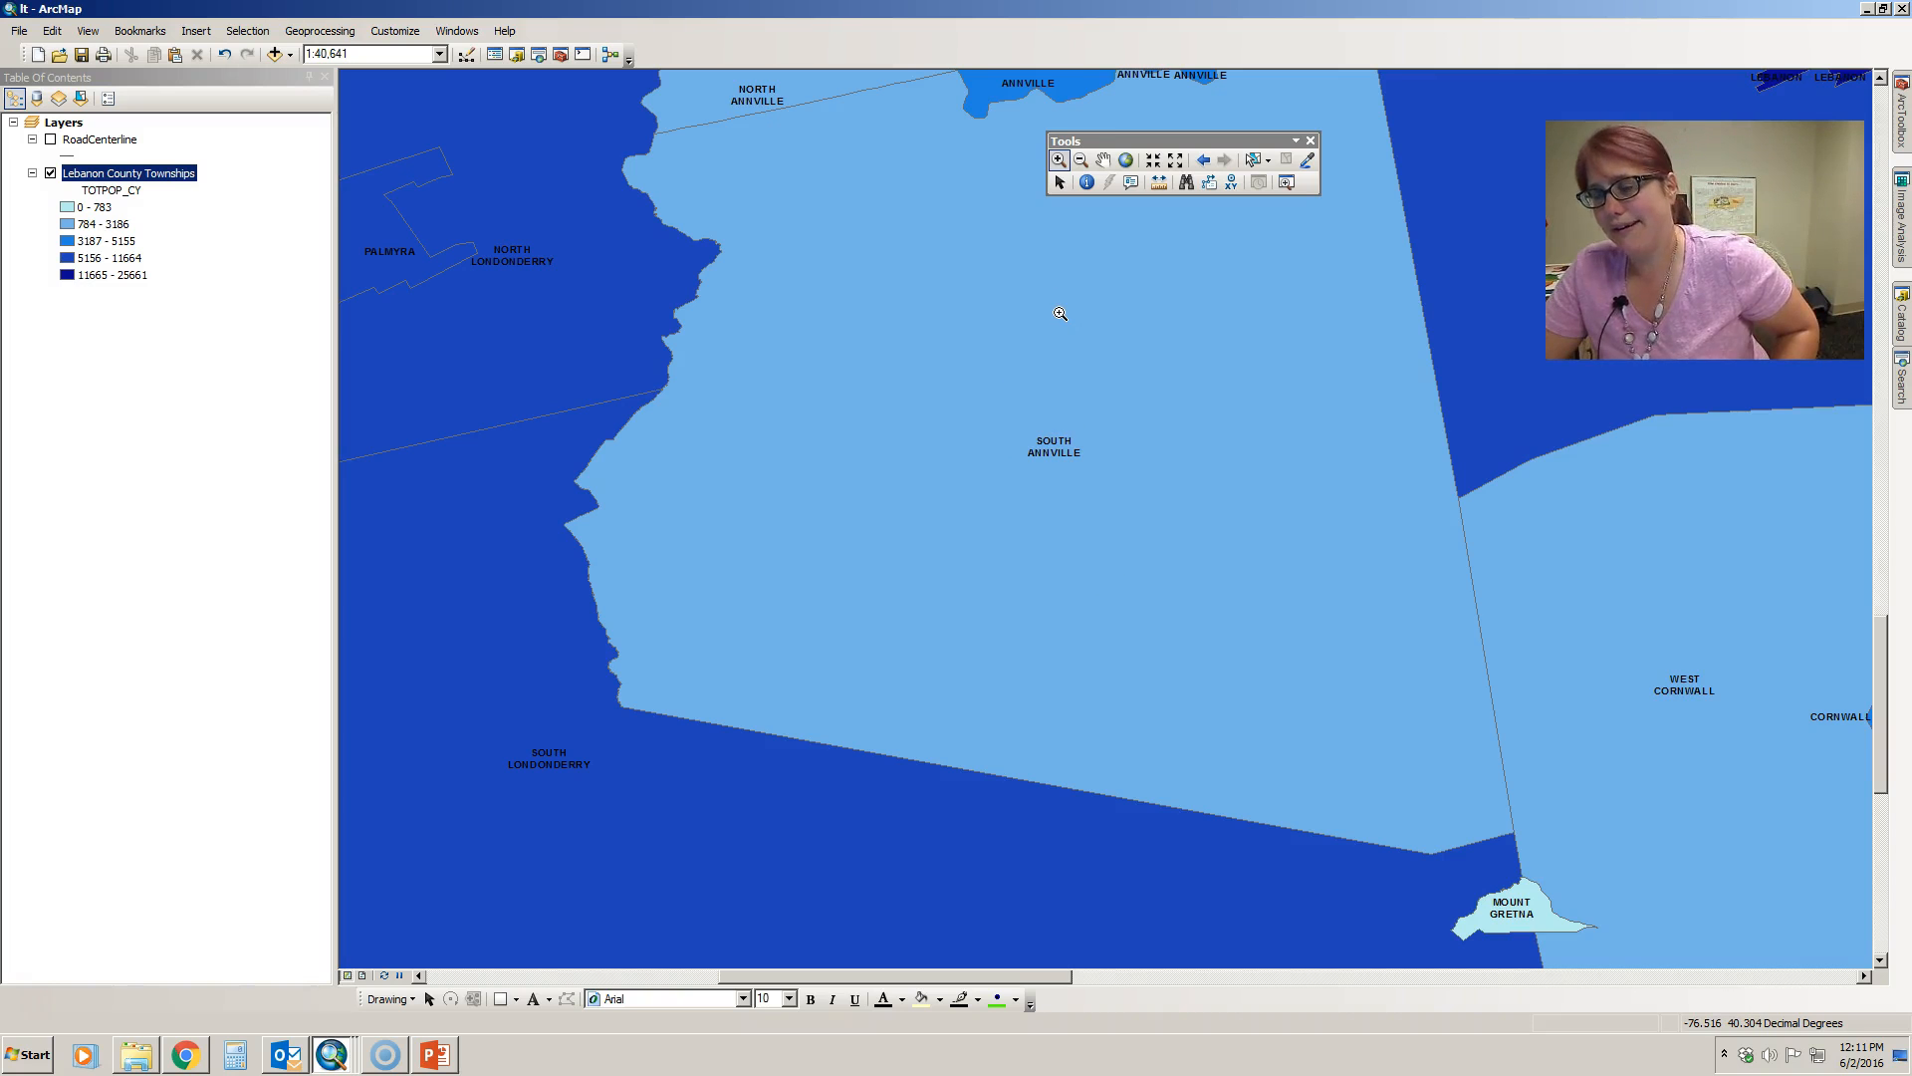
click(1102, 162)
drag(1011, 262, 1008, 356)
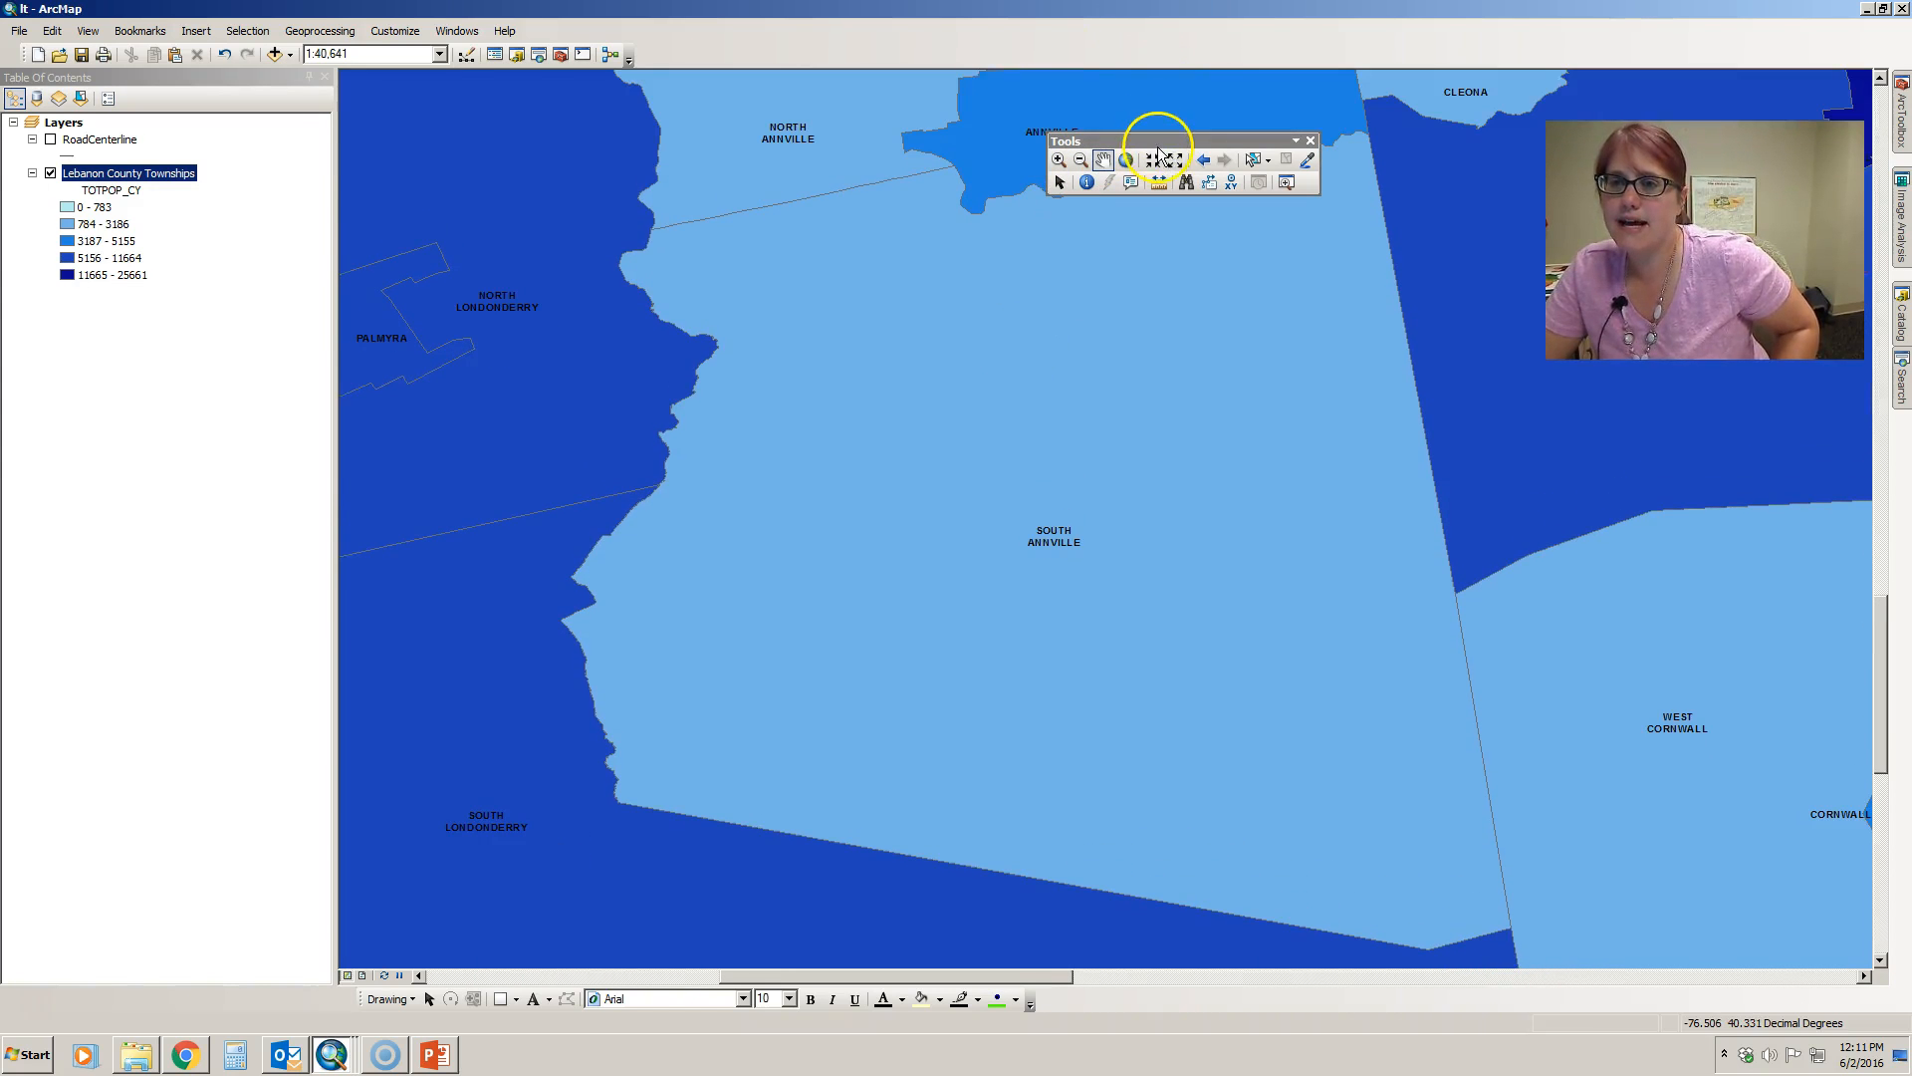
- Move the floating Tools toolbar over the North Annville area of the map and activate the Zoom In tool
drag(1160, 141, 538, 107)
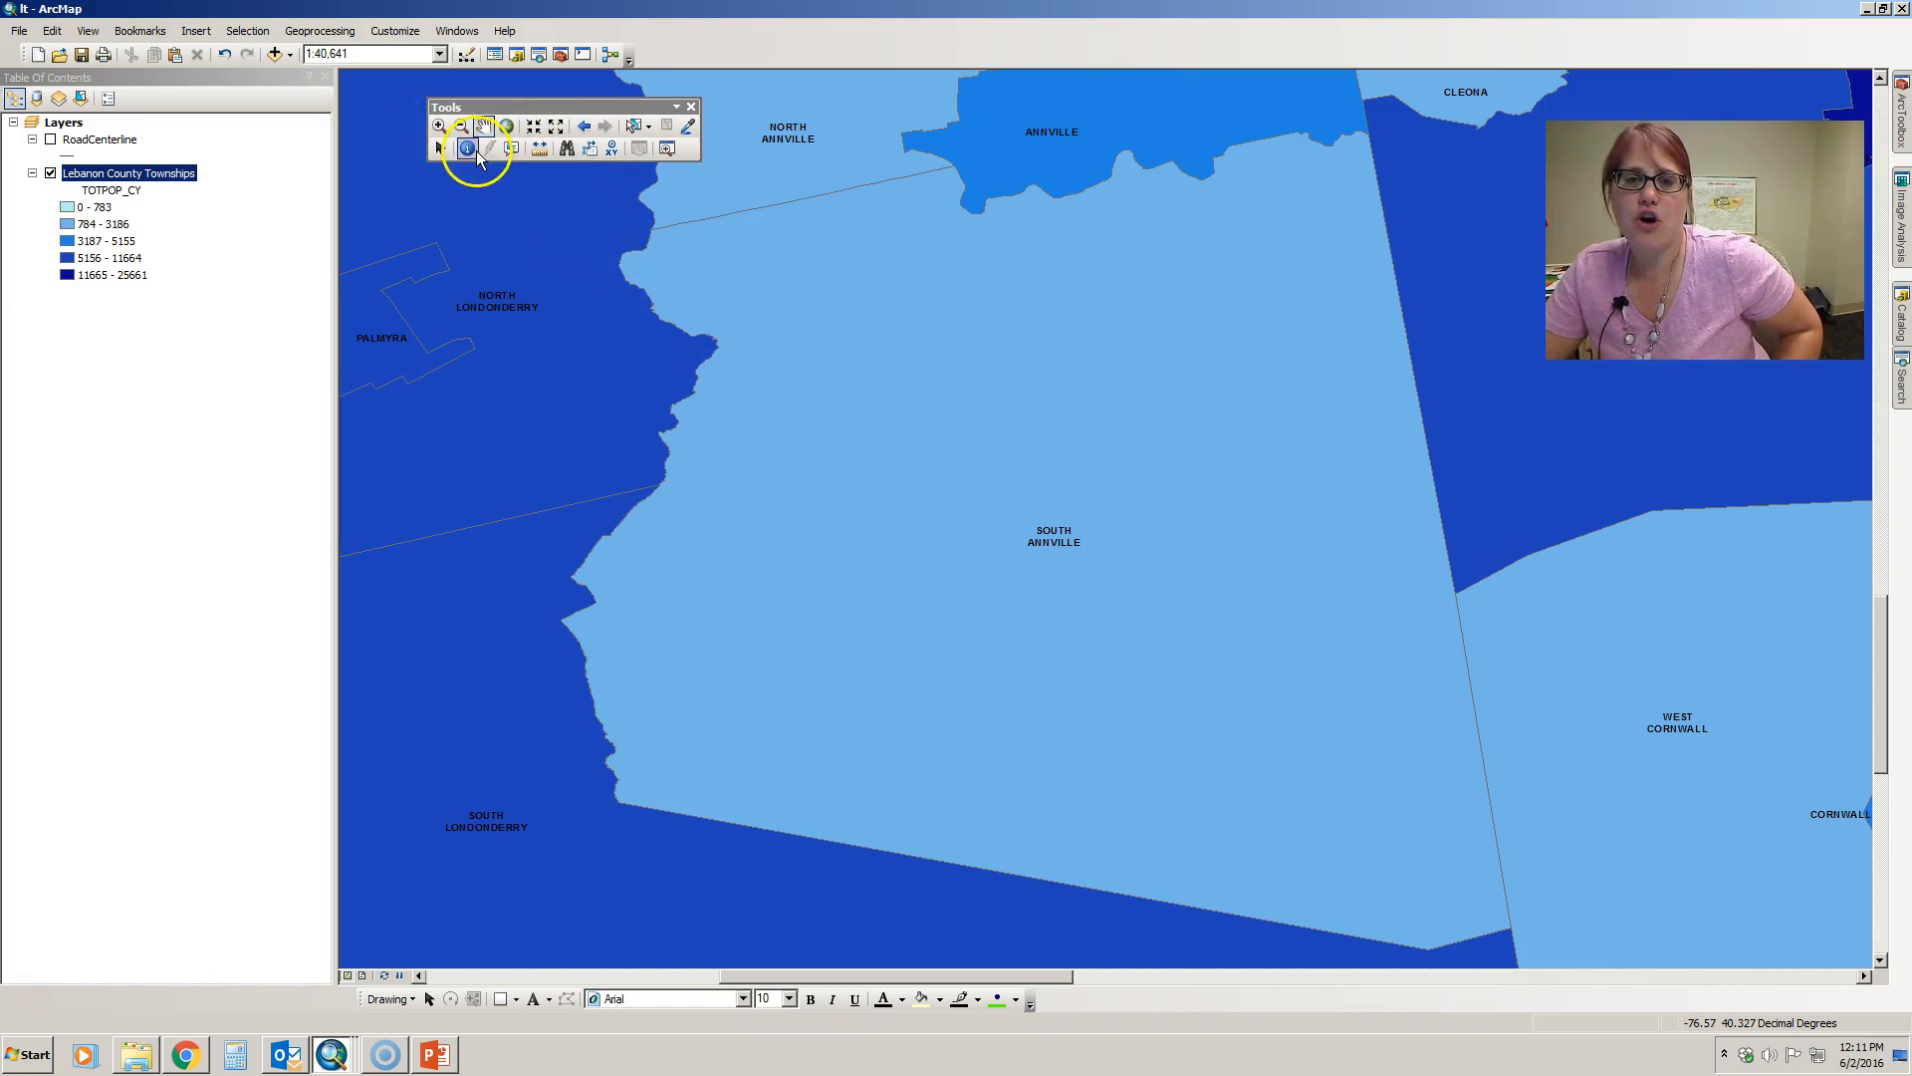
click(440, 125)
drag(466, 179, 1582, 972)
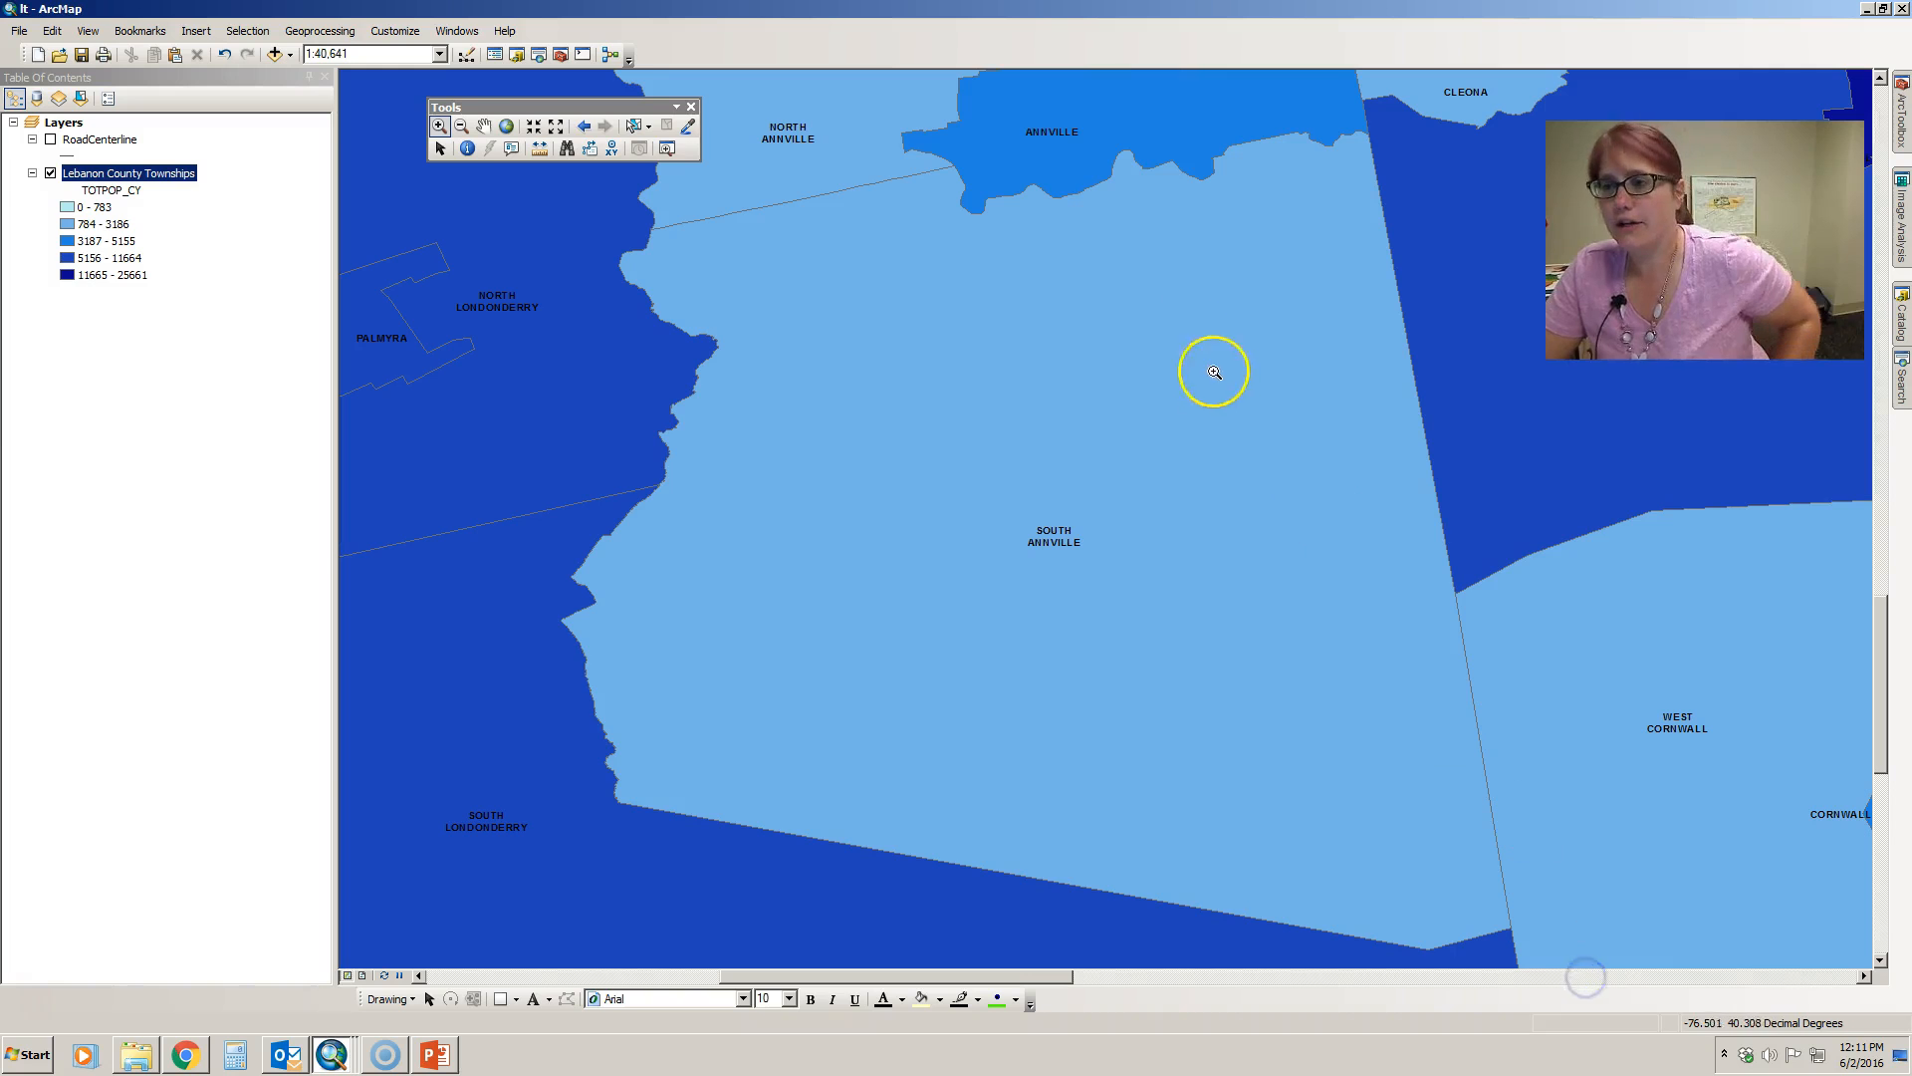
- Pan the map with the Pan tool across West Cornwall, Cornwall and South Lebanon until Lebanon and West Lebanon are in view
click(485, 128)
drag(1293, 568, 658, 435)
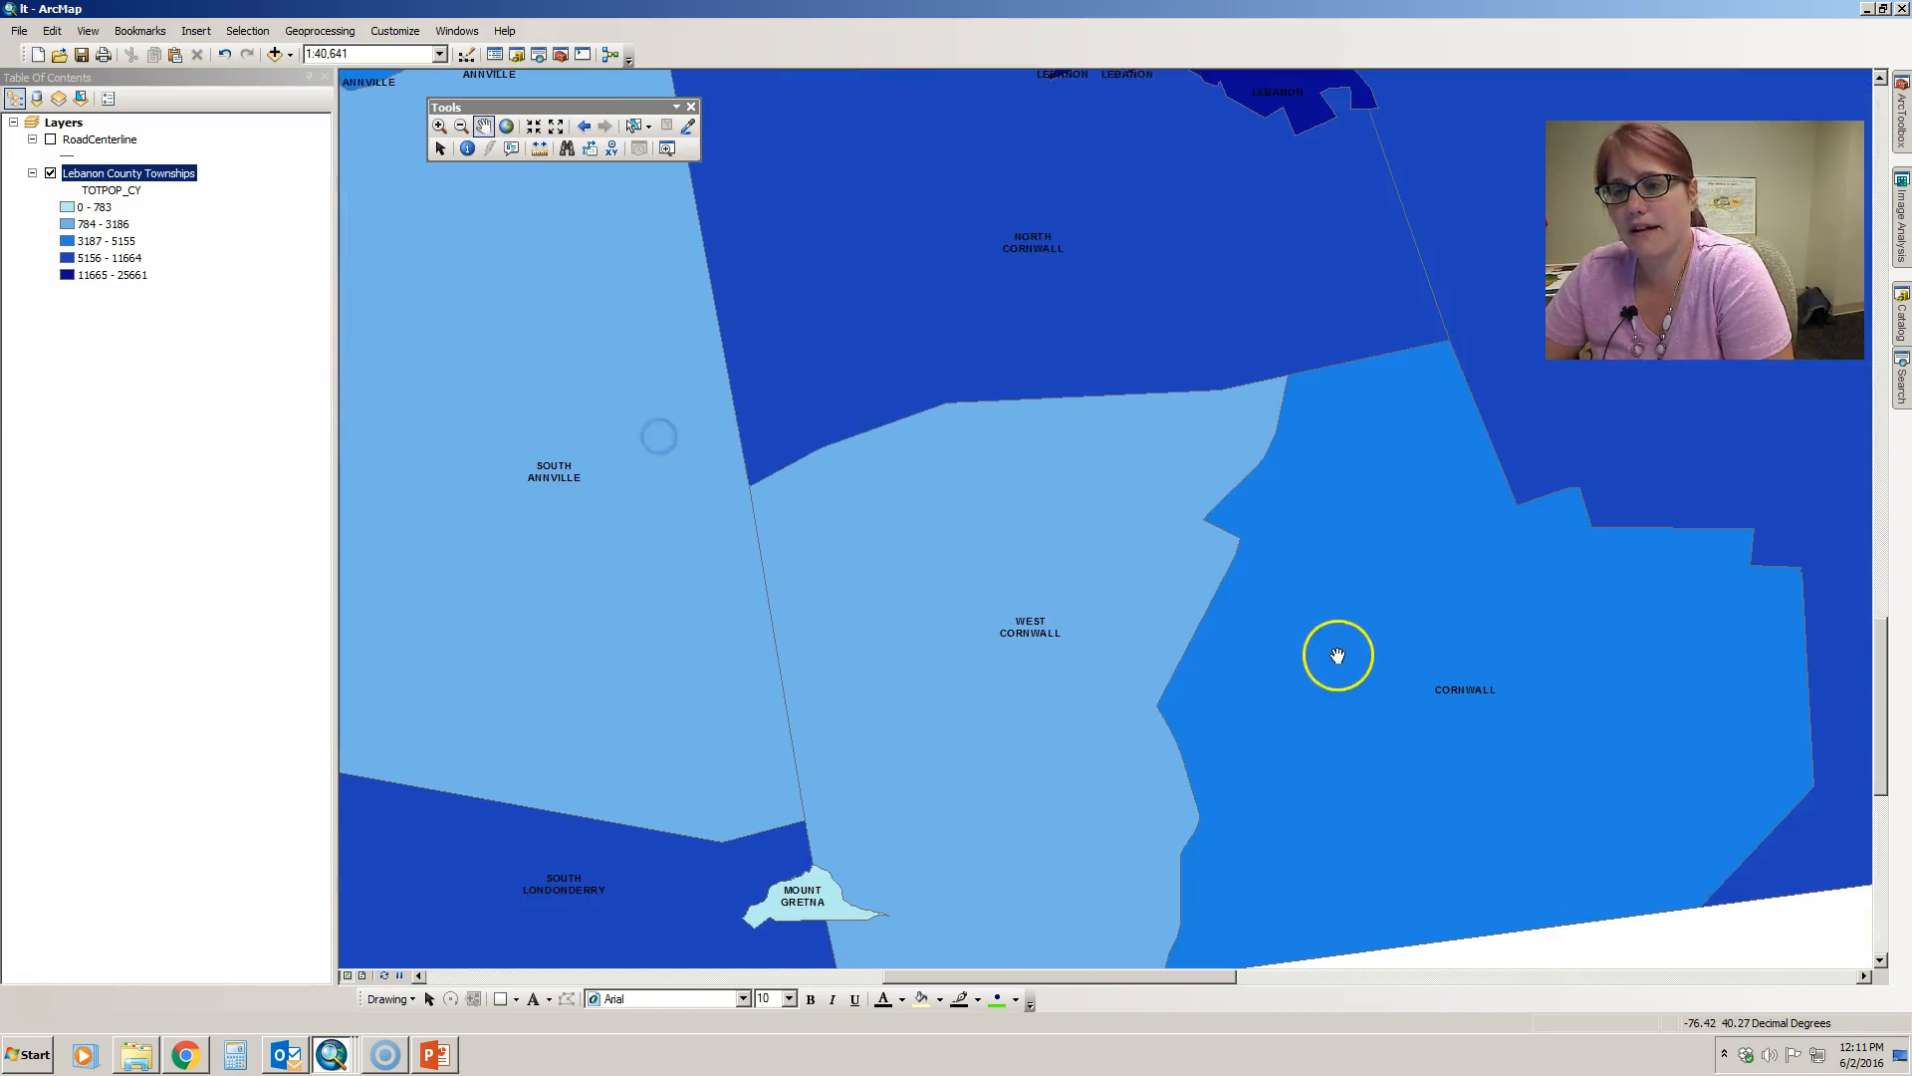
drag(1338, 656, 1007, 427)
drag(1472, 469, 1229, 726)
click(929, 610)
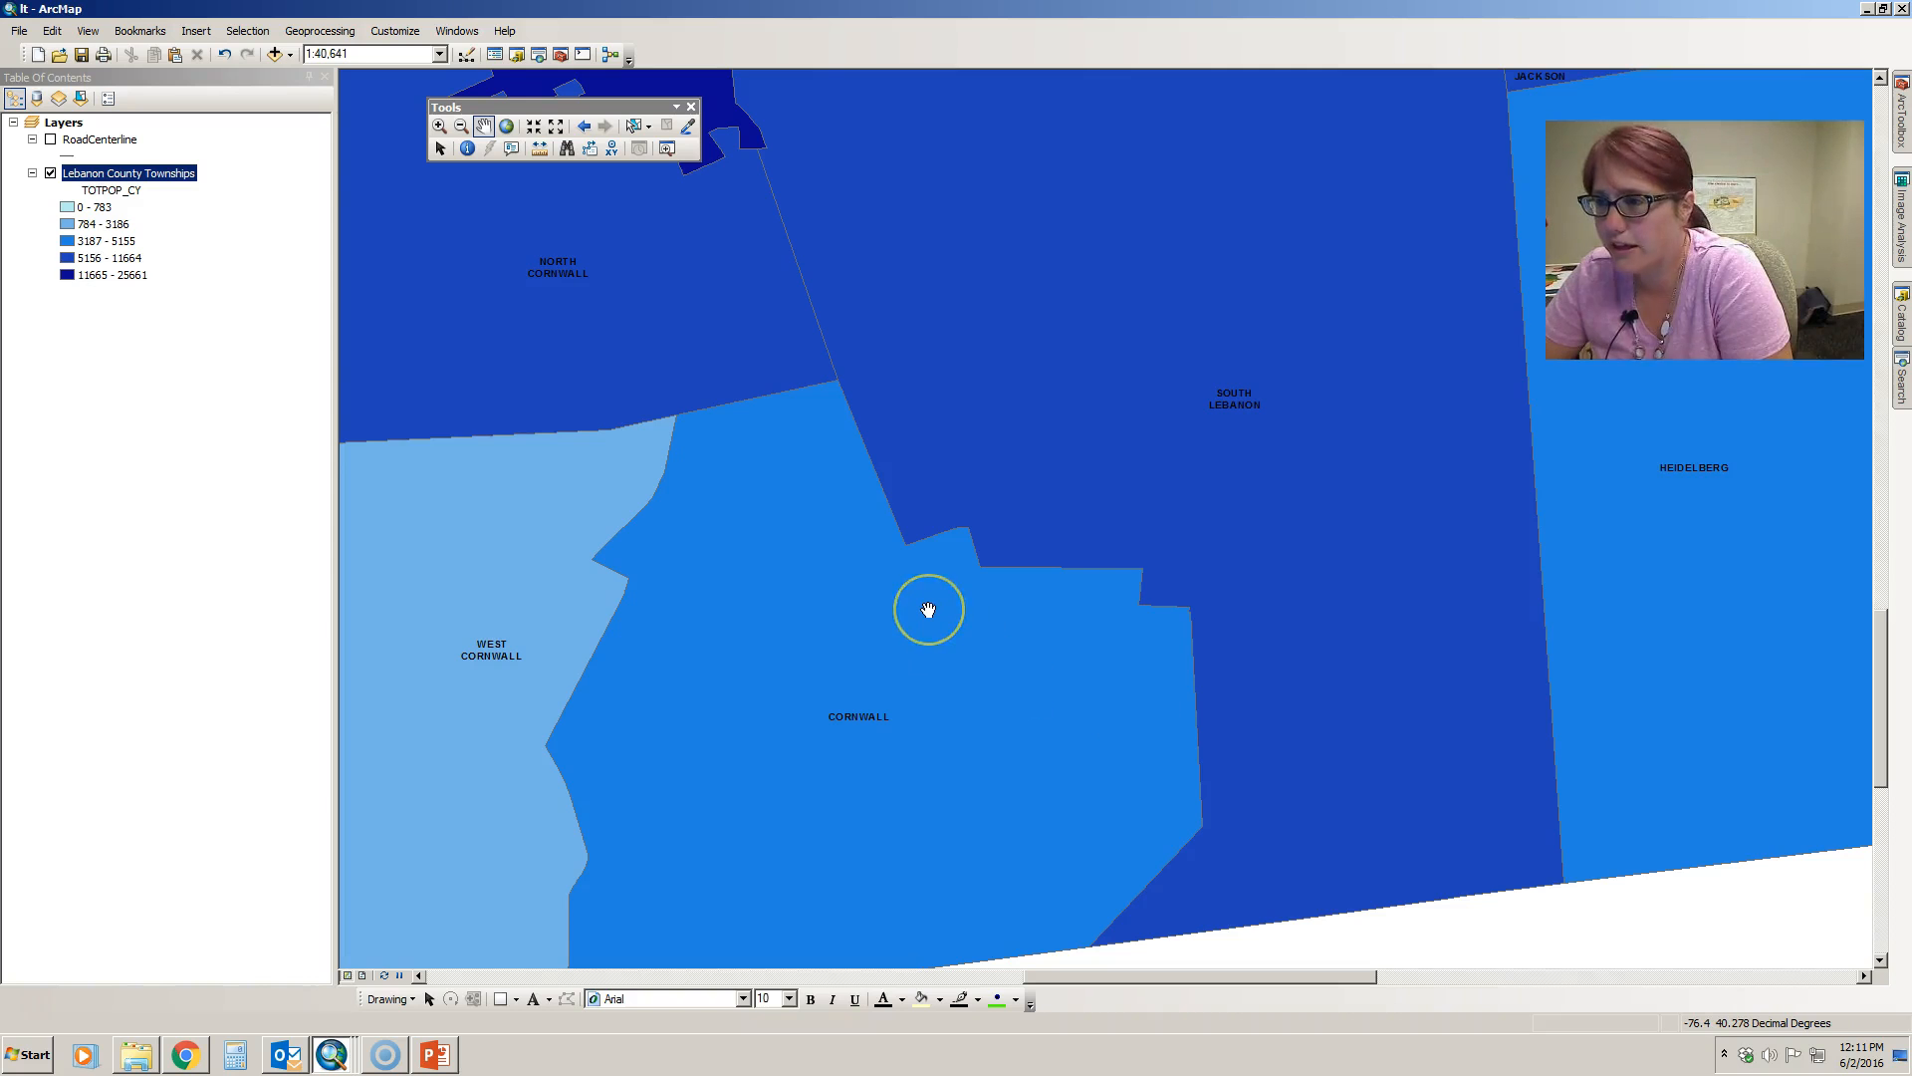
drag(909, 623, 1439, 726)
drag(1158, 580, 1321, 690)
drag(1335, 454, 1235, 636)
drag(1546, 543, 1197, 611)
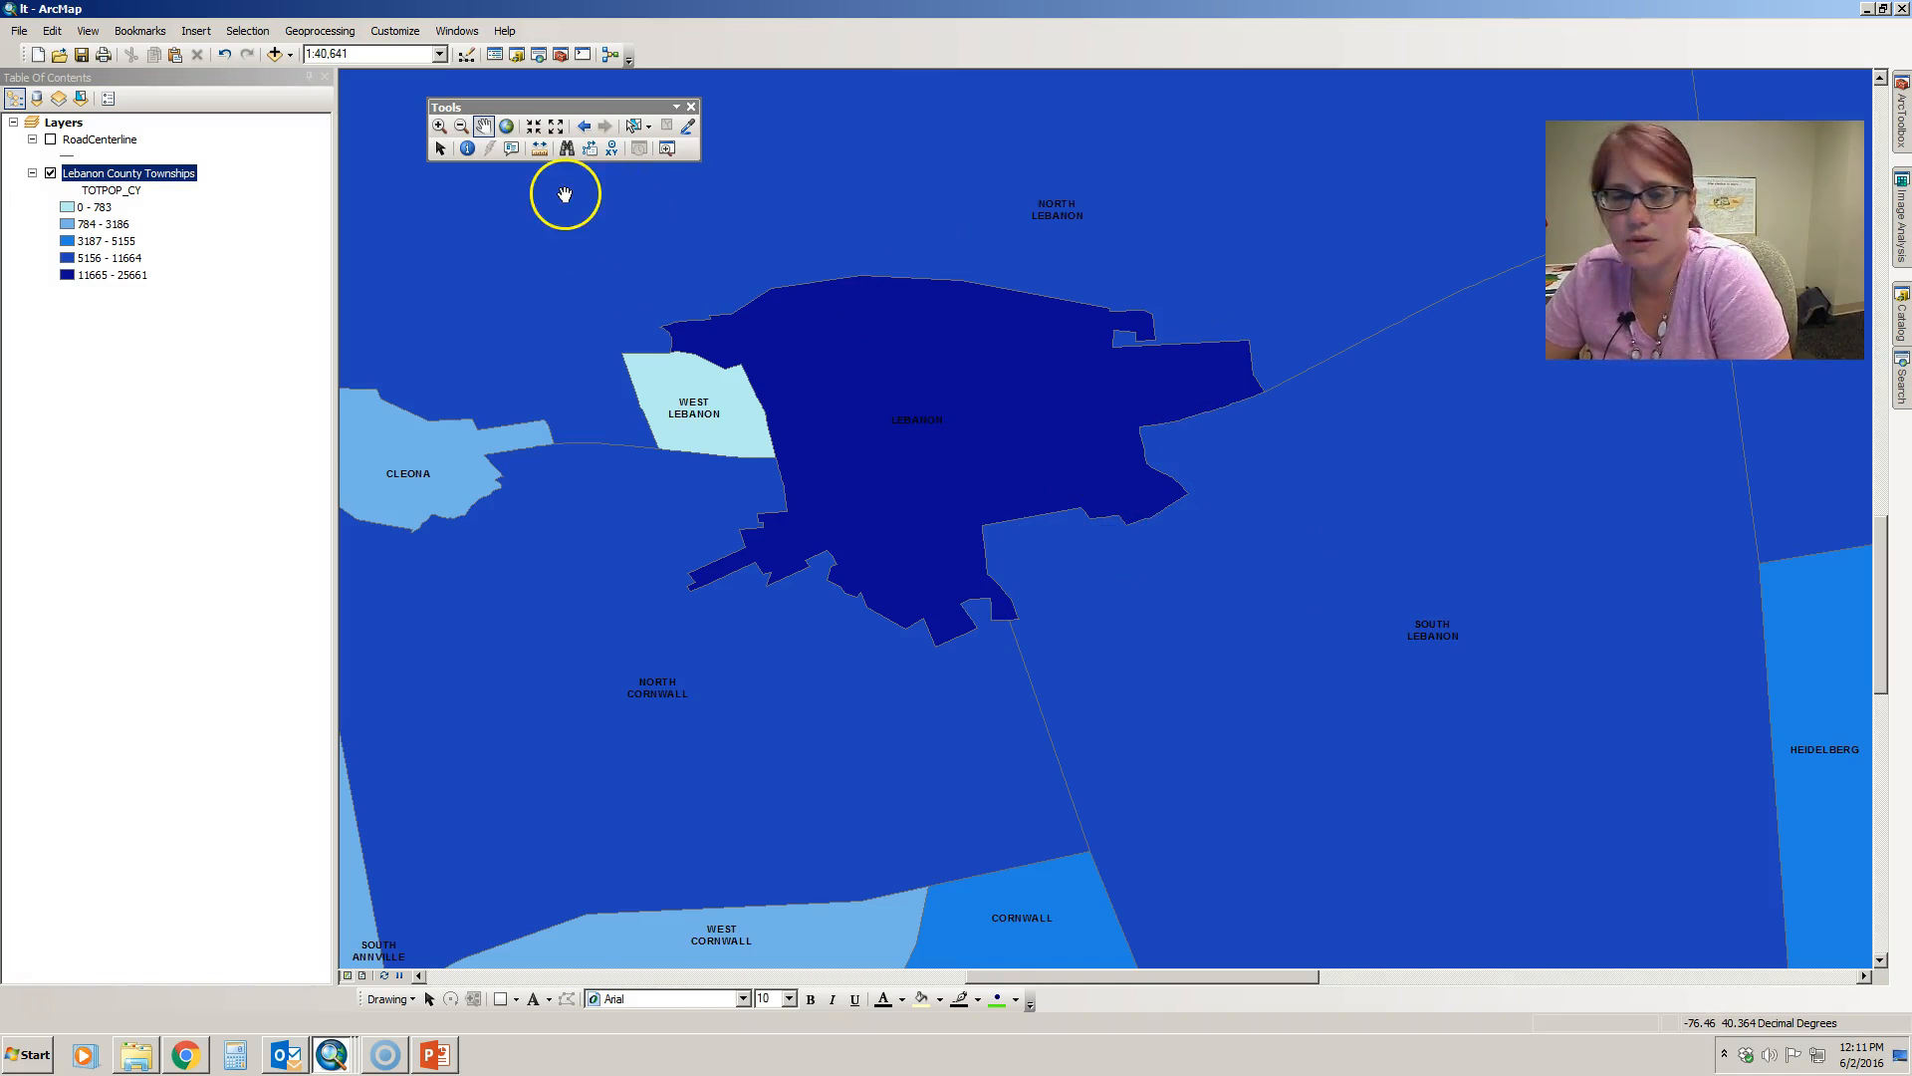
- Zoom out with two Zoom Out boxes until the whole county is in view
click(463, 127)
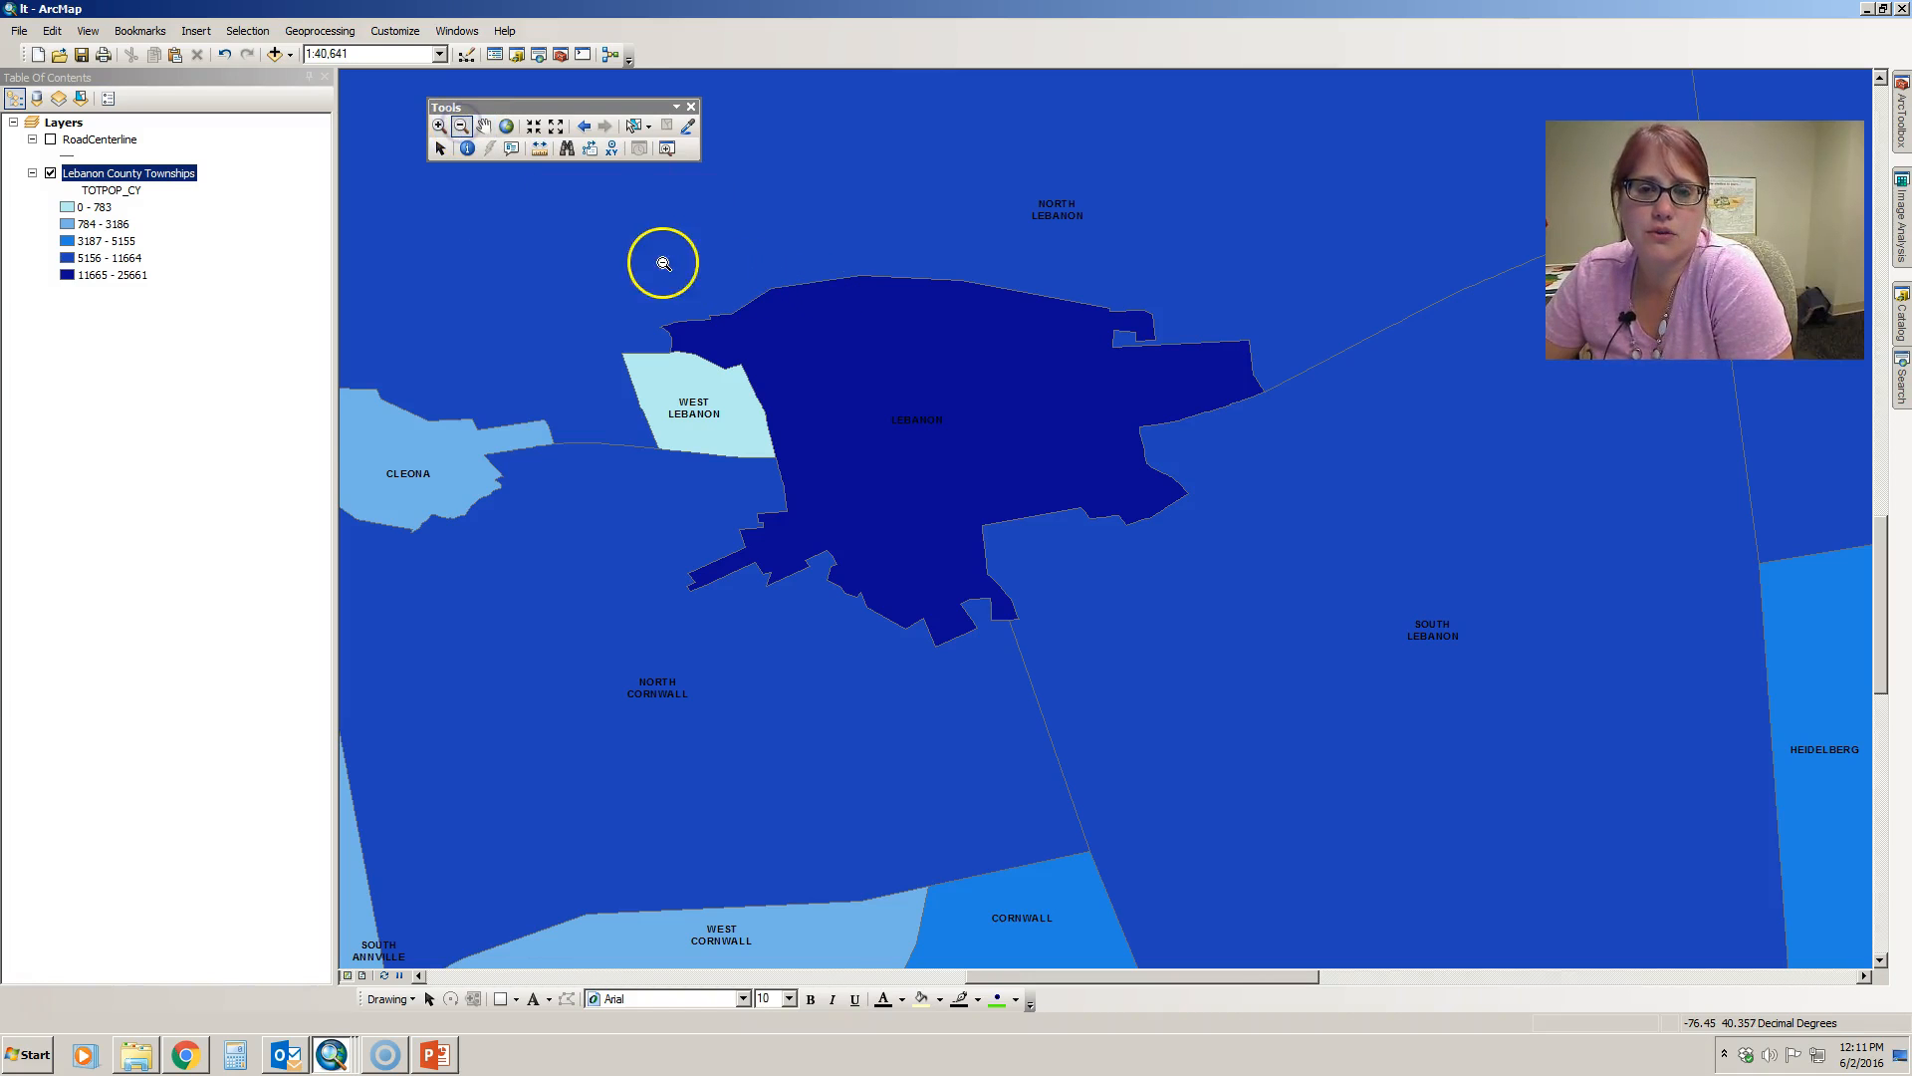
drag(591, 213, 1346, 704)
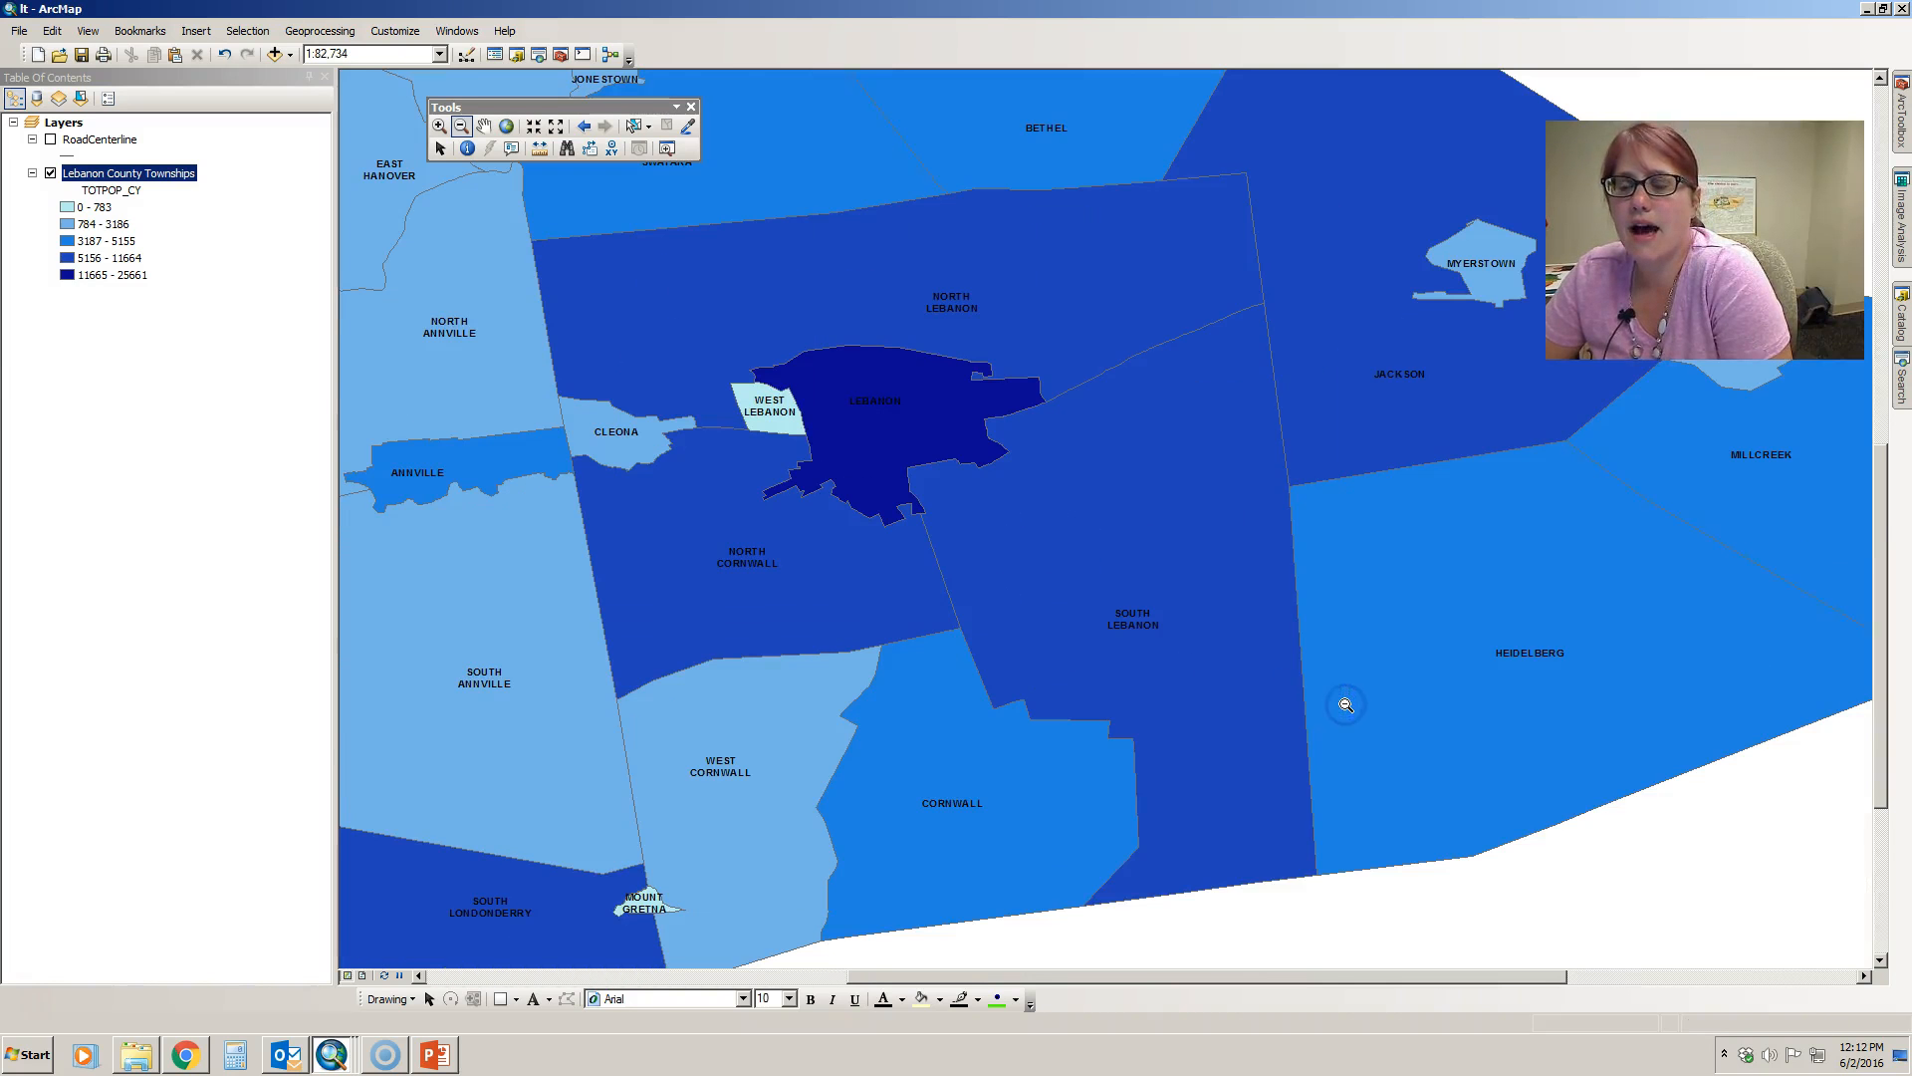
drag(728, 318, 1087, 558)
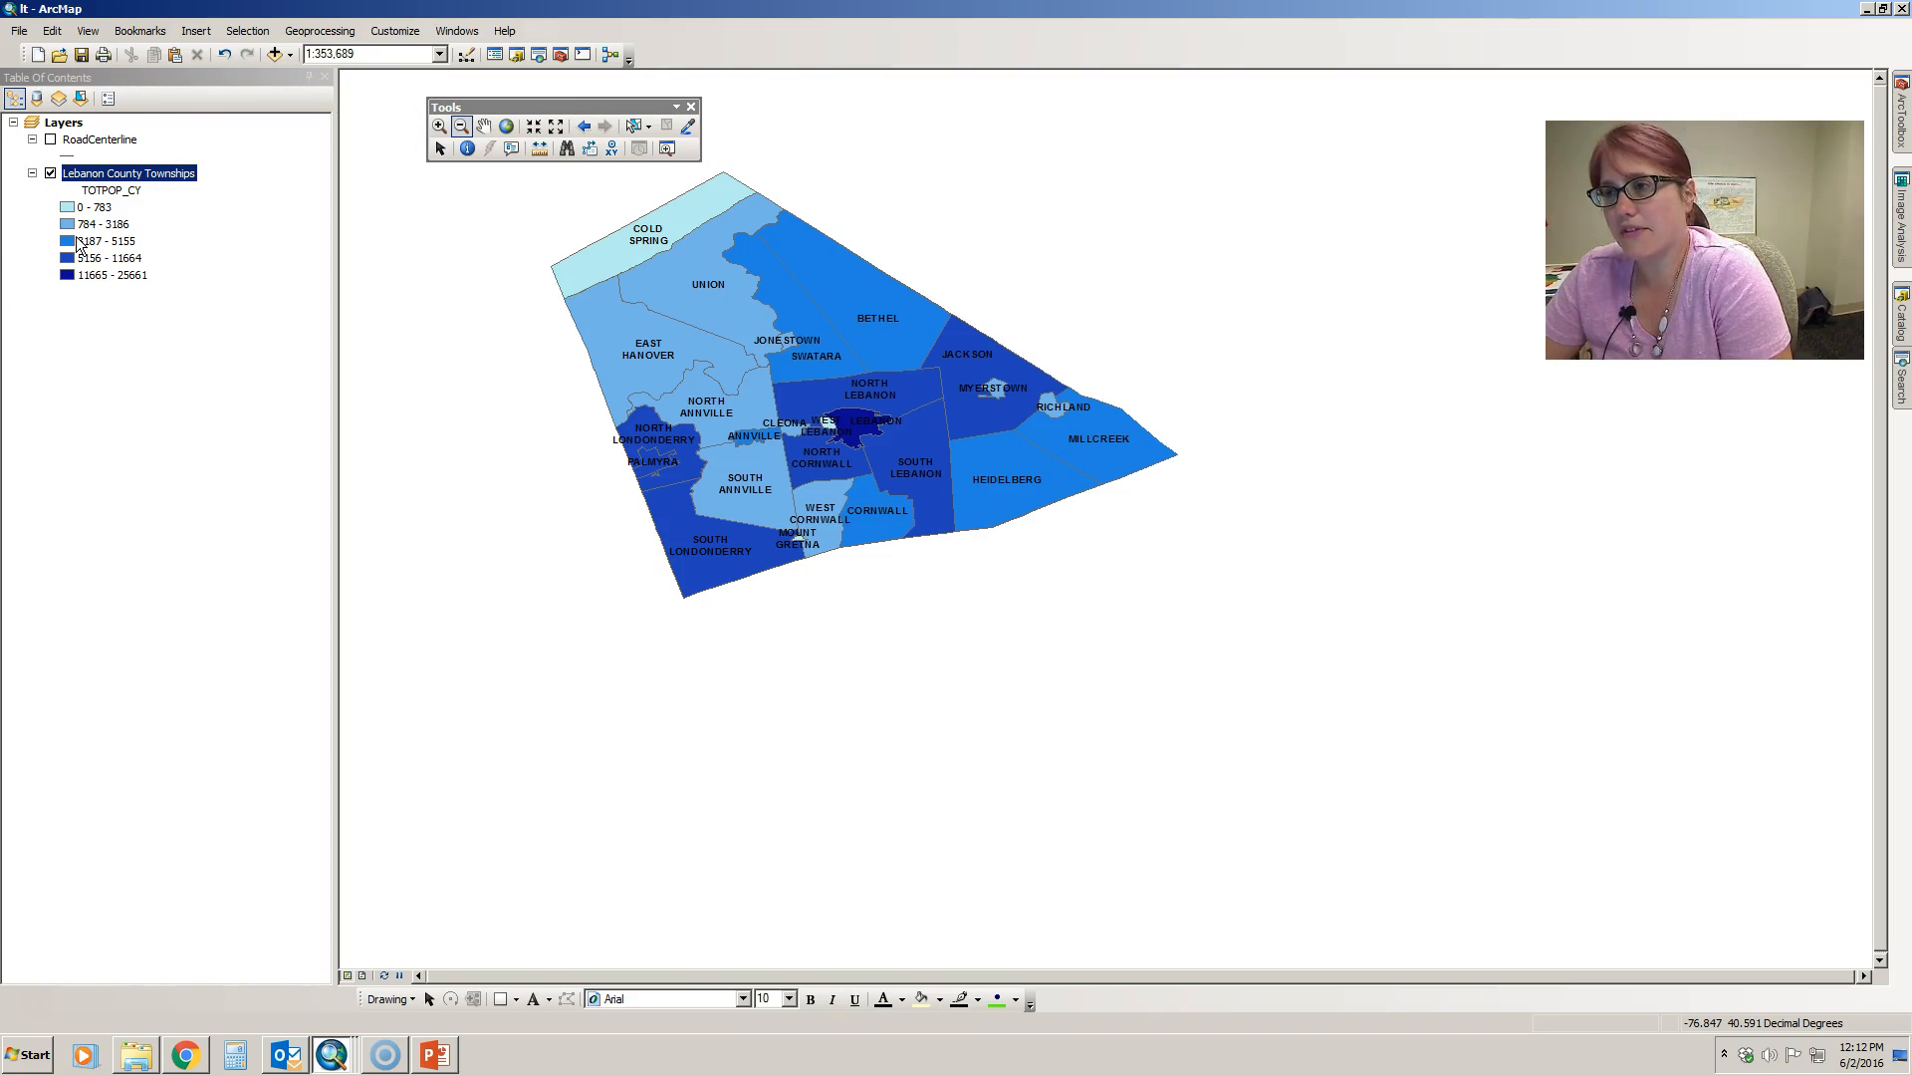
- Zoom the map to its full extent and switch the RoadCenterline layer on and off
click(506, 127)
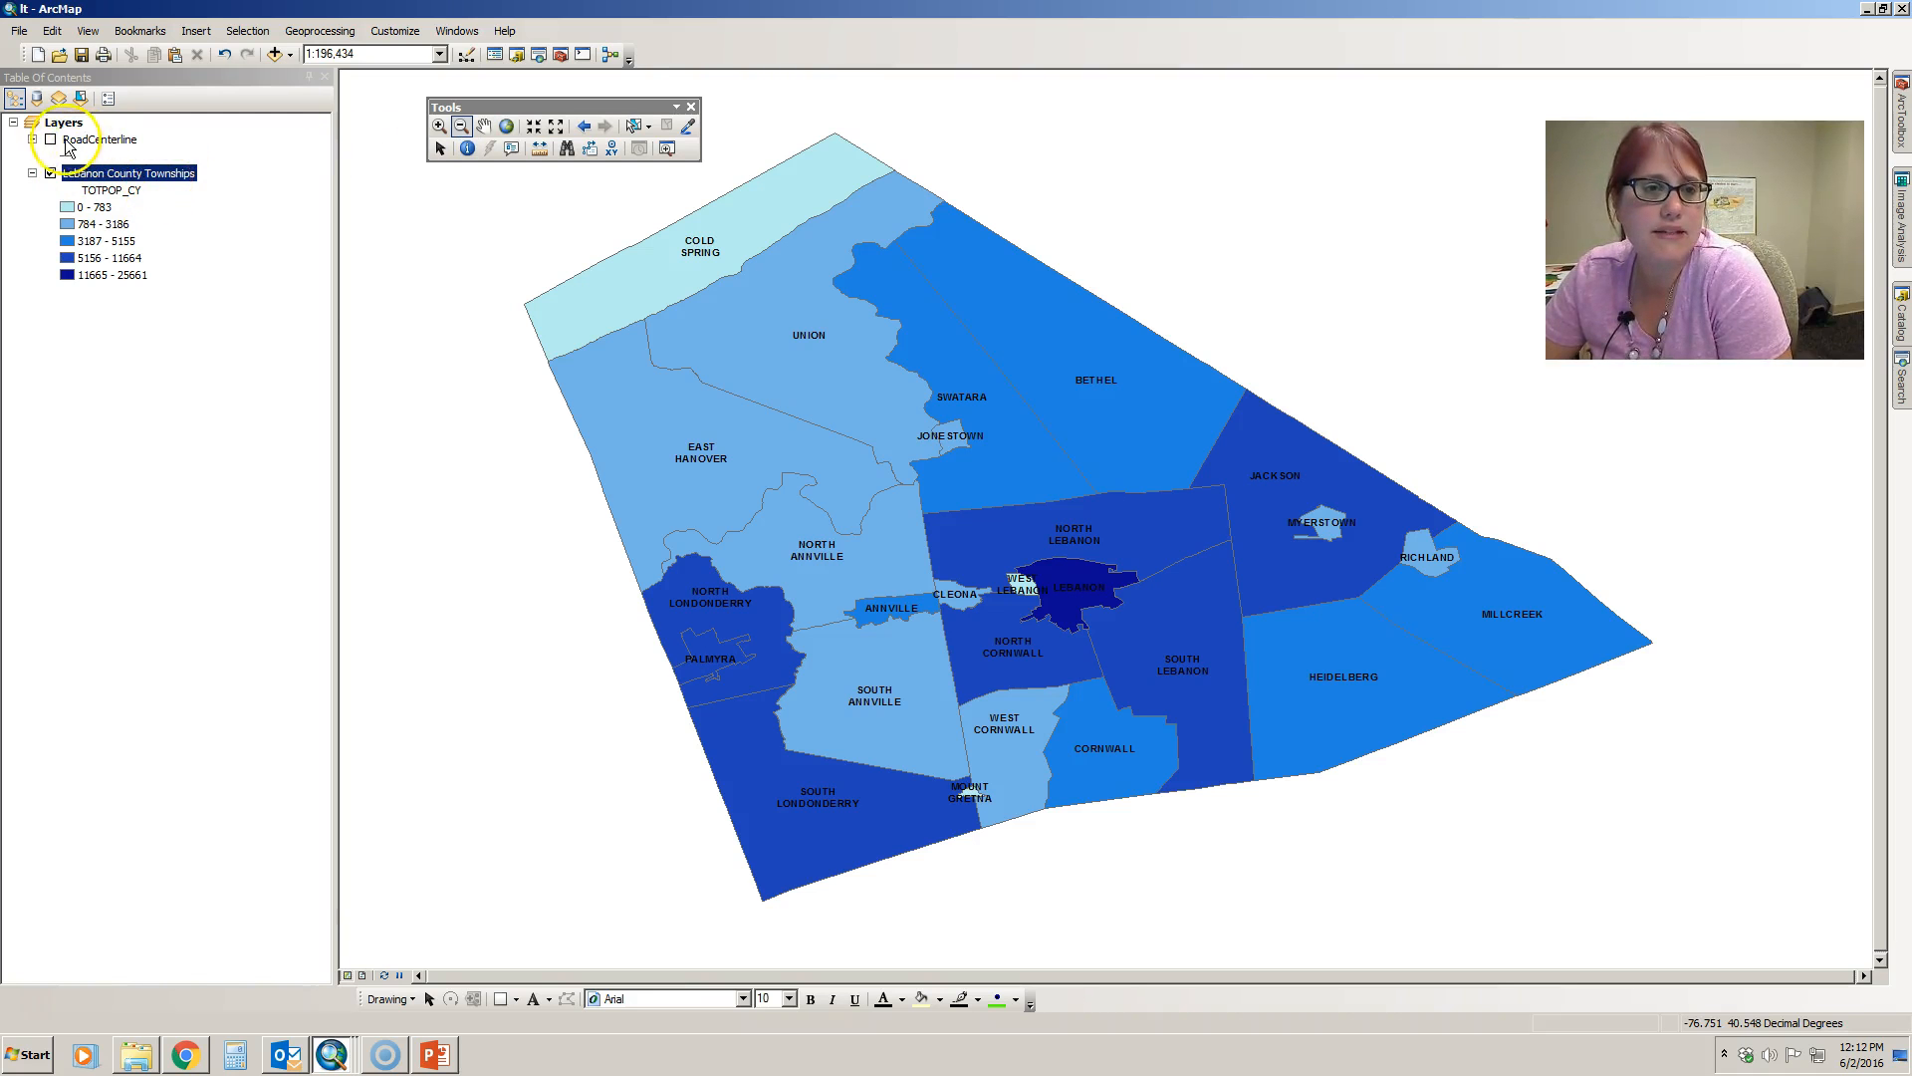
click(51, 140)
click(51, 141)
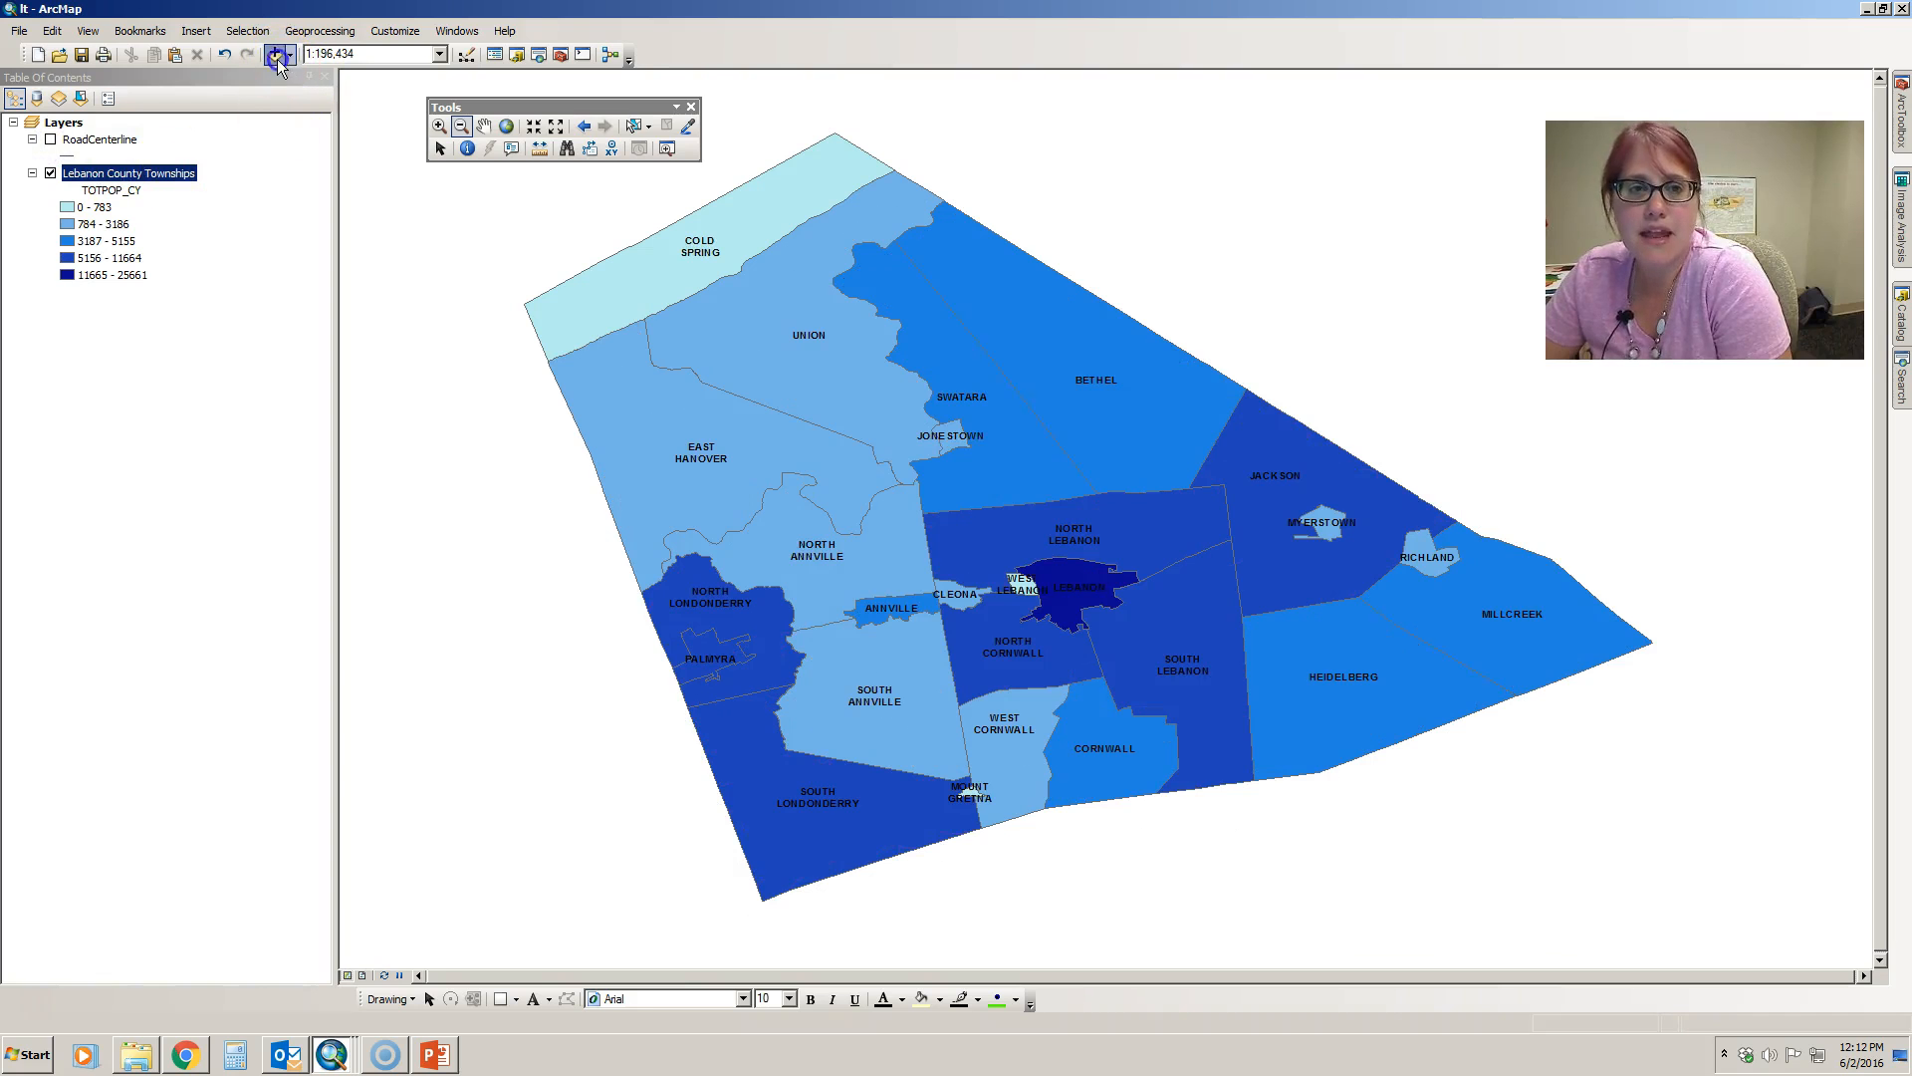
- Add Pennsylvania_Bridges.shp from the GIS_Data folder and zoom the map to its full extent
click(277, 58)
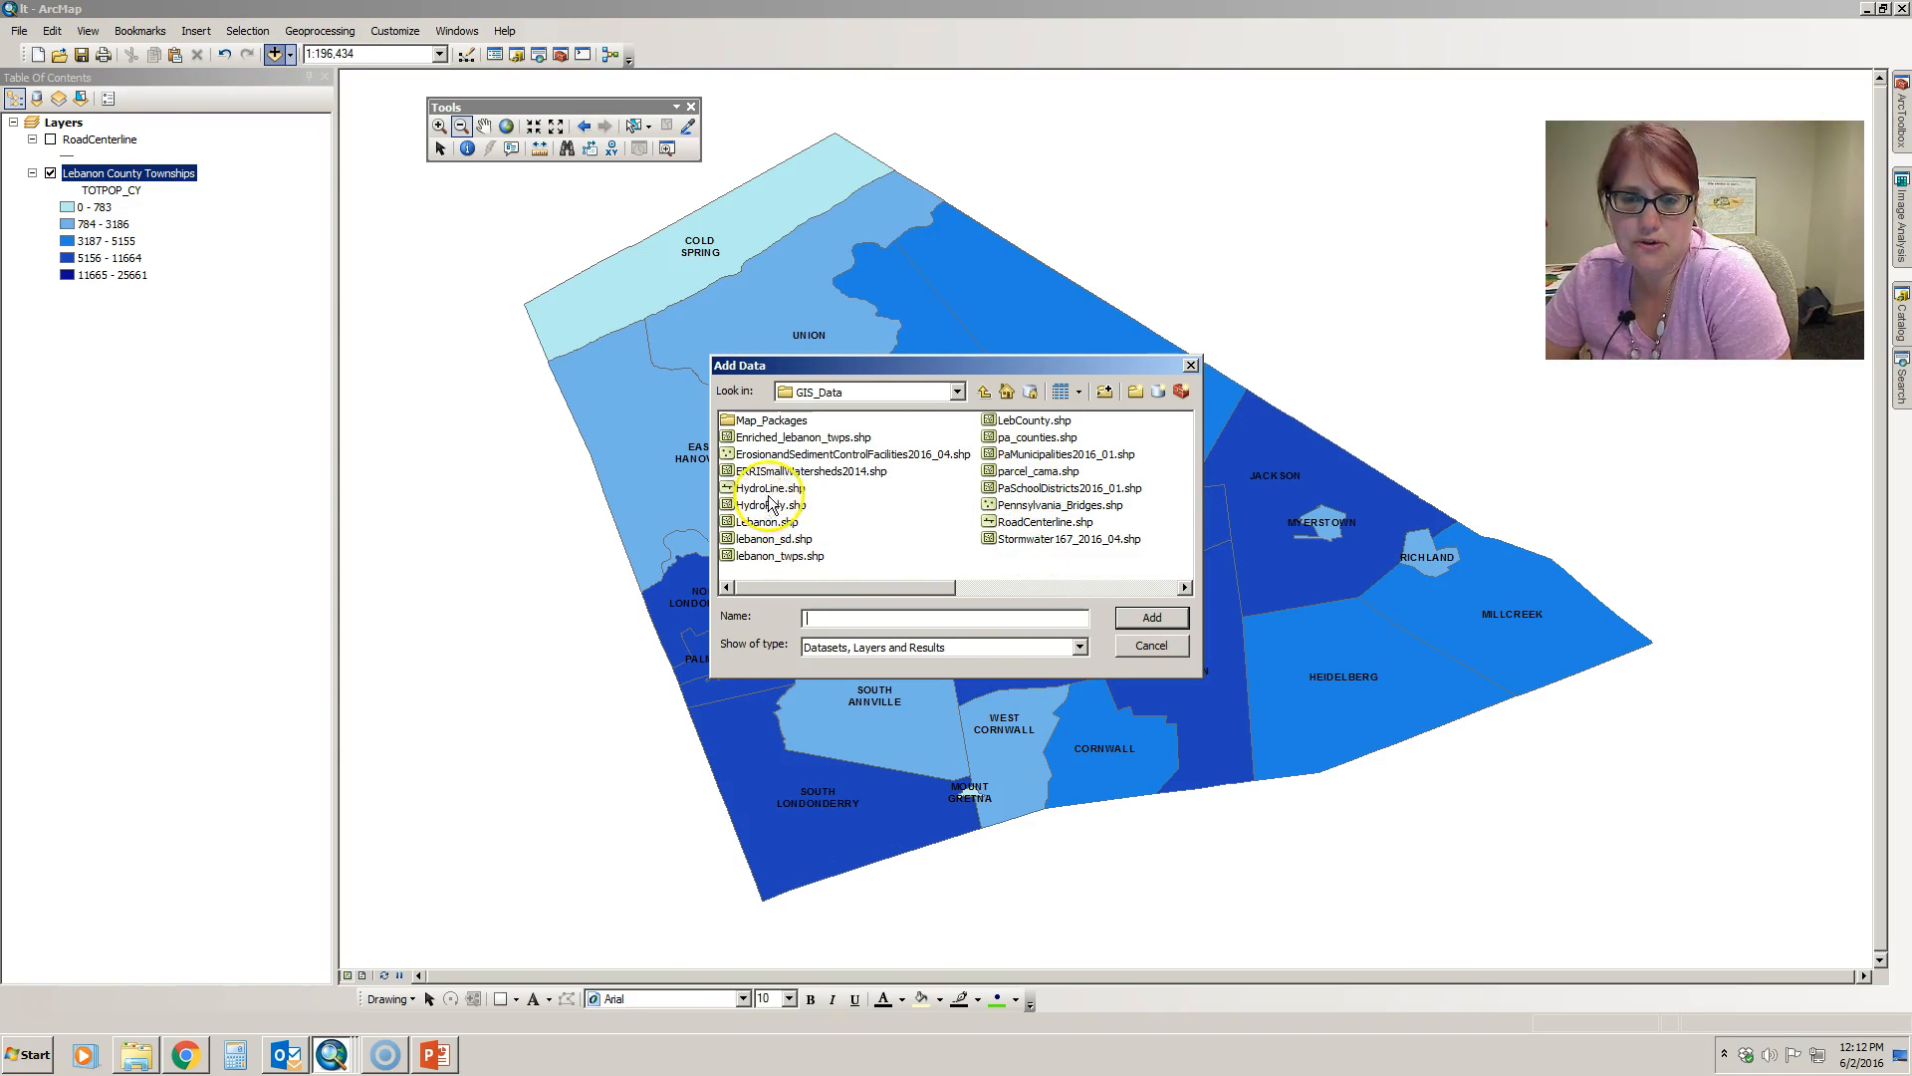
click(1043, 508)
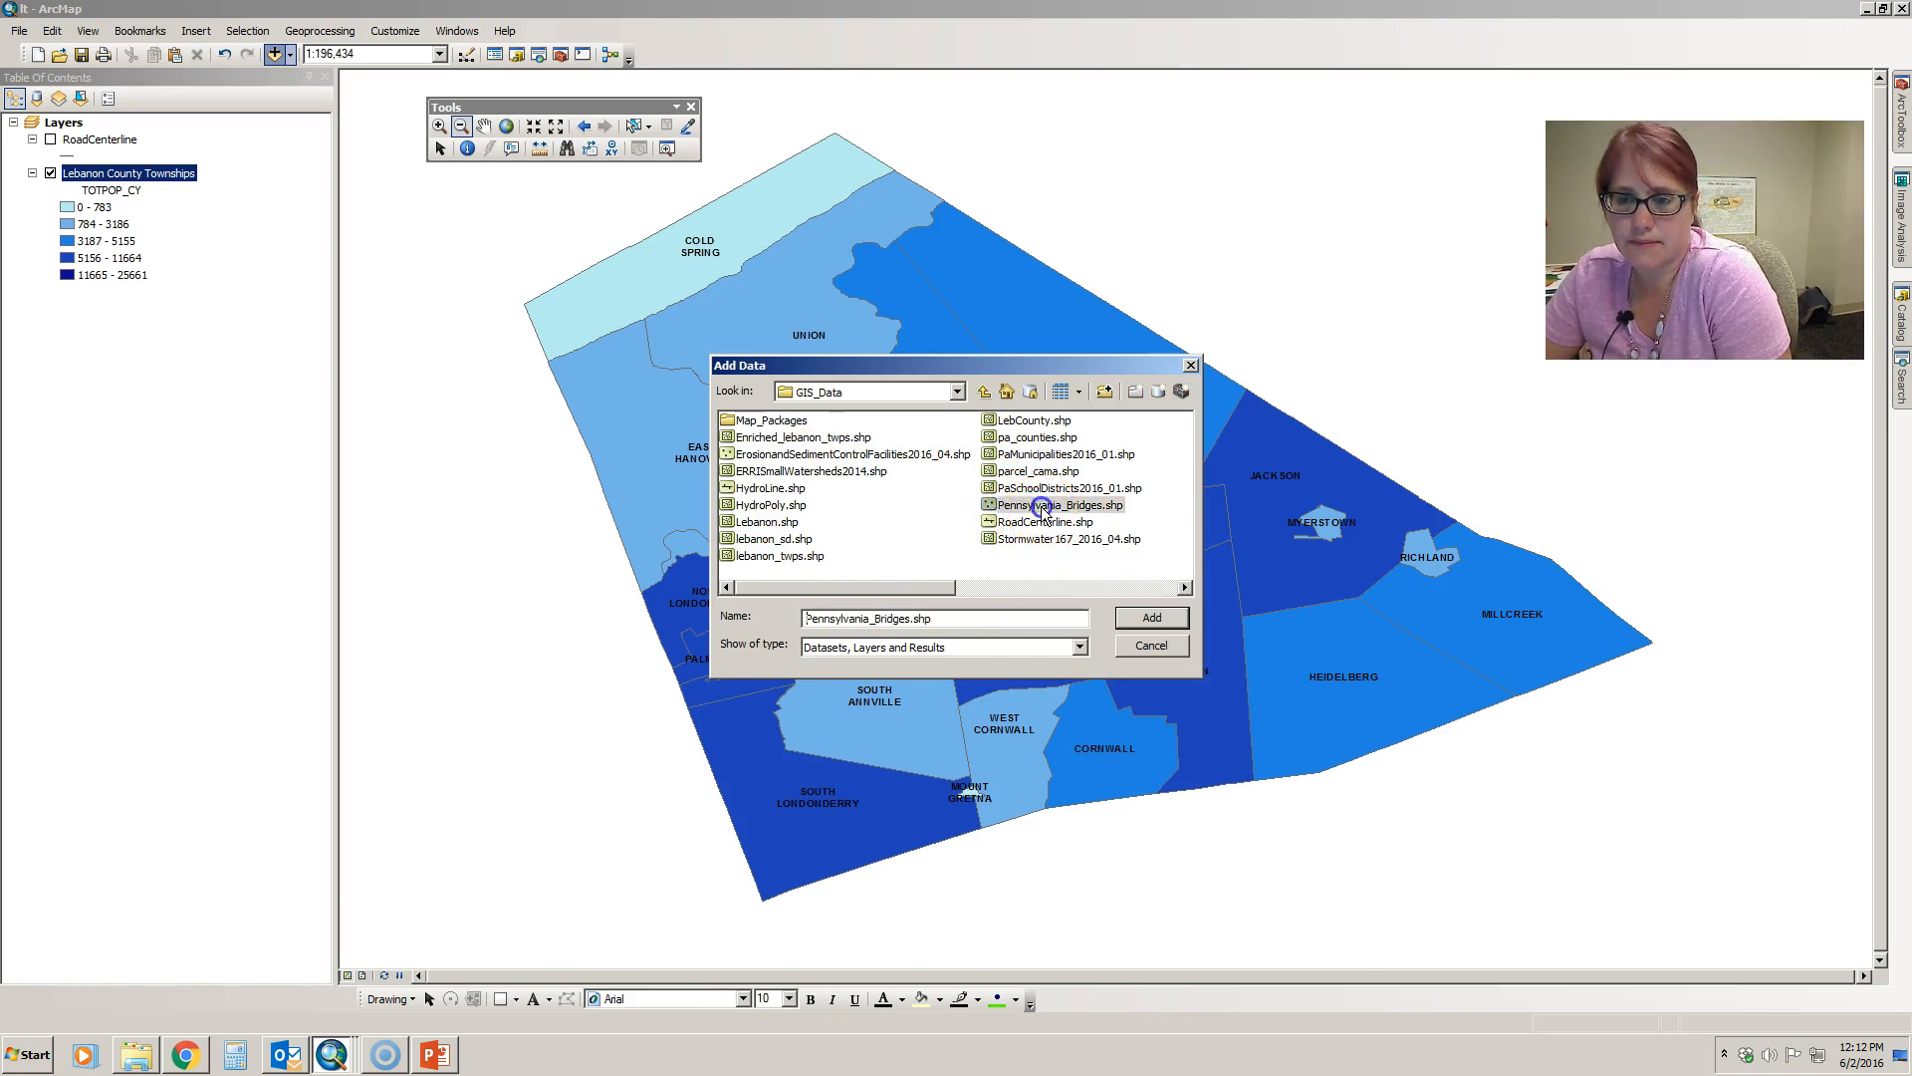
double_click(1043, 508)
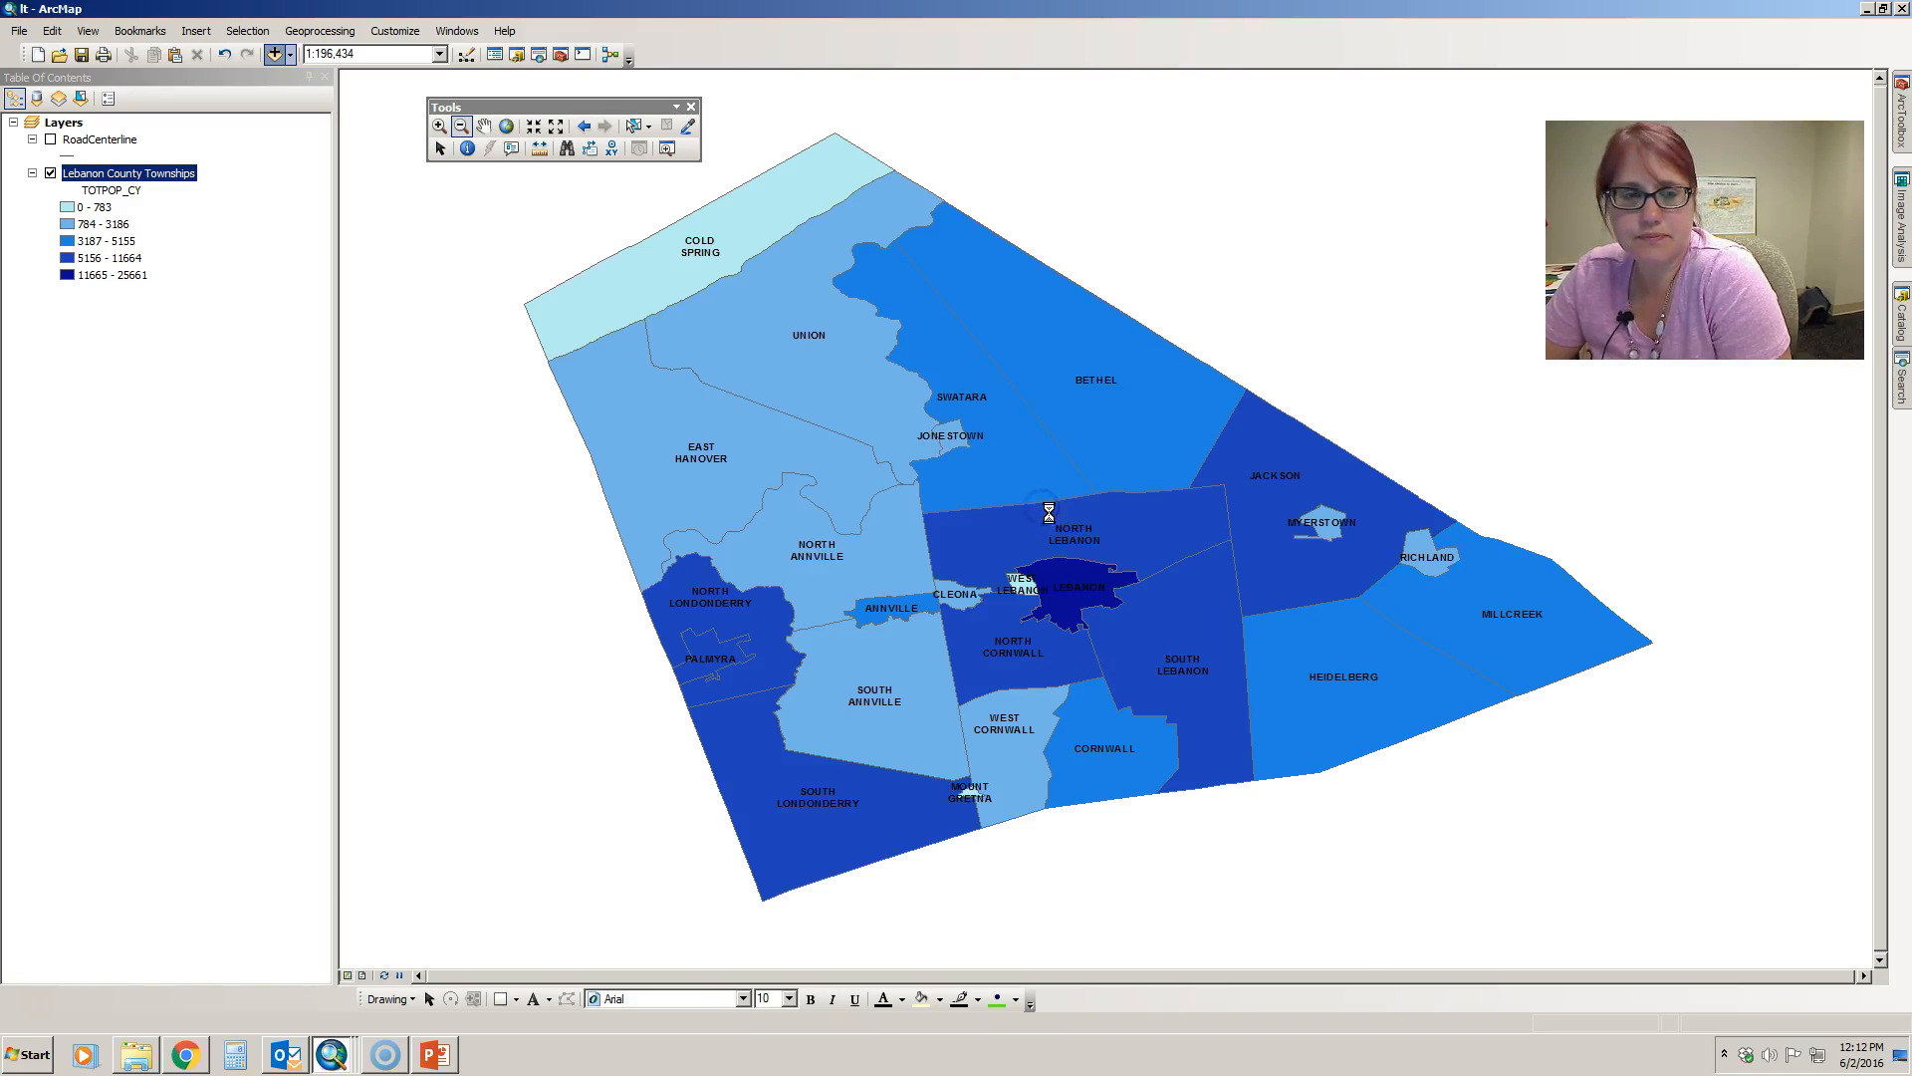
click(507, 129)
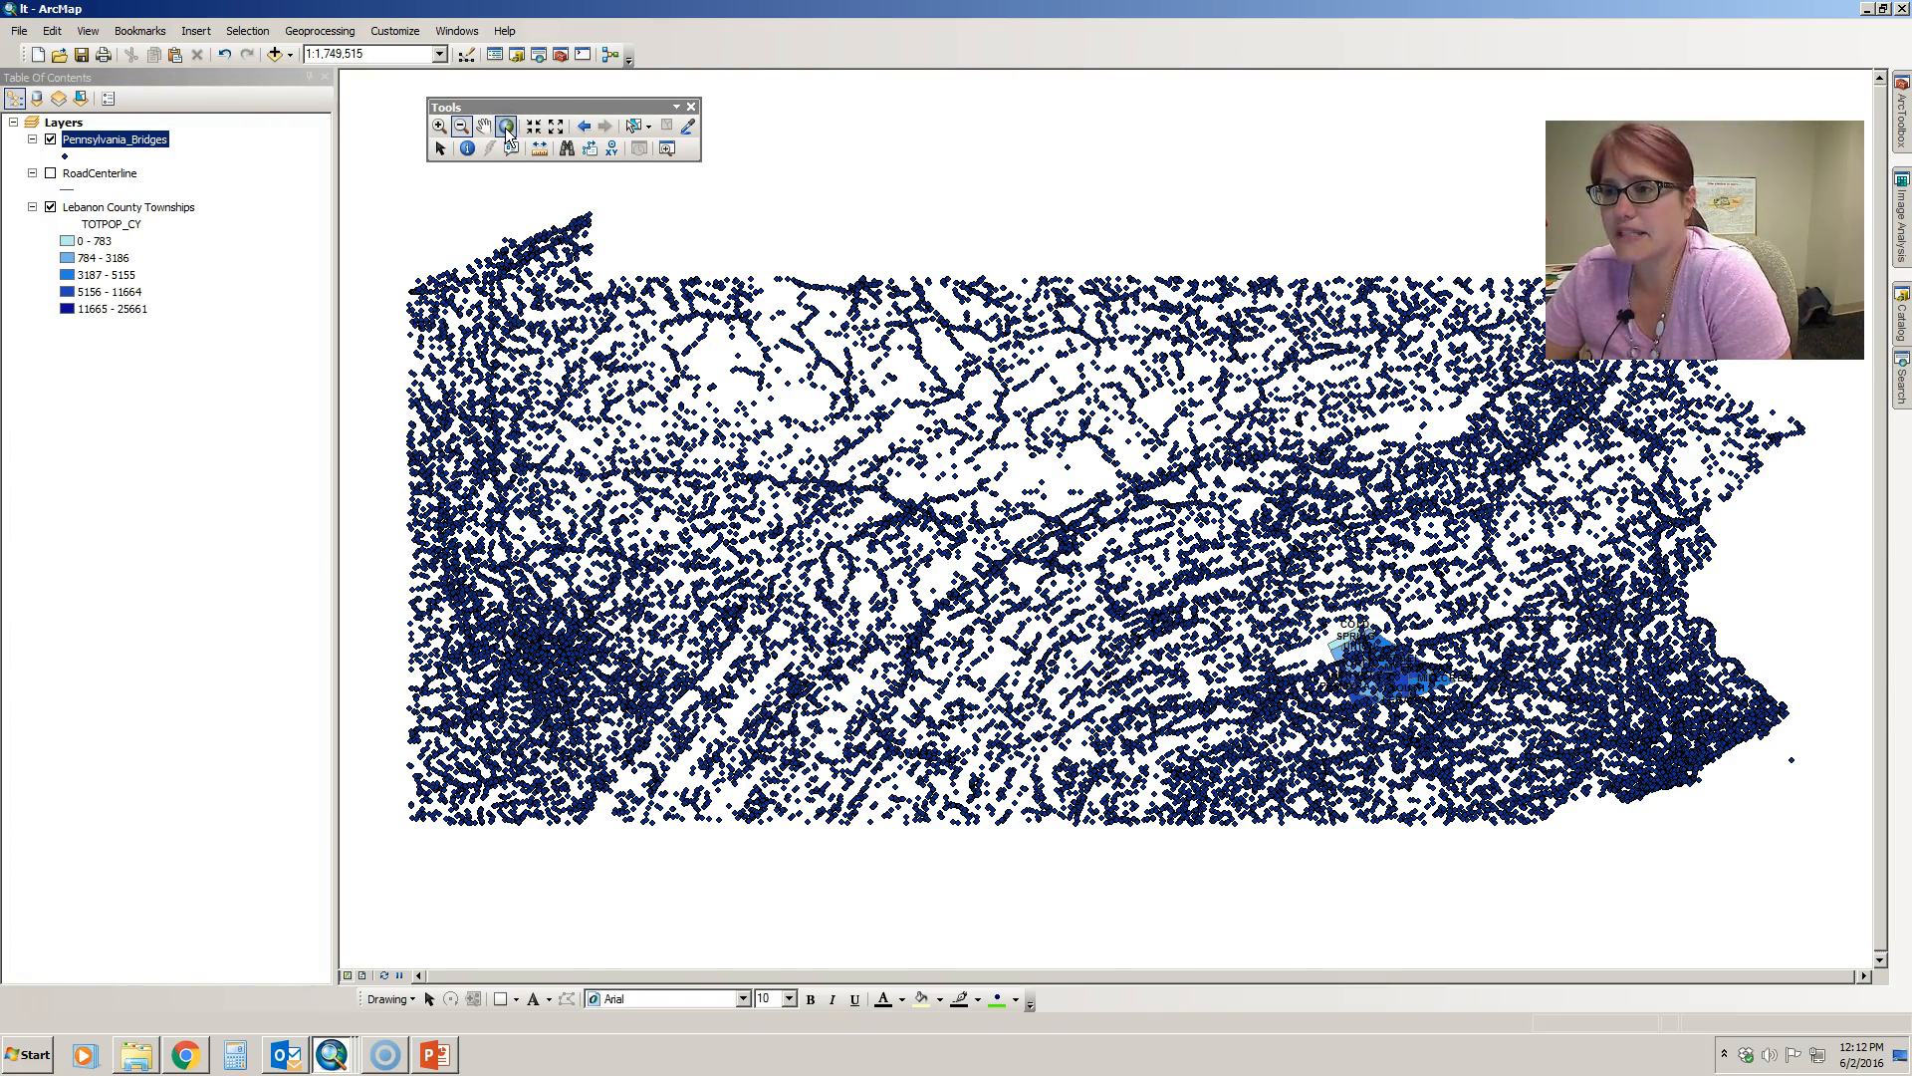
- Remove the Pennsylvania_Bridges layer from the map
click(77, 146)
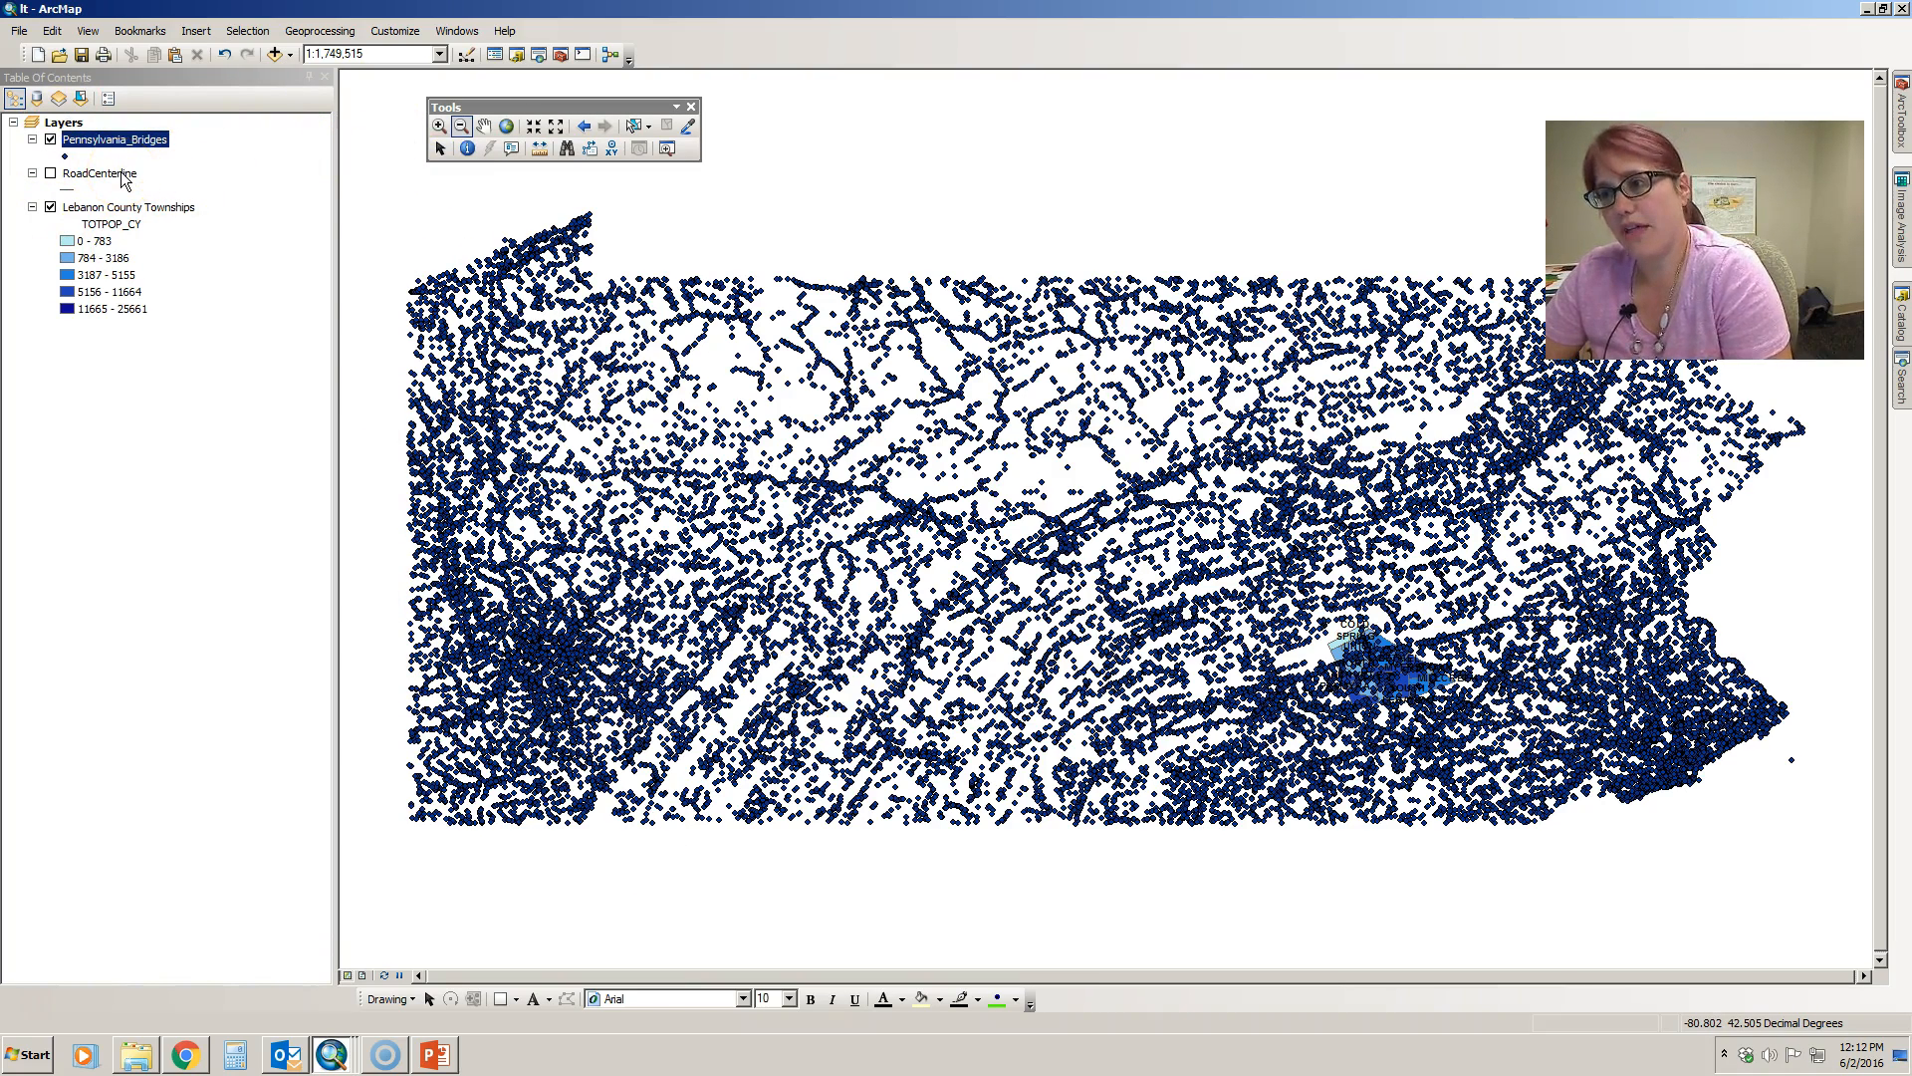
right_click(137, 144)
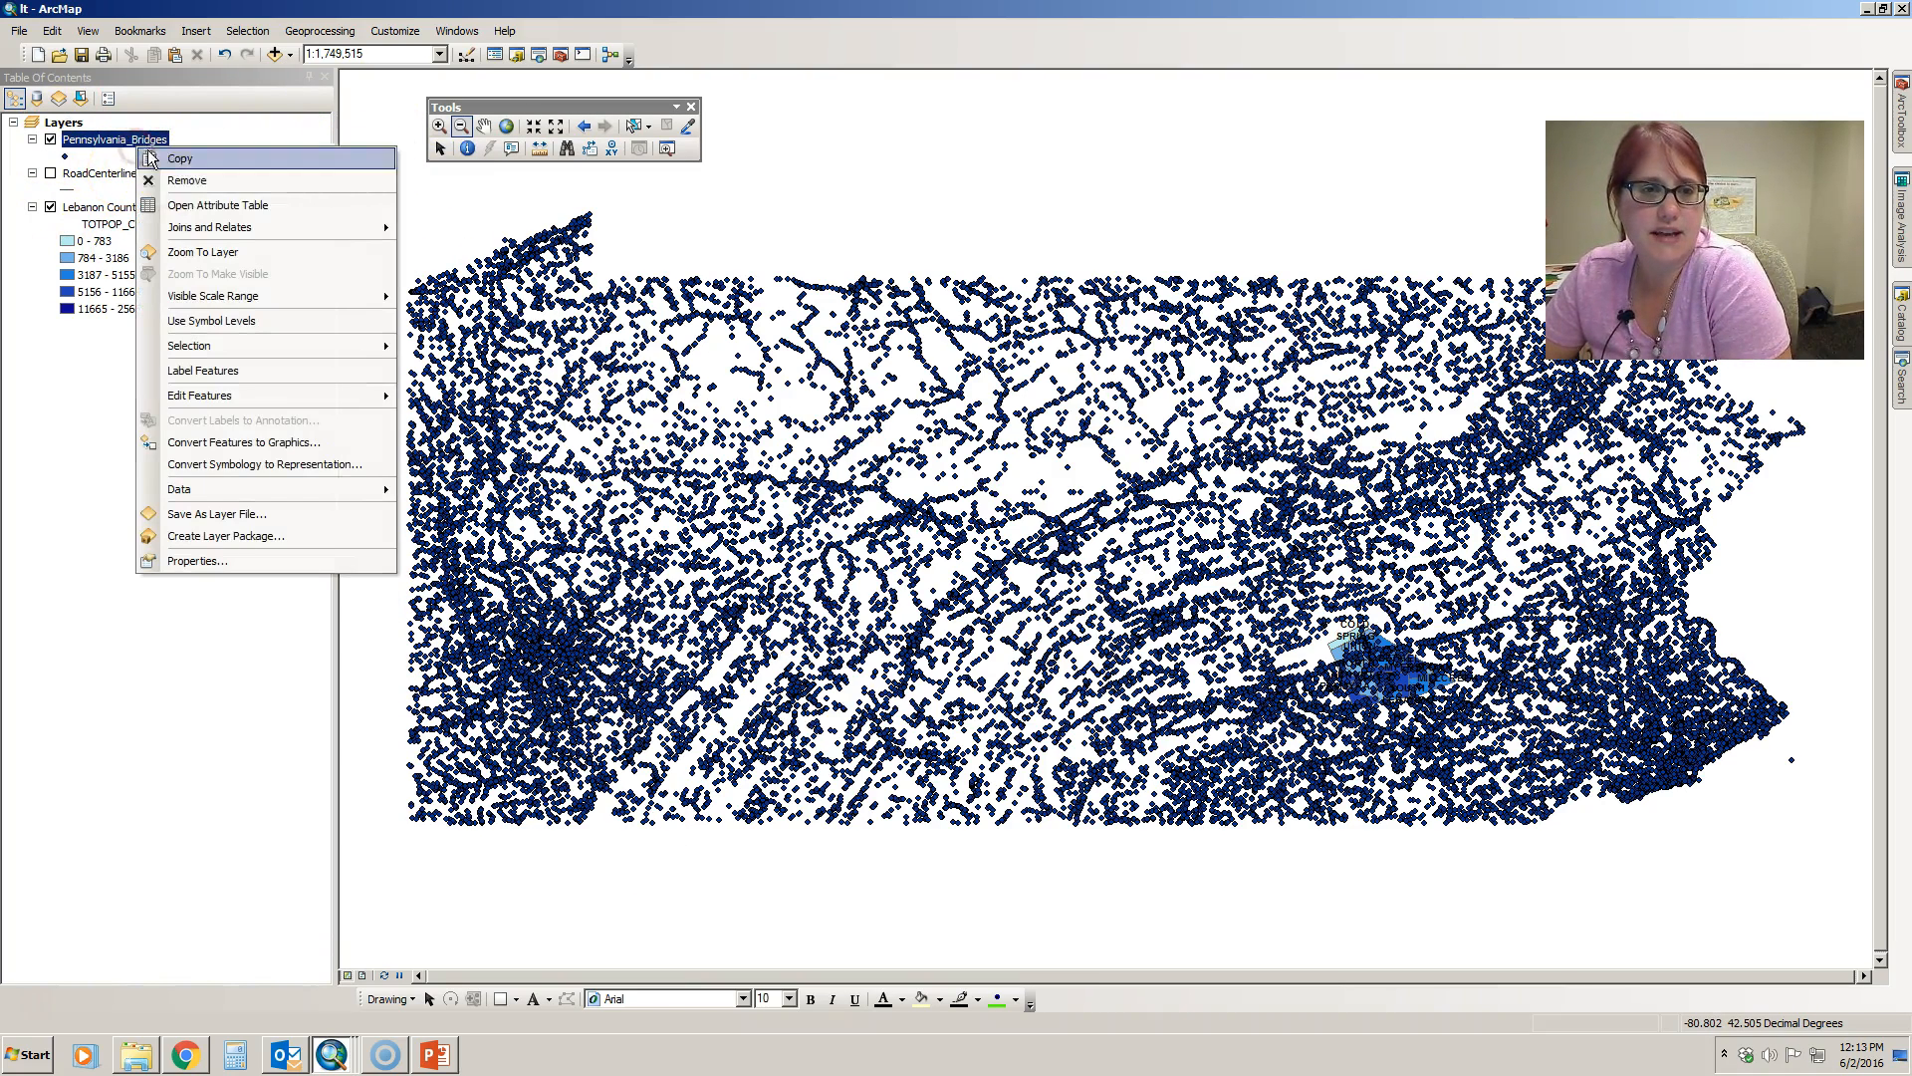
click(158, 179)
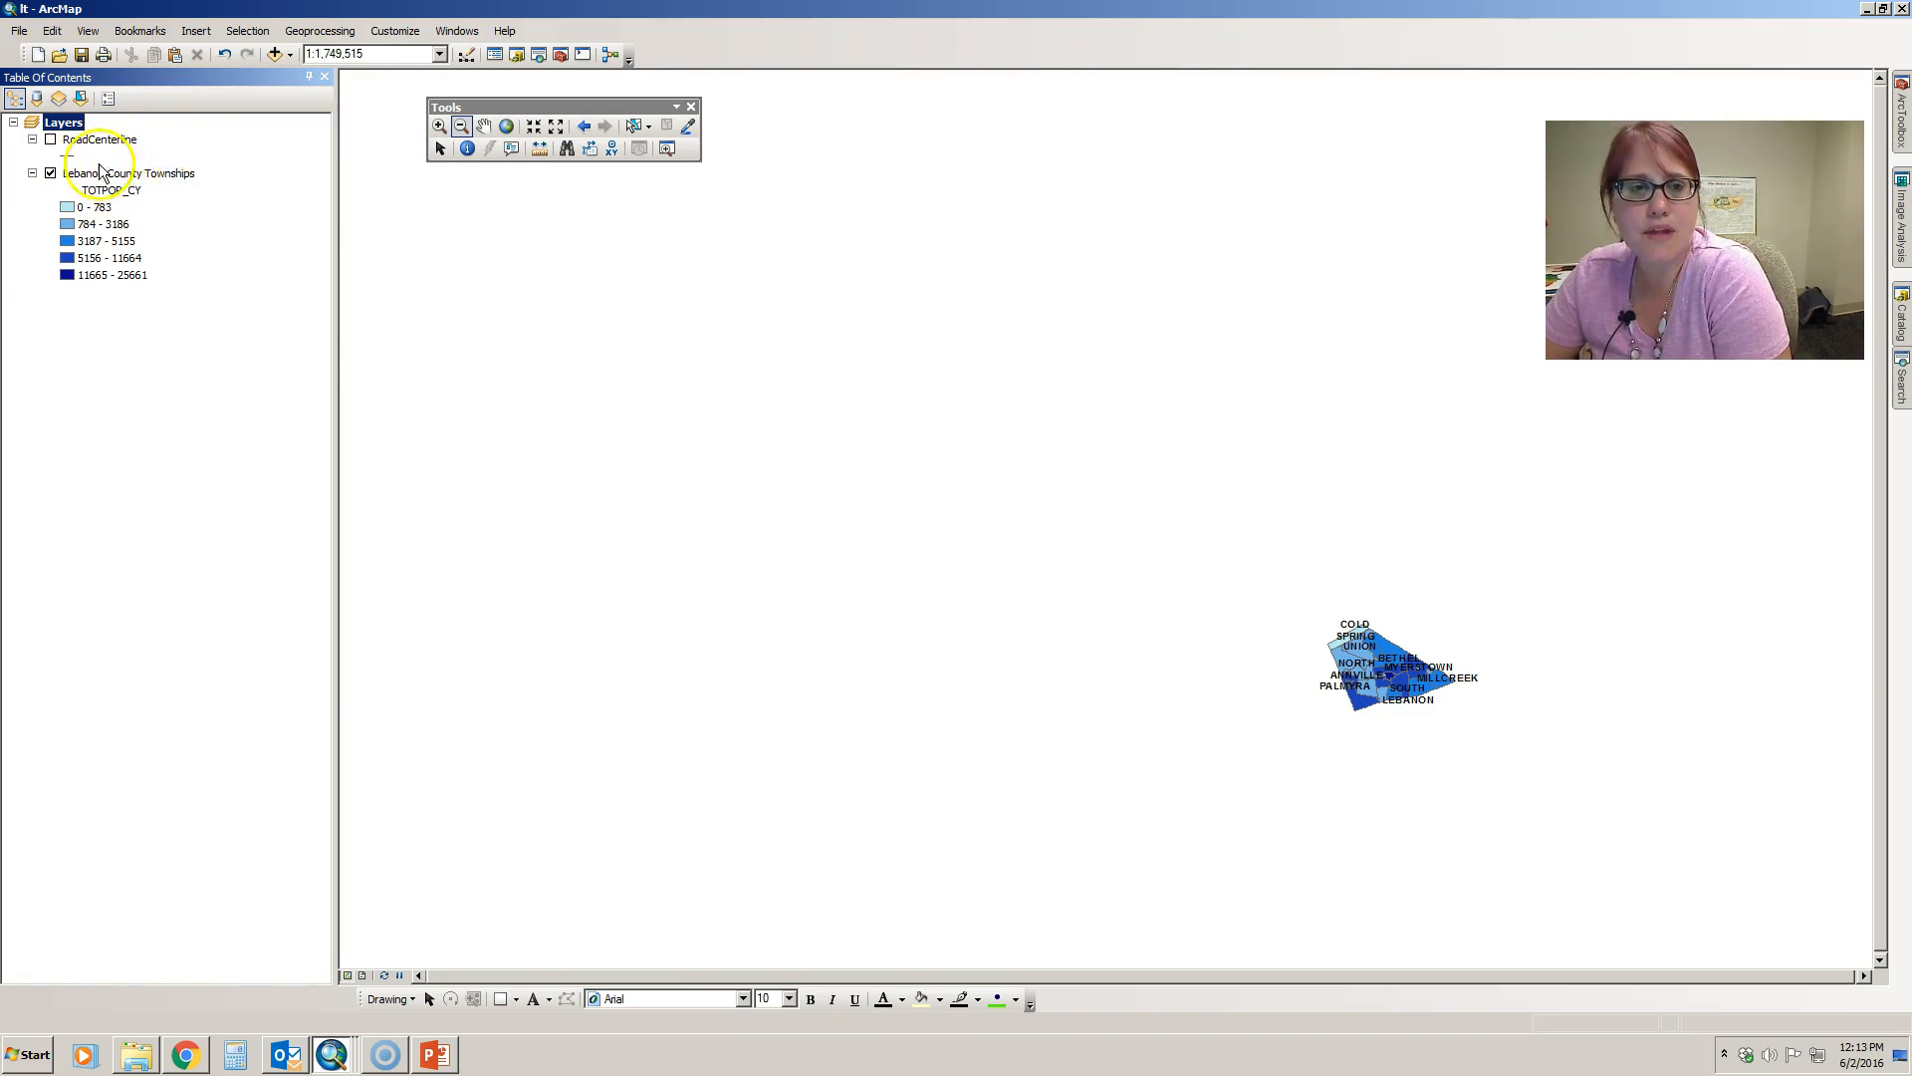
- Zoom the map to the extent of the Lebanon County Townships layer
click(463, 126)
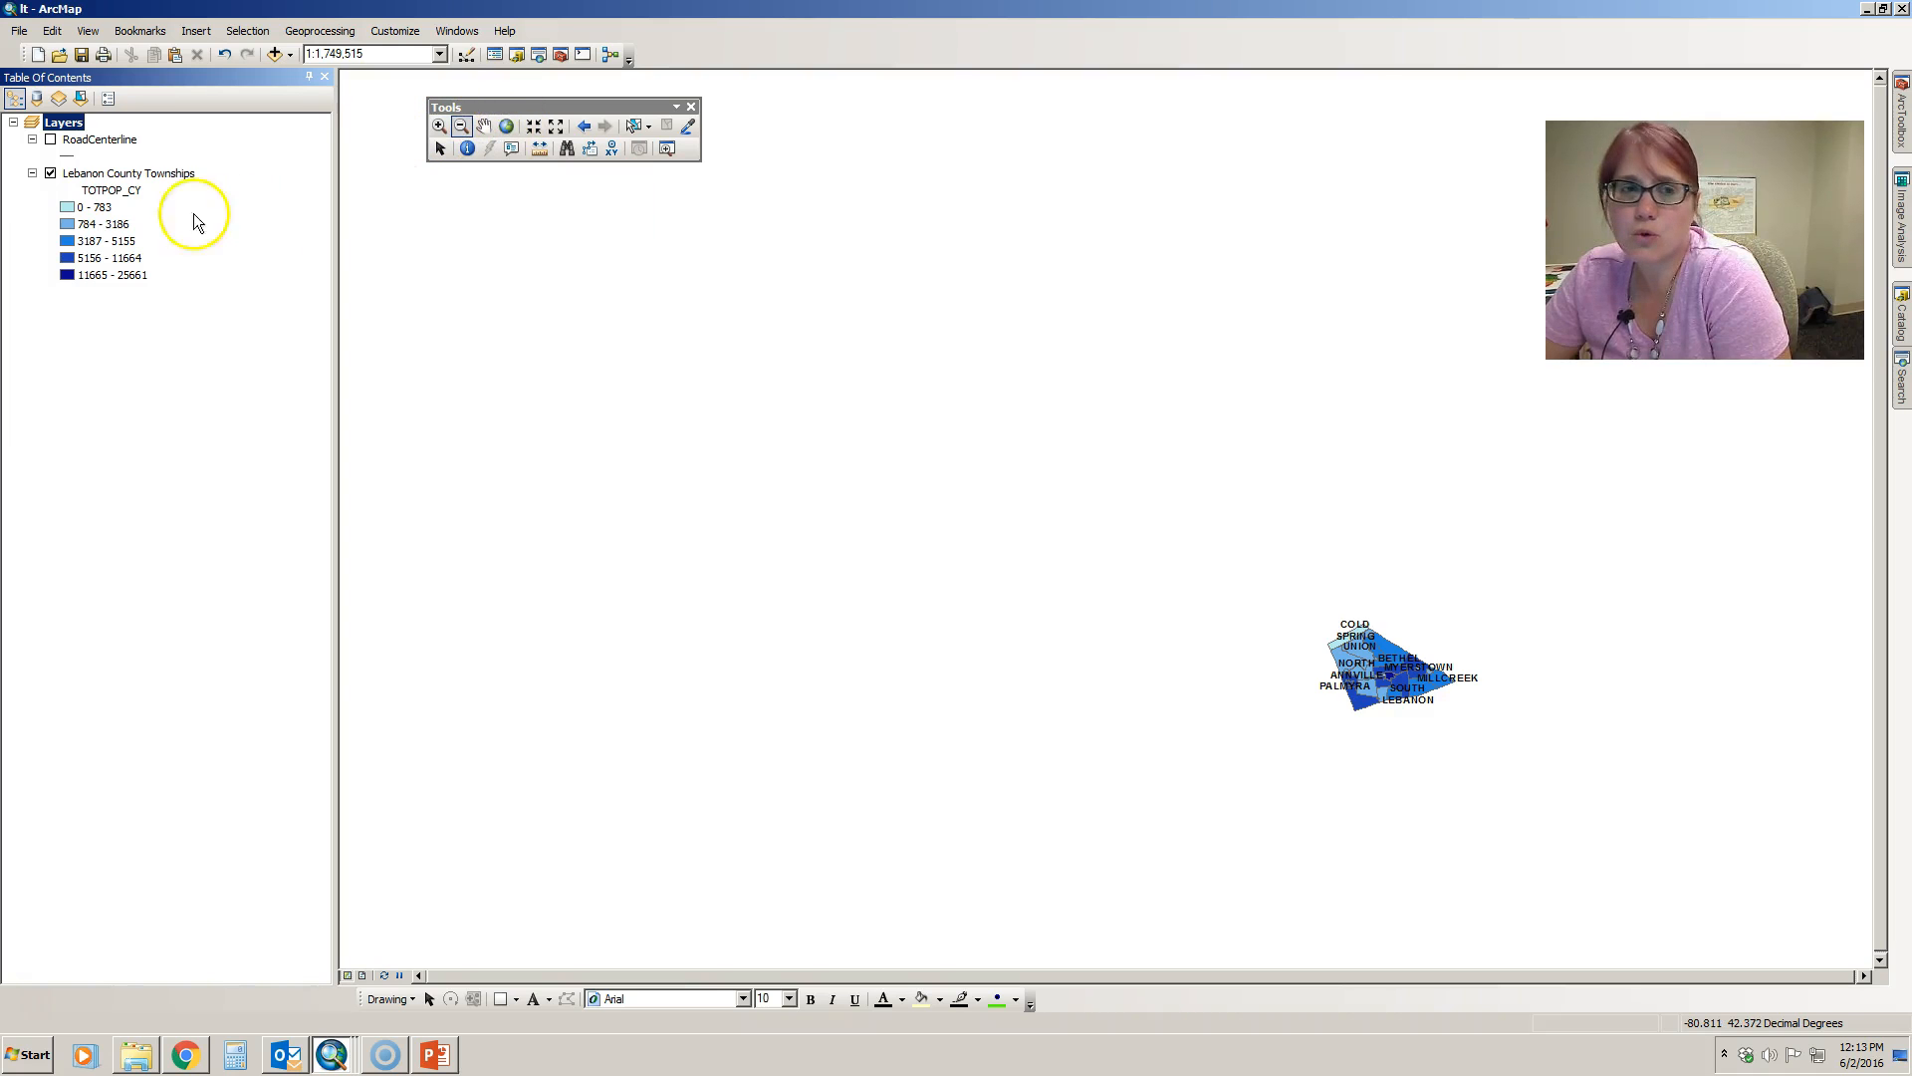
click(140, 174)
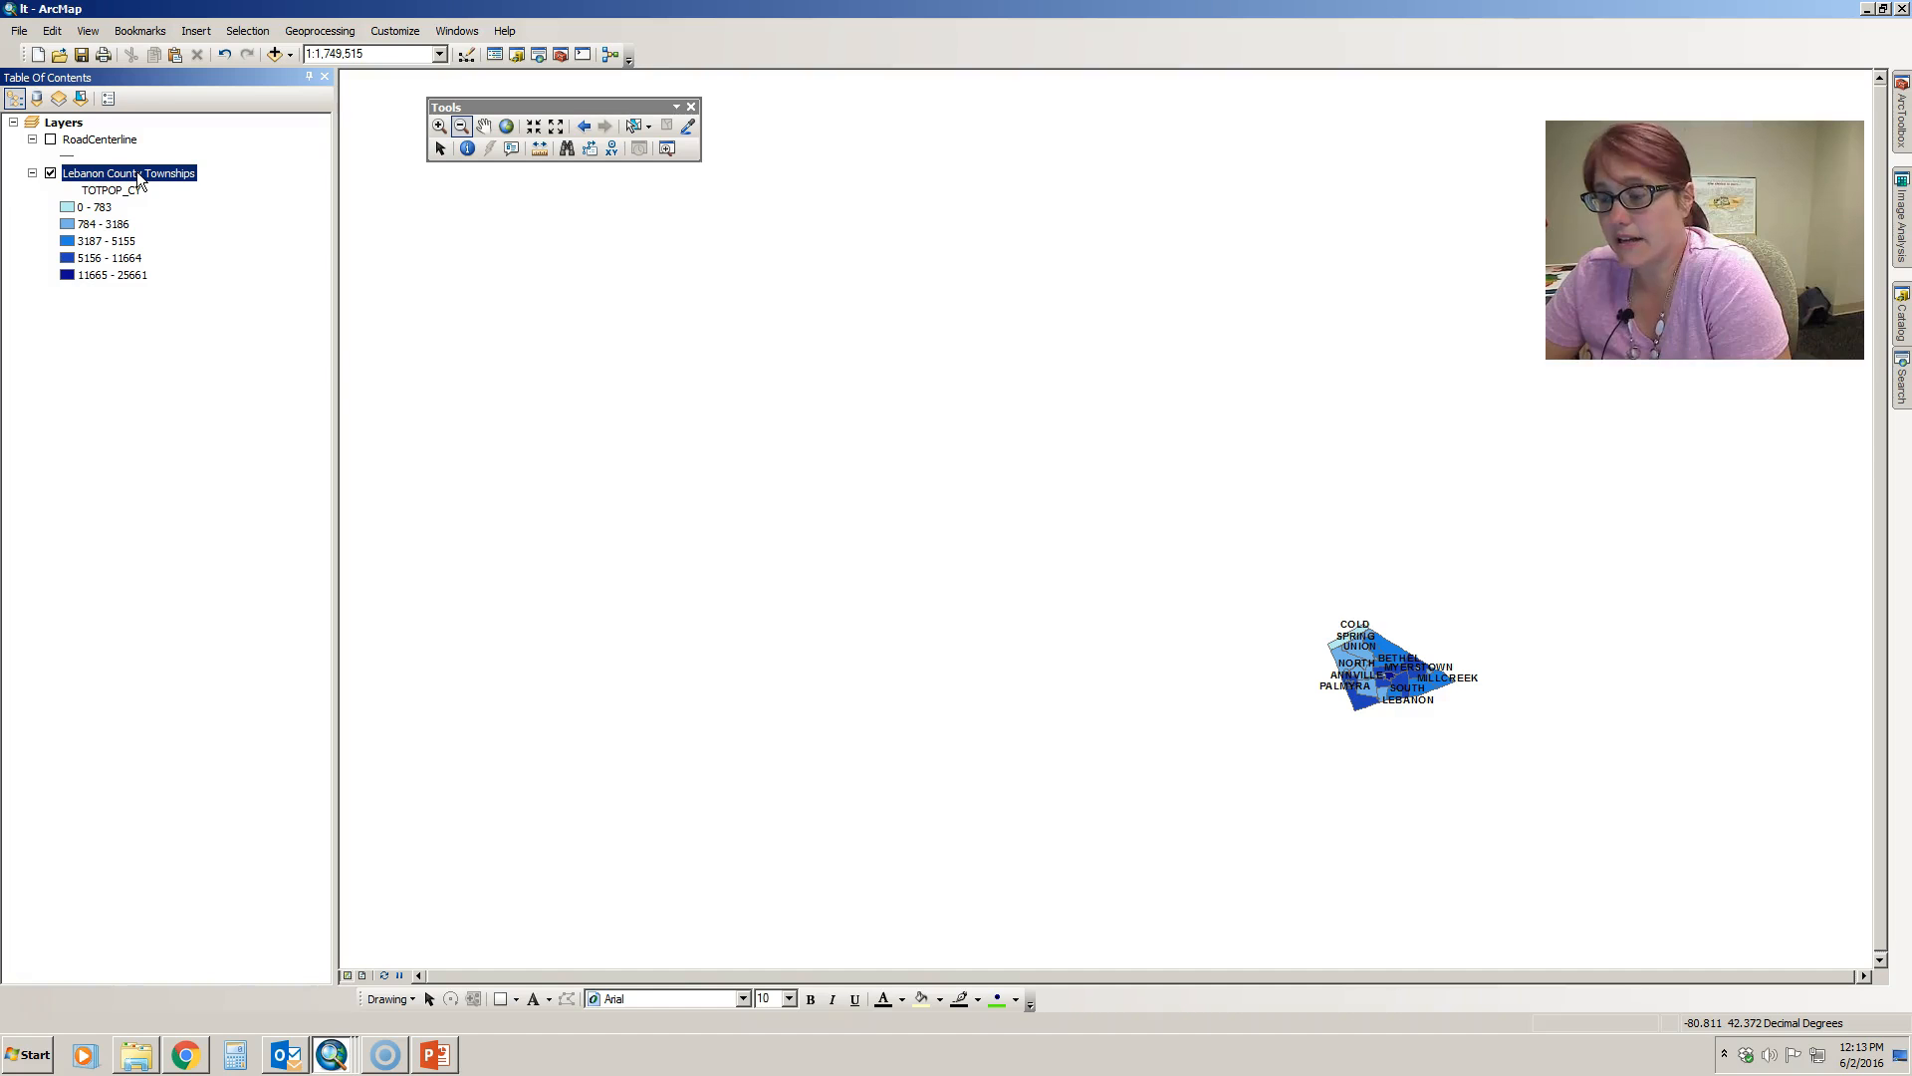
right_click(140, 178)
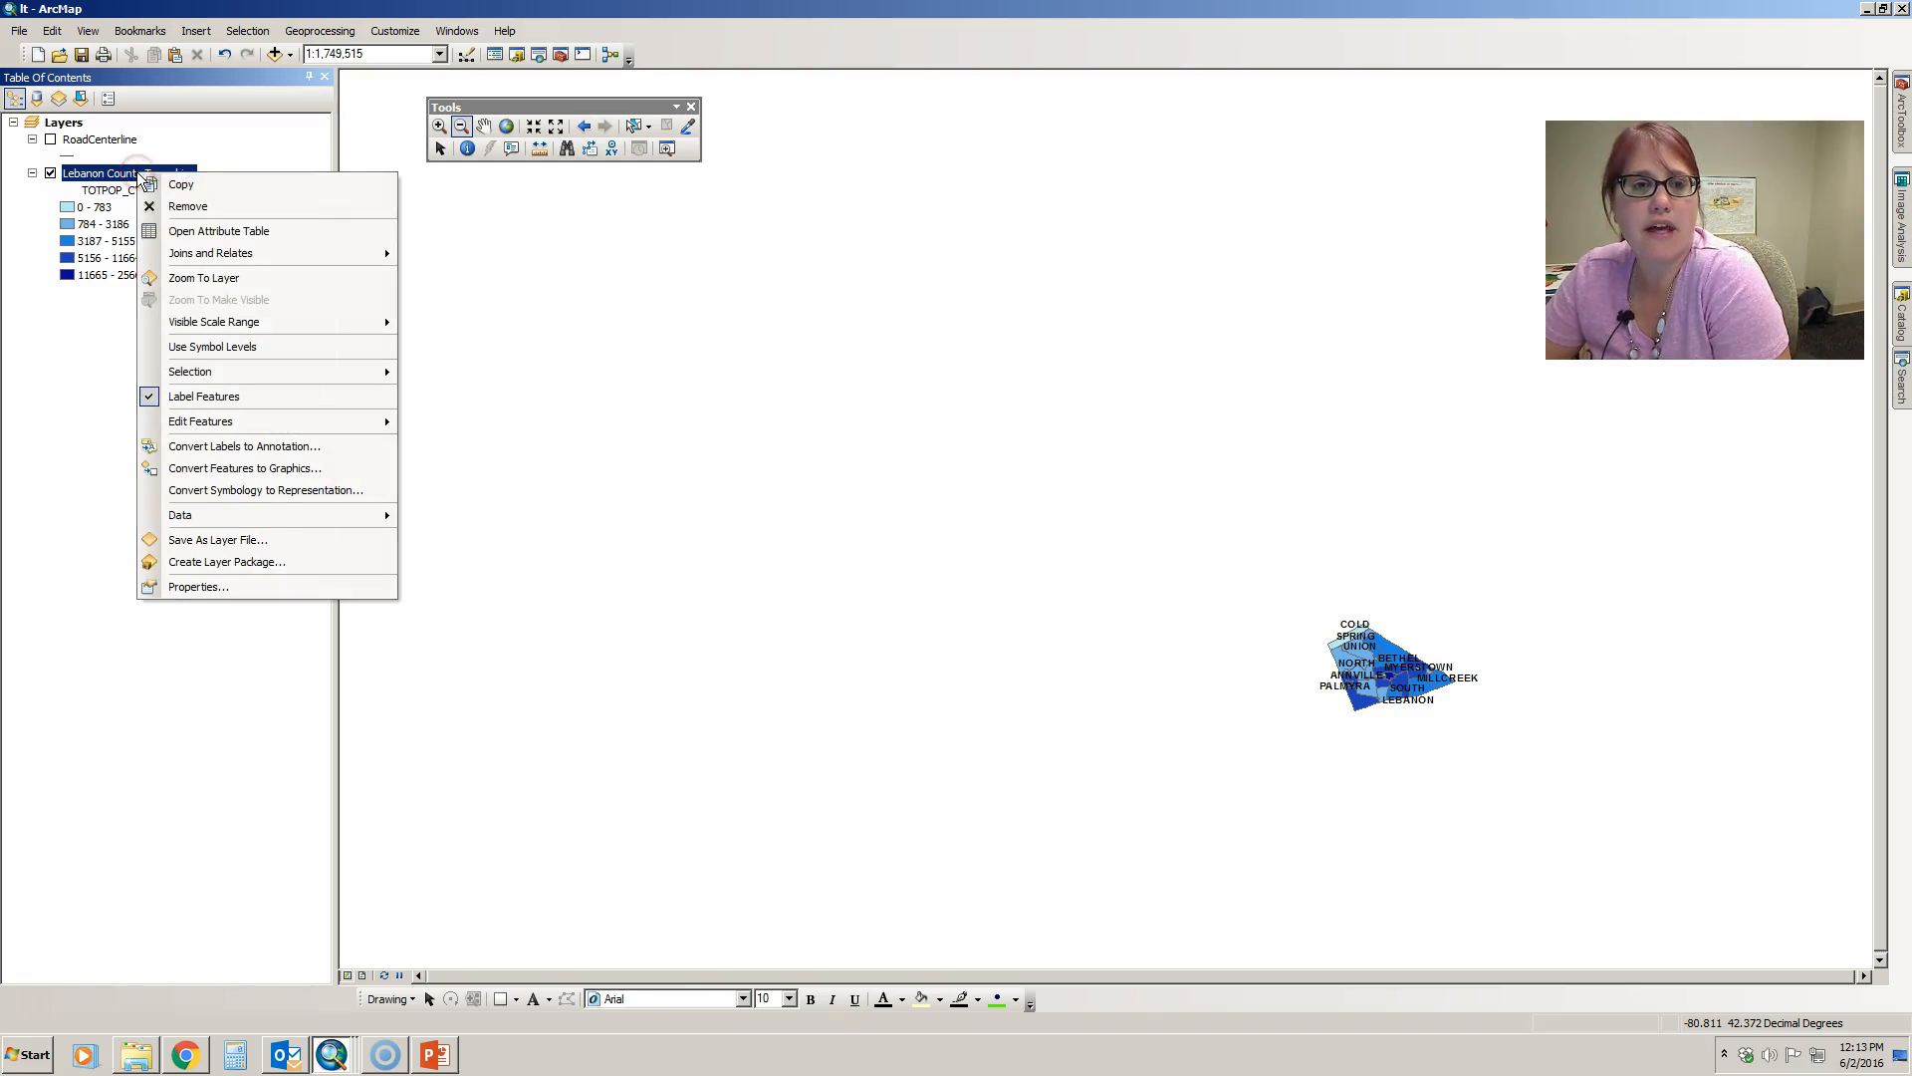
click(182, 281)
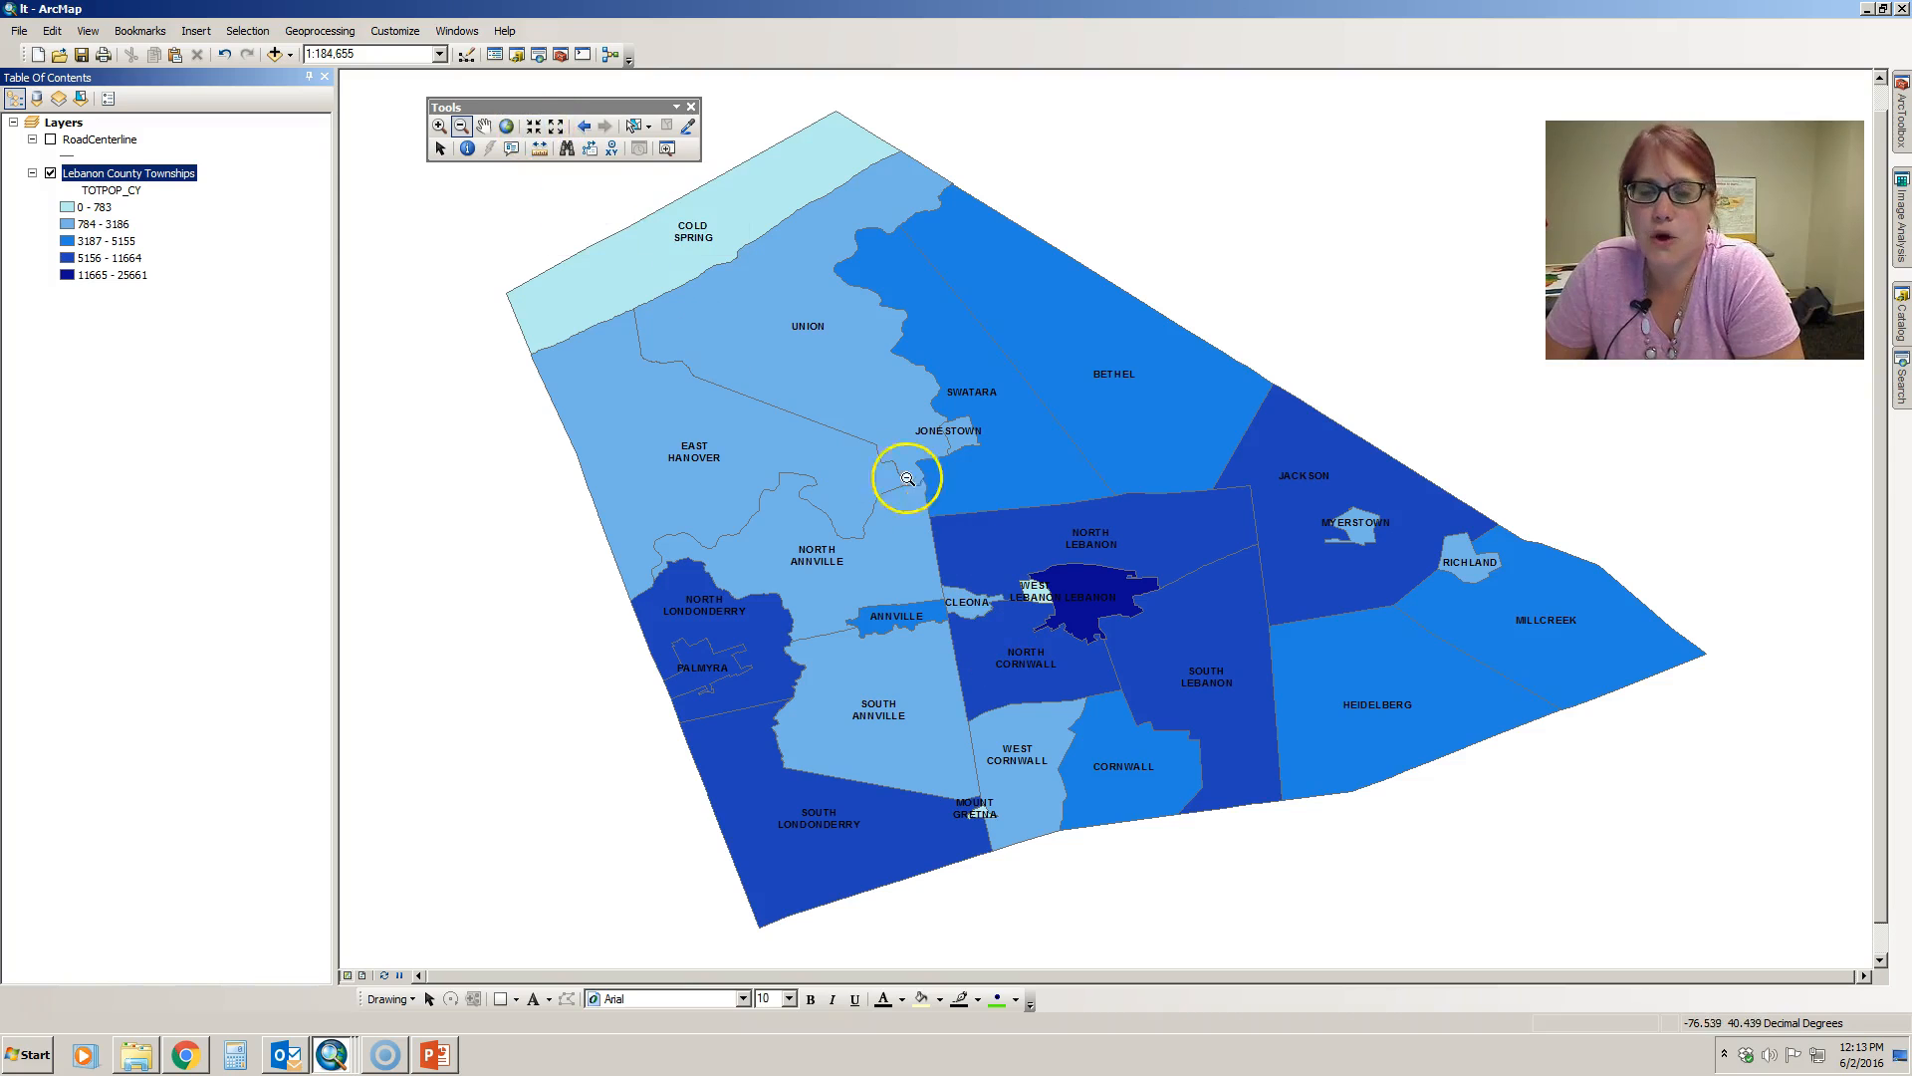
- Zoom the map repeatedly in and back out on its centre with Fixed Zoom In and Fixed Zoom Out
click(533, 127)
click(533, 127)
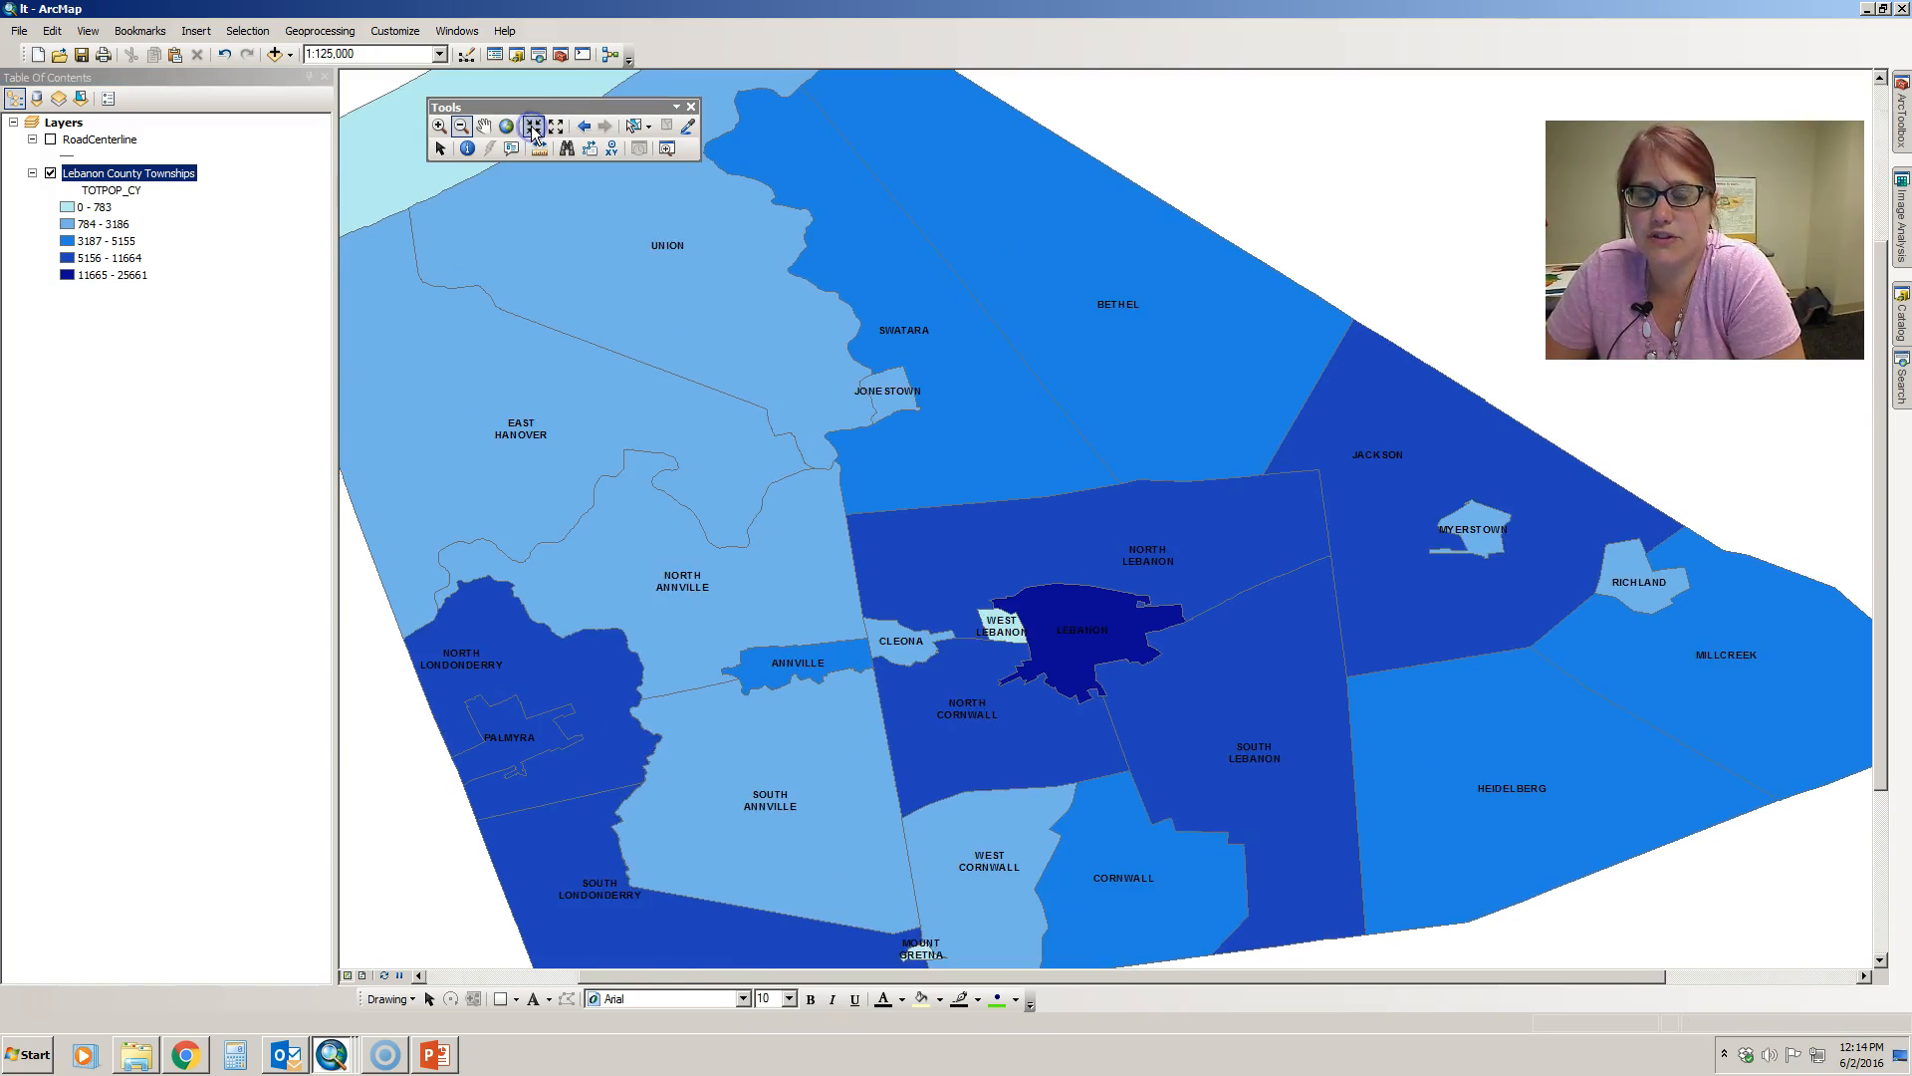
click(533, 126)
click(533, 127)
click(532, 126)
click(532, 128)
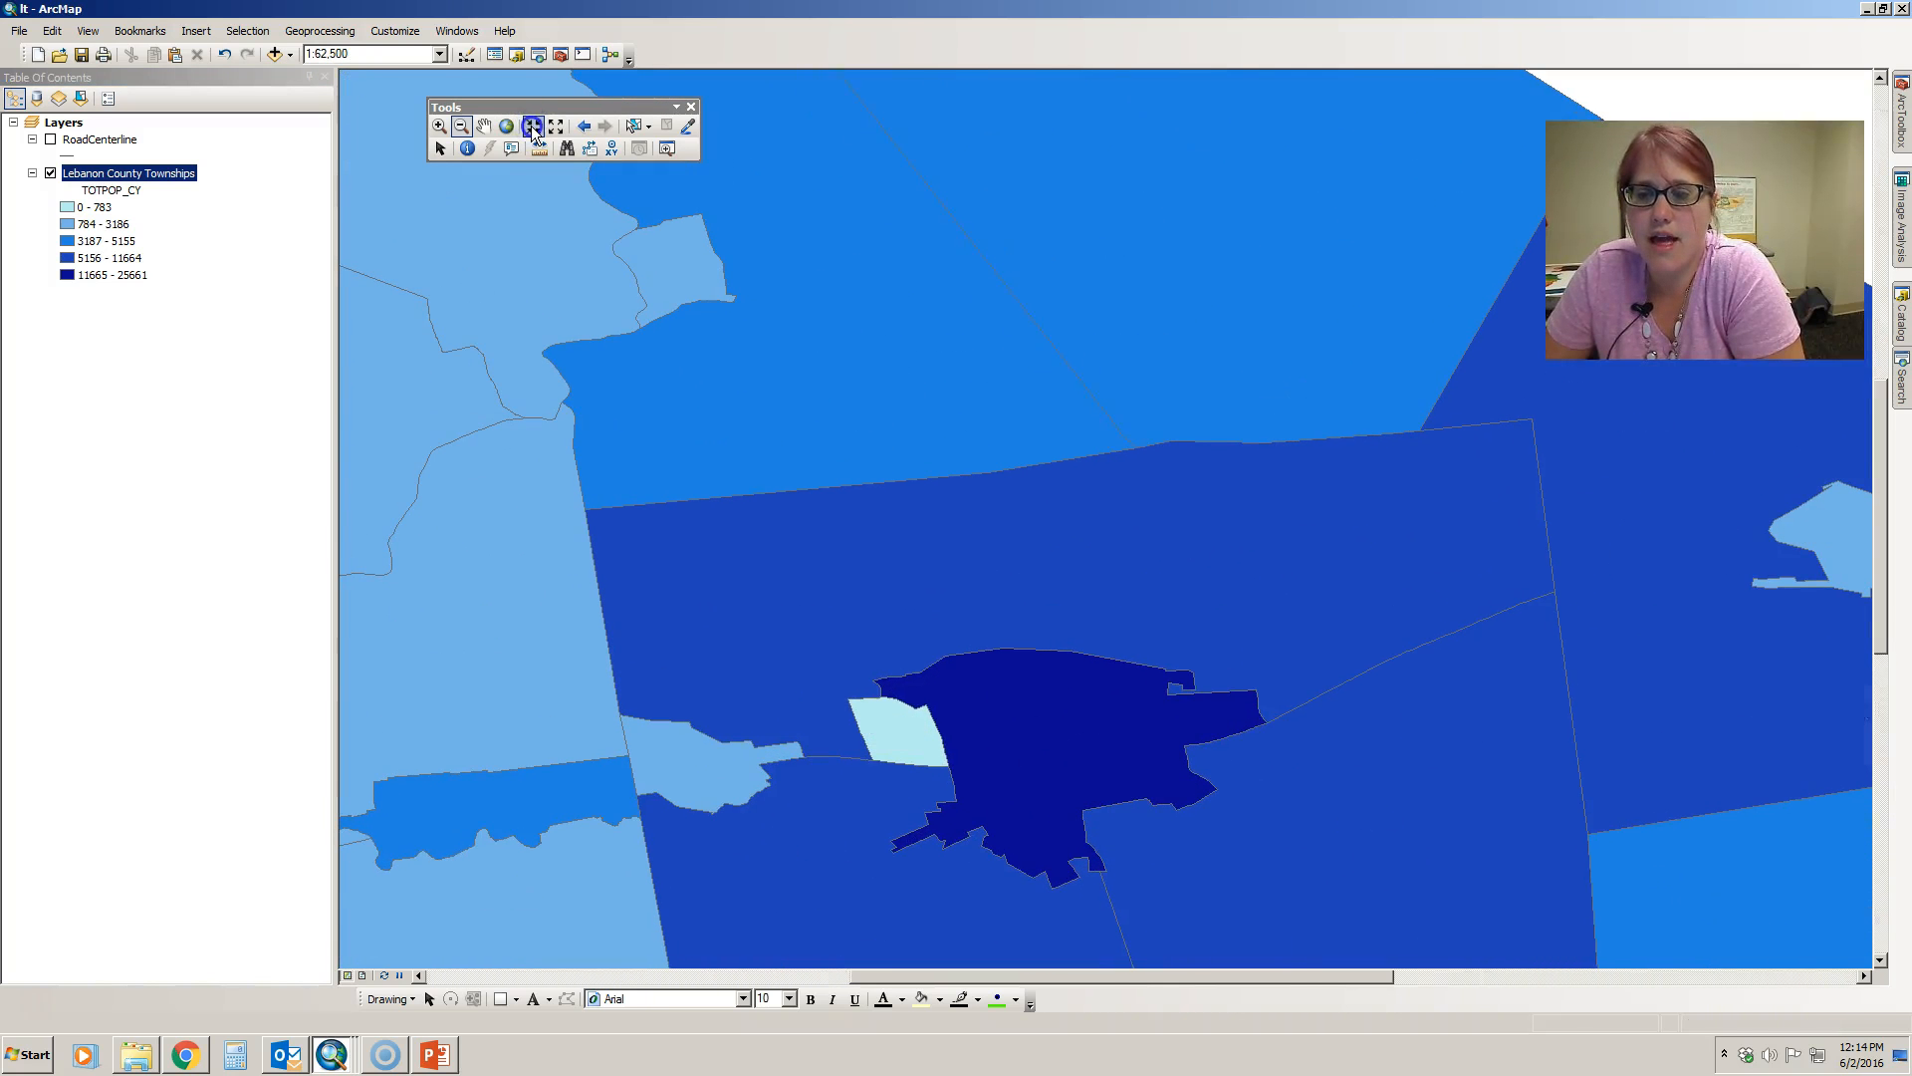
click(555, 126)
click(556, 127)
click(558, 126)
click(561, 126)
click(560, 127)
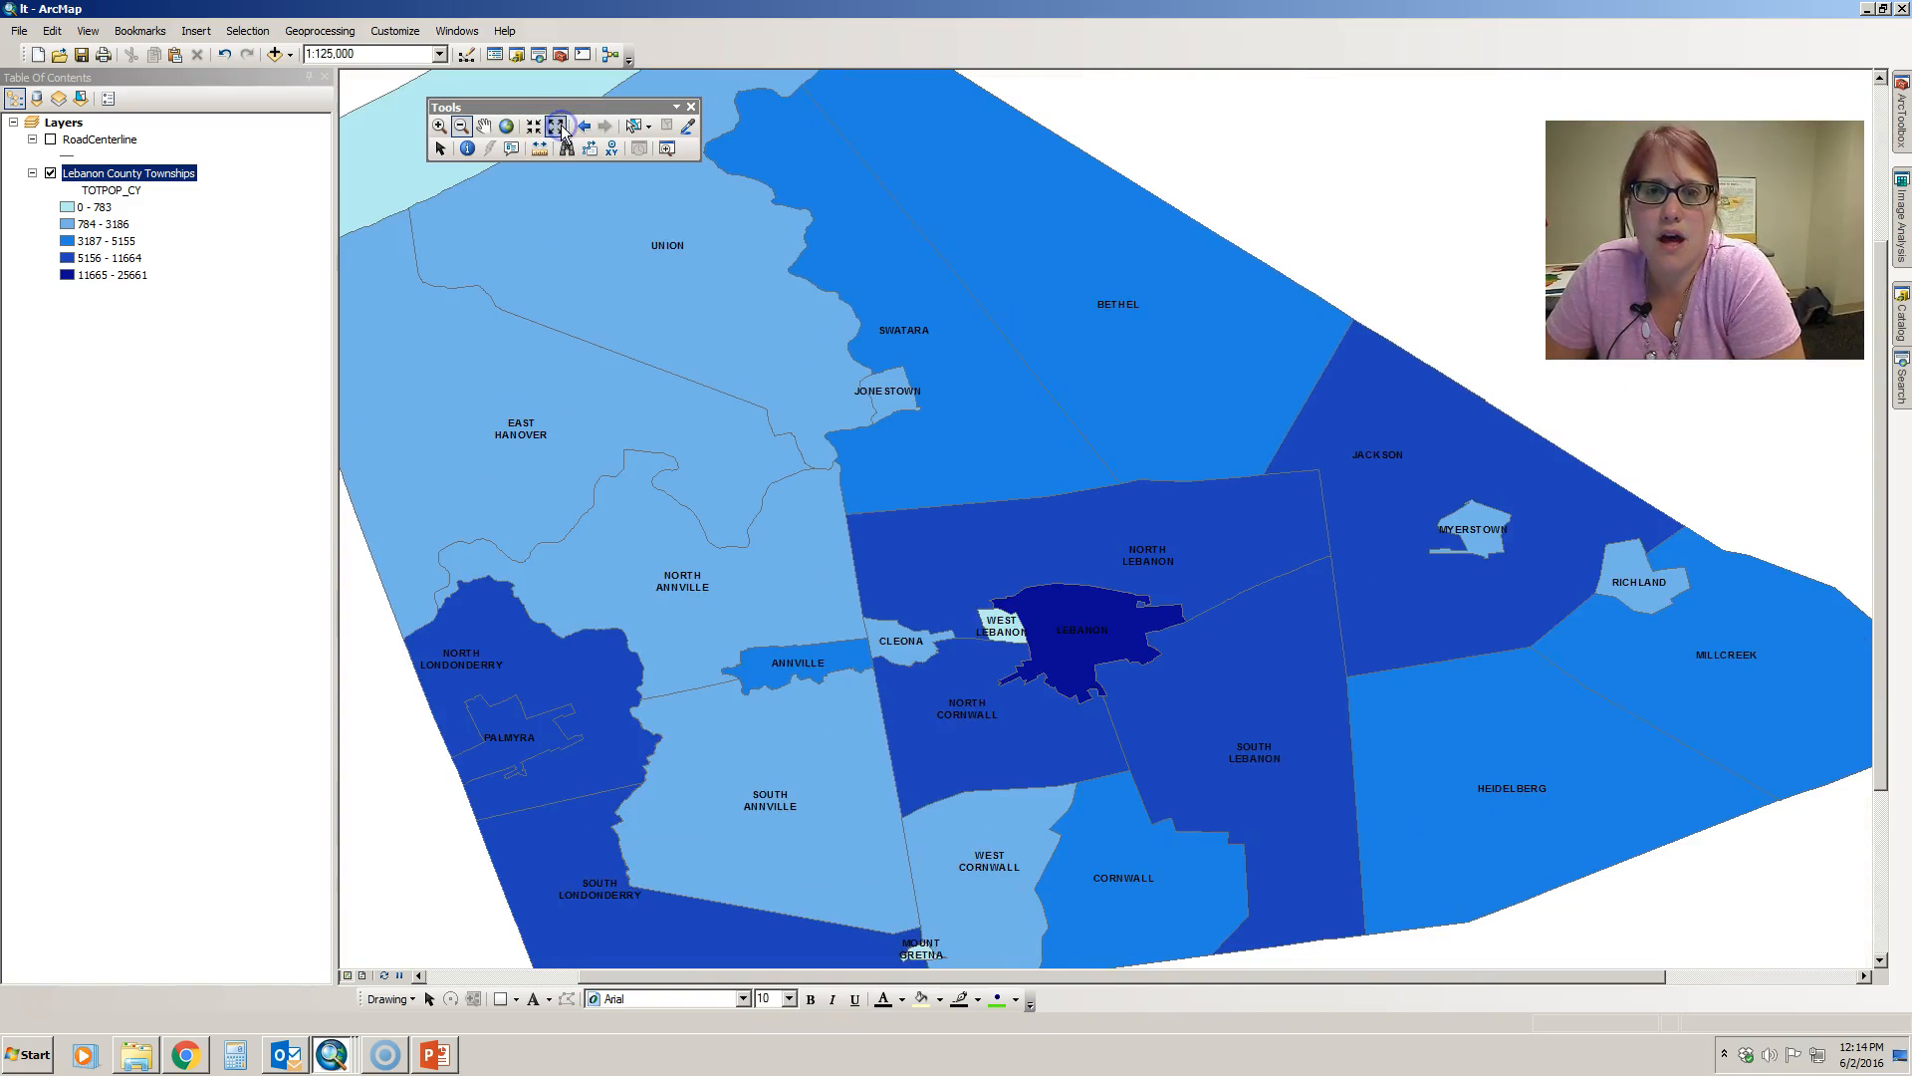
click(560, 126)
- Zoom in on Cornwall with a box using the Zoom In tool
click(443, 129)
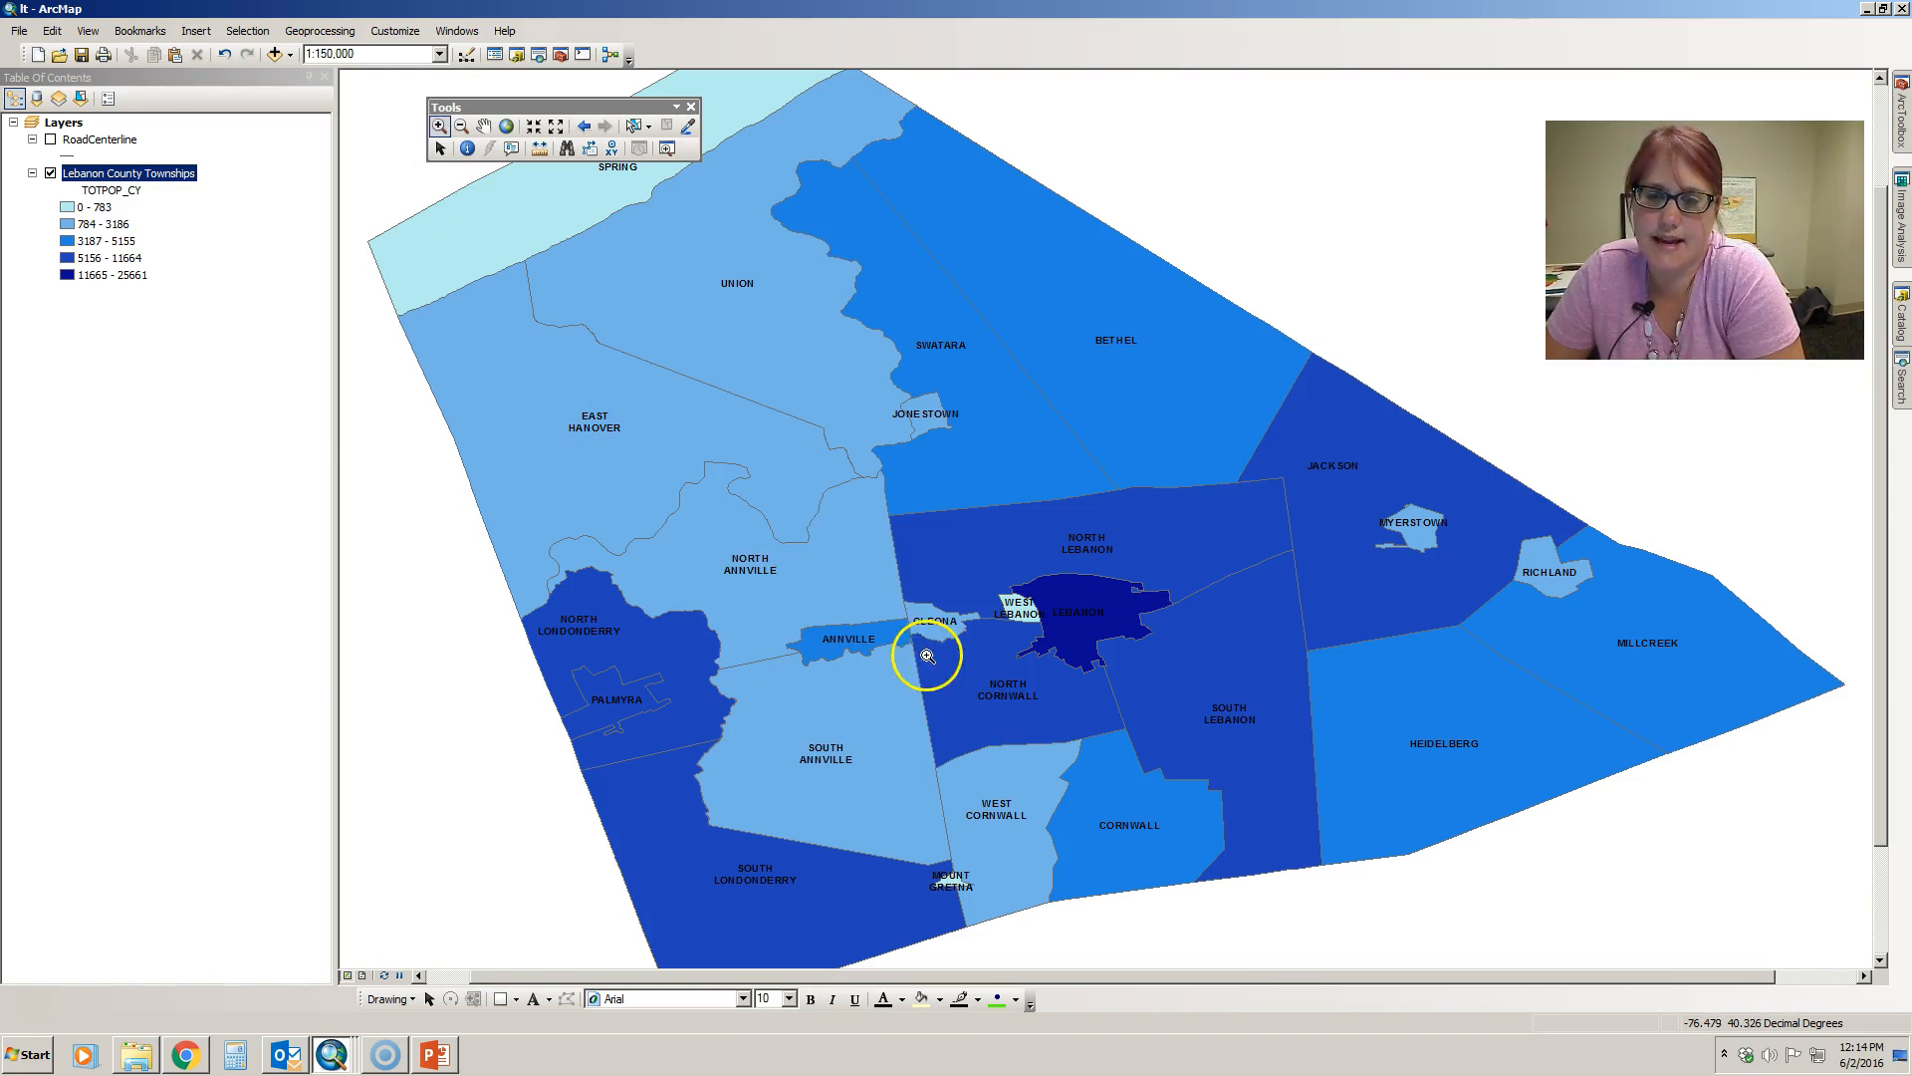
drag(1009, 718, 1247, 931)
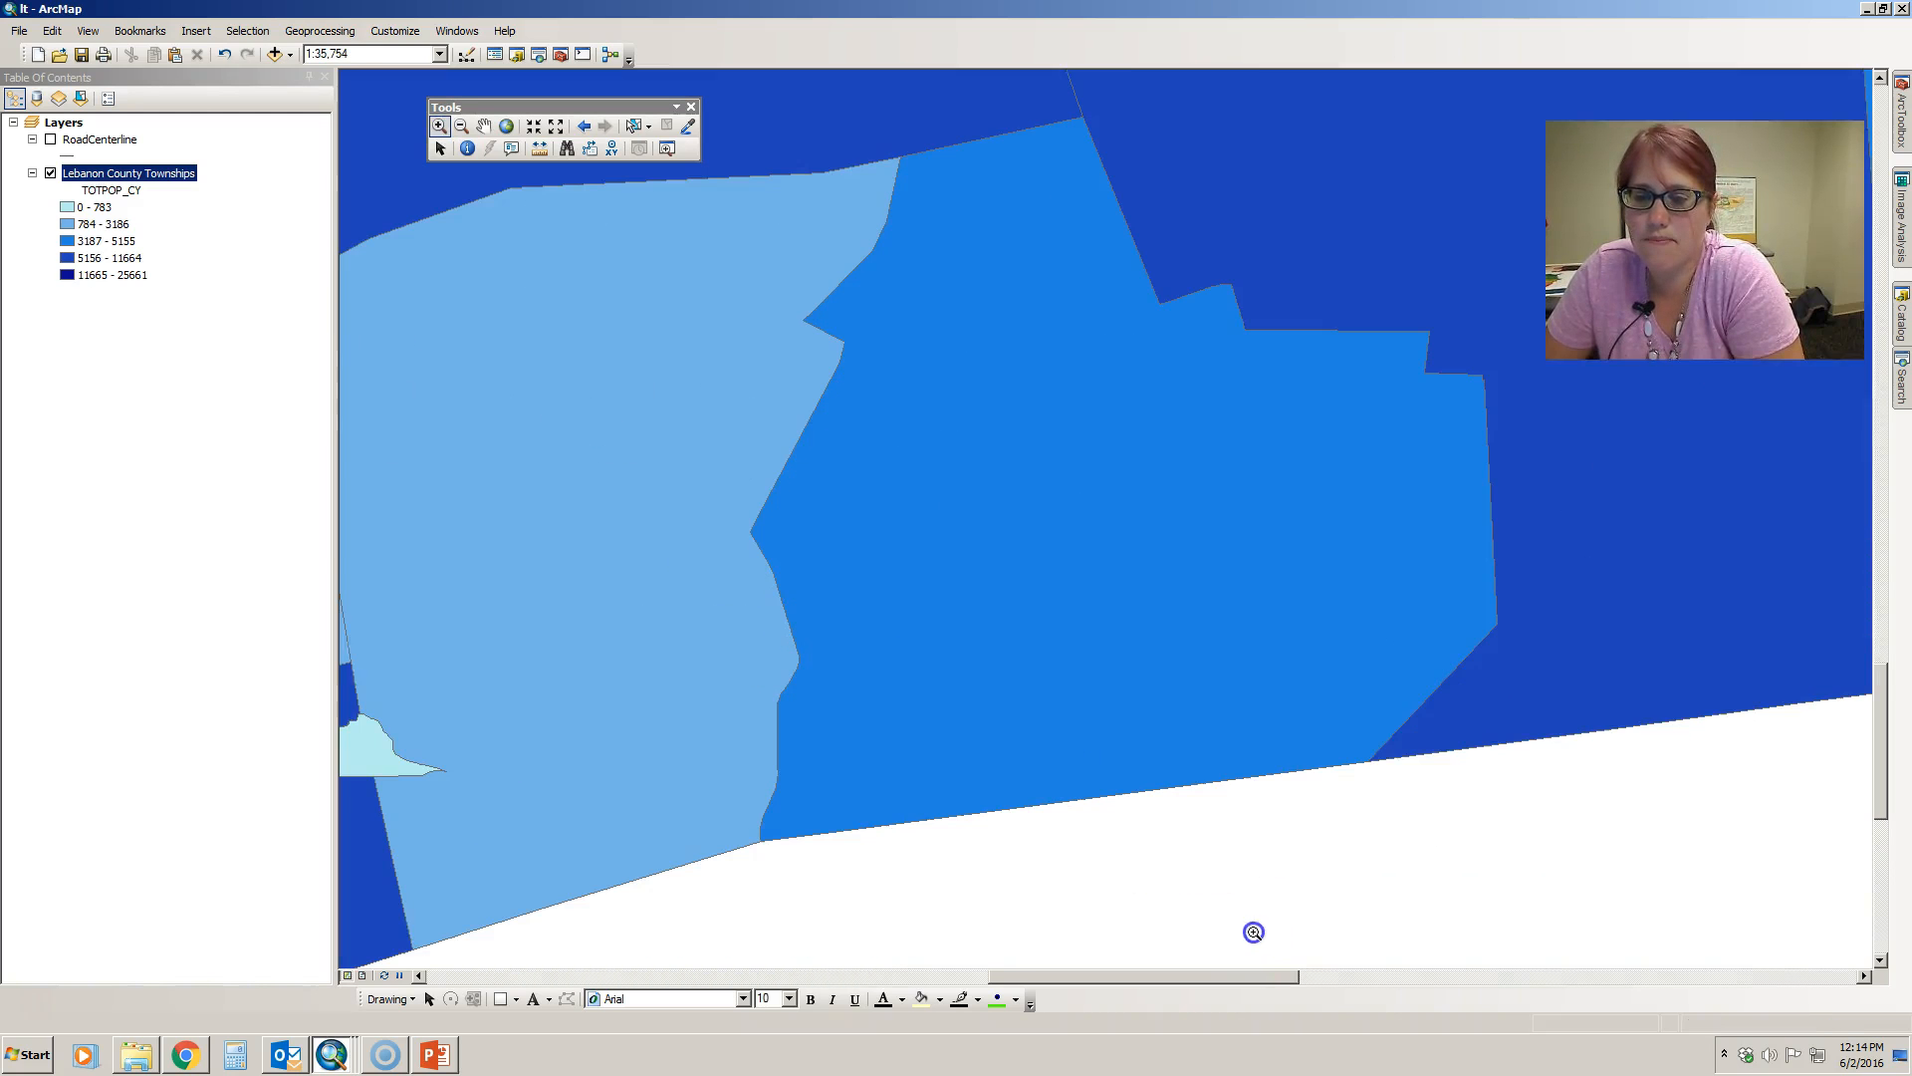
- Zoom in on the map's centre with Fixed Zoom In and shift the map slightly downward with the Pan tool
click(535, 128)
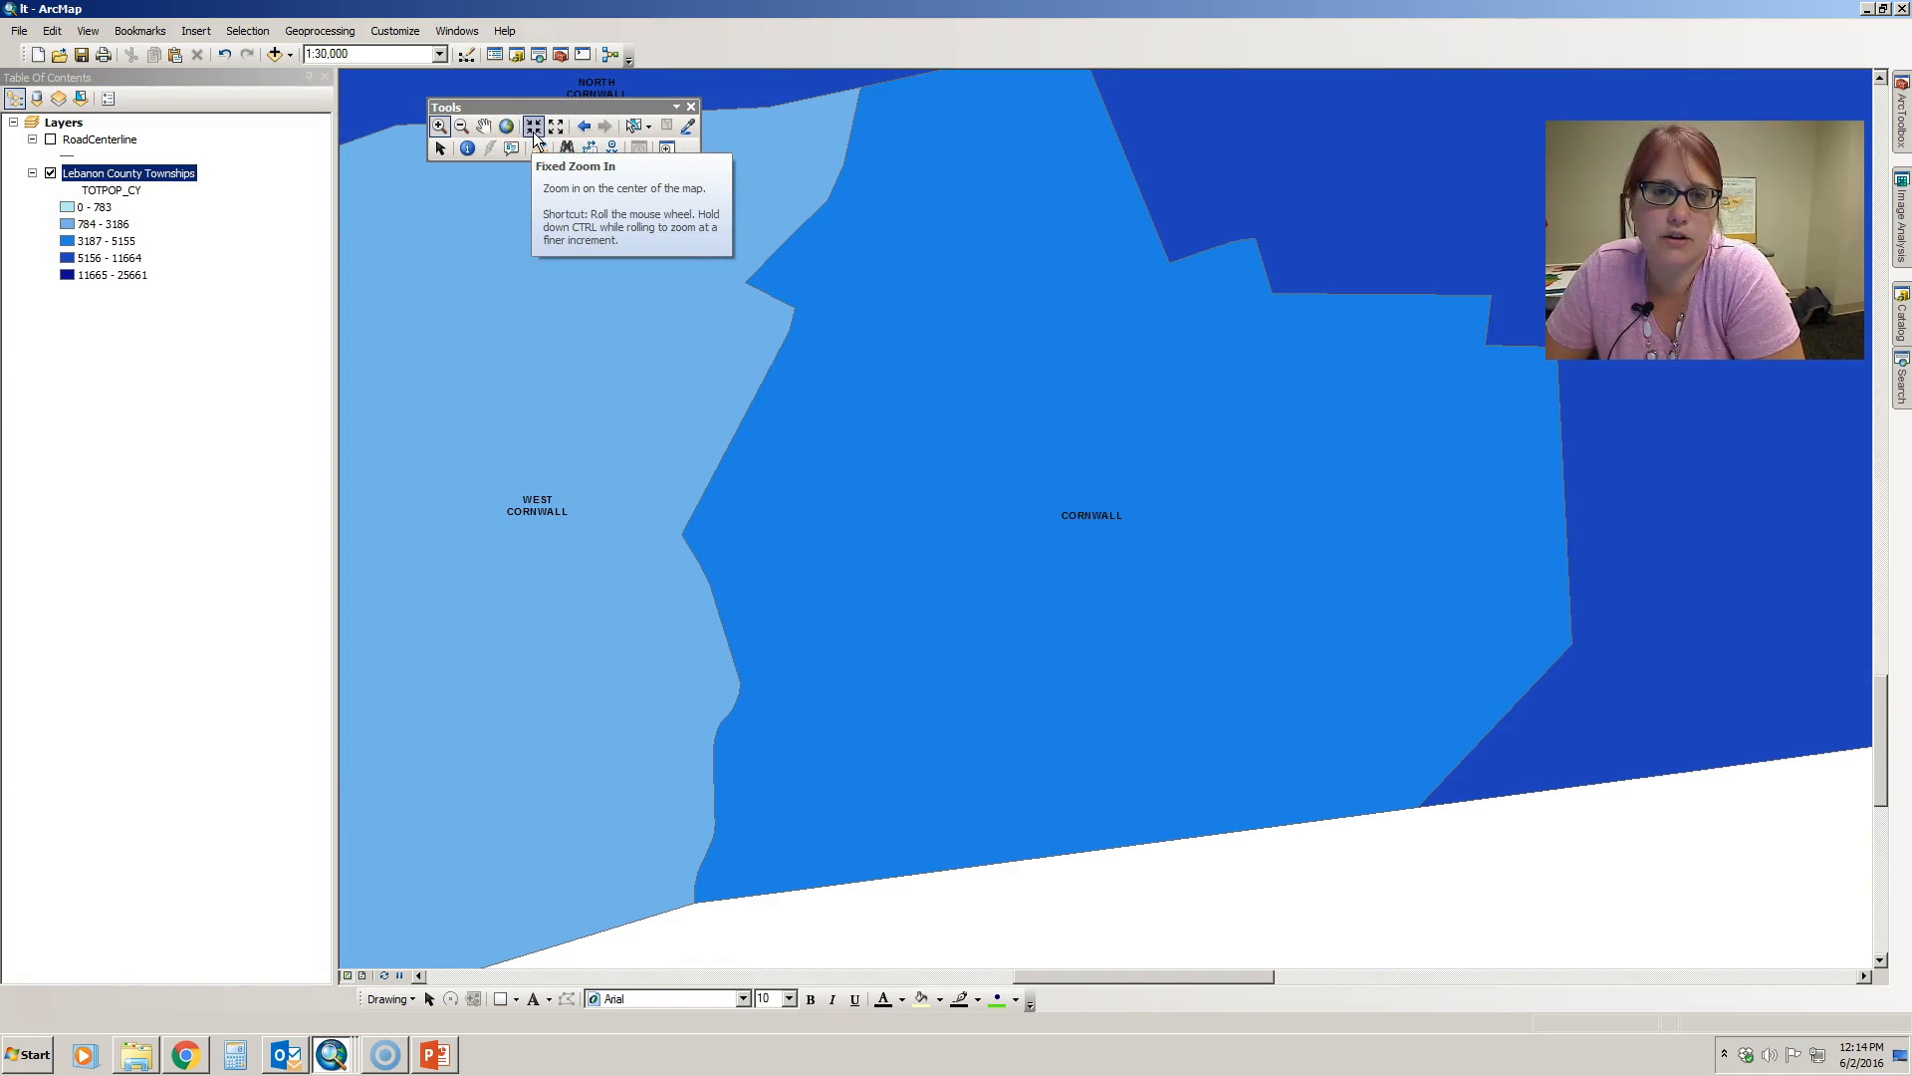
click(483, 125)
drag(986, 316, 998, 373)
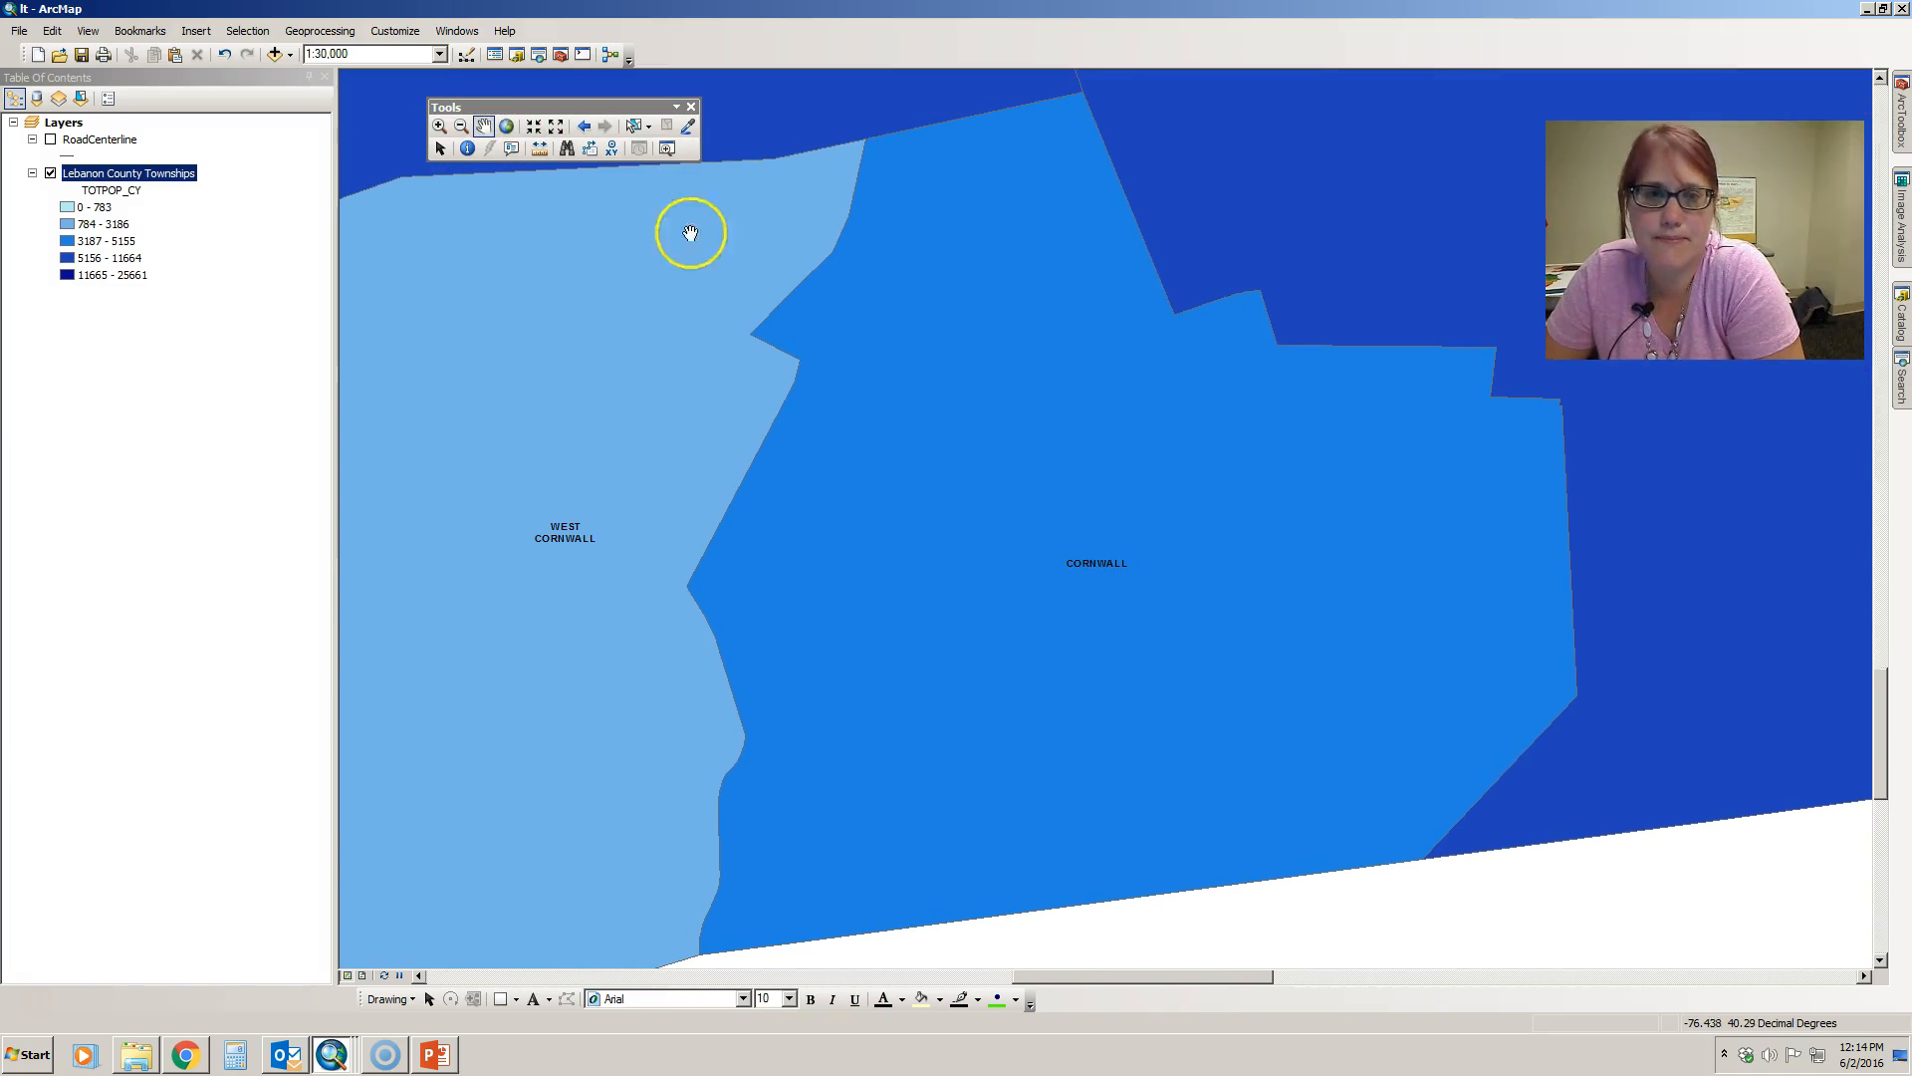
- Go back through the previous map extents to the county-wide view, and return forward to the Cornwall close-up
click(588, 122)
click(589, 123)
click(589, 124)
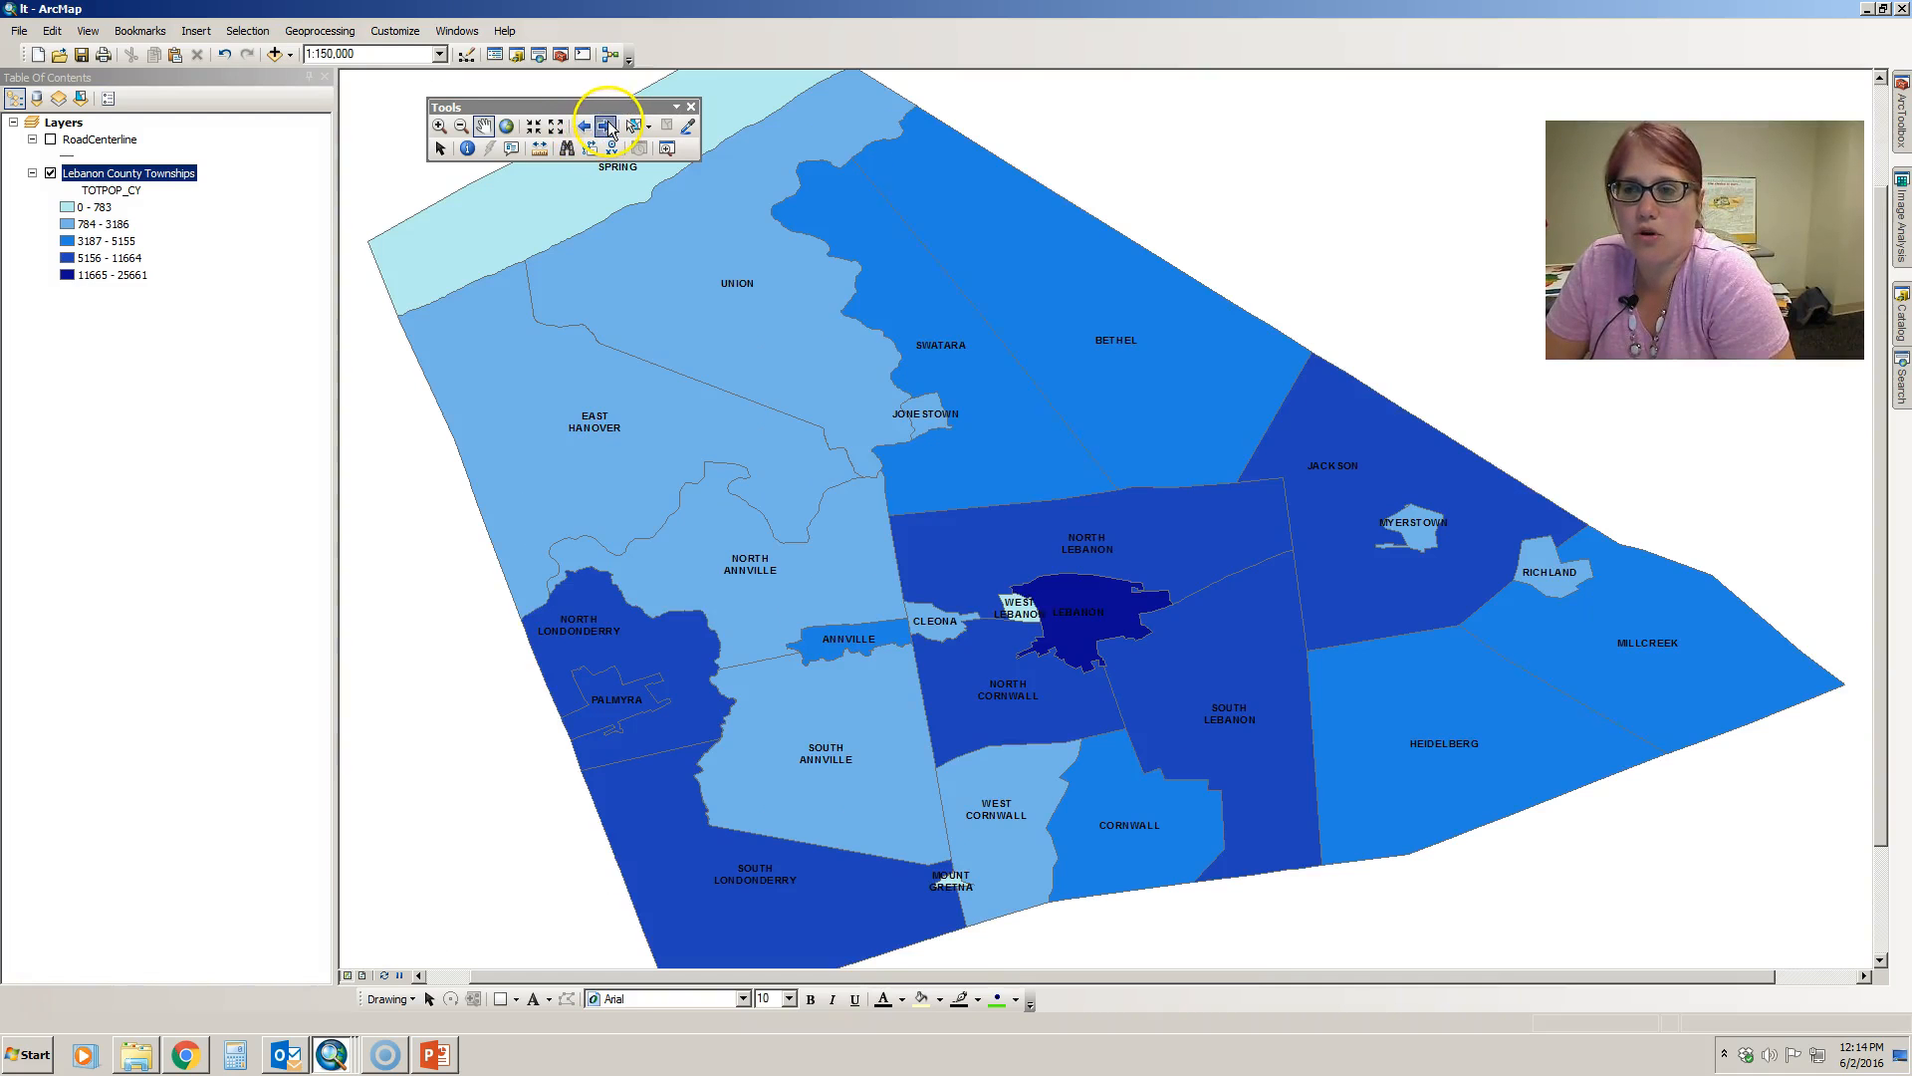
click(605, 126)
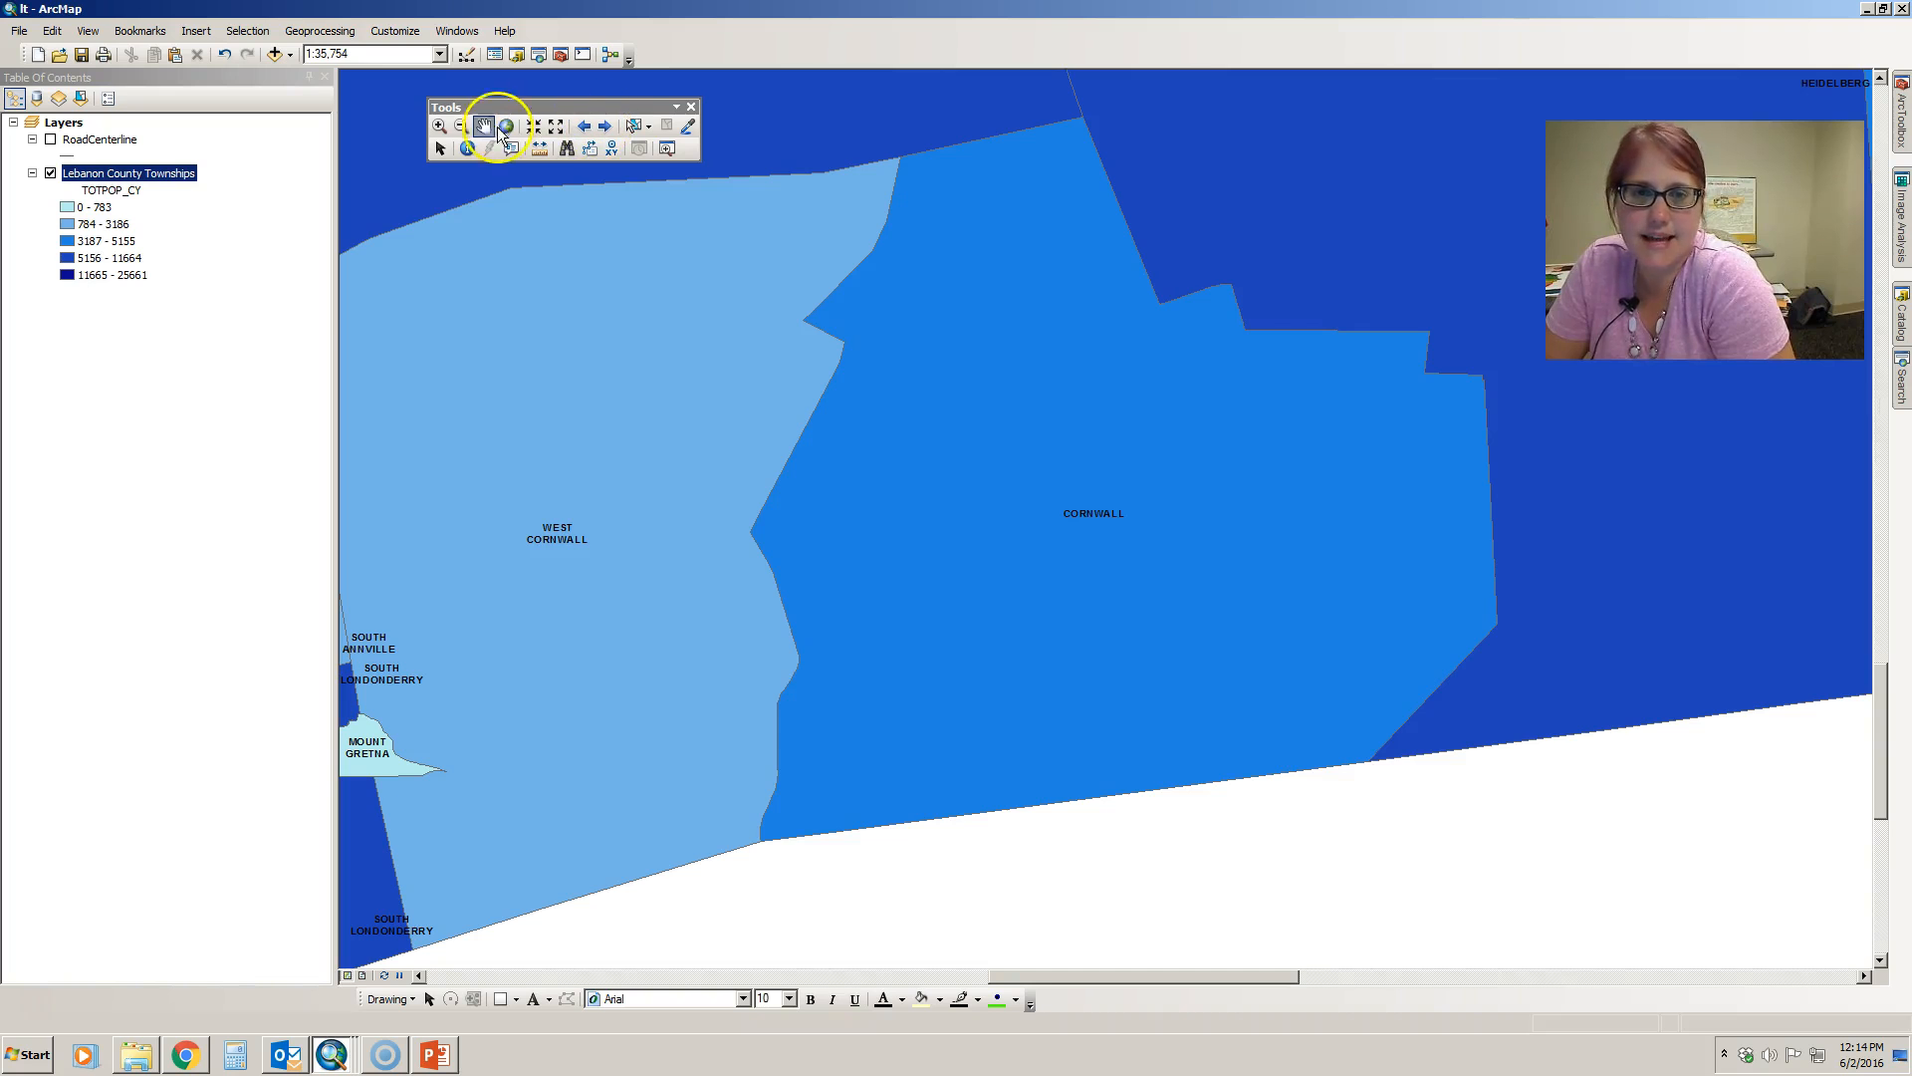
- Zoom in at a single point inside Cornwall with the Zoom In tool and go back to the previous extent
click(439, 126)
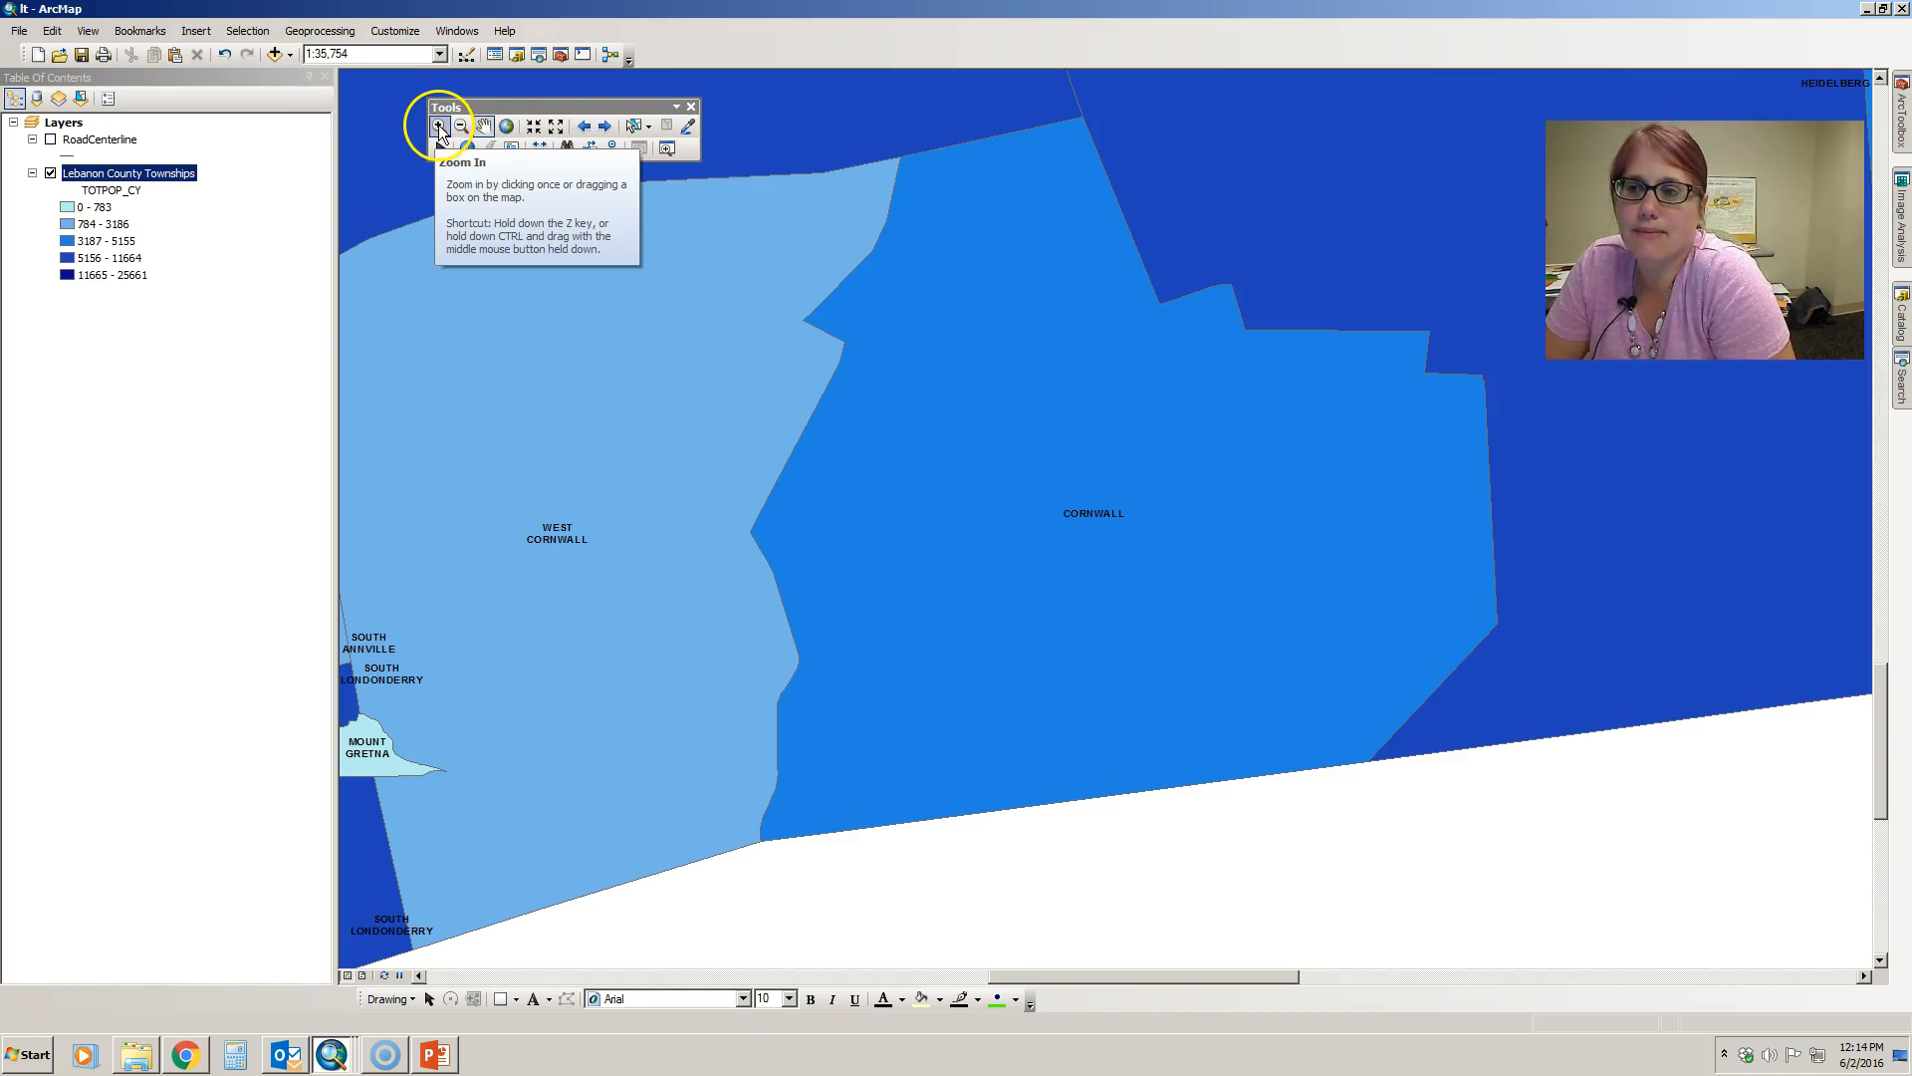
click(1118, 457)
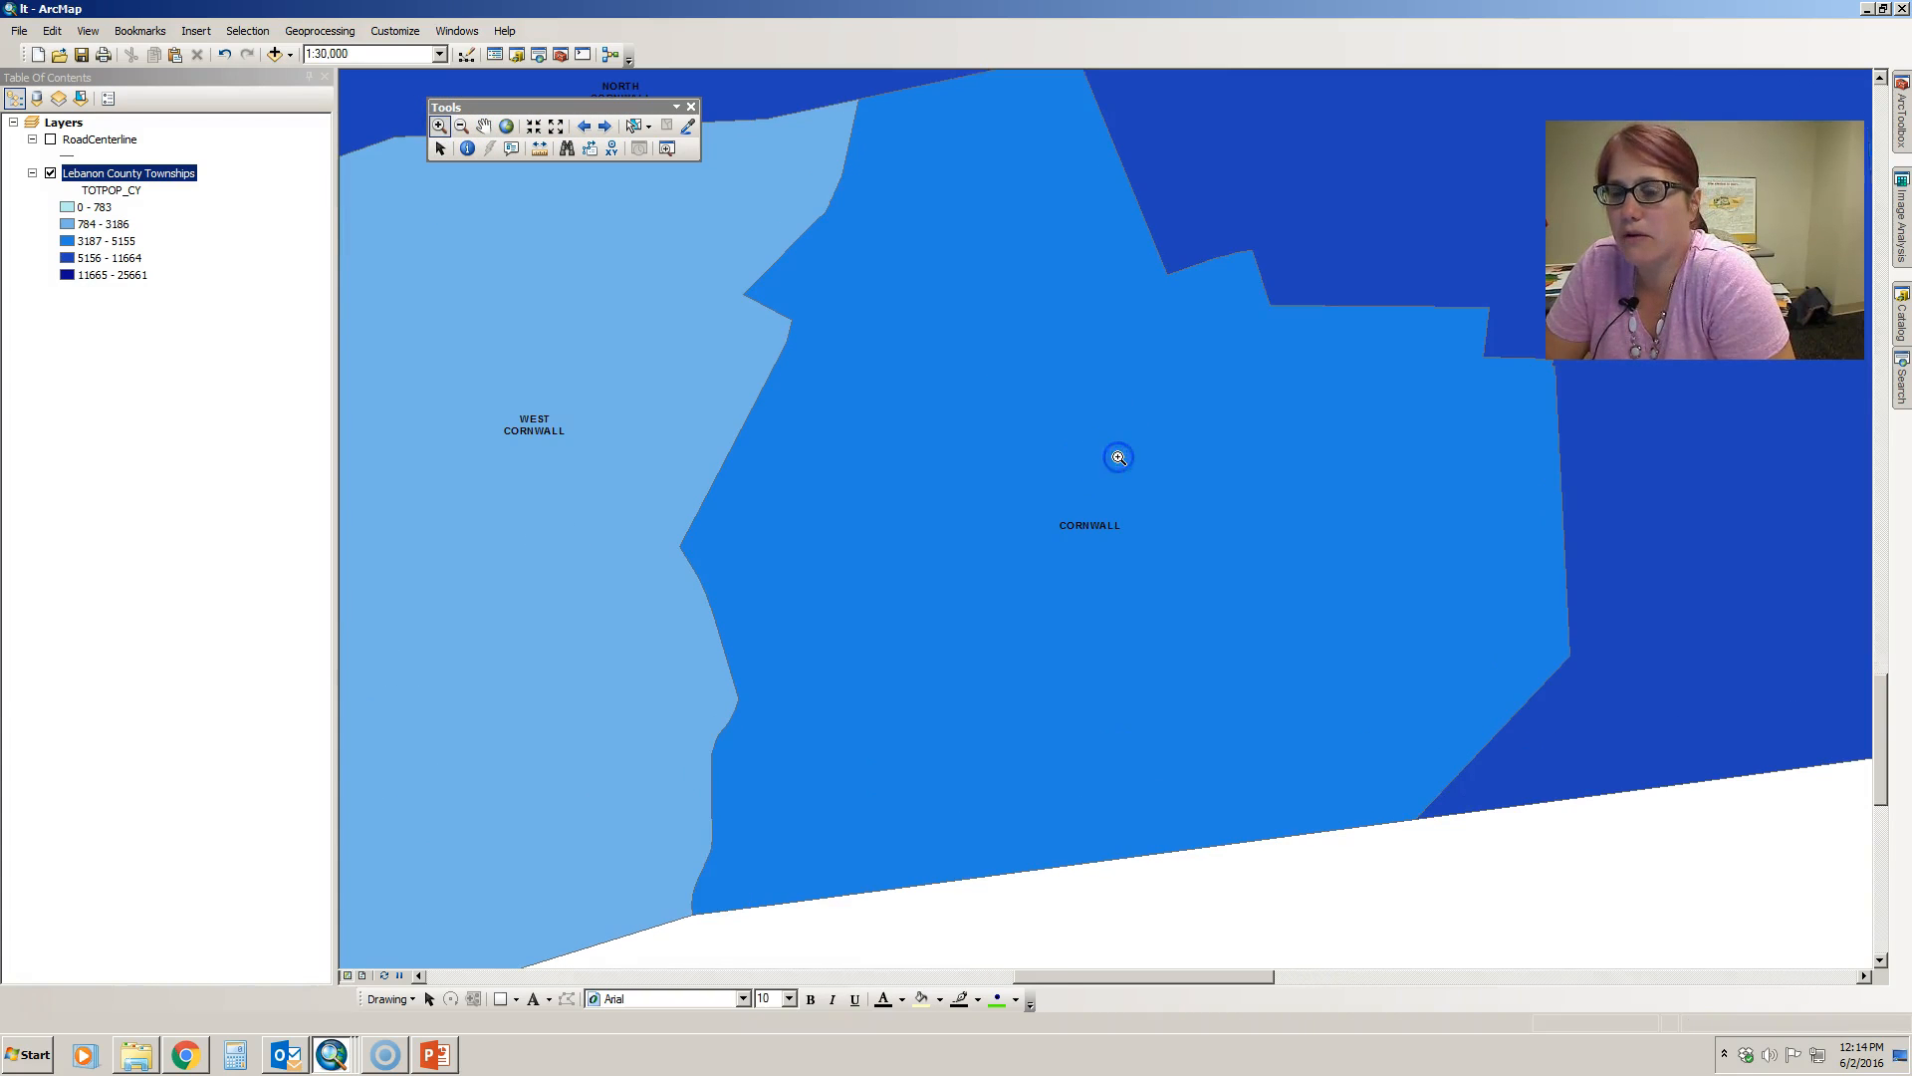
click(587, 127)
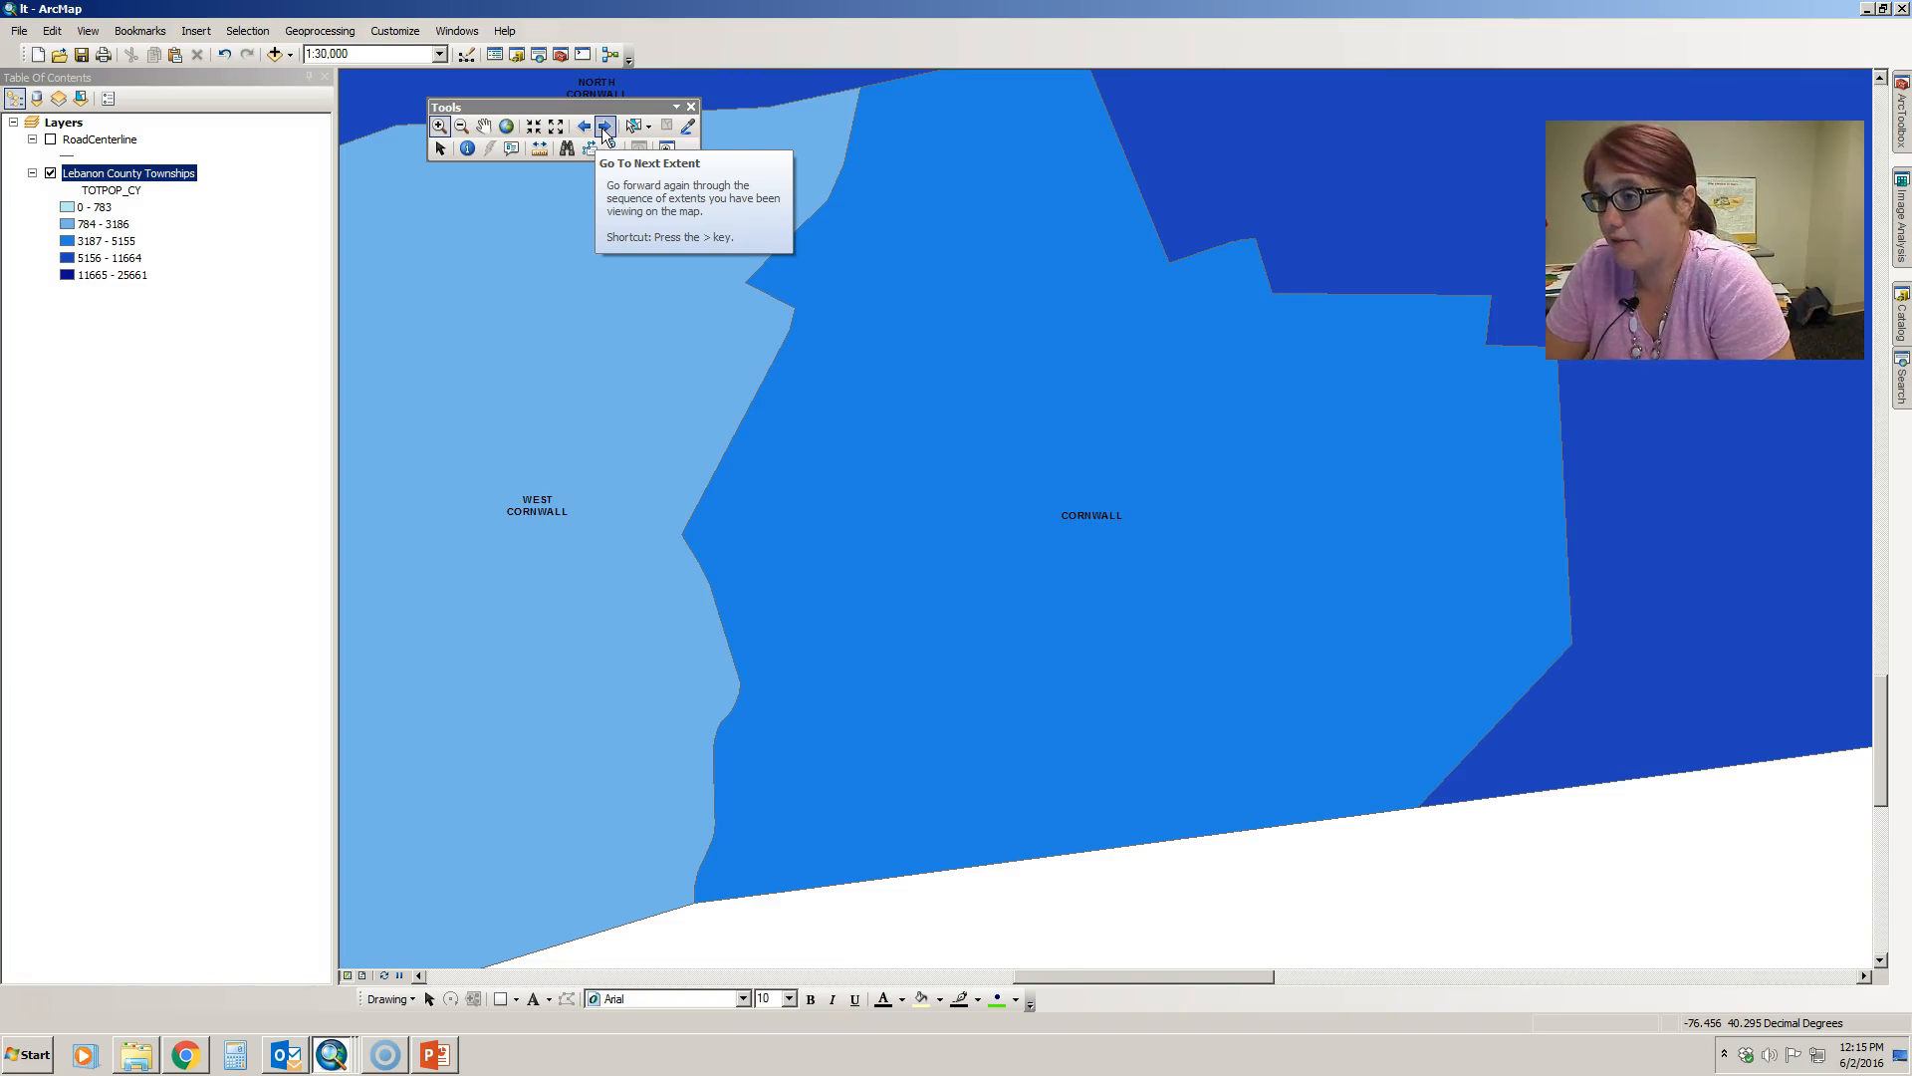
- Zoom the map from the Cornwall close-up to the full extent of the Lebanon County Townships layer
click(447, 117)
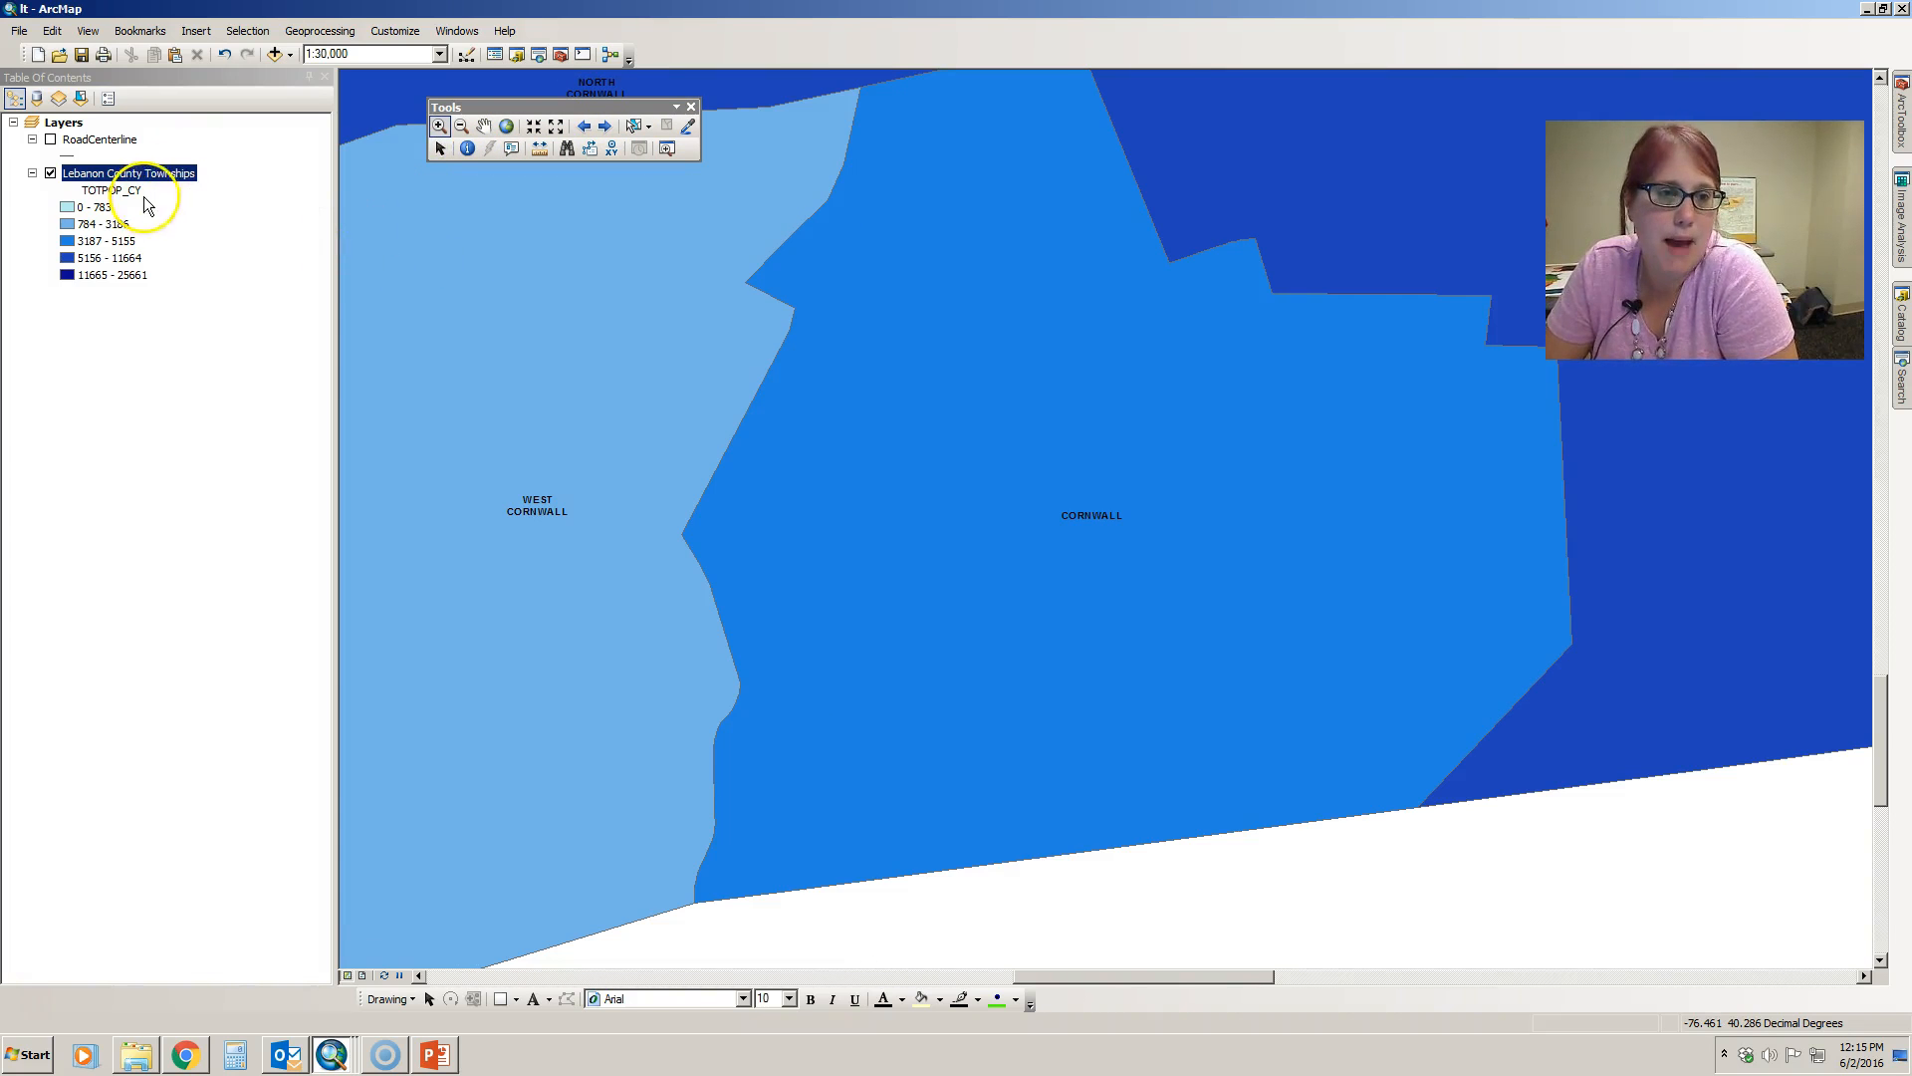
right_click(159, 174)
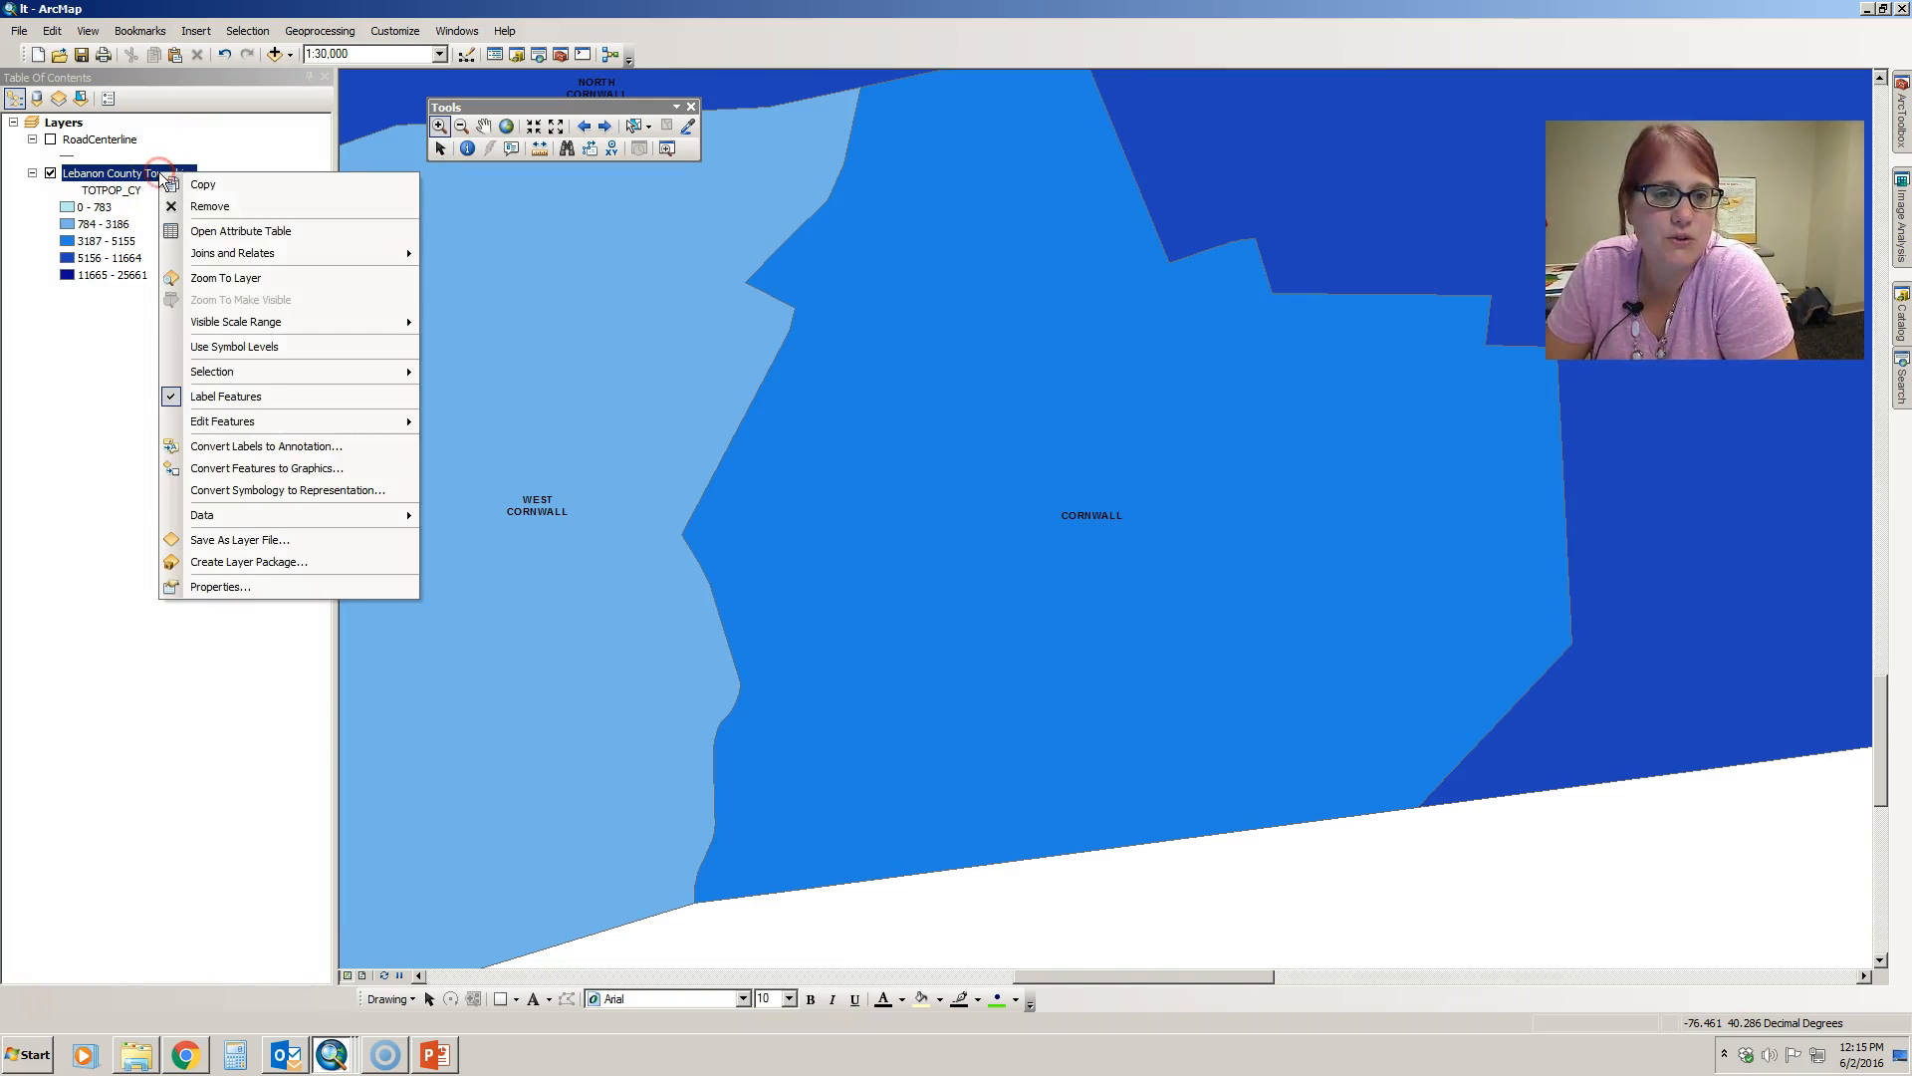
click(226, 278)
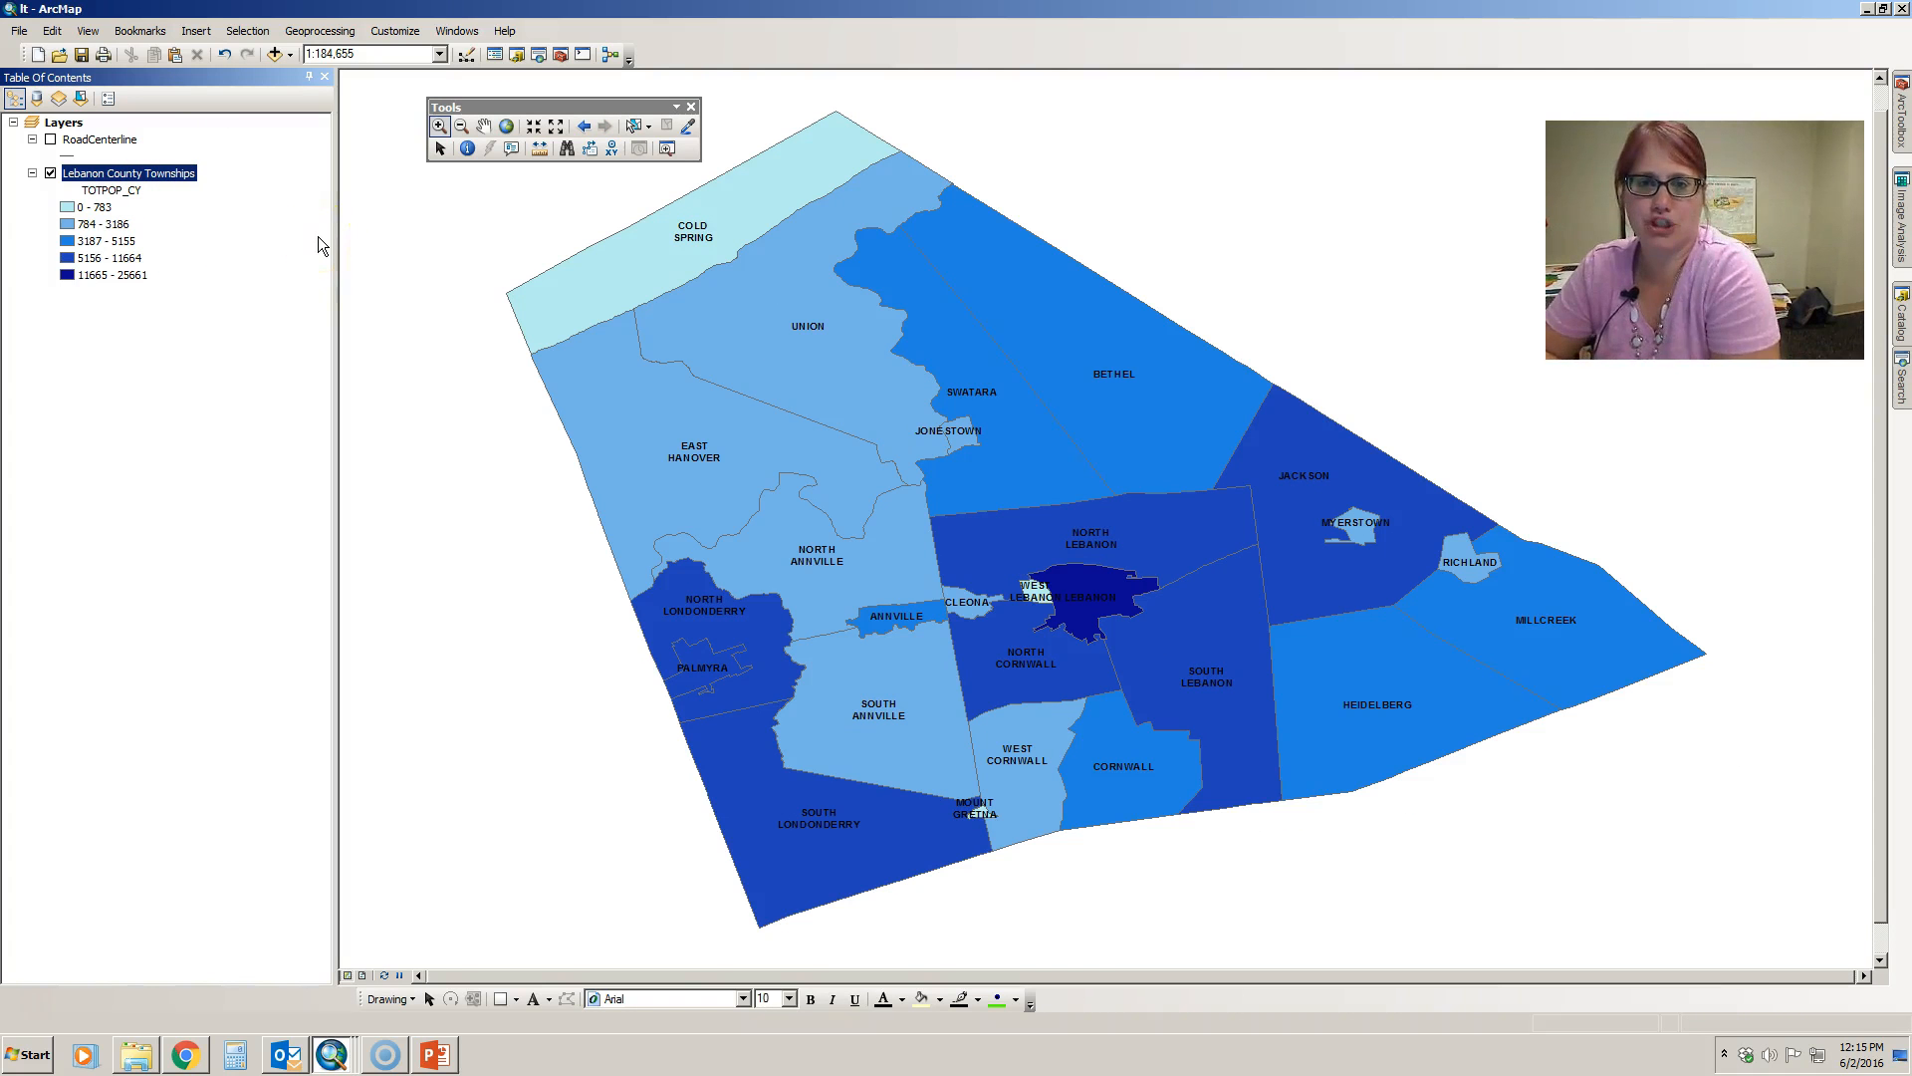
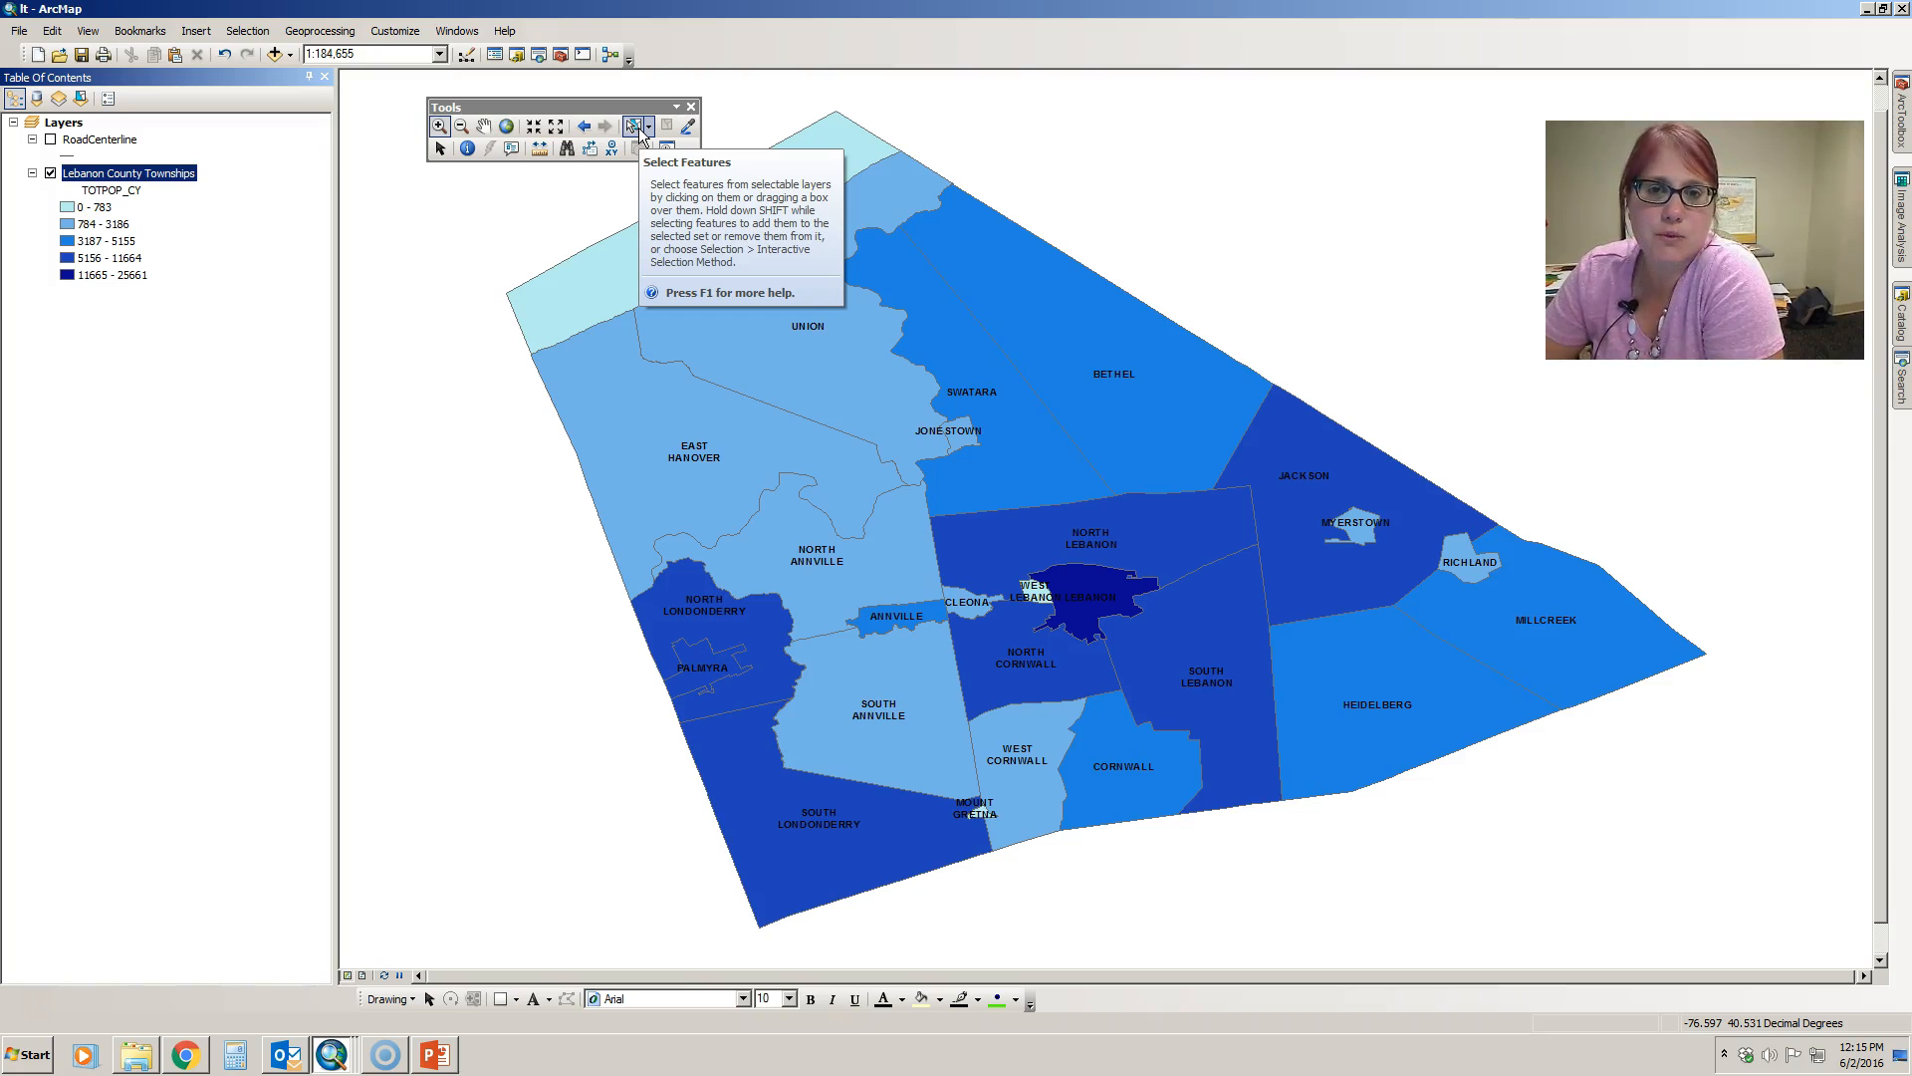
- Select Swatara township on the map with the Select Features tool
click(638, 132)
click(777, 690)
click(1132, 612)
click(1032, 470)
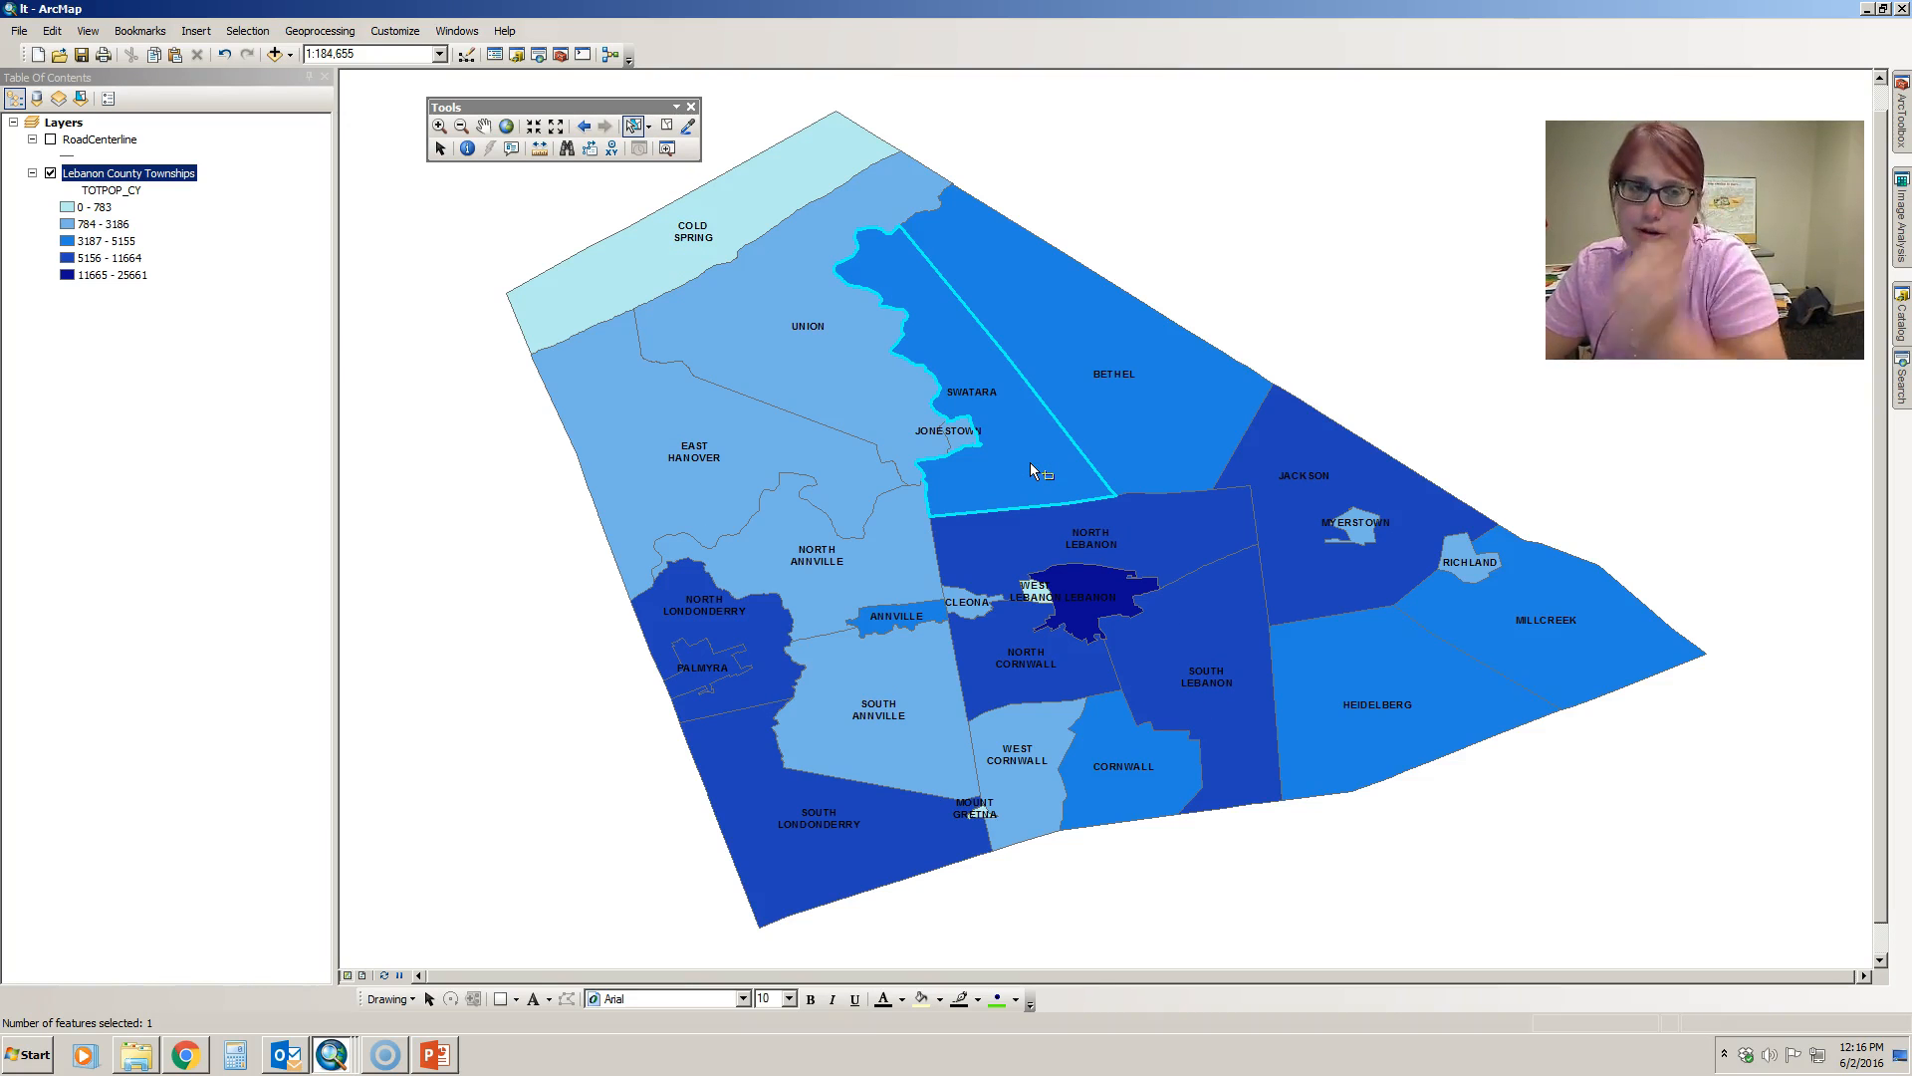
- View the townships layer's attribute table with only the selected record, restore the view of all records, and close the table
right_click(189, 171)
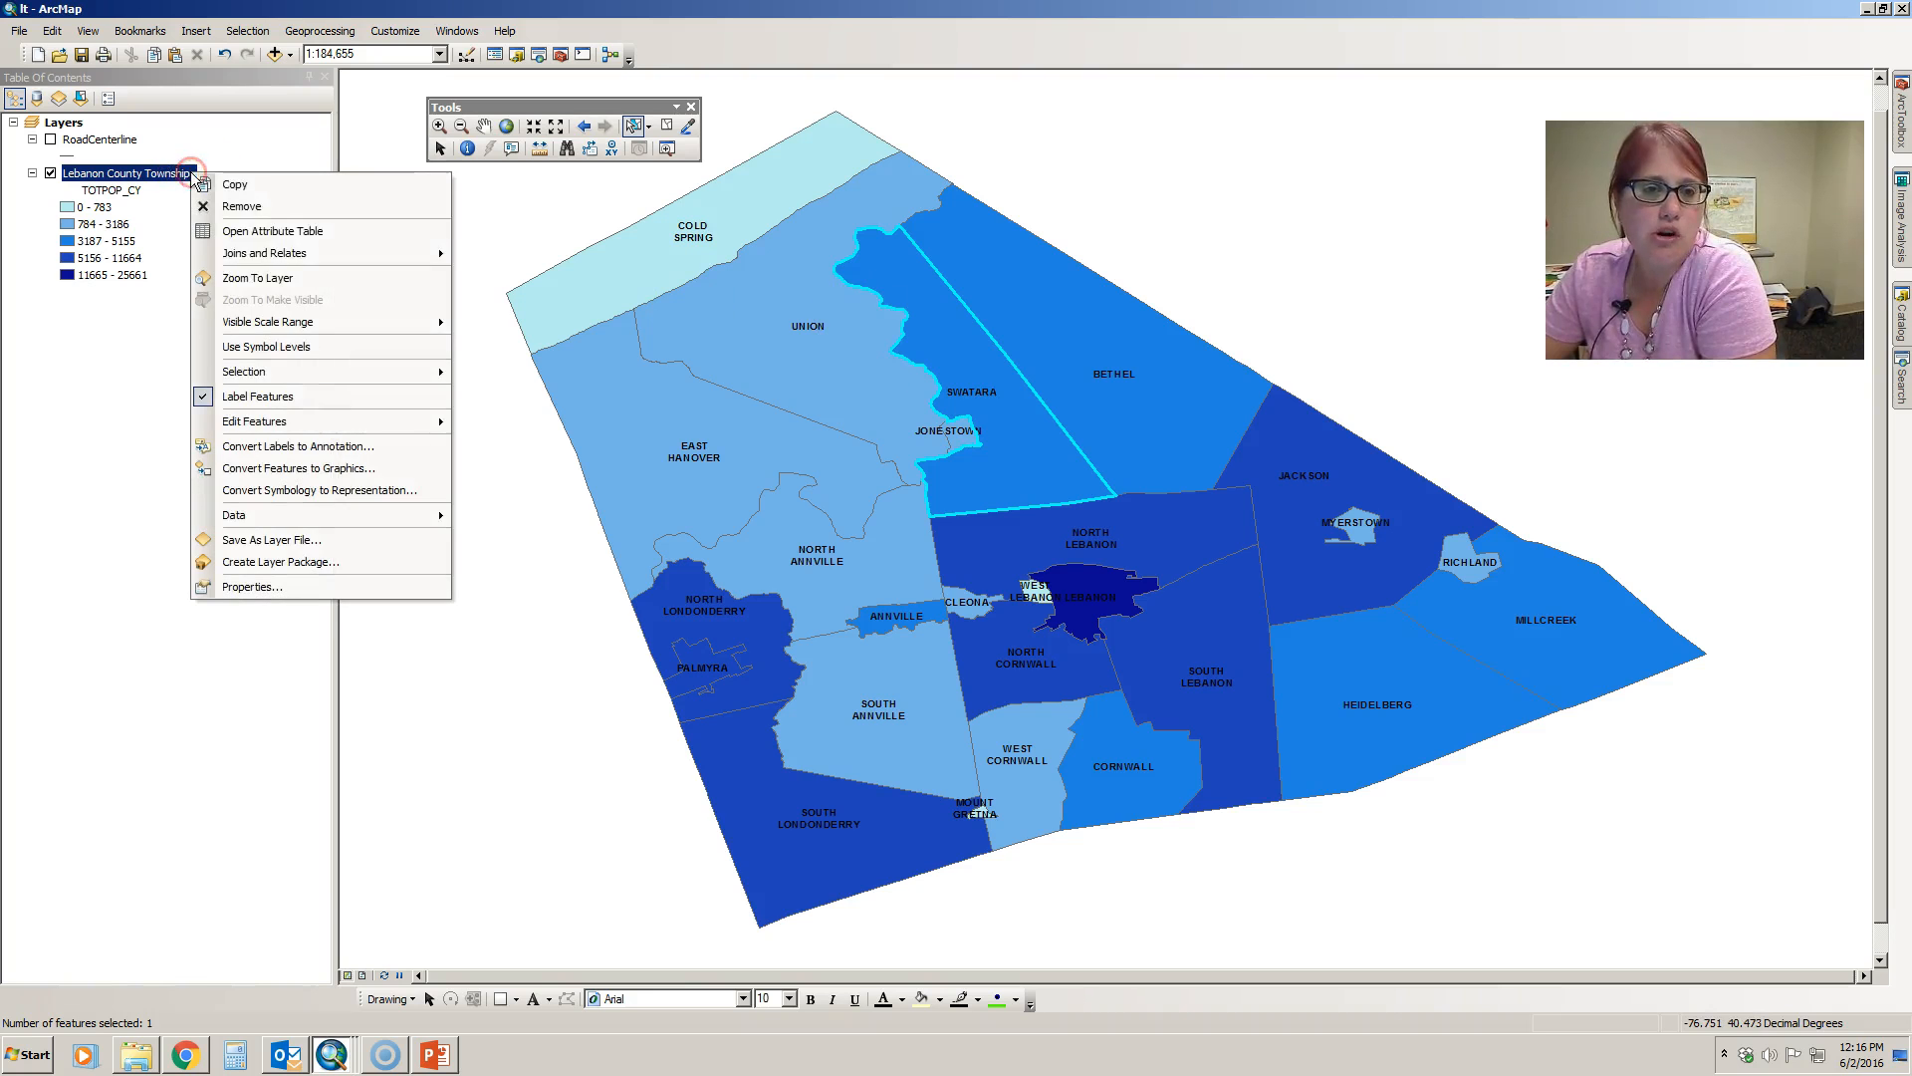
click(267, 233)
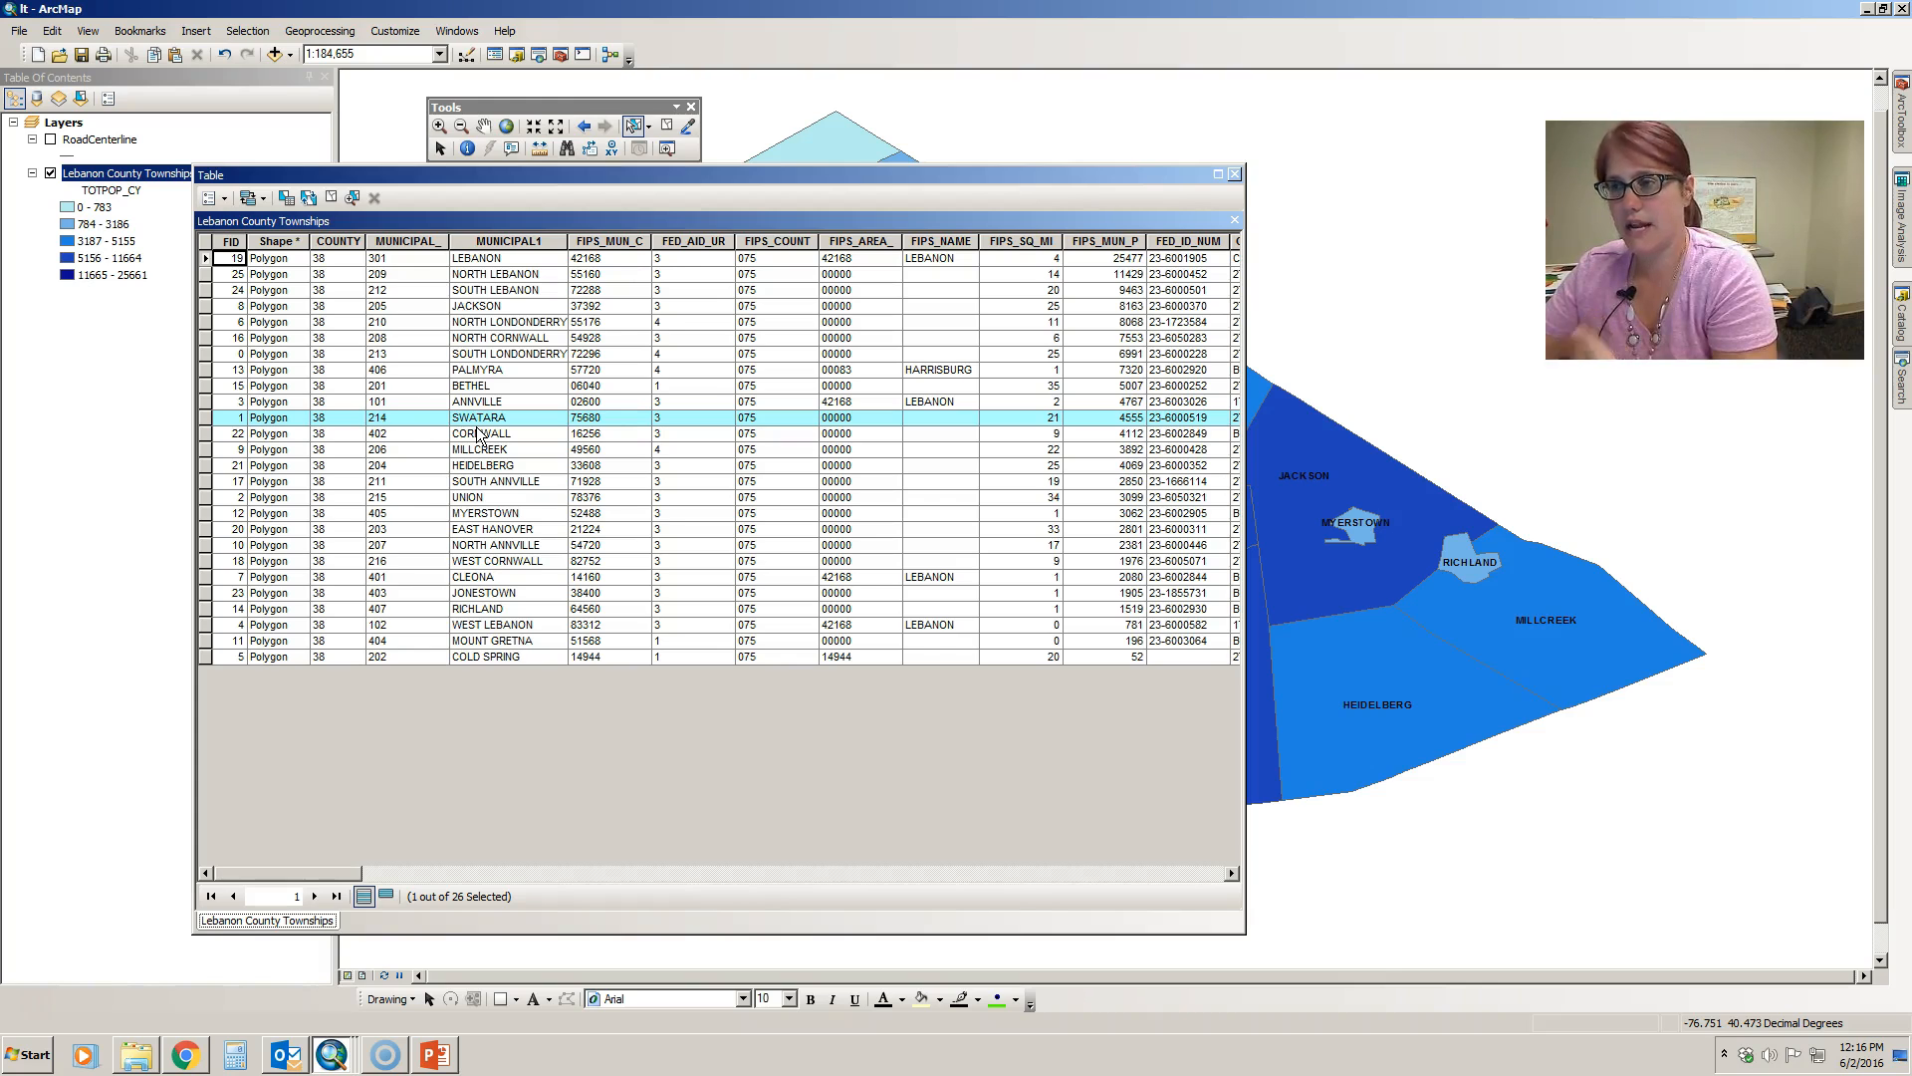
click(386, 899)
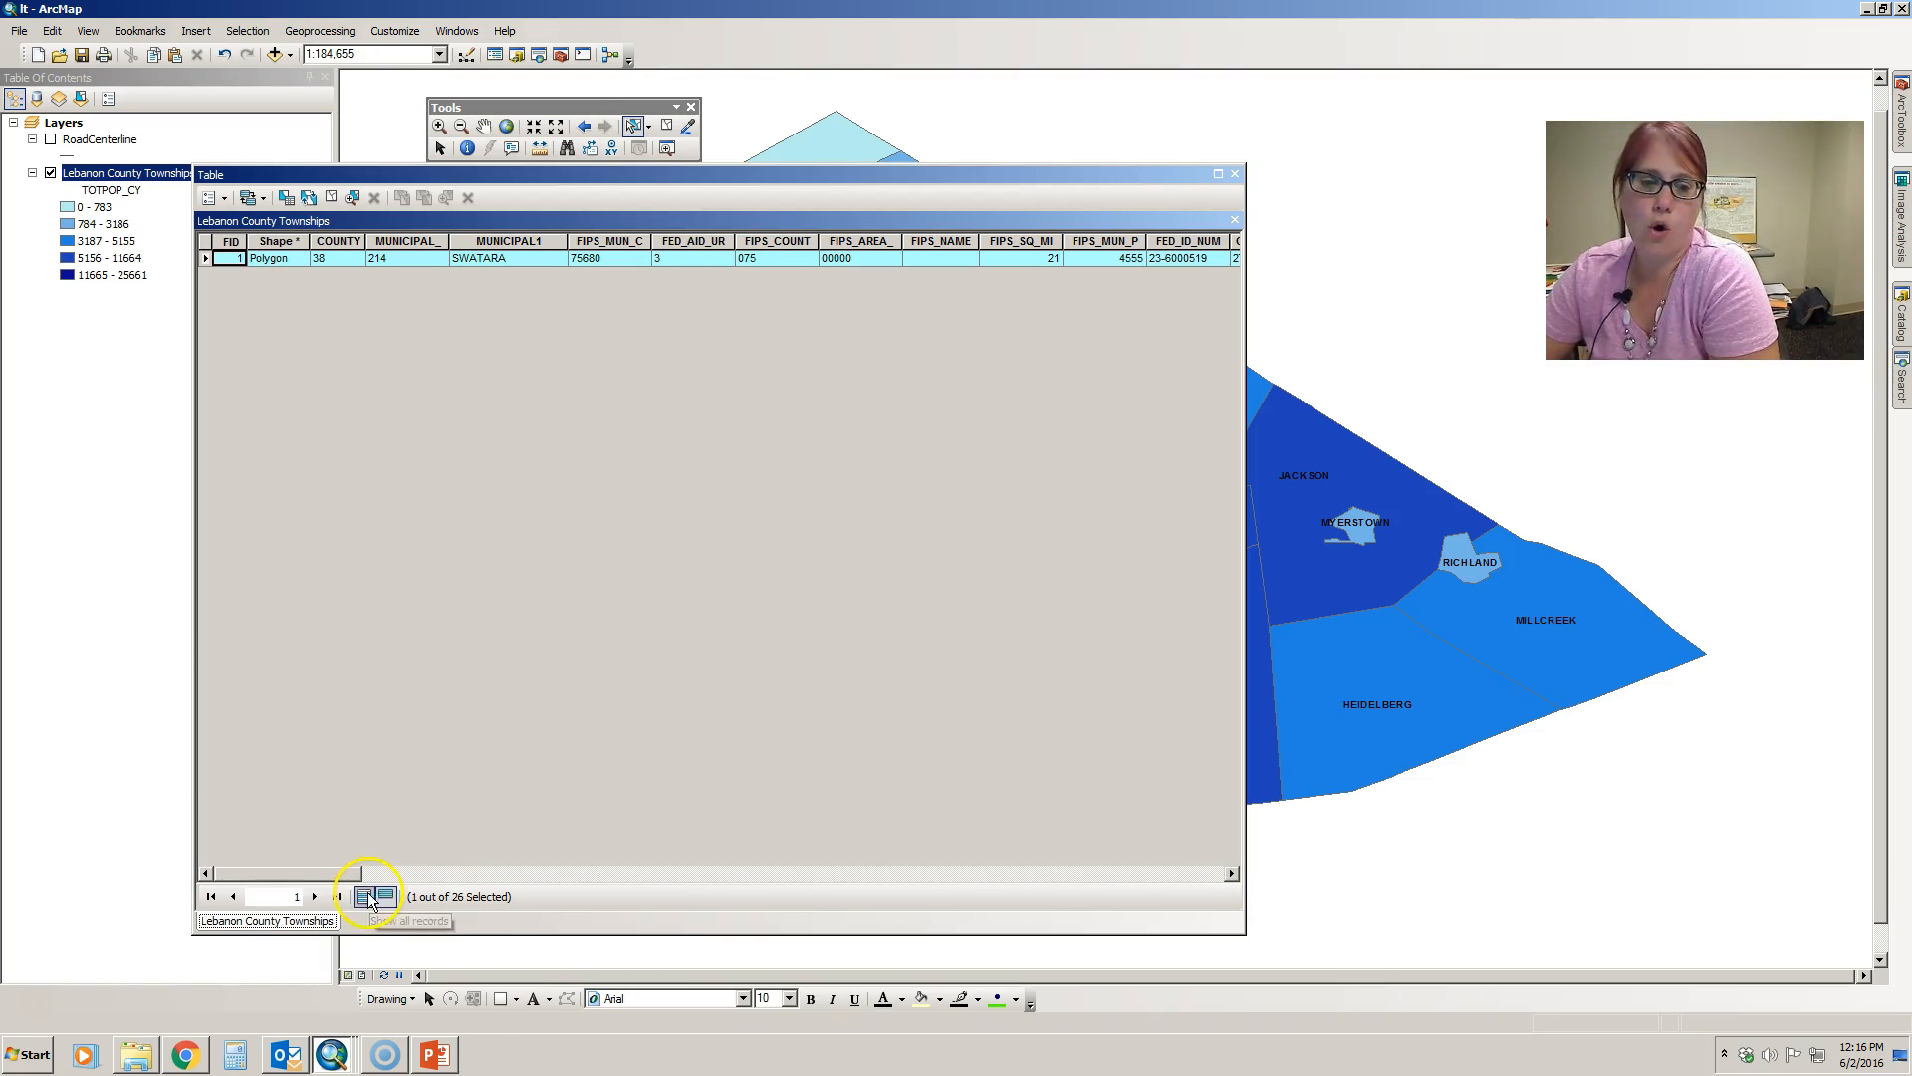
click(365, 897)
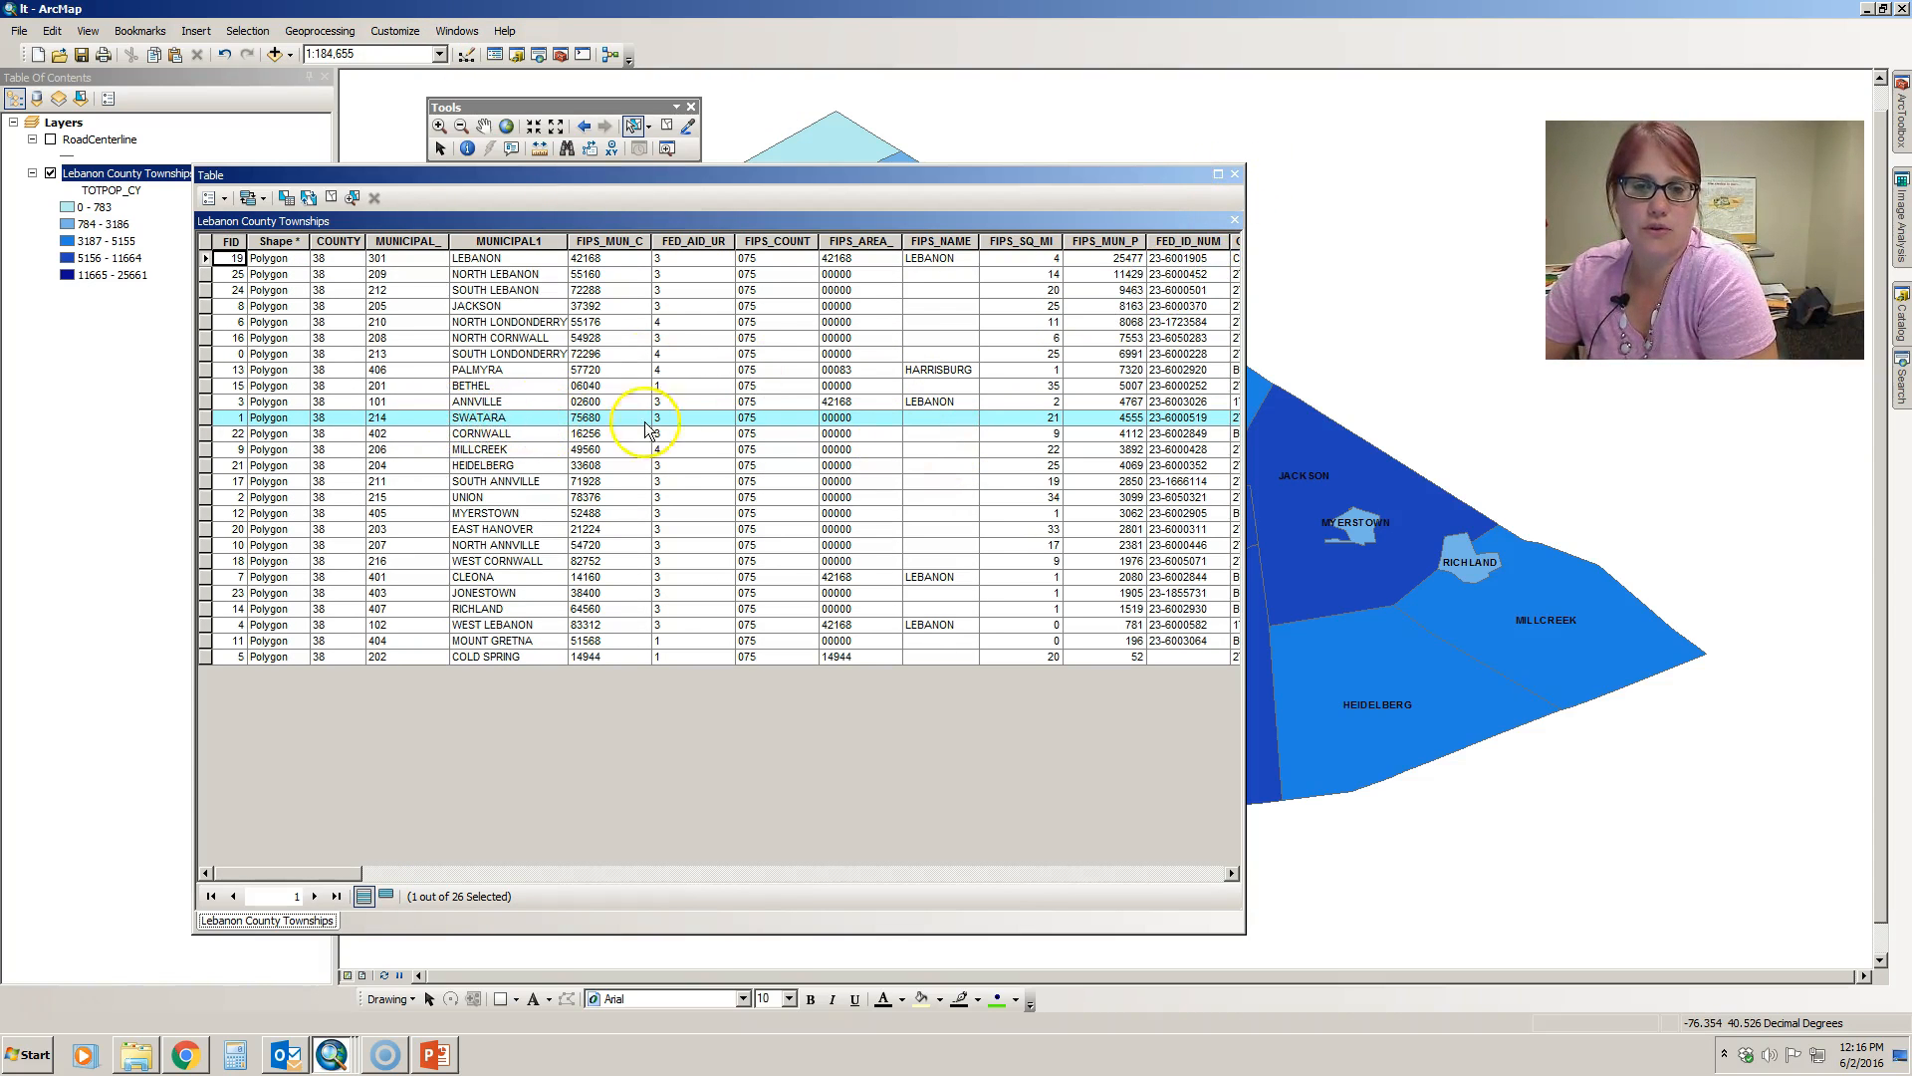
click(1234, 174)
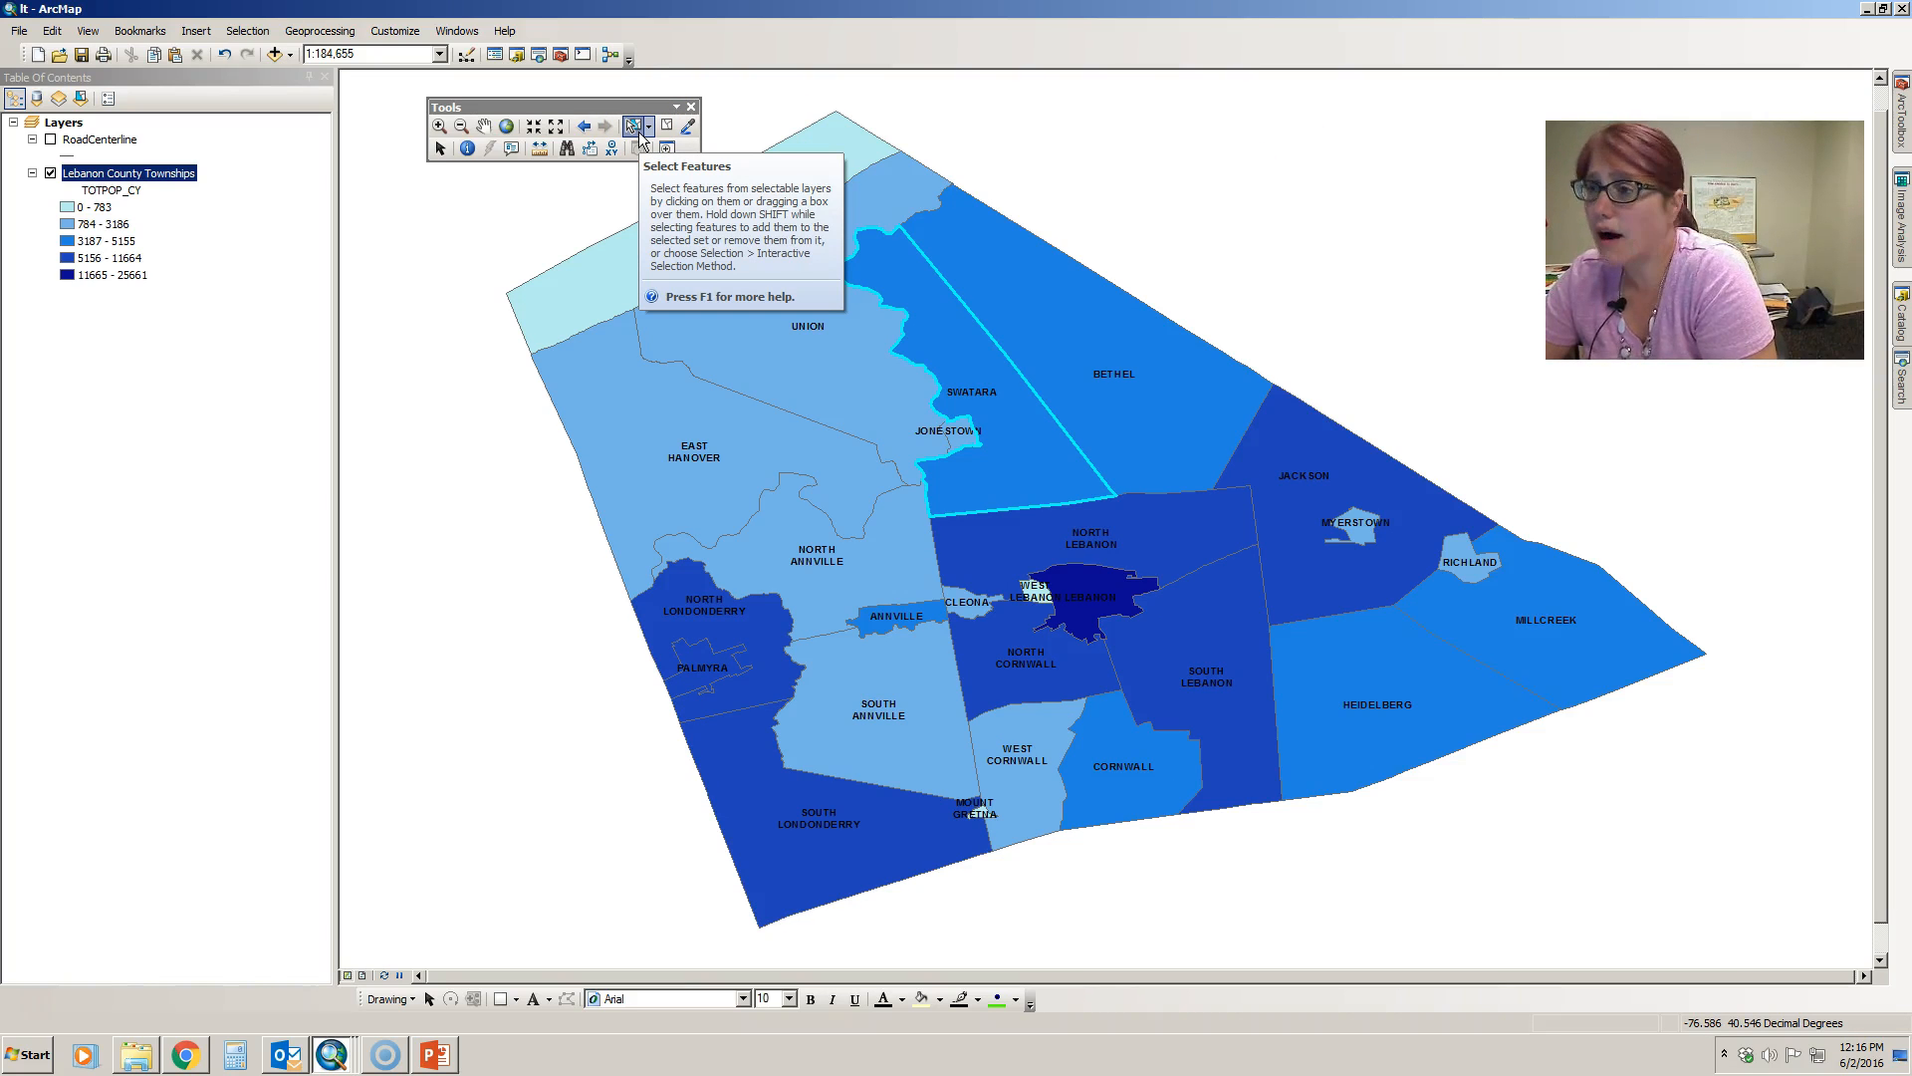
- Add East Hanover, Union, Bethel and Cold Spring to the current map selection with the Select Features tool
click(634, 128)
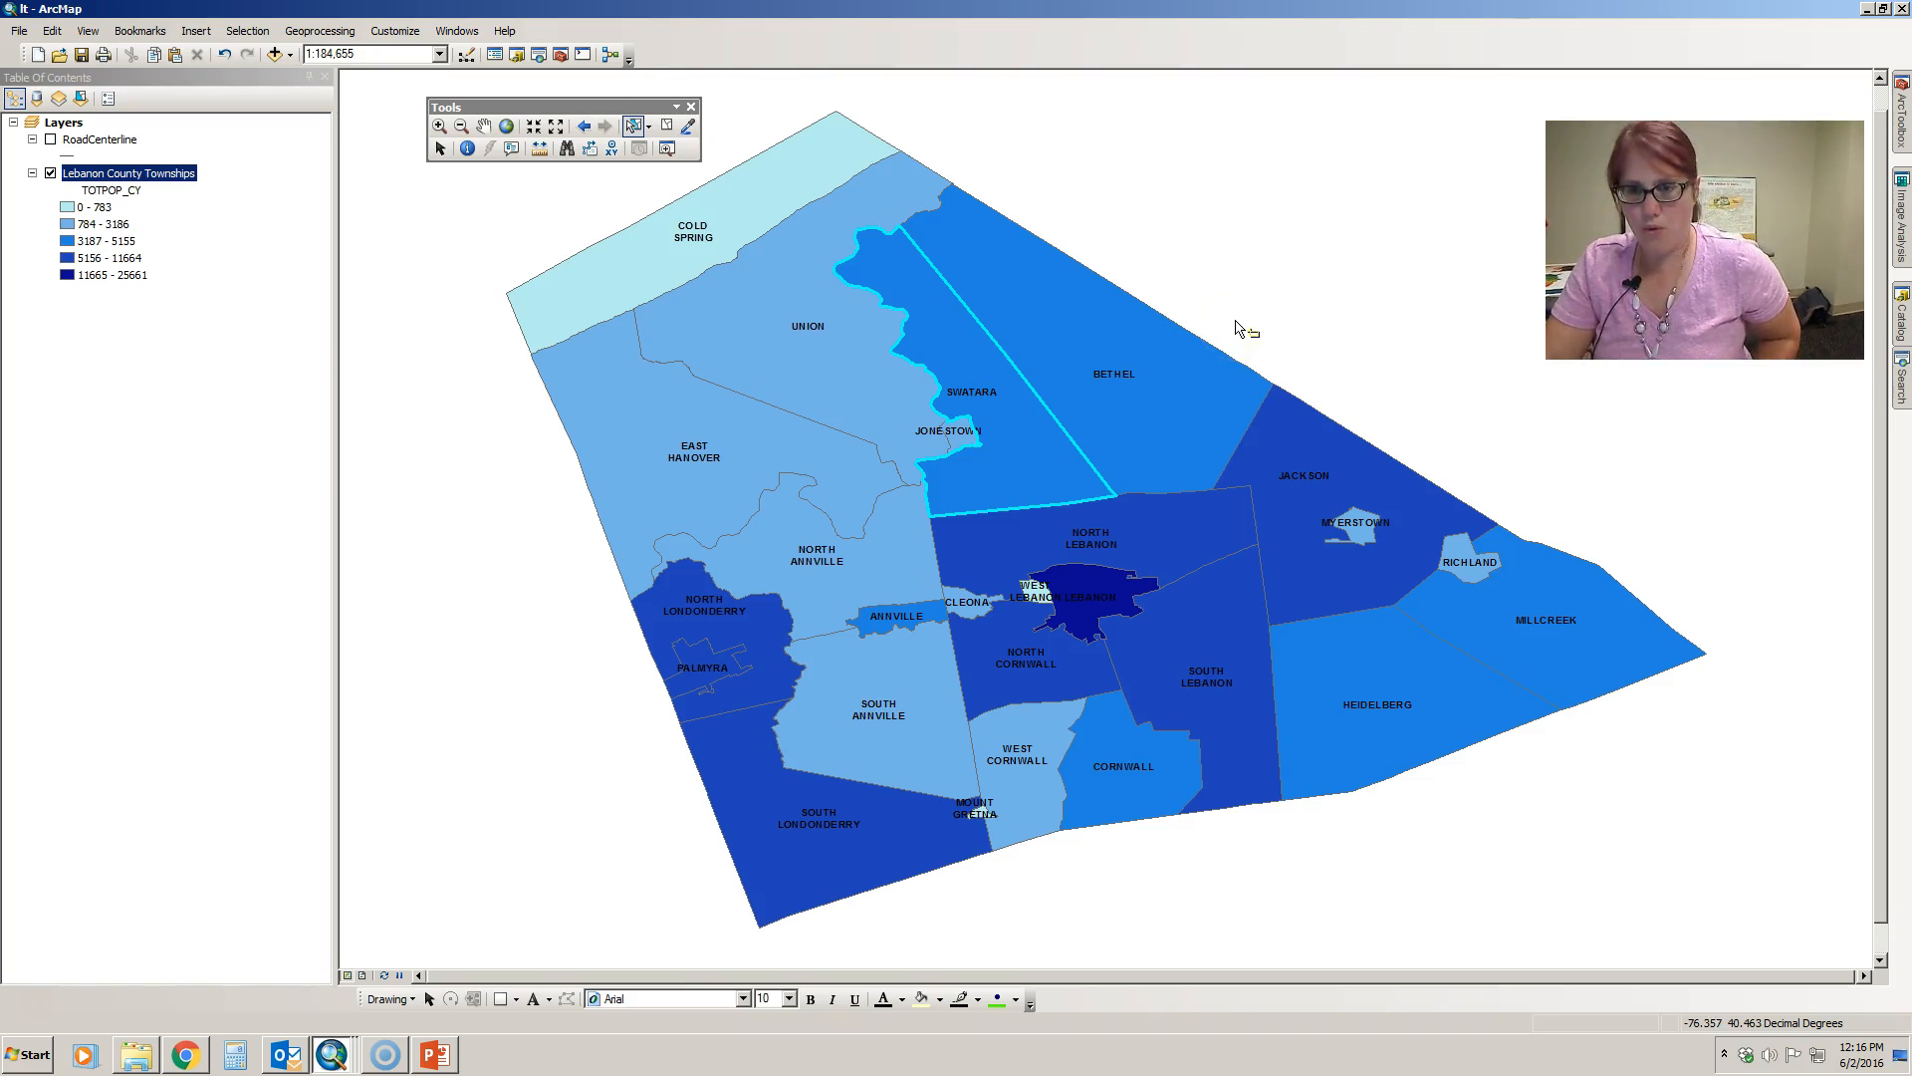
click(711, 422)
shift+click(862, 339)
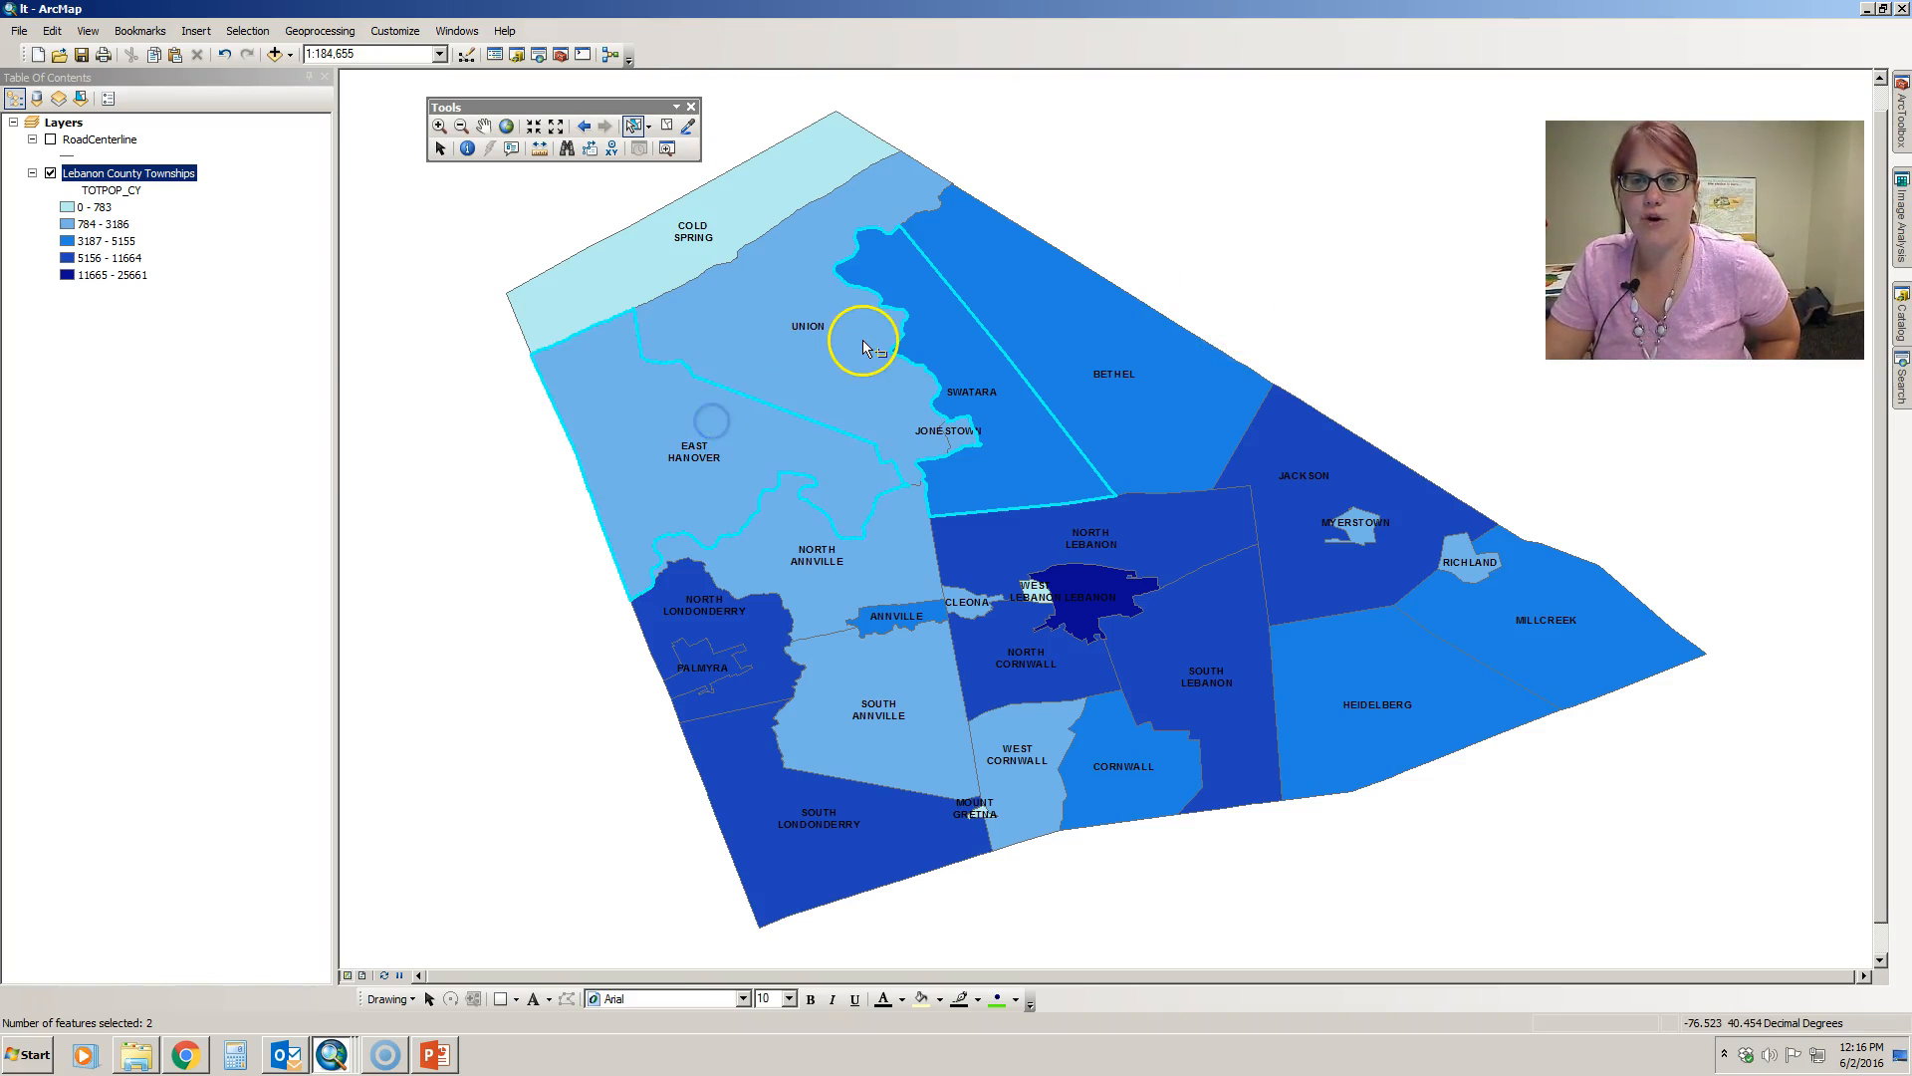
shift+click(1128, 355)
shift+click(738, 212)
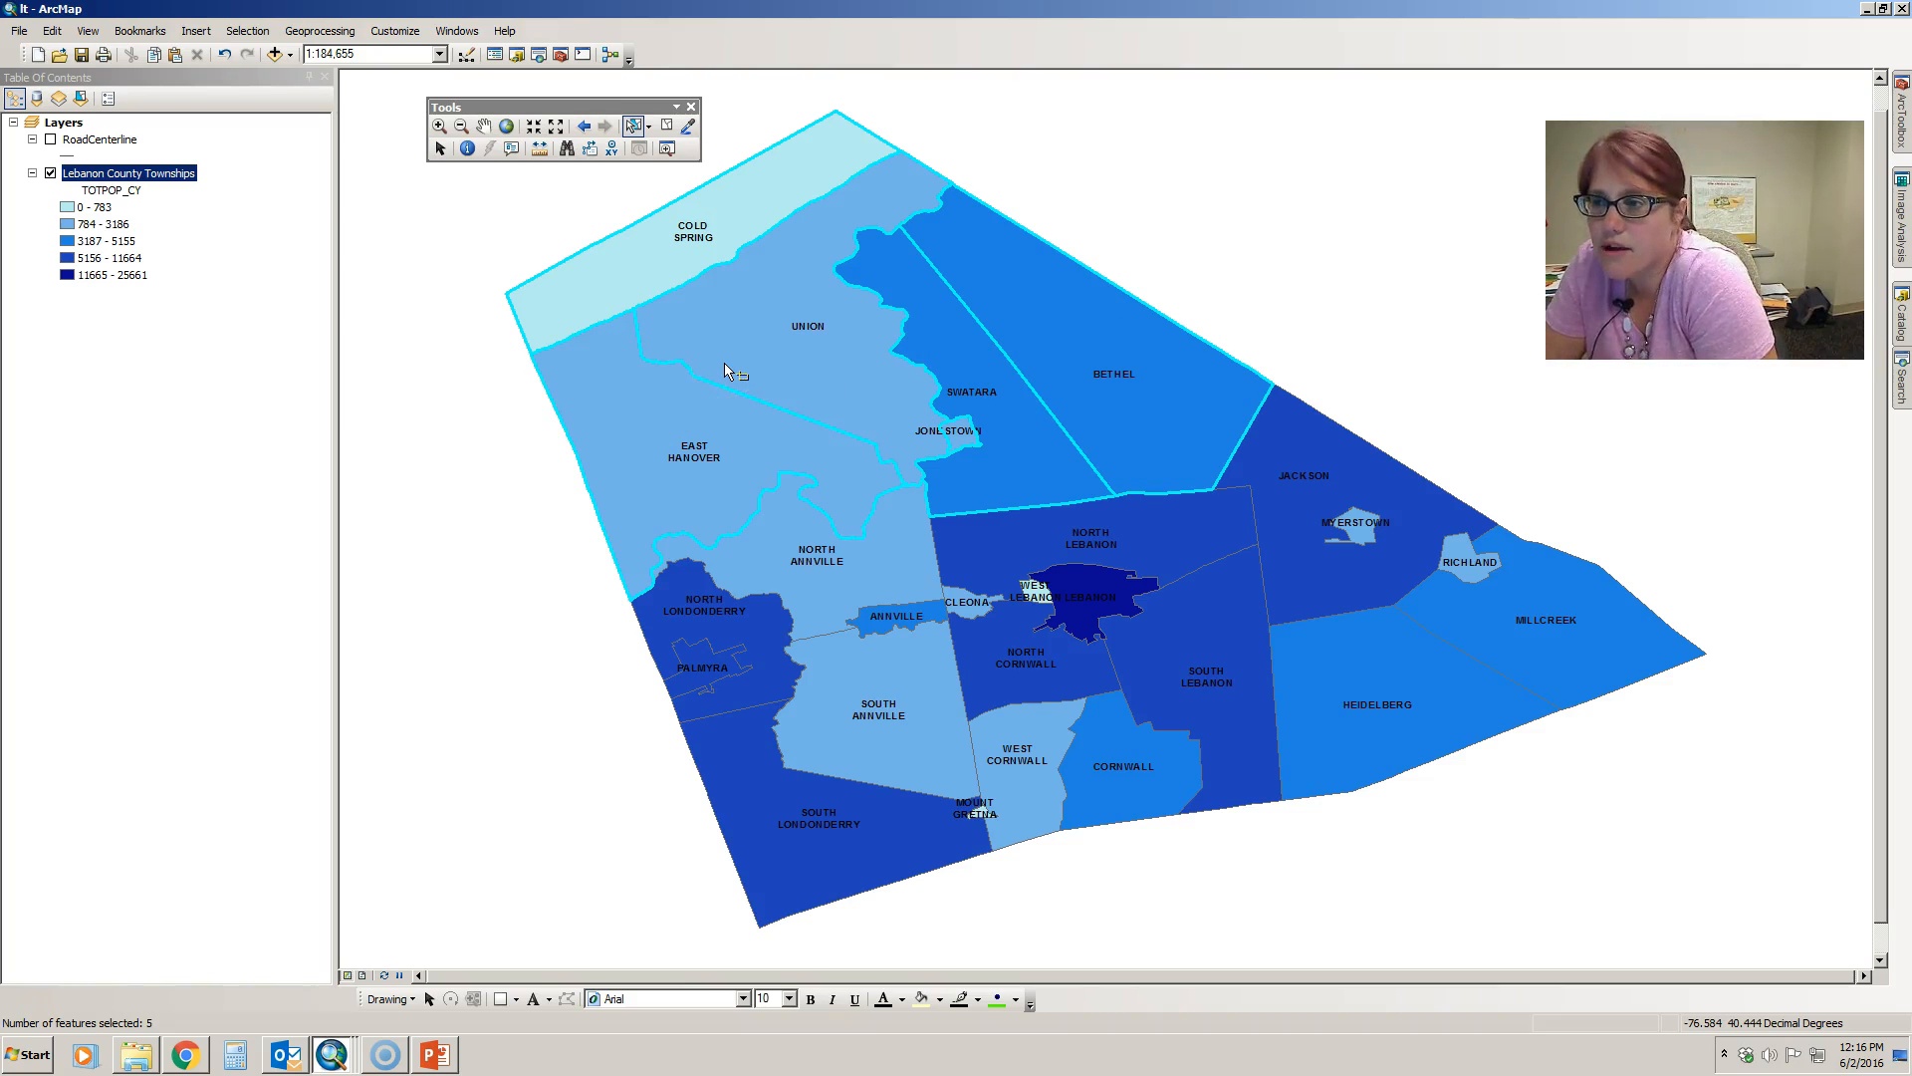
- Open the Lebanon County Townships attribute table and show only its selected records
right_click(187, 175)
click(230, 233)
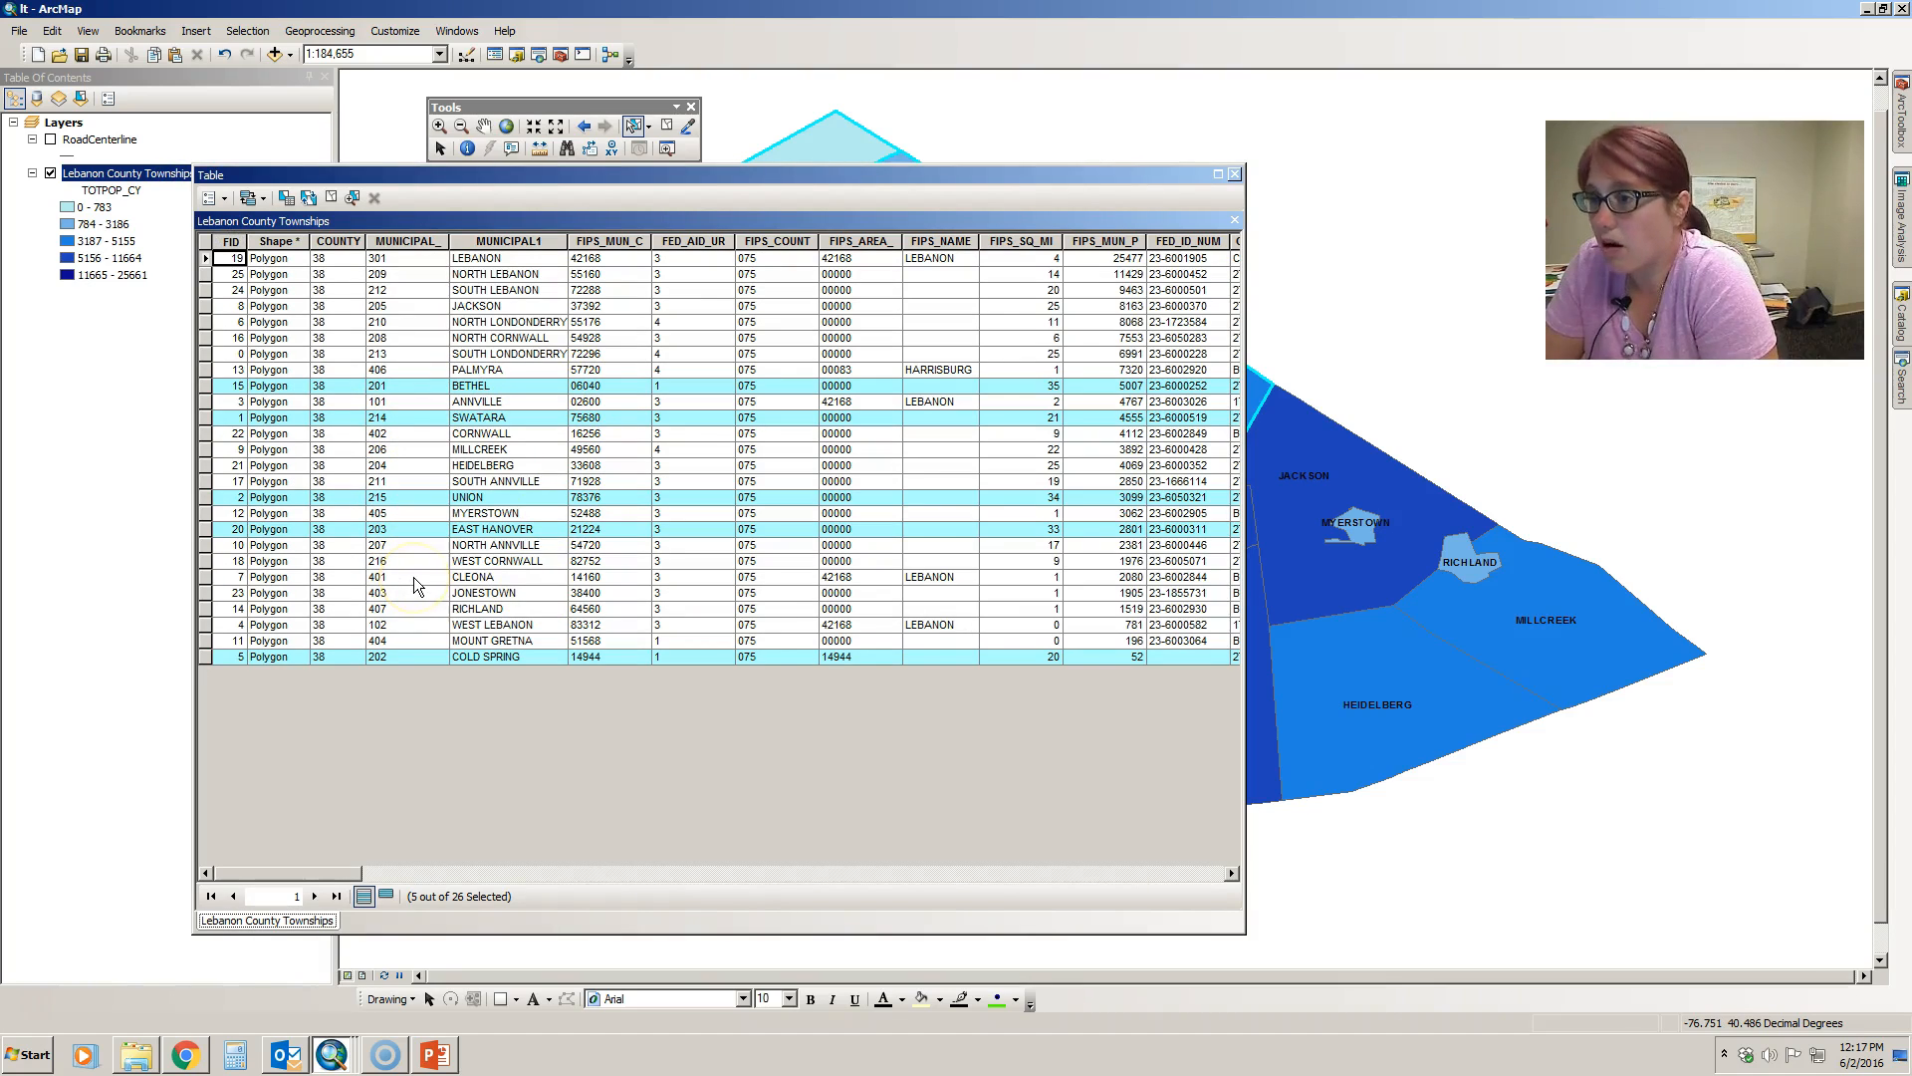
click(387, 897)
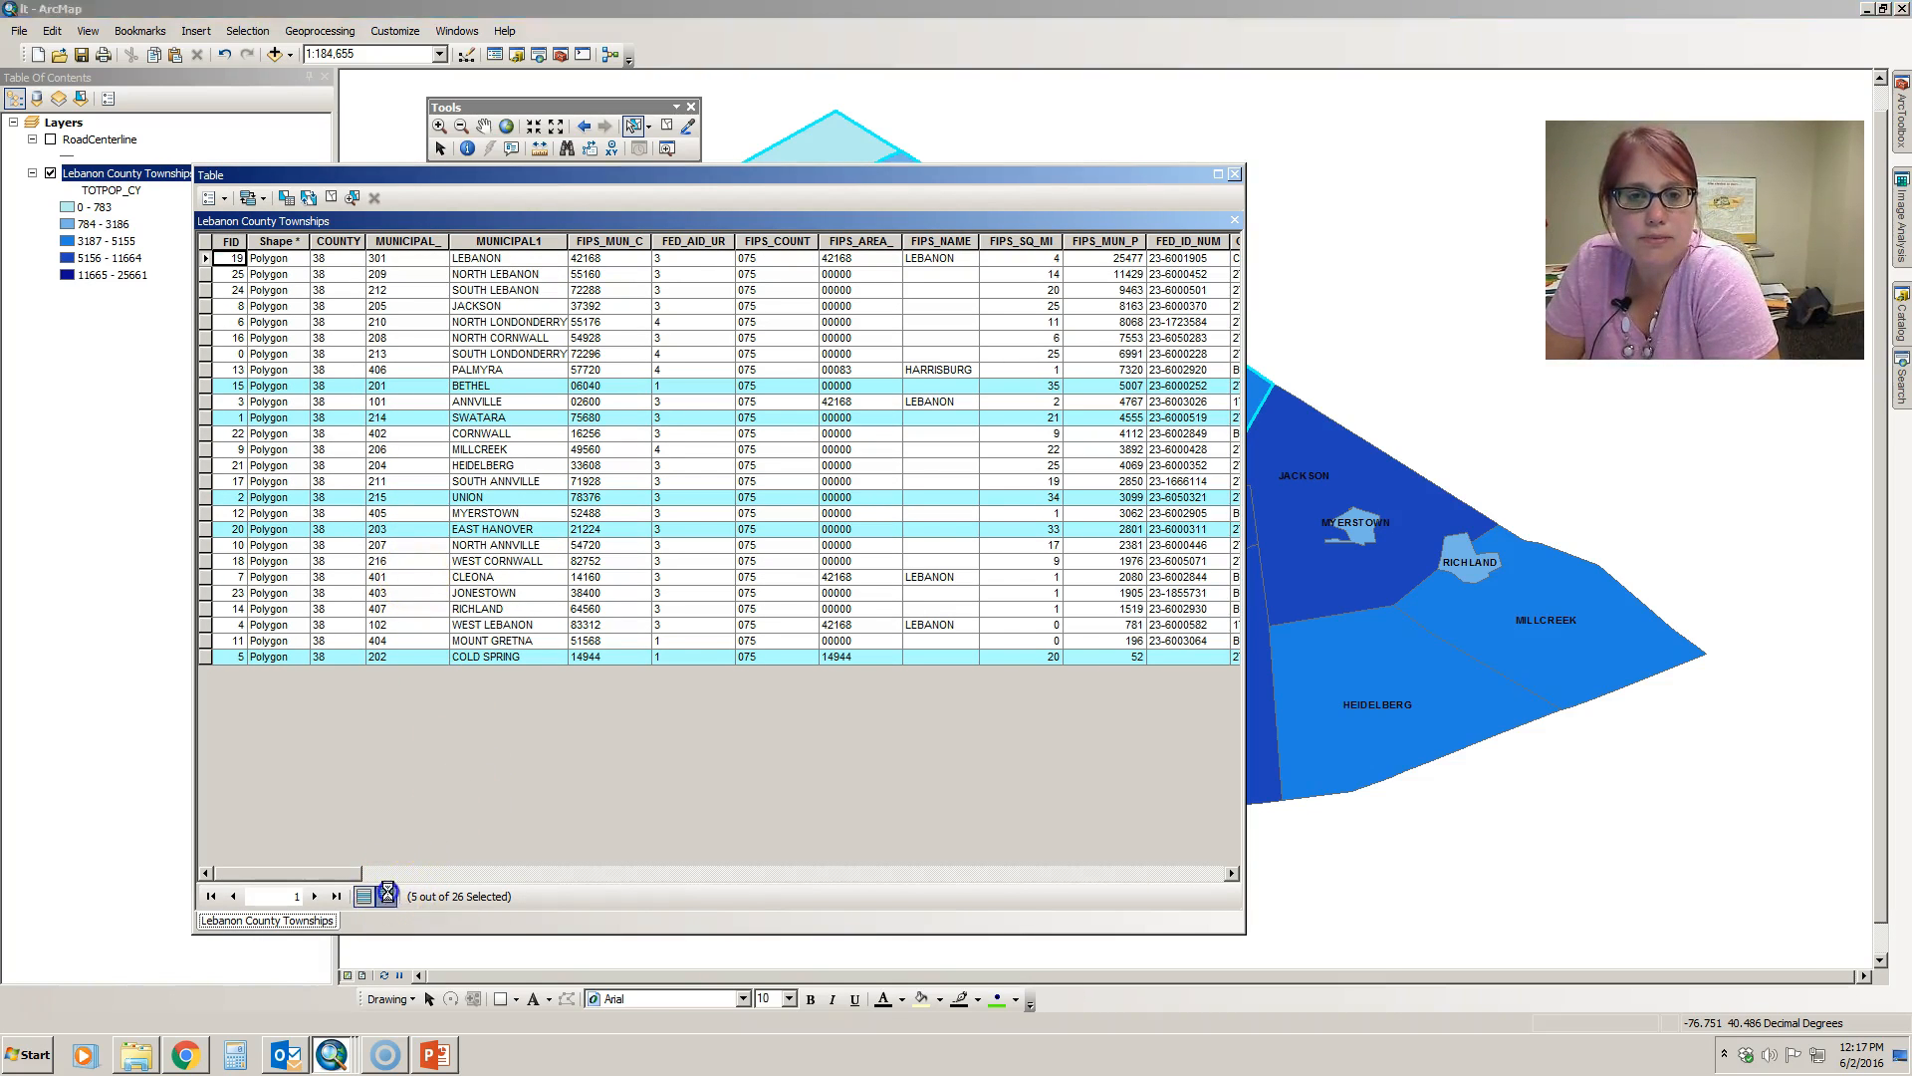
- Sort the selected township records by MEDHINC_CY in ascending order
drag(344, 873, 478, 873)
click(997, 242)
right_click(999, 246)
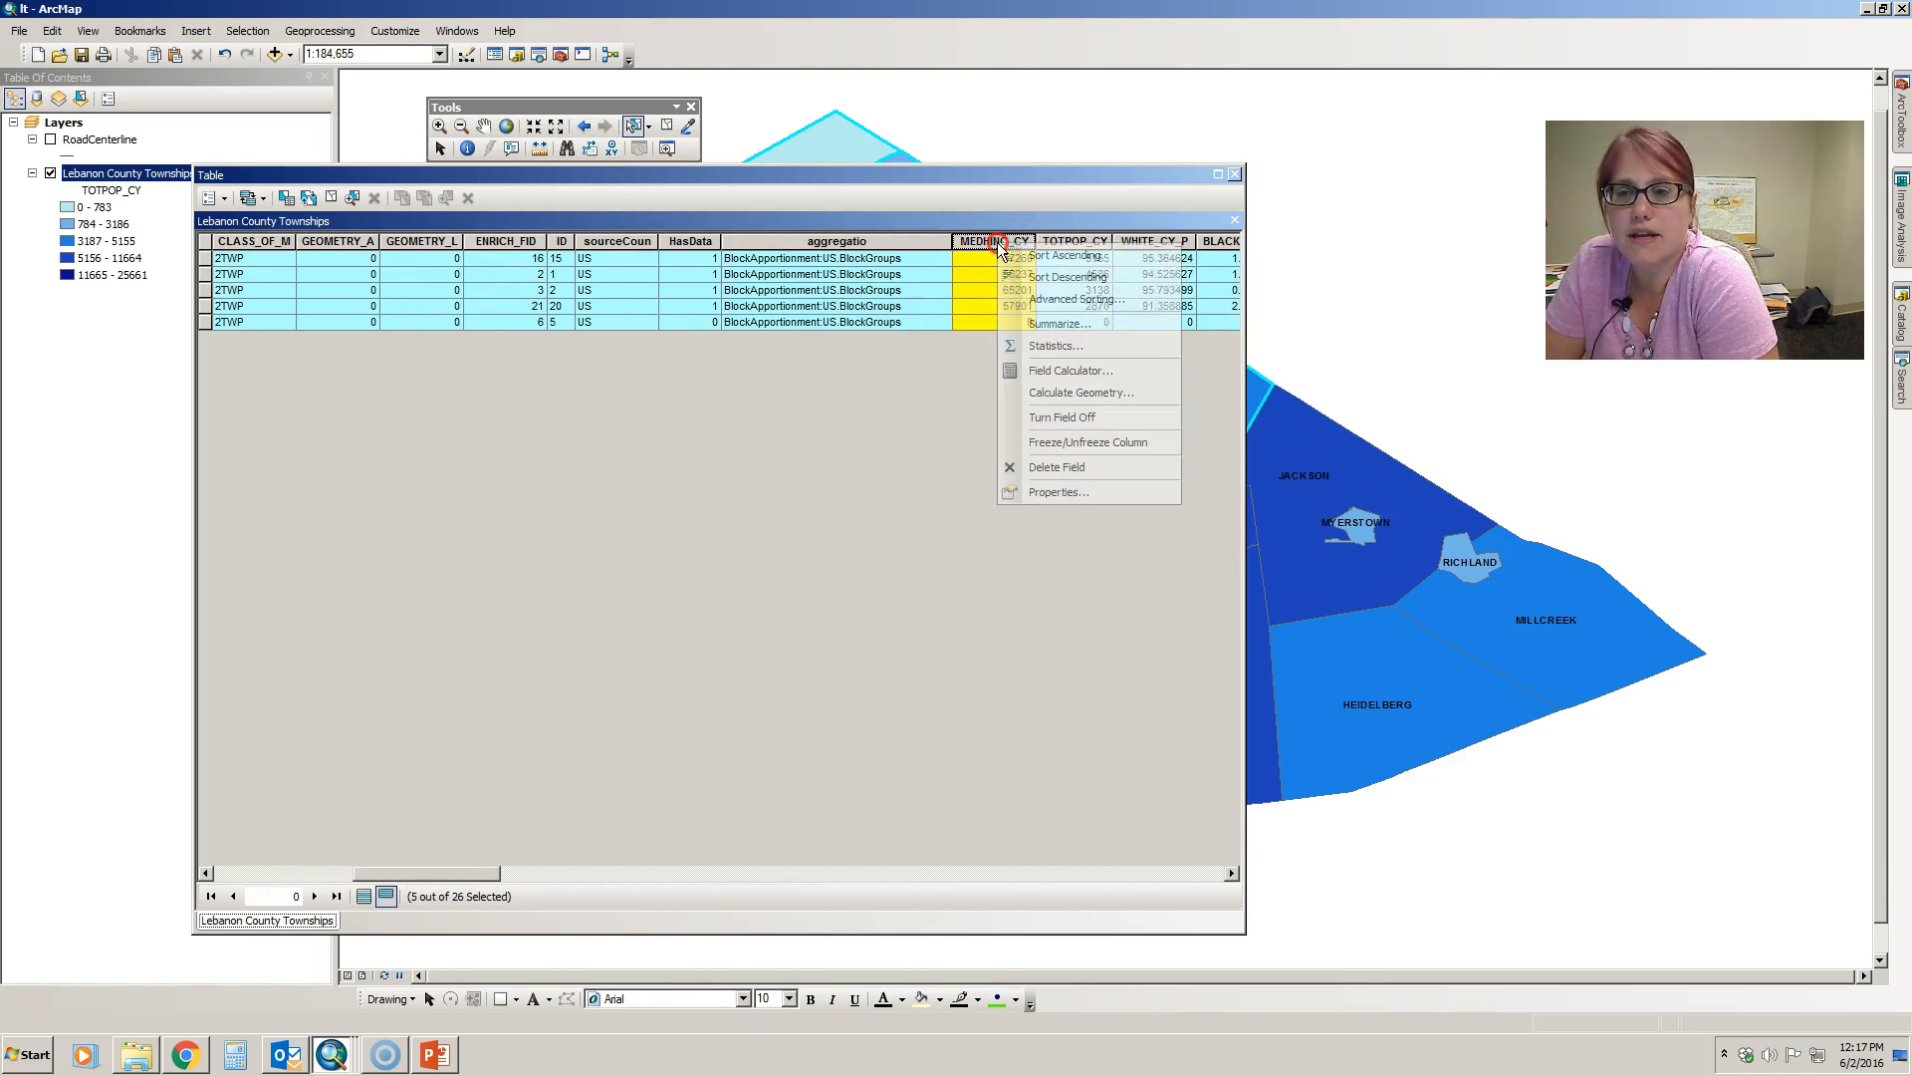
click(1045, 257)
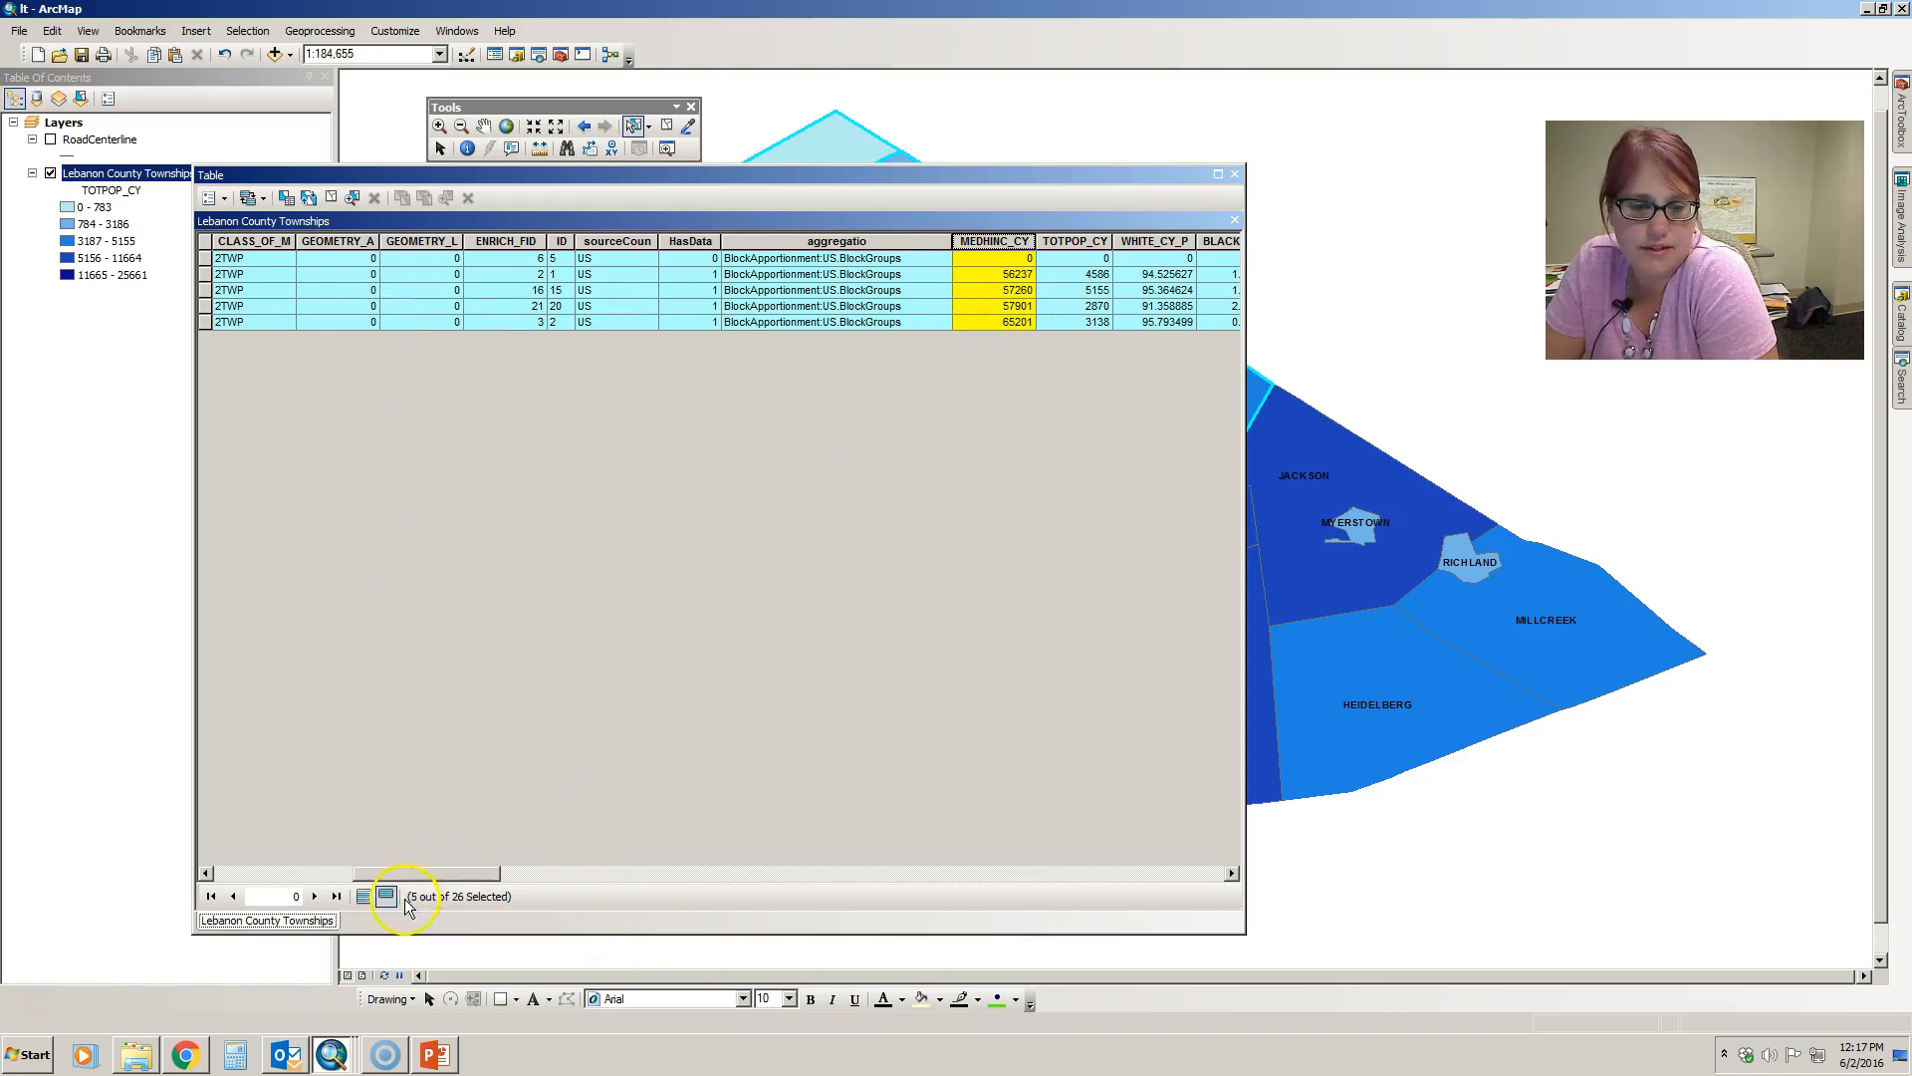
- Sort the selected records by TOTPOP_CY in descending order, view the neighbouring fields, and close the attribute table
mouse_move(415, 874)
mouse_down()
mouse_move(287, 845)
mouse_move(402, 852)
mouse_up()
click(1155, 241)
right_click(1161, 245)
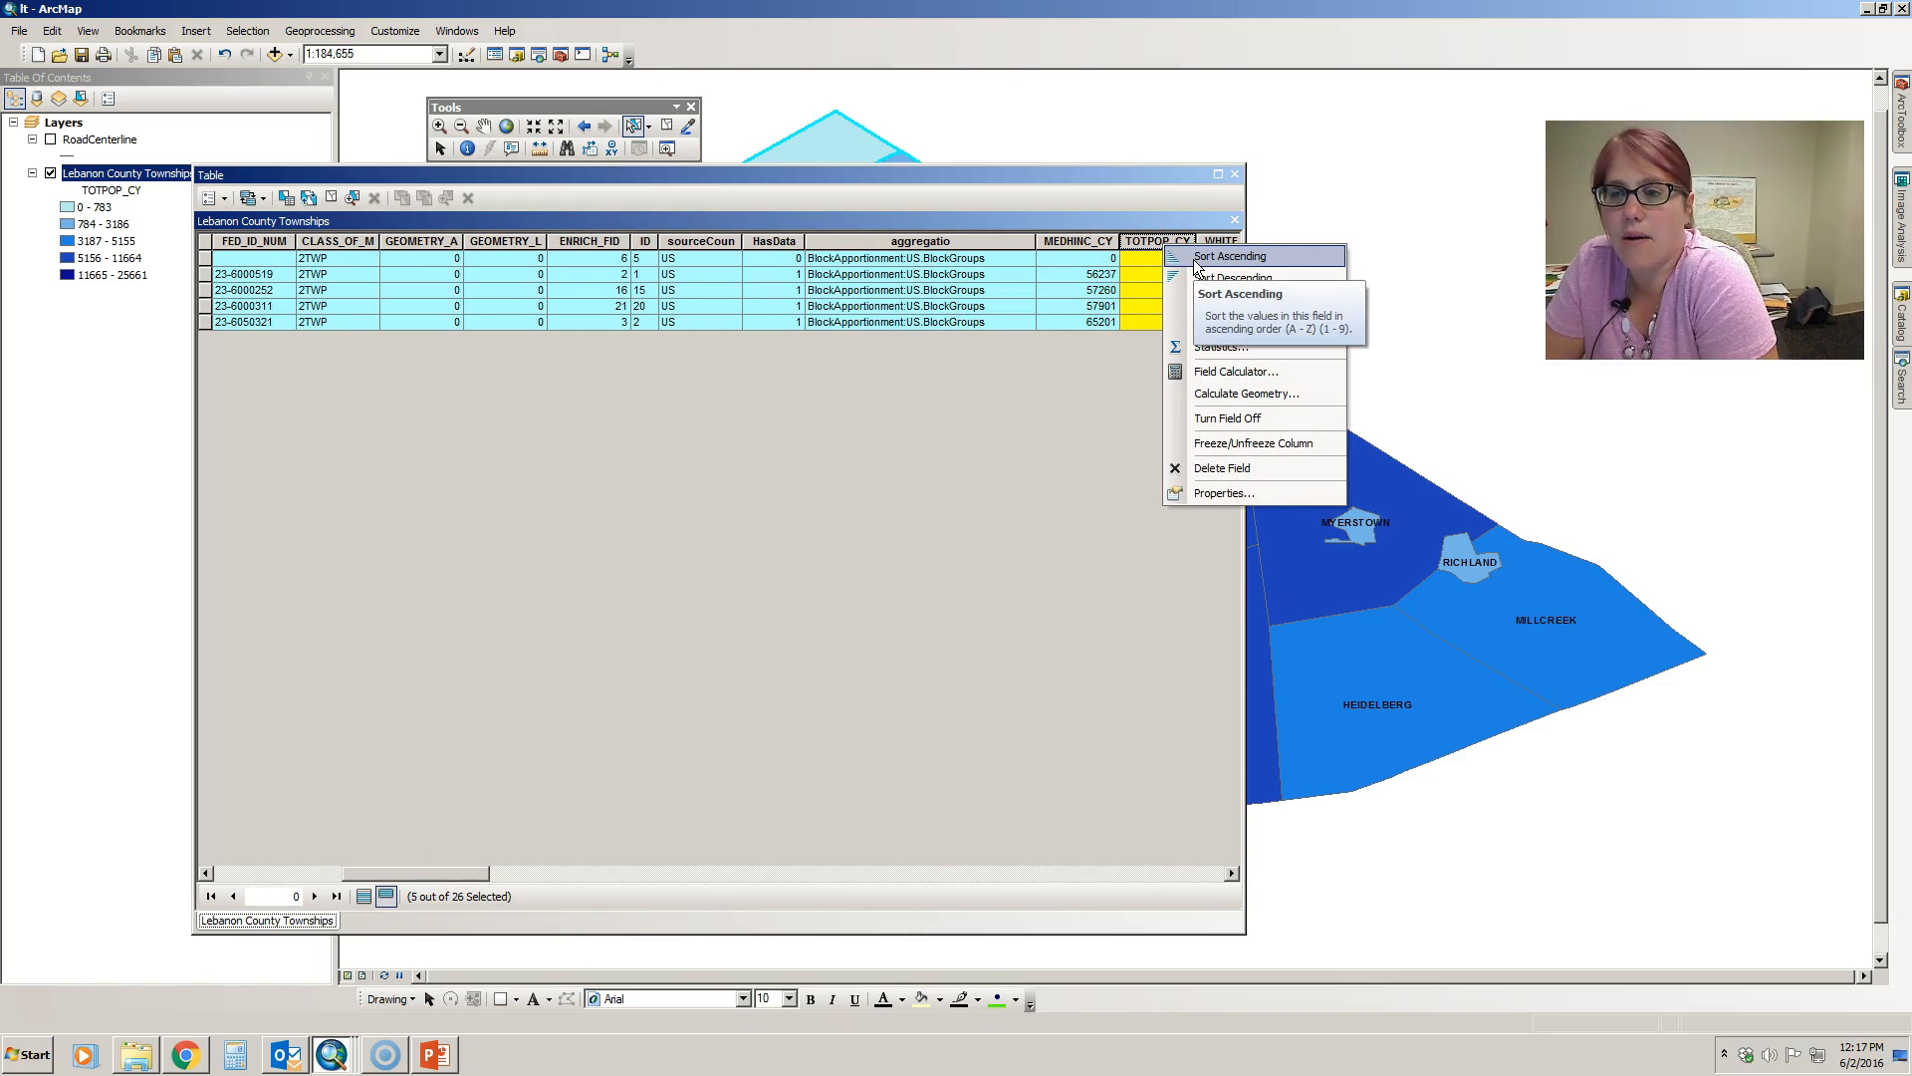
click(1220, 278)
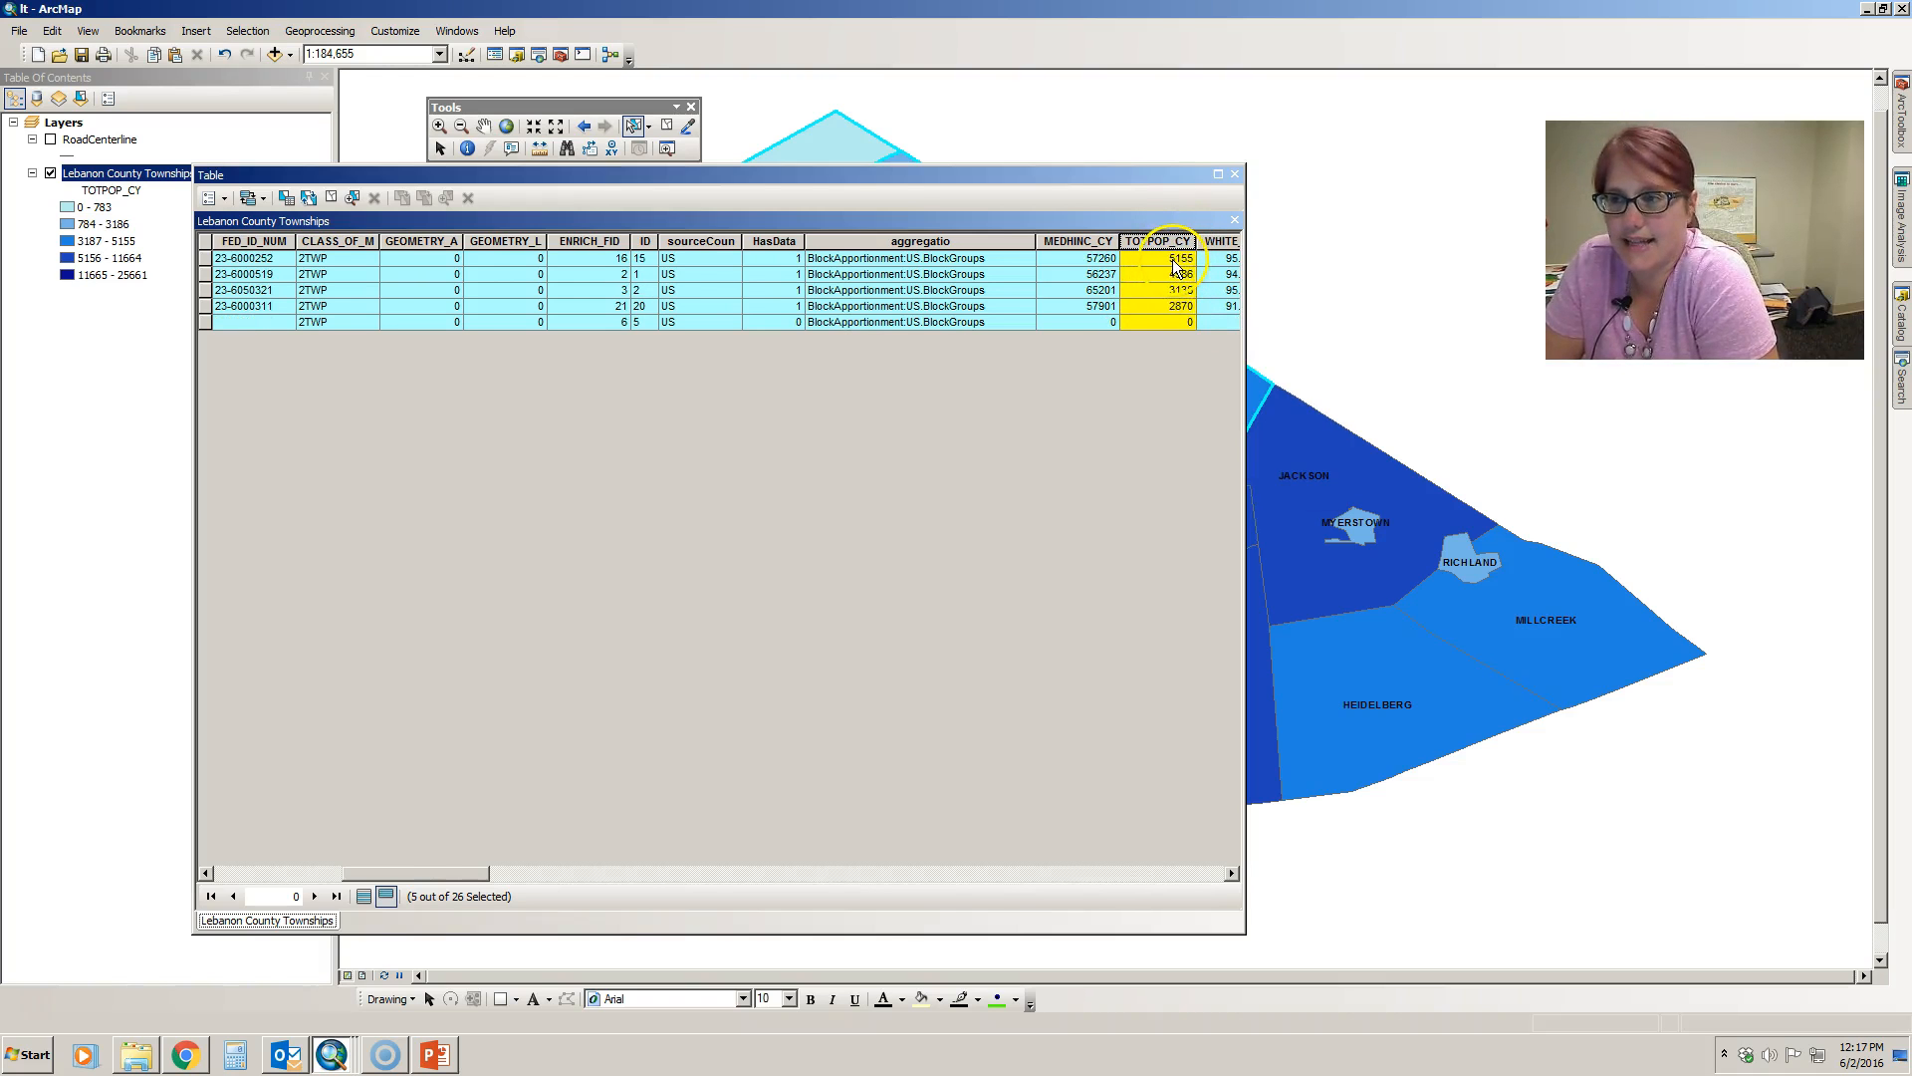
mouse_move(454, 874)
mouse_down()
mouse_move(336, 863)
mouse_move(461, 881)
mouse_up()
click(539, 797)
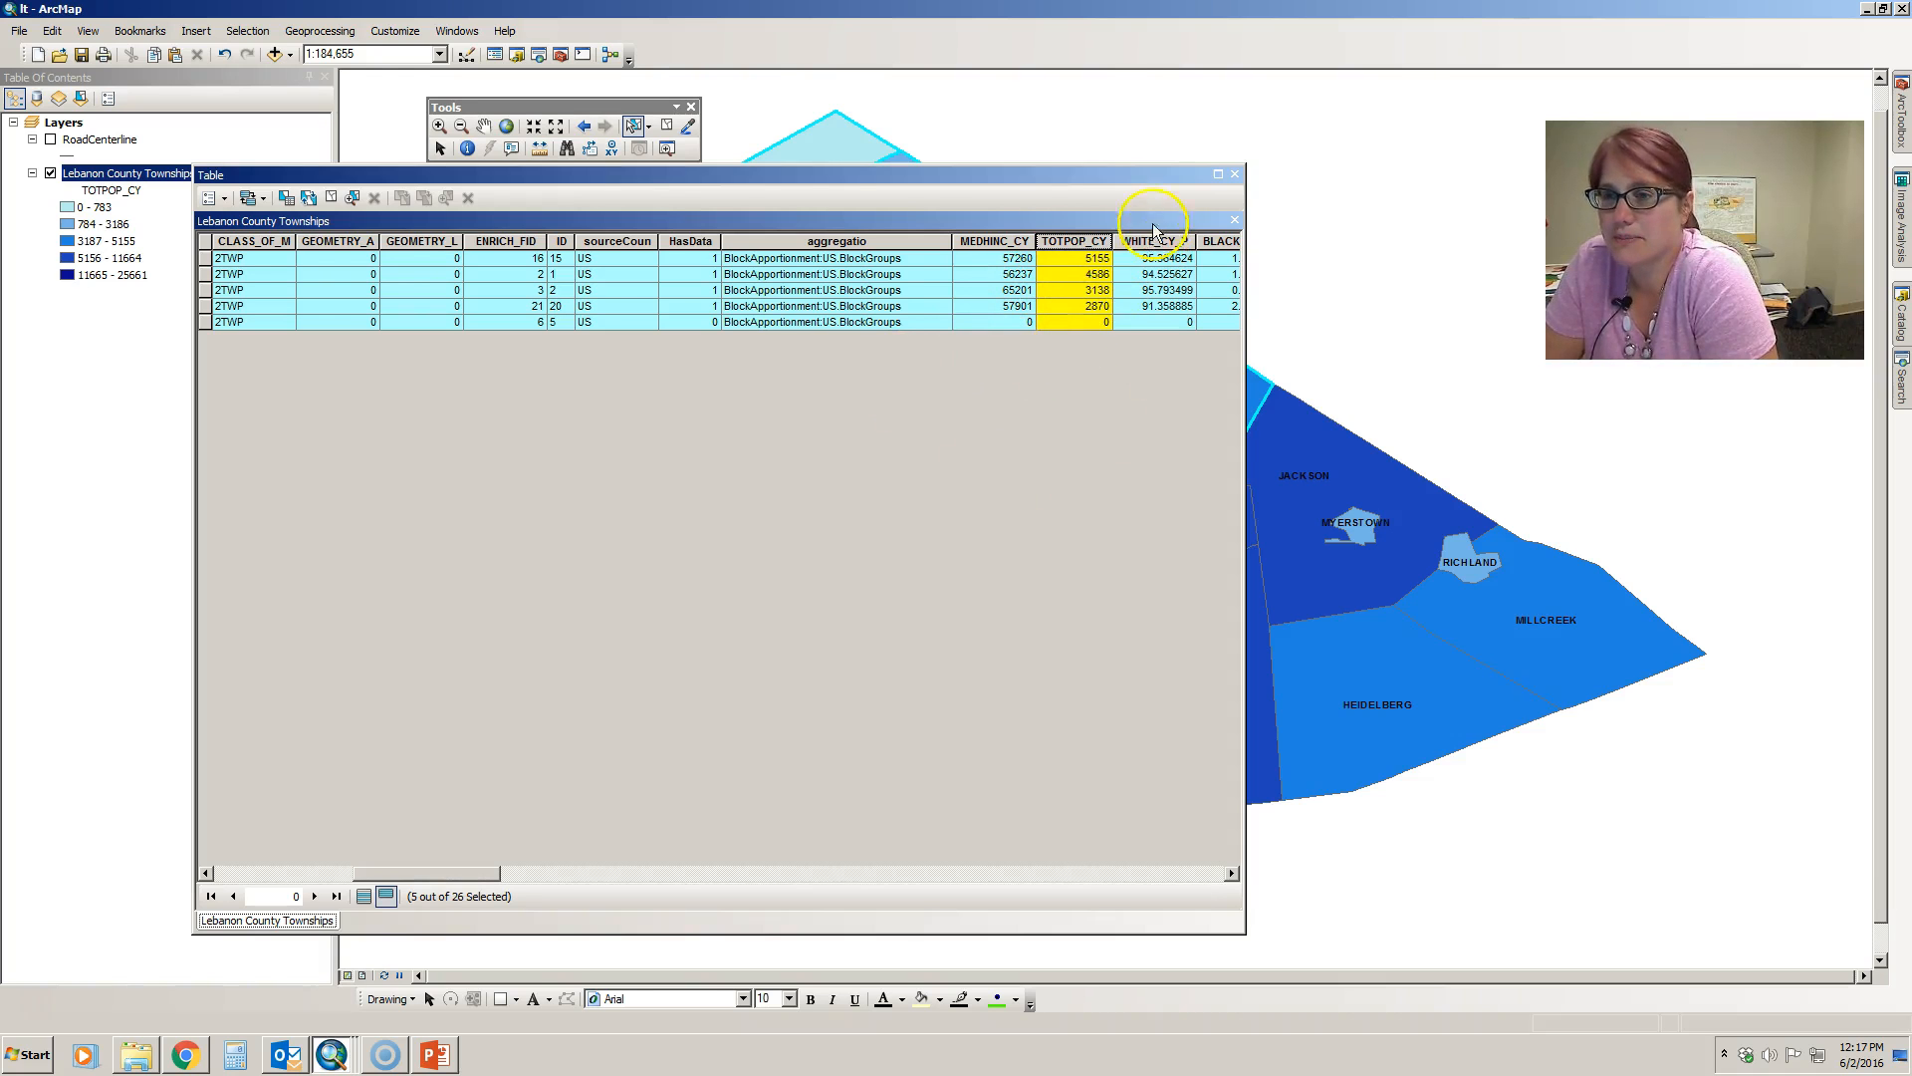
click(1234, 174)
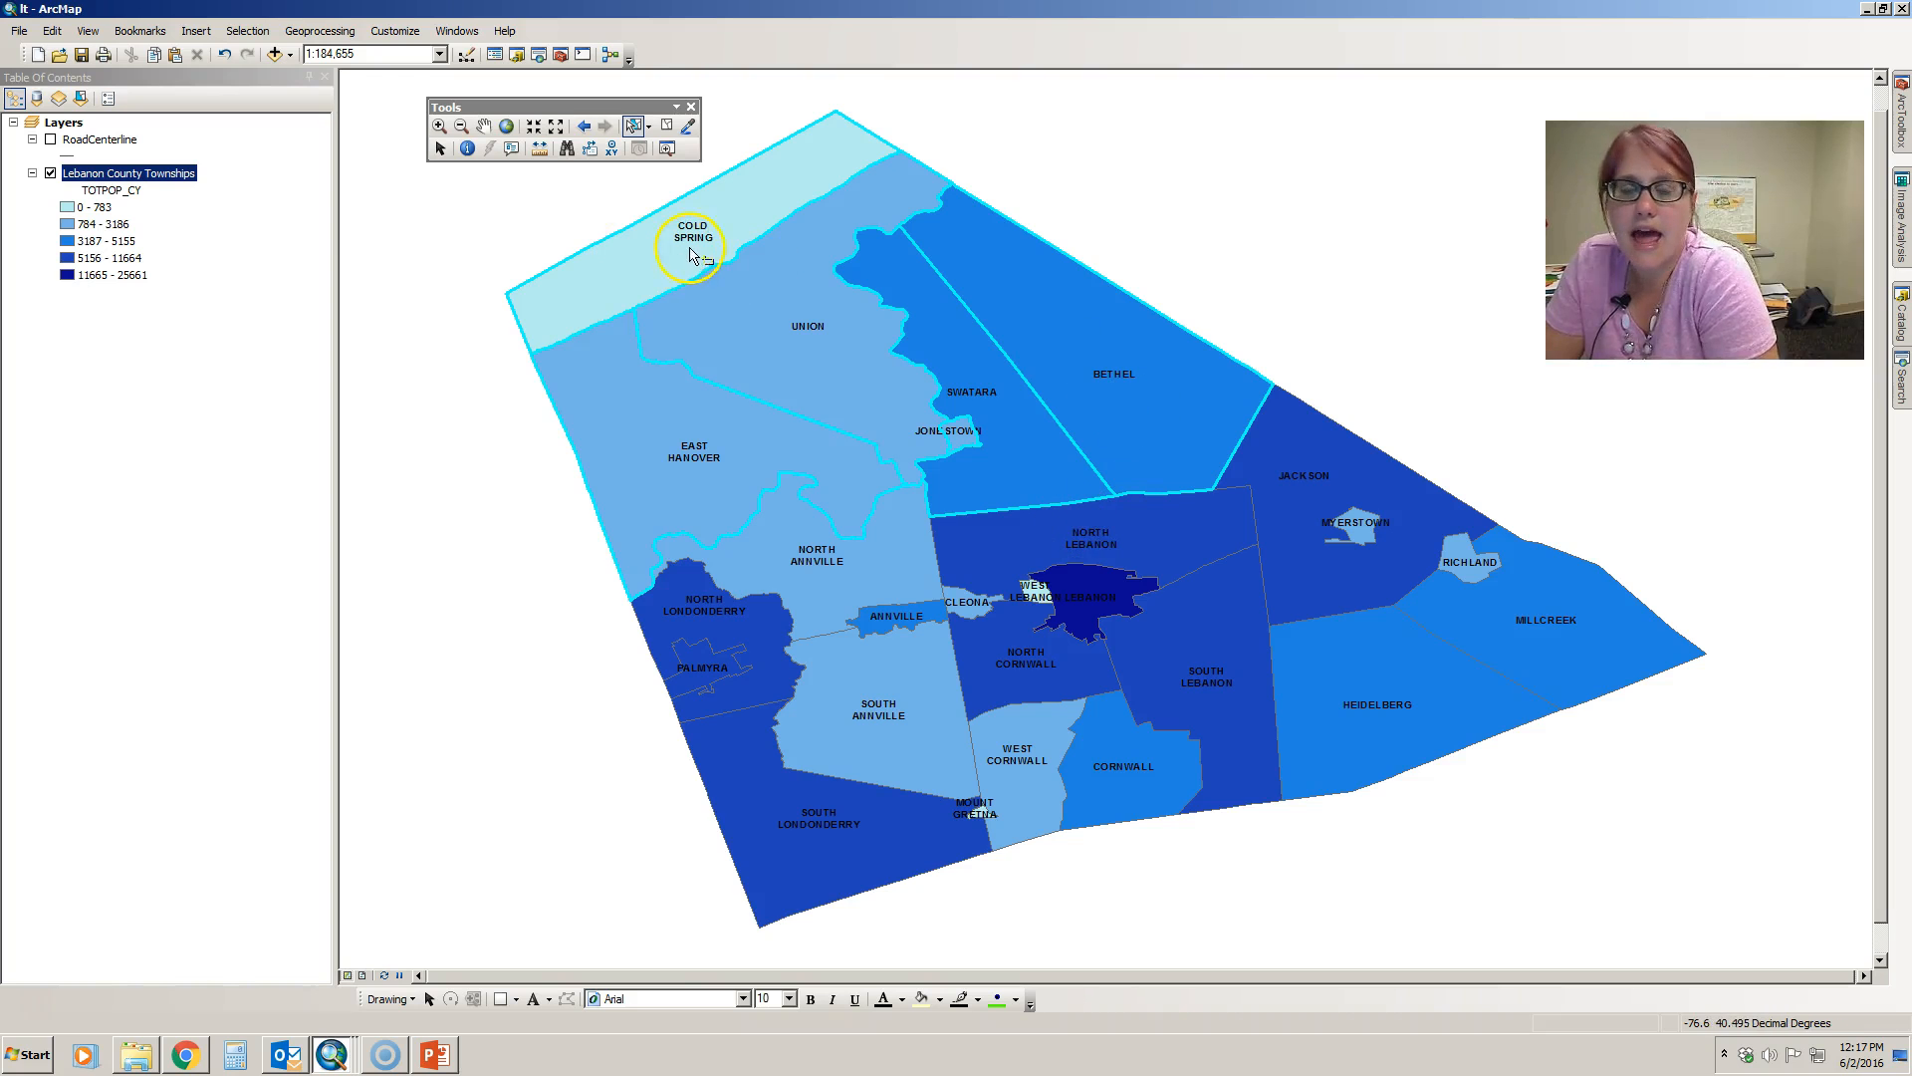
- Clear the selection on the map and reselect East Hanover, Union, Swatara, Bethel and Cold Spring one by one
click(429, 407)
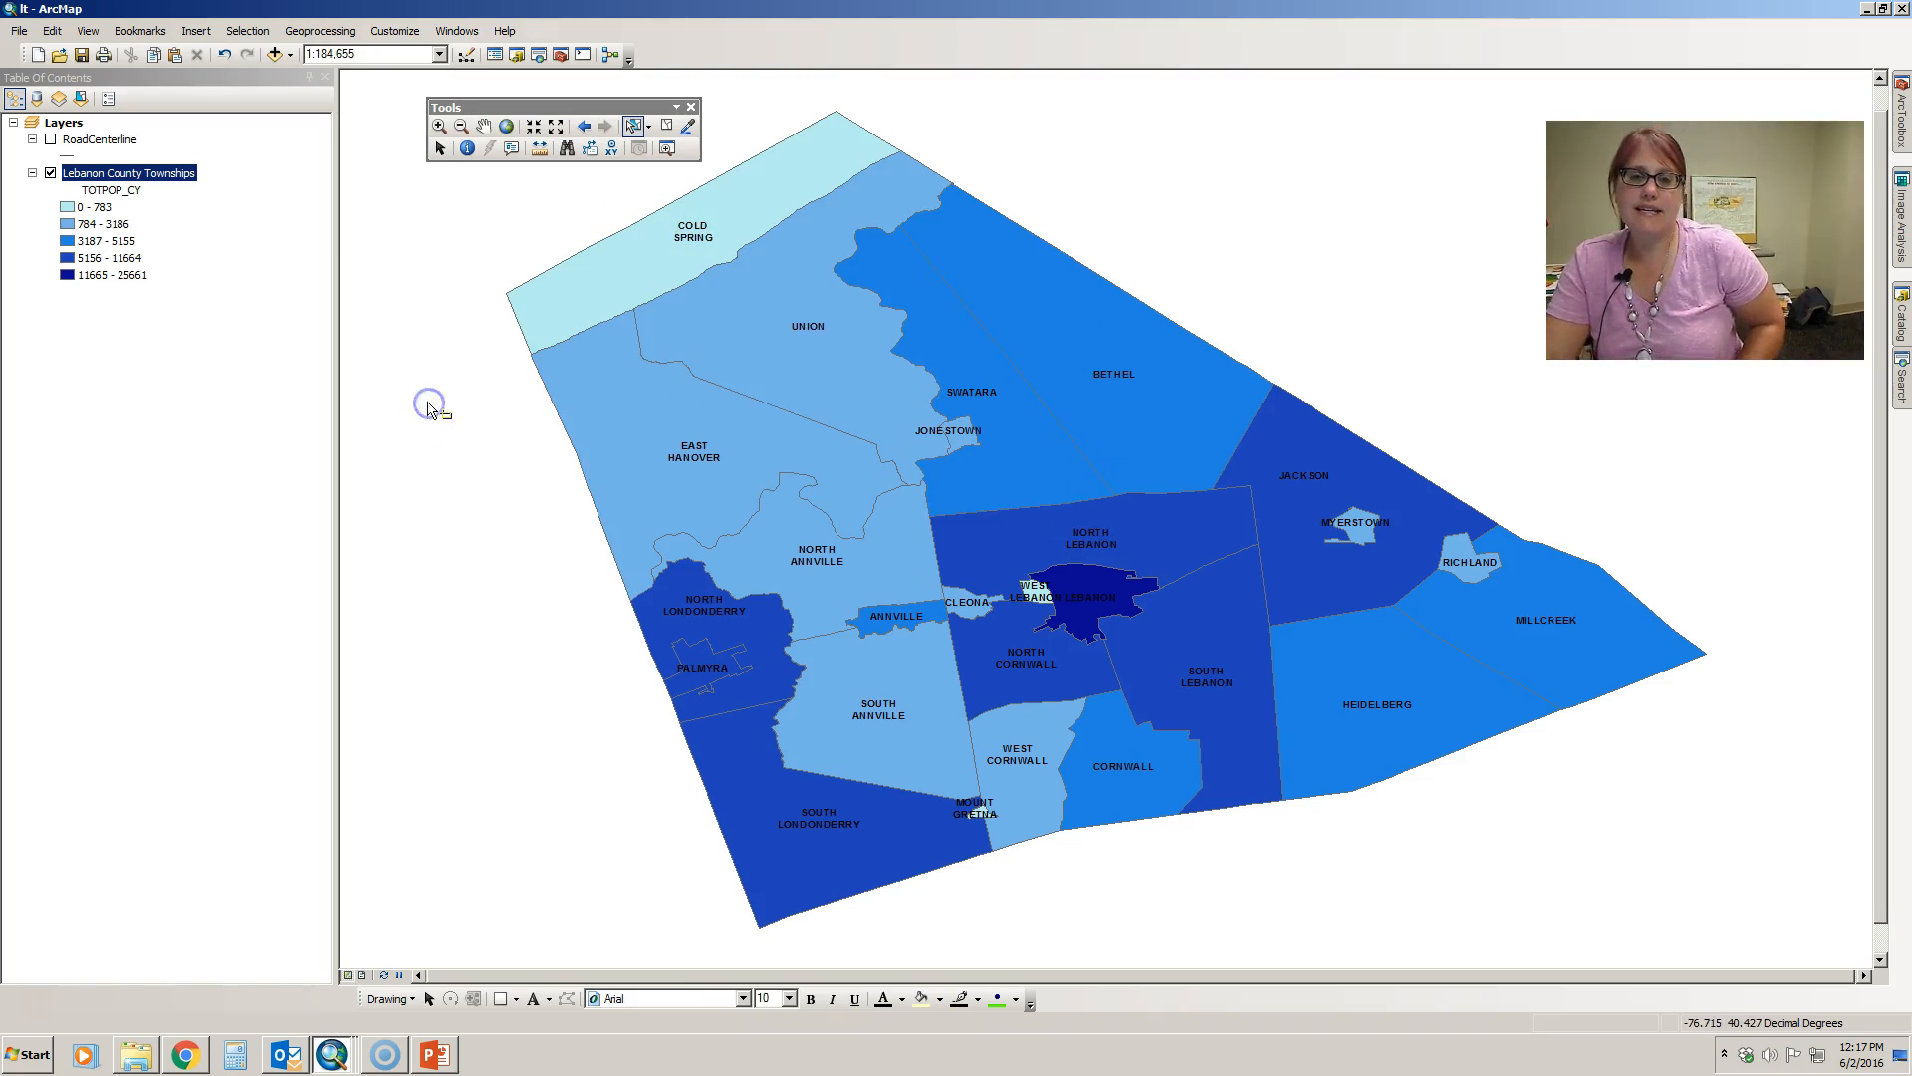
click(677, 435)
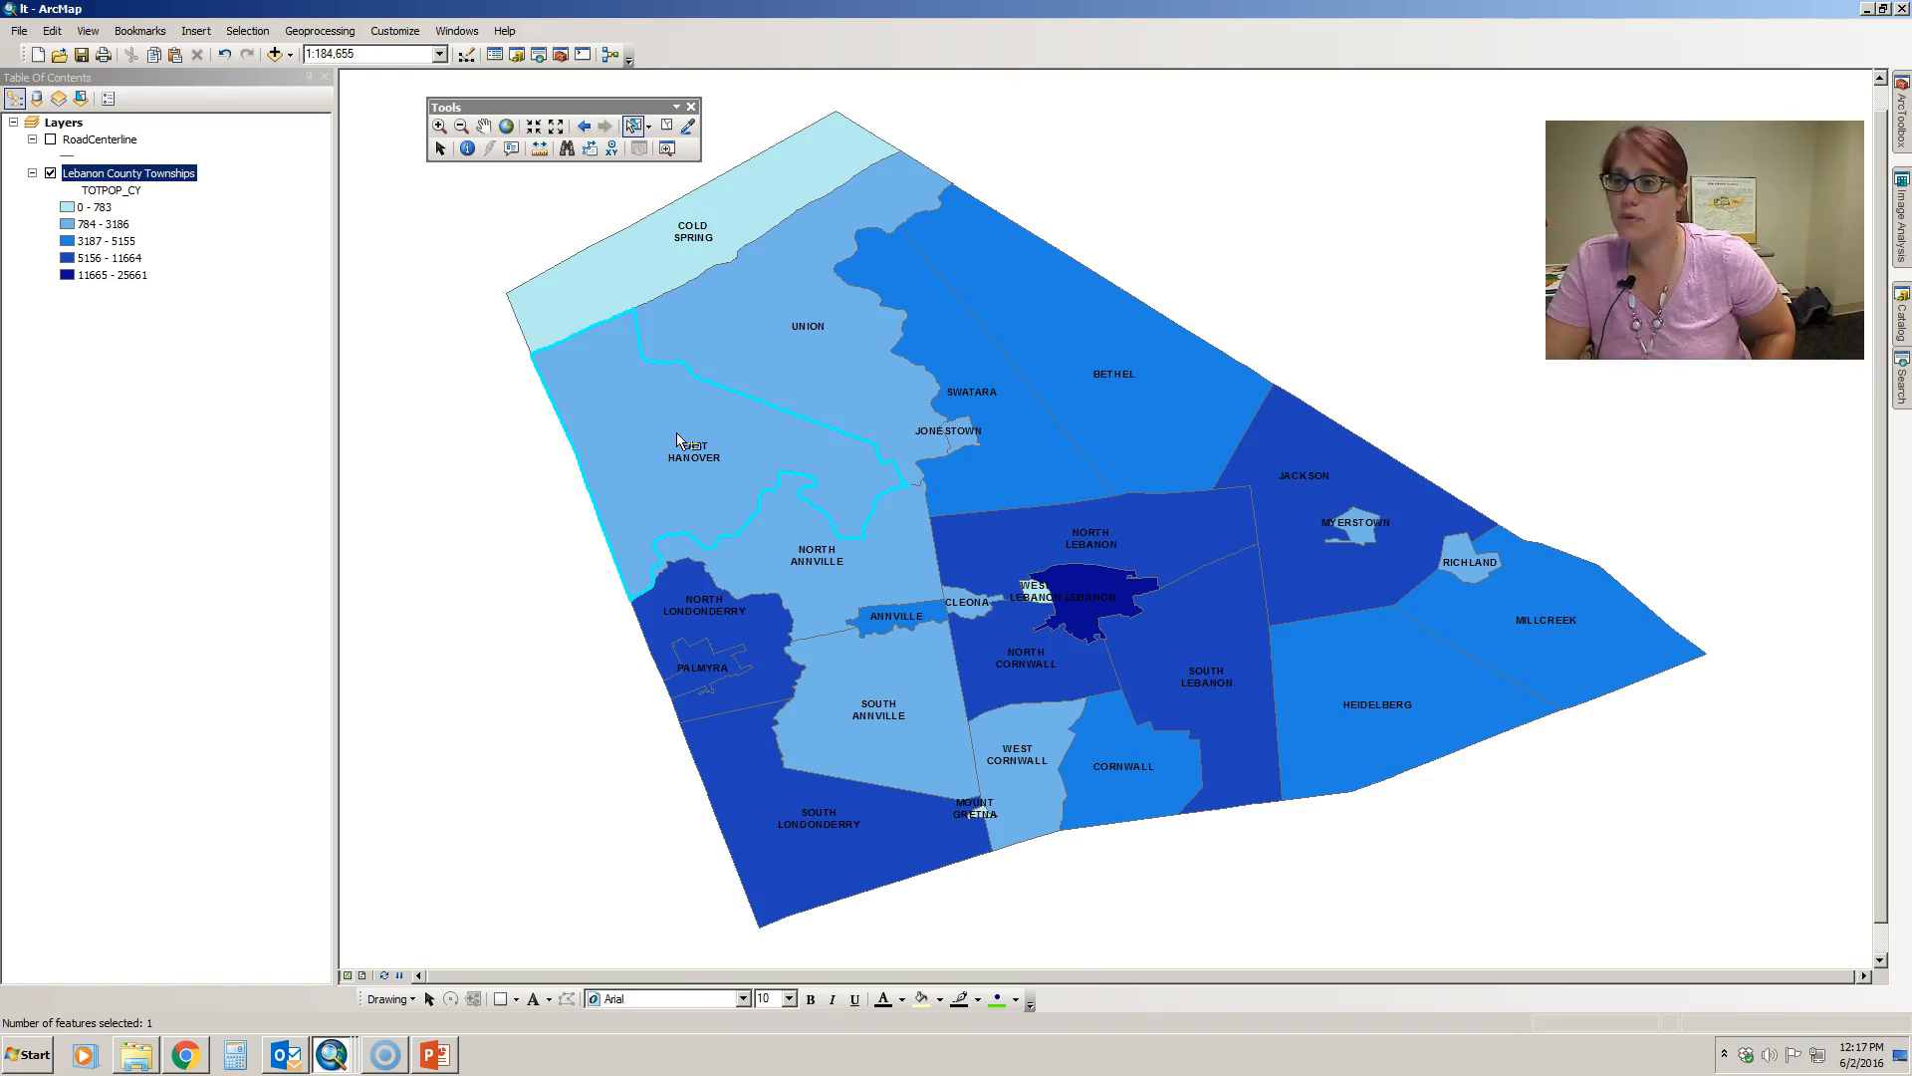
shift+click(786, 356)
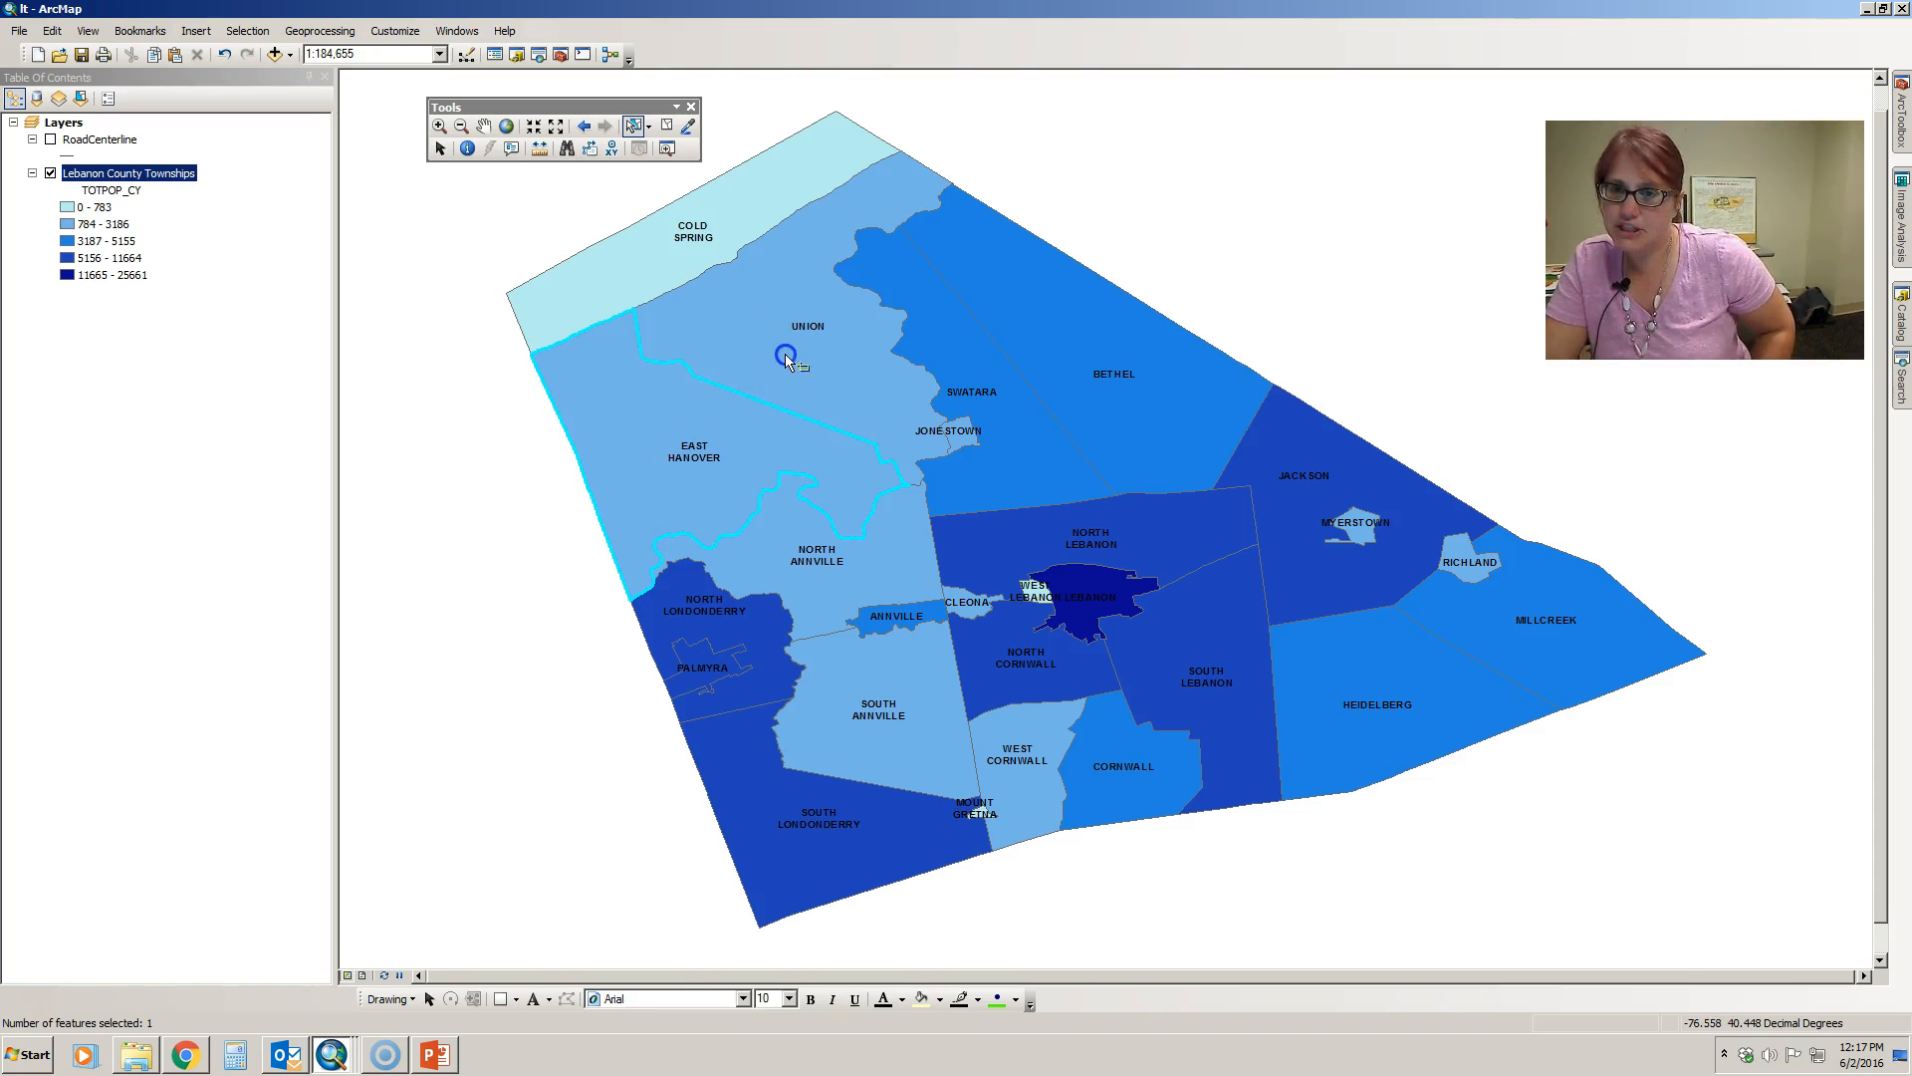
shift+click(946, 336)
shift+click(1066, 334)
shift+click(702, 214)
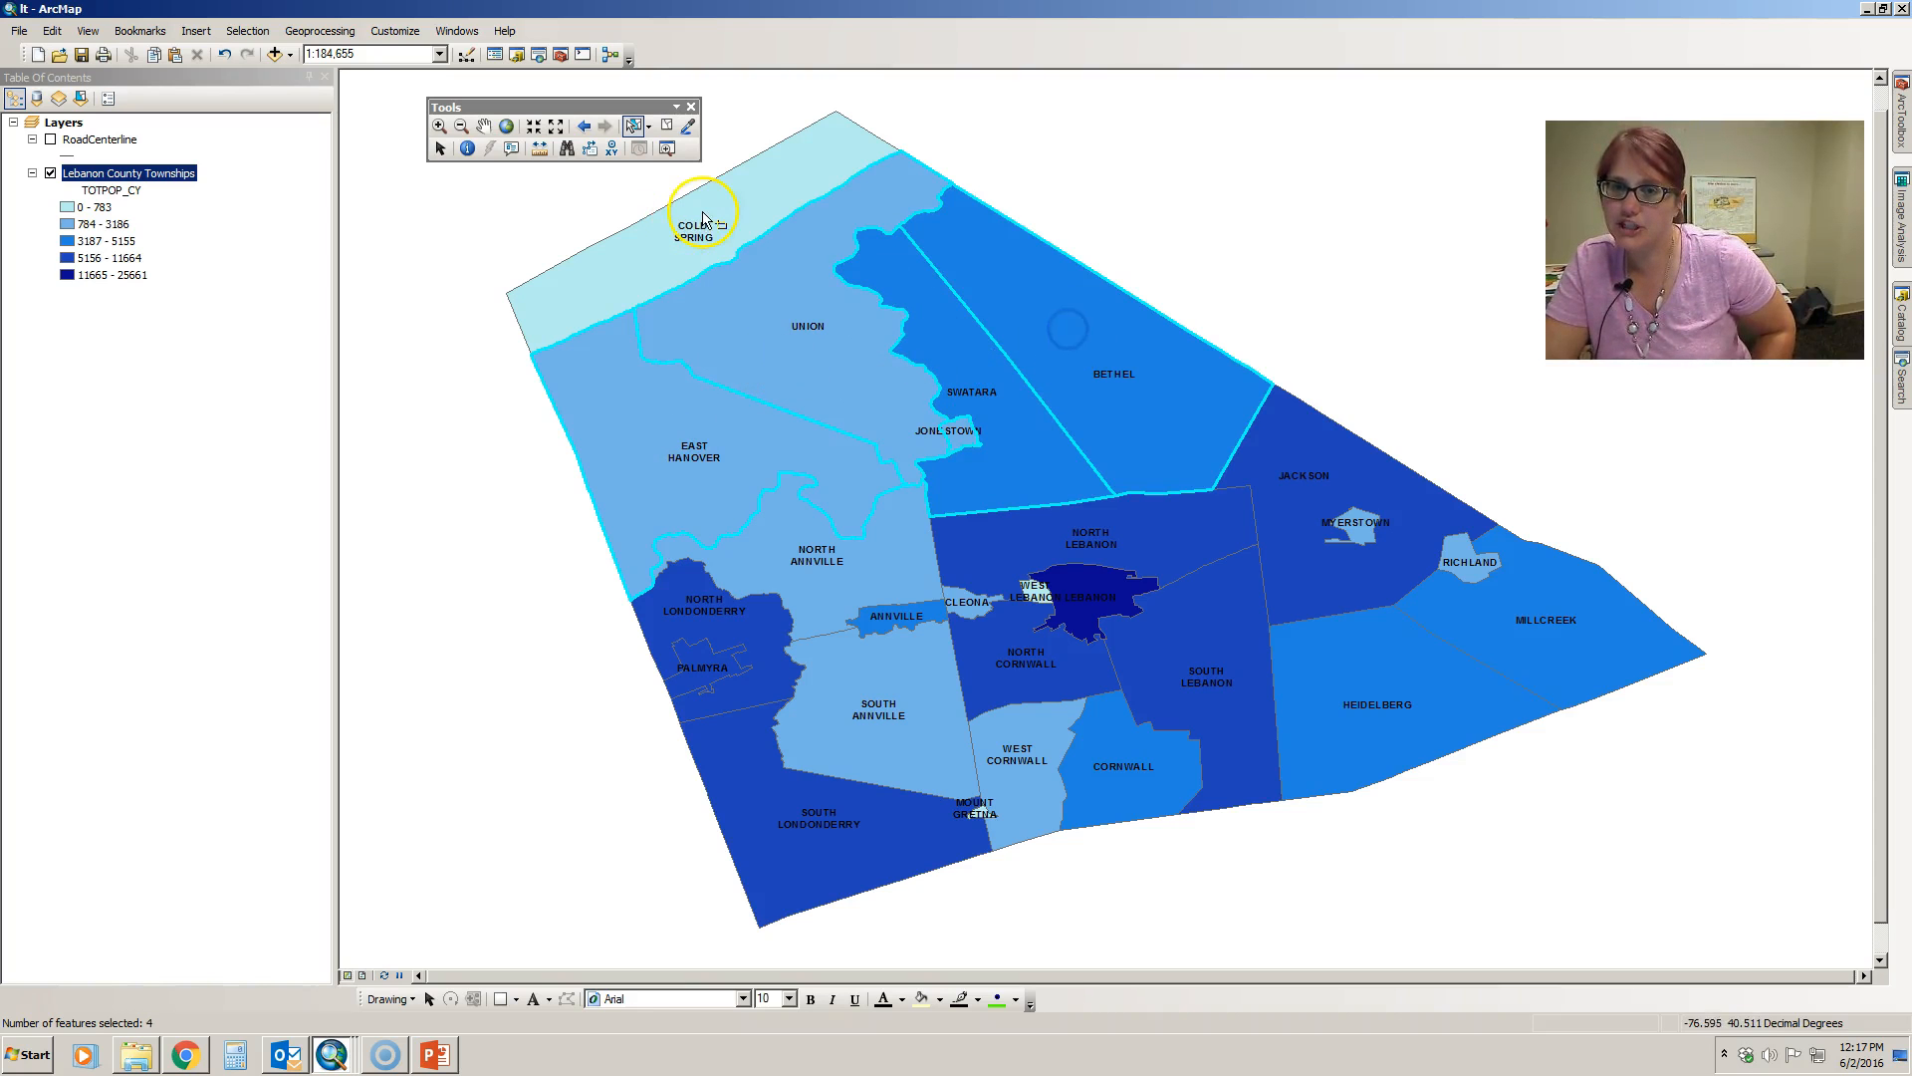
- Remove Cold Spring from the selection and clear the remaining selected townships
shift+click(763, 200)
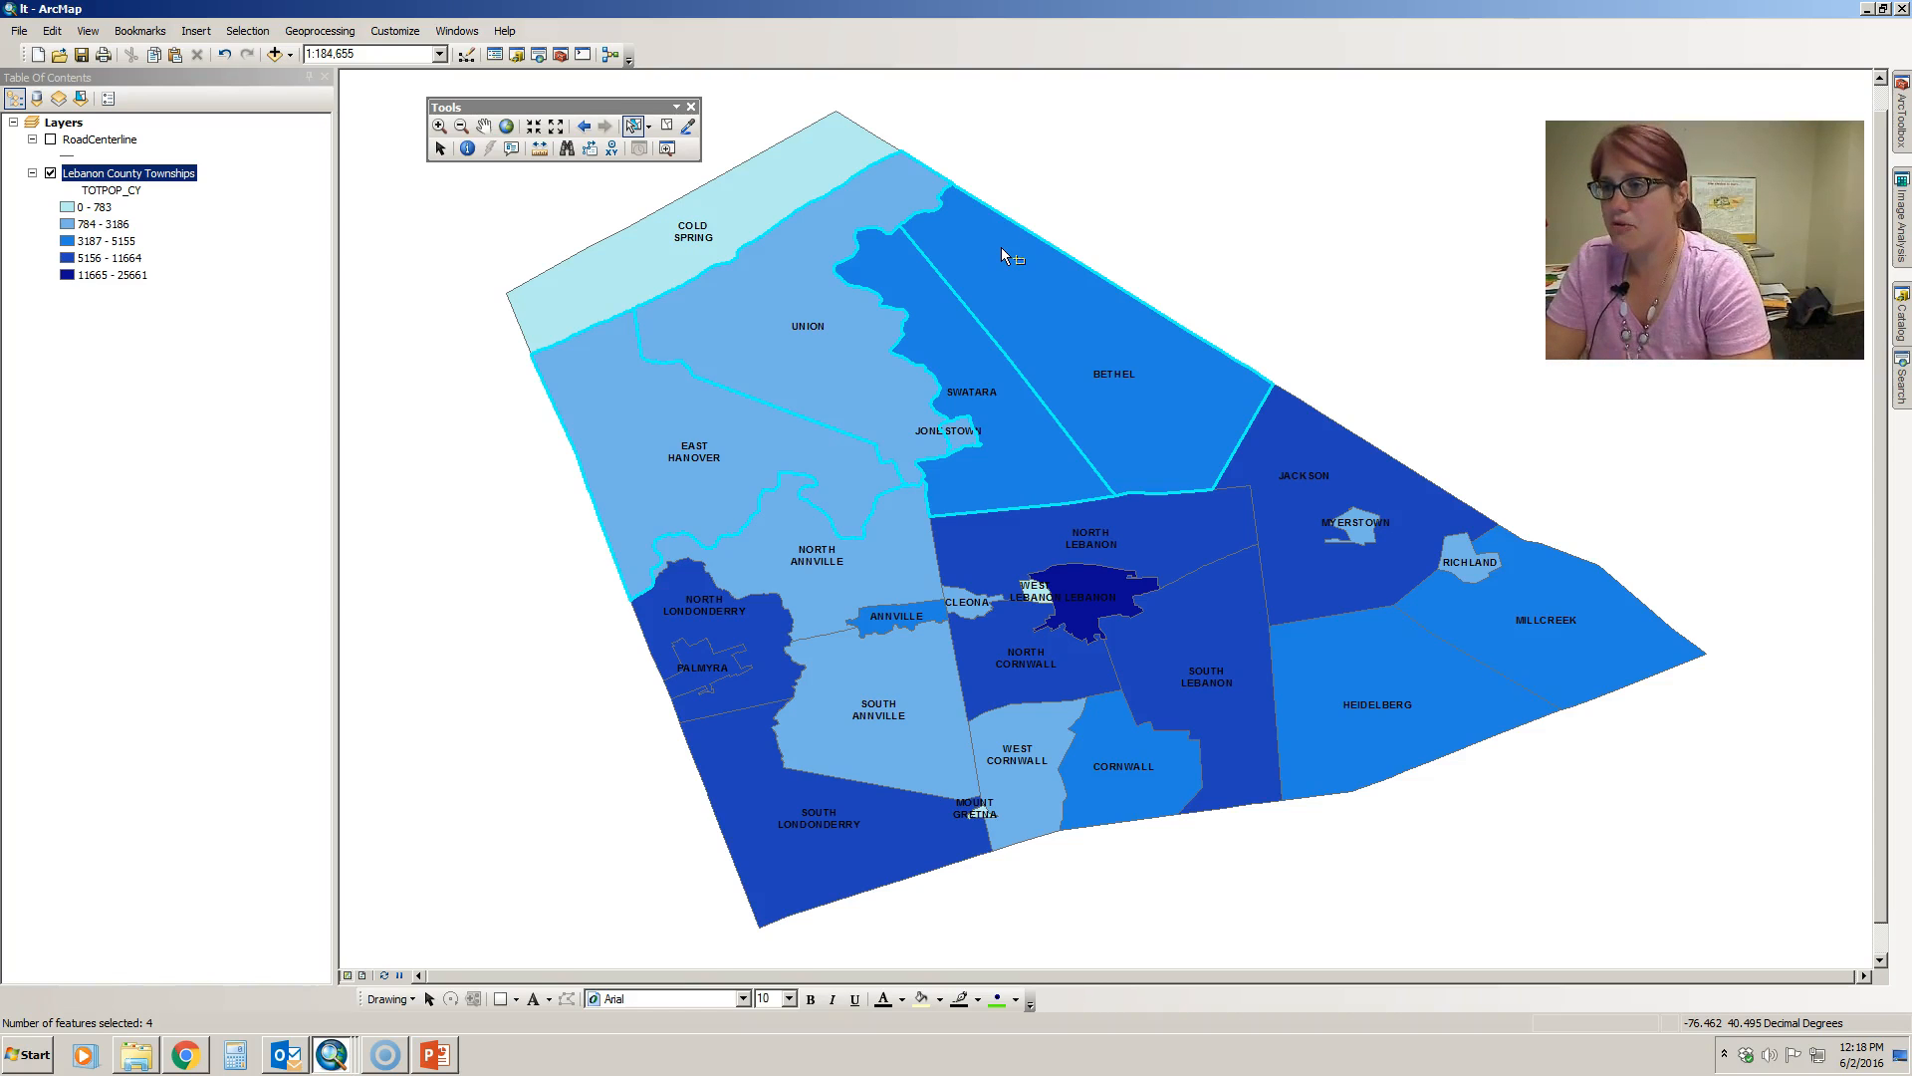
click(1305, 185)
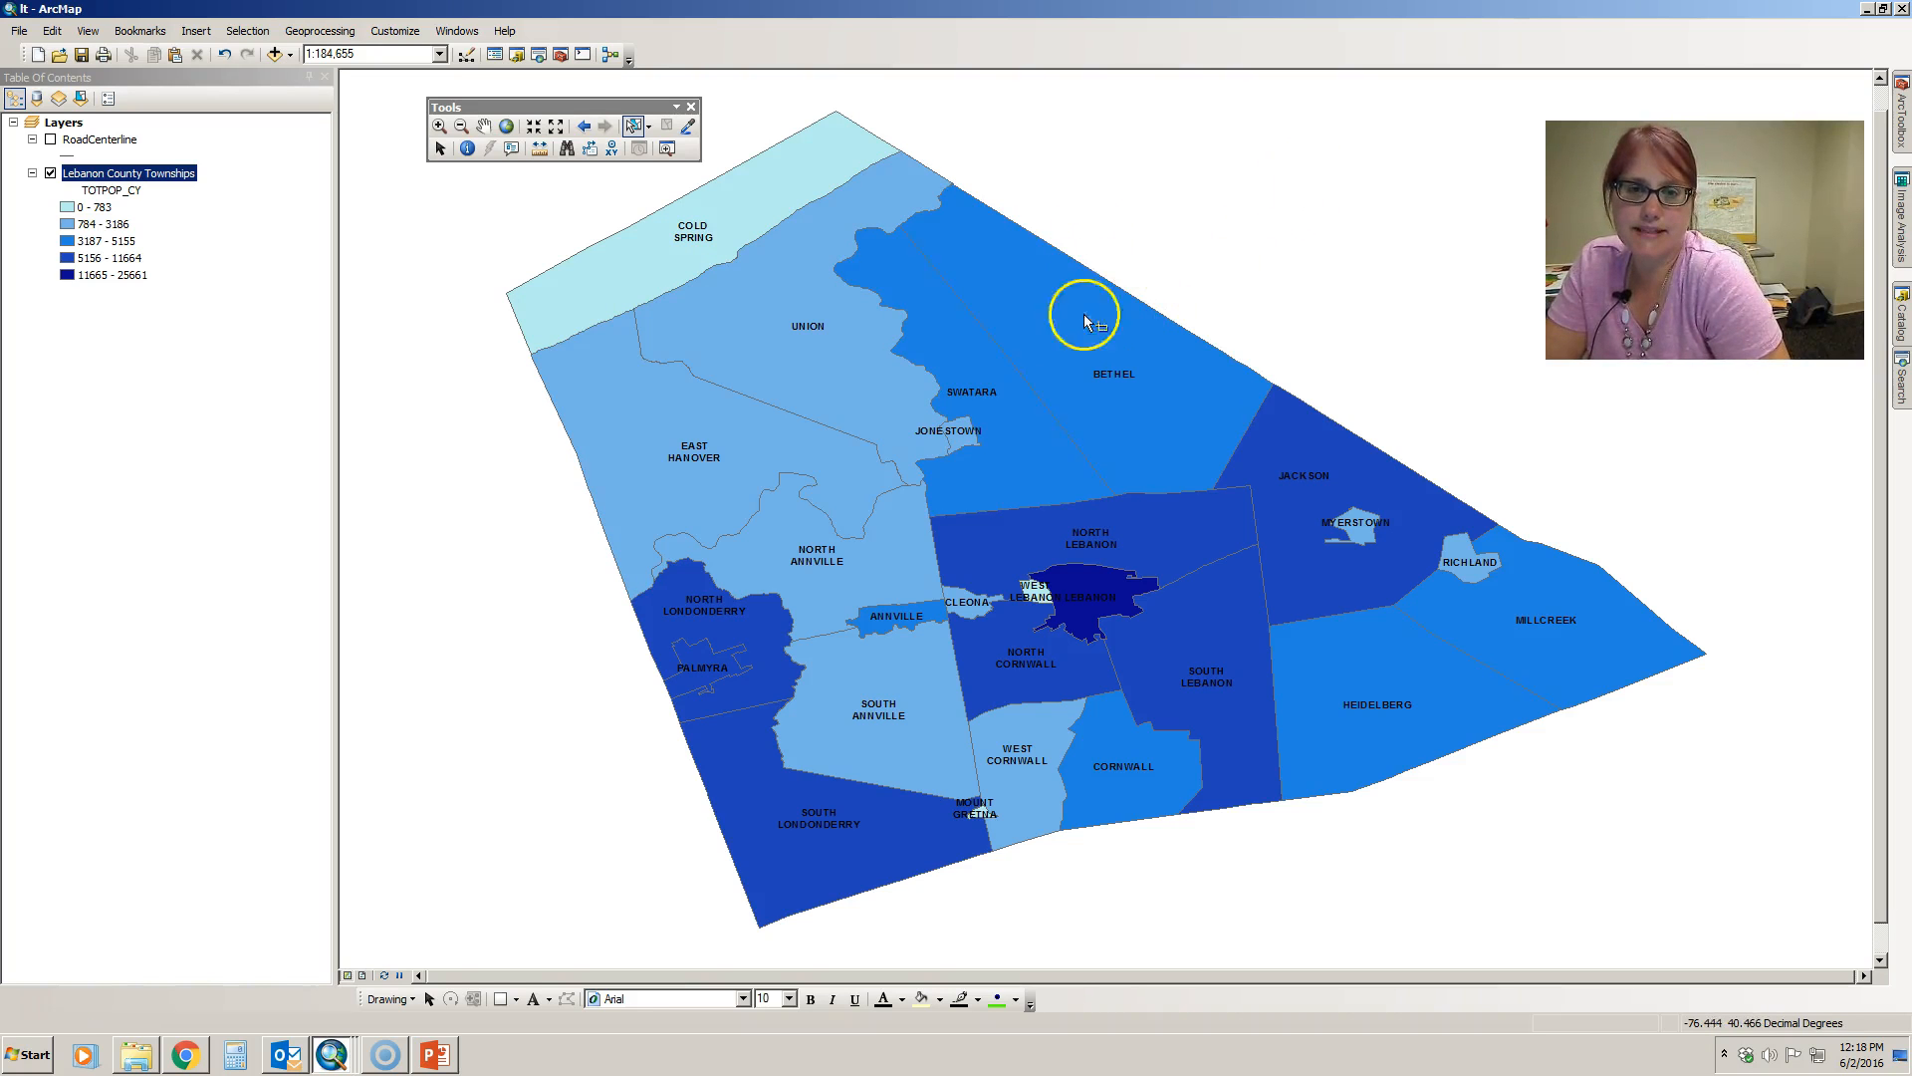
- Box-select the northern townships around Union twice, clearing the selection after each, first with Clear Selected Features and once from empty map space
drag(648, 262, 937, 409)
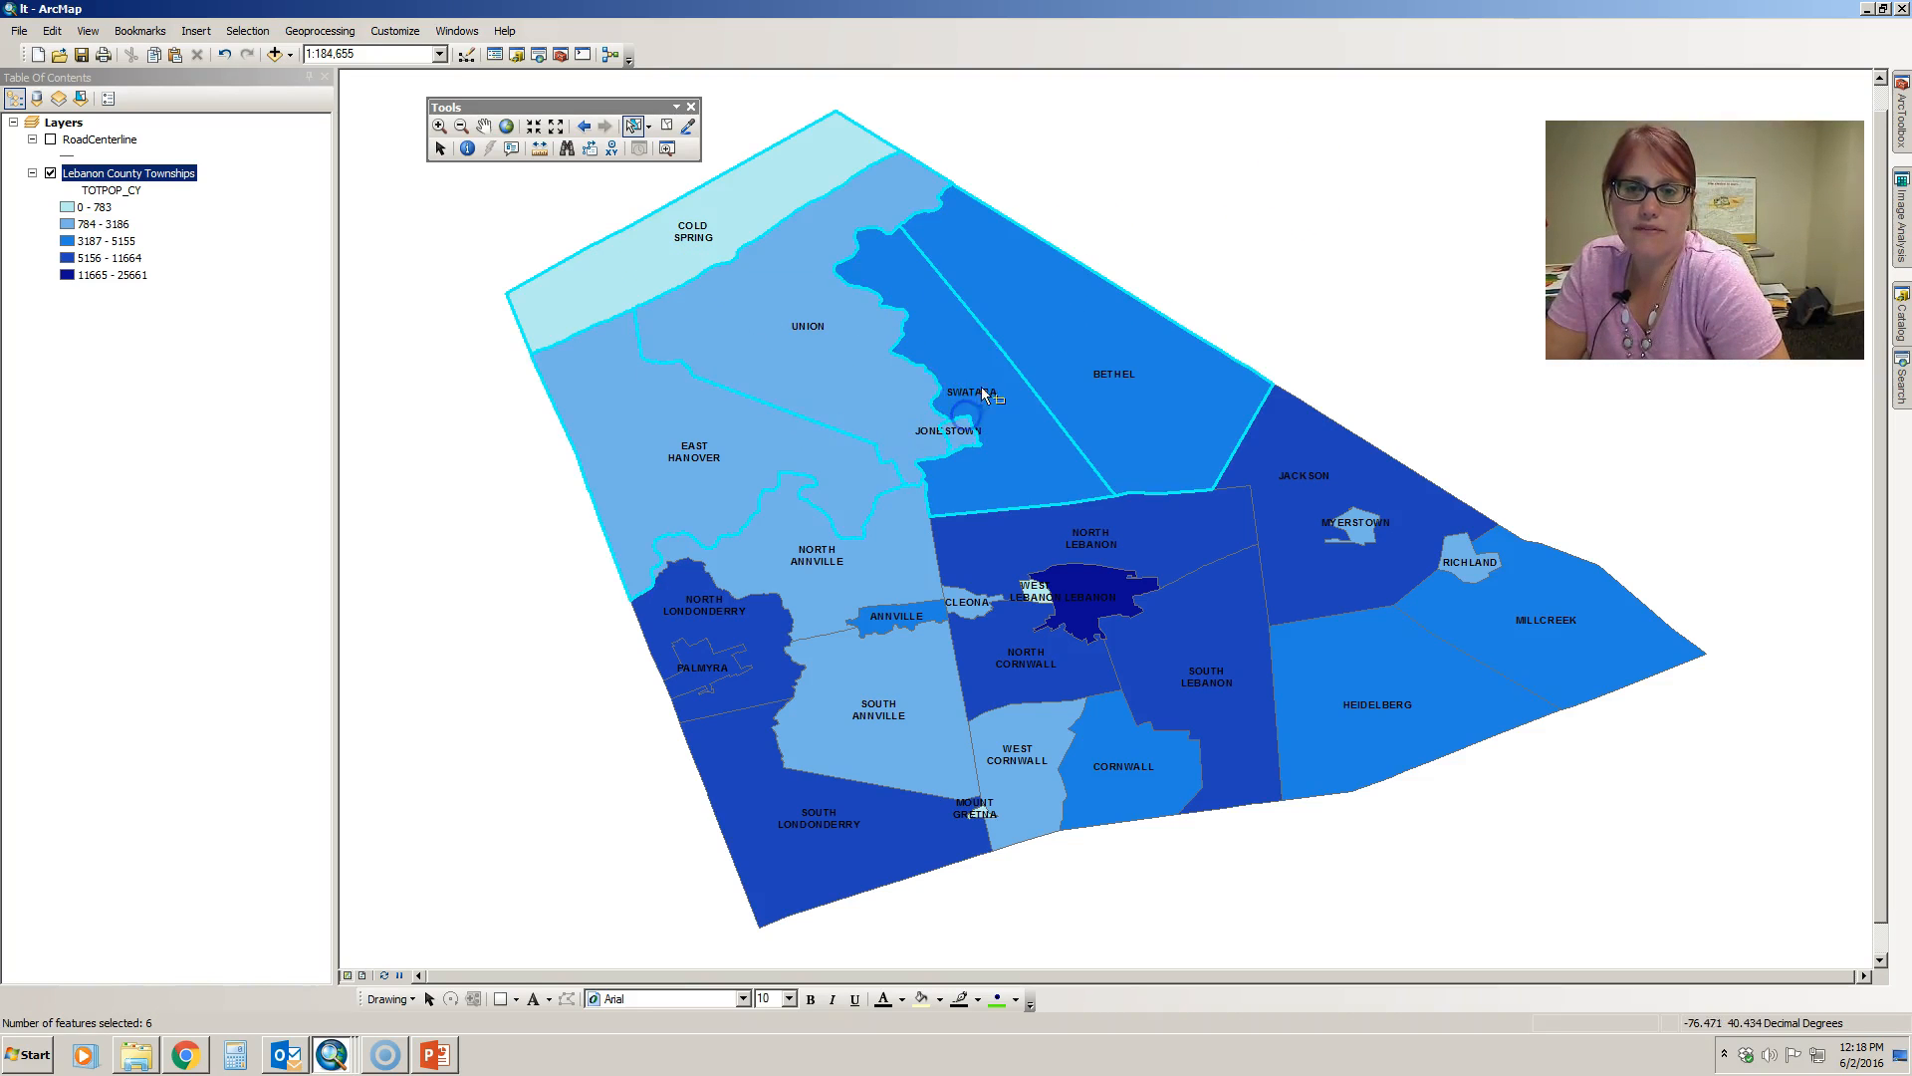
click(667, 128)
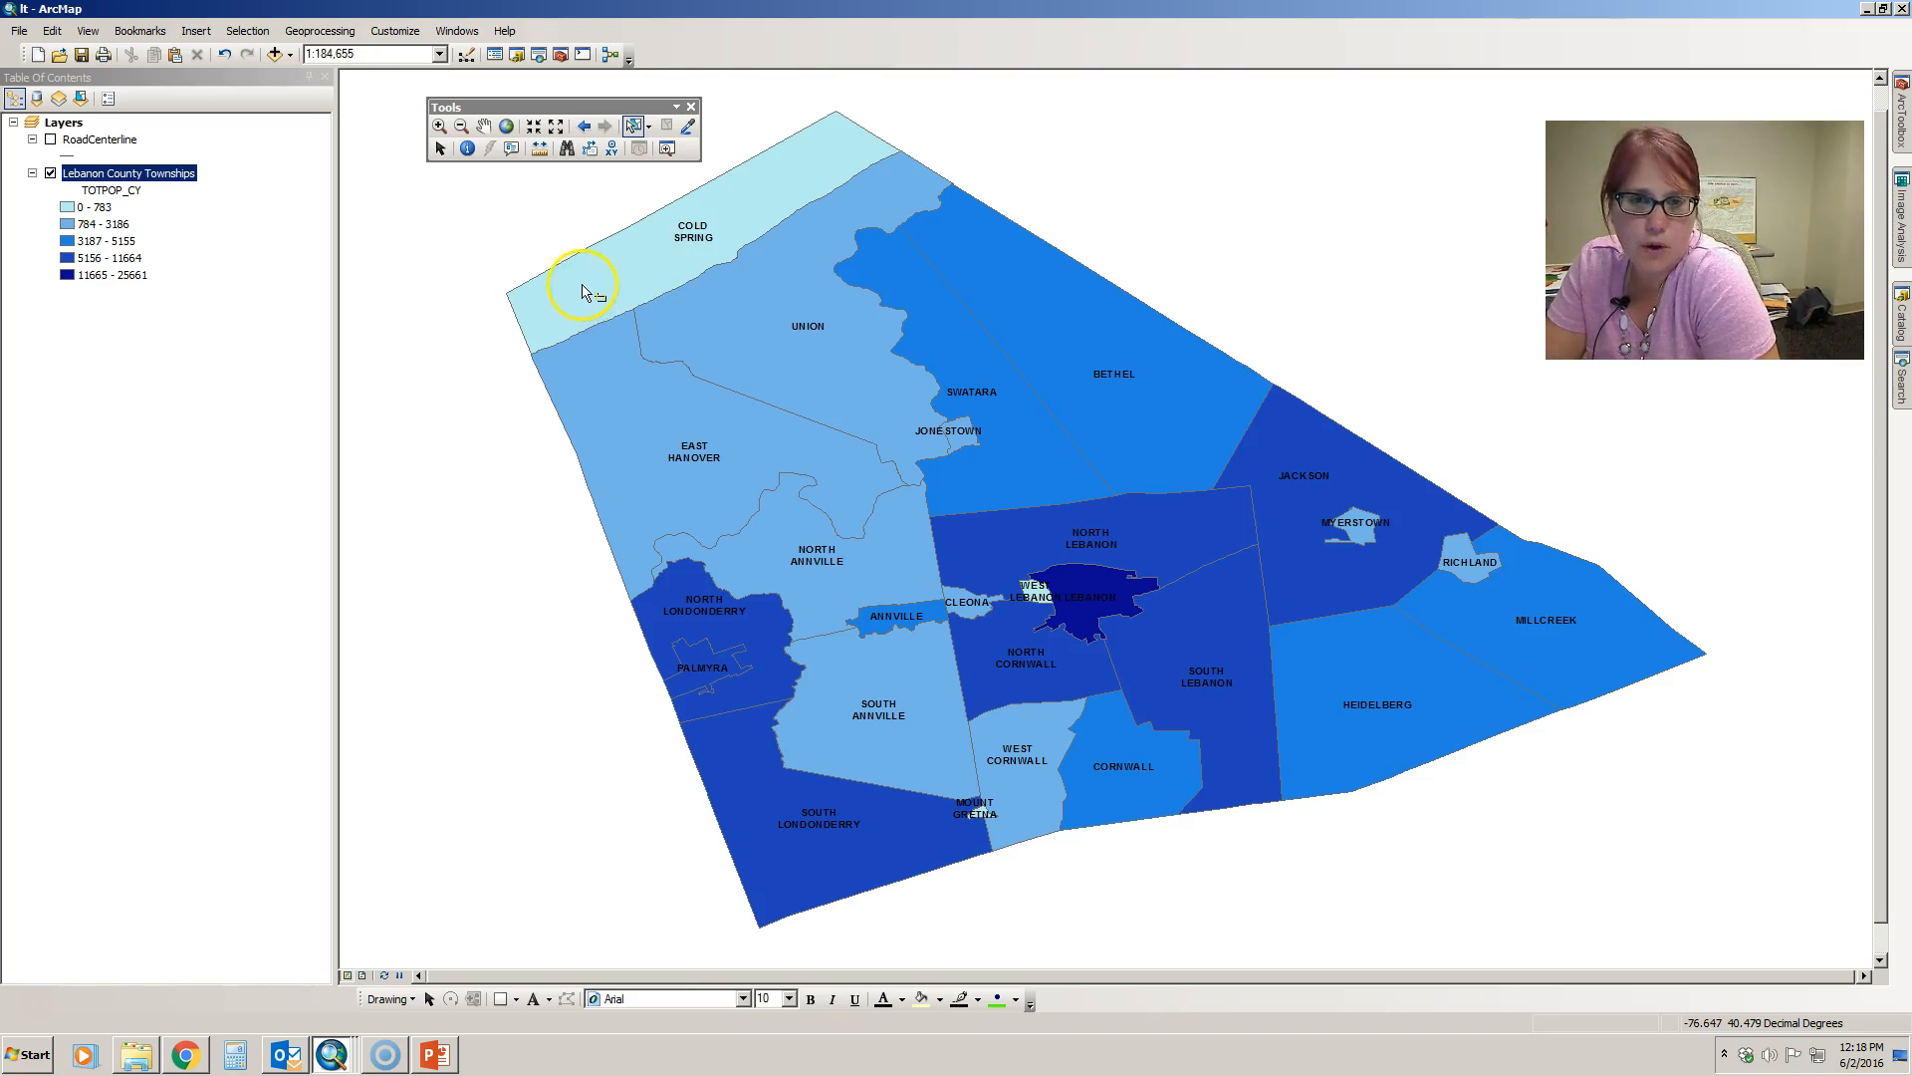
drag(592, 276, 1039, 342)
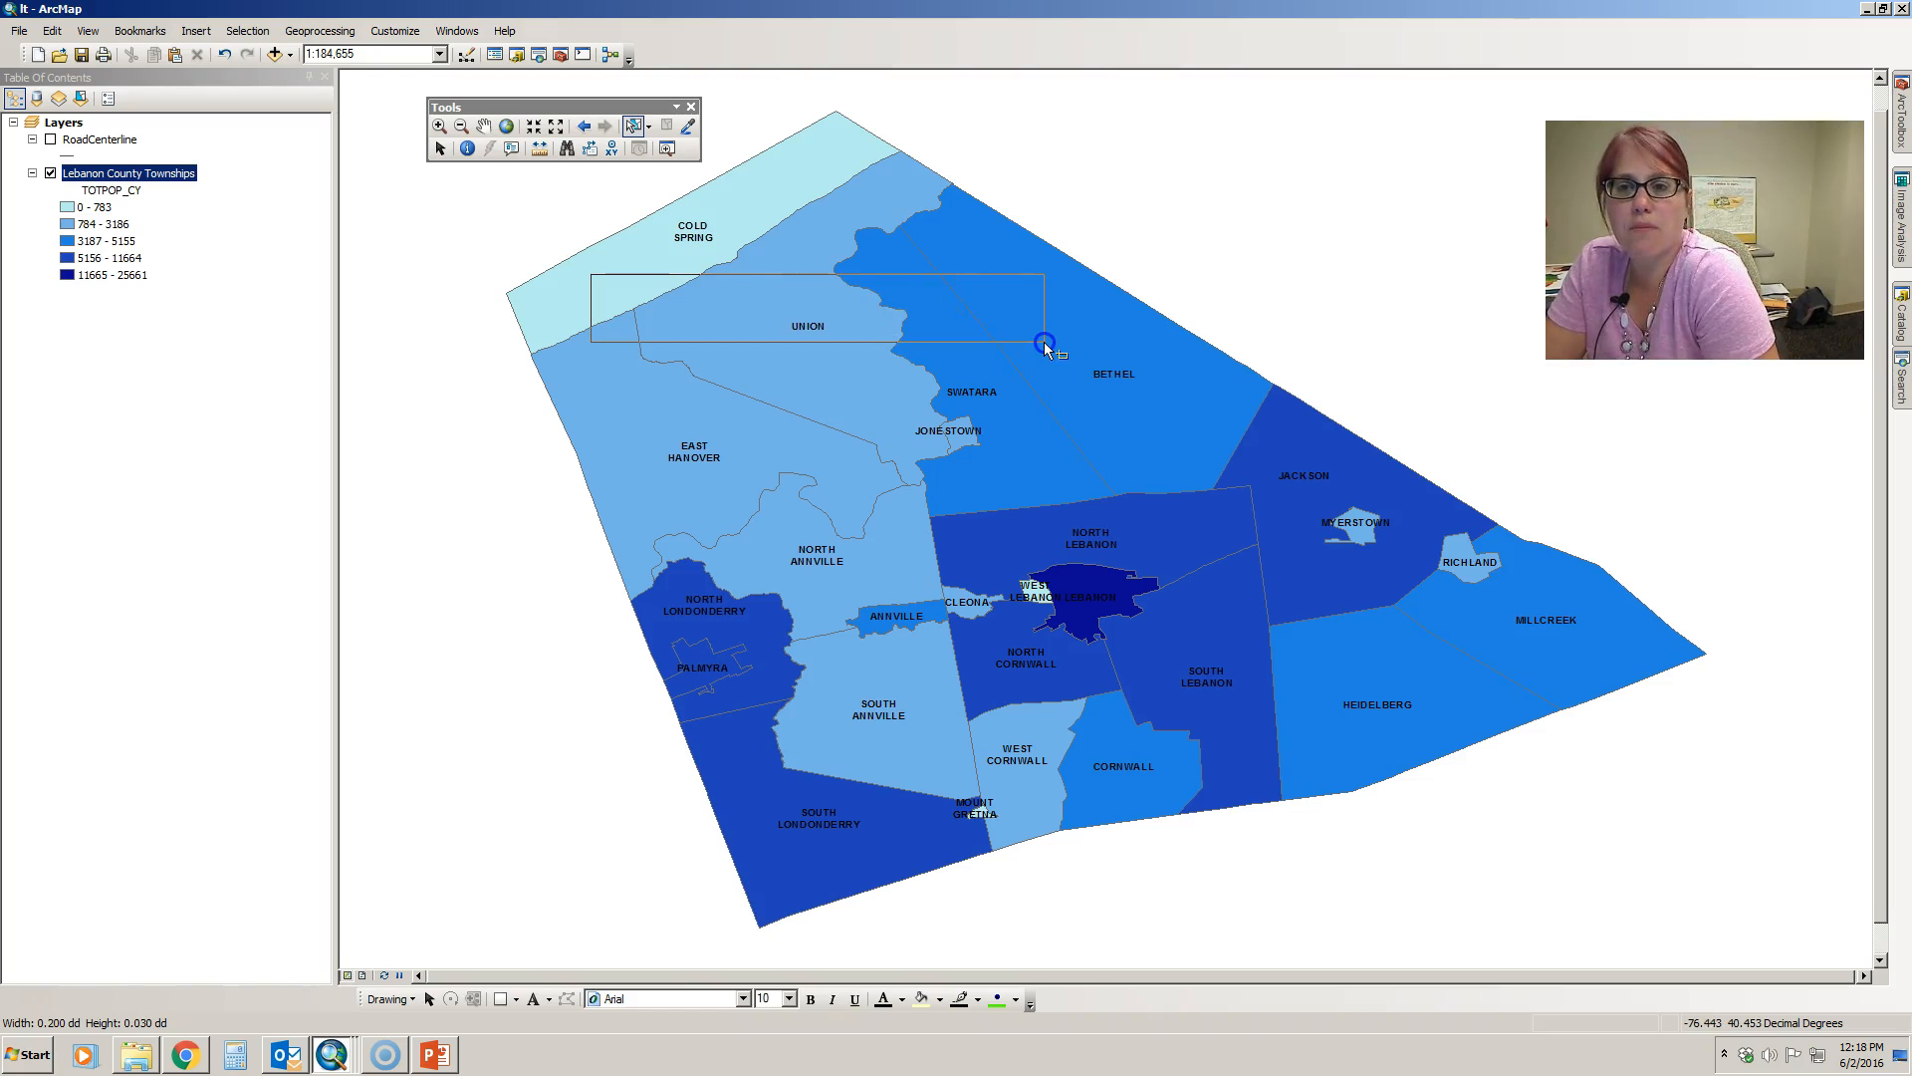
drag(1044, 343, 1044, 343)
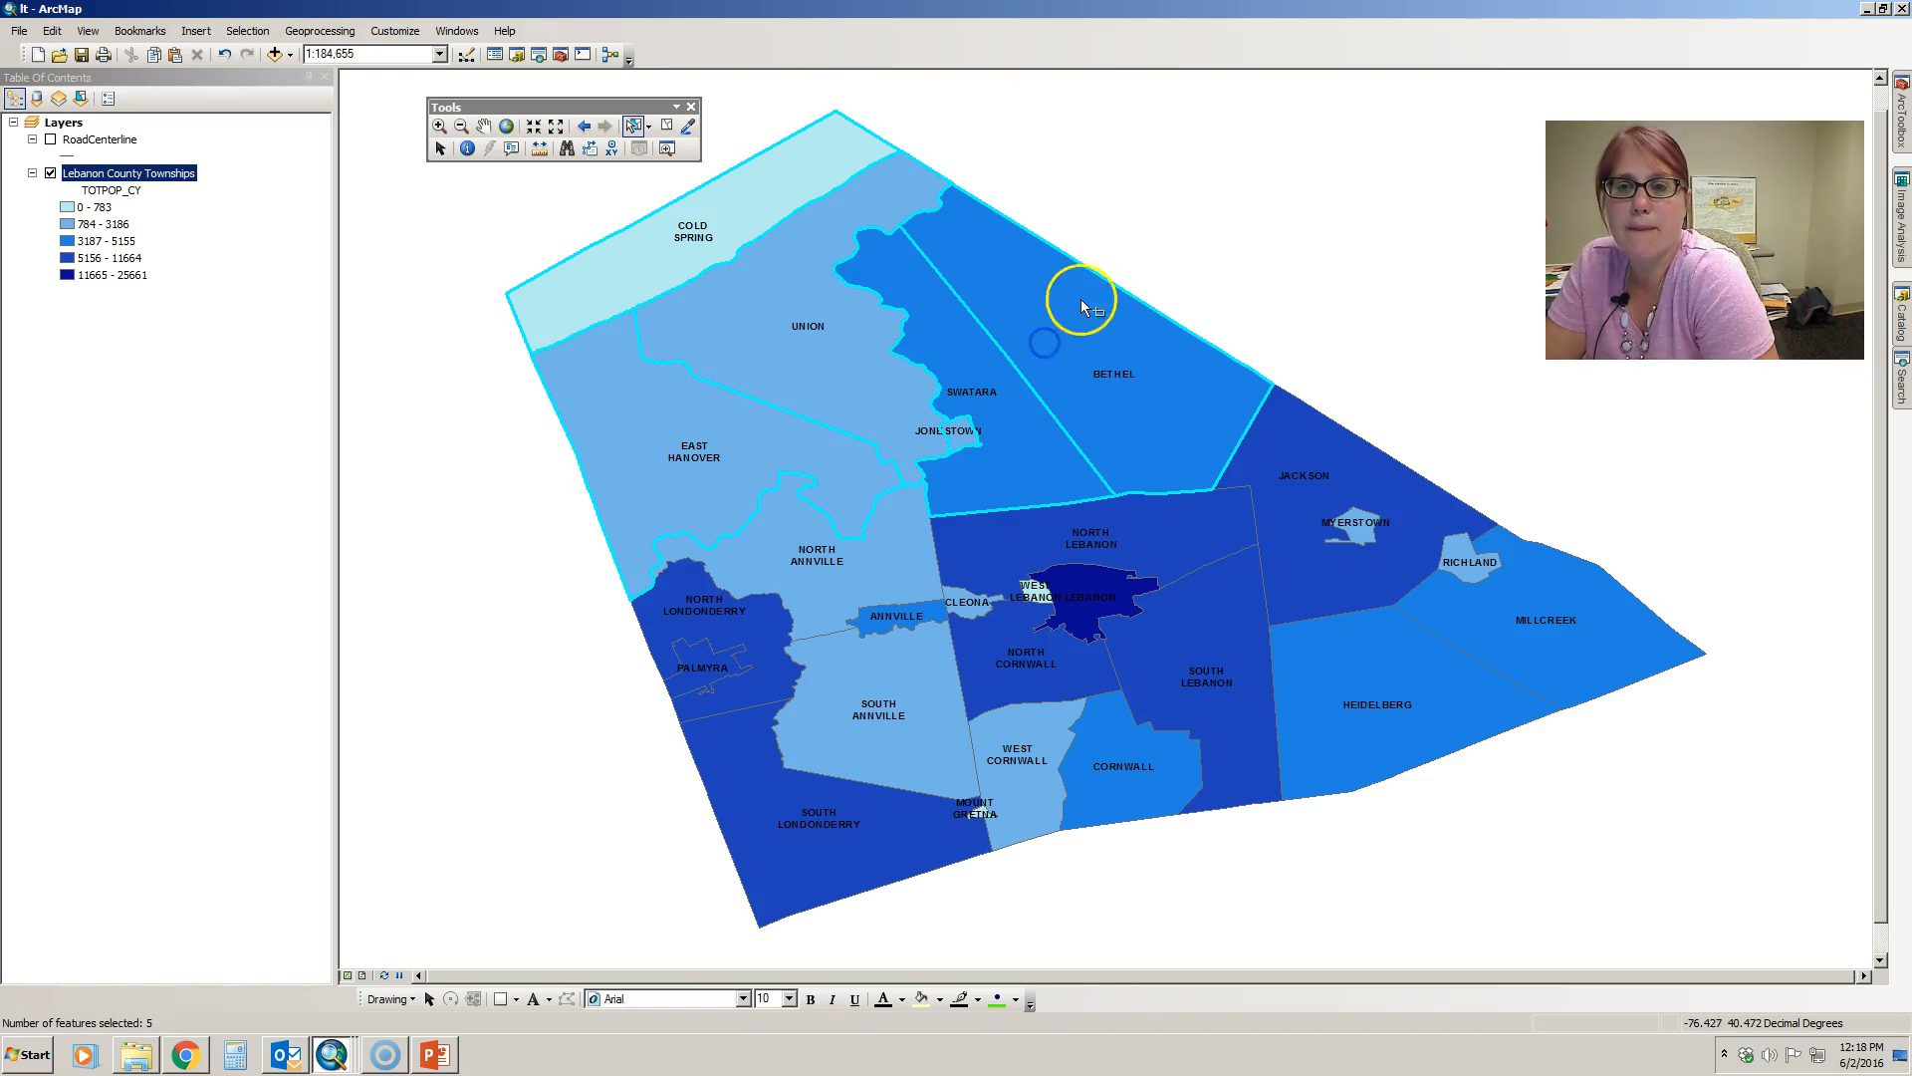
click(1211, 268)
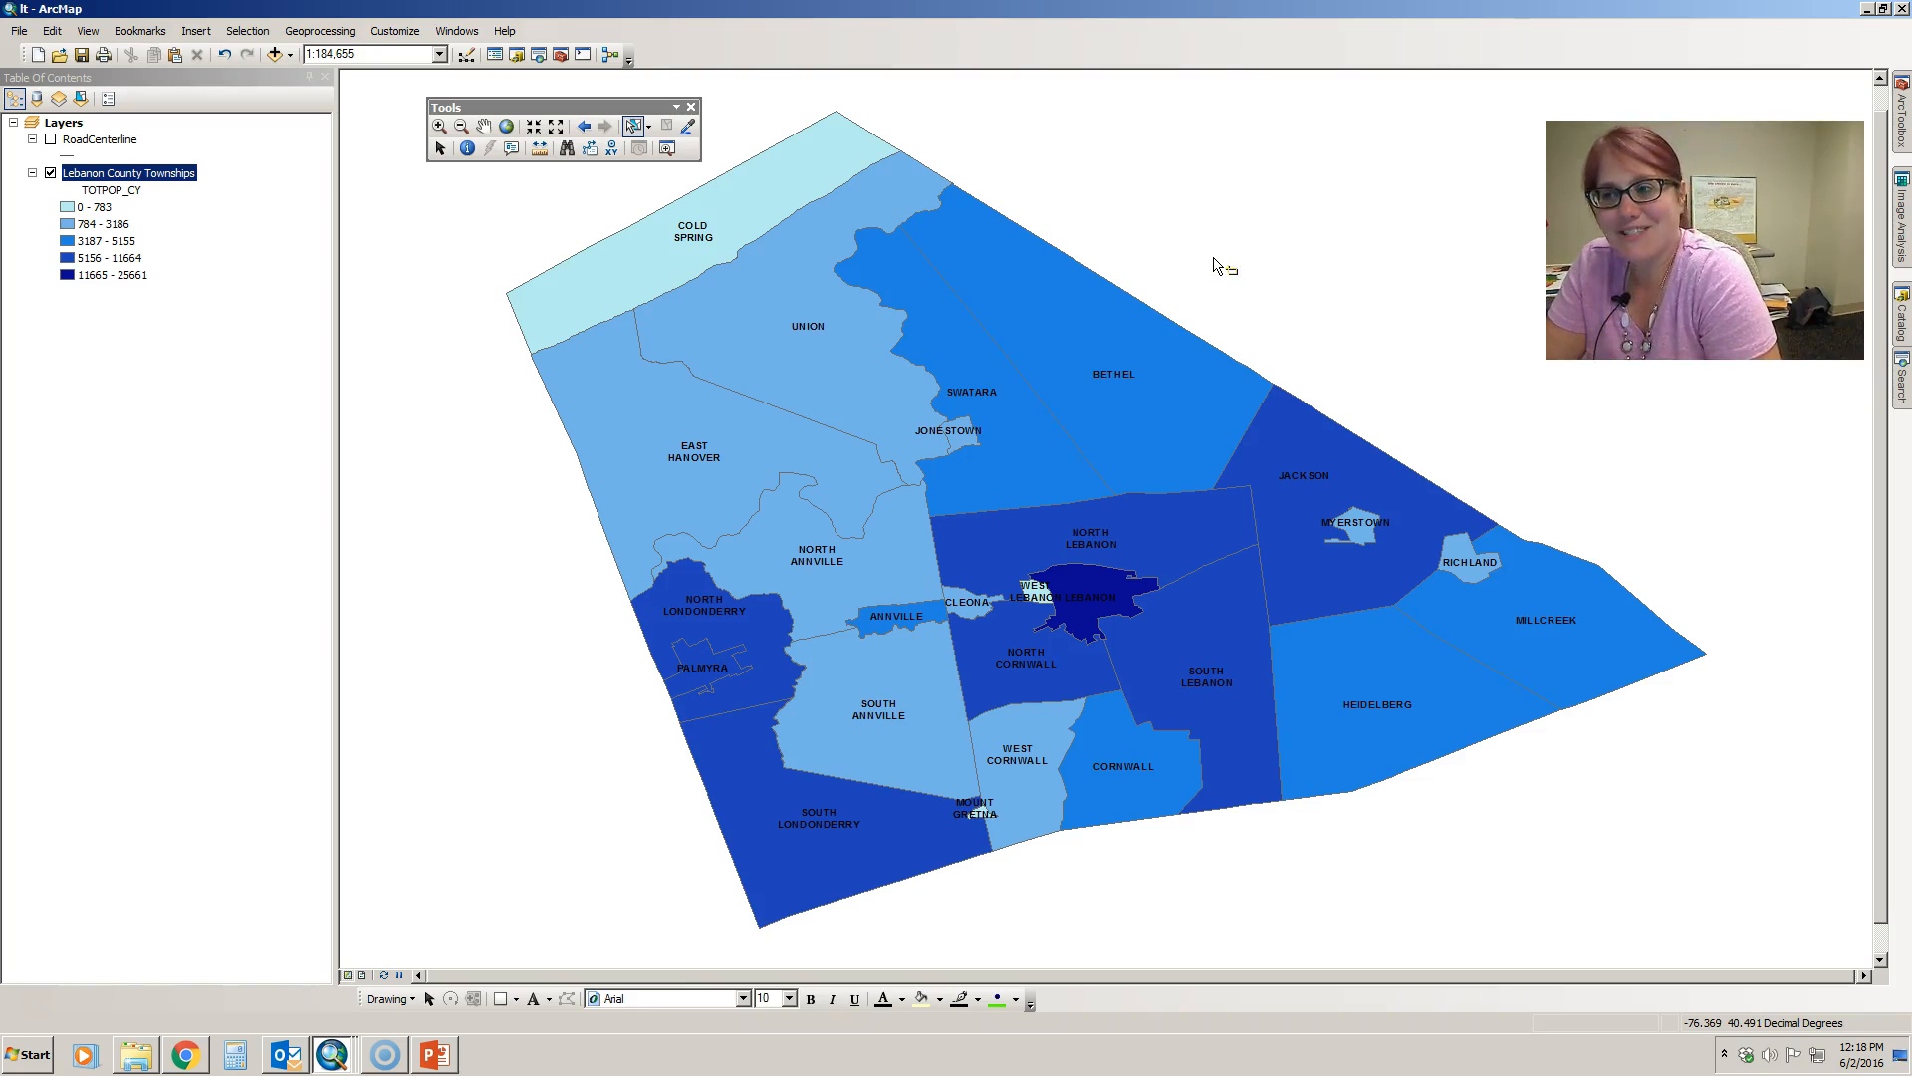
- Open the townships' attribute table with all records shown and select the Cold Spring and Union rows, keeping the northern map visible
right_click(157, 175)
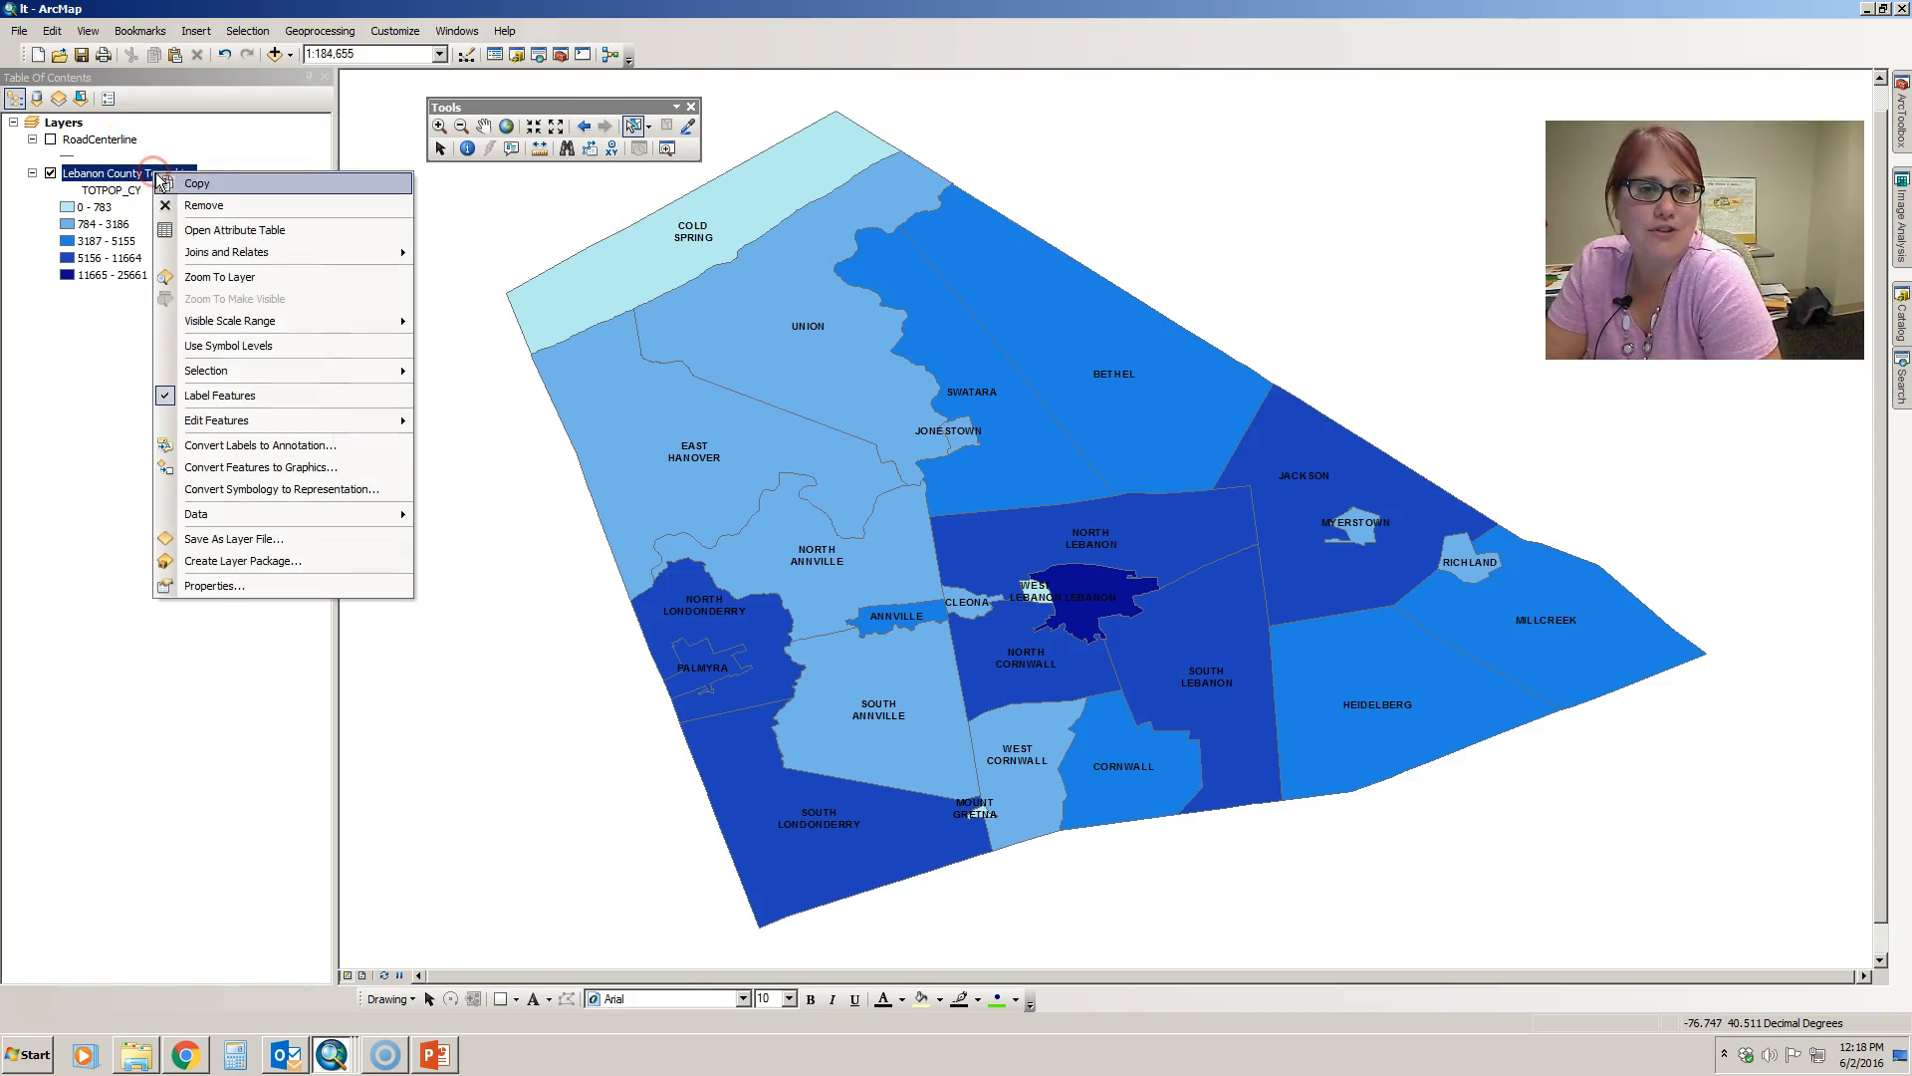
click(200, 230)
click(363, 896)
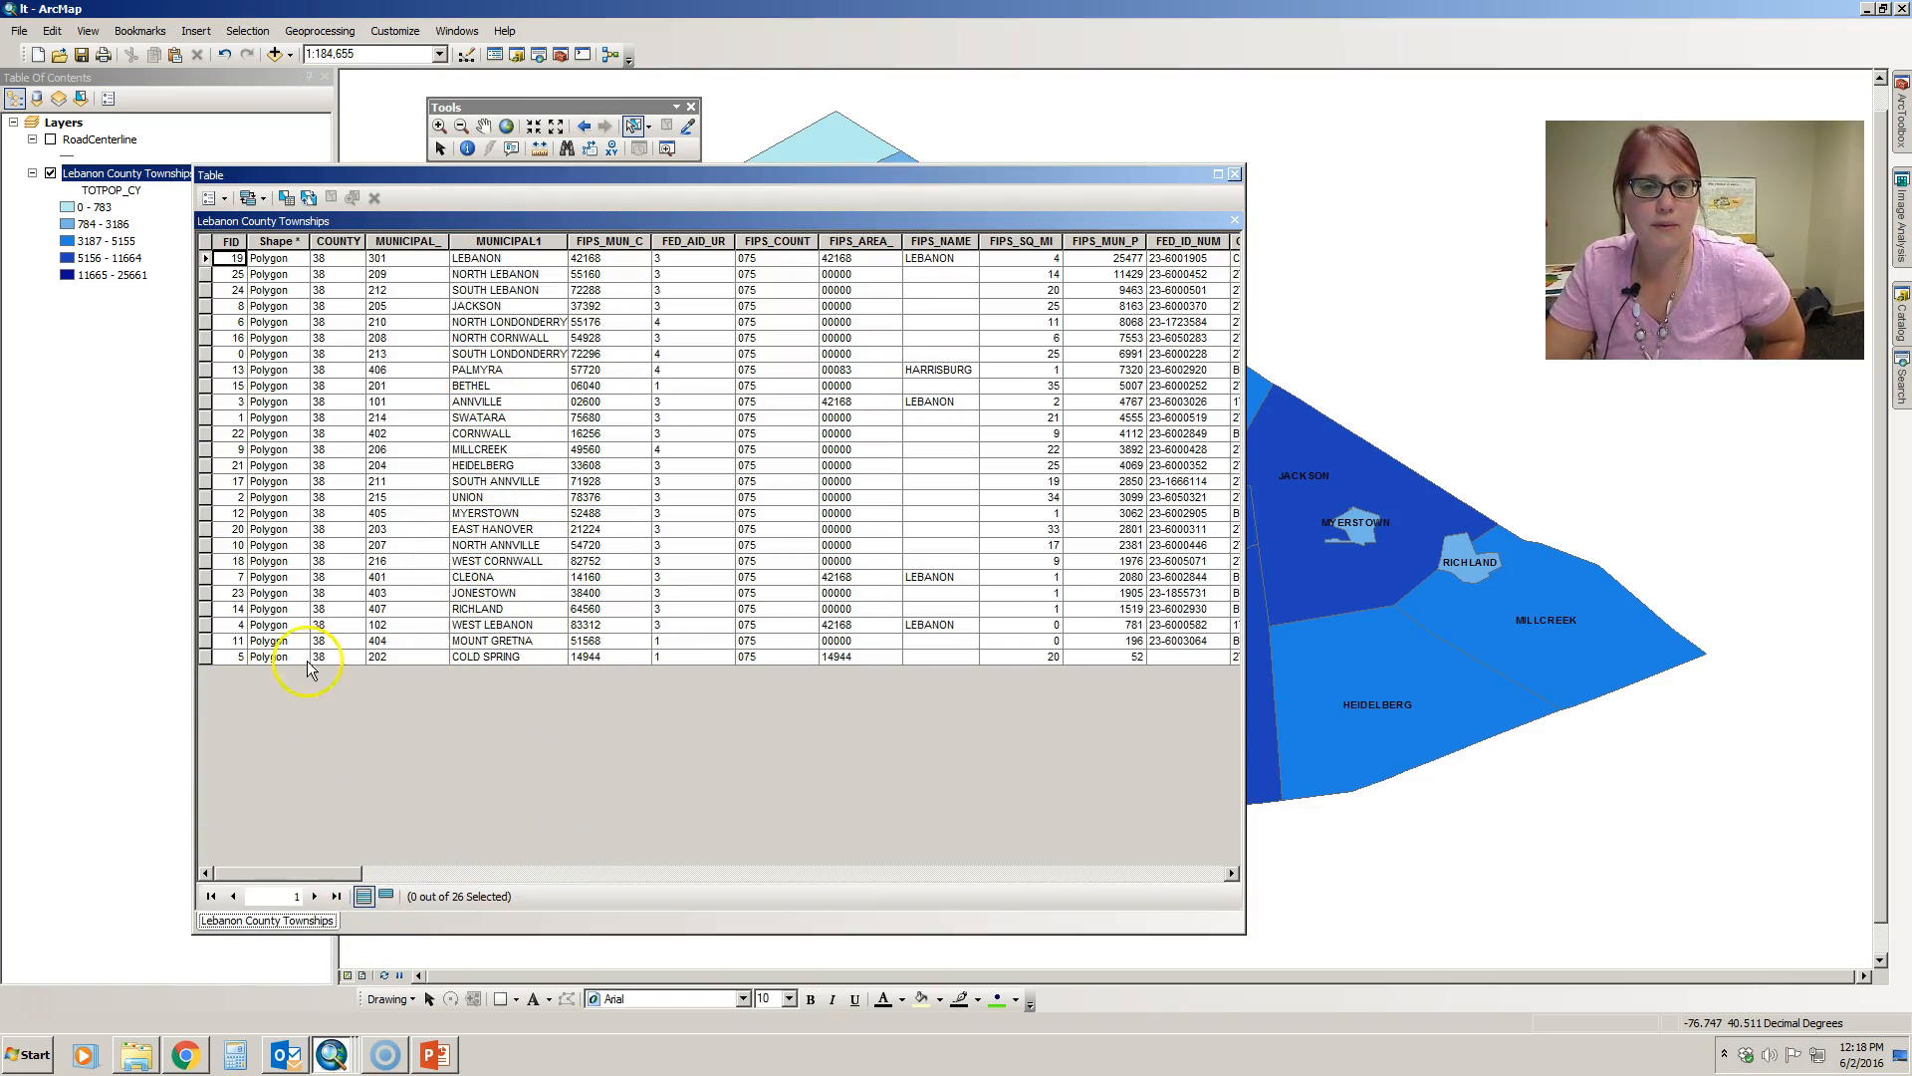
click(206, 658)
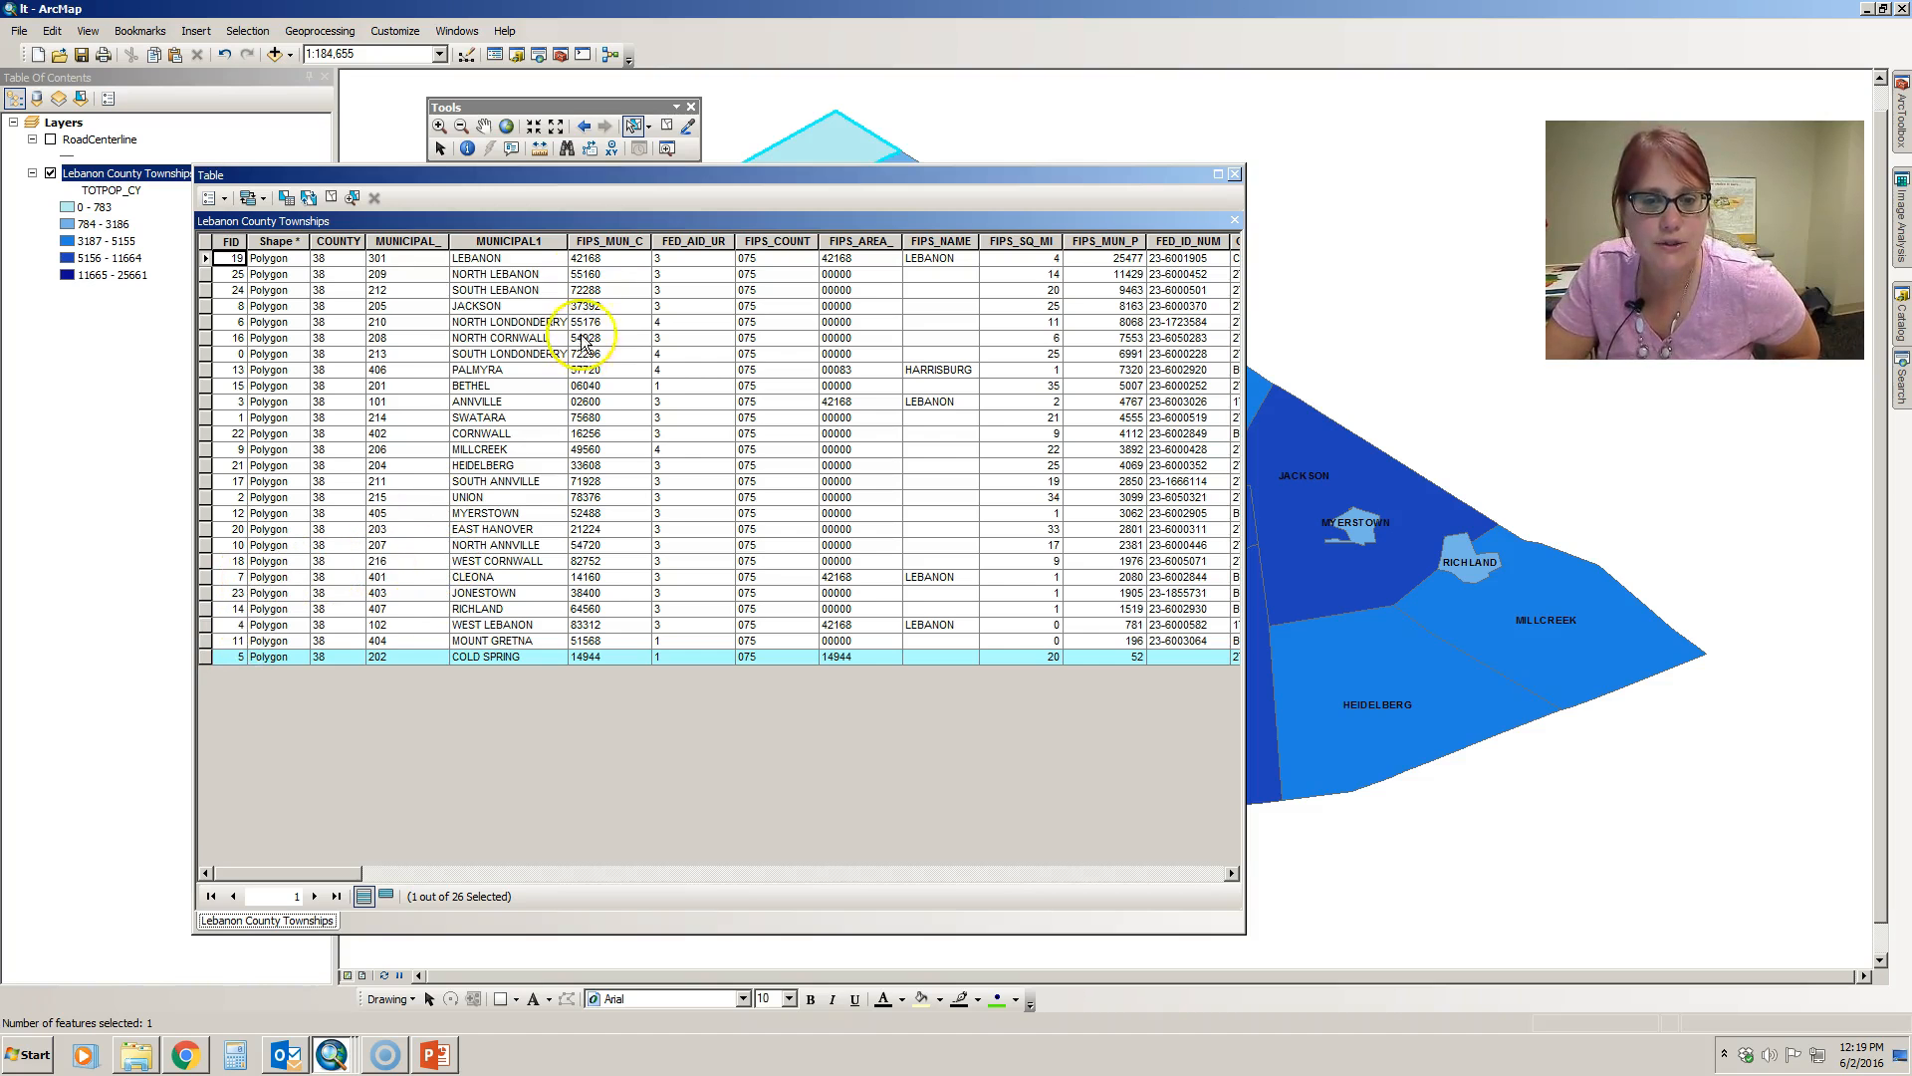
drag(630, 179, 943, 384)
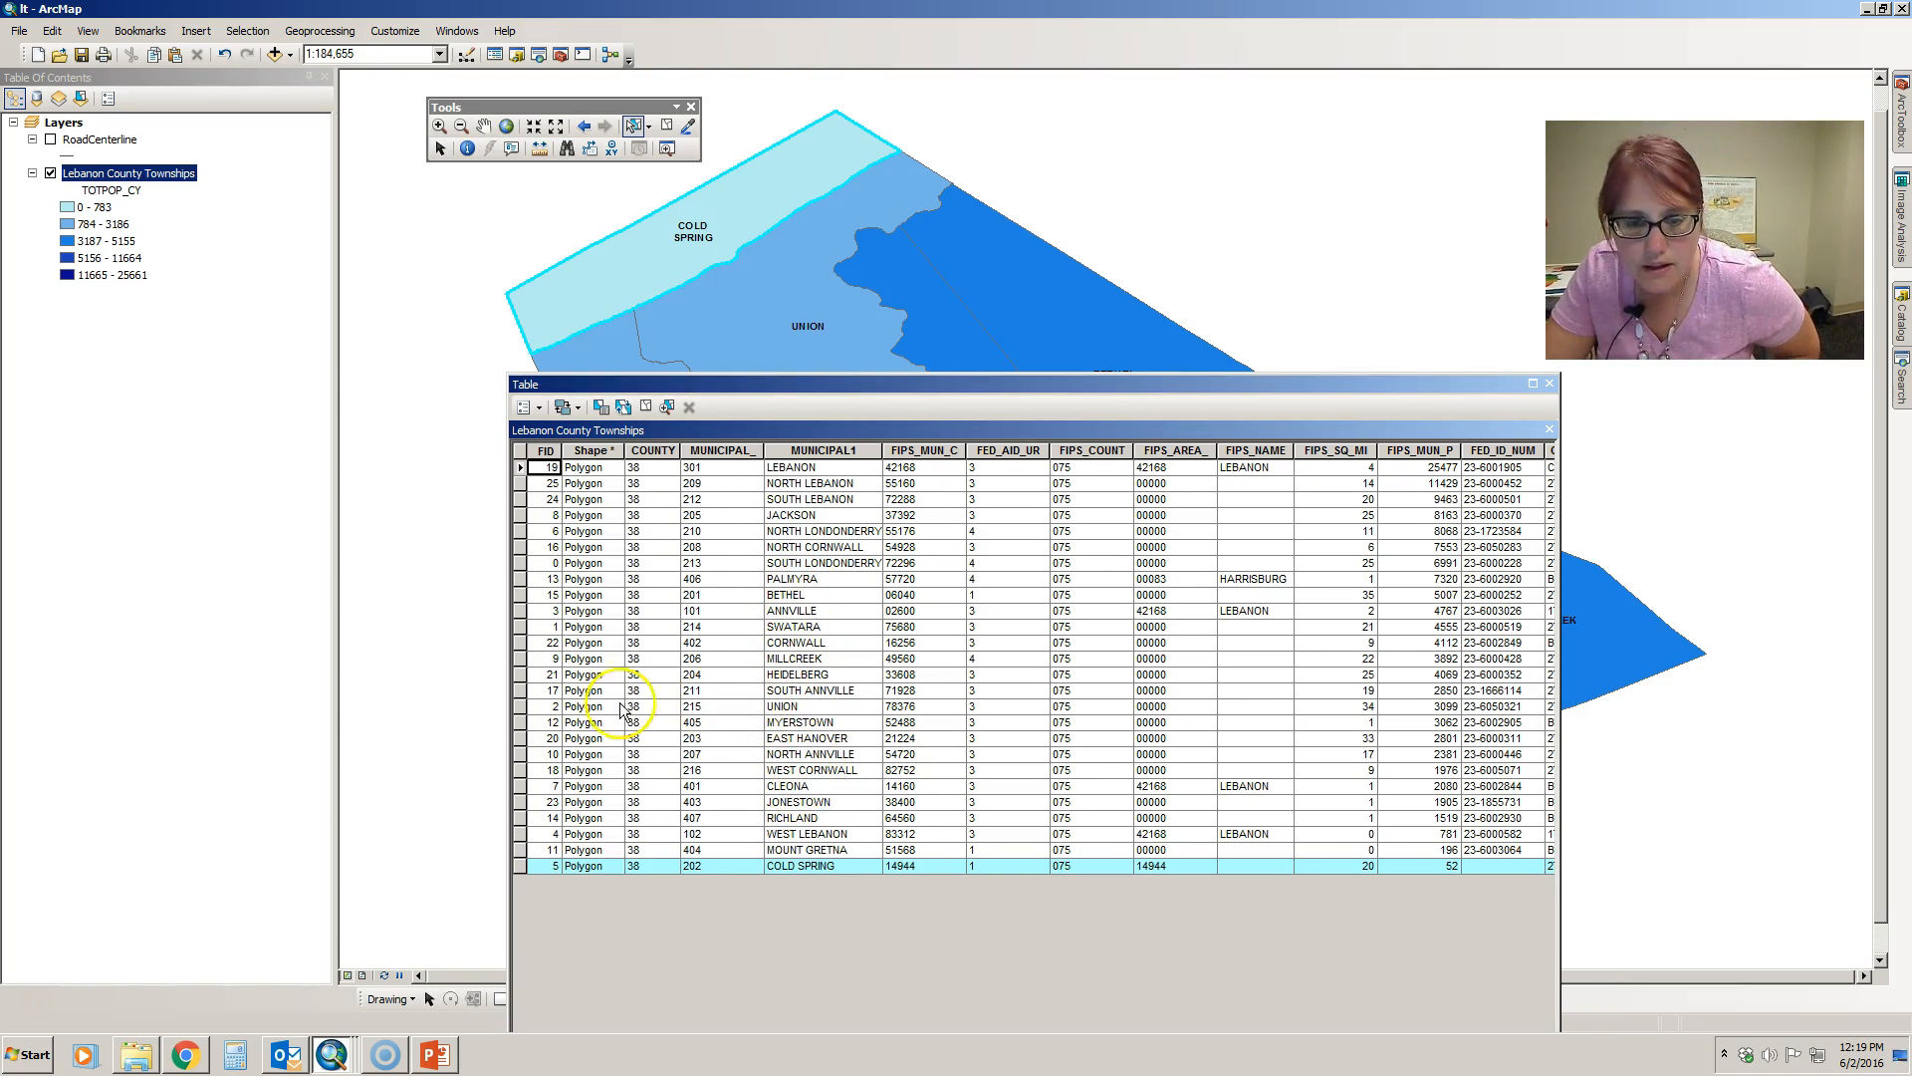
ctrl+click(519, 706)
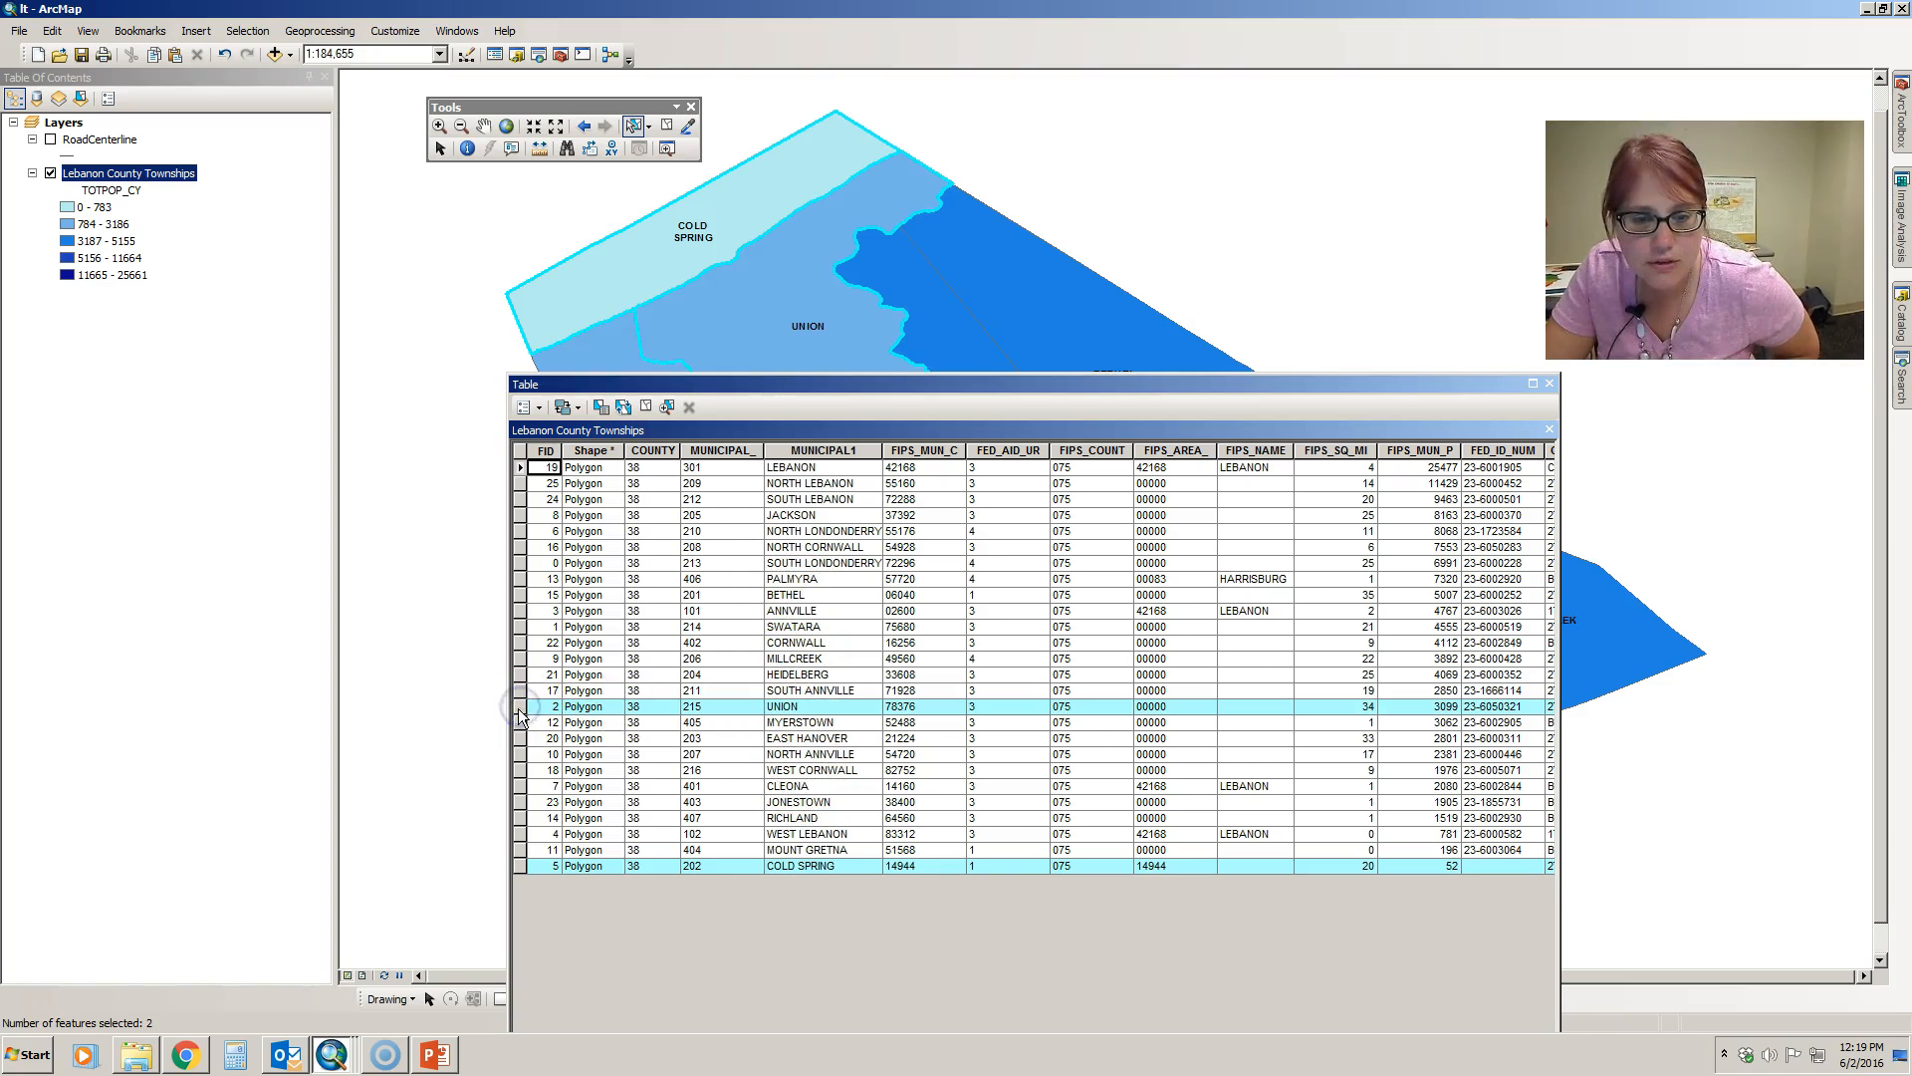
- Reposition the attribute table so the northern townships stay visible, and sort its records ascending by MUNICIPAL1
drag(811, 389, 794, 554)
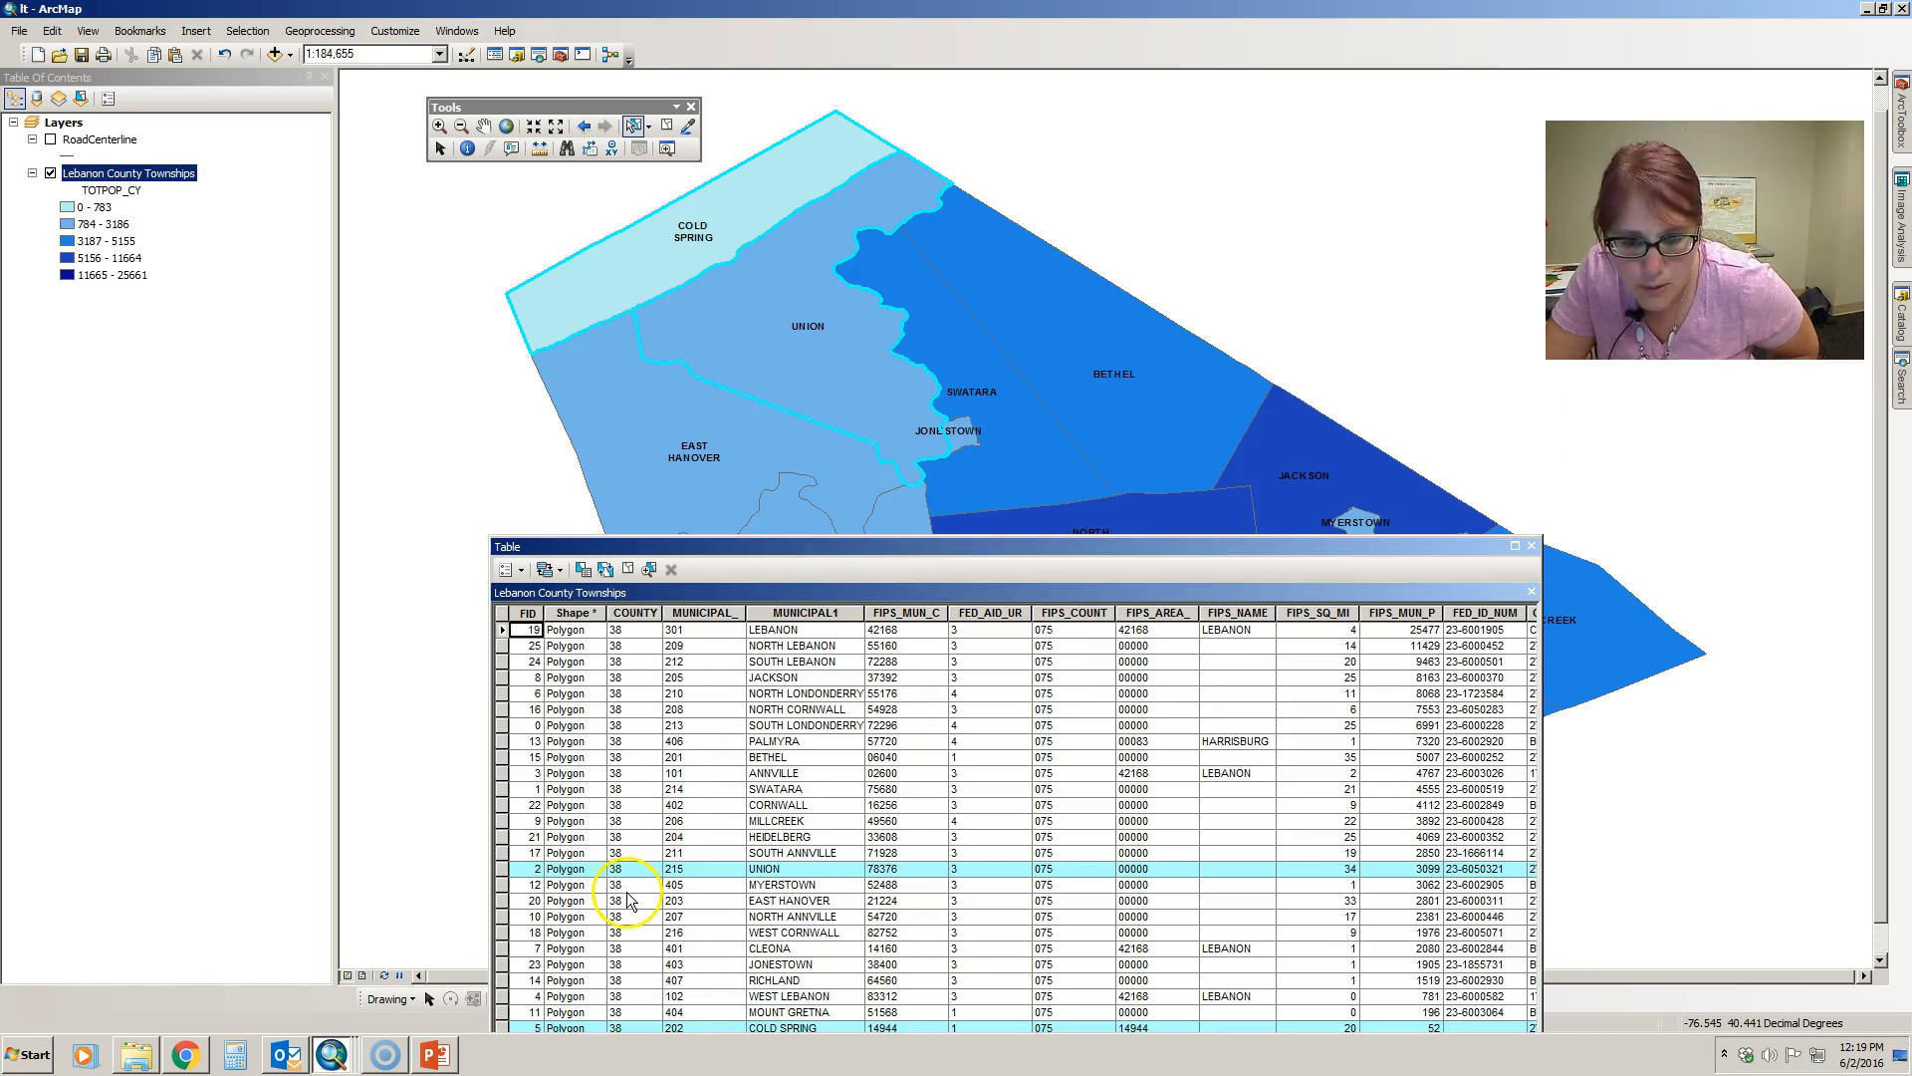
drag(834, 547, 871, 433)
click(848, 494)
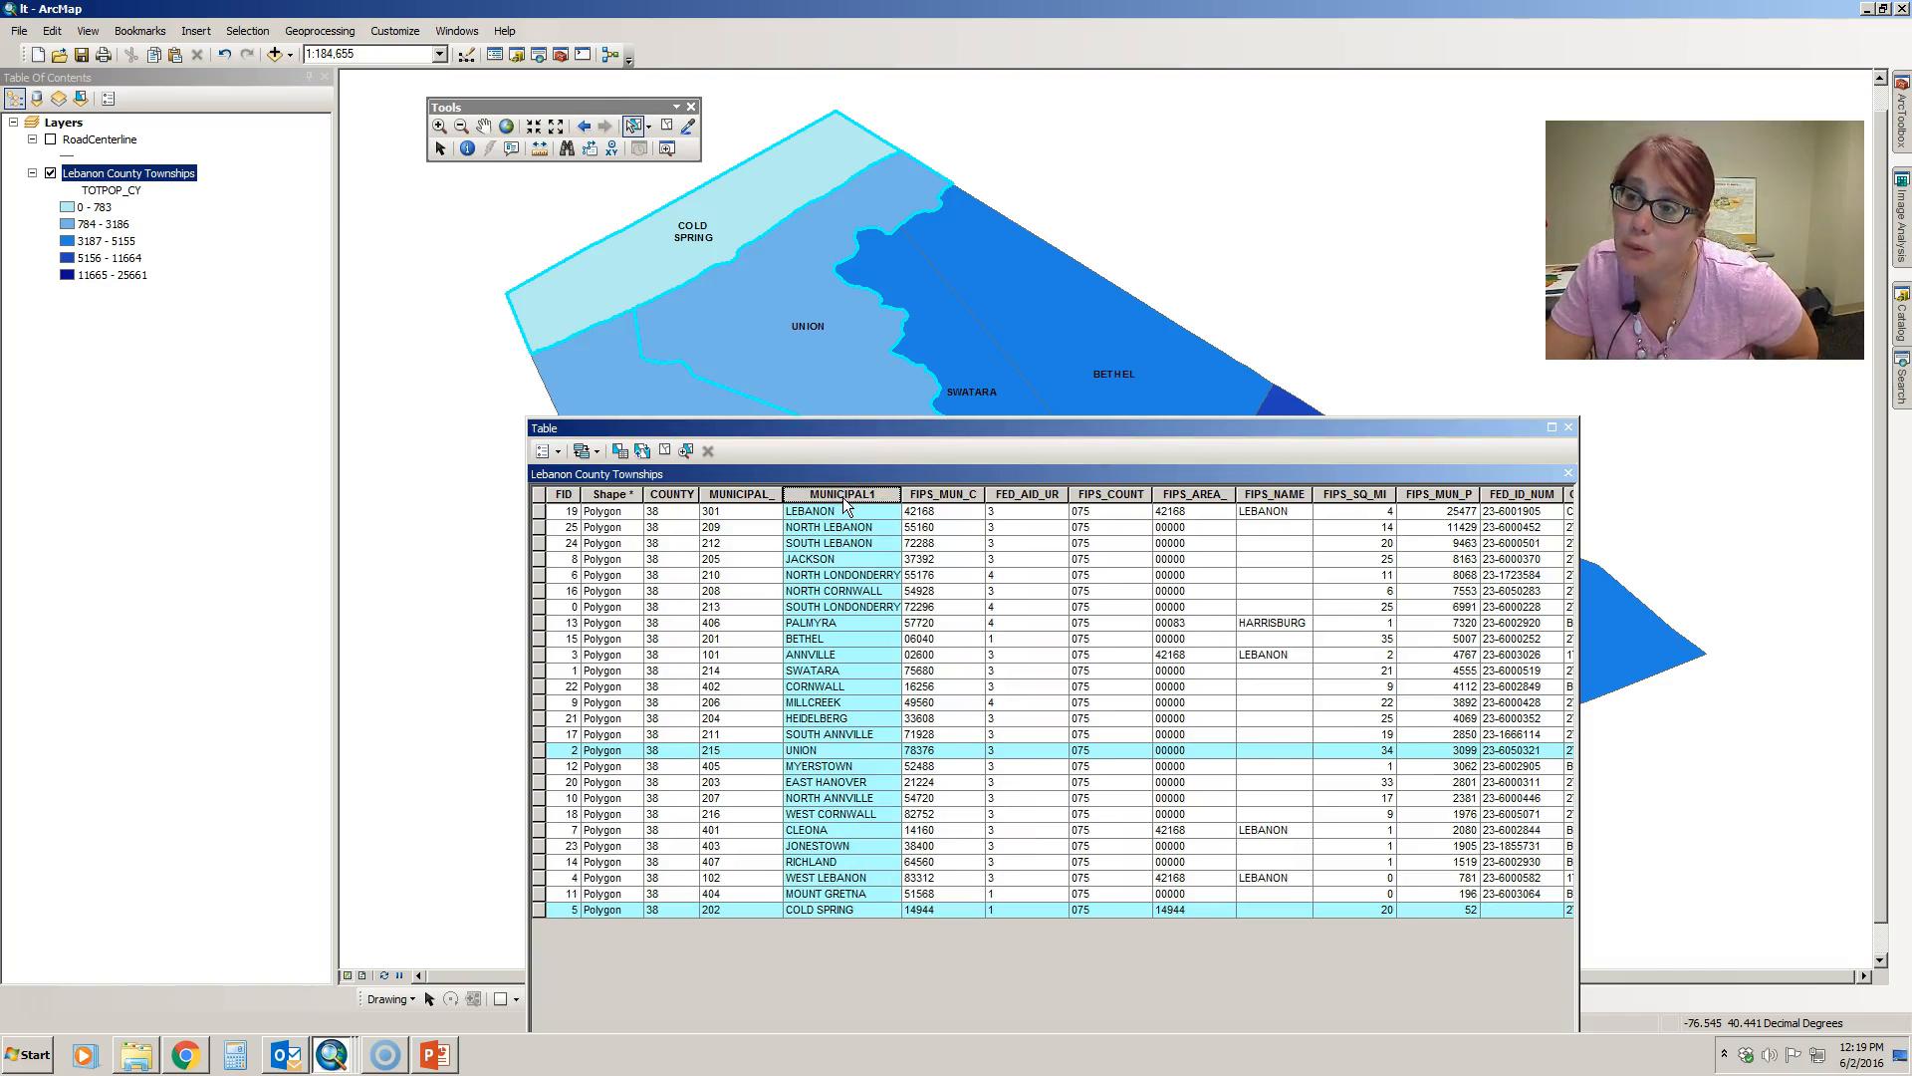
right_click(843, 500)
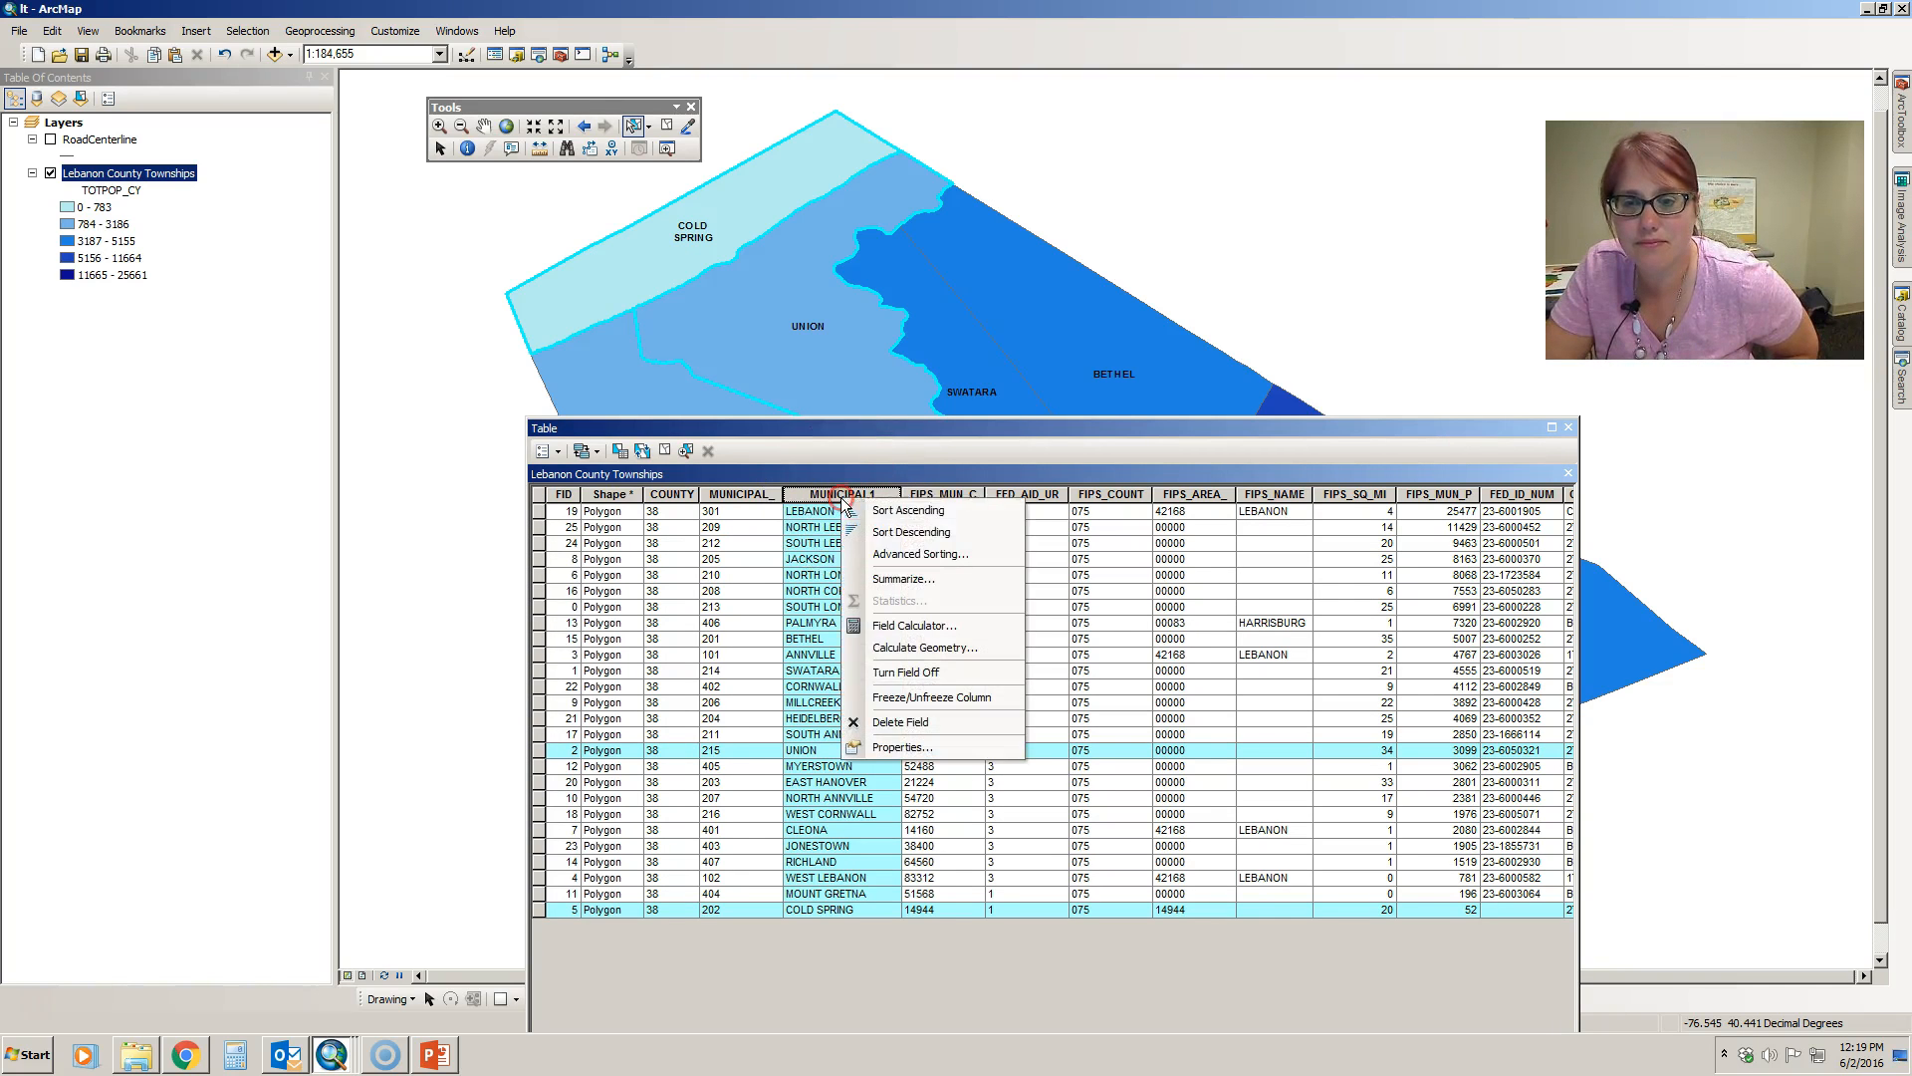
click(902, 510)
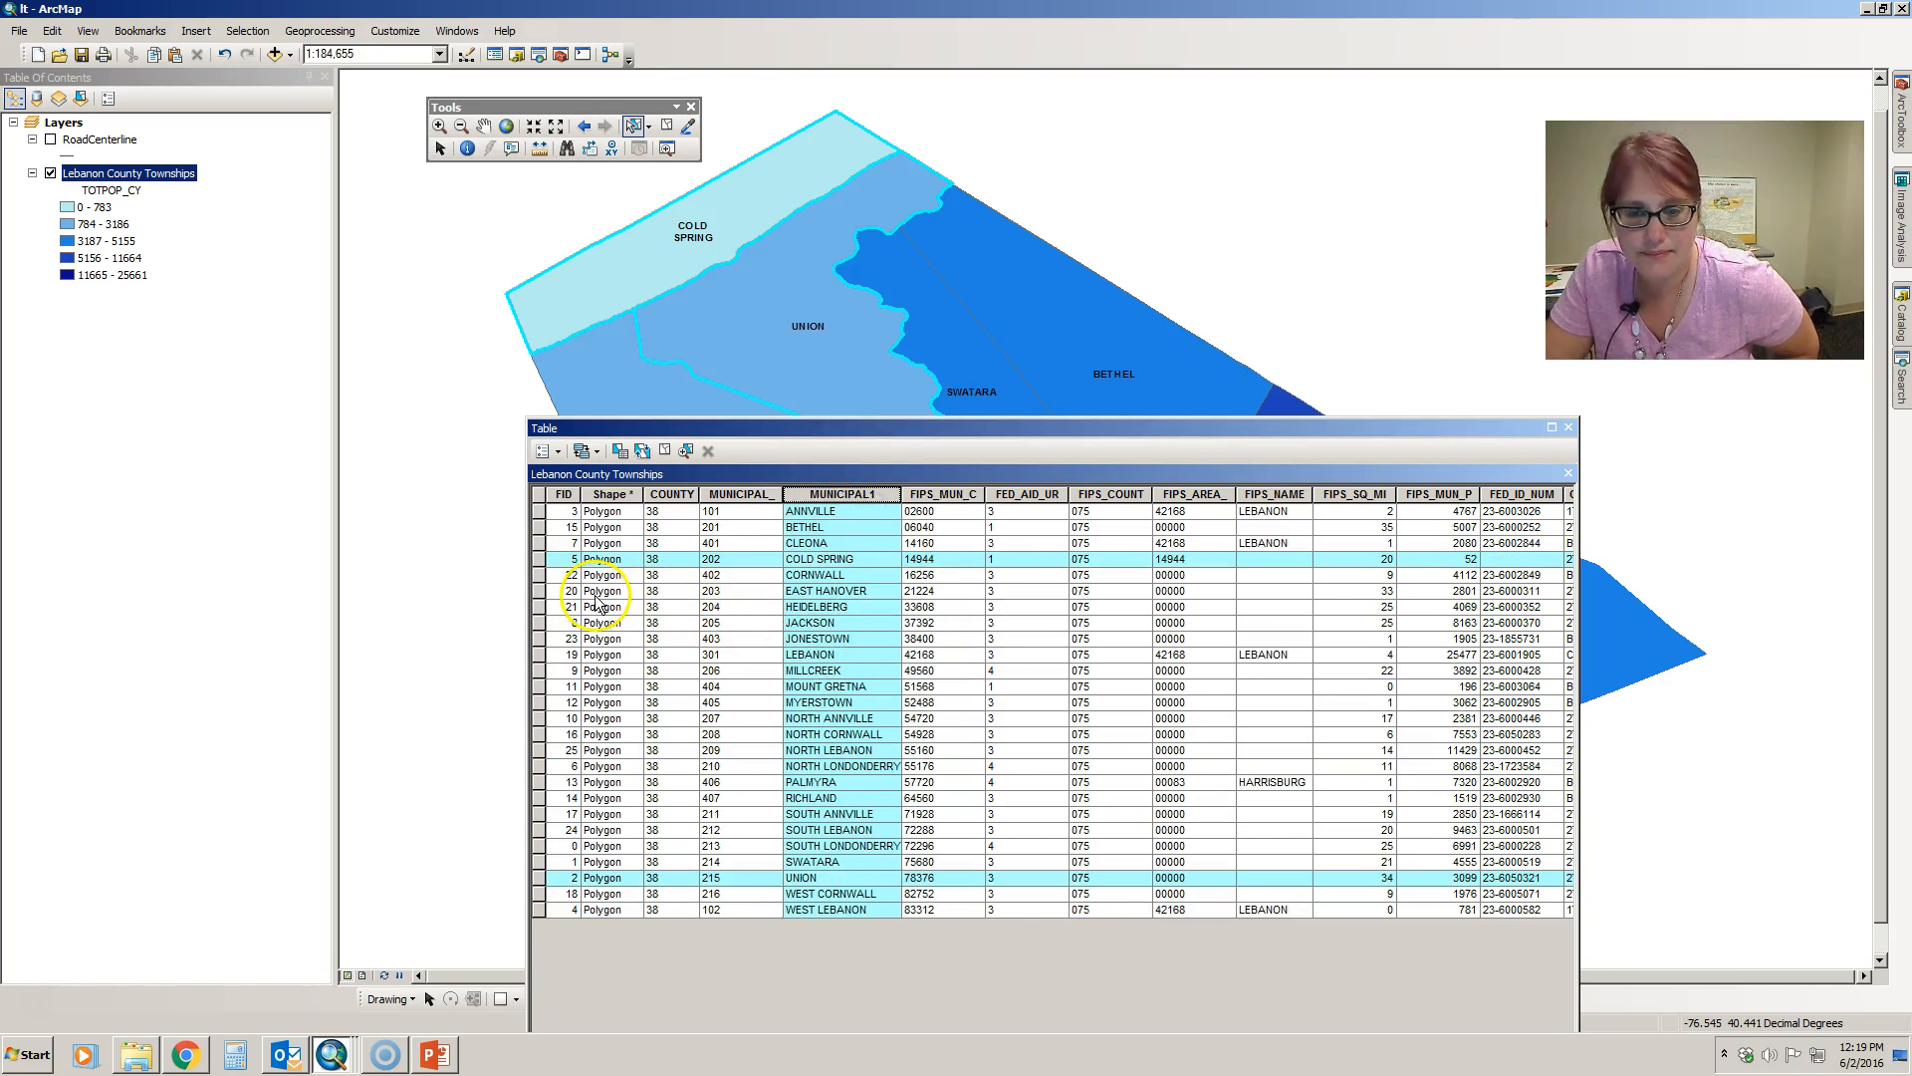
- Add the East Hanover, Bethel and Swatara rows to the selection in the townships' attribute table
ctrl+click(541, 591)
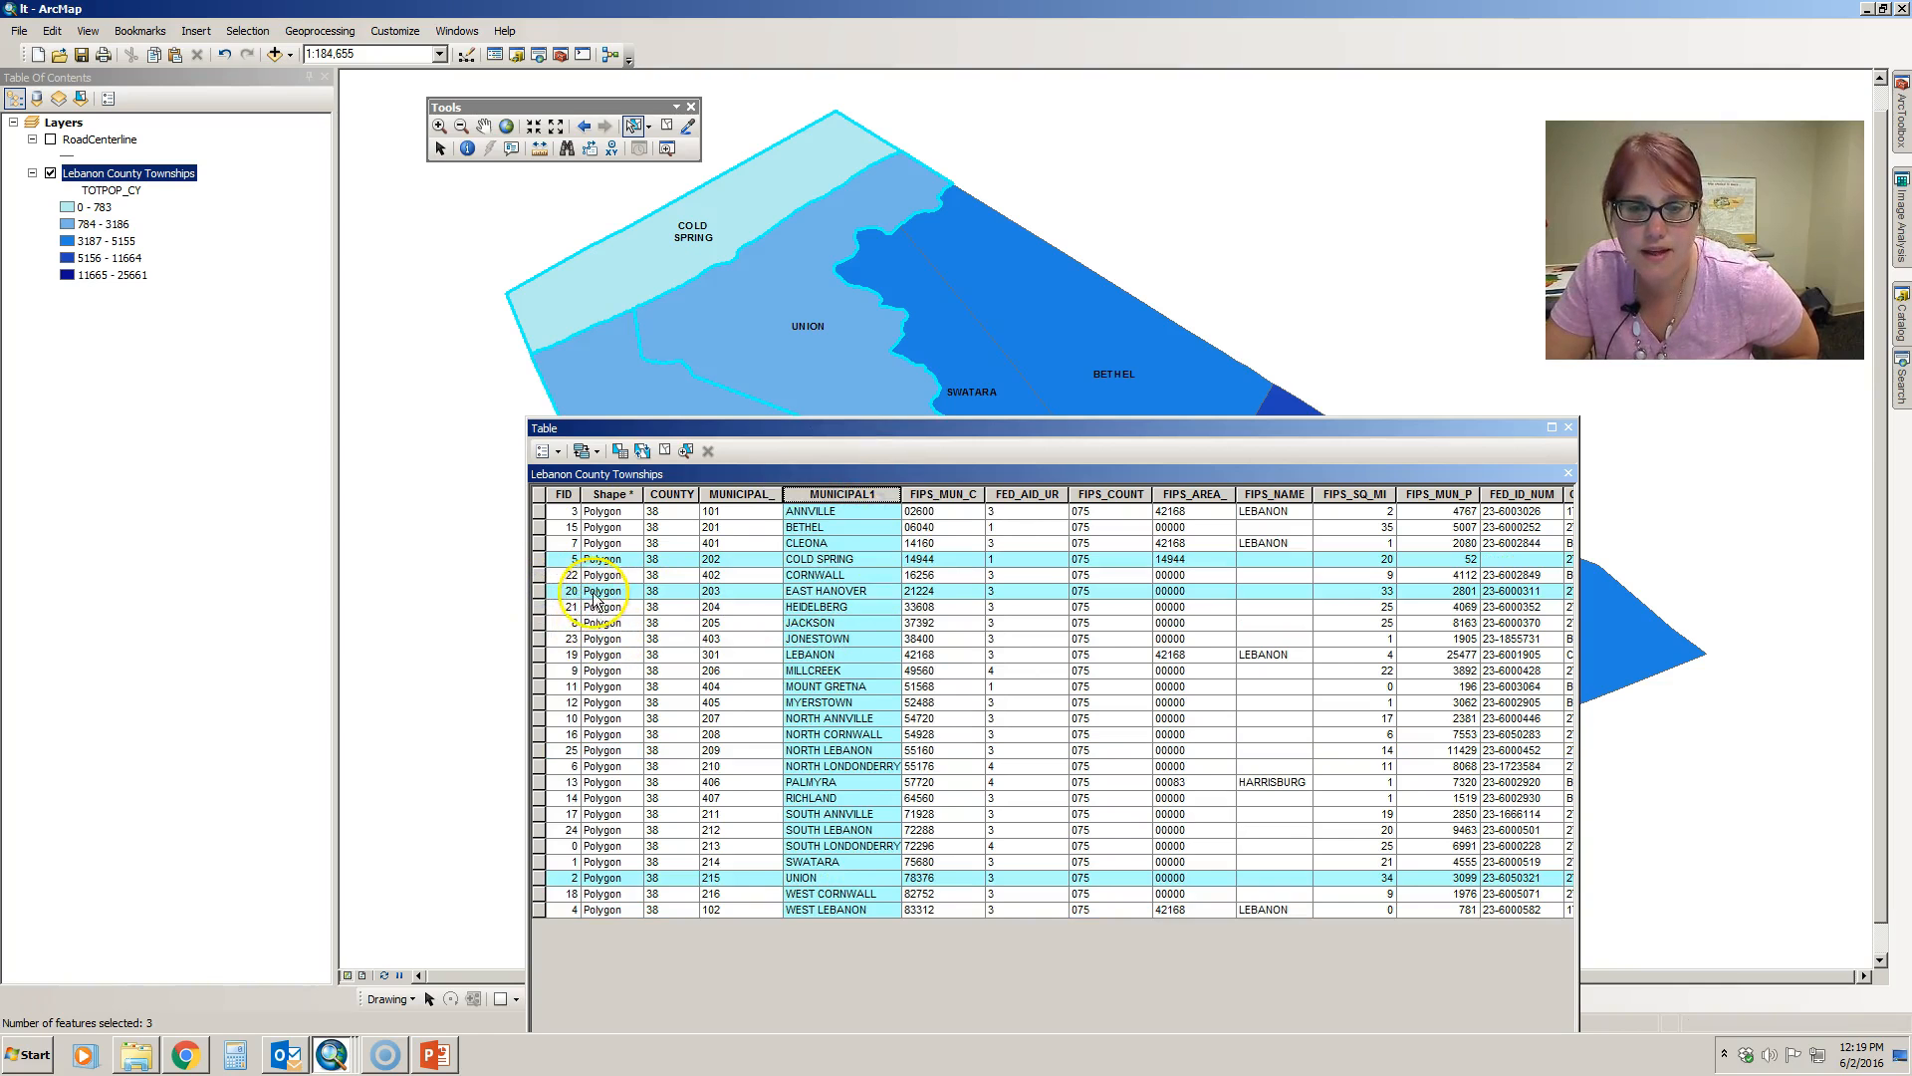
ctrl+click(541, 527)
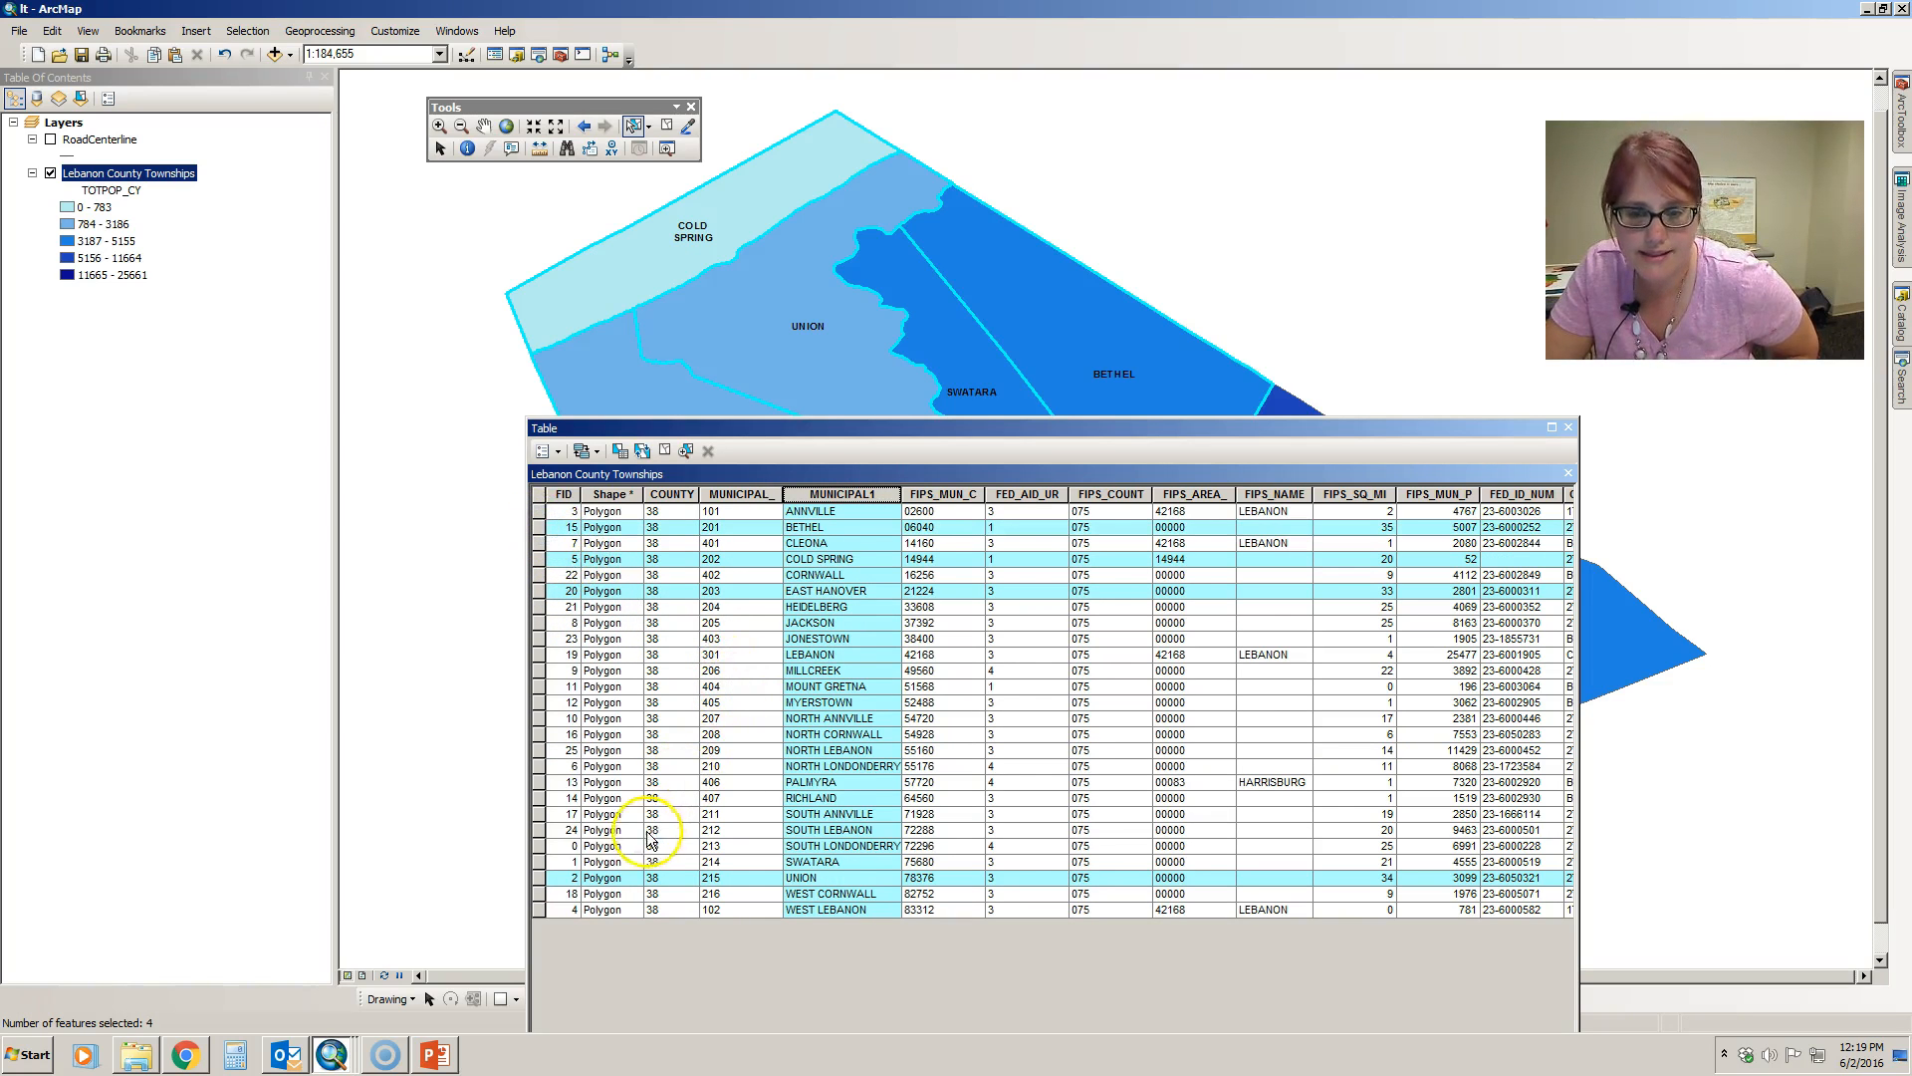
ctrl+click(540, 861)
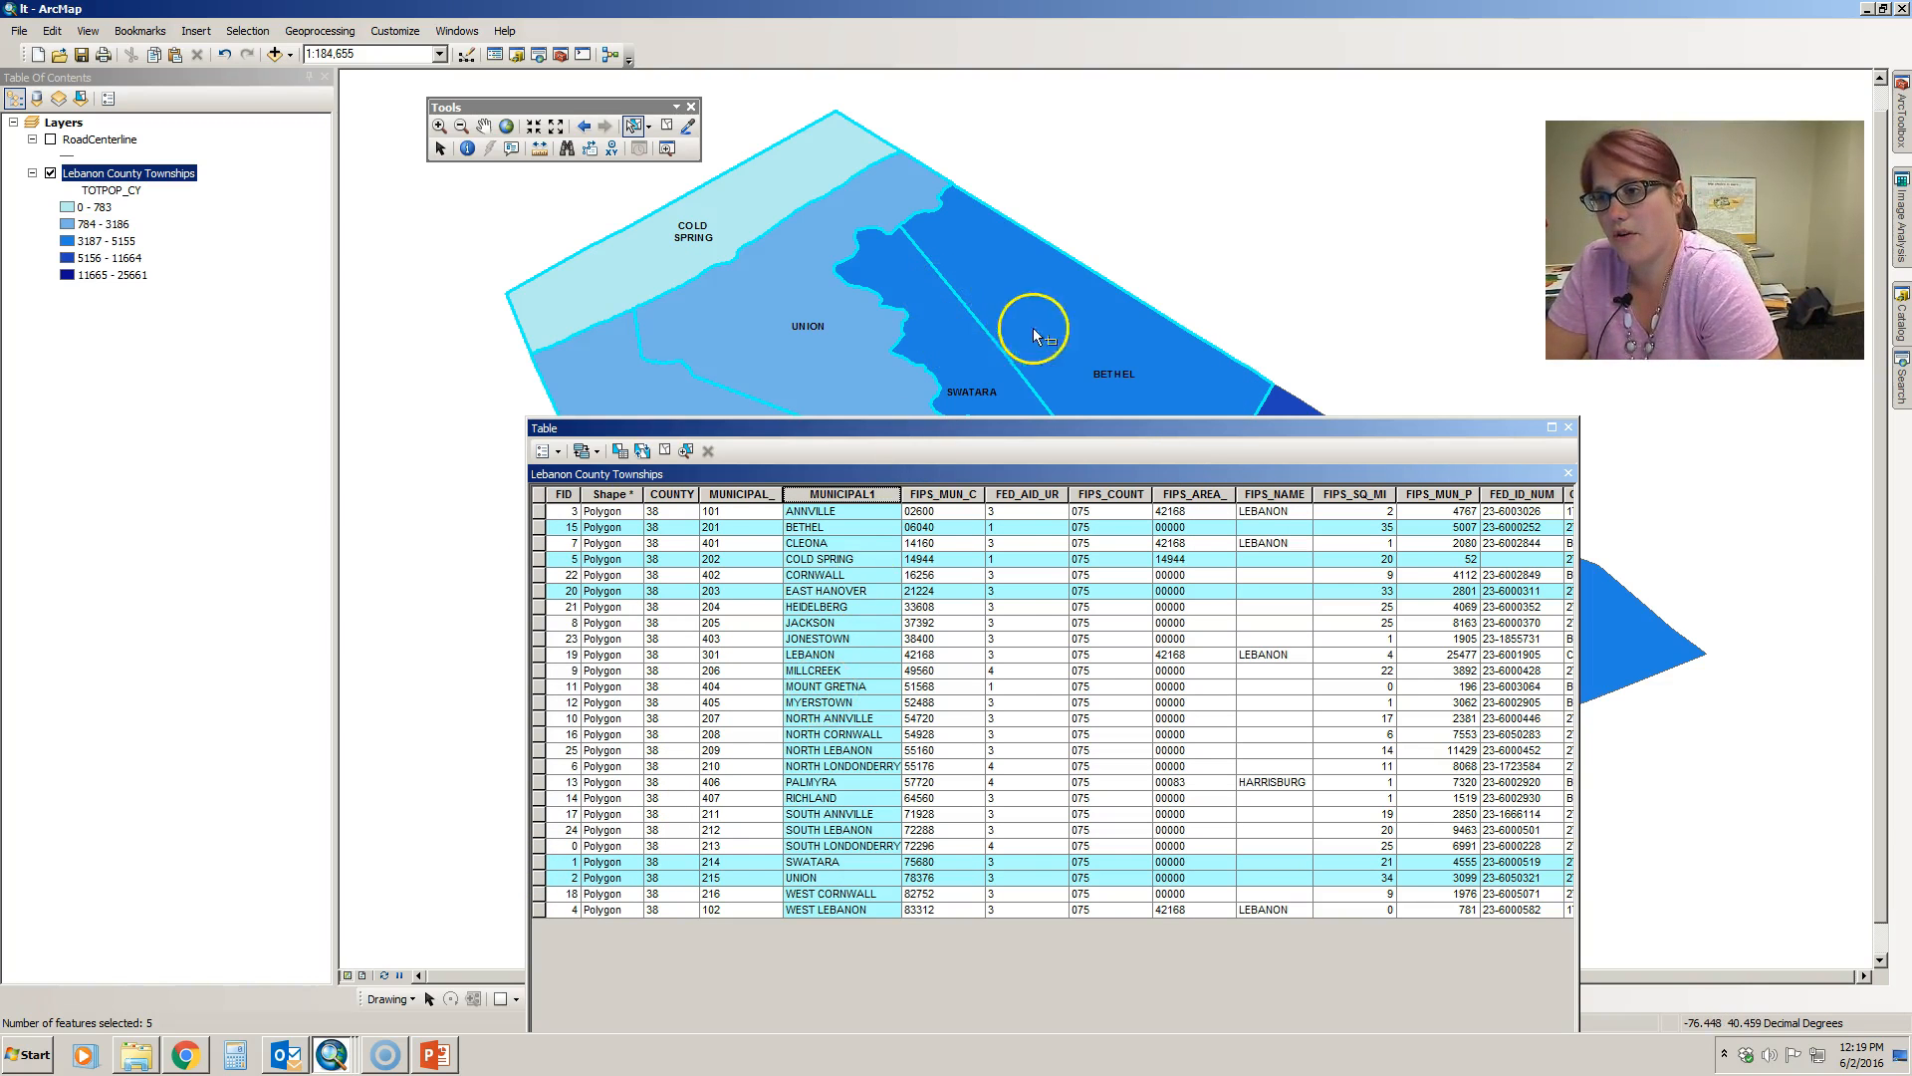
- Close the attribute table and clear the township selection from empty map space
click(1567, 427)
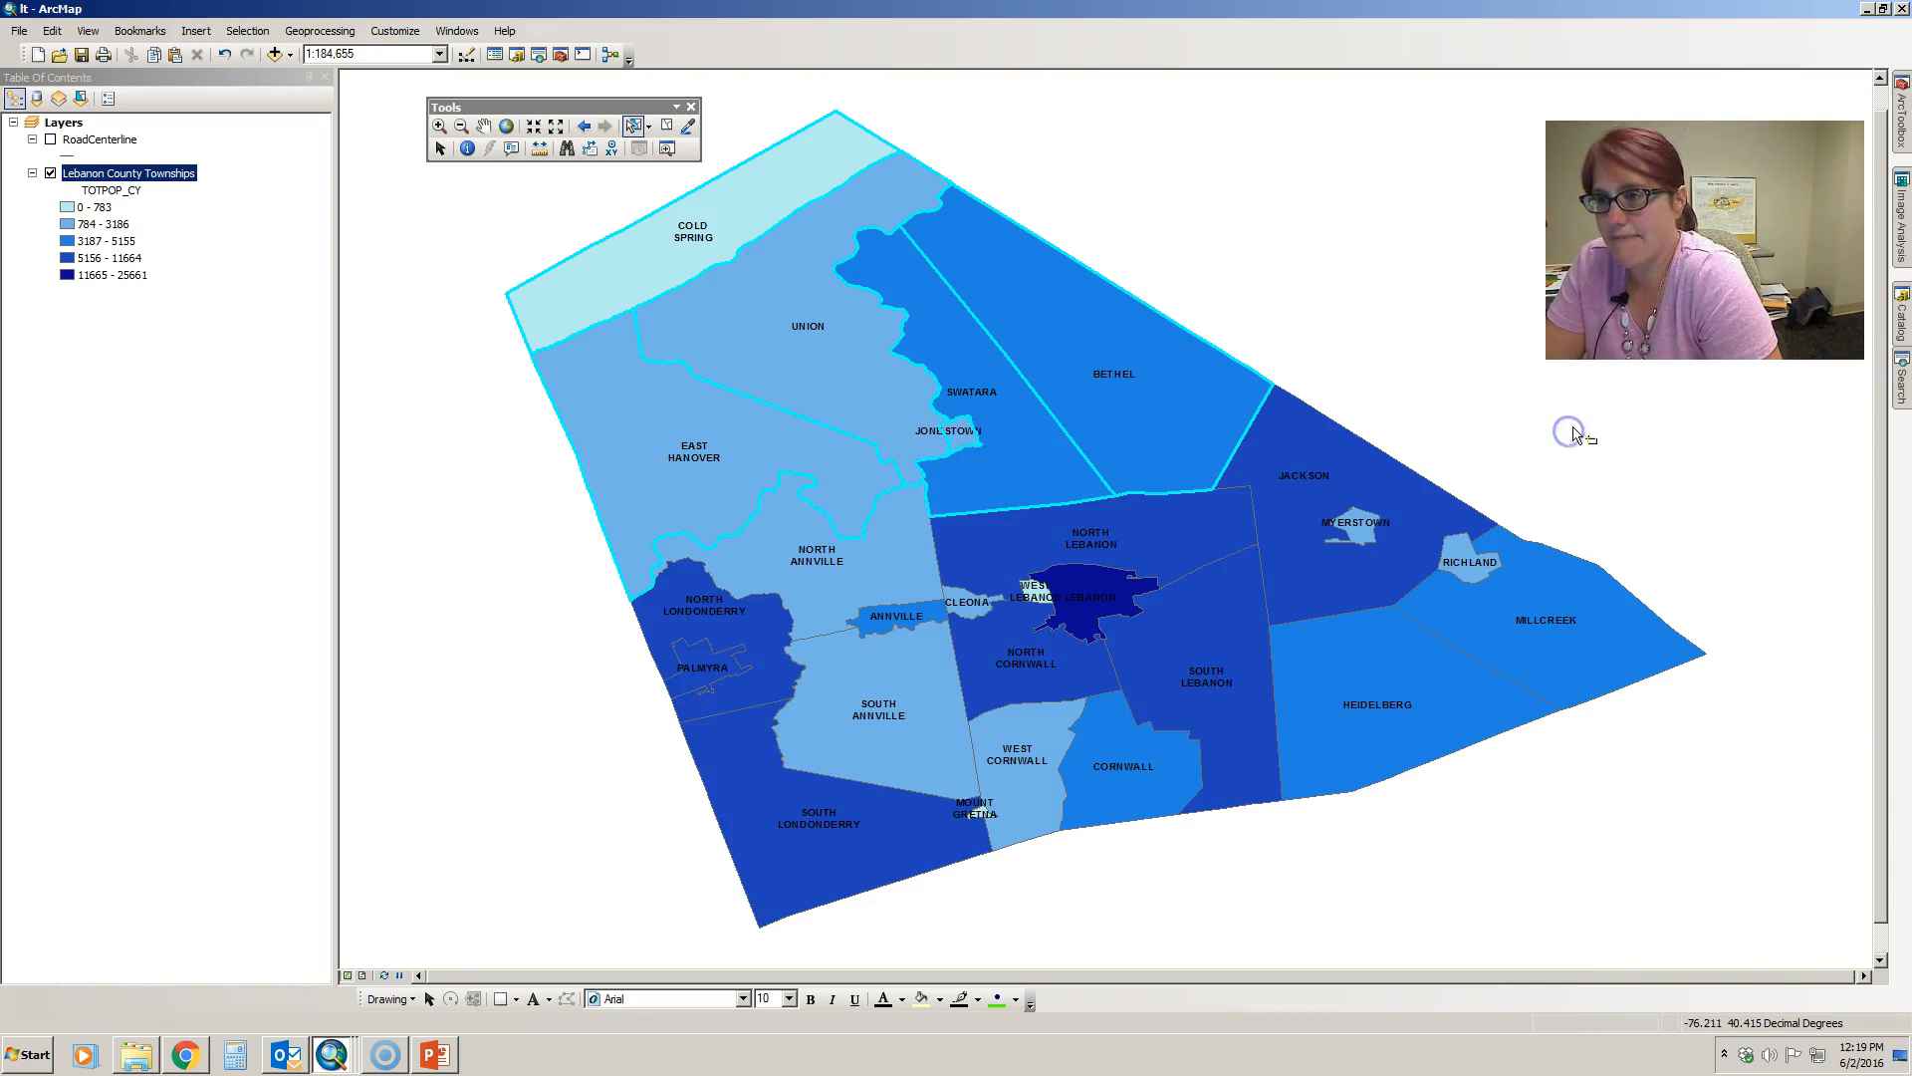
click(1399, 316)
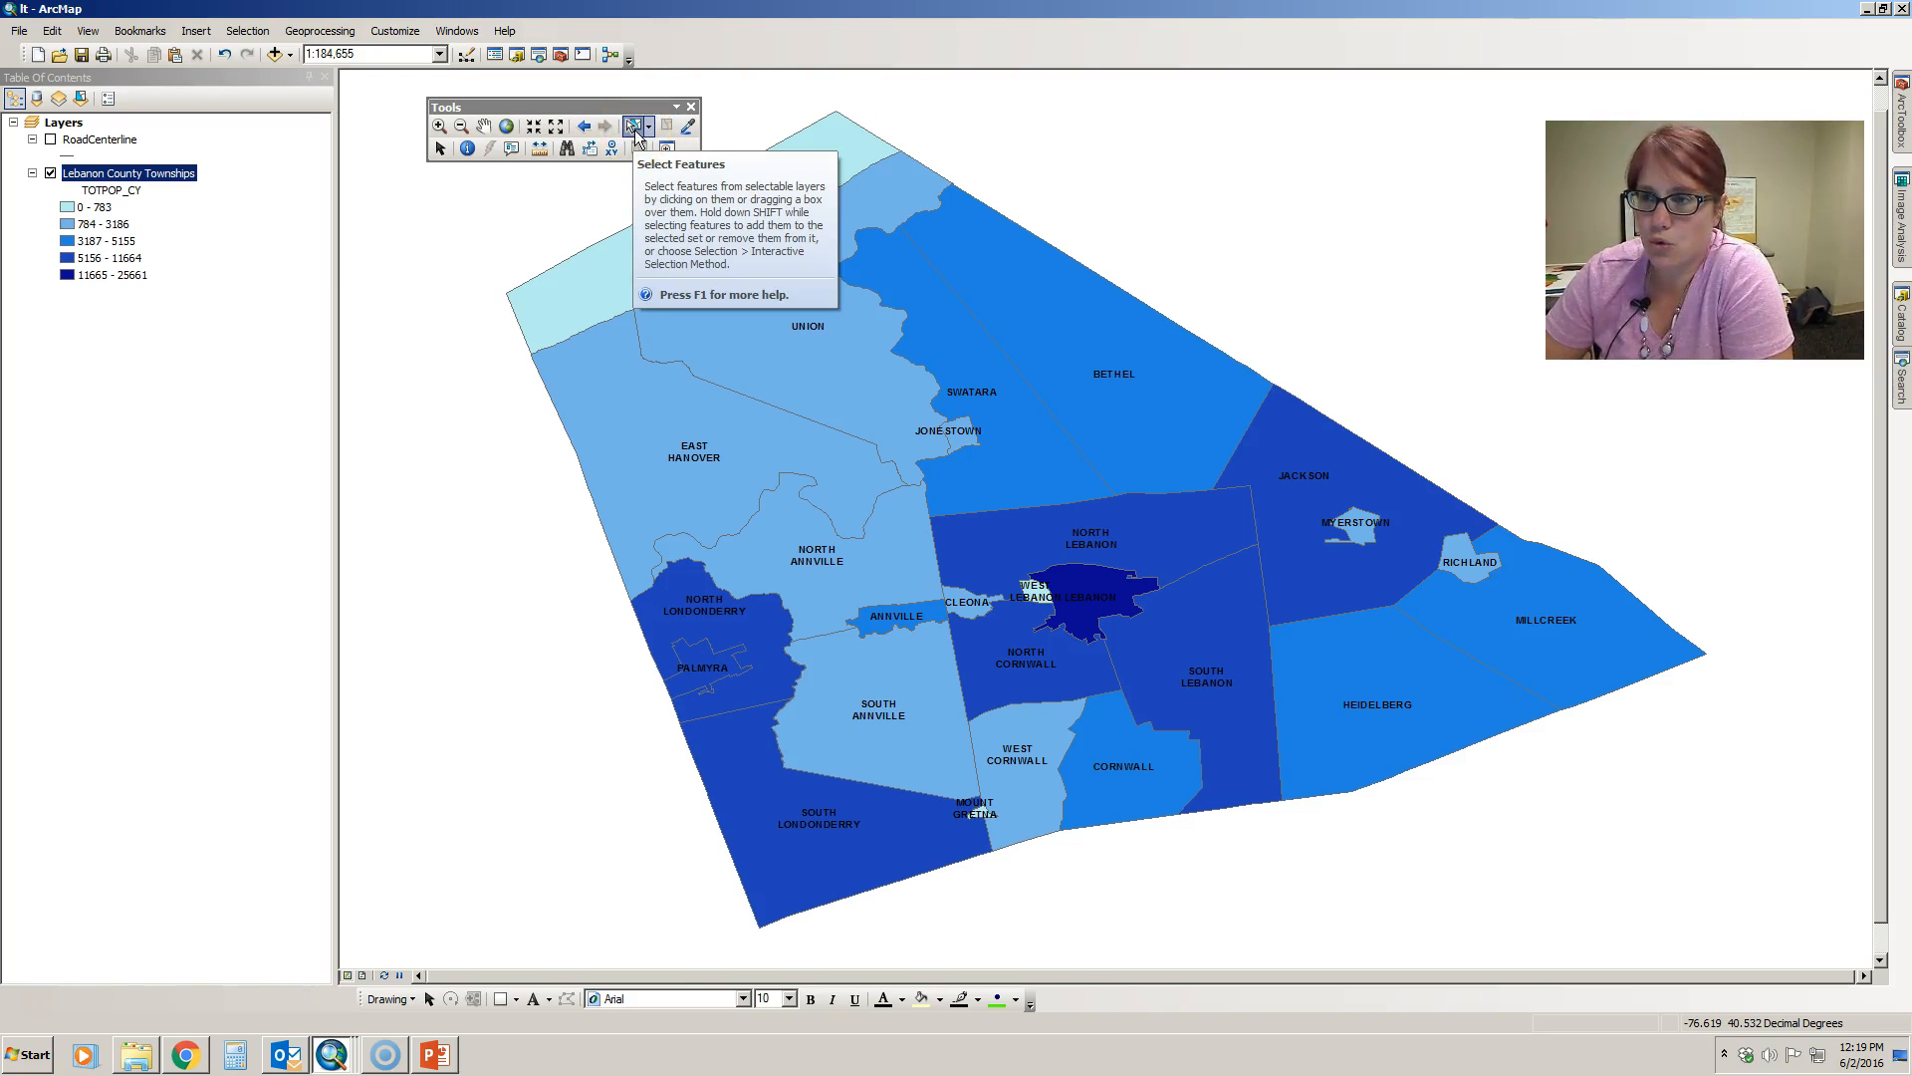
- Zoom in on Annville by drawing a zoom box around the township
click(440, 150)
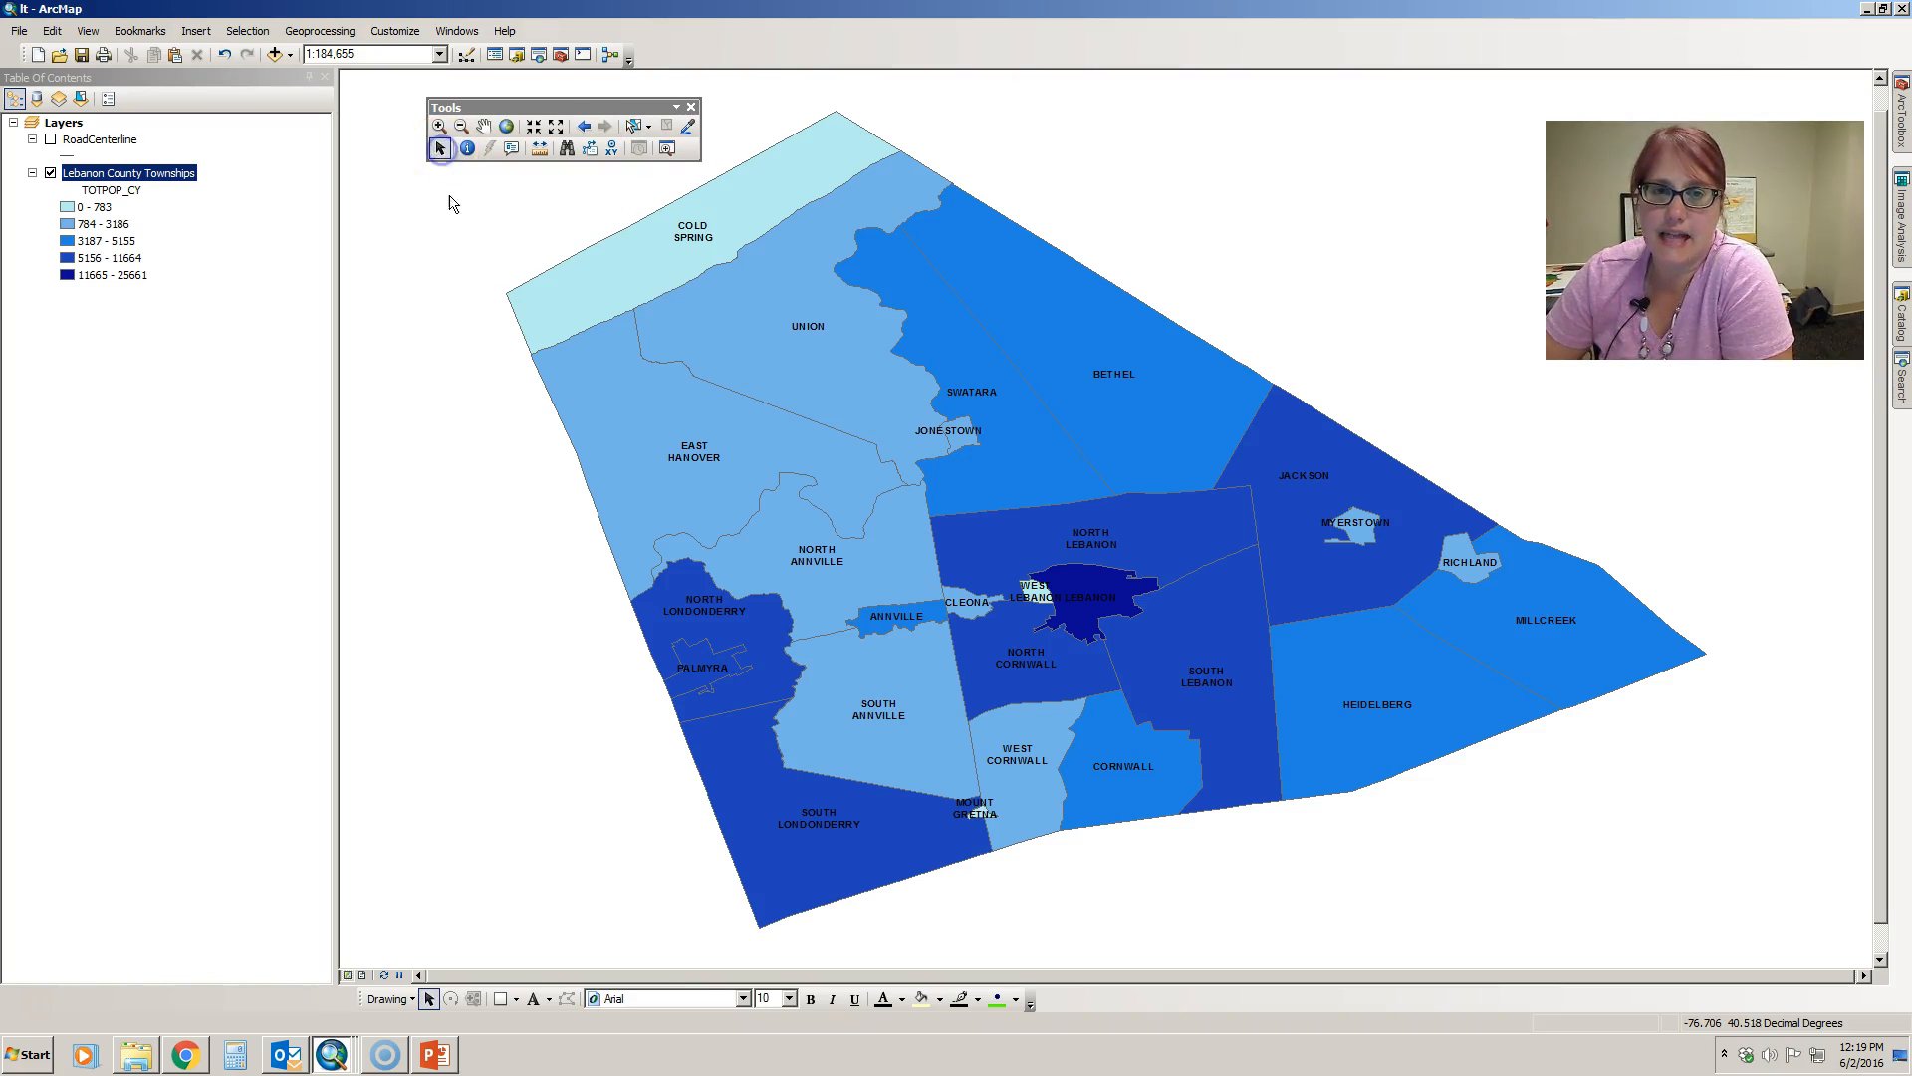
click(438, 124)
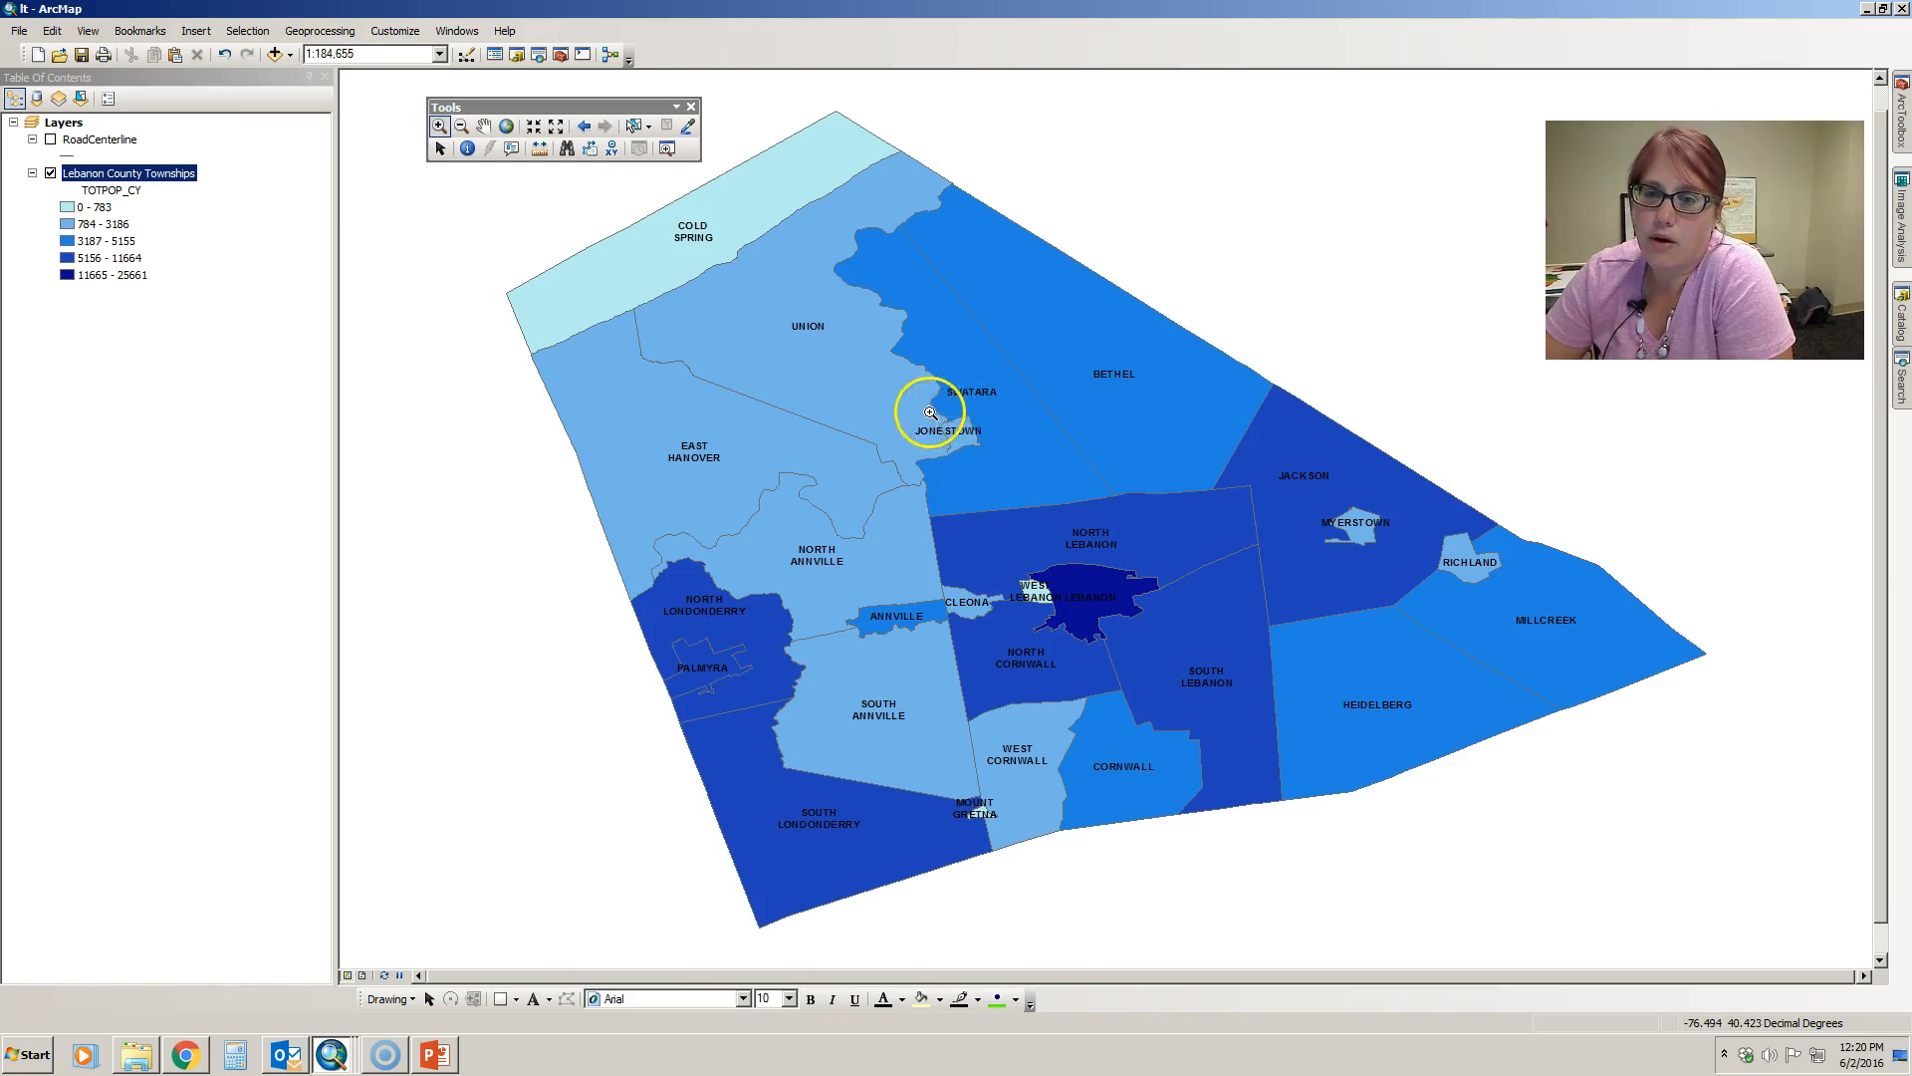
drag(841, 580, 965, 648)
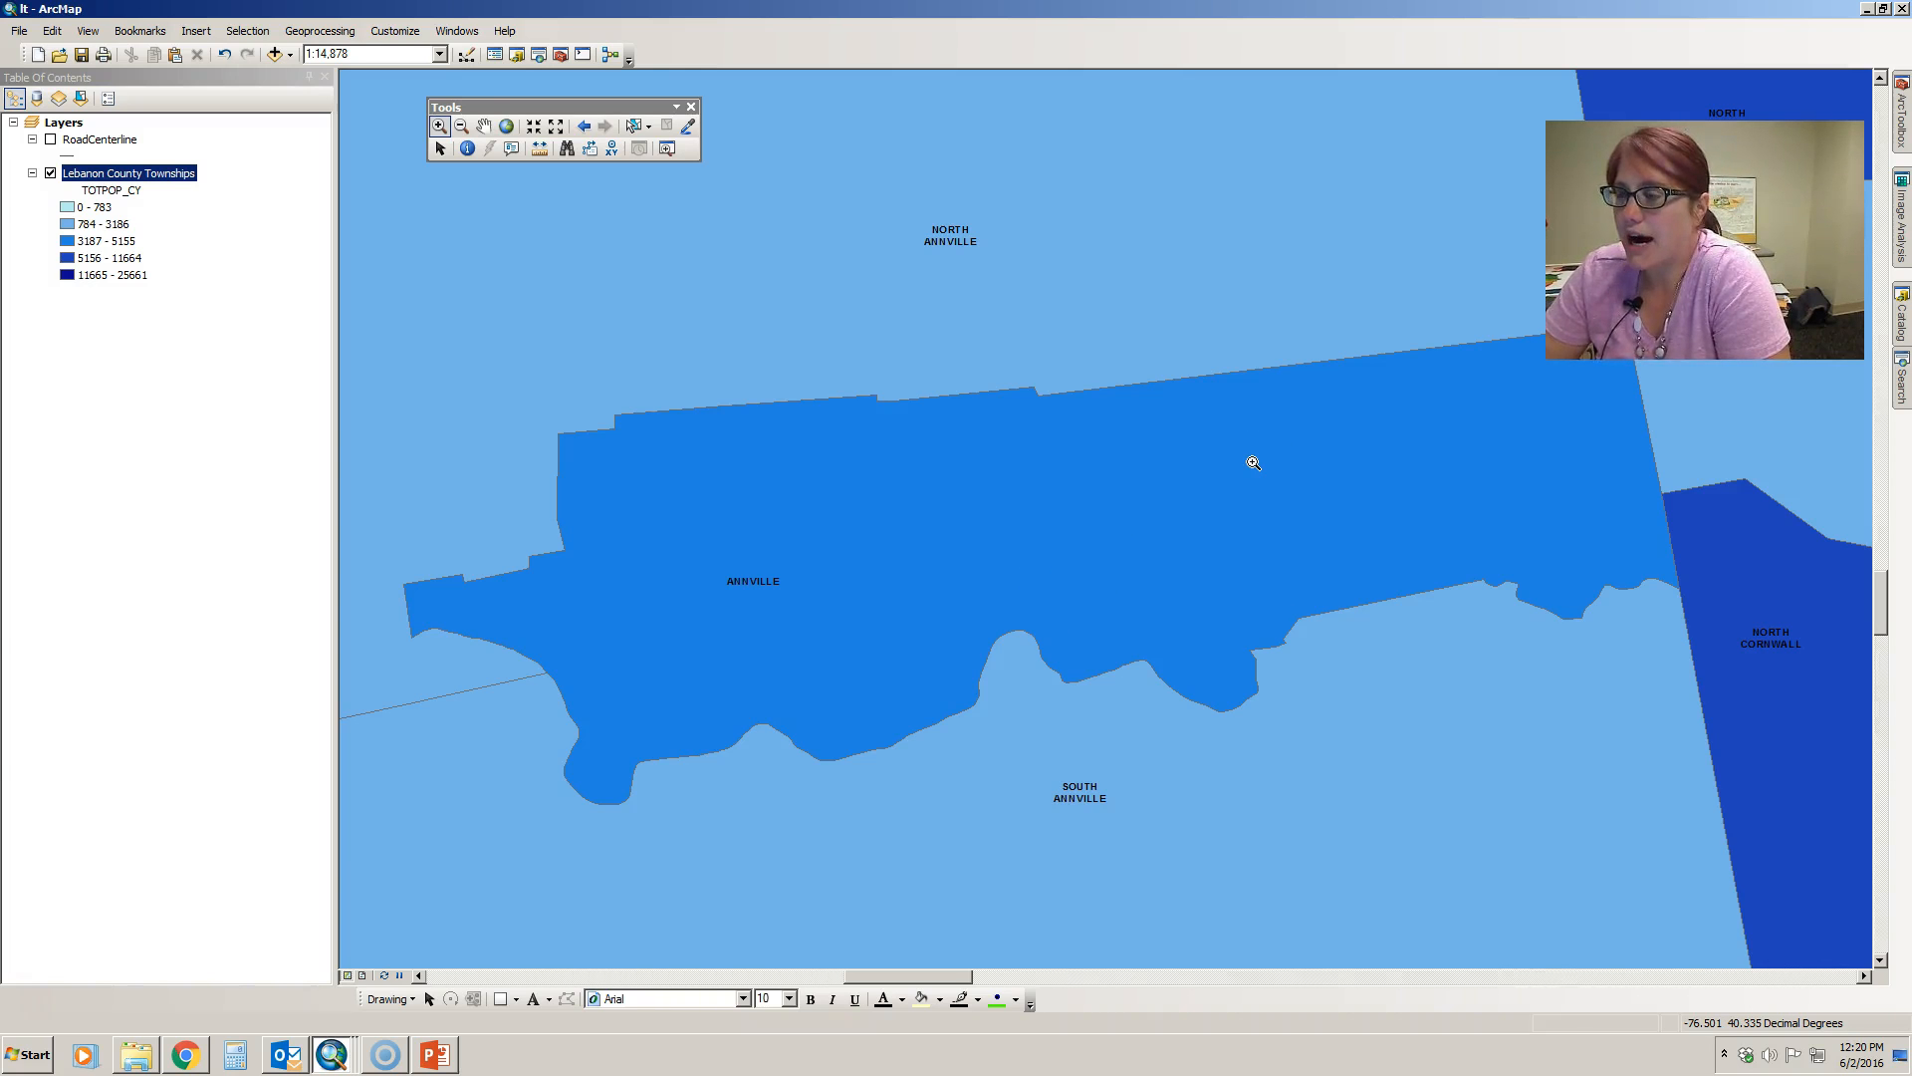
- Try the Select Elements tool on Annville and North Annville, and return the map to its full extent
click(438, 151)
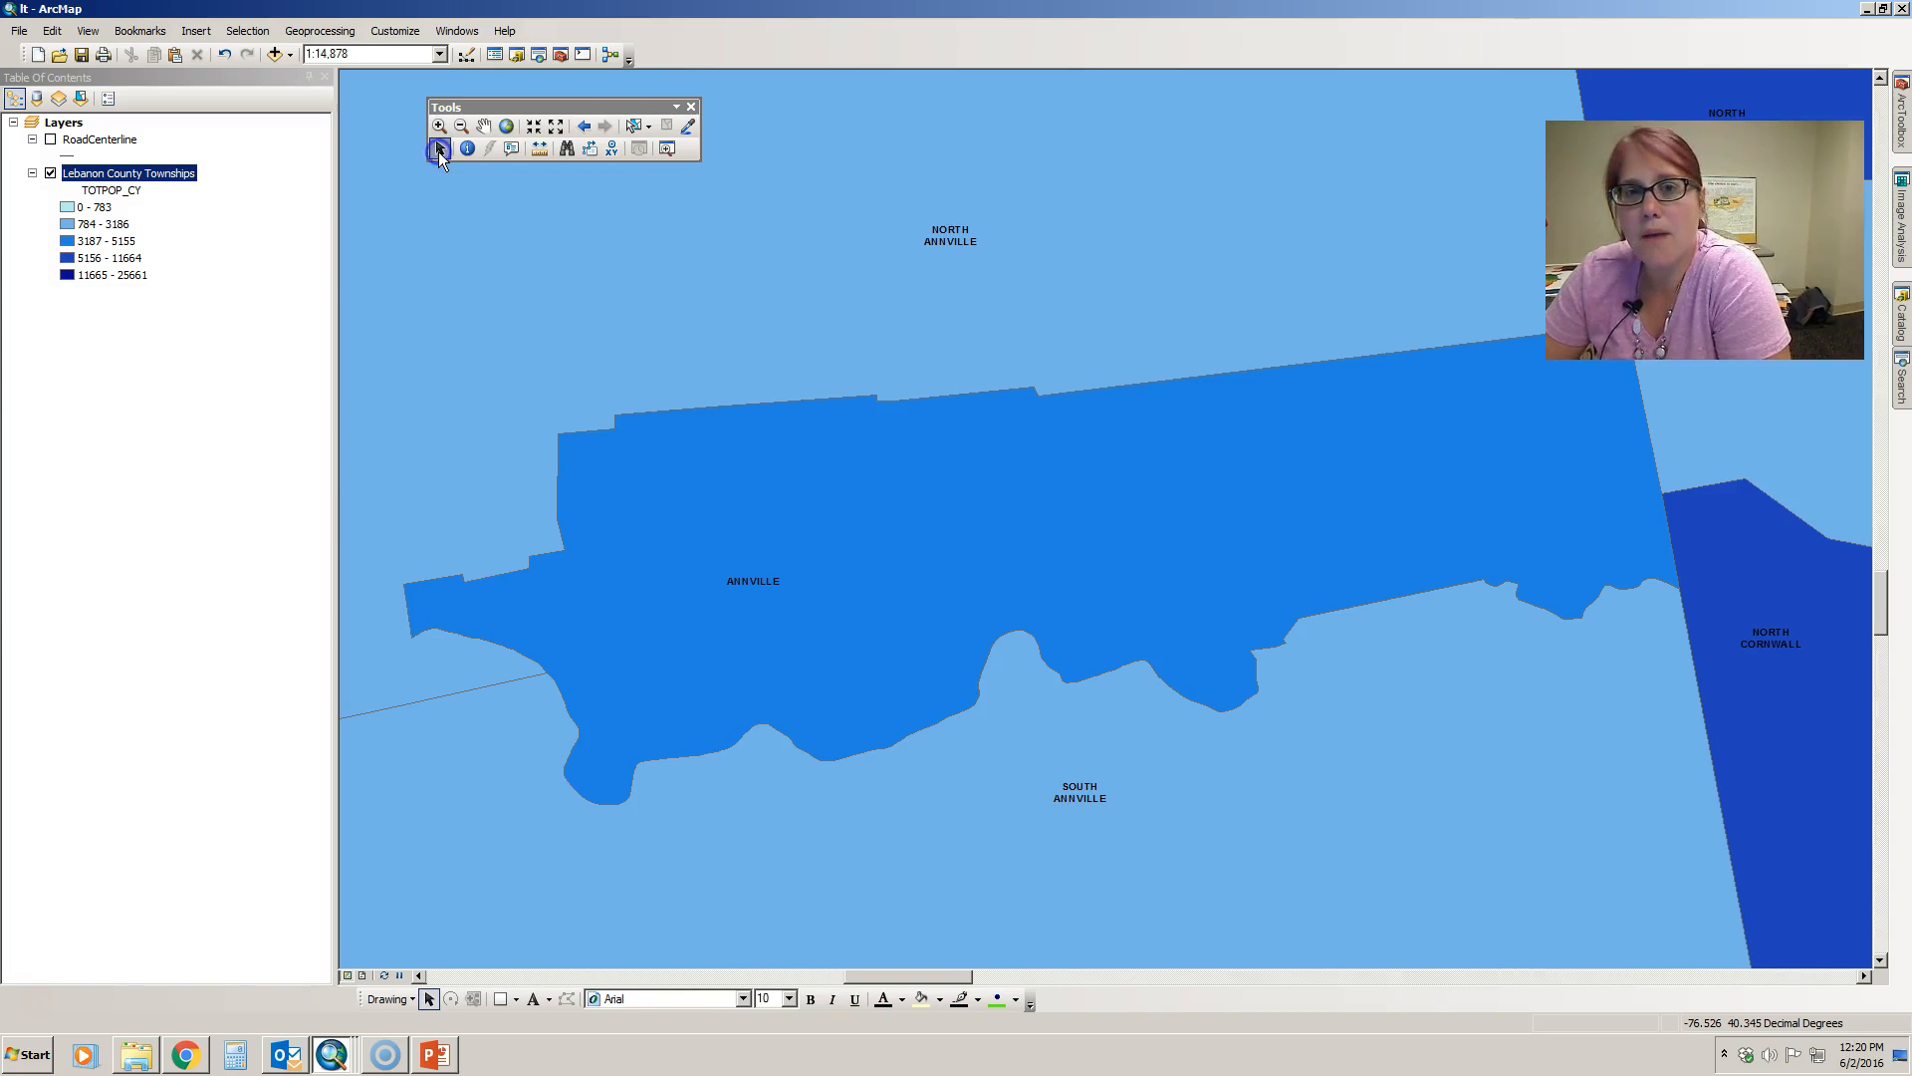
click(1174, 482)
click(1106, 307)
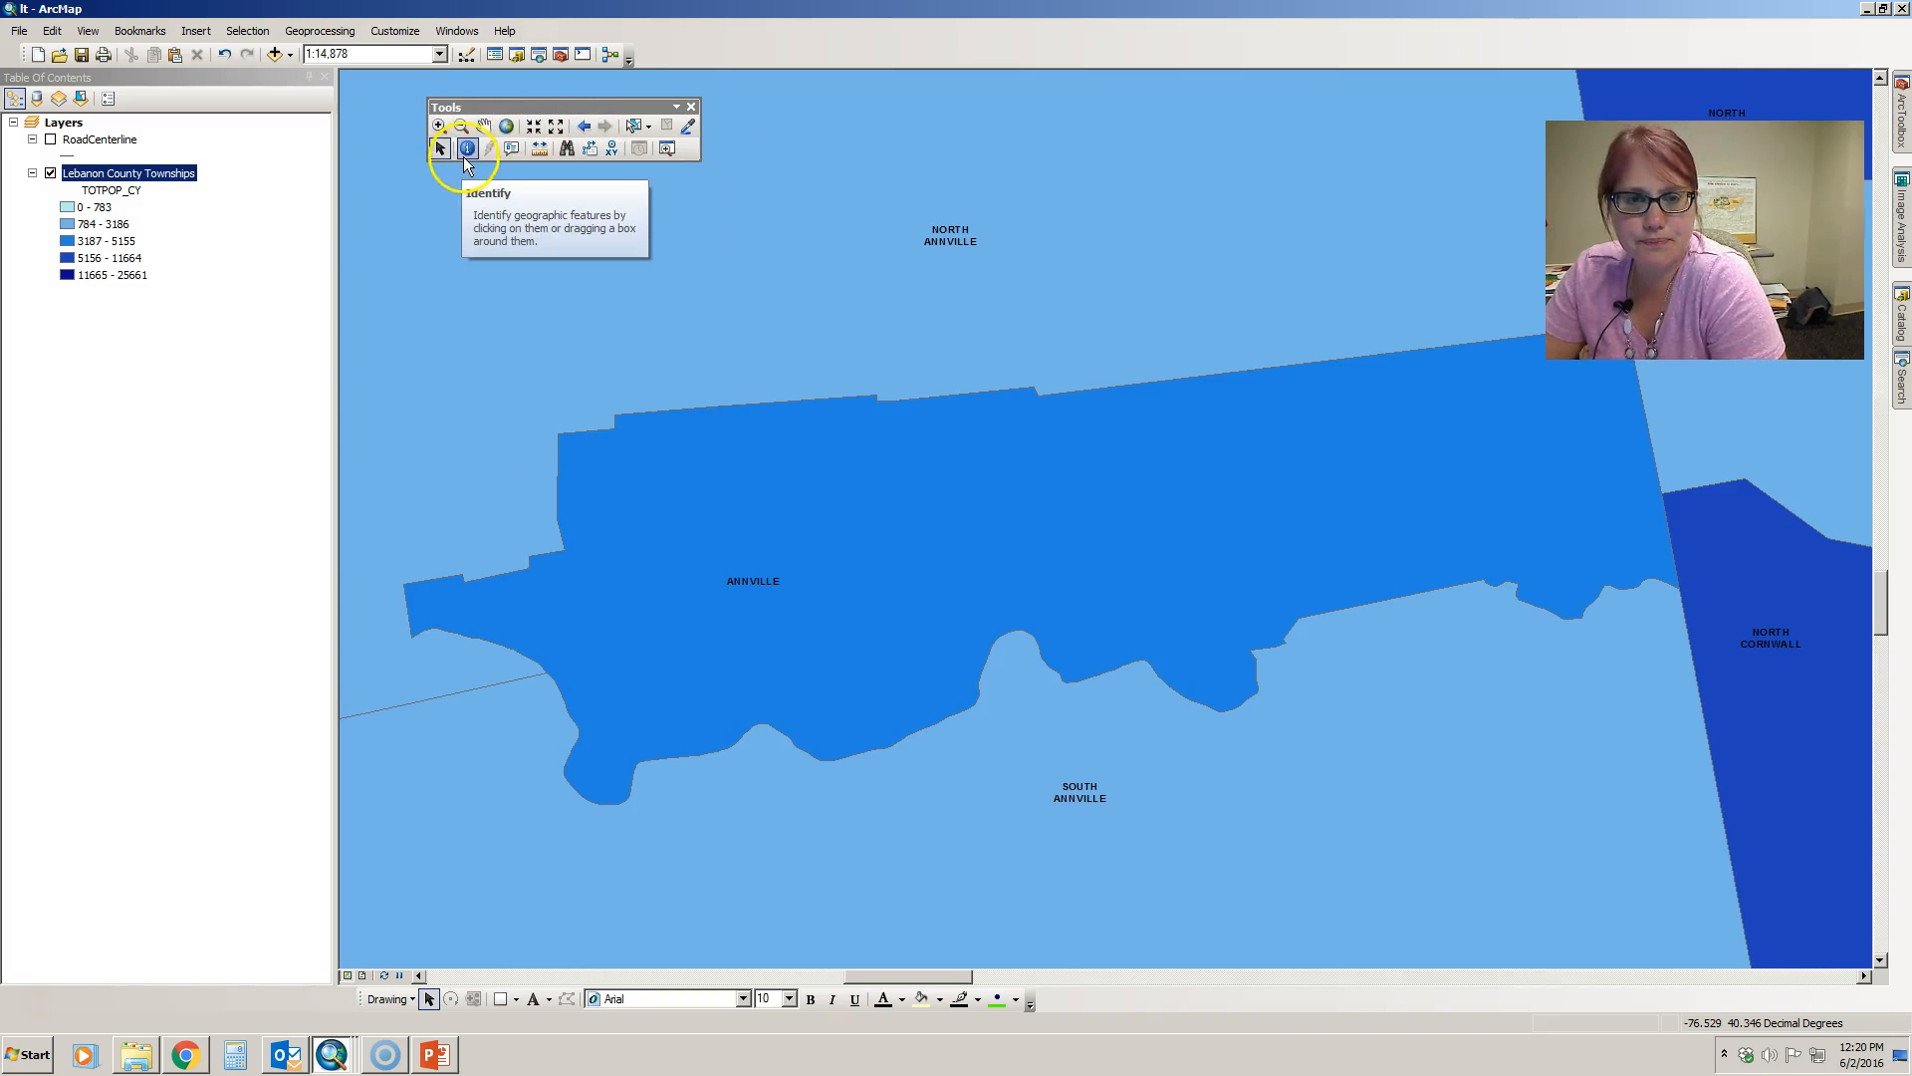
click(506, 126)
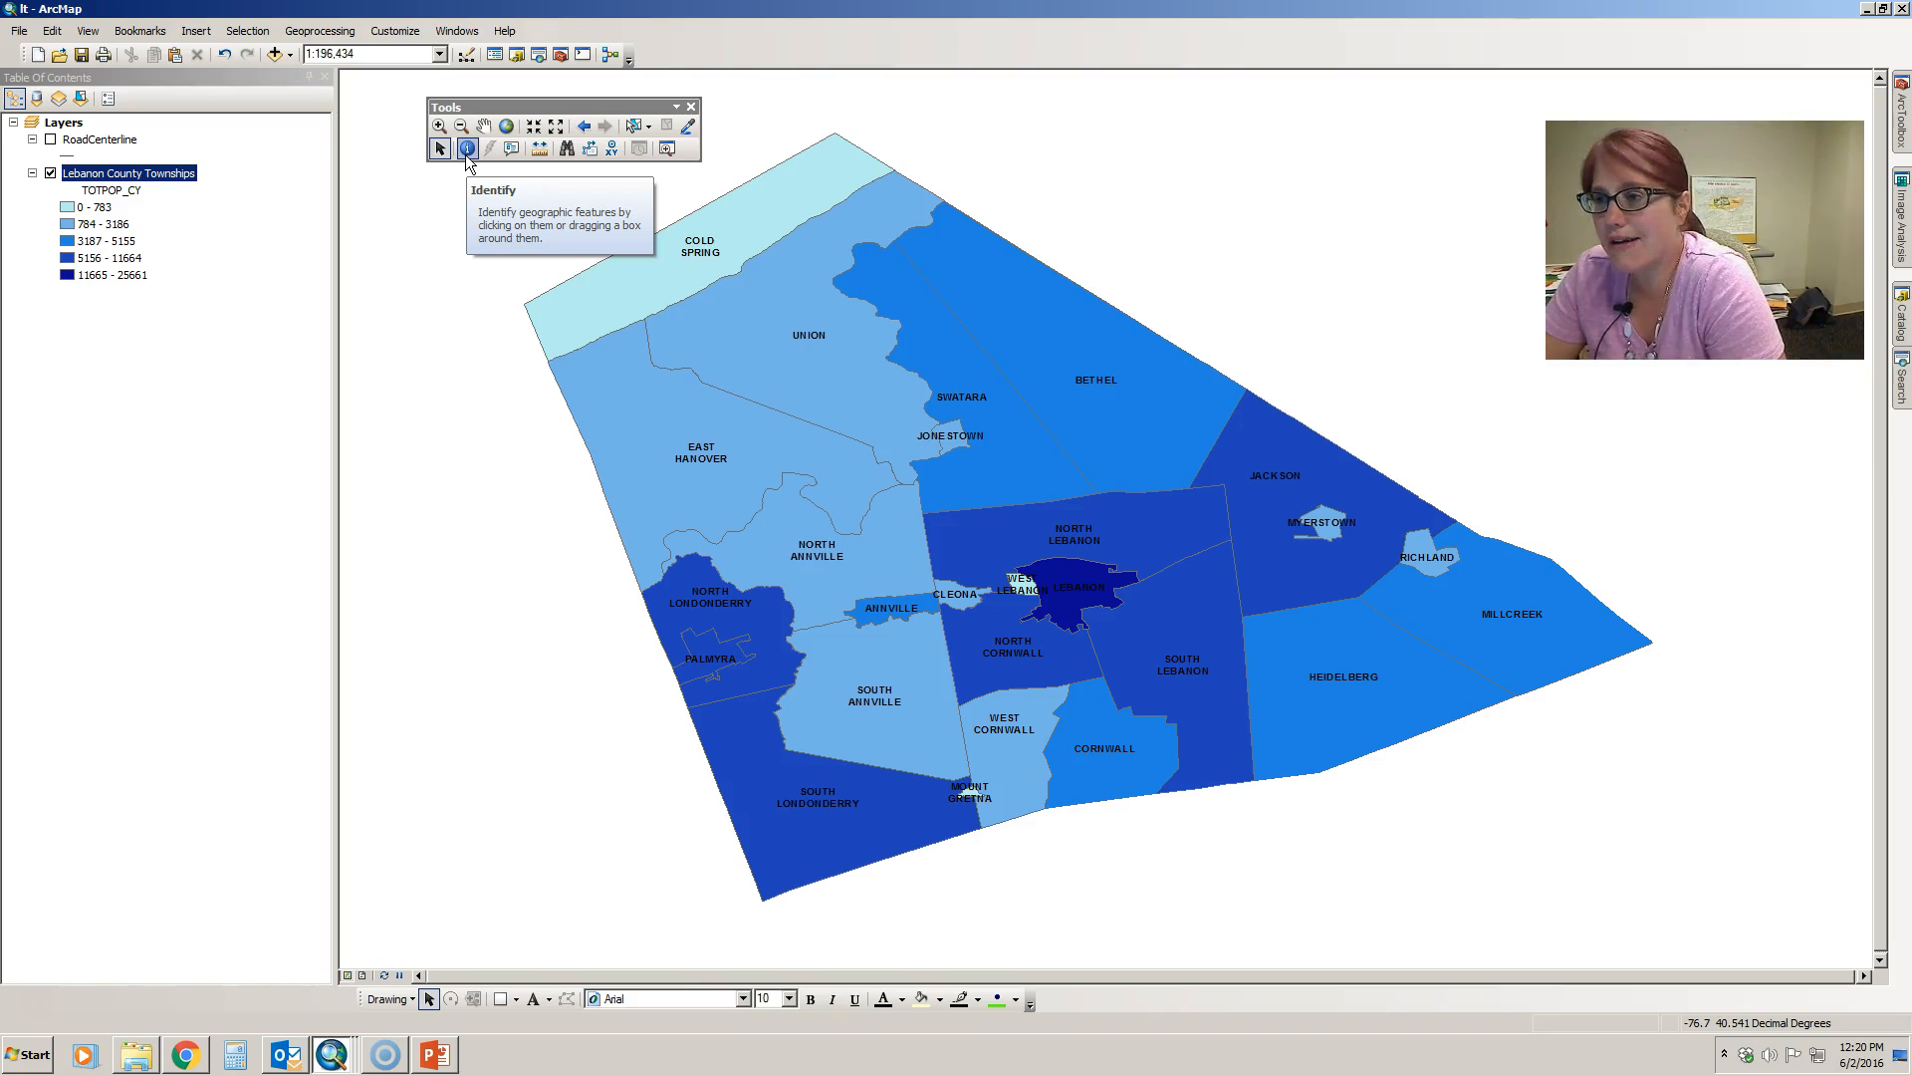
- Identify Jackson and Cornwall townships on the map, inspect their MEDHINC_CY attribute, and close the results
click(467, 149)
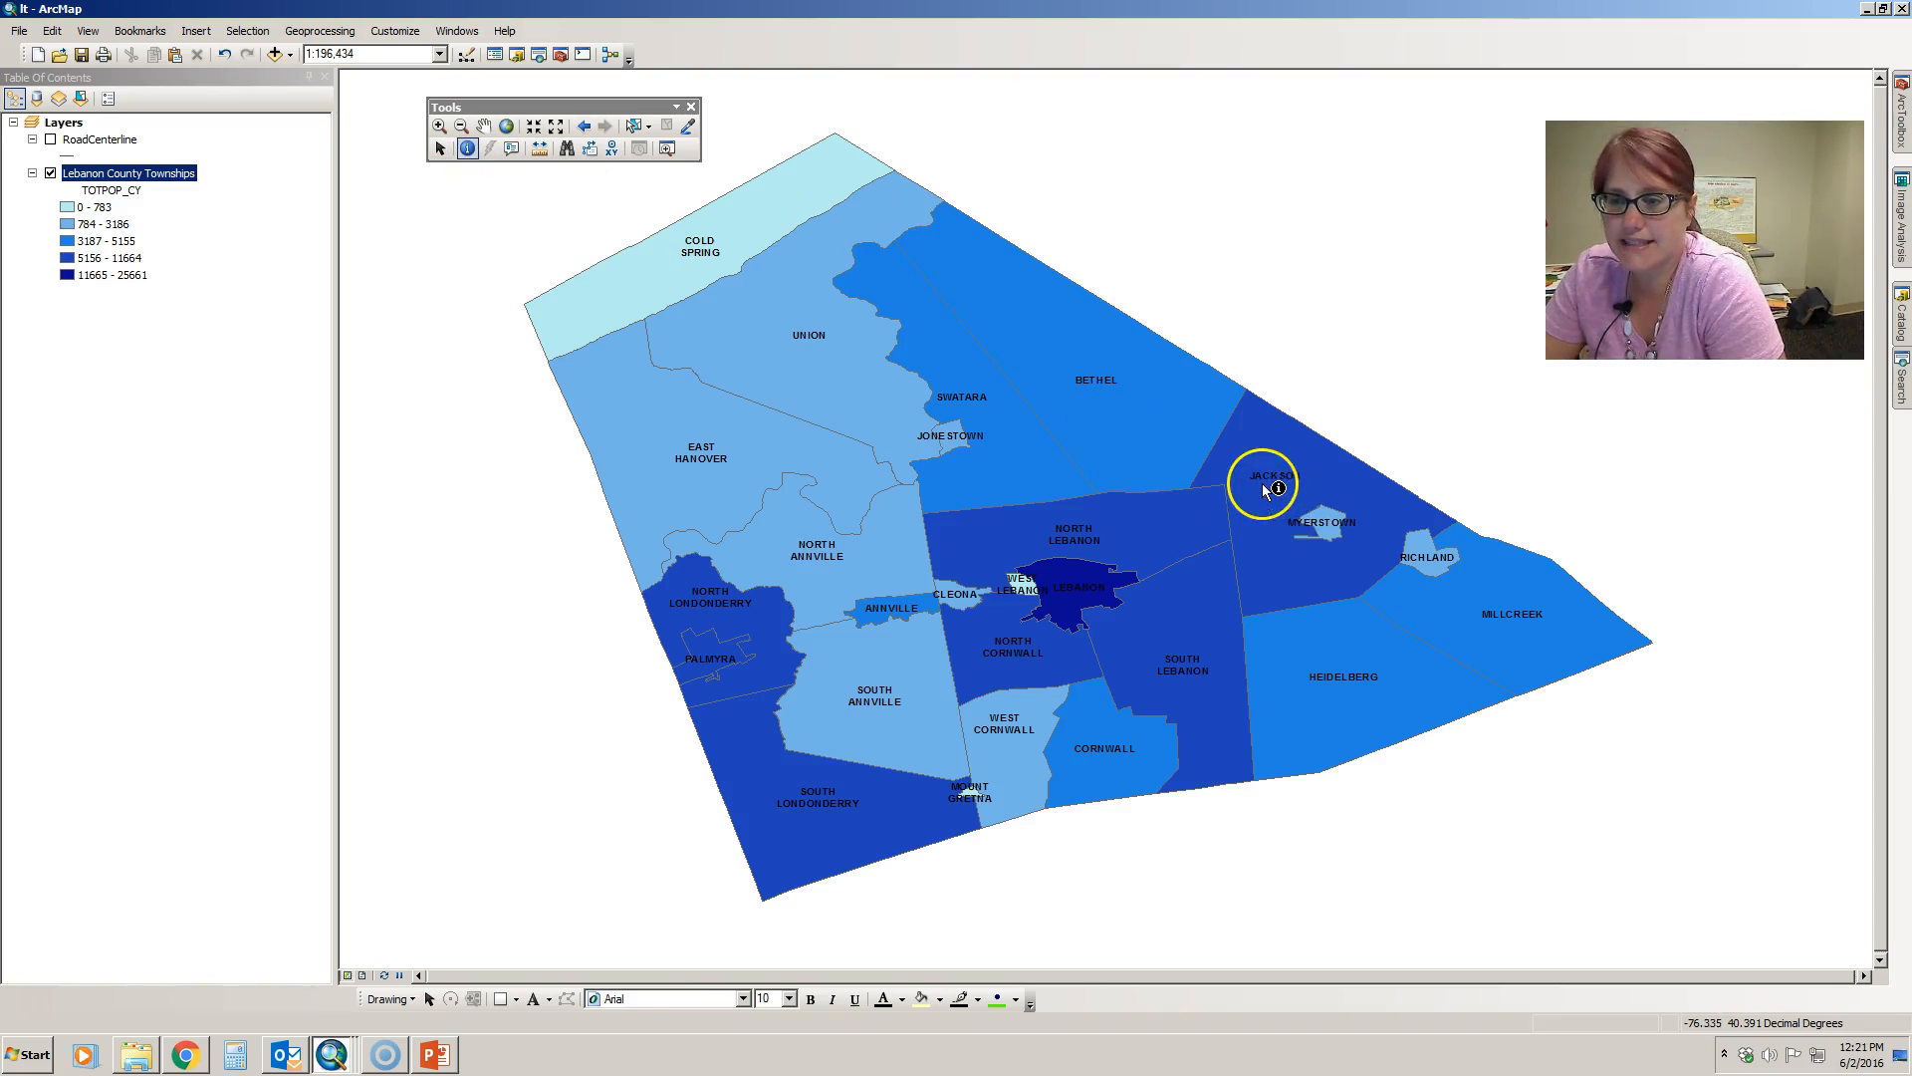
click(1282, 510)
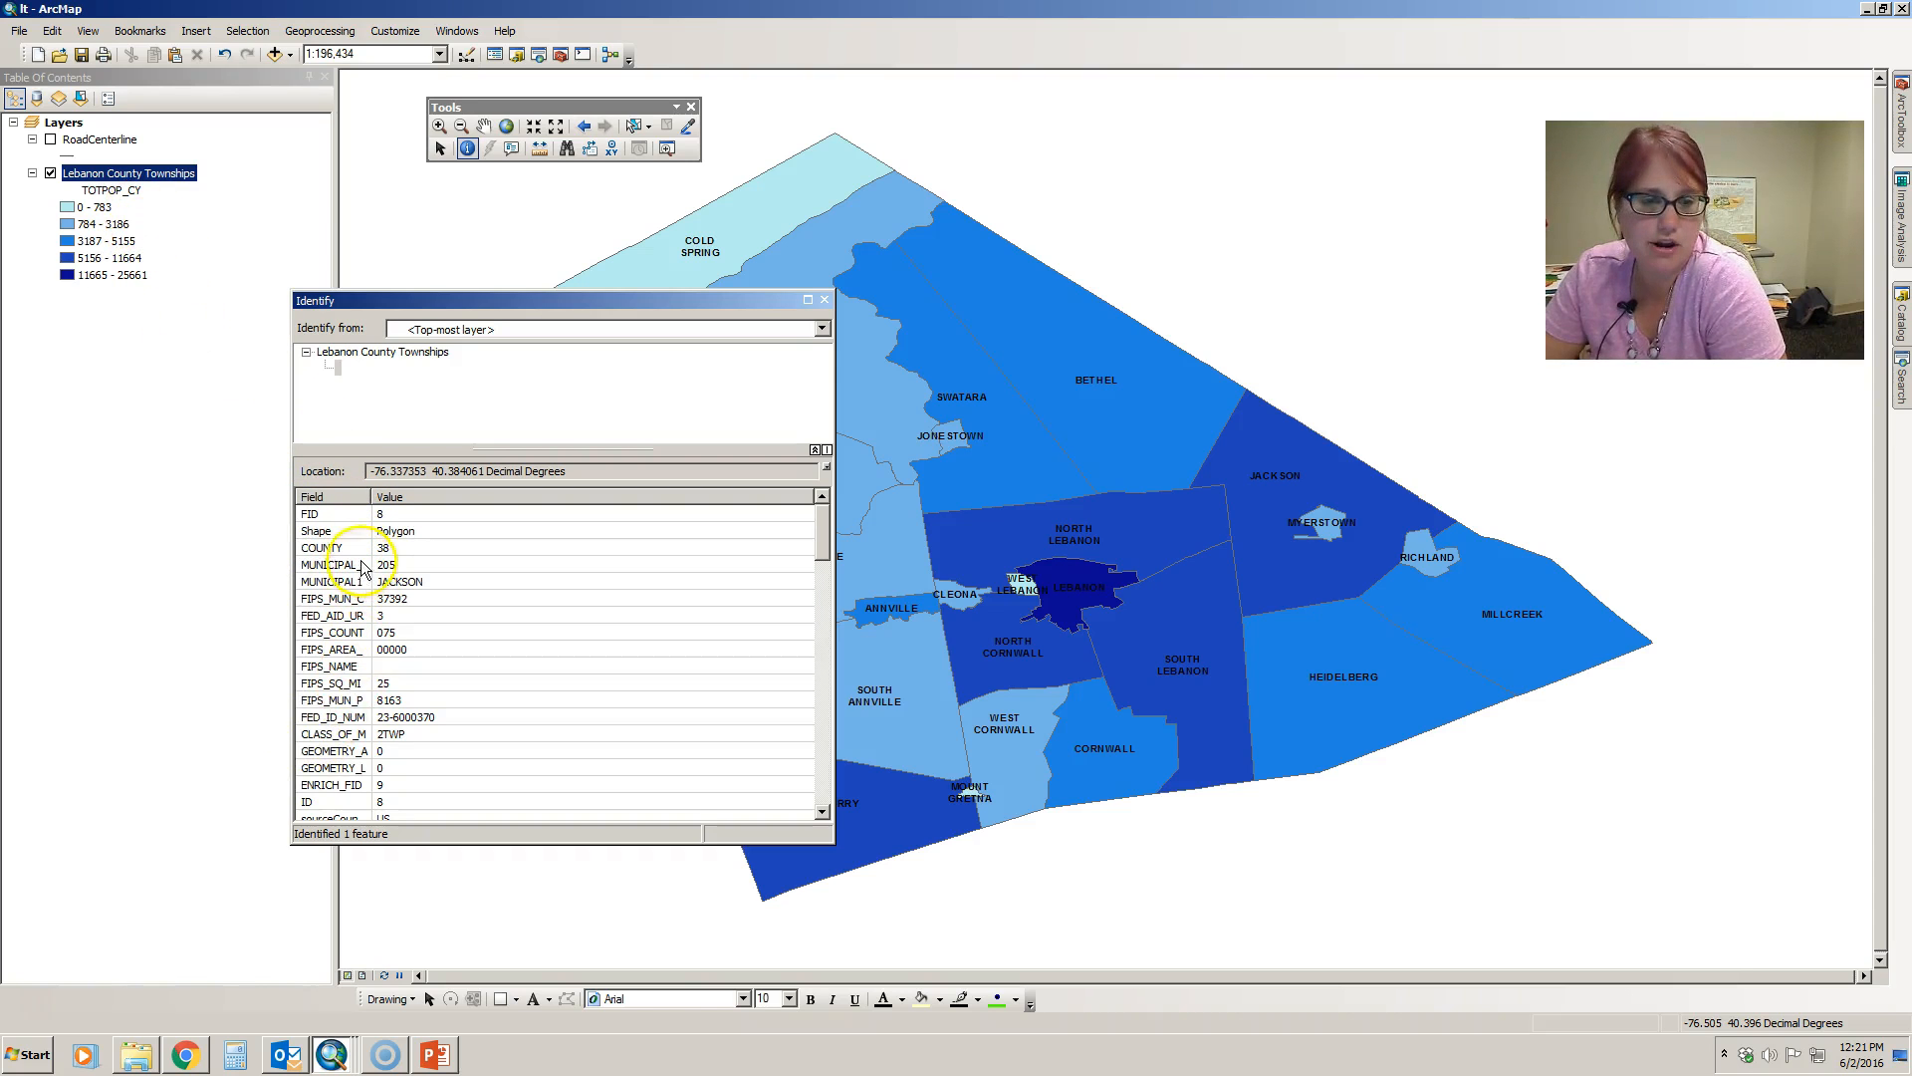
scroll(536, 677, down, 4)
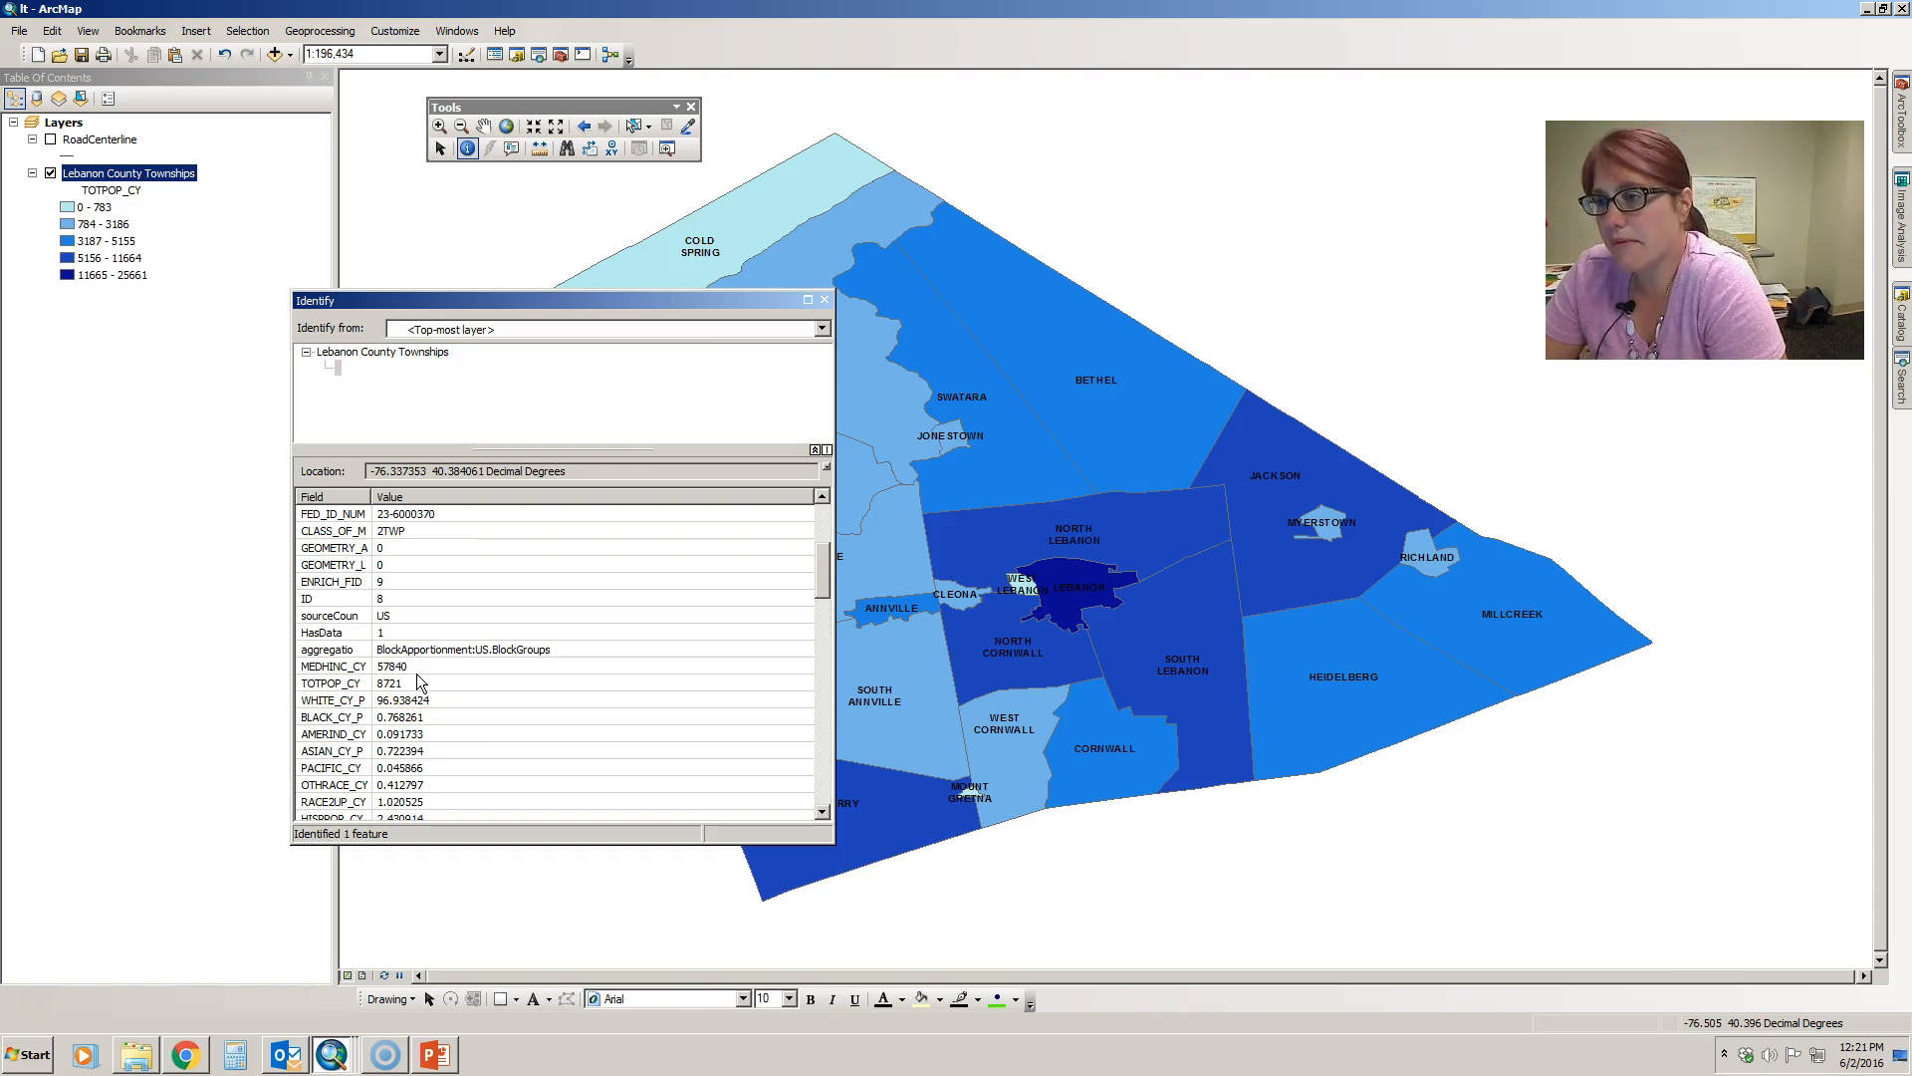
click(403, 665)
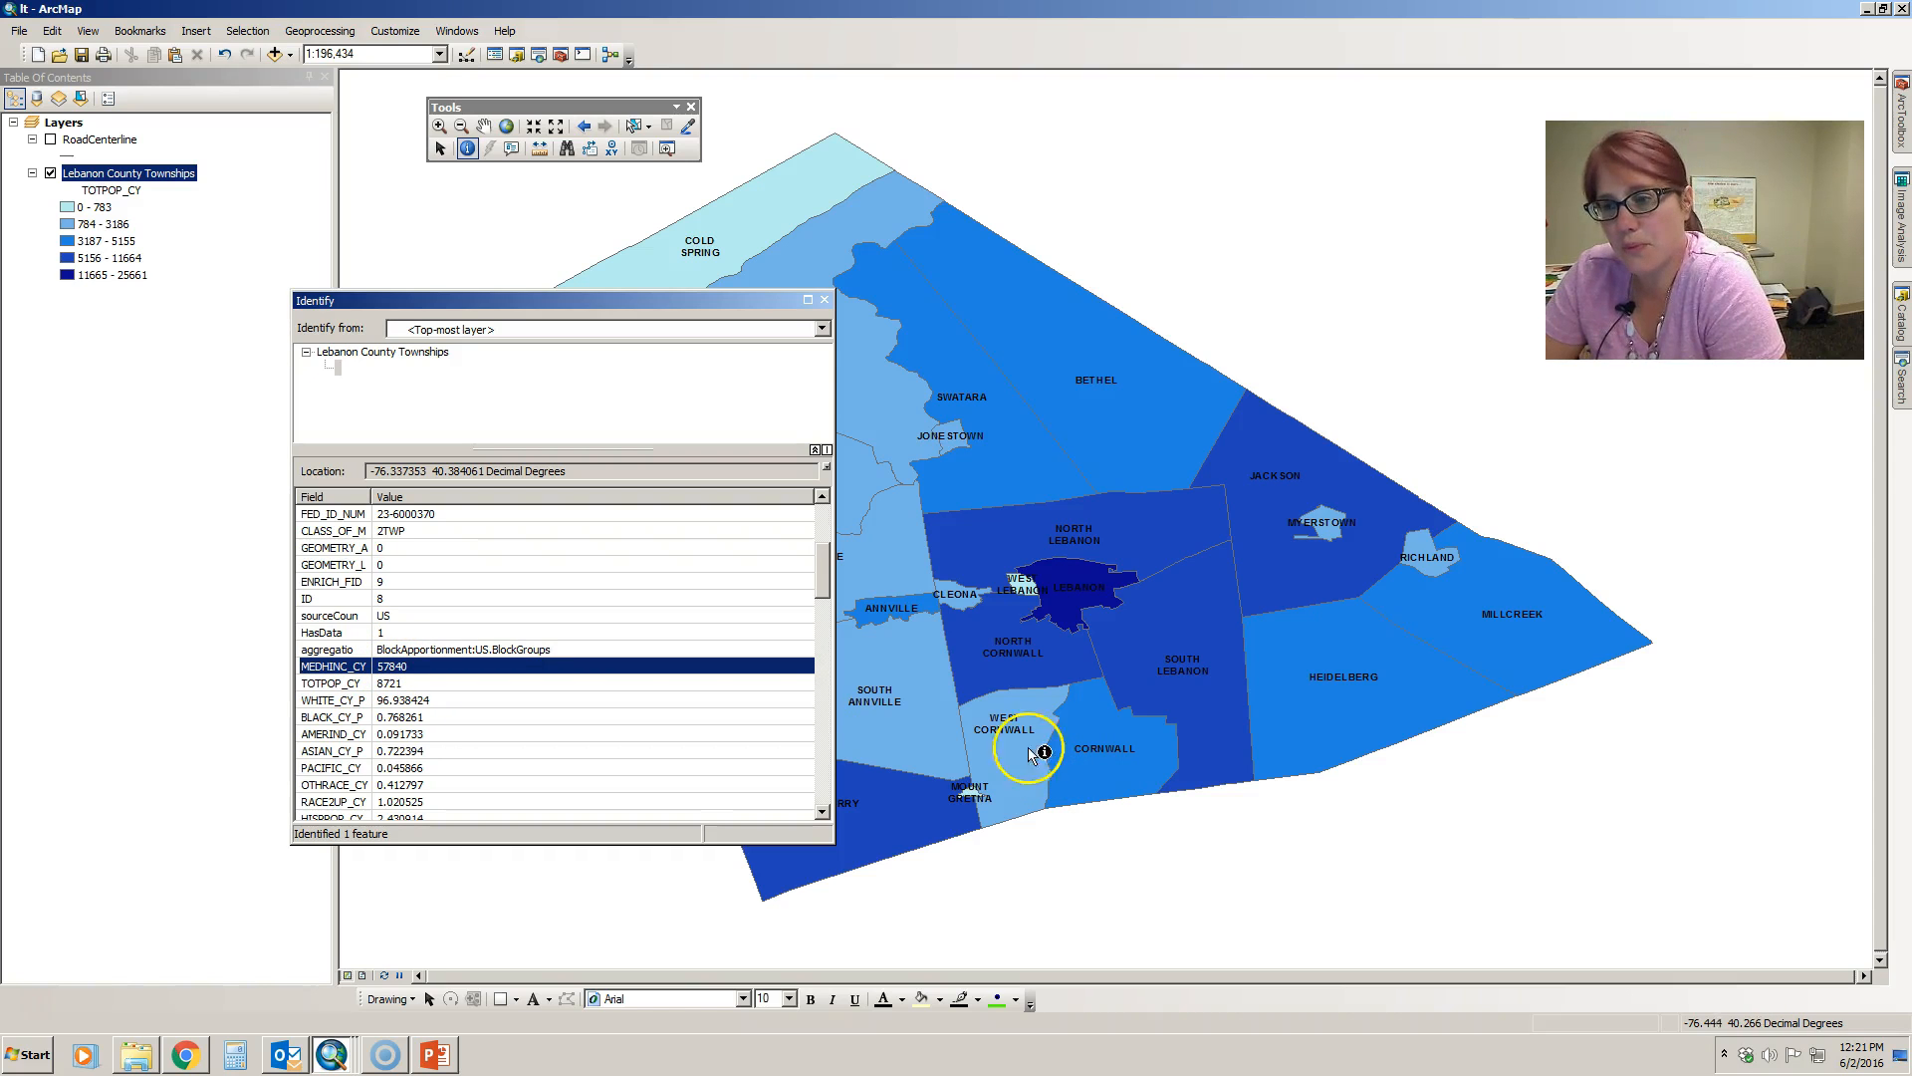
click(1142, 768)
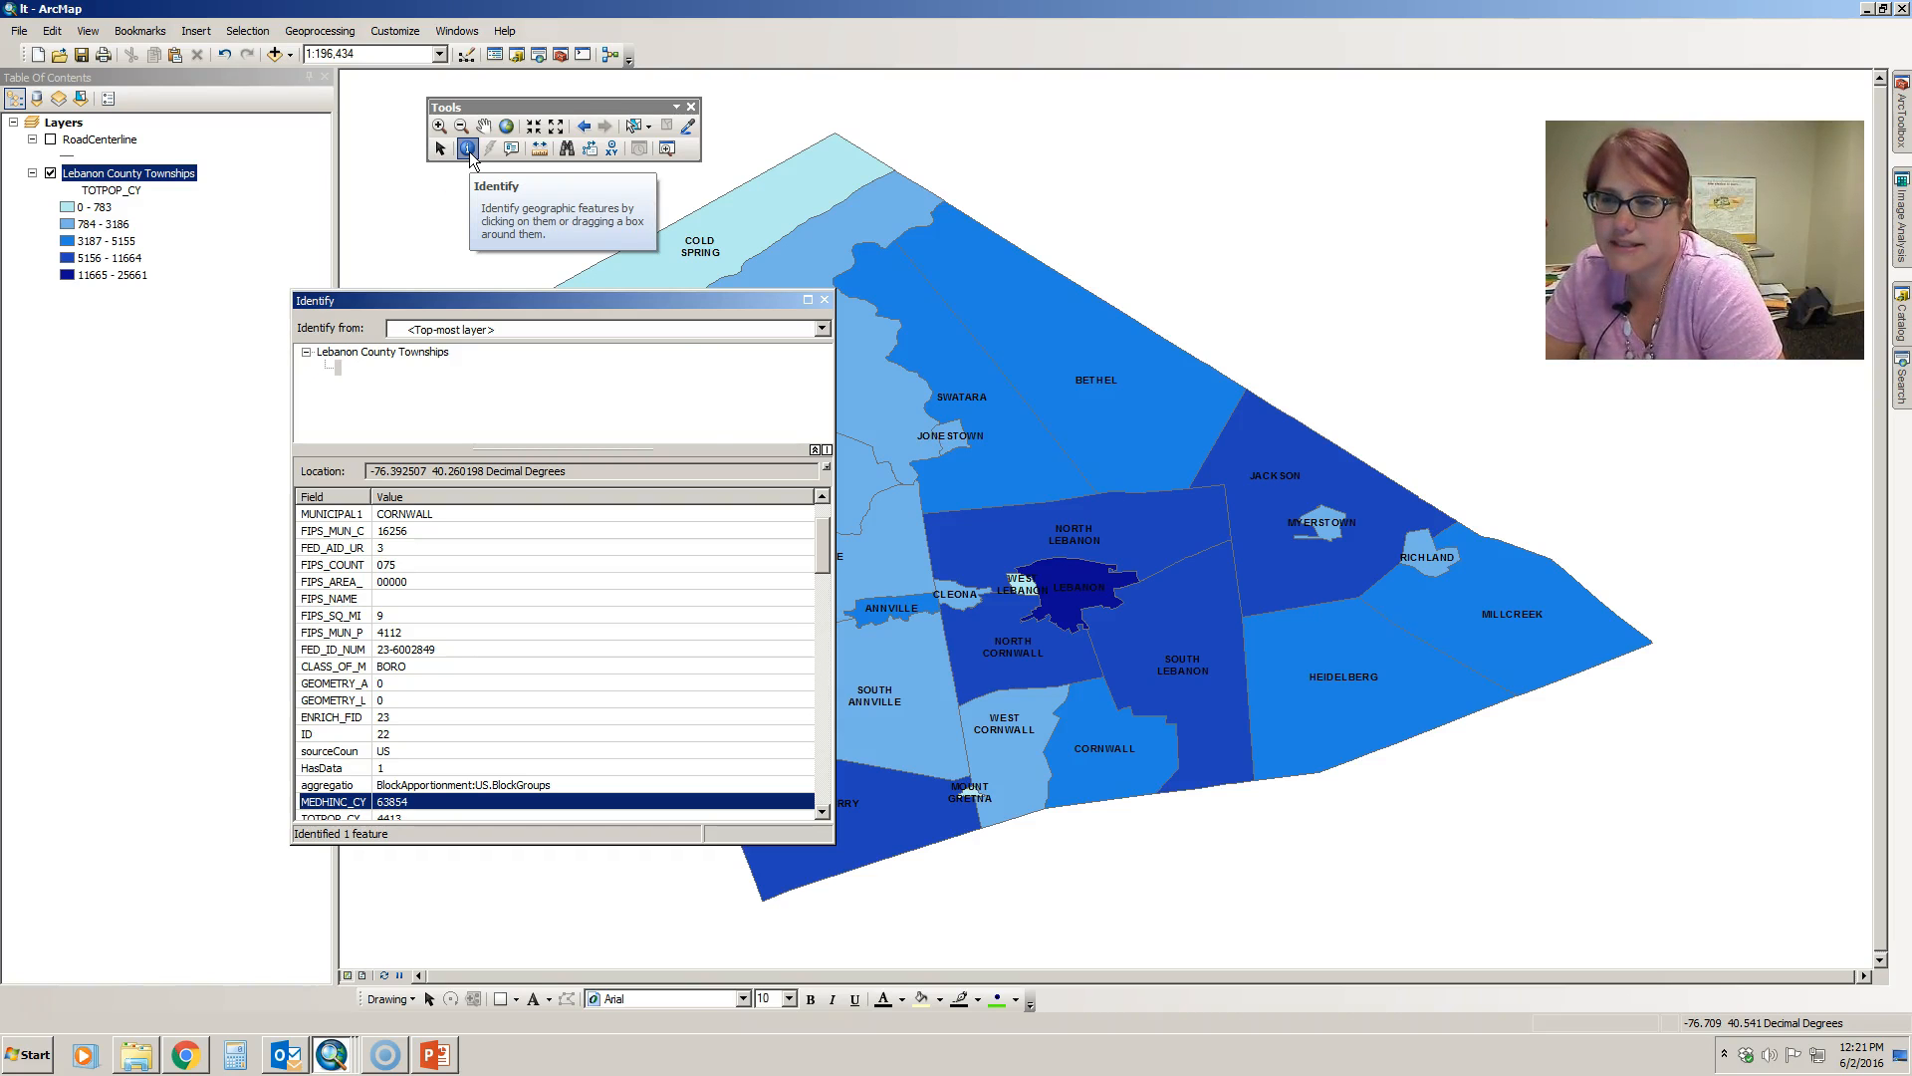
click(824, 300)
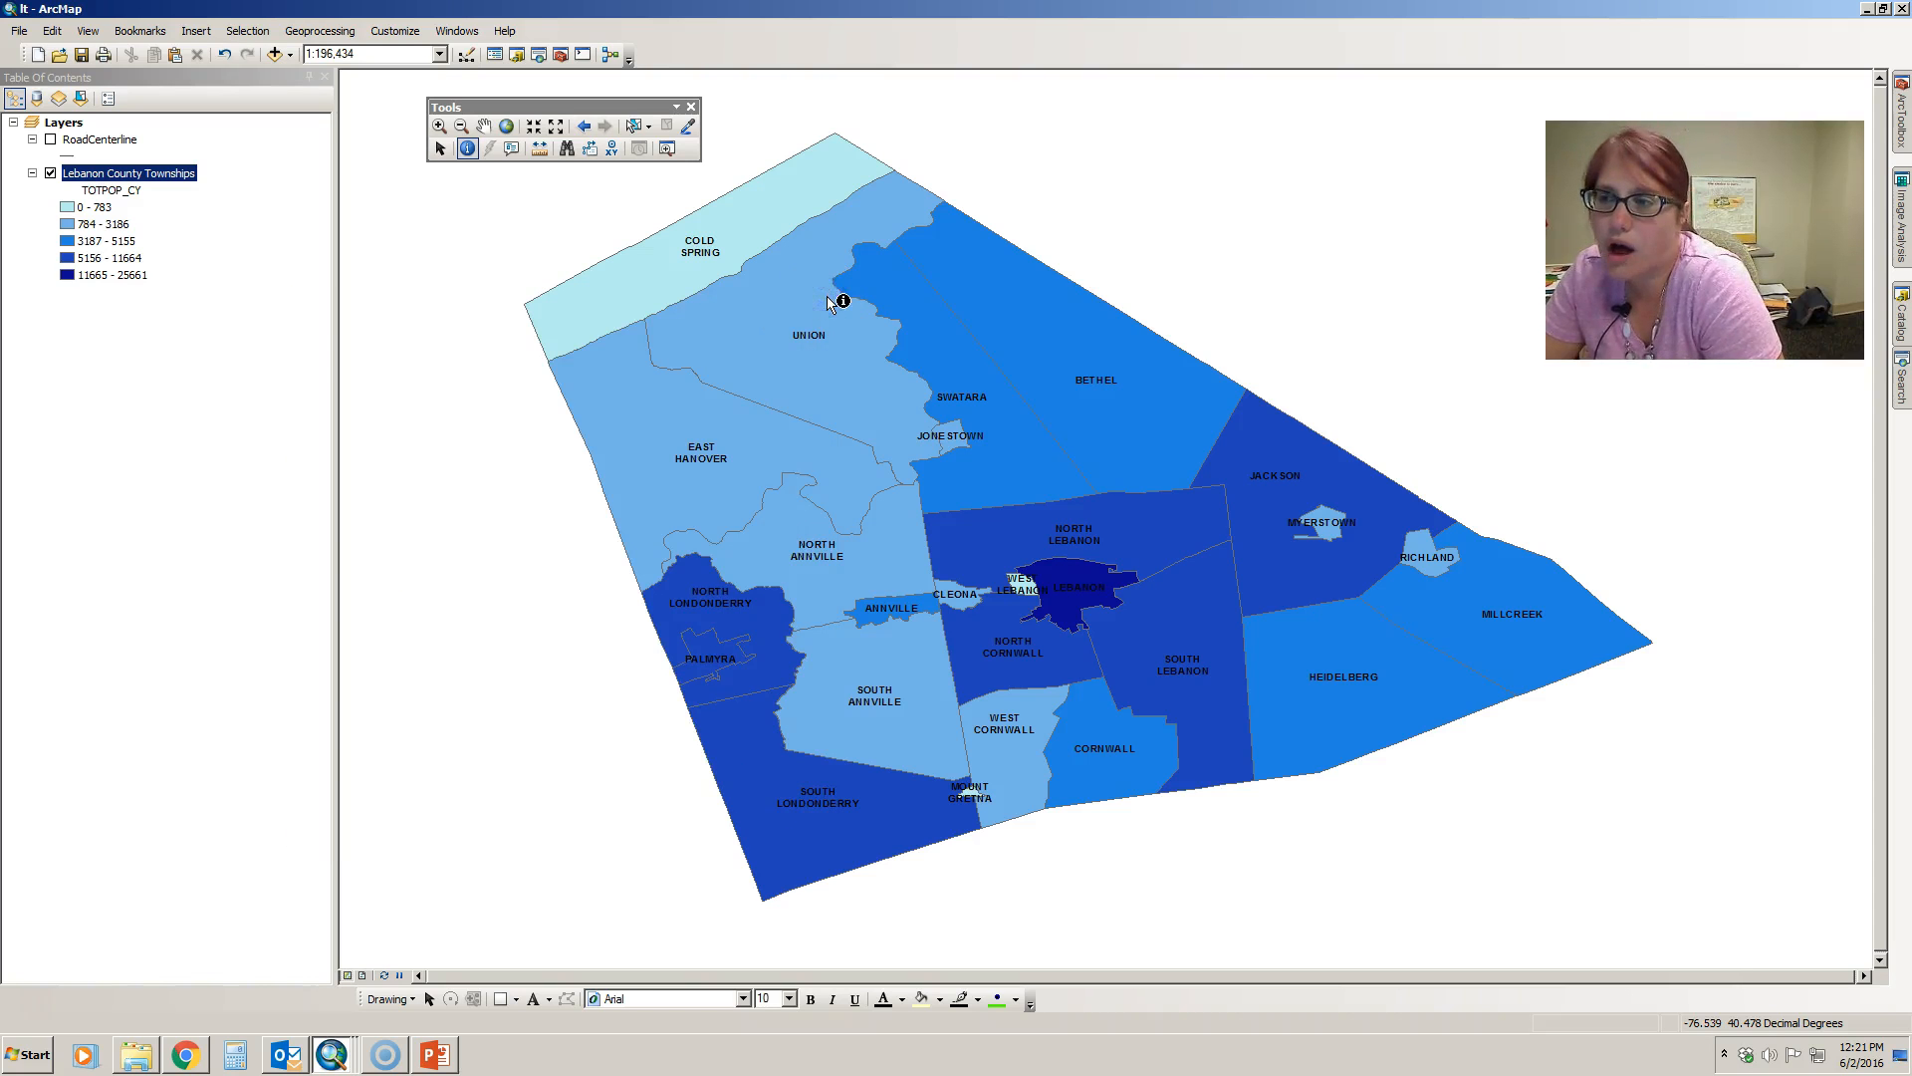
- Measure the straight-line distance across Cold Spring from its western edge to its northeastern edge
click(538, 151)
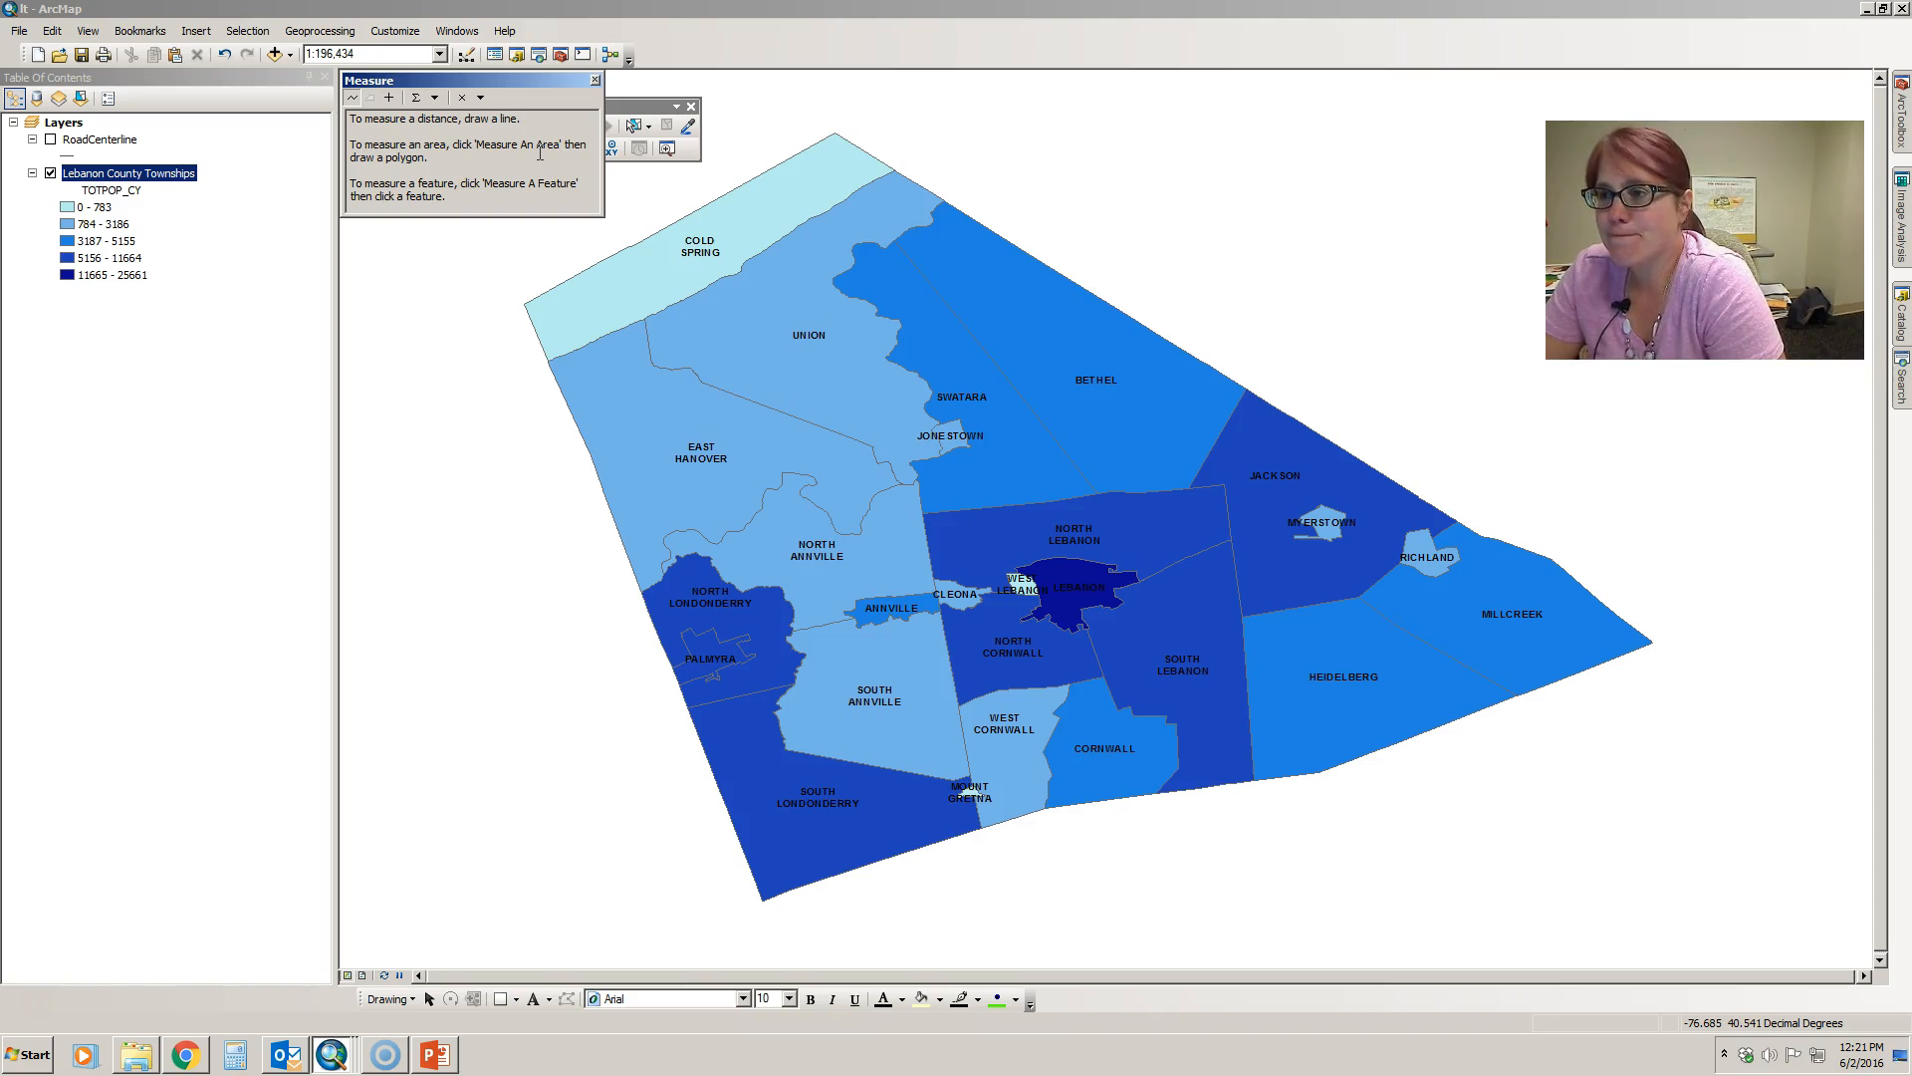
click(355, 102)
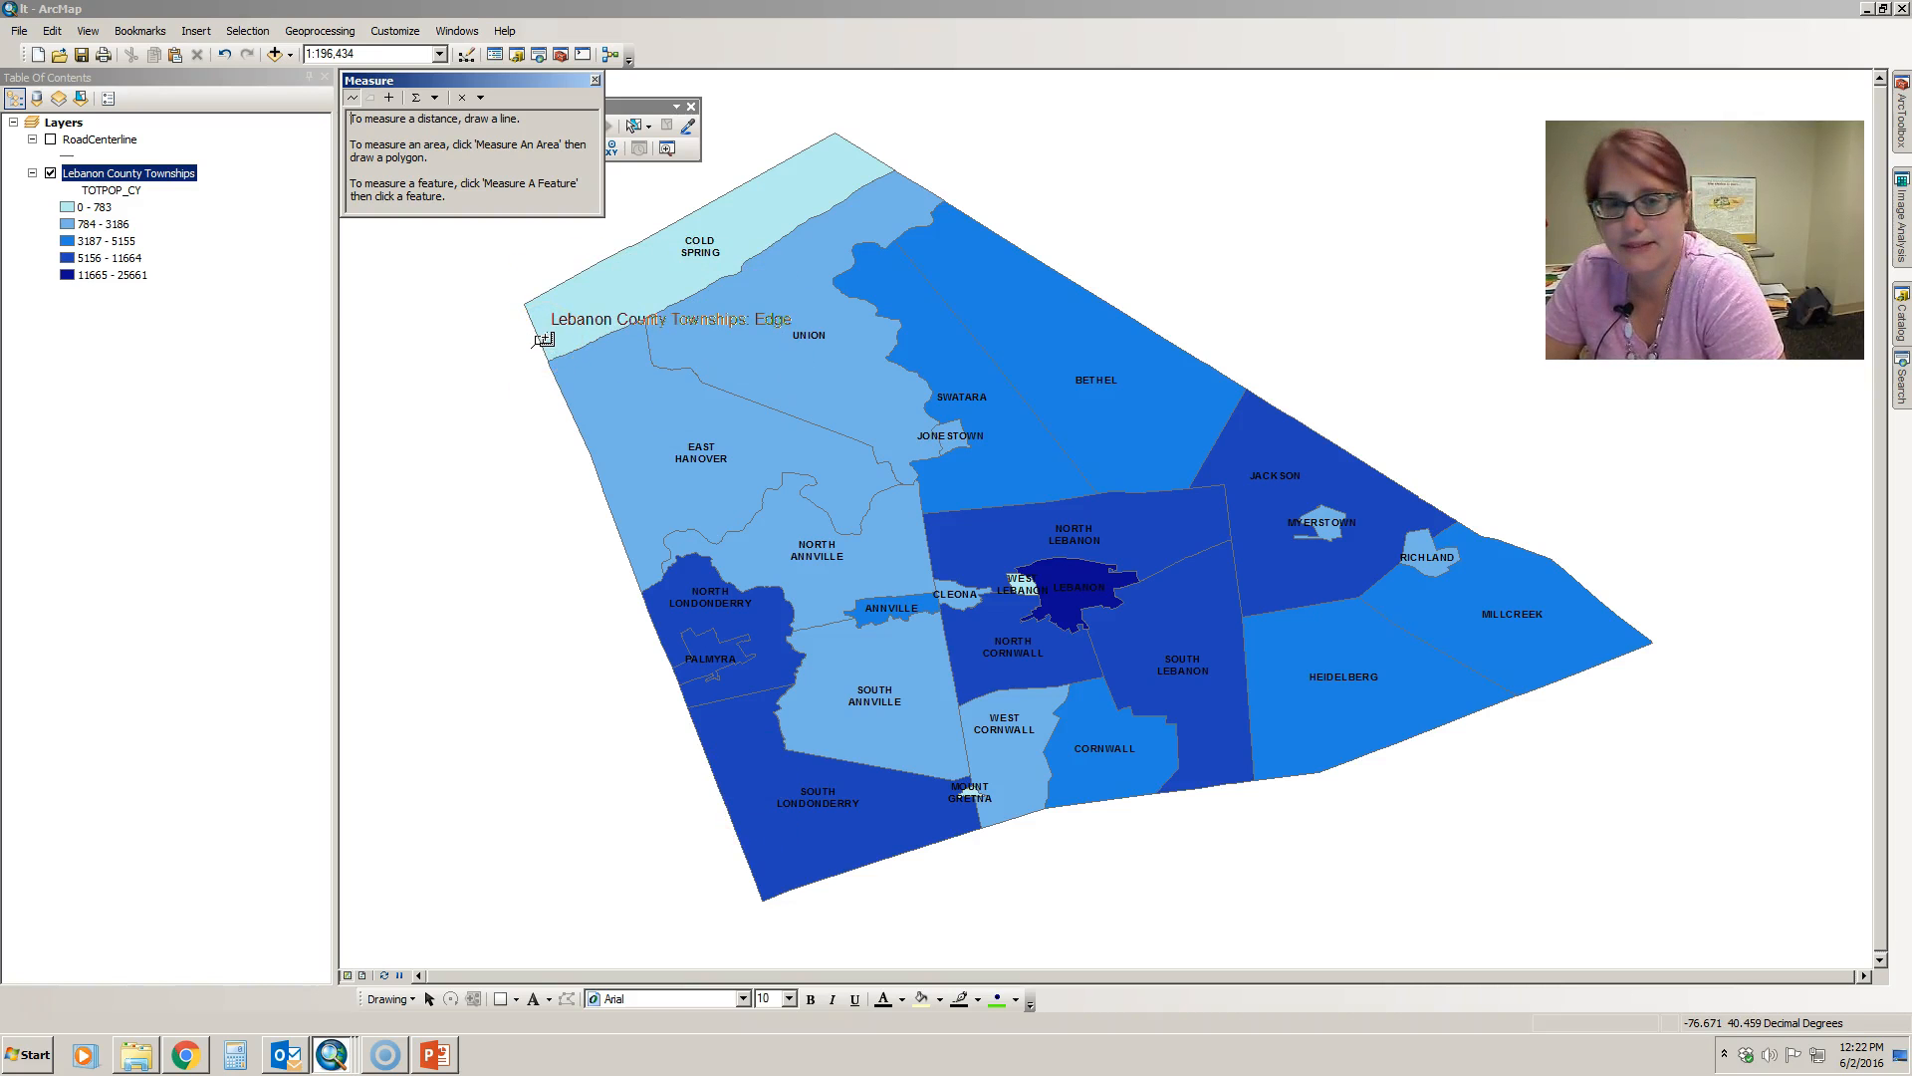
mouse_move(539, 339)
mouse_down()
mouse_move(833, 197)
mouse_move(865, 157)
mouse_up()
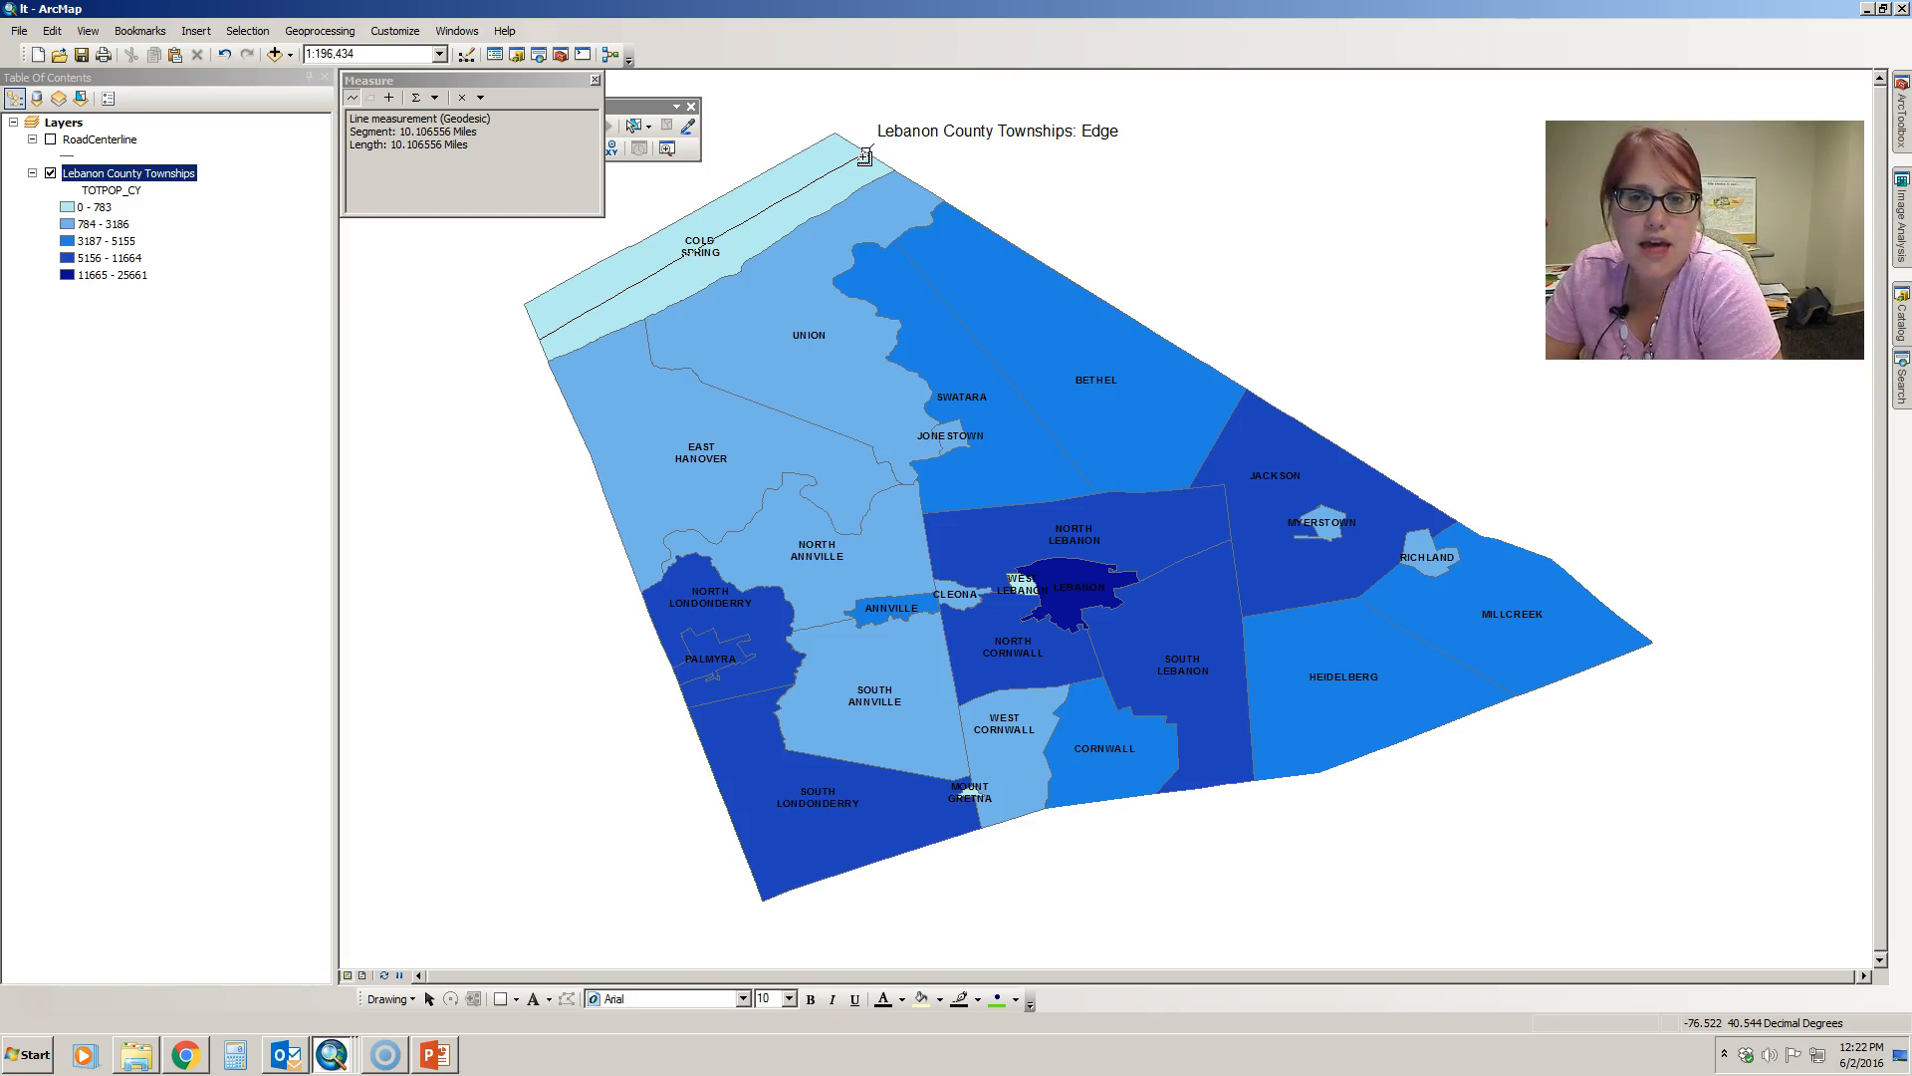
double_click(864, 156)
click(435, 155)
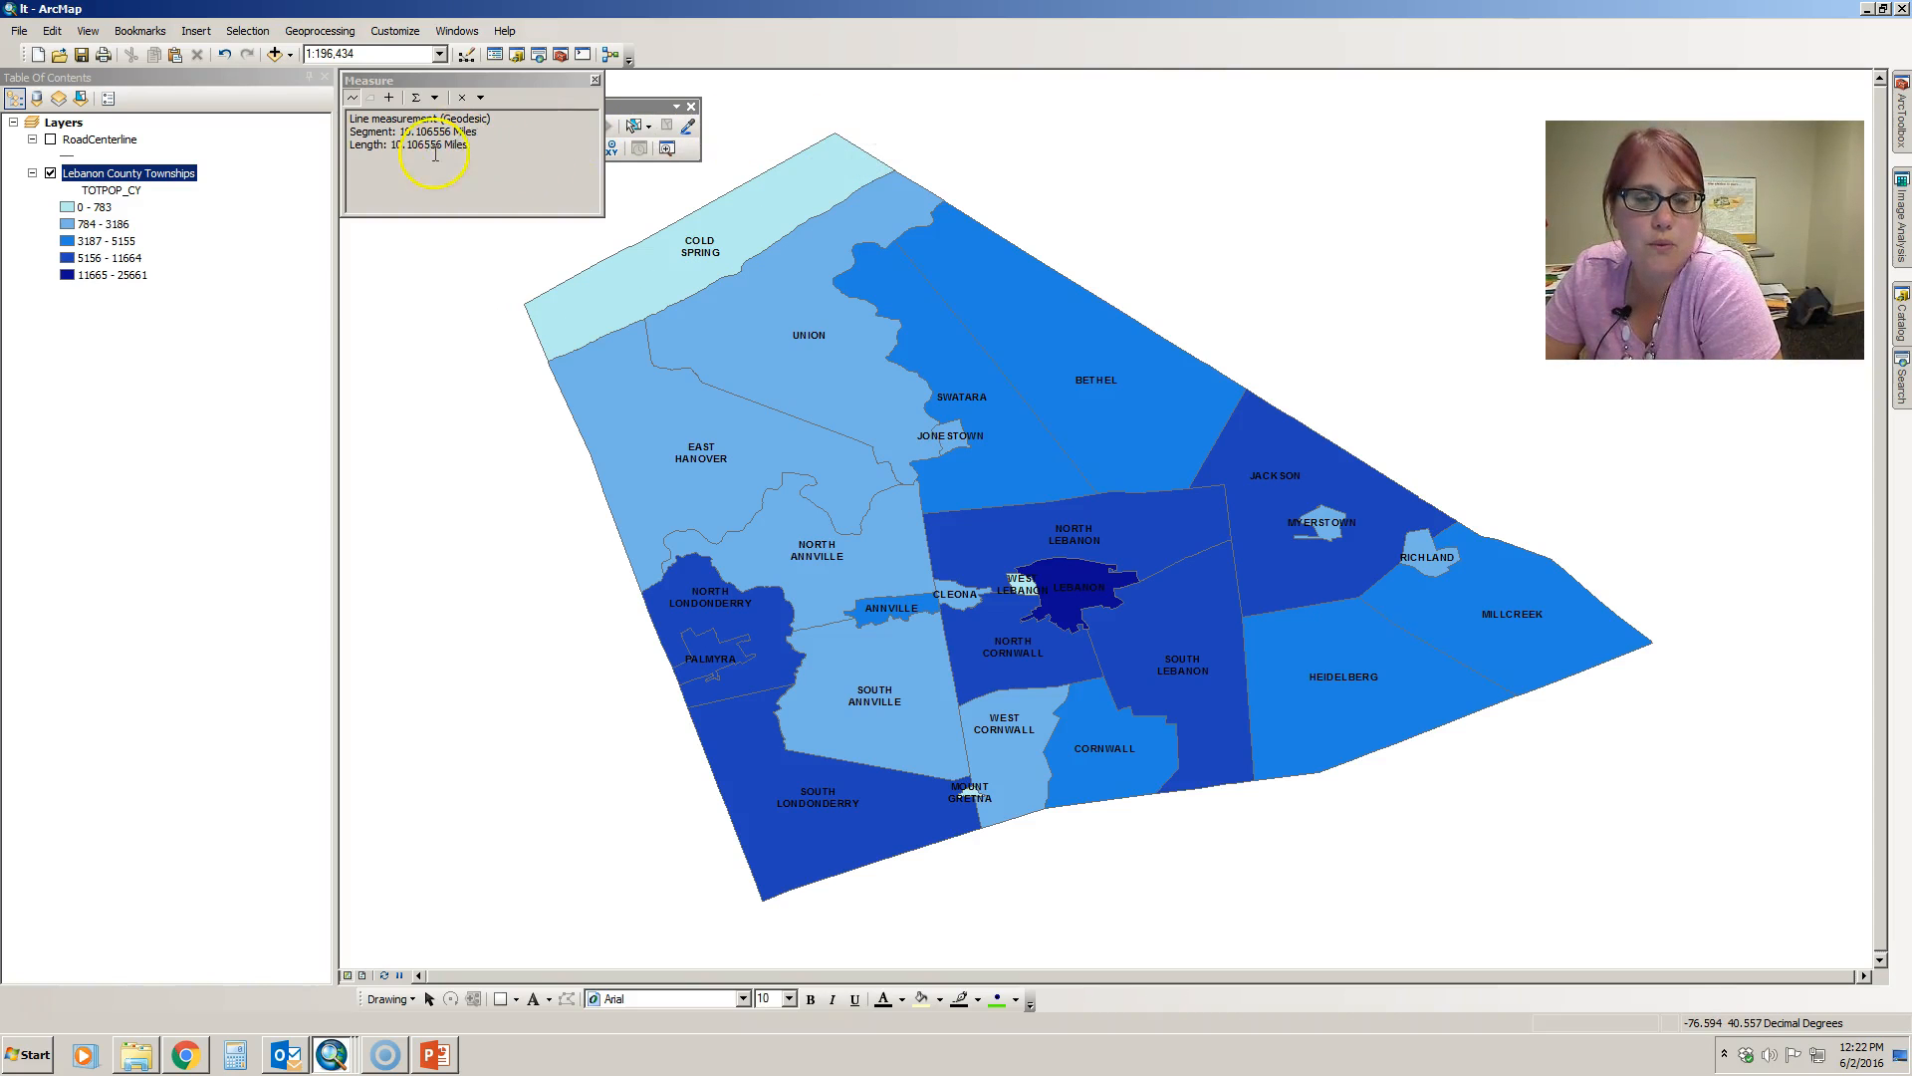
- Switch the measurement's distance units to Kilometers and back to Miles
click(435, 98)
mouse_move(445, 122)
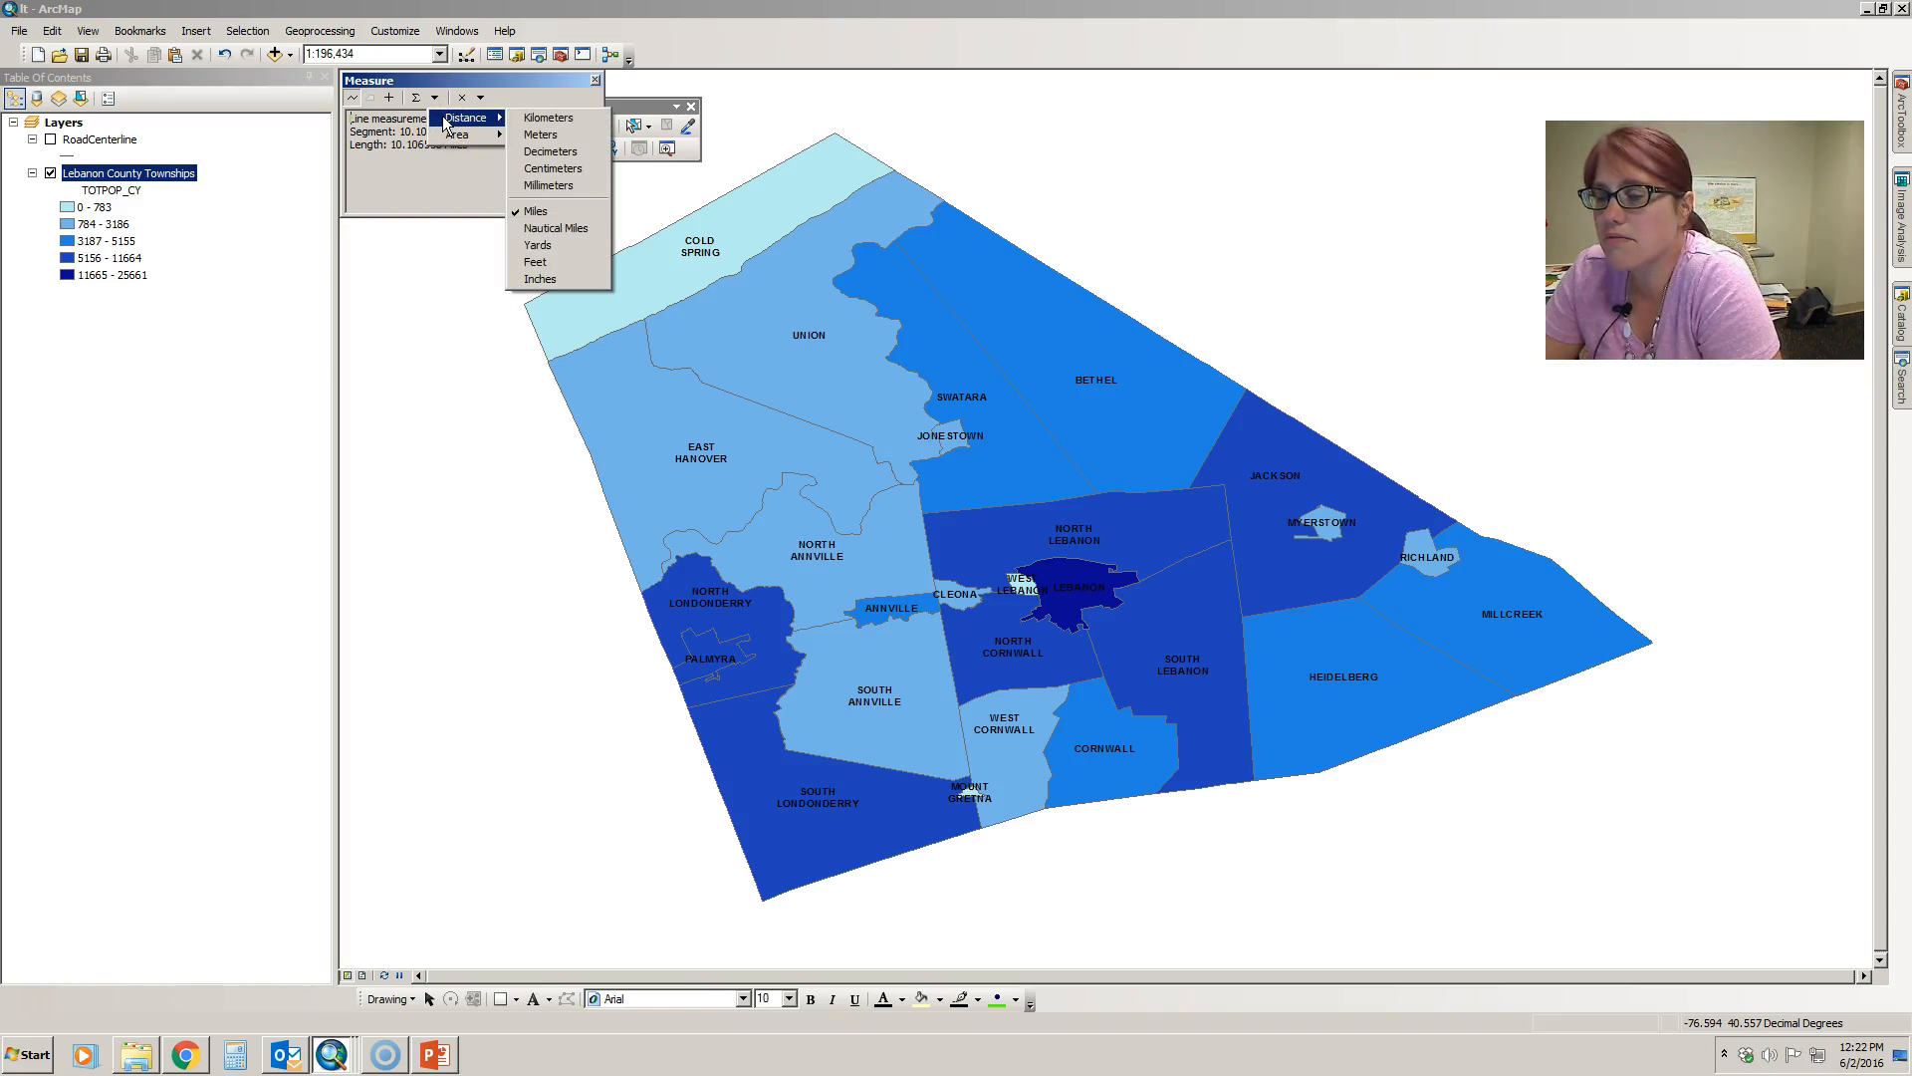
click(553, 117)
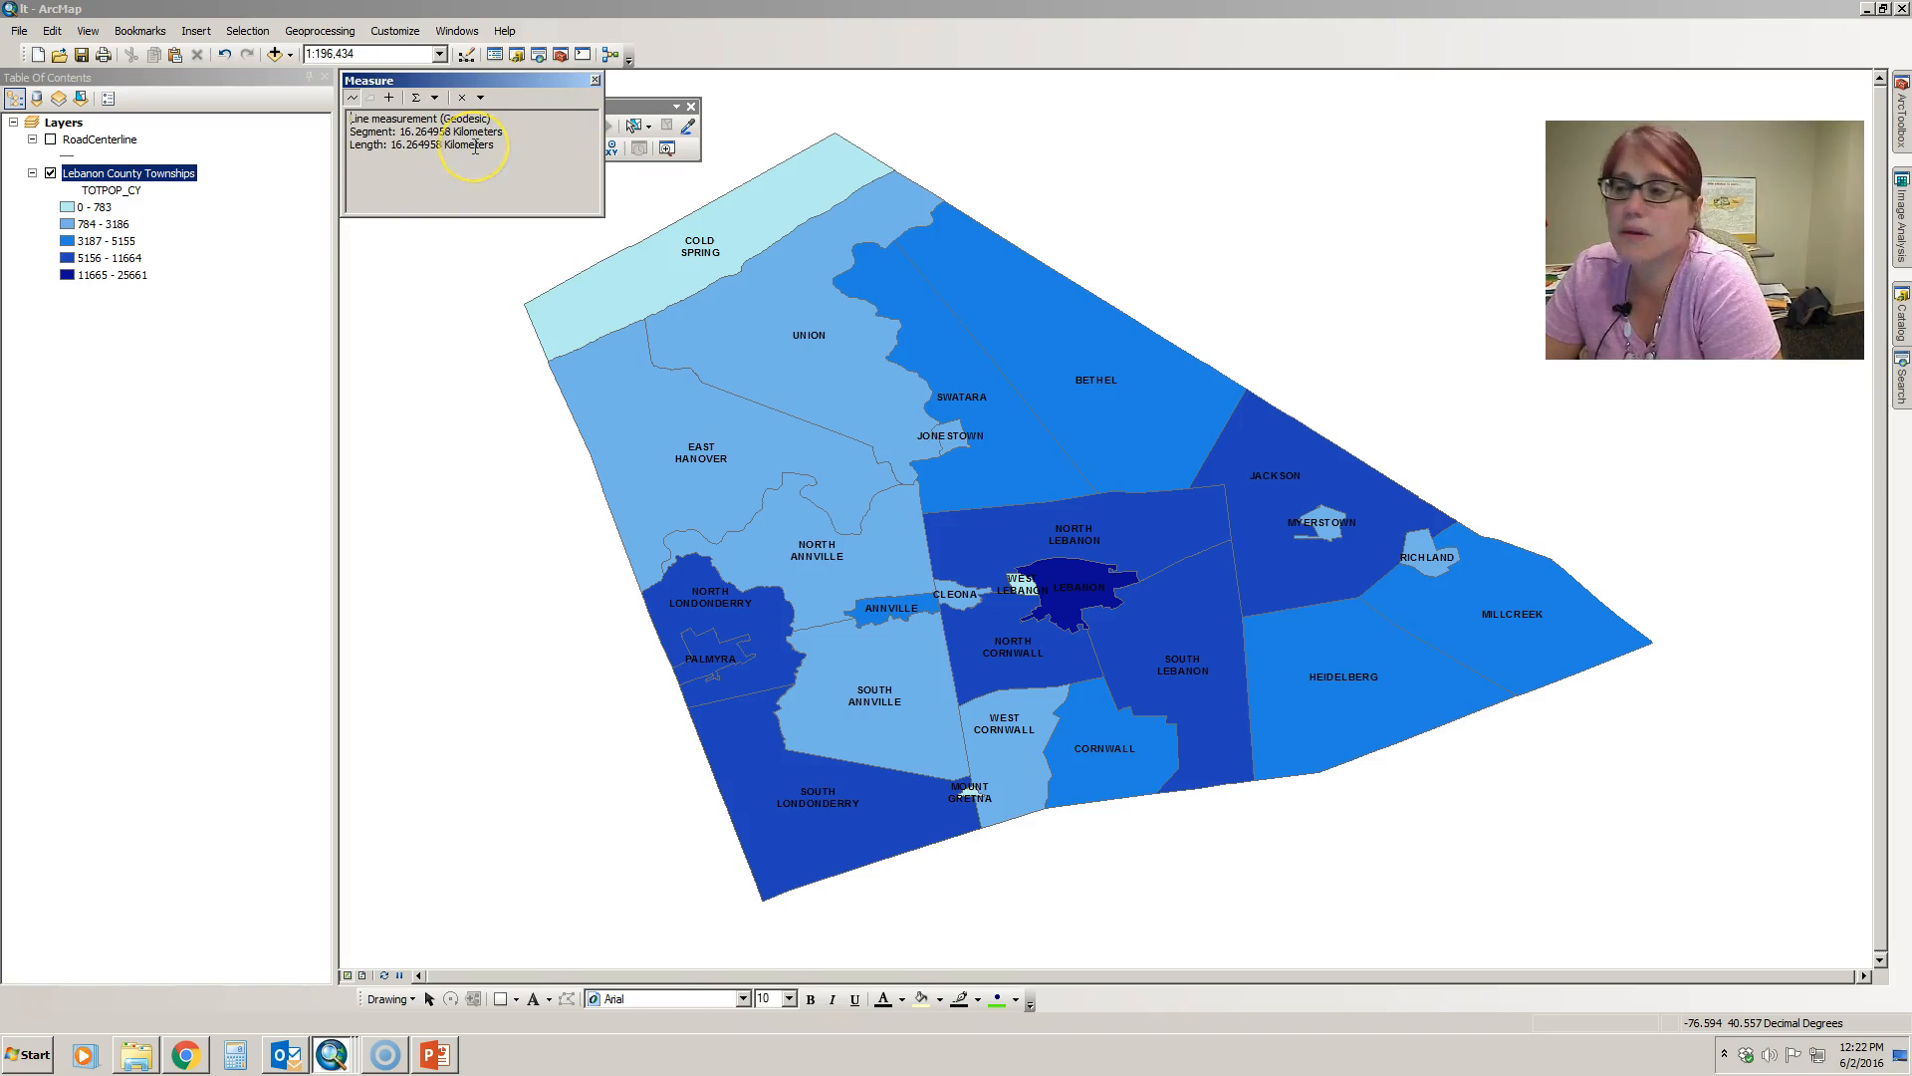
click(434, 97)
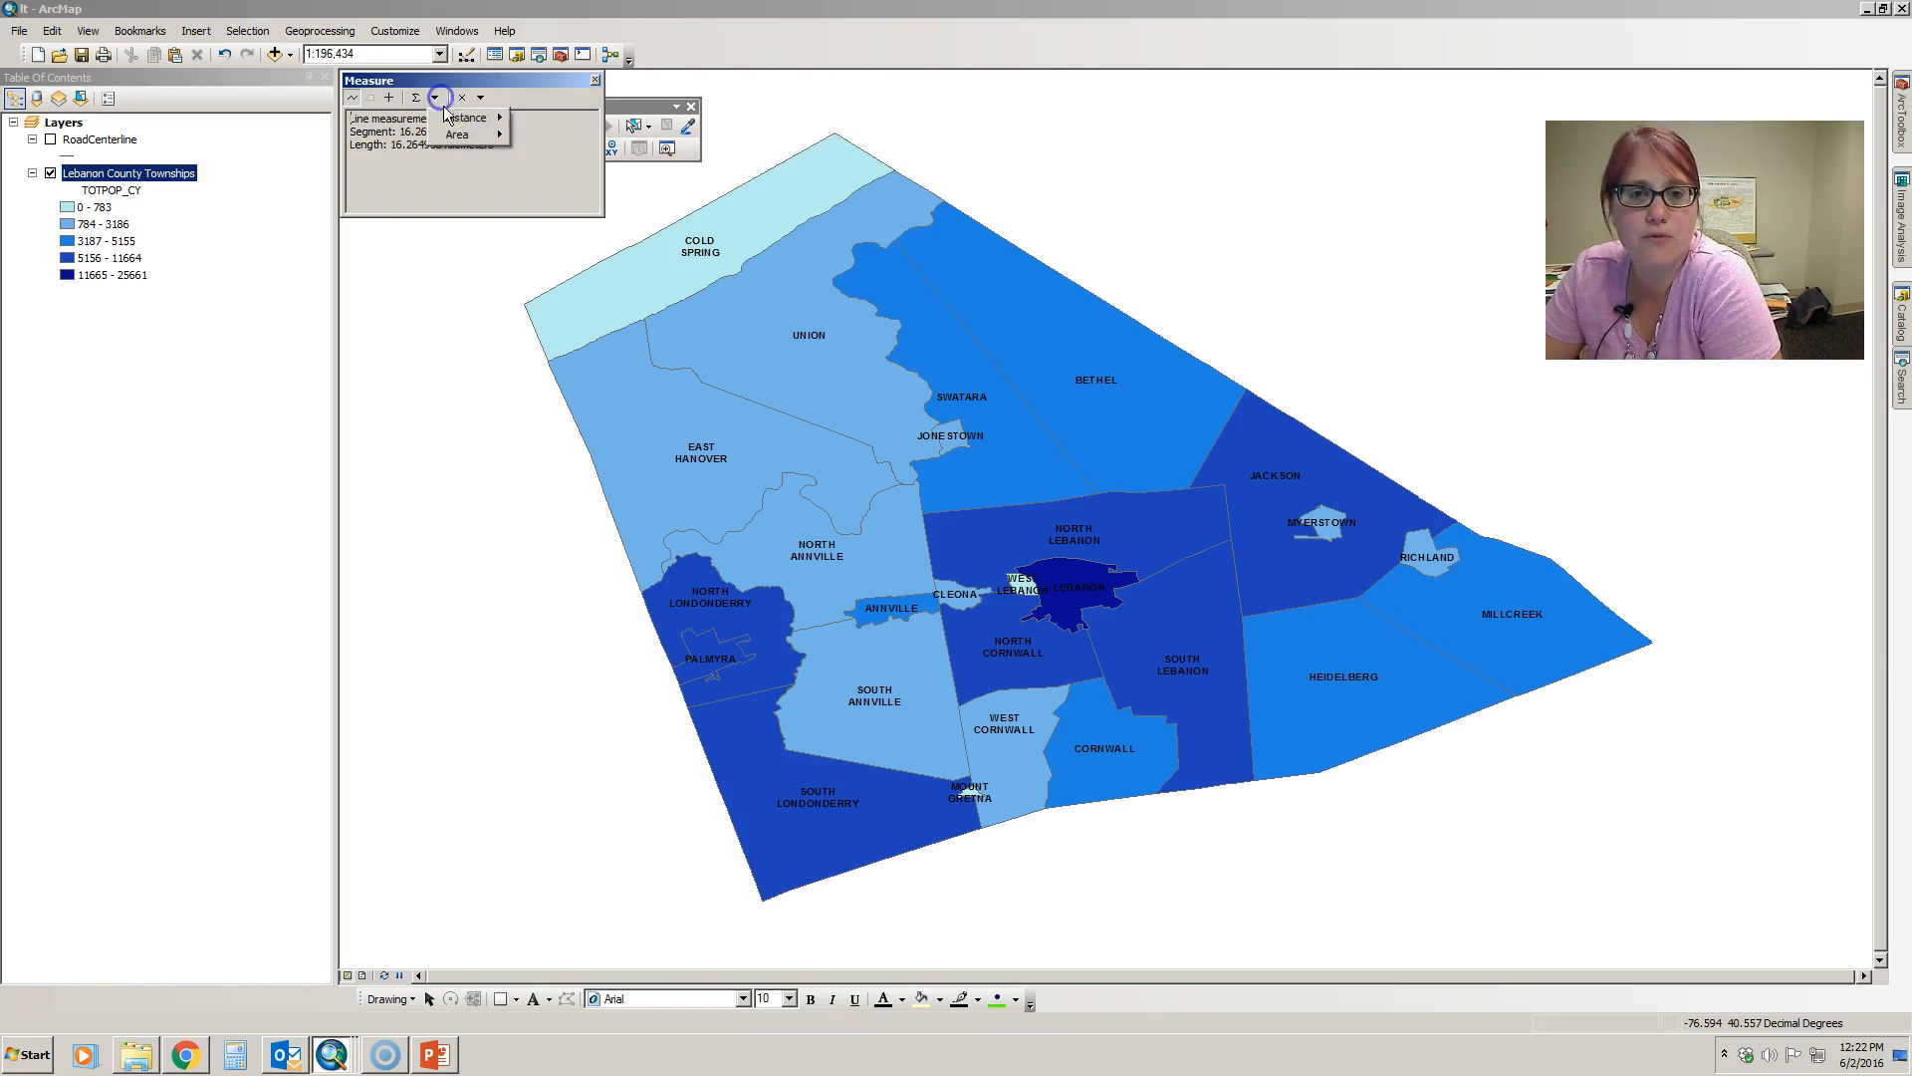
mouse_move(450, 121)
click(538, 210)
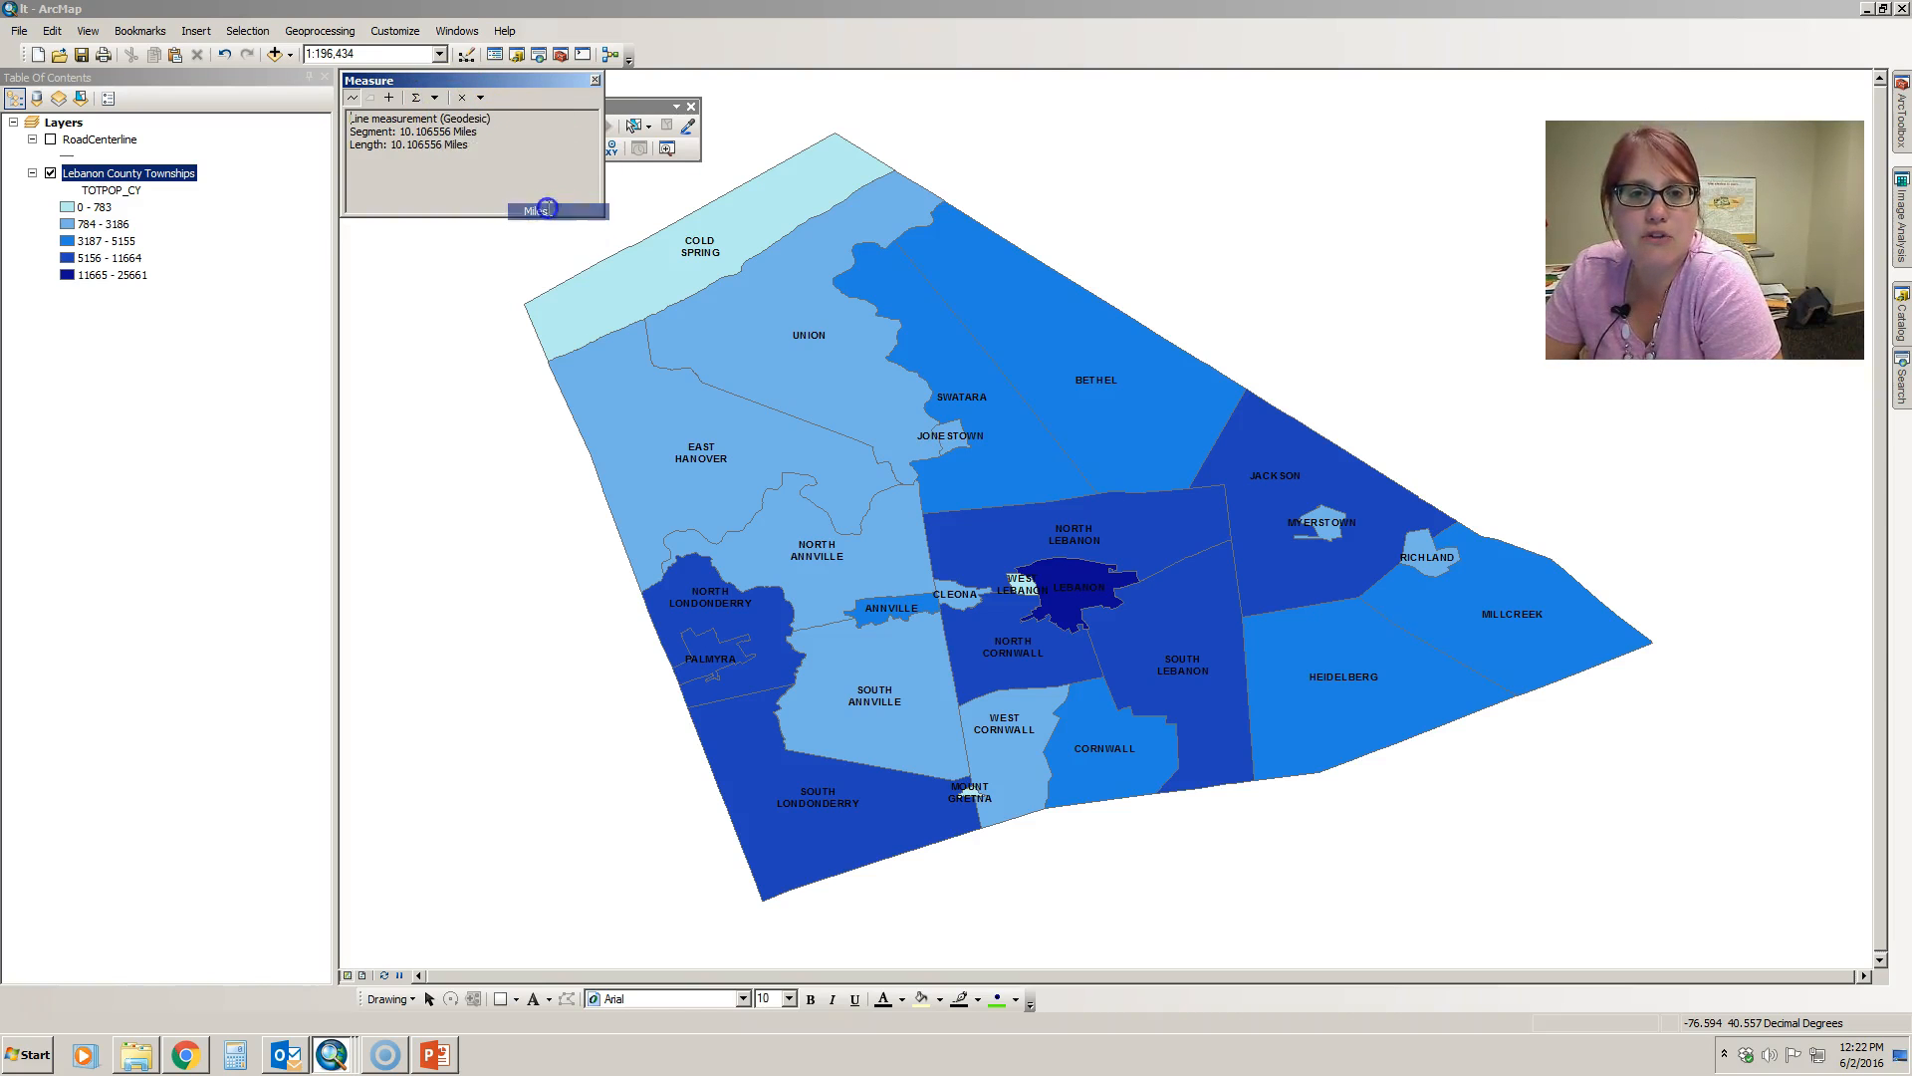
click(435, 96)
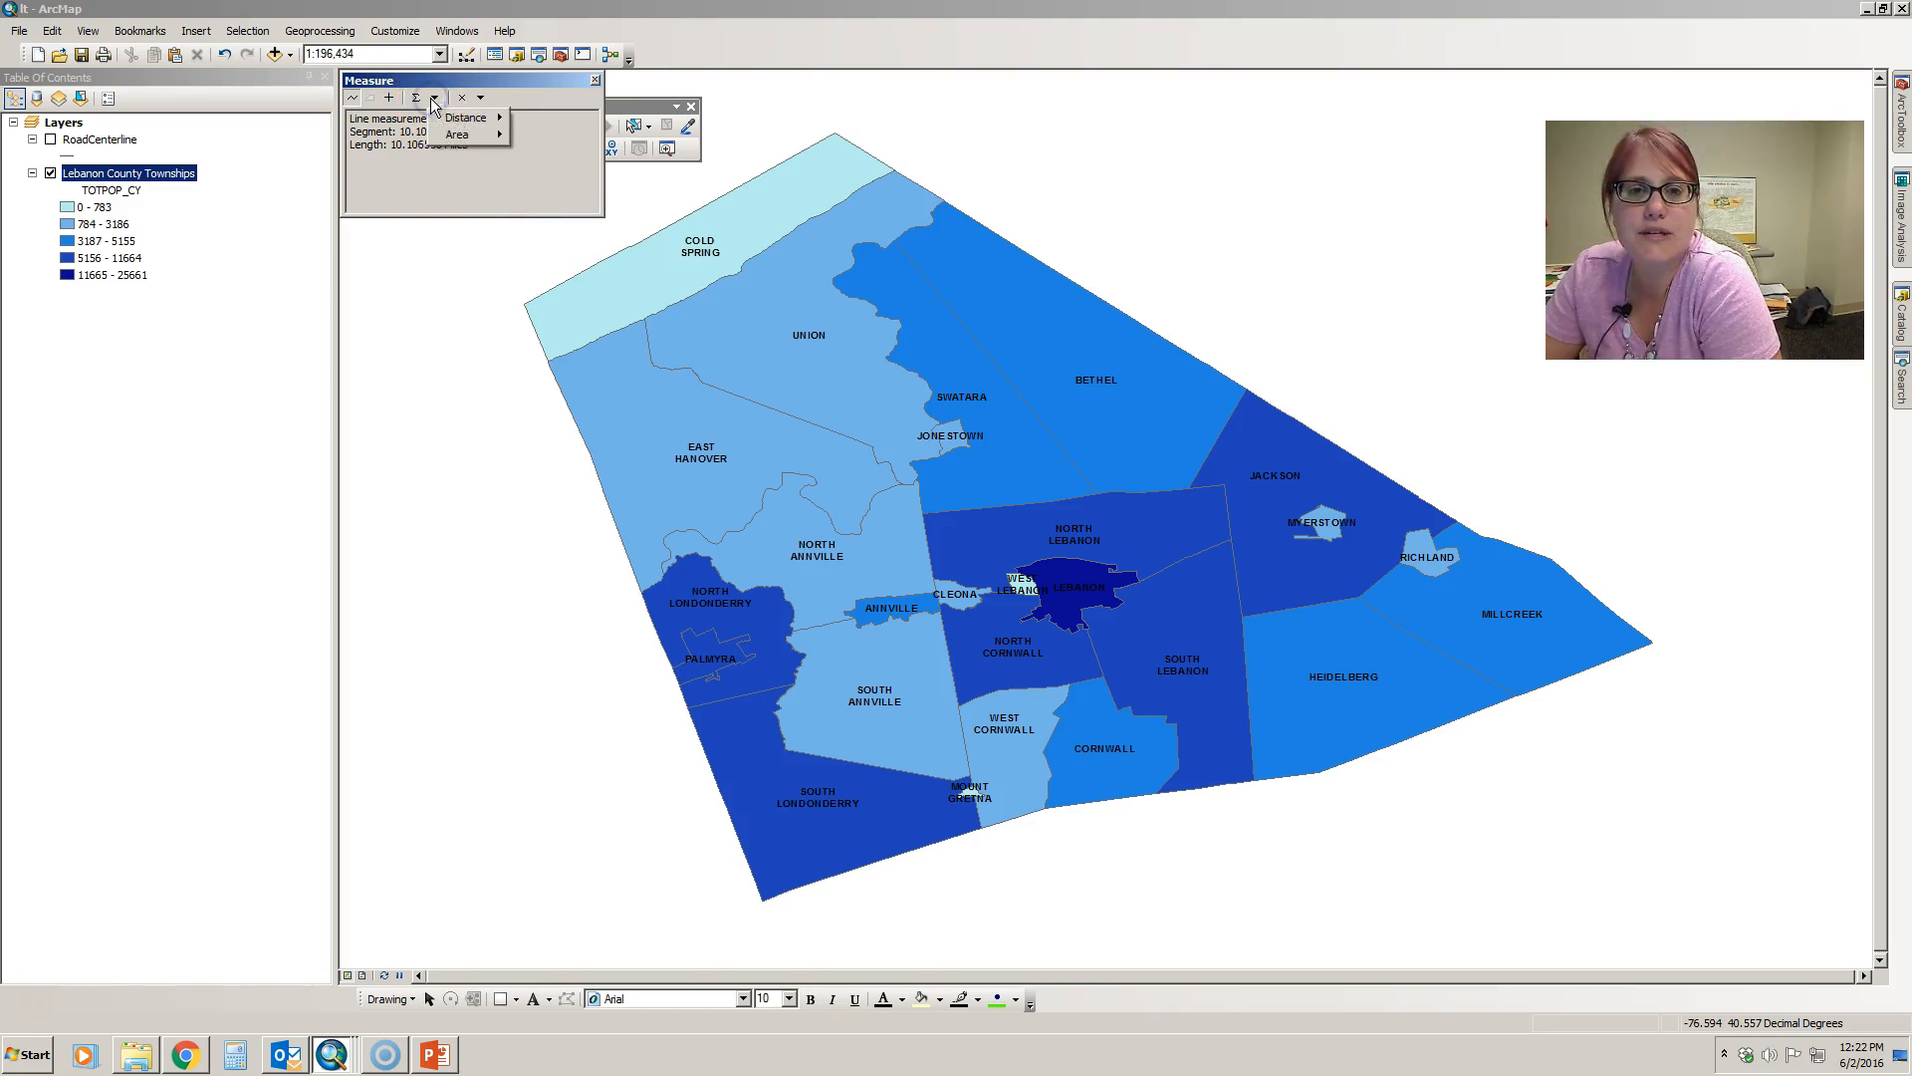
mouse_move(450, 123)
click(469, 180)
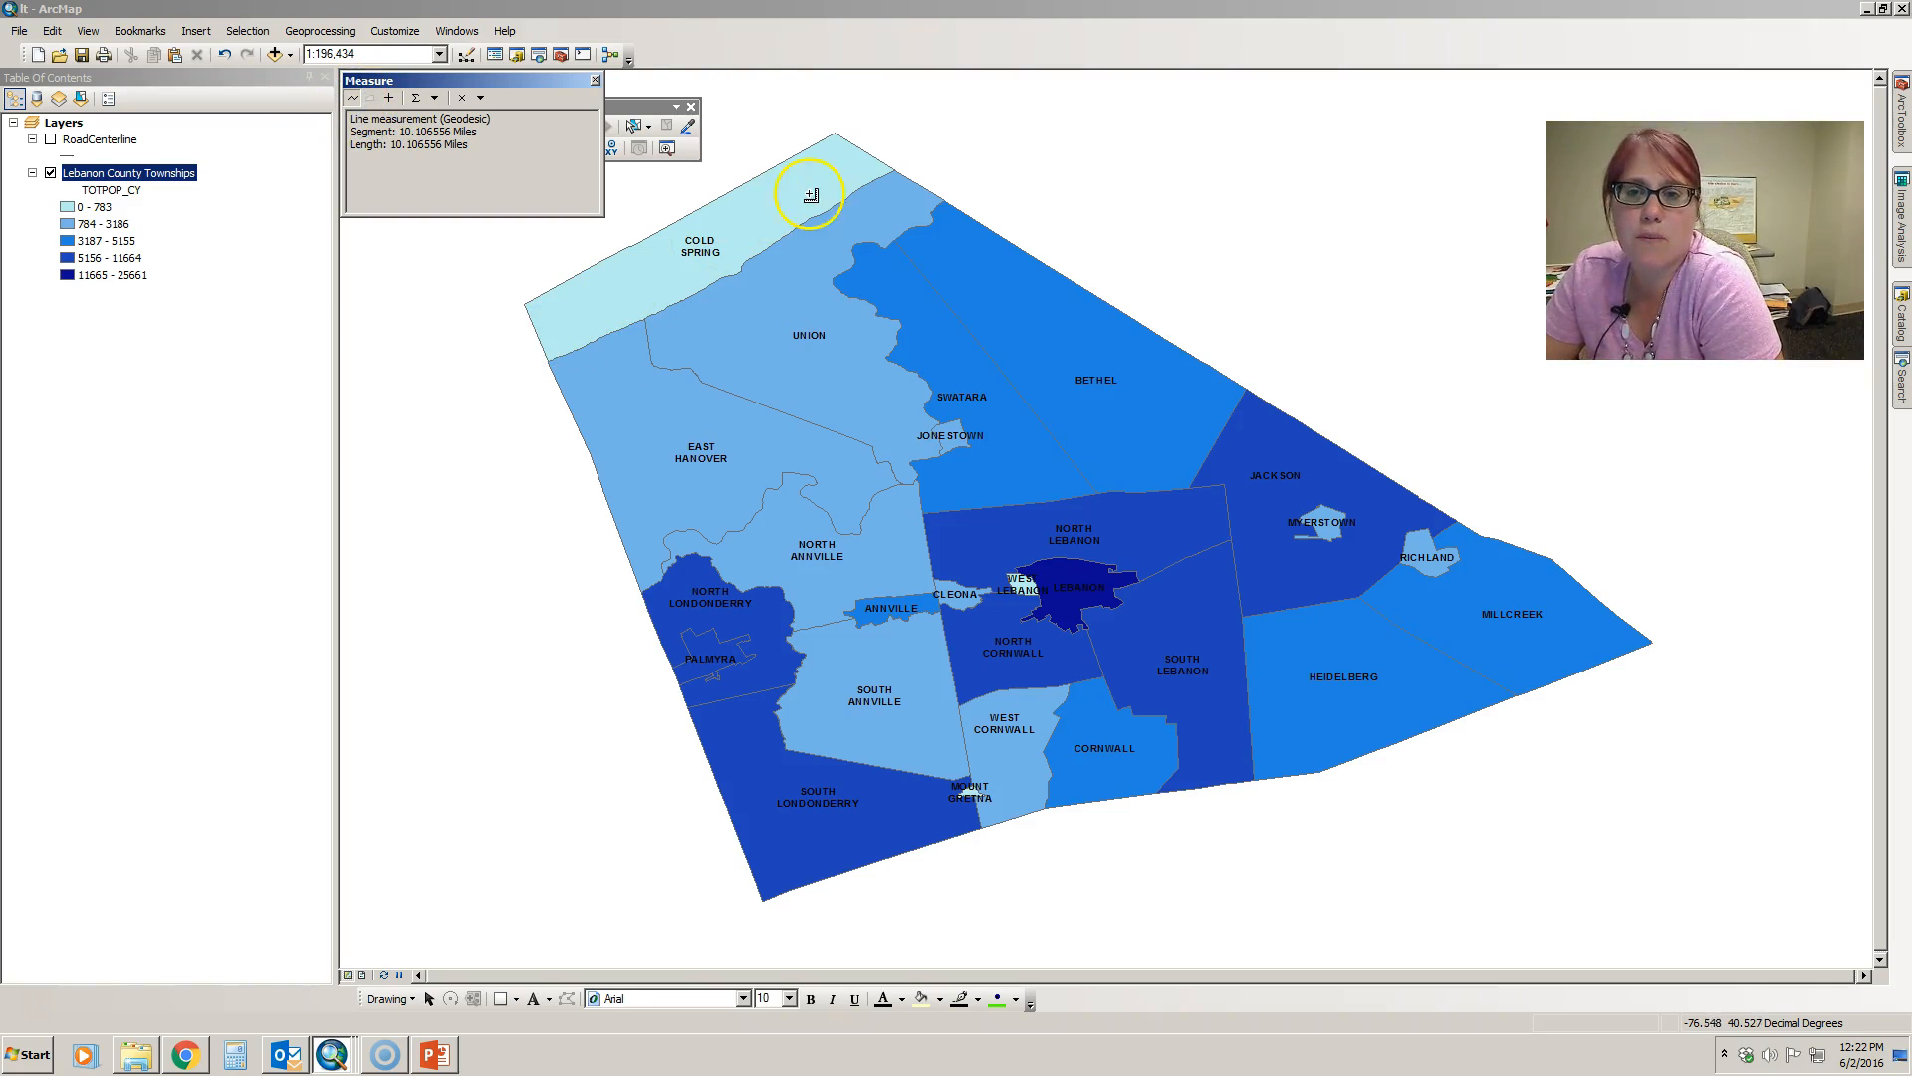
- Measure a multi-segment line along the county's western and southern boundary, from Cold Spring's western corner to Millcreek's eastern tip
click(525, 304)
click(594, 463)
click(762, 899)
click(976, 834)
click(1044, 810)
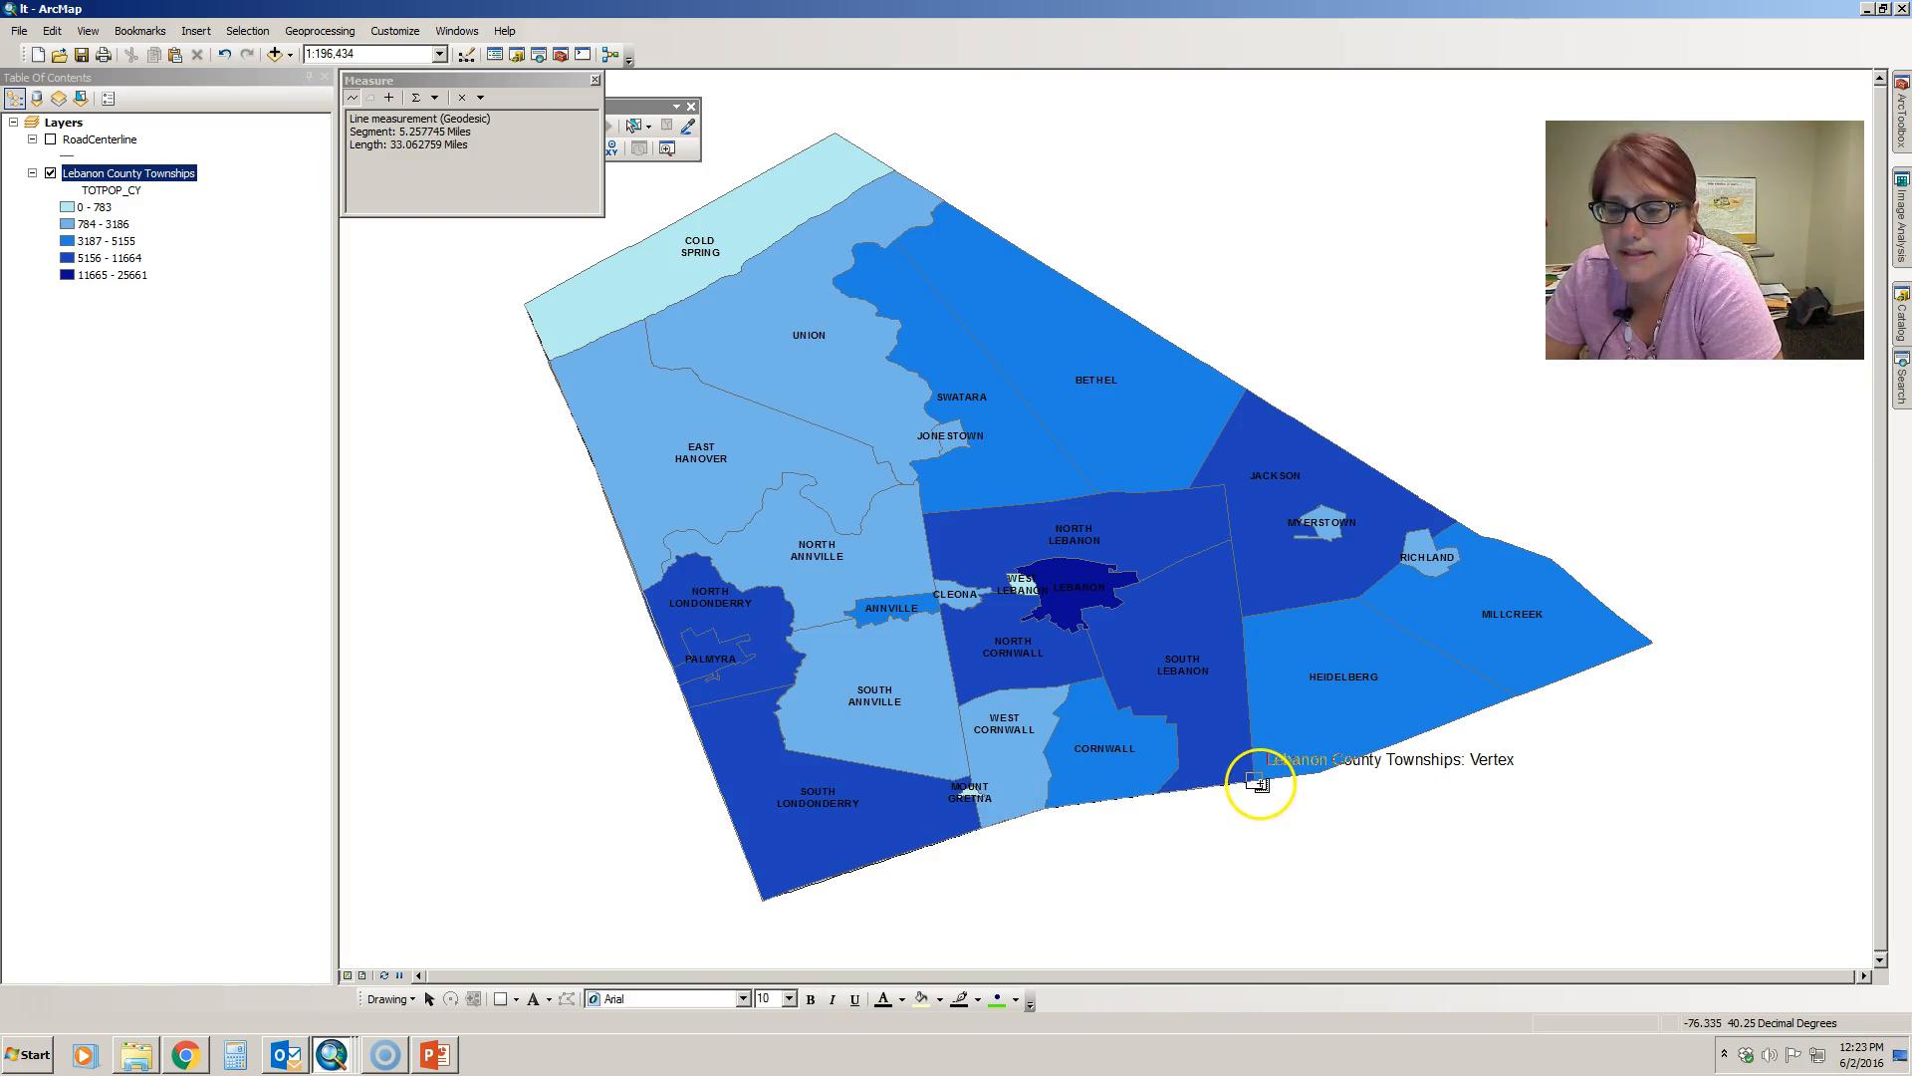
click(1321, 775)
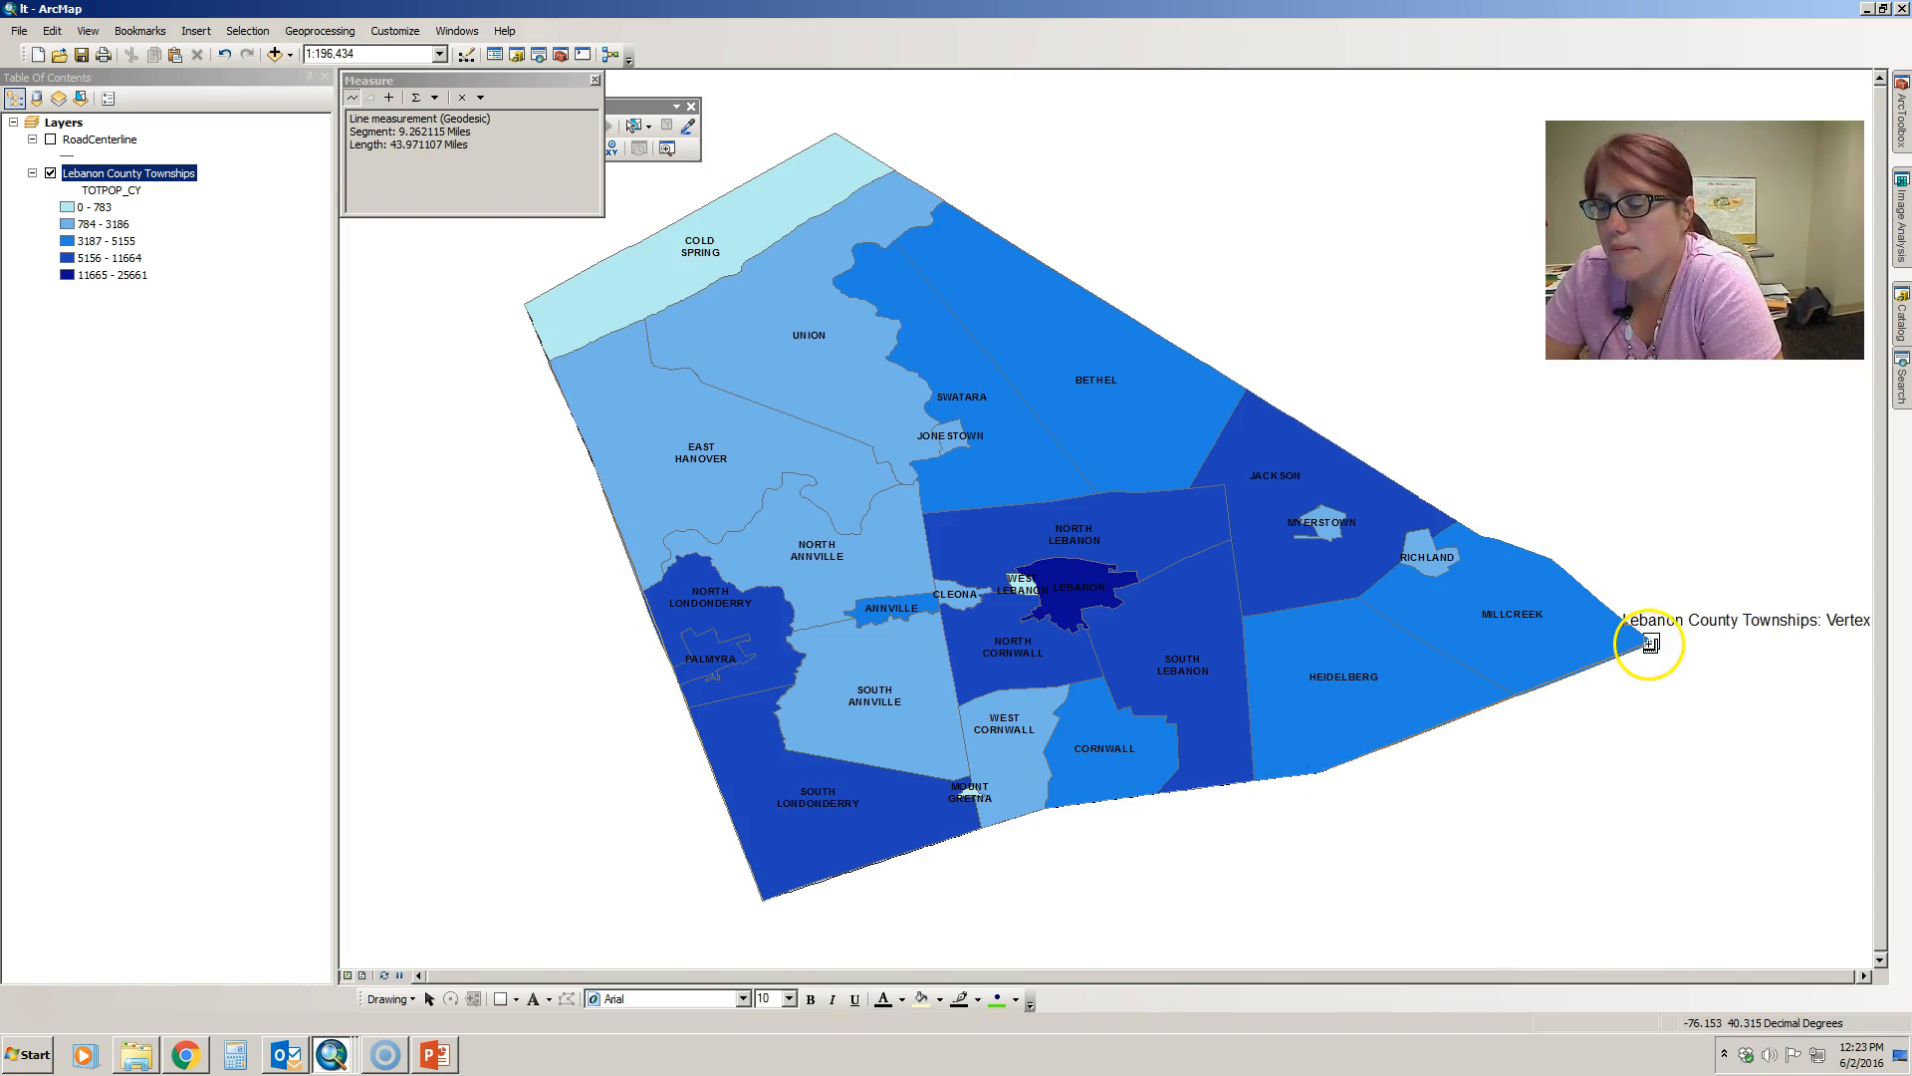
double_click(1652, 643)
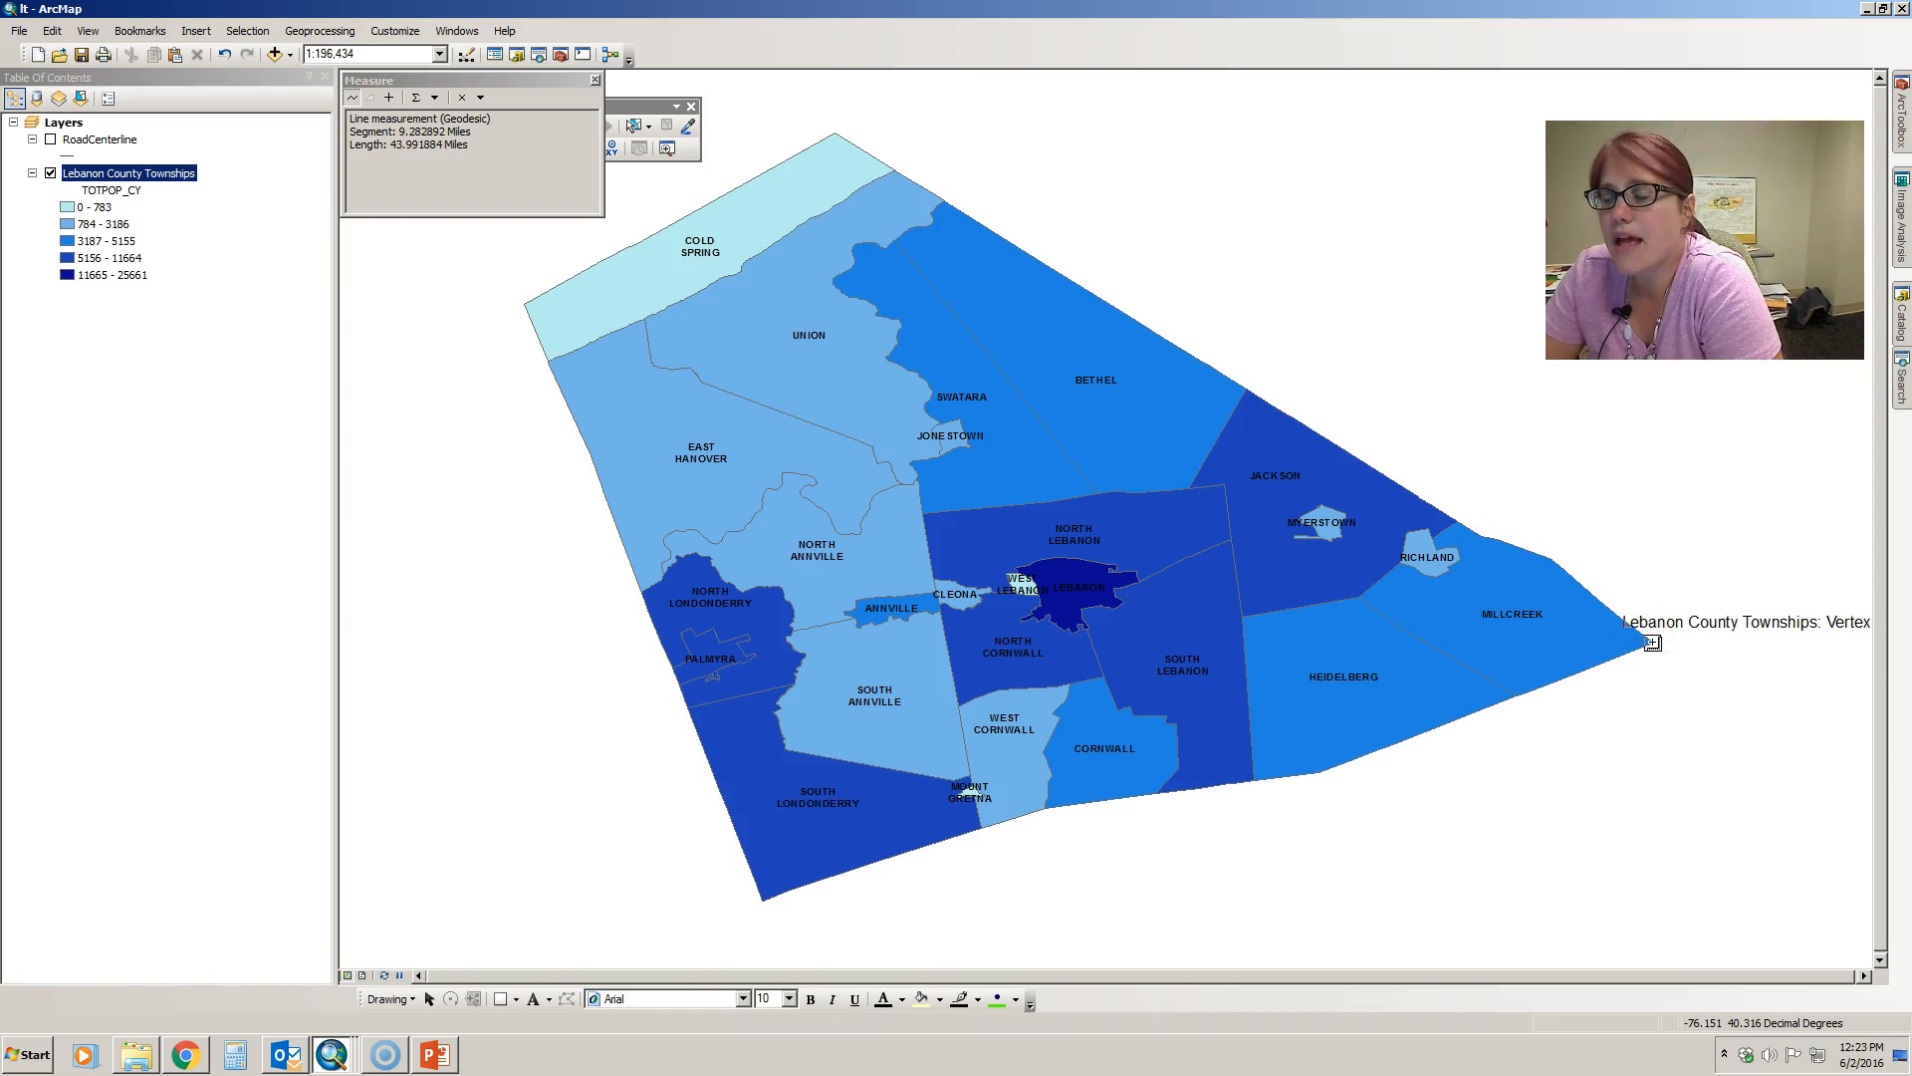
click(471, 152)
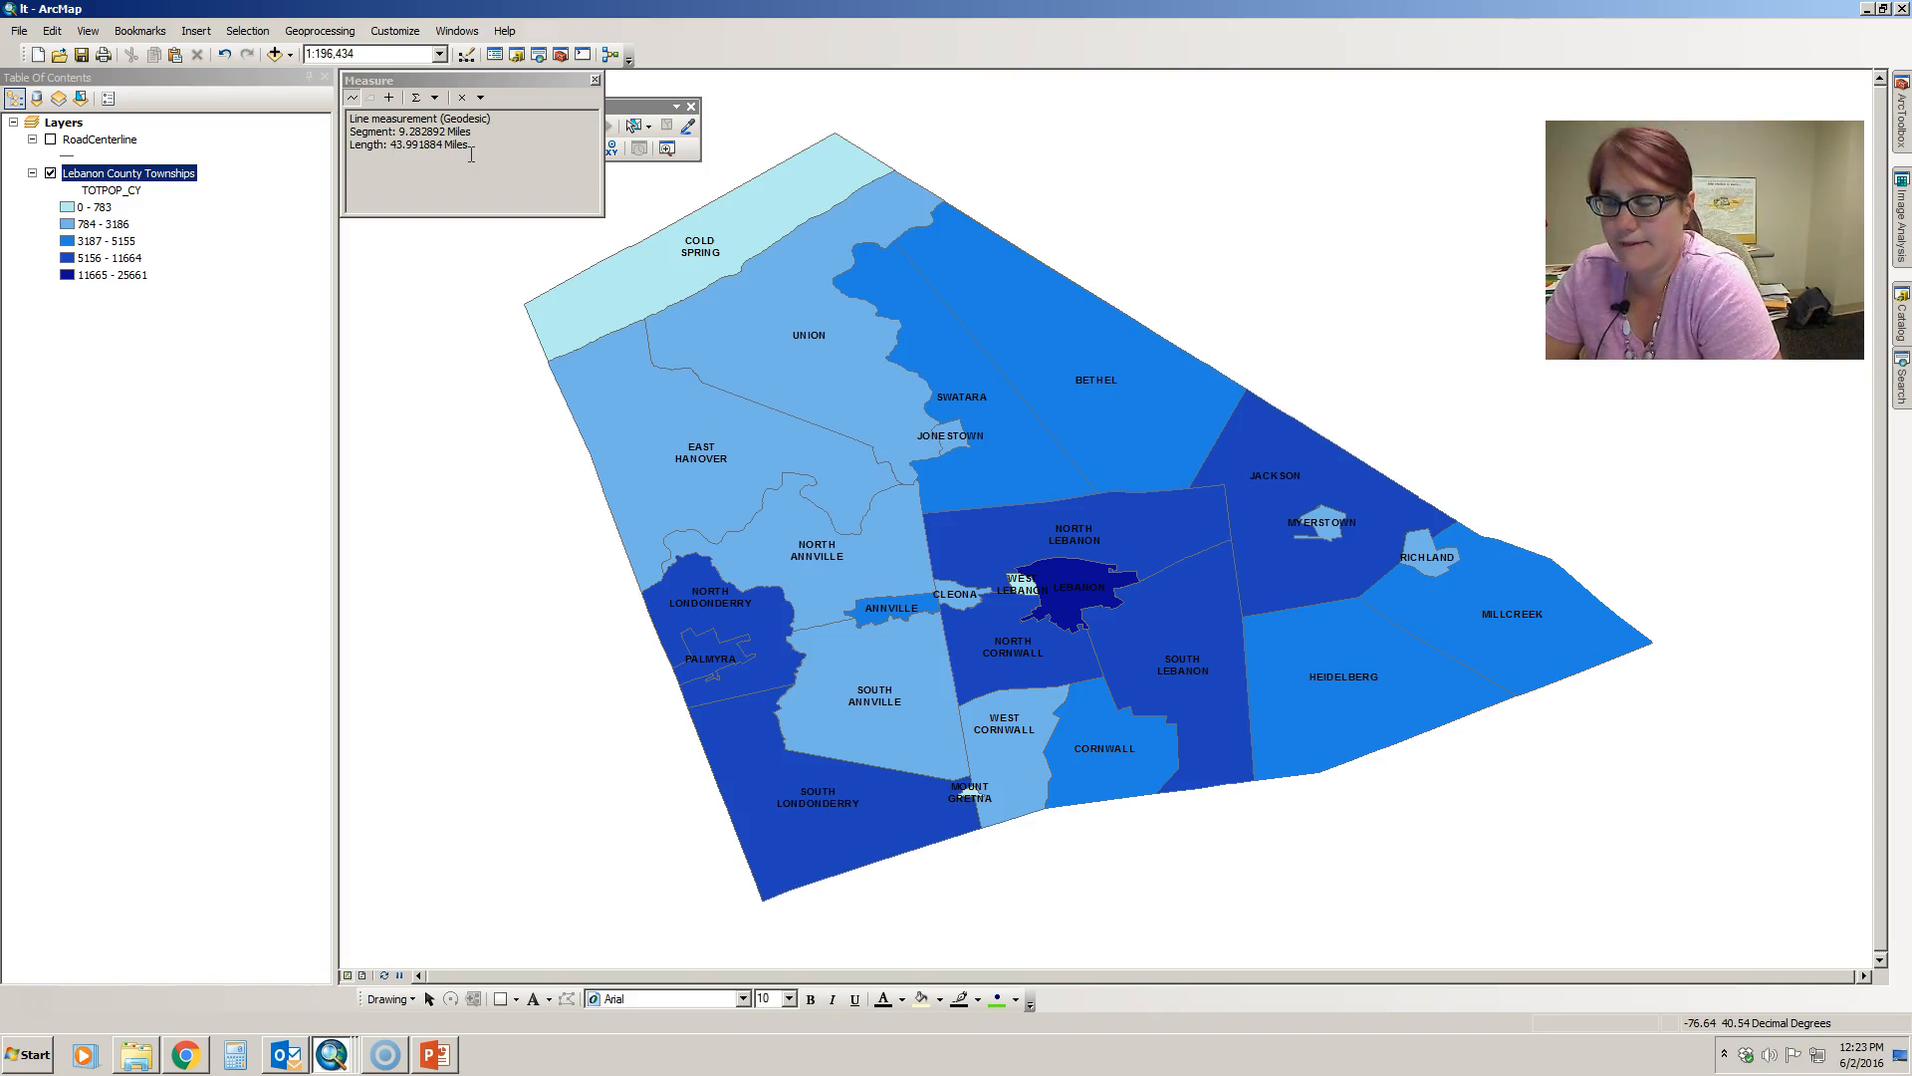
- Try to switch the Measure tool to area measurement, and close the measurement window
click(386, 104)
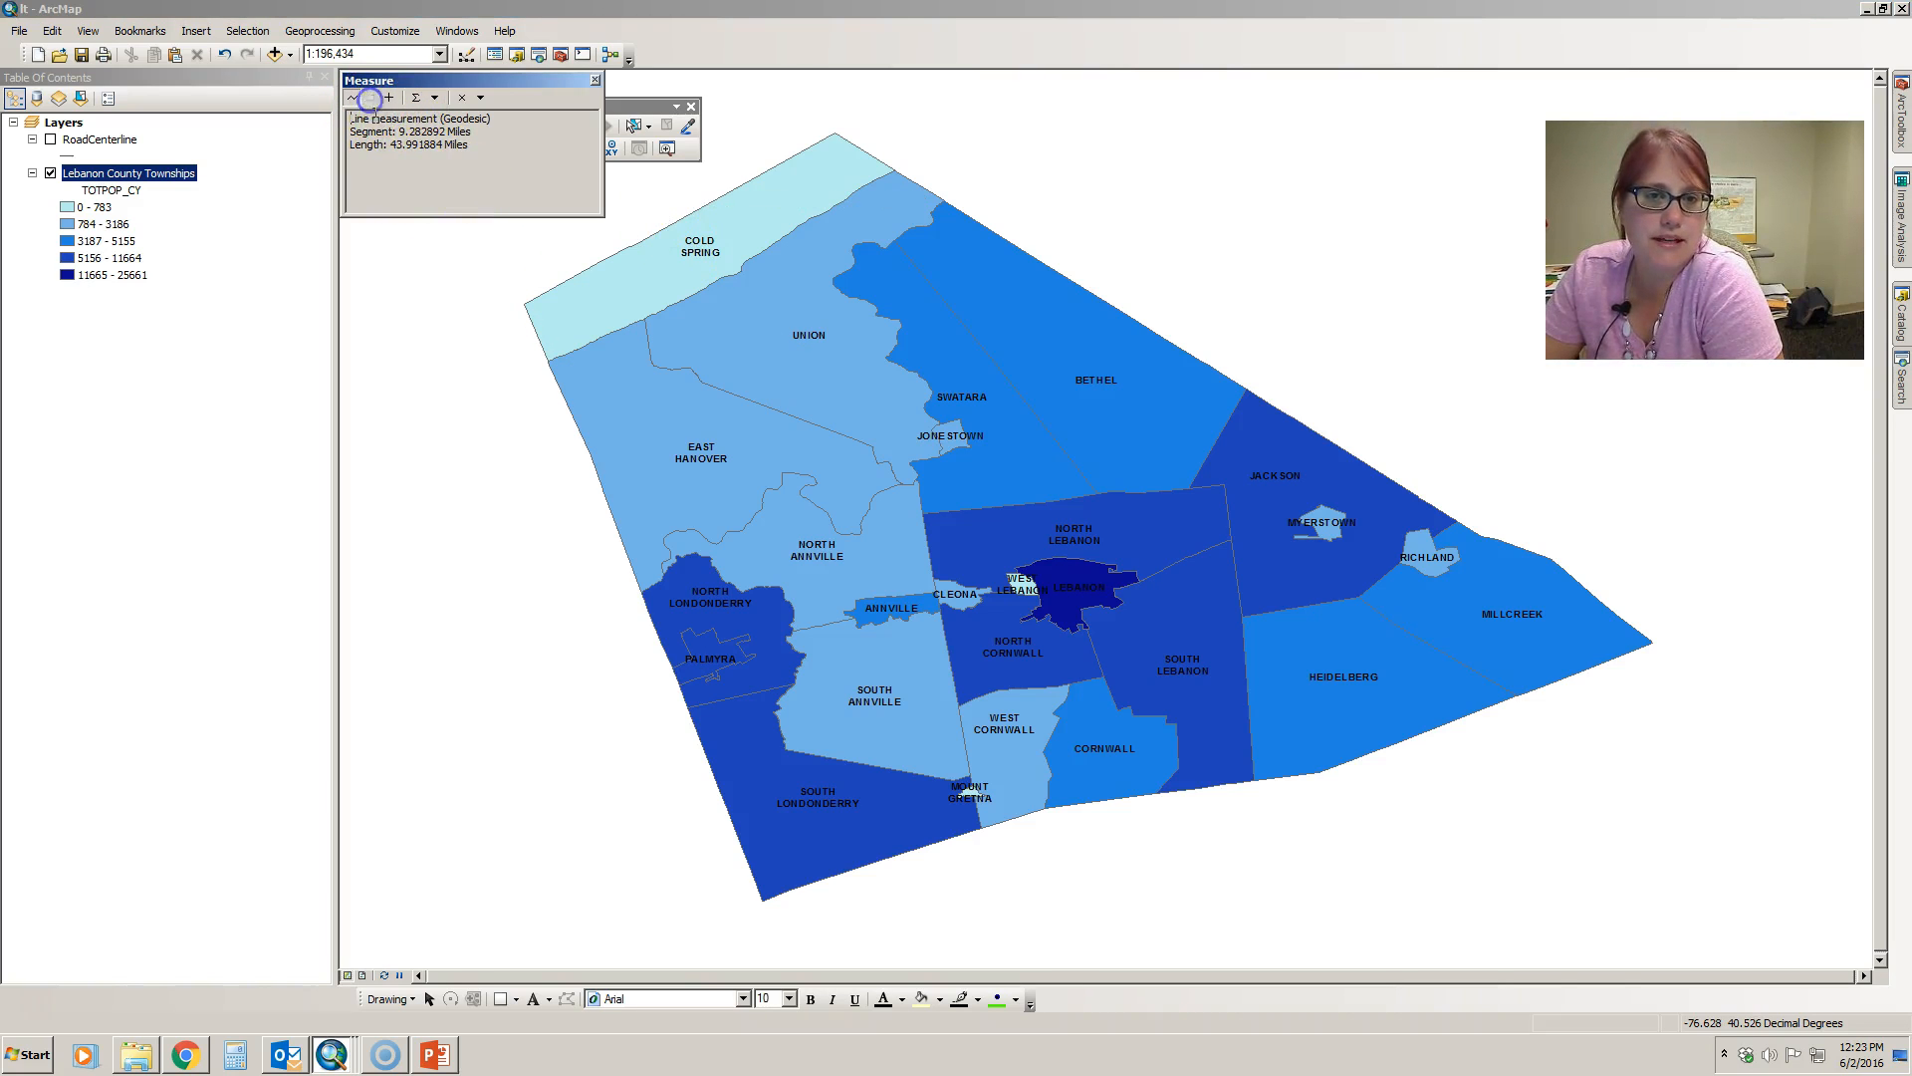
click(370, 100)
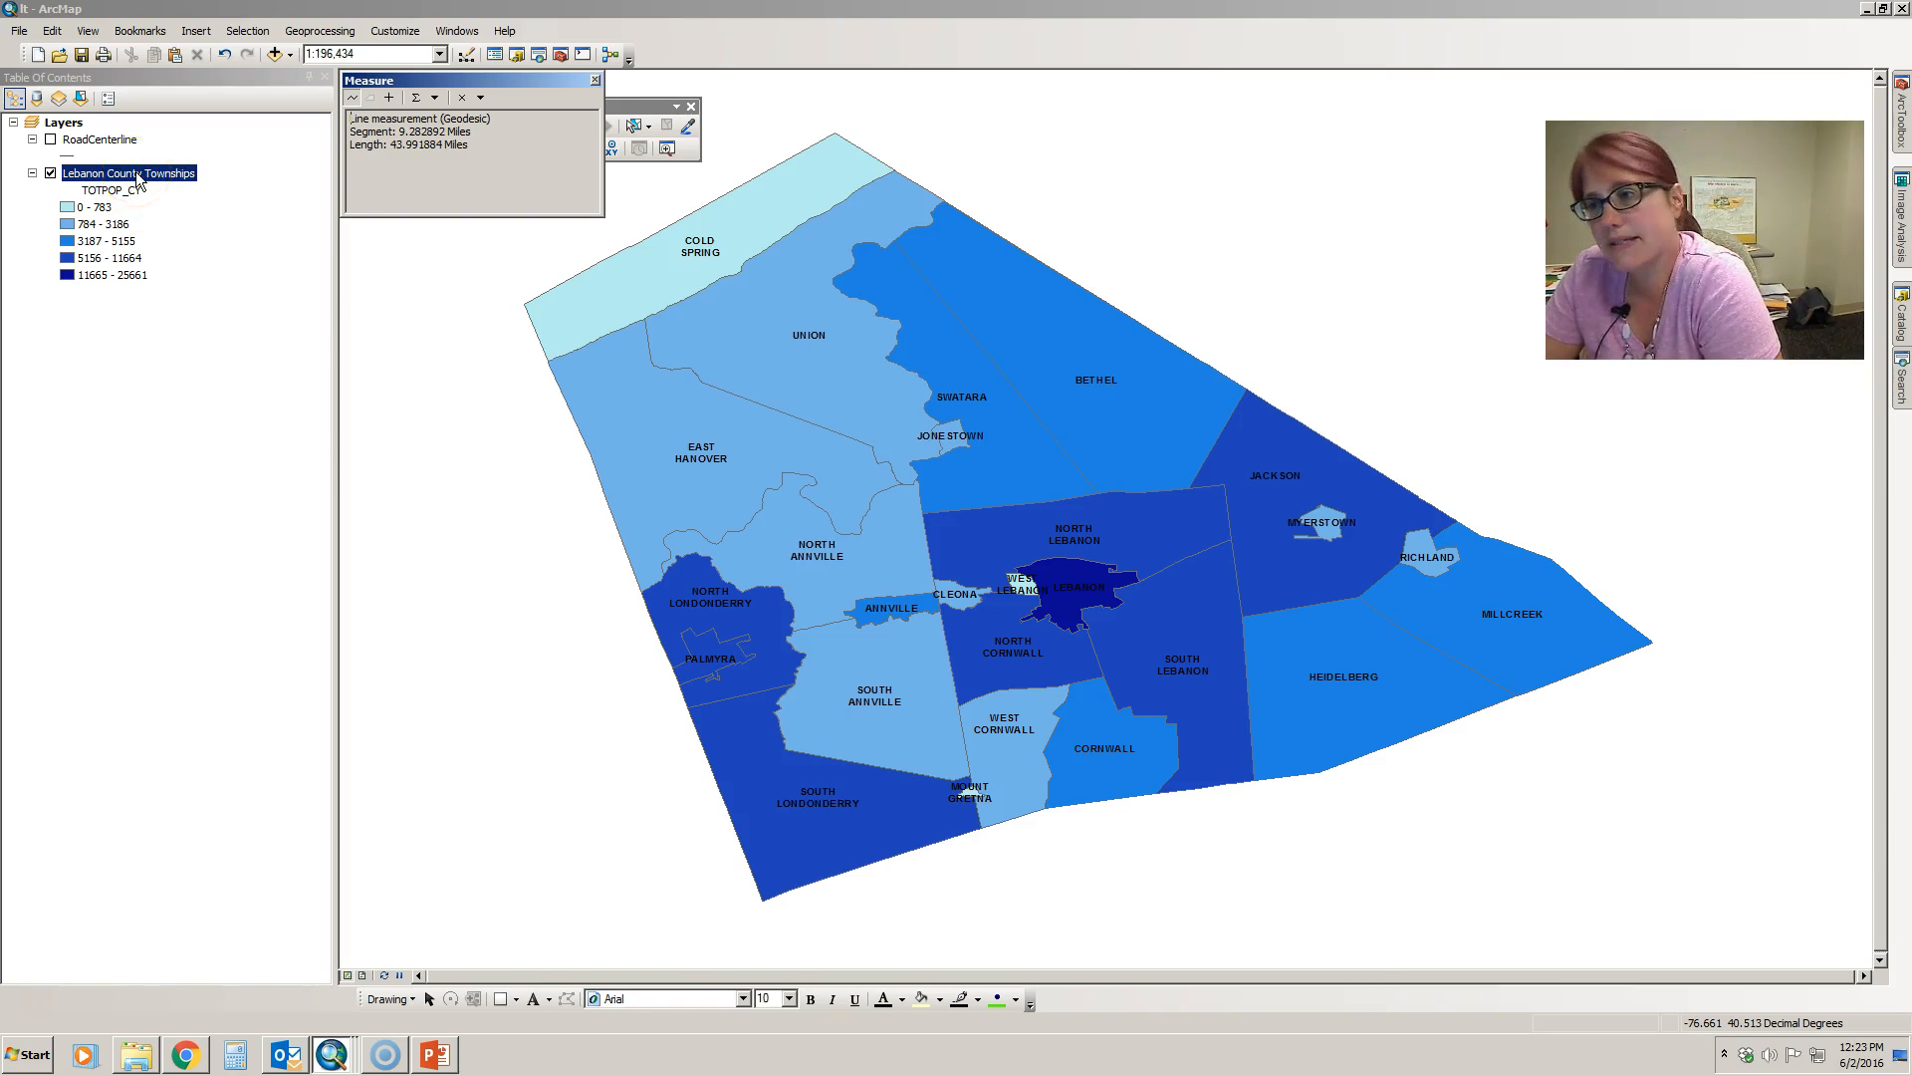
click(372, 100)
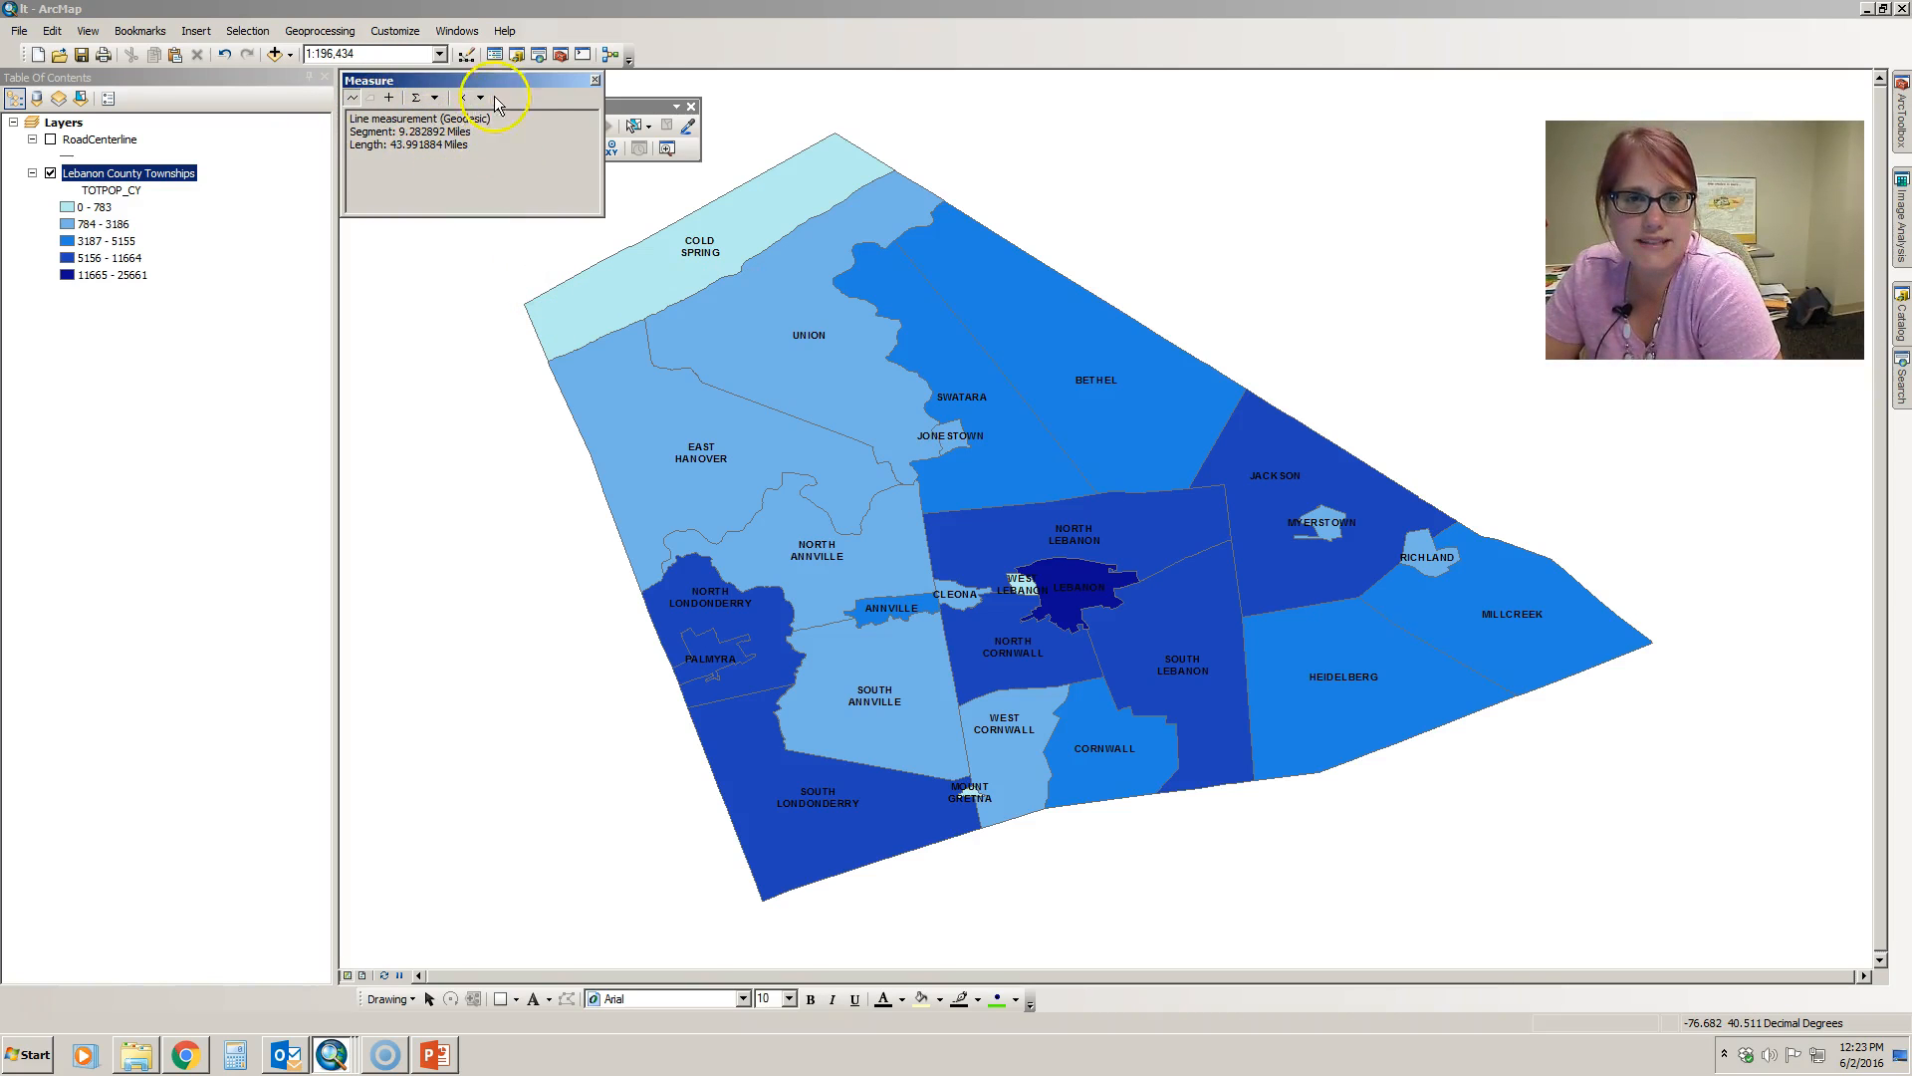
click(596, 80)
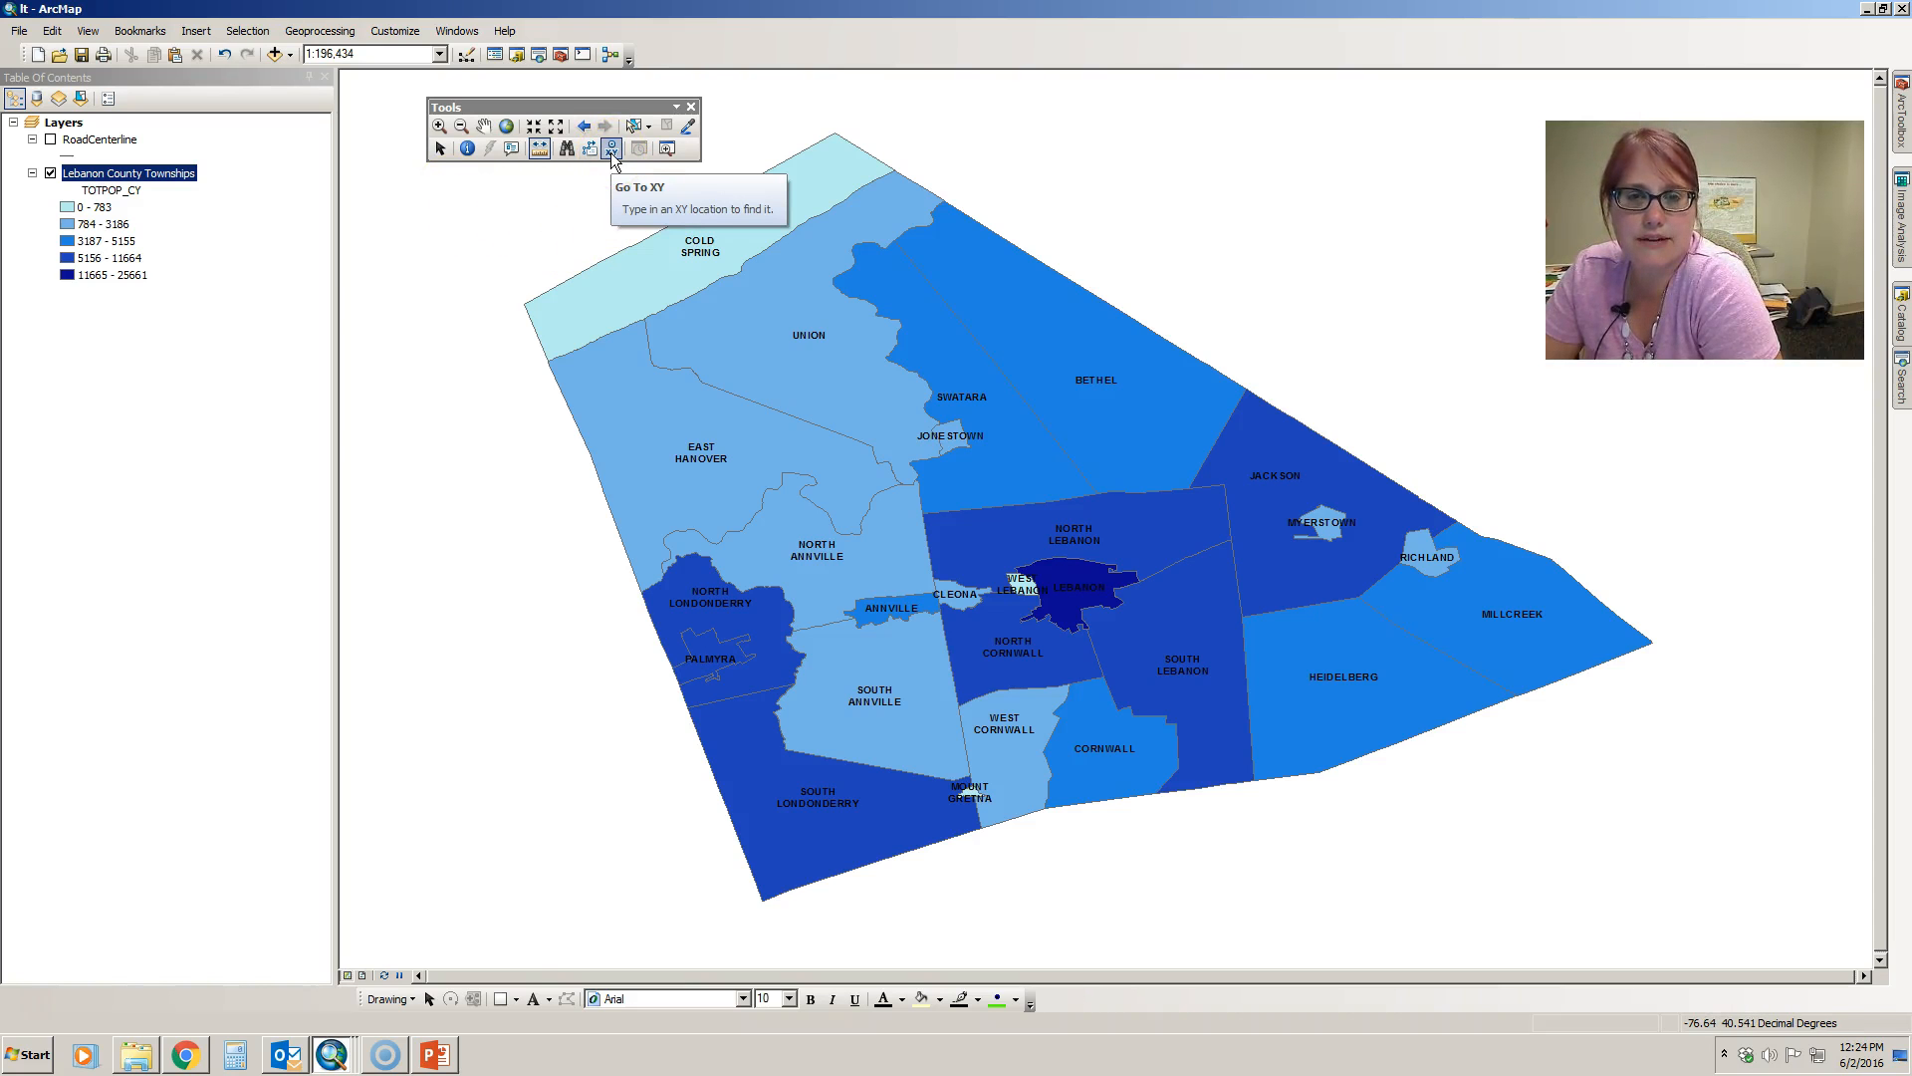
- Open Go To XY and enter longitude -76.367 and latitude 40.351 in decimal degrees
click(870, 424)
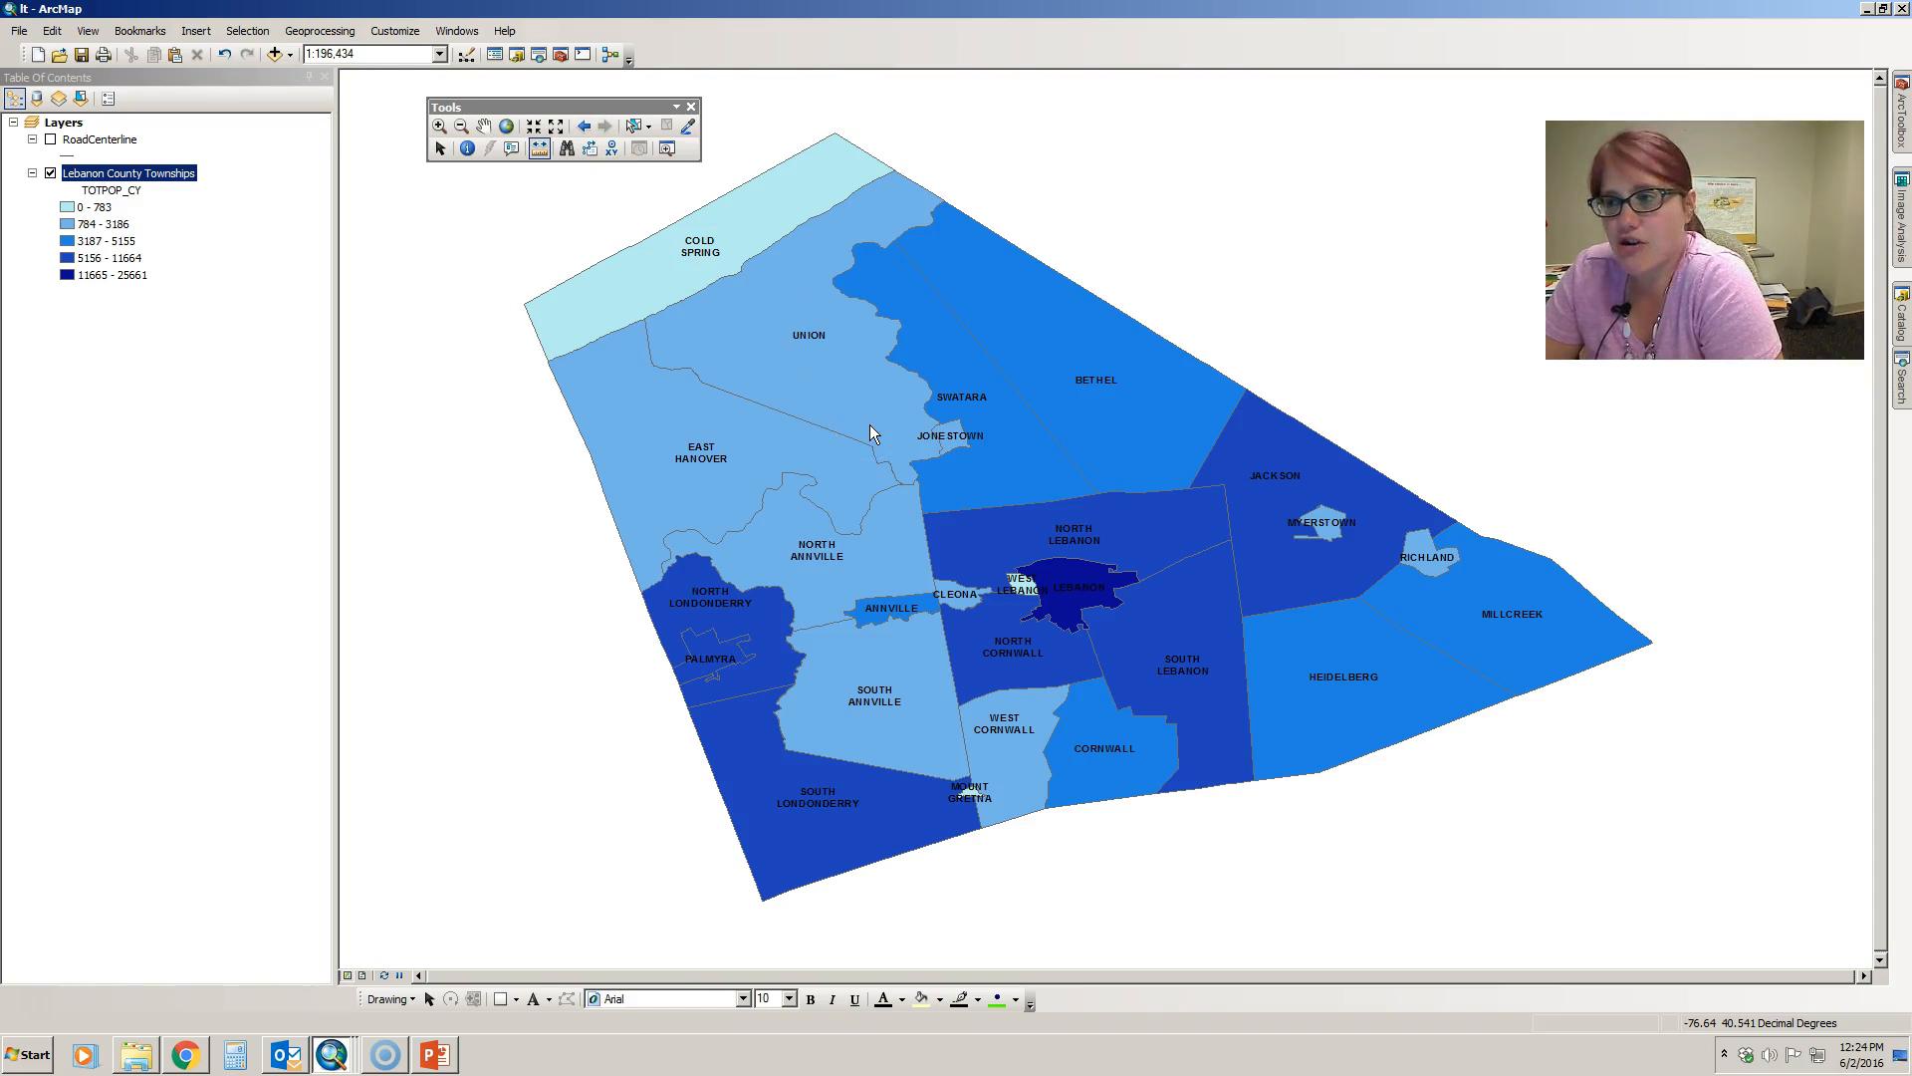
drag(541, 80, 1276, 220)
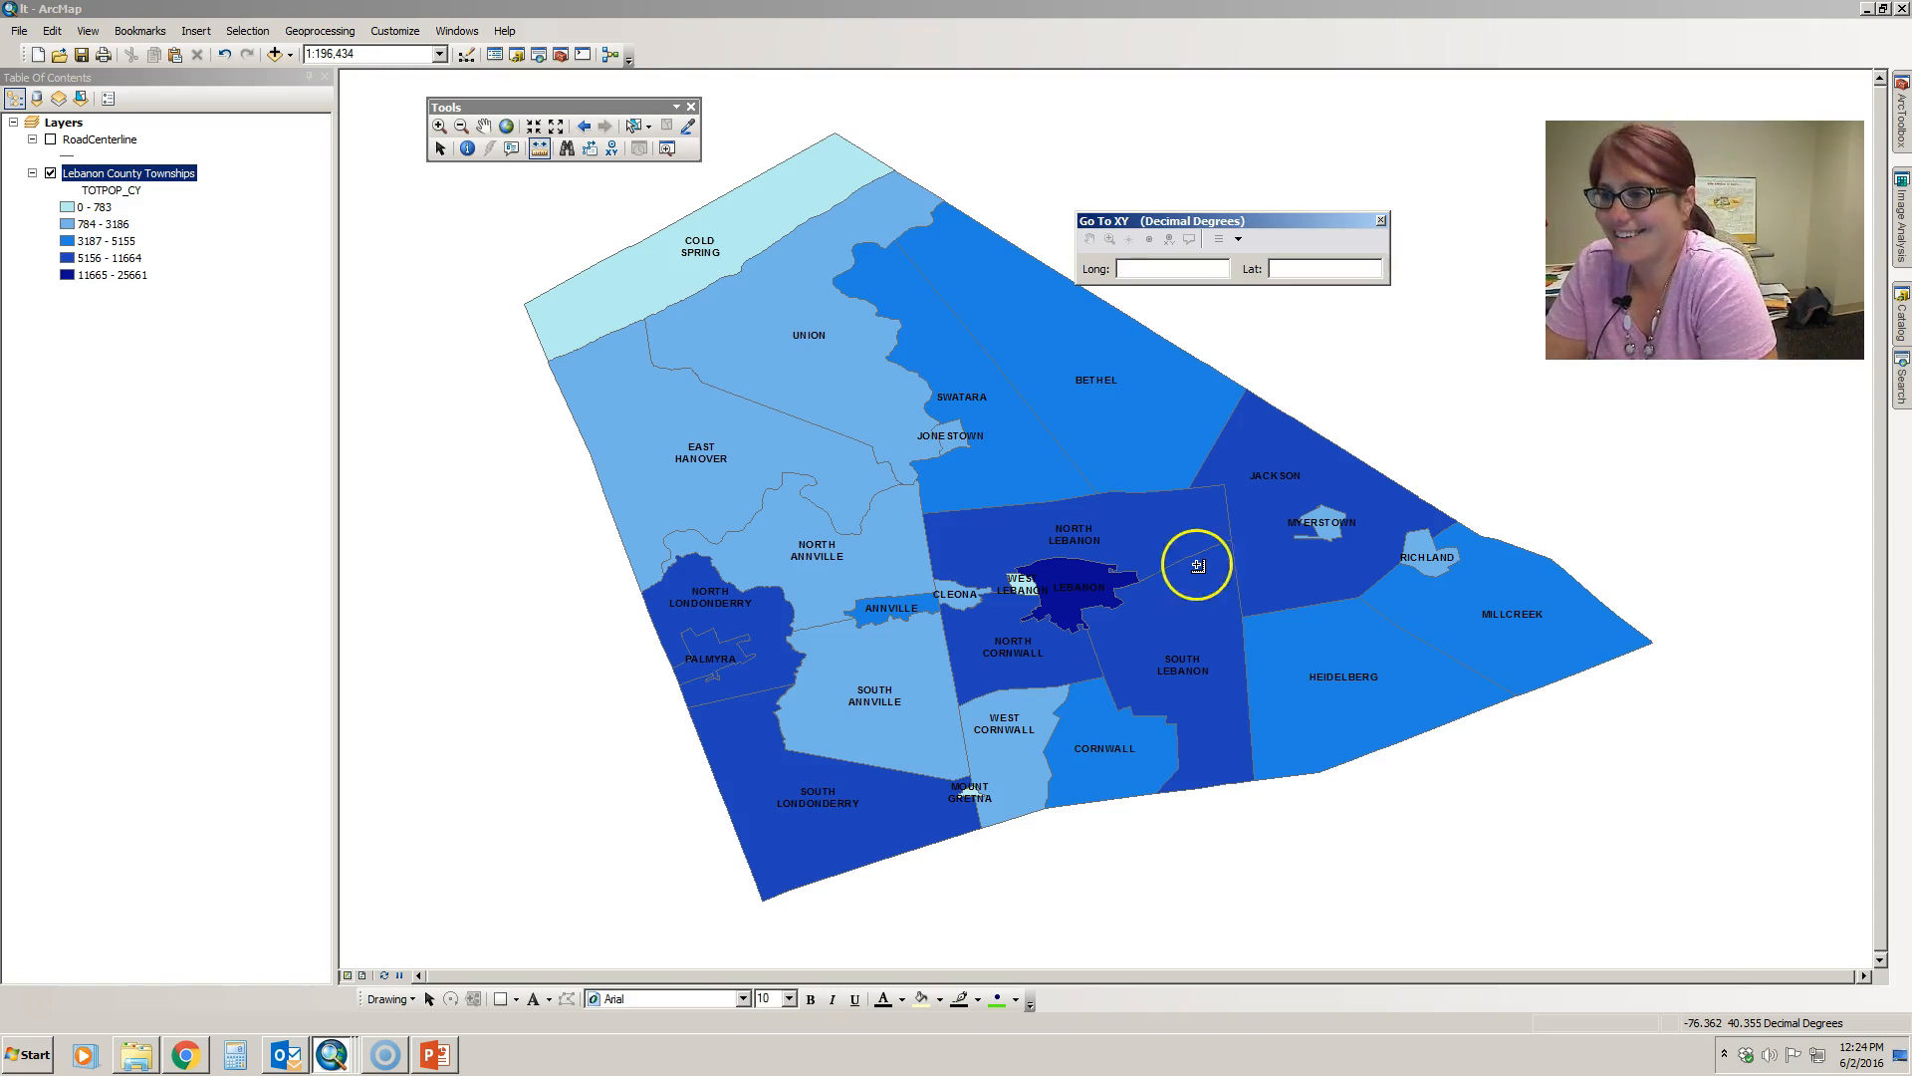
click(1160, 267)
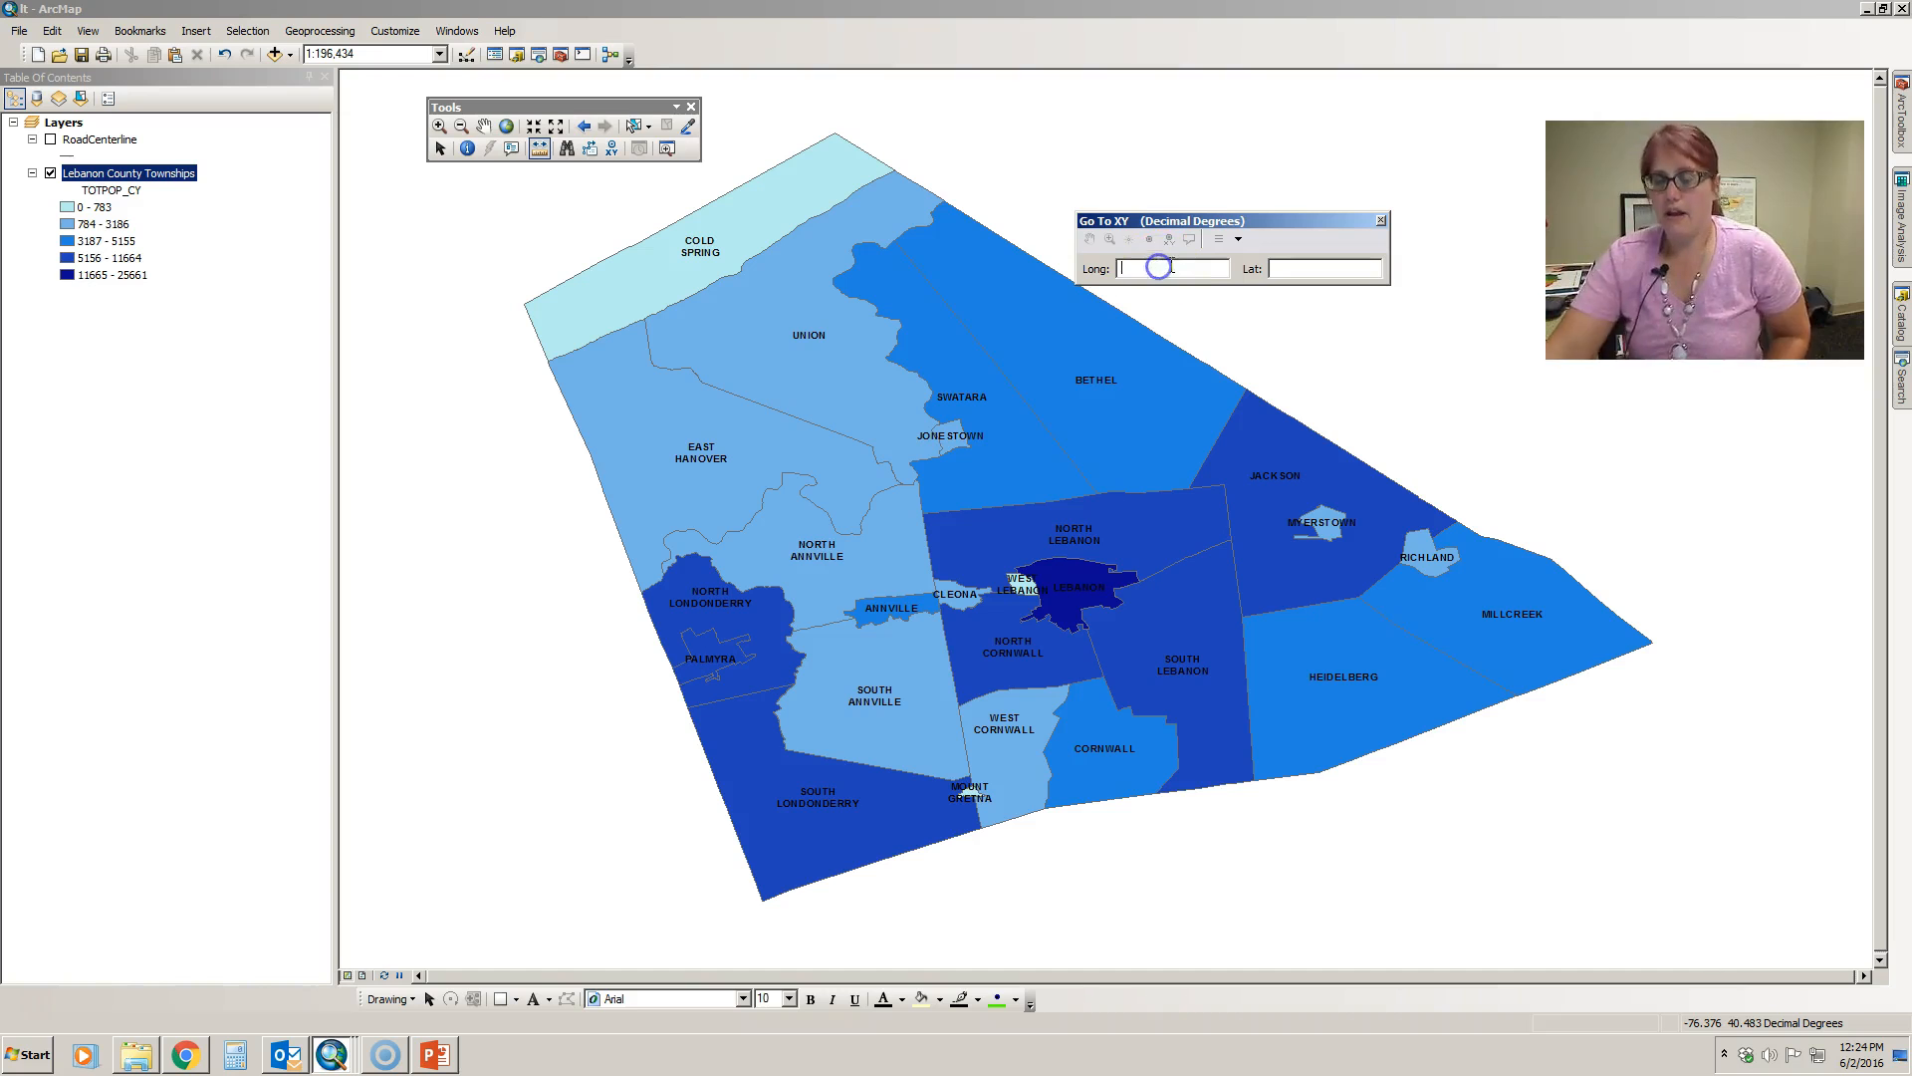
text(-76)
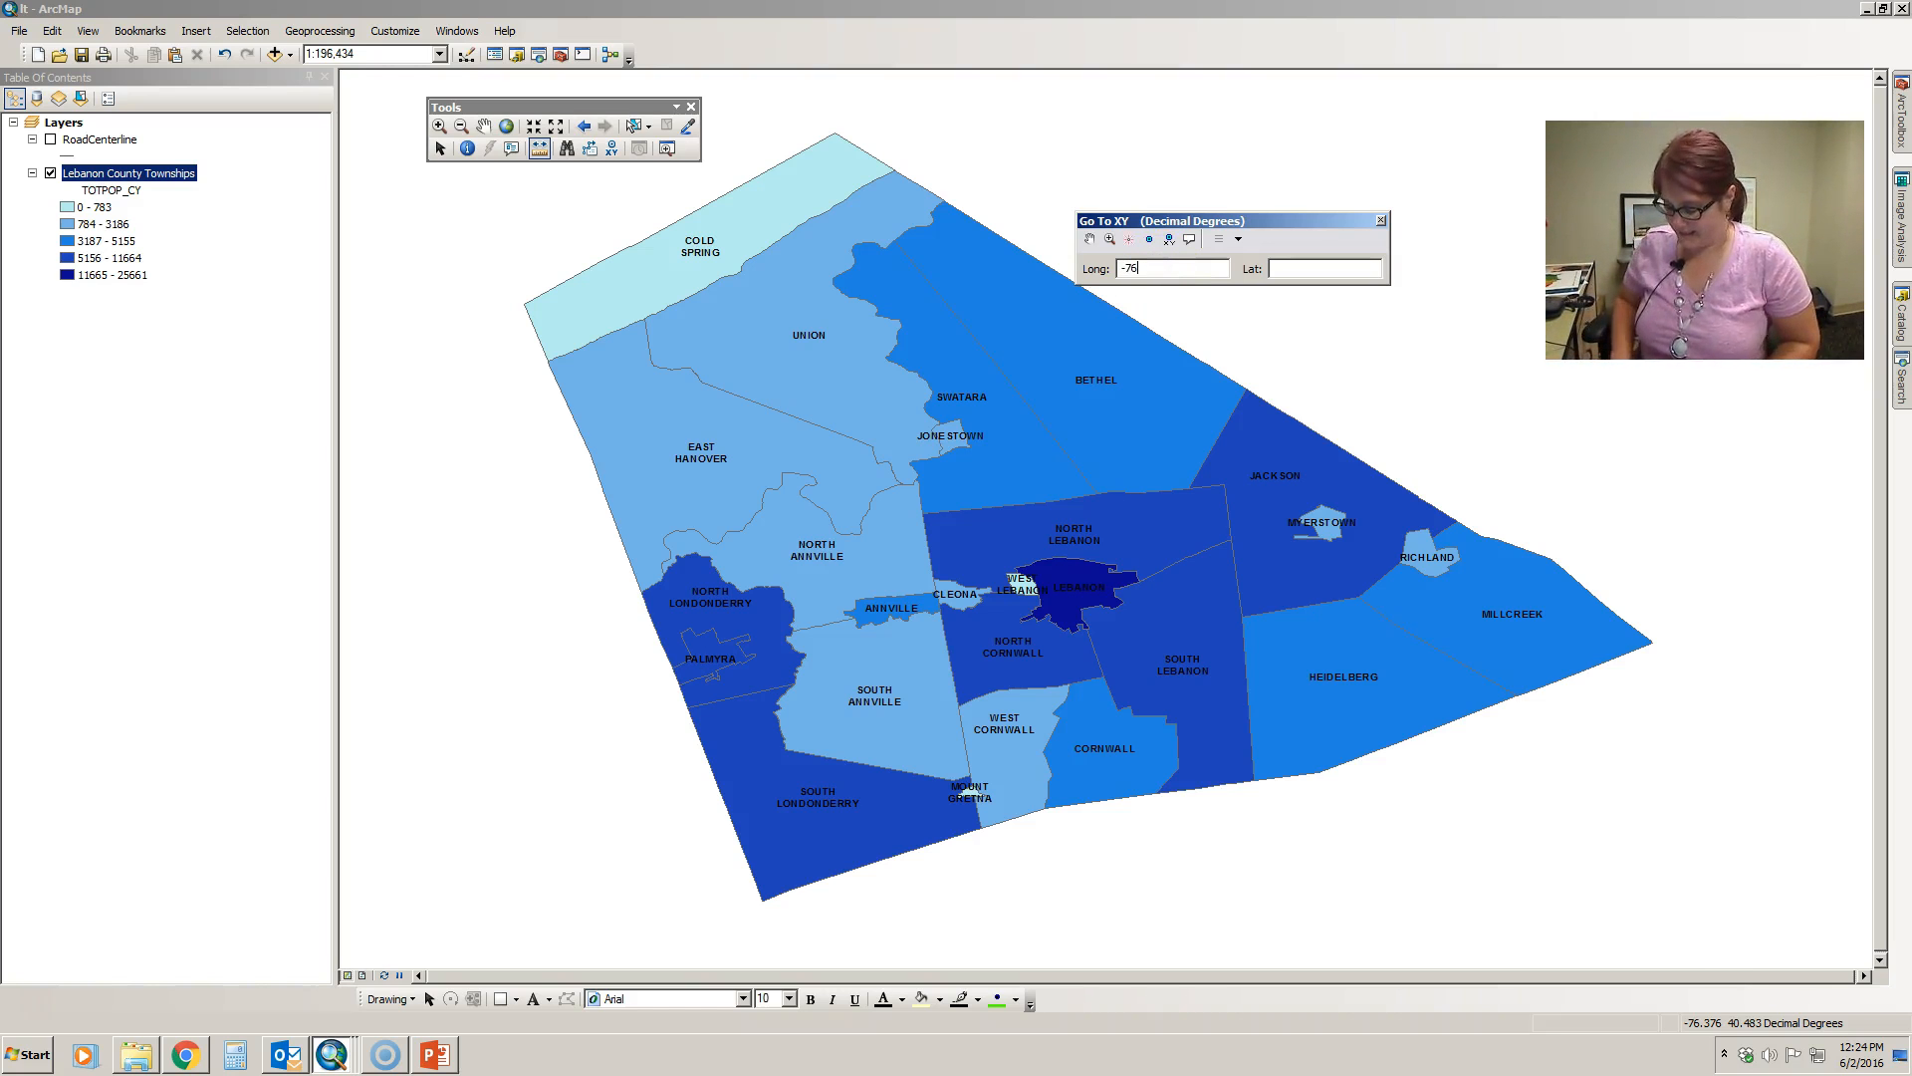
text(.367)
click(1278, 269)
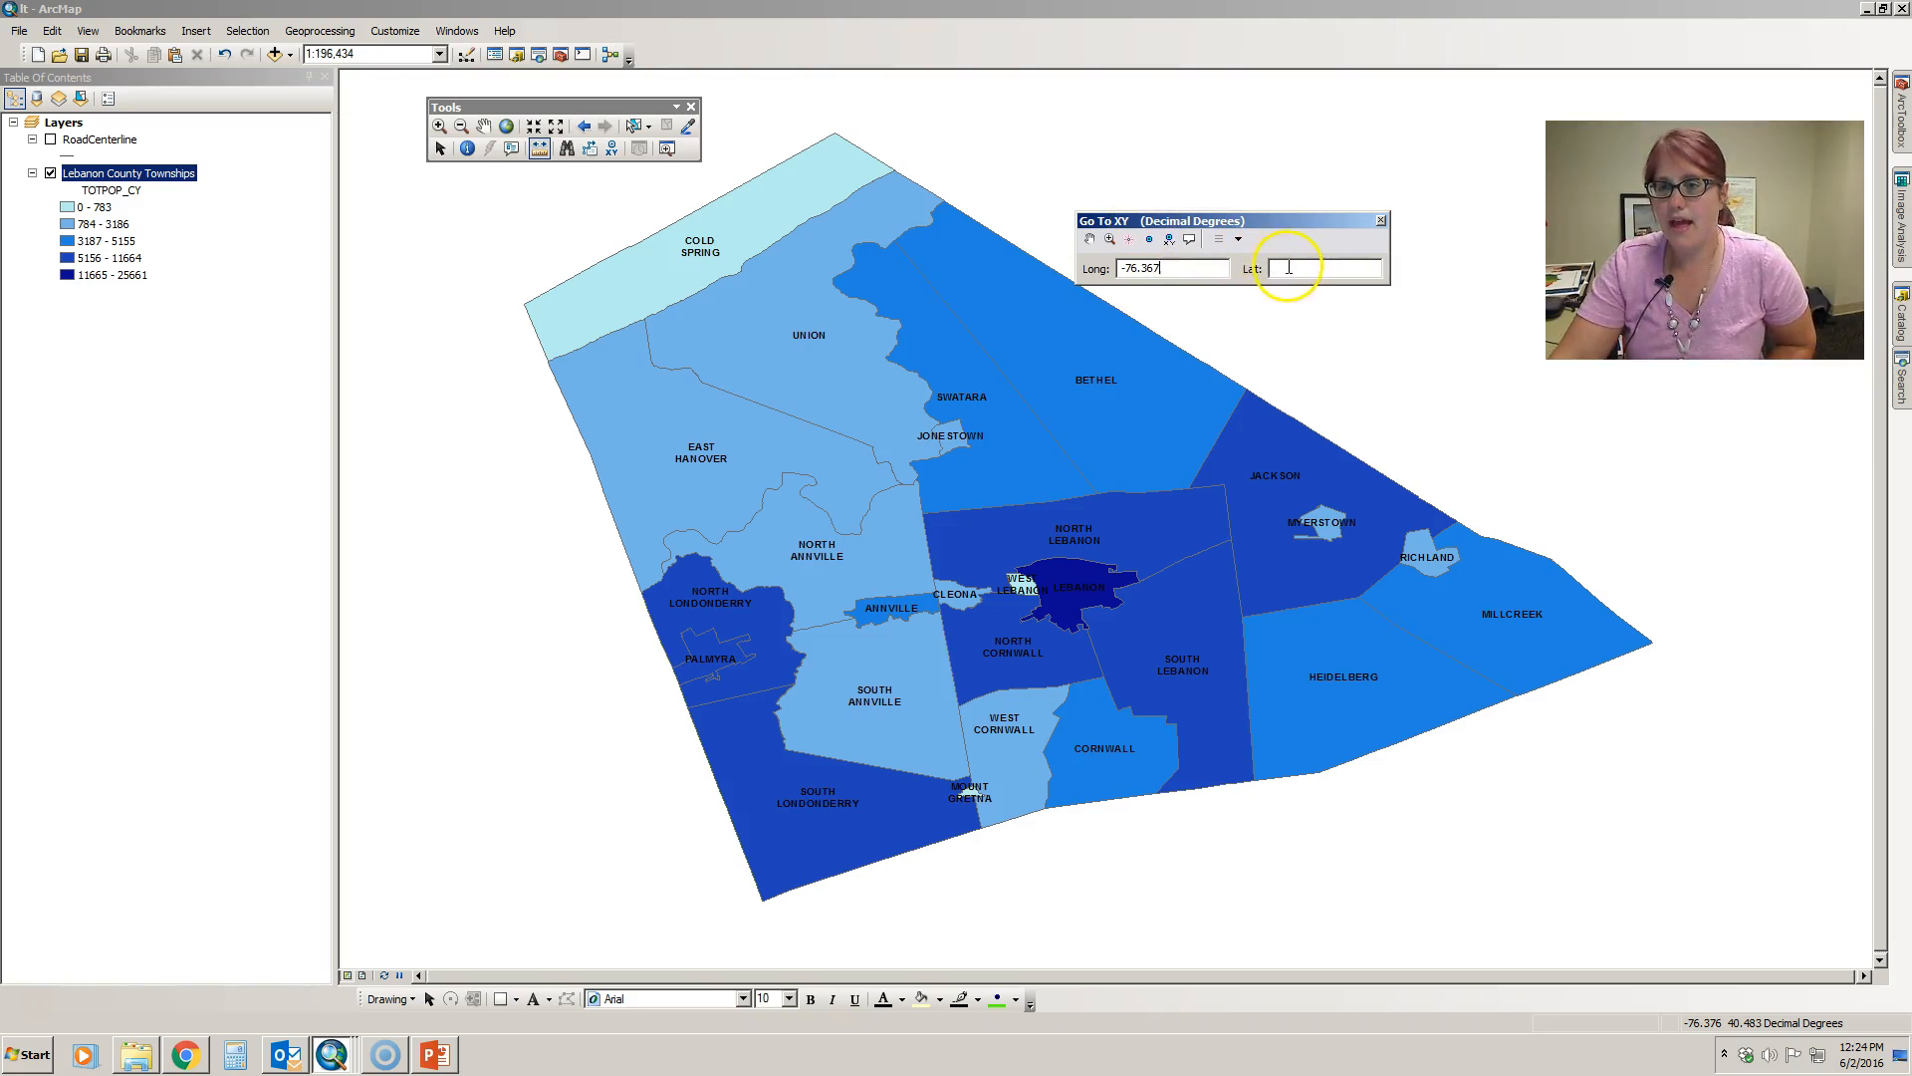
text(40.351)
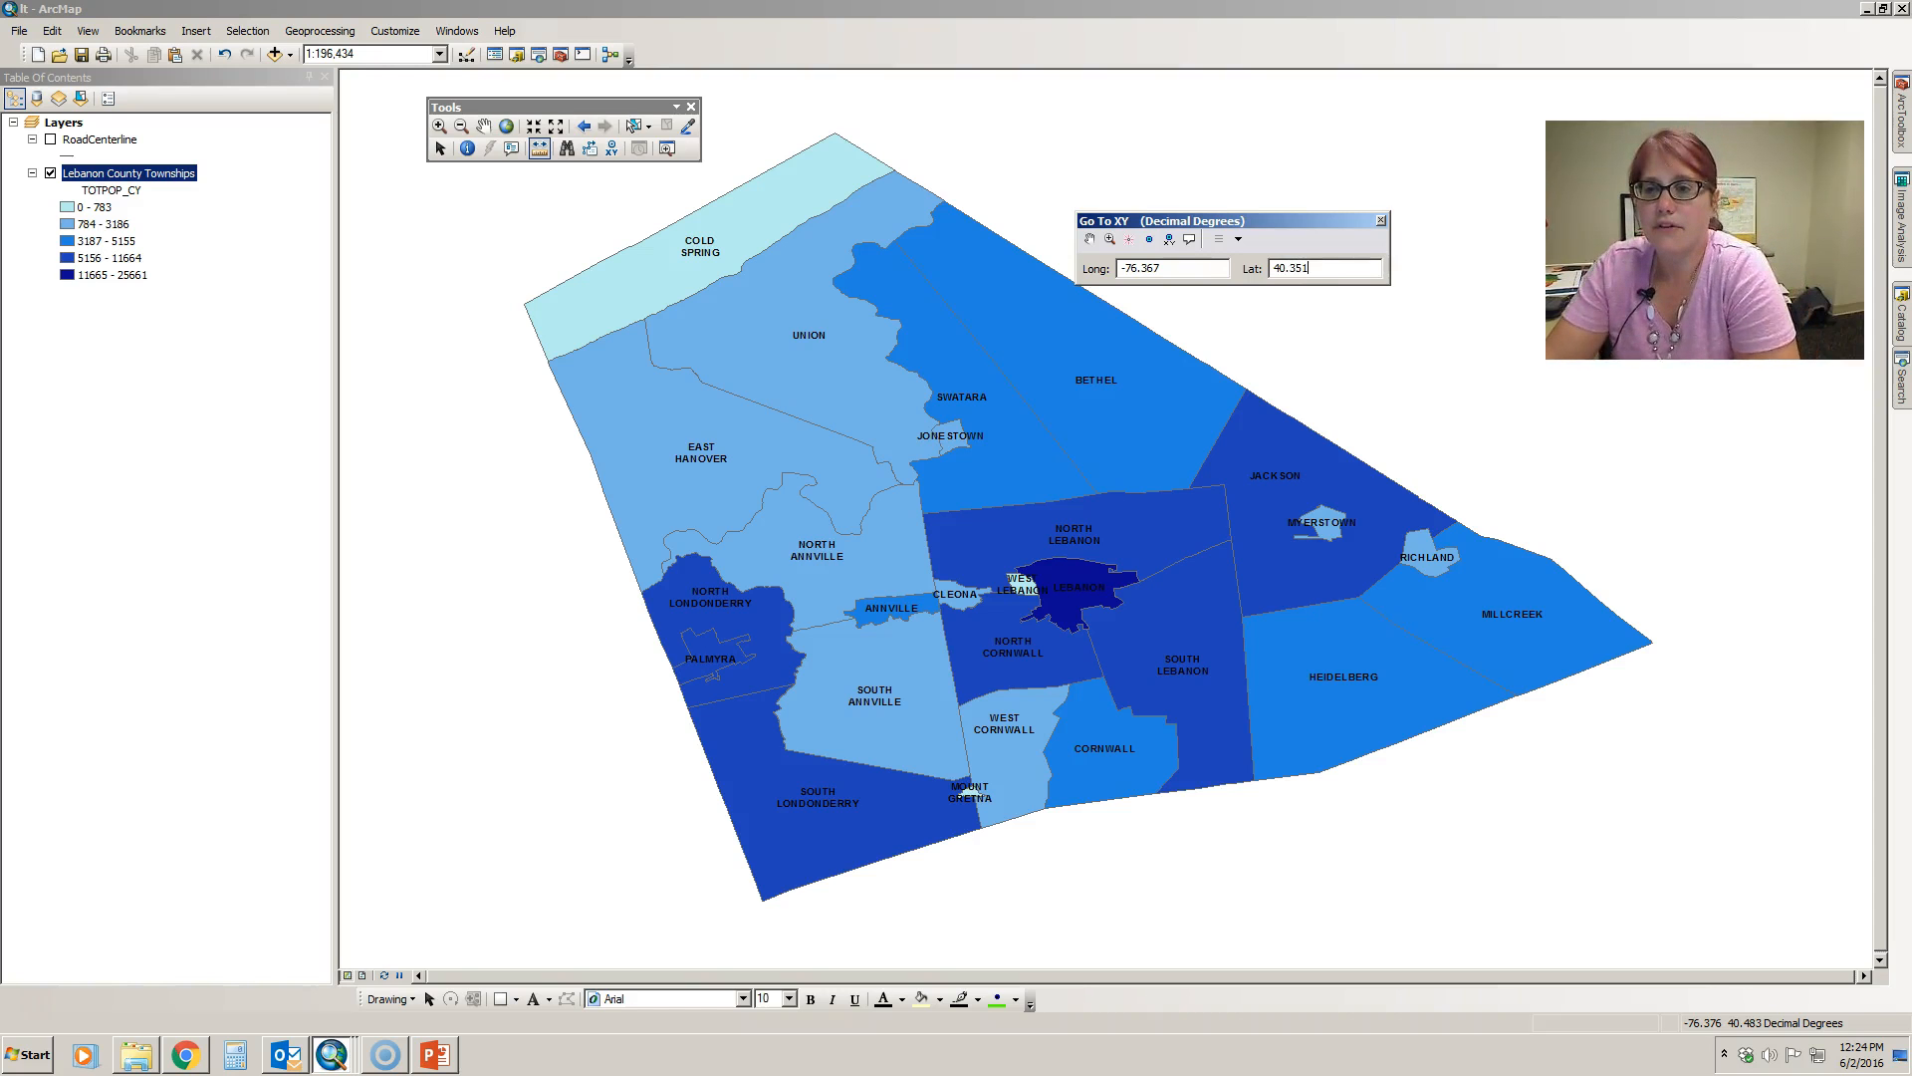
- Add an unlabeled point to the map at the entered coordinates
click(1169, 241)
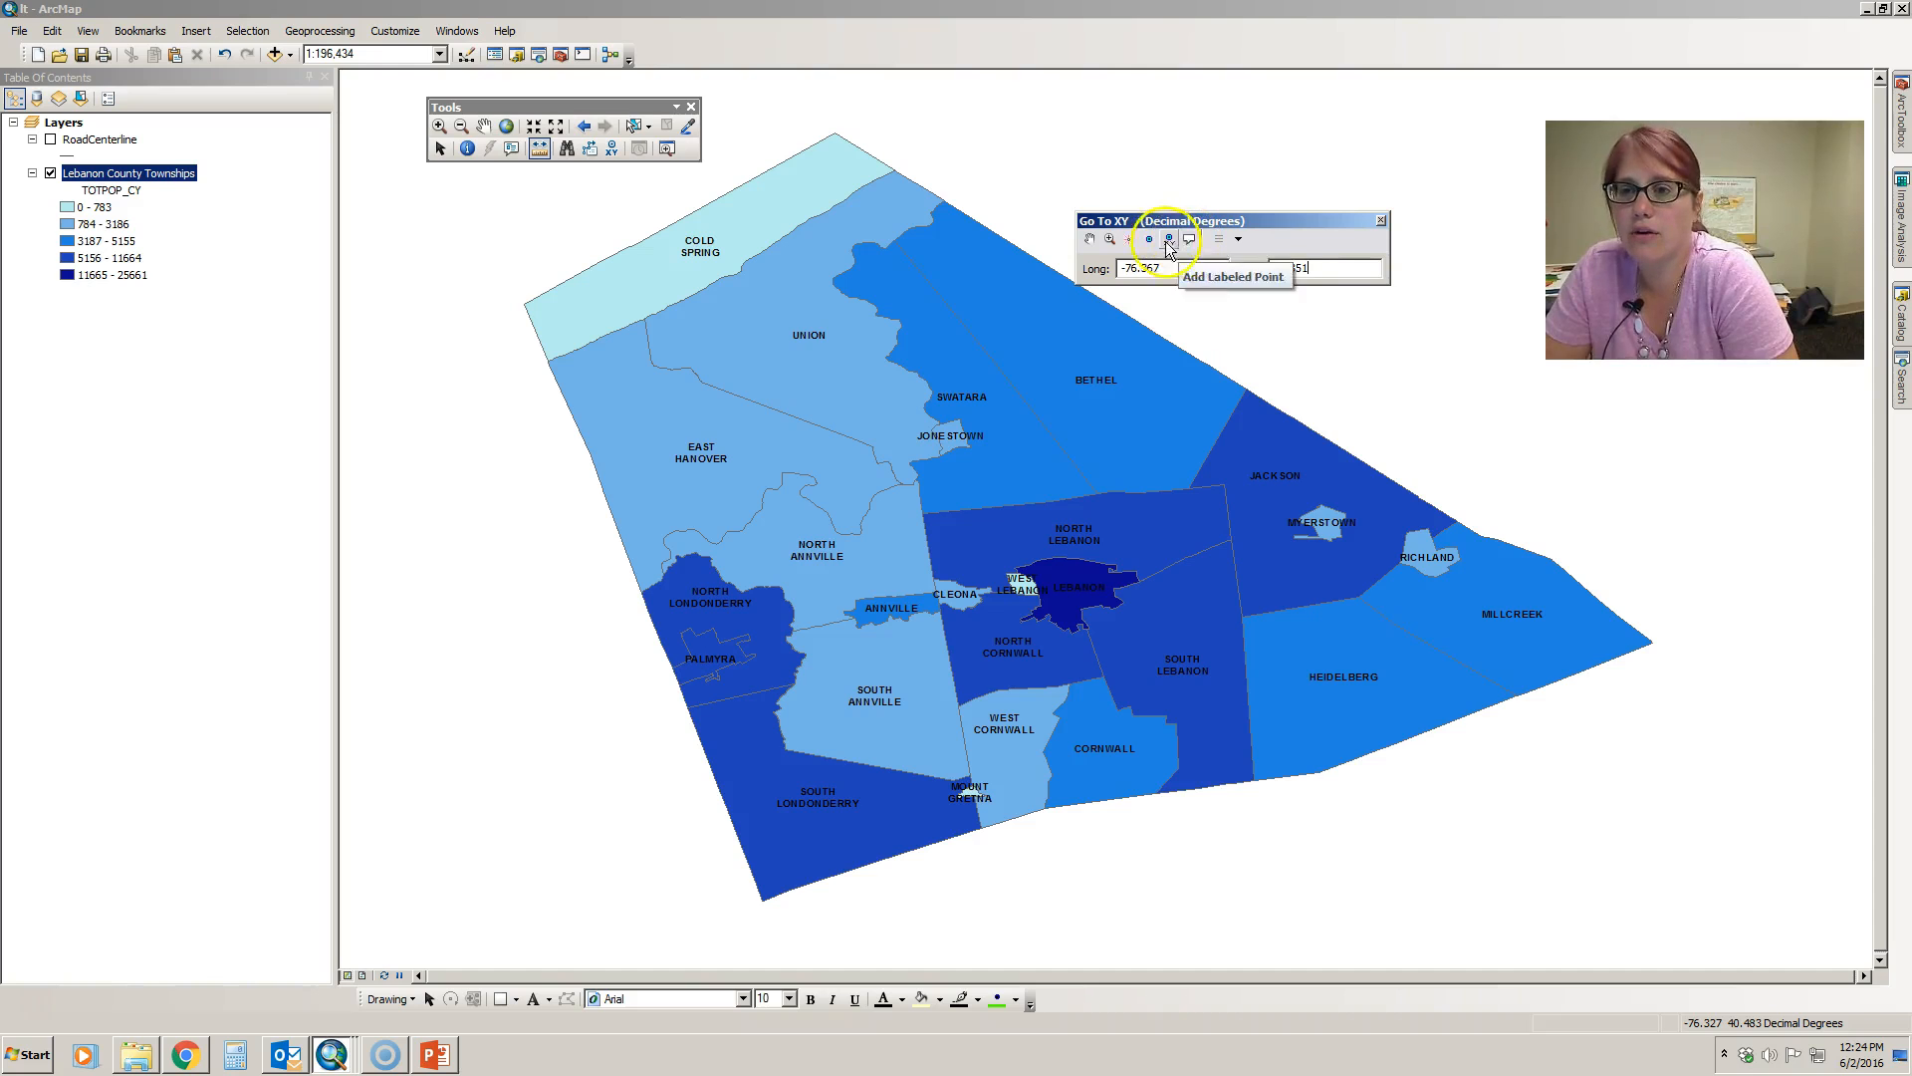
click(1131, 239)
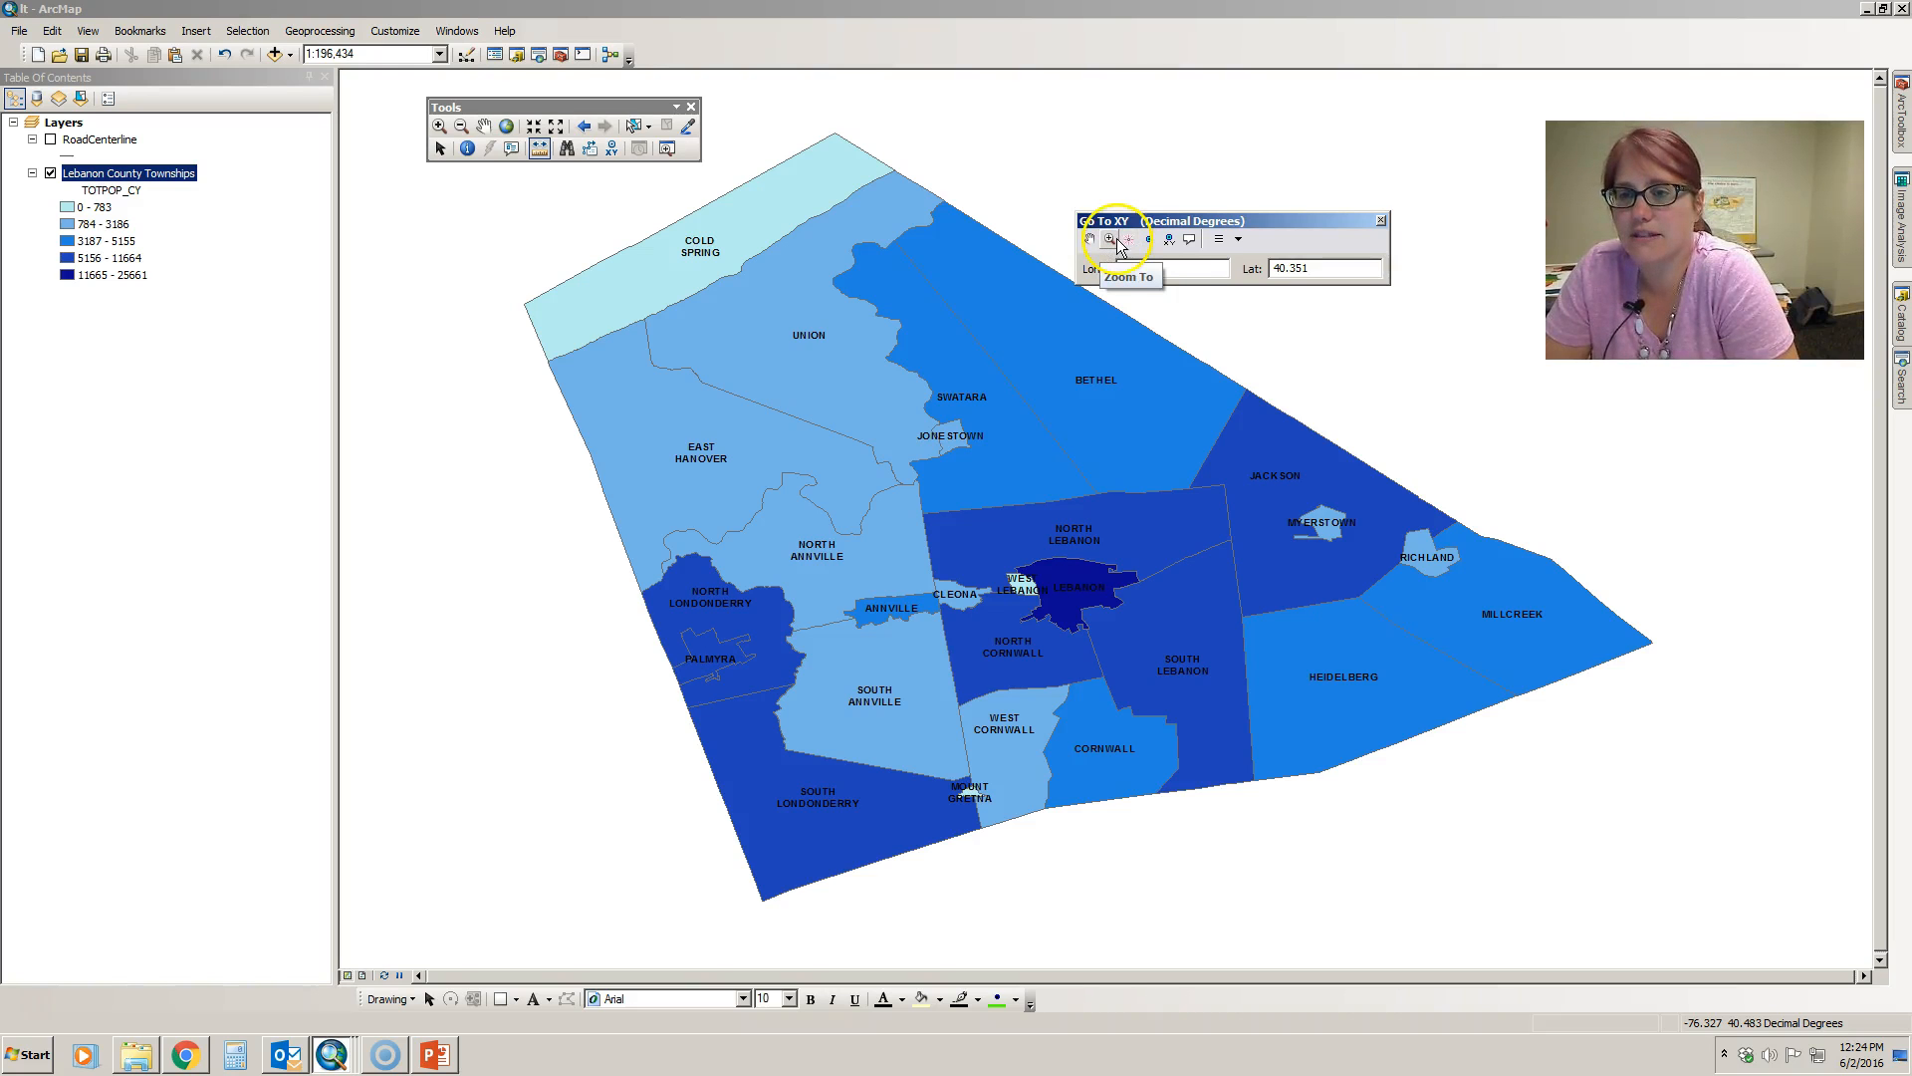
click(1151, 240)
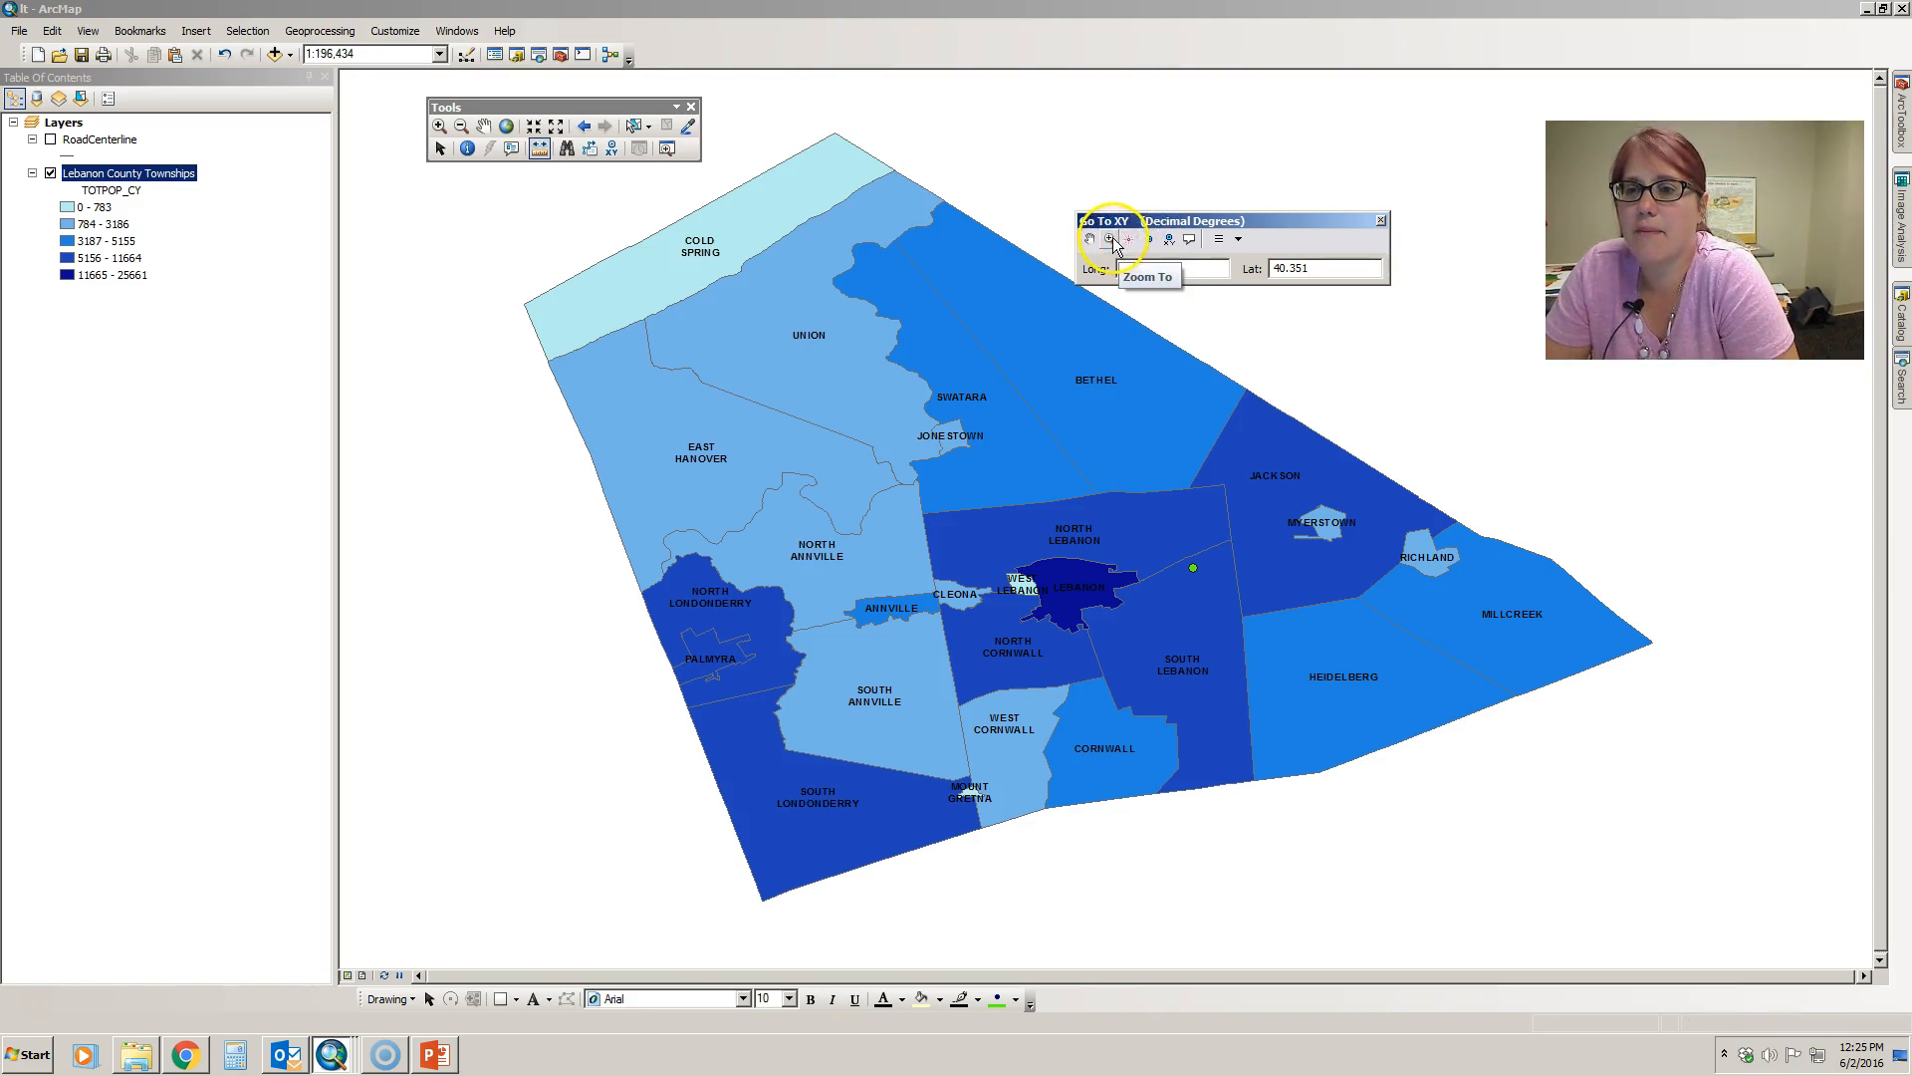
- Zoom the map to the entered coordinates and flash their location
click(1109, 240)
click(1119, 261)
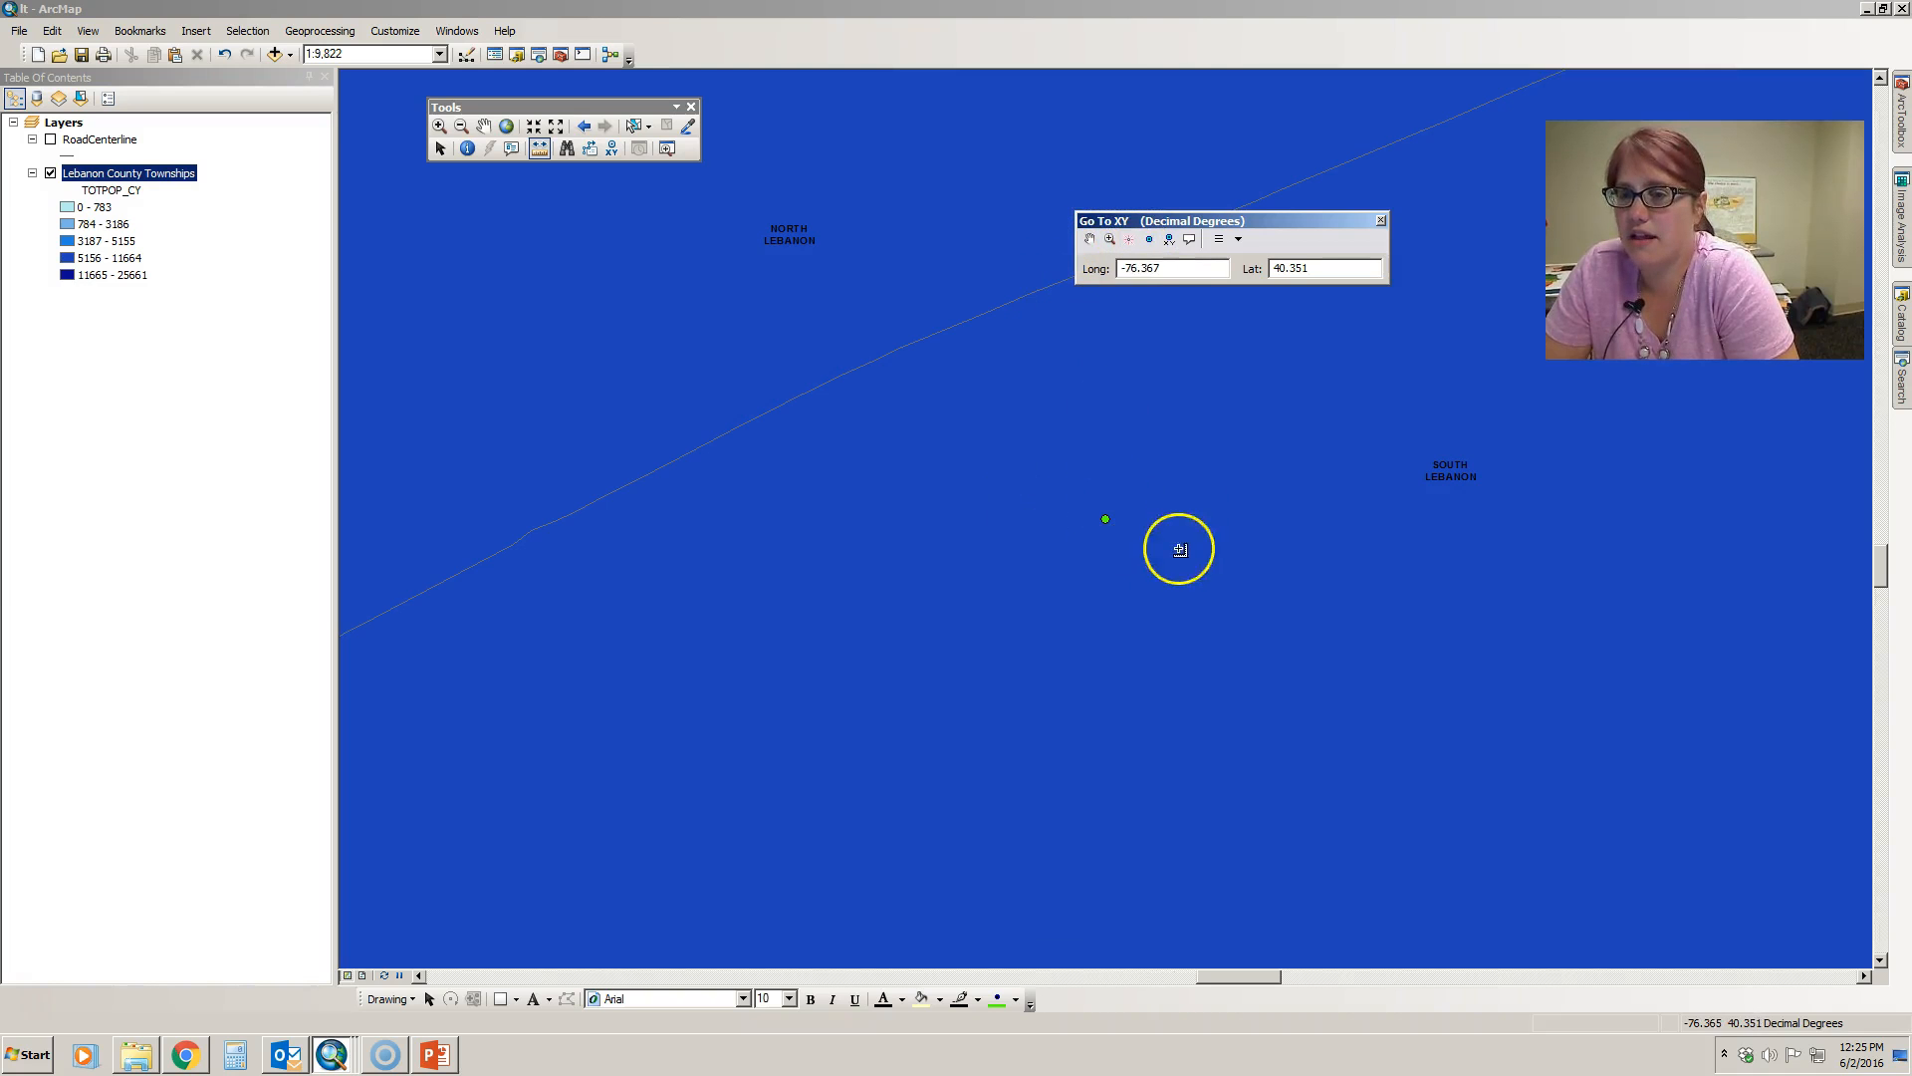
click(1130, 239)
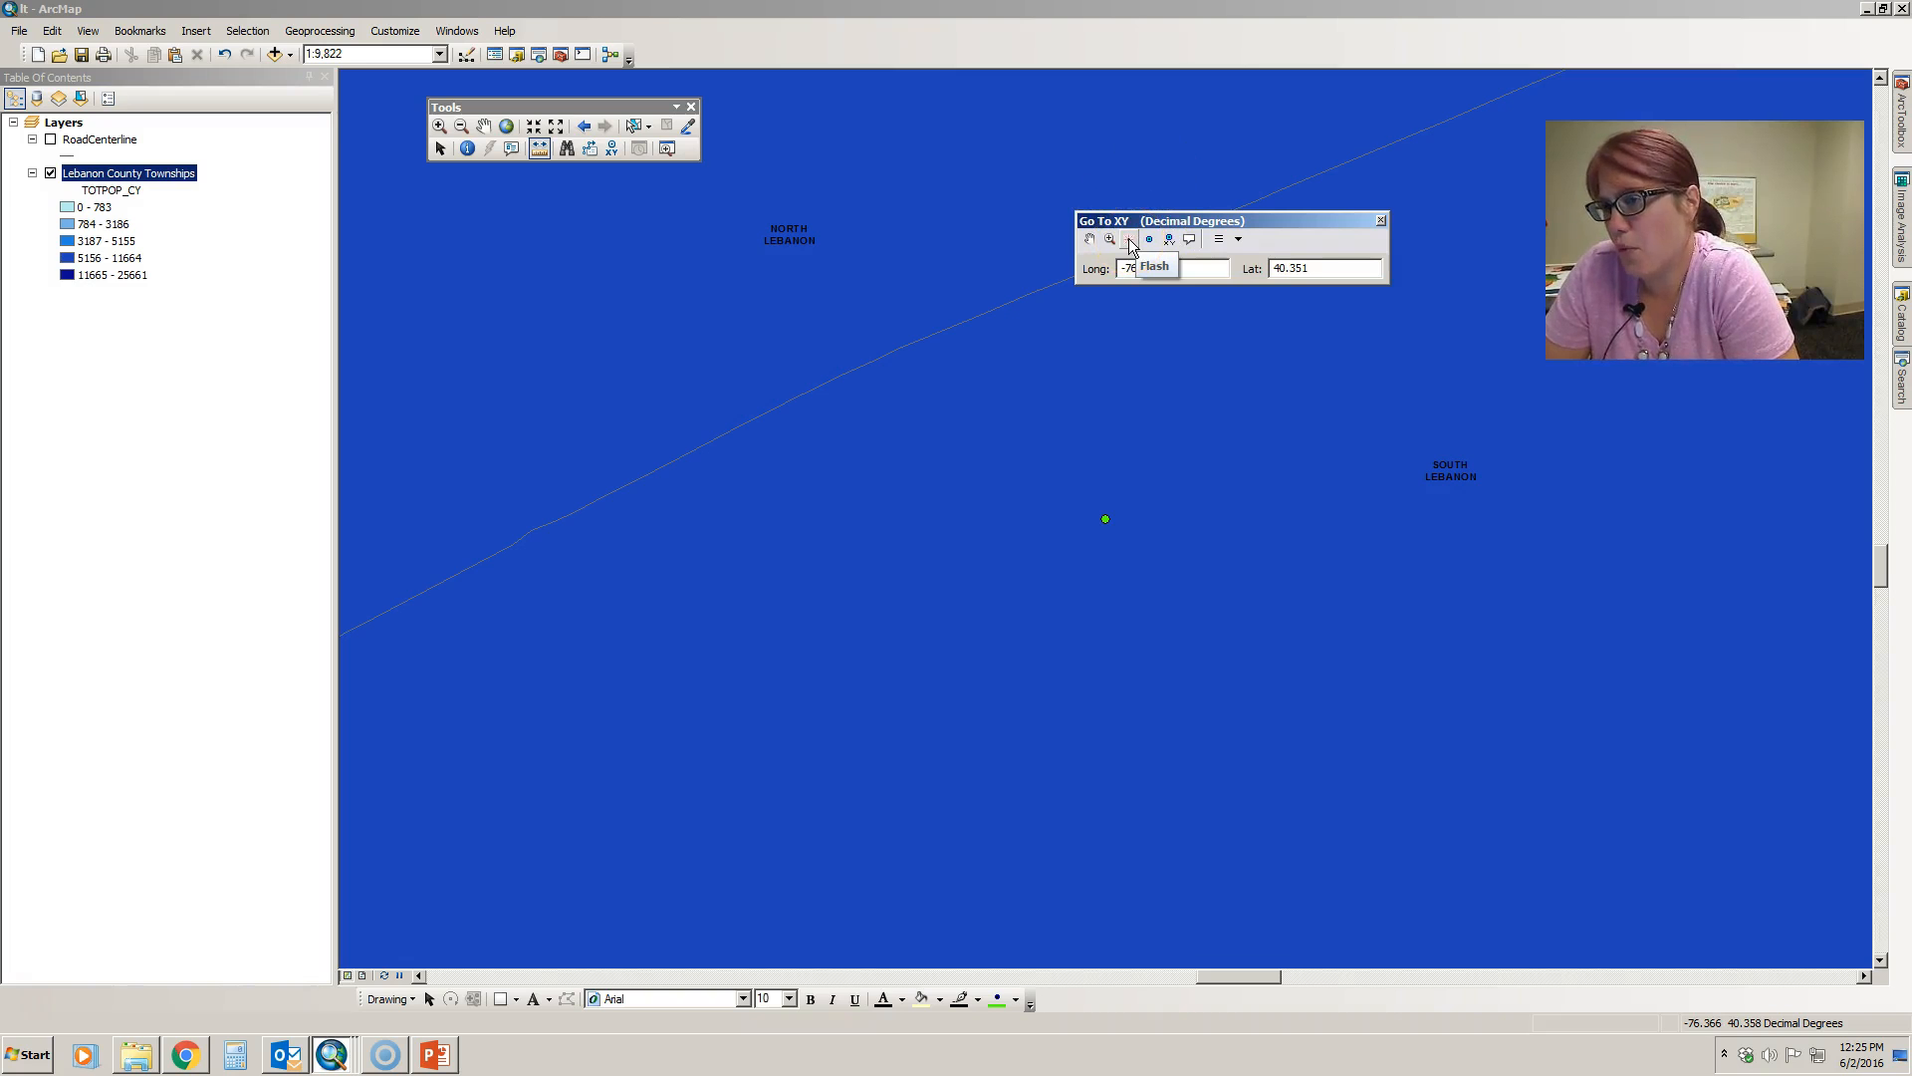
click(1135, 215)
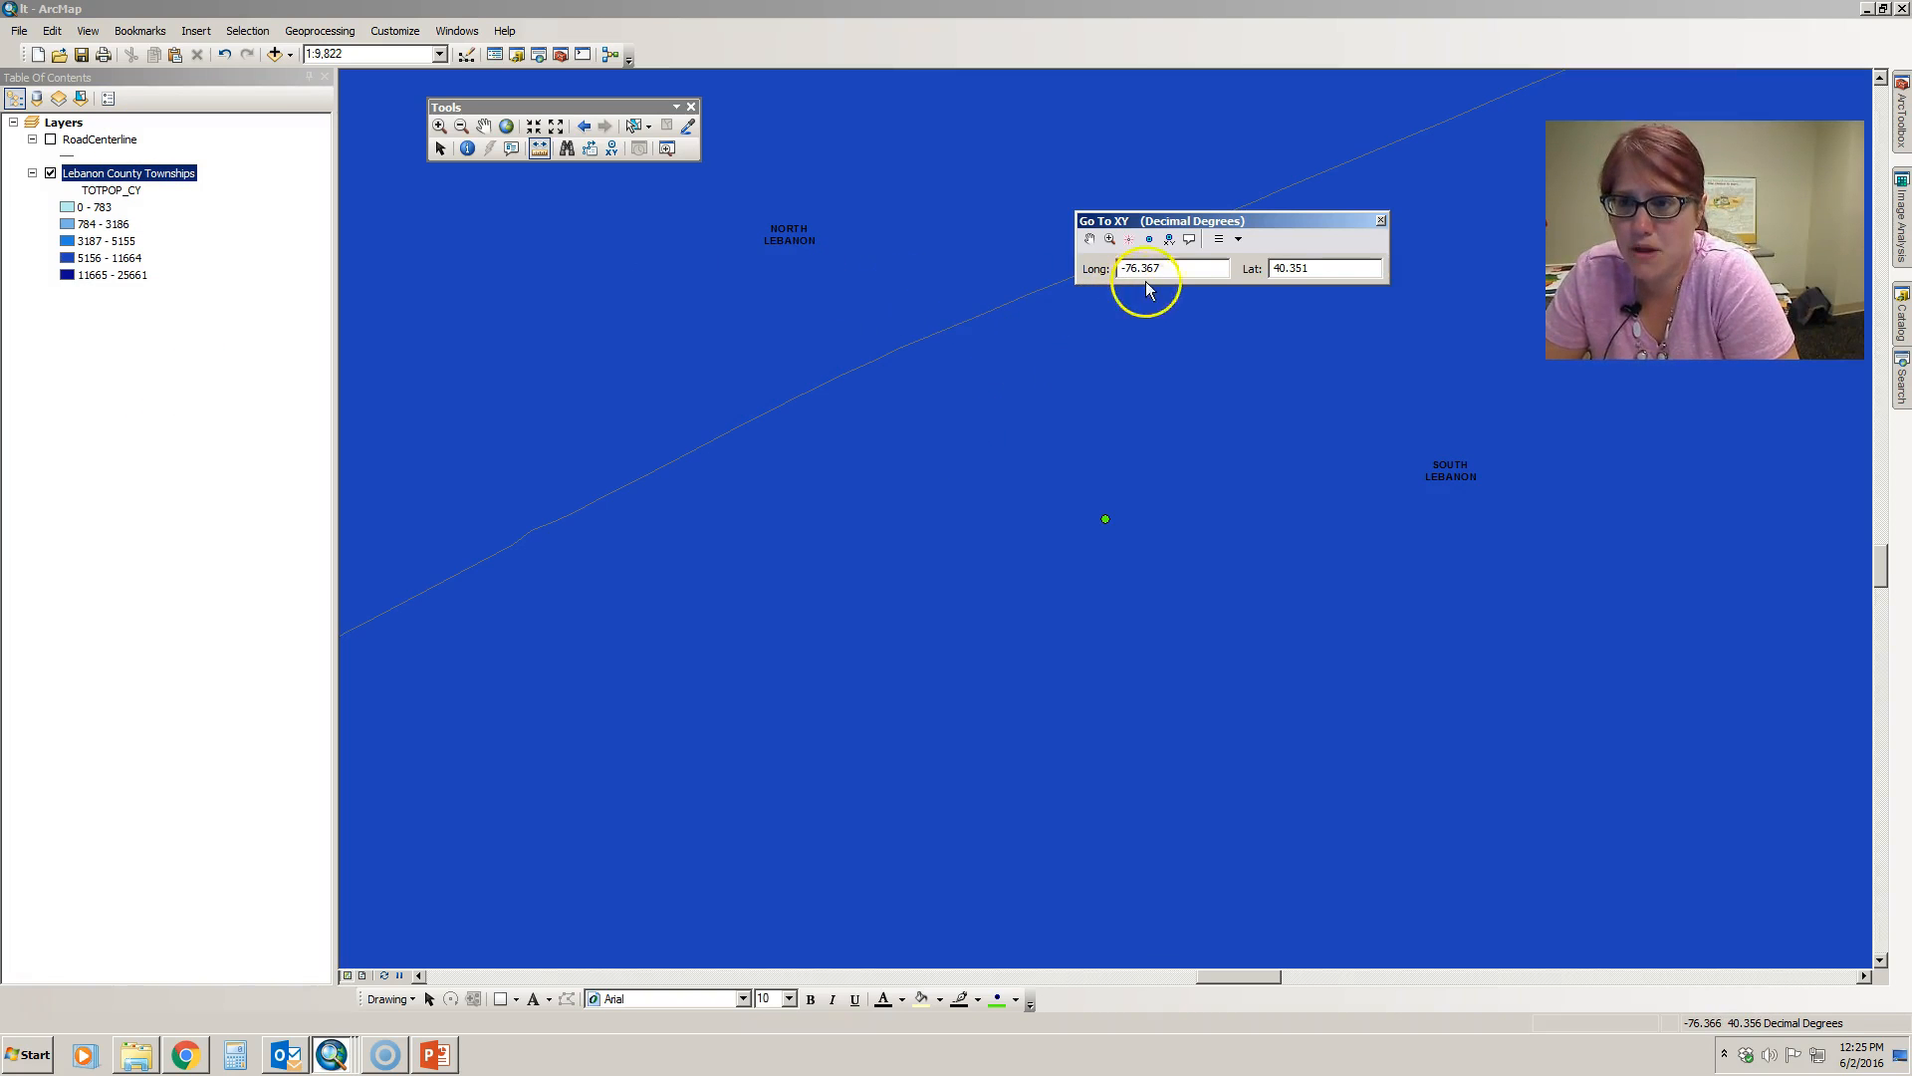
- Switch the Go To XY units to Degrees Minutes Seconds and close the coordinate window
click(1240, 245)
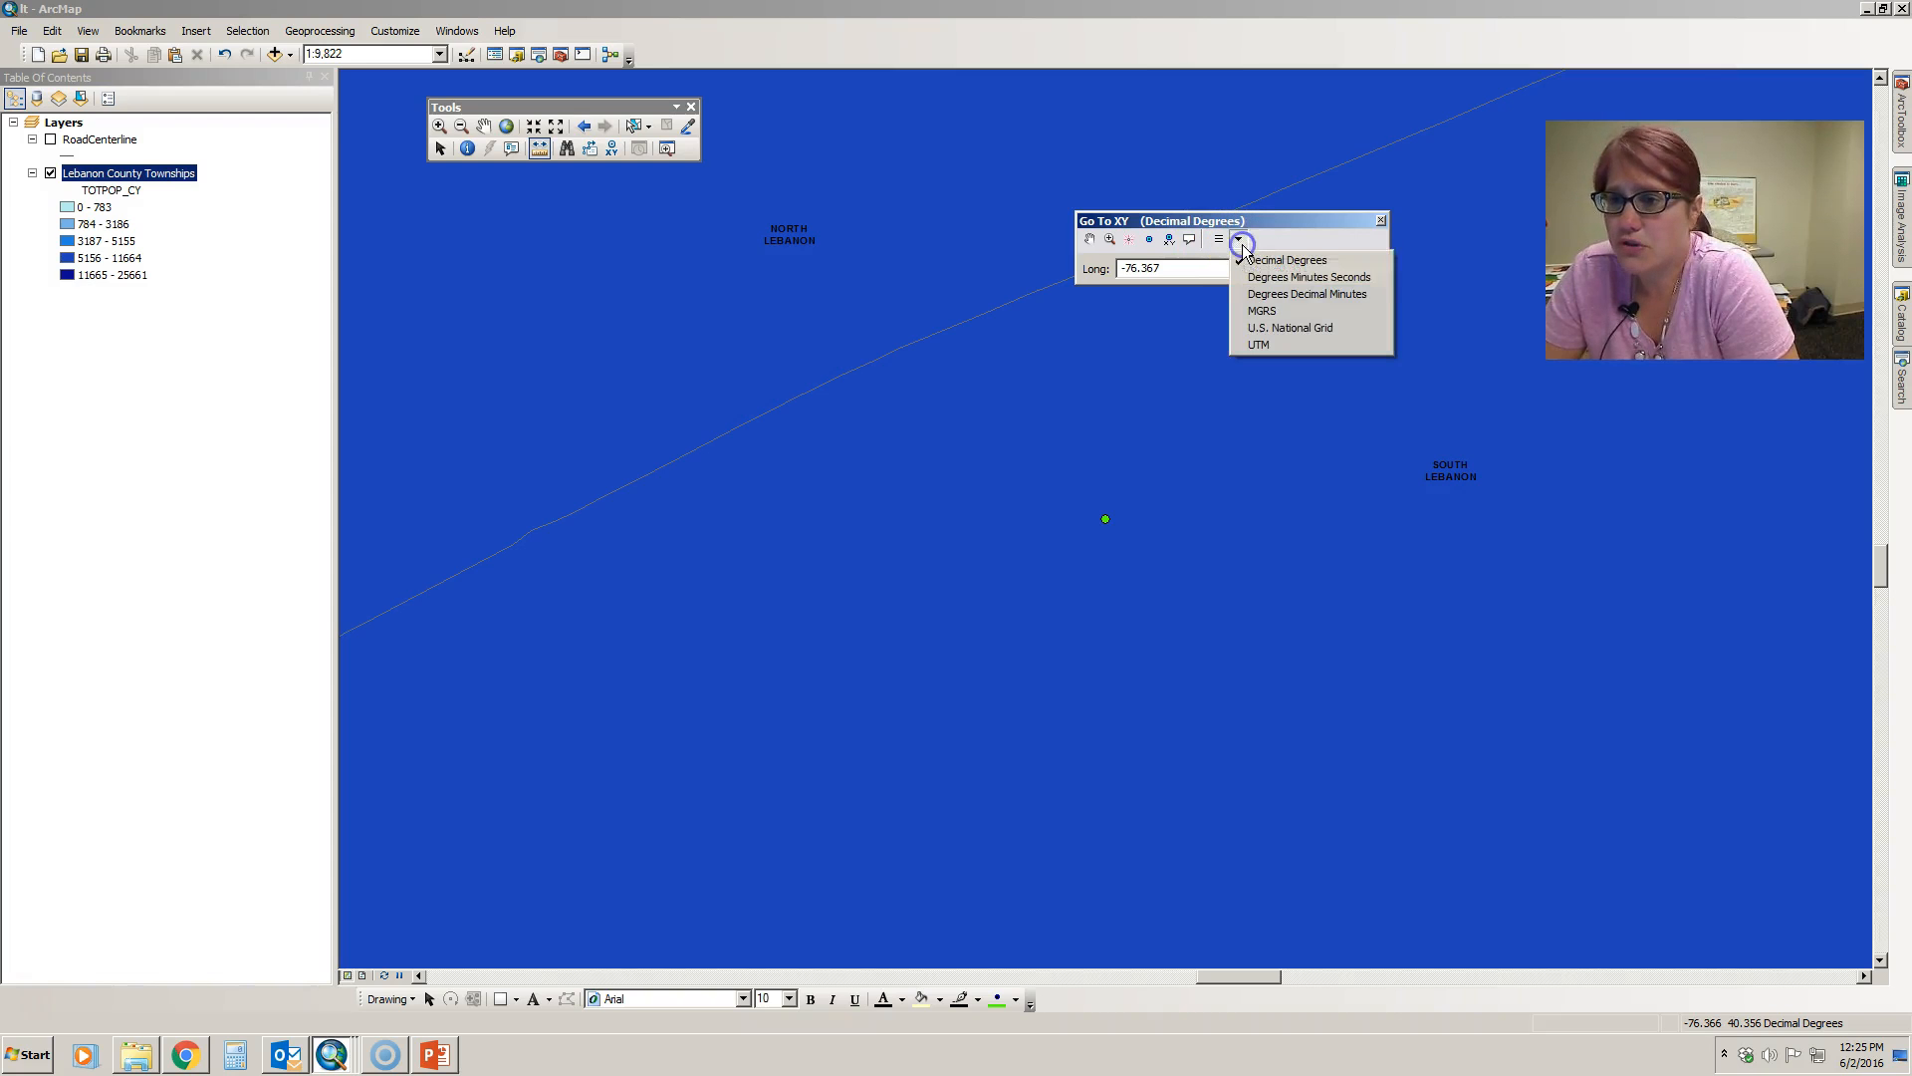
click(1339, 279)
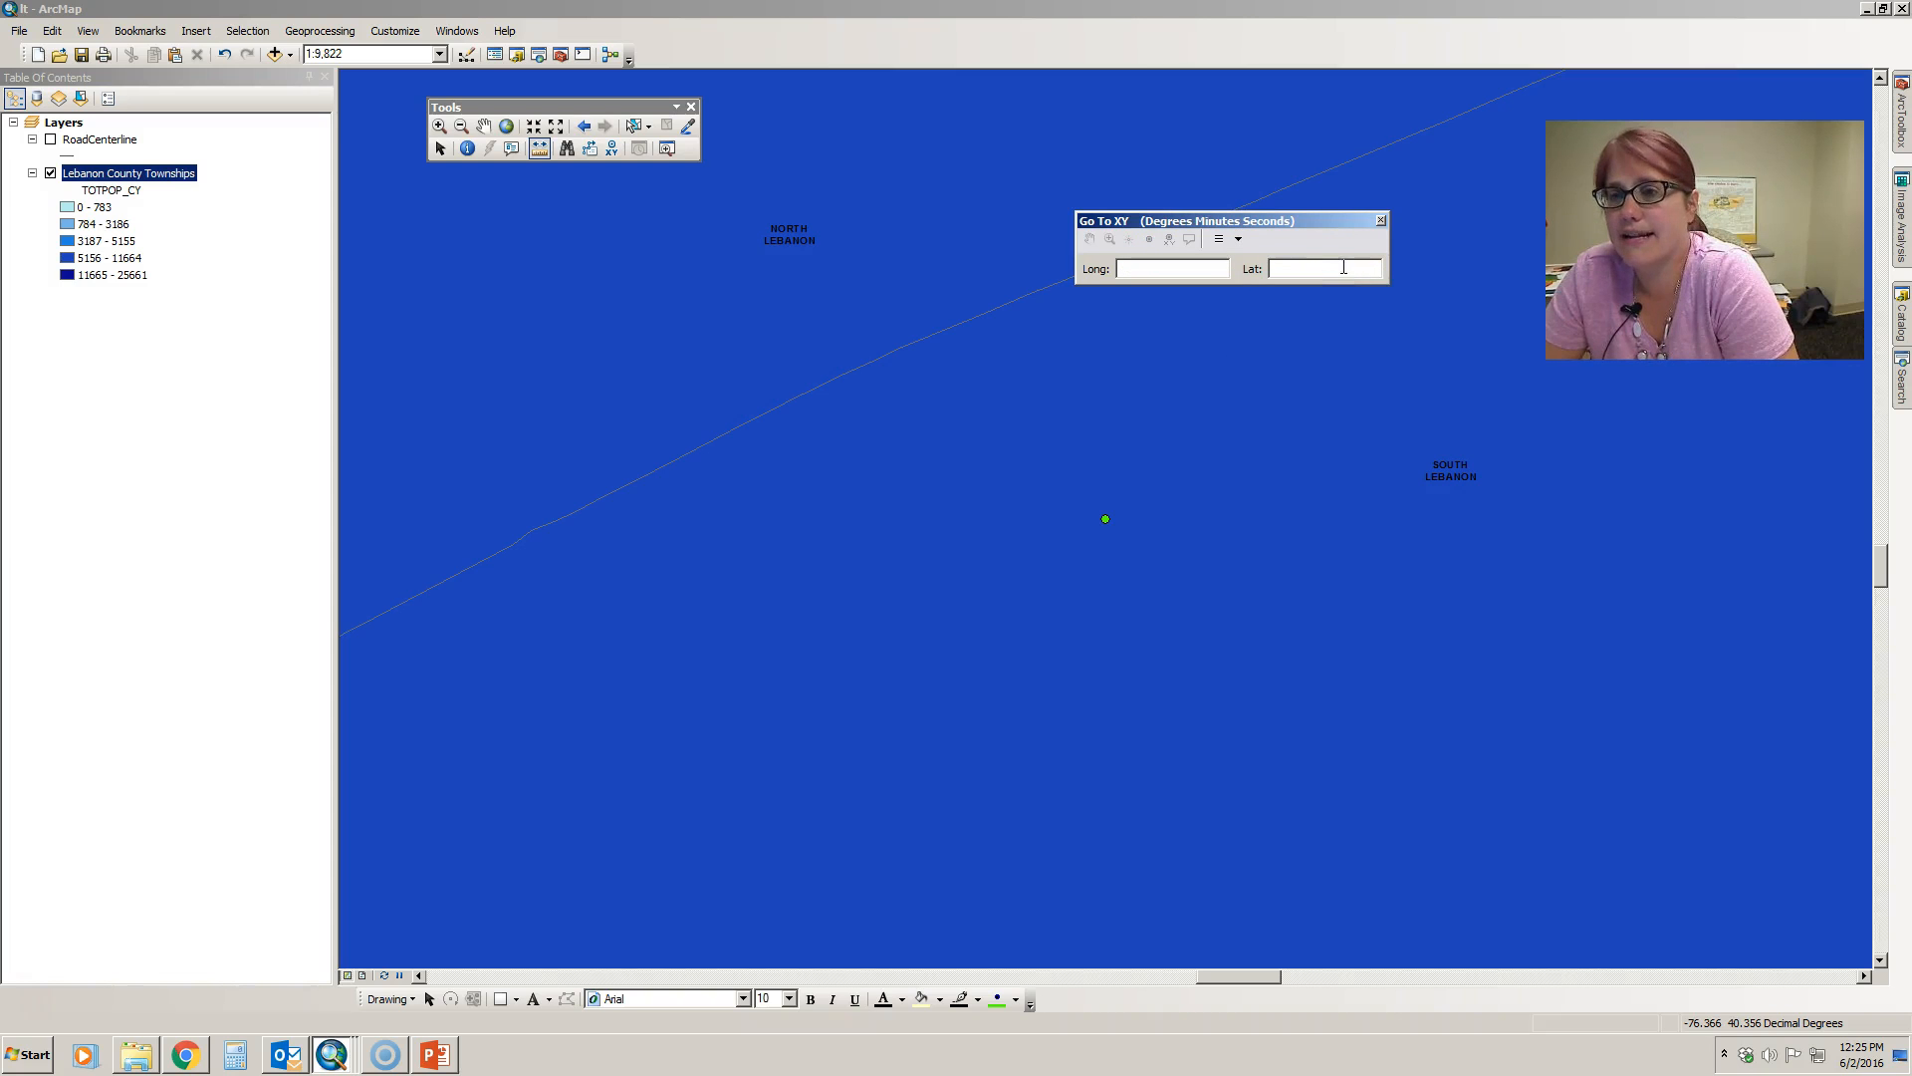
click(1239, 240)
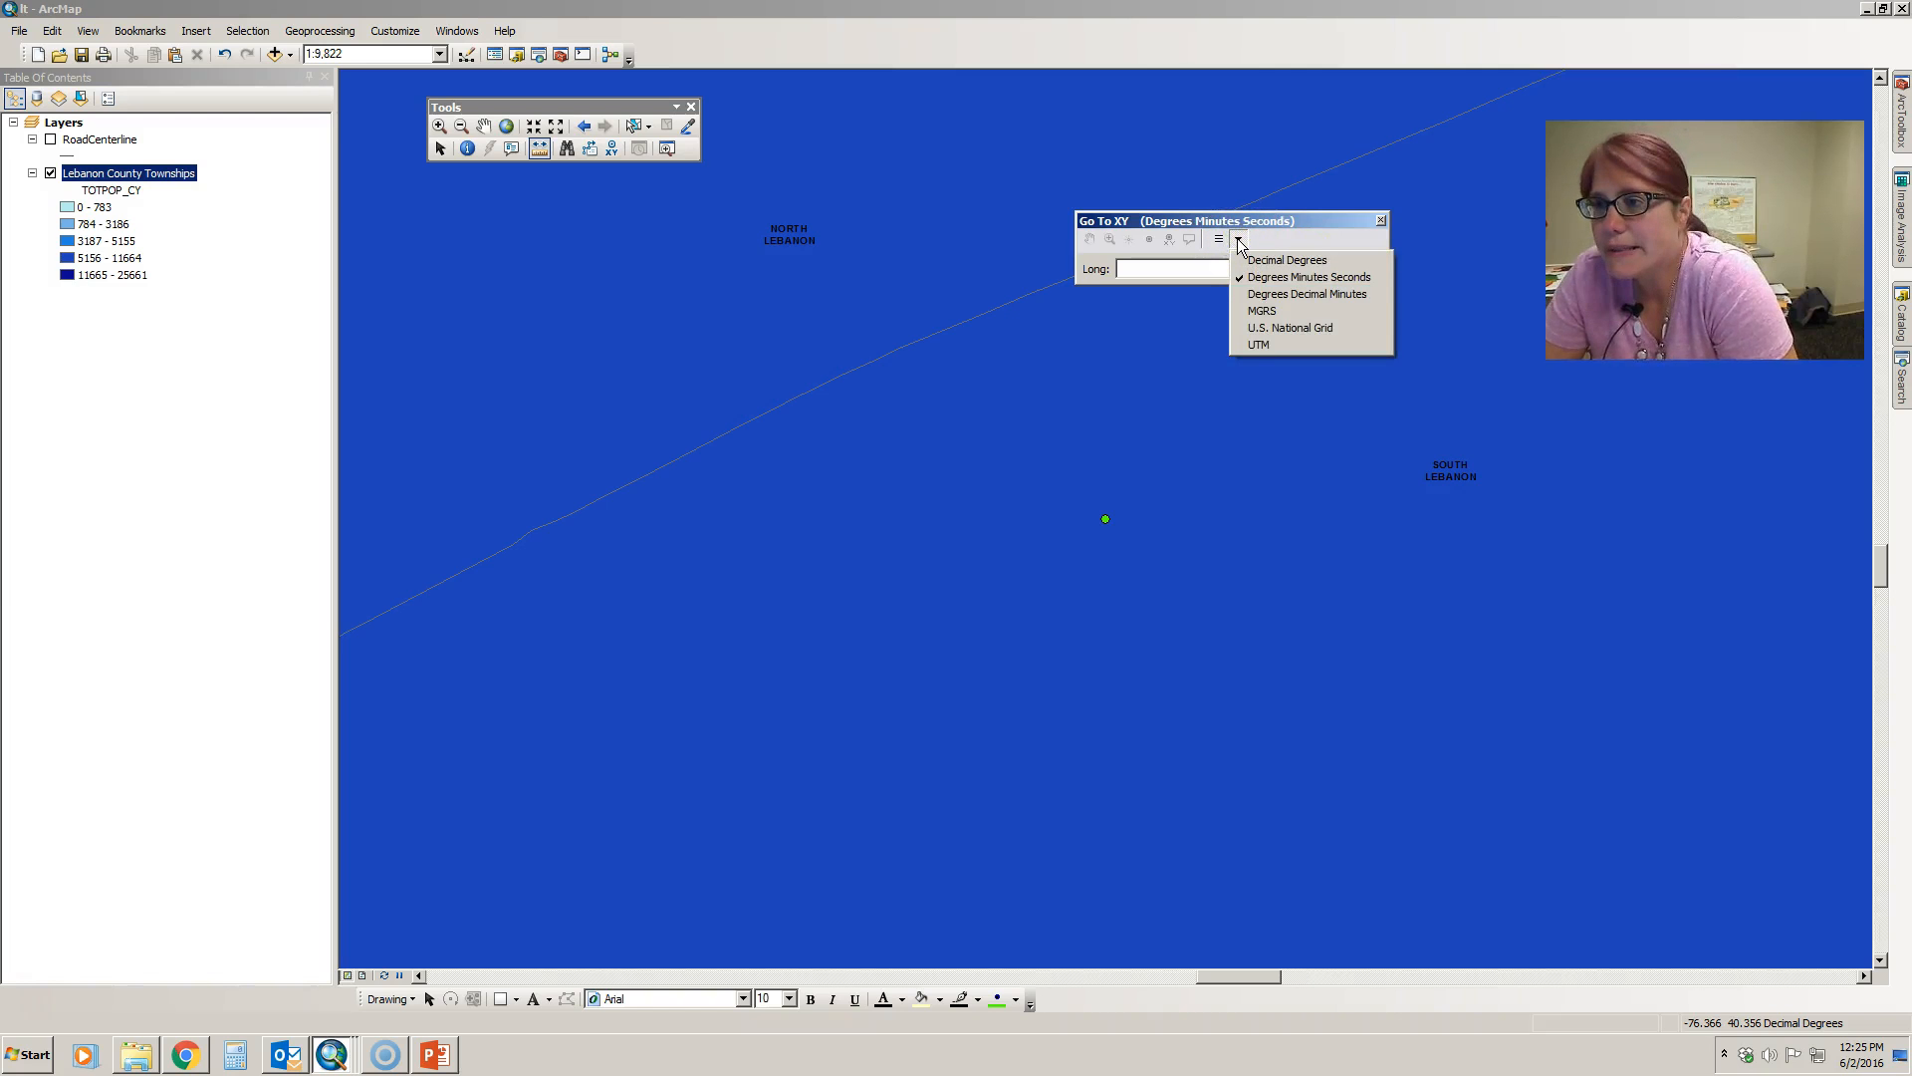
click(1346, 233)
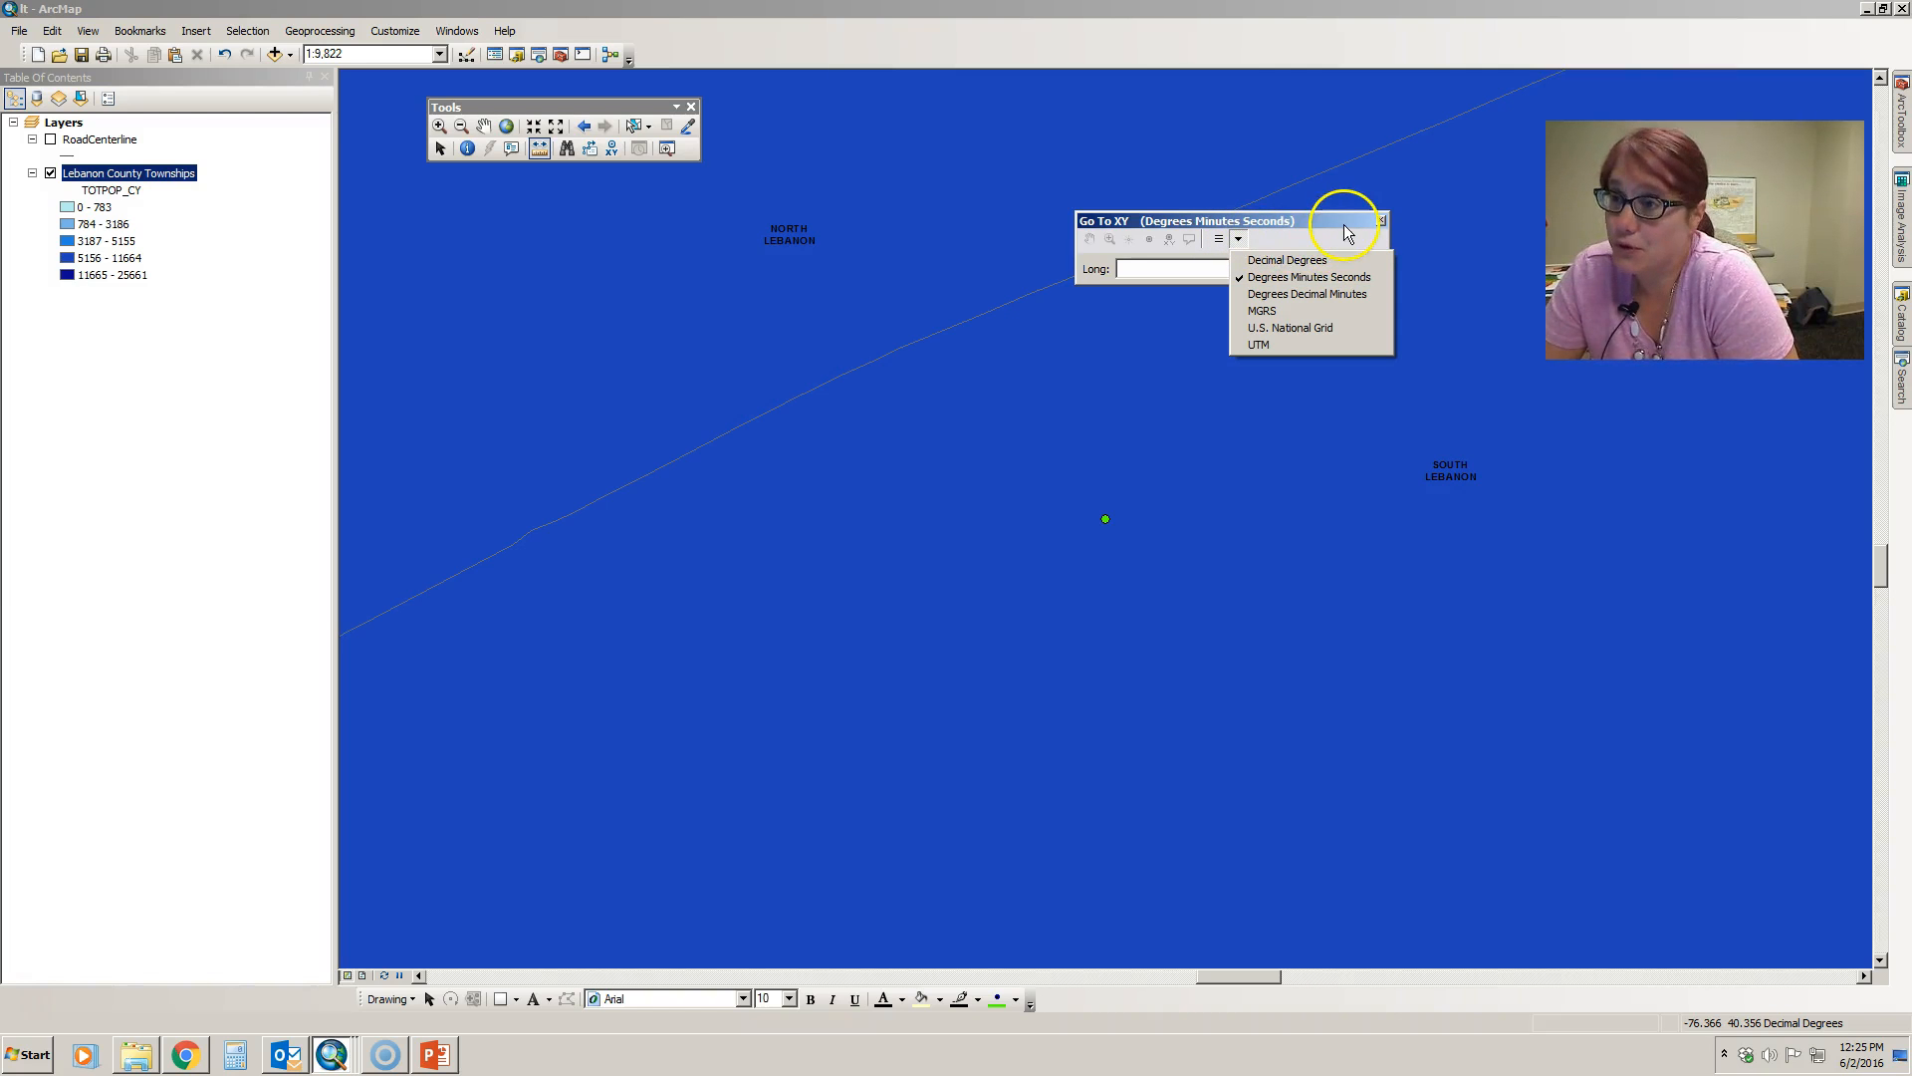
click(1381, 221)
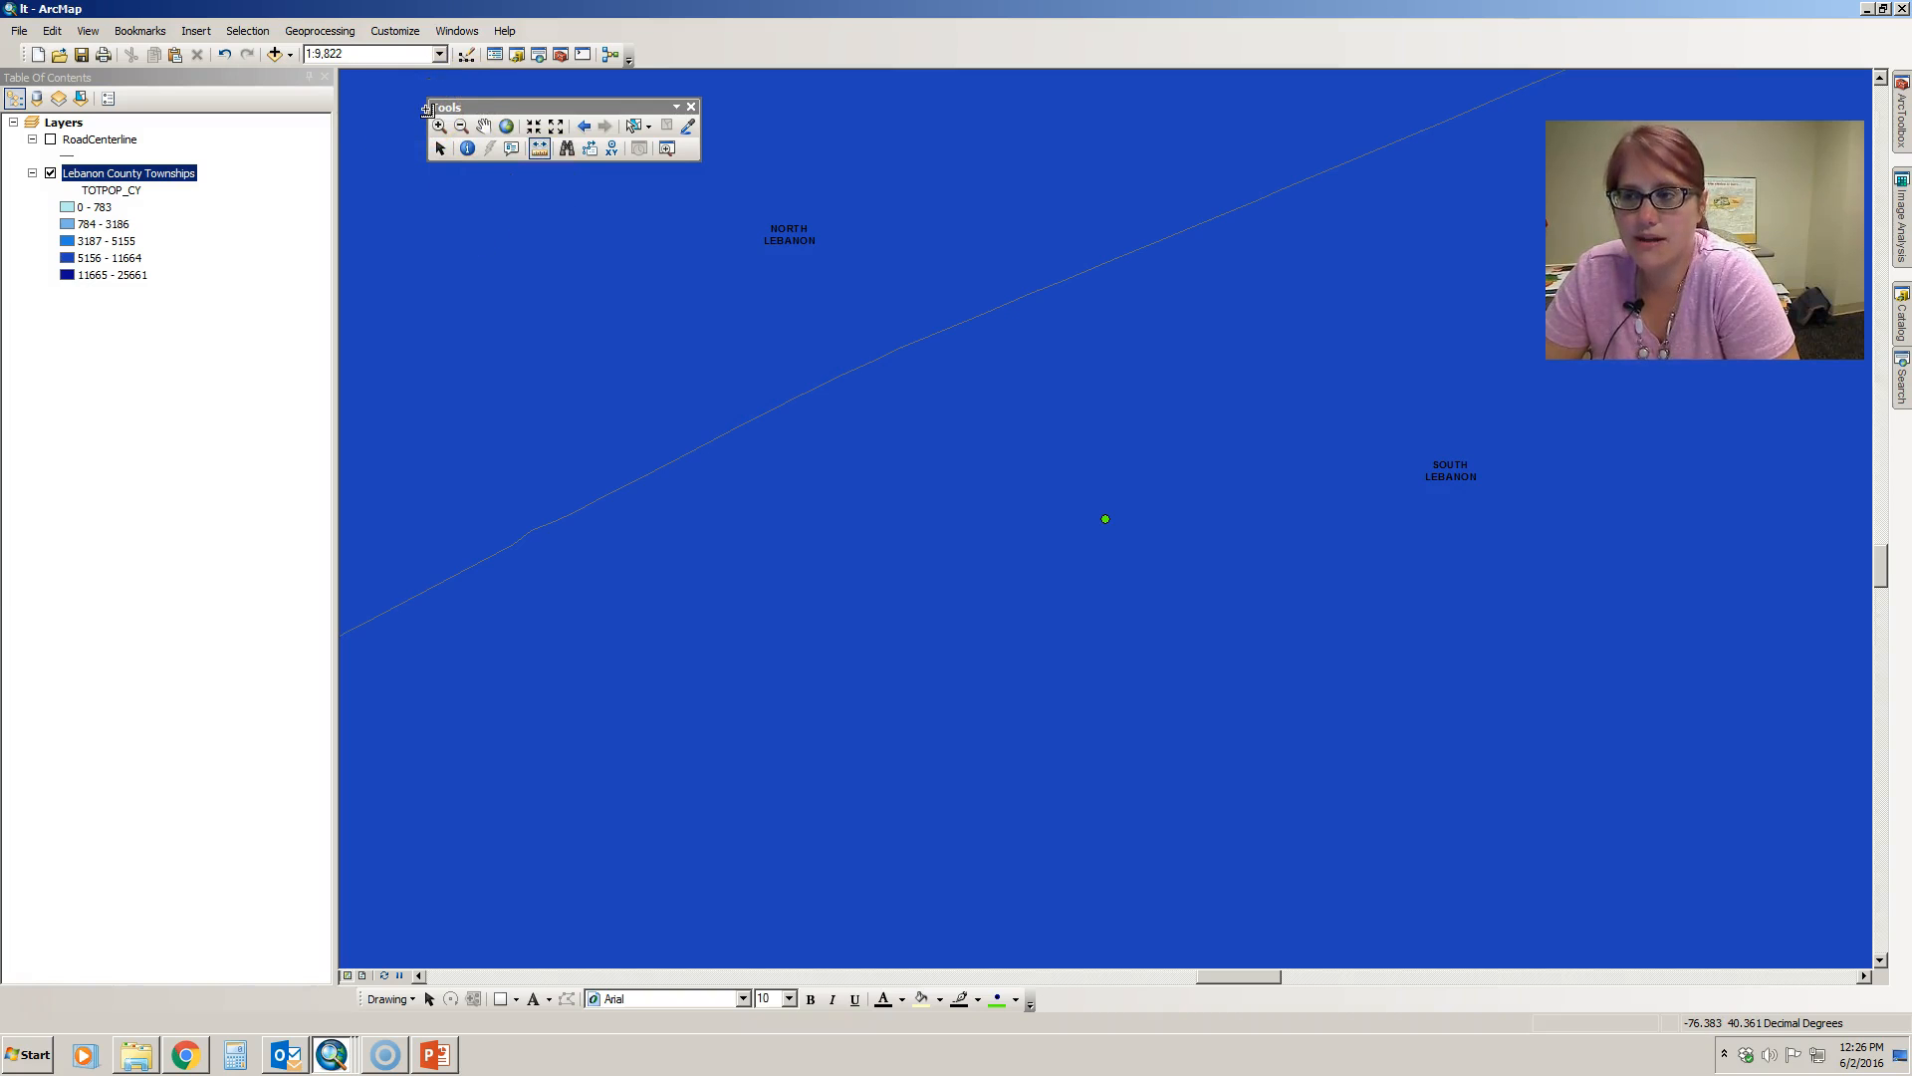
- View the Lebanon County Townships layer's properties and its attribute table, closing each again
double_click(158, 173)
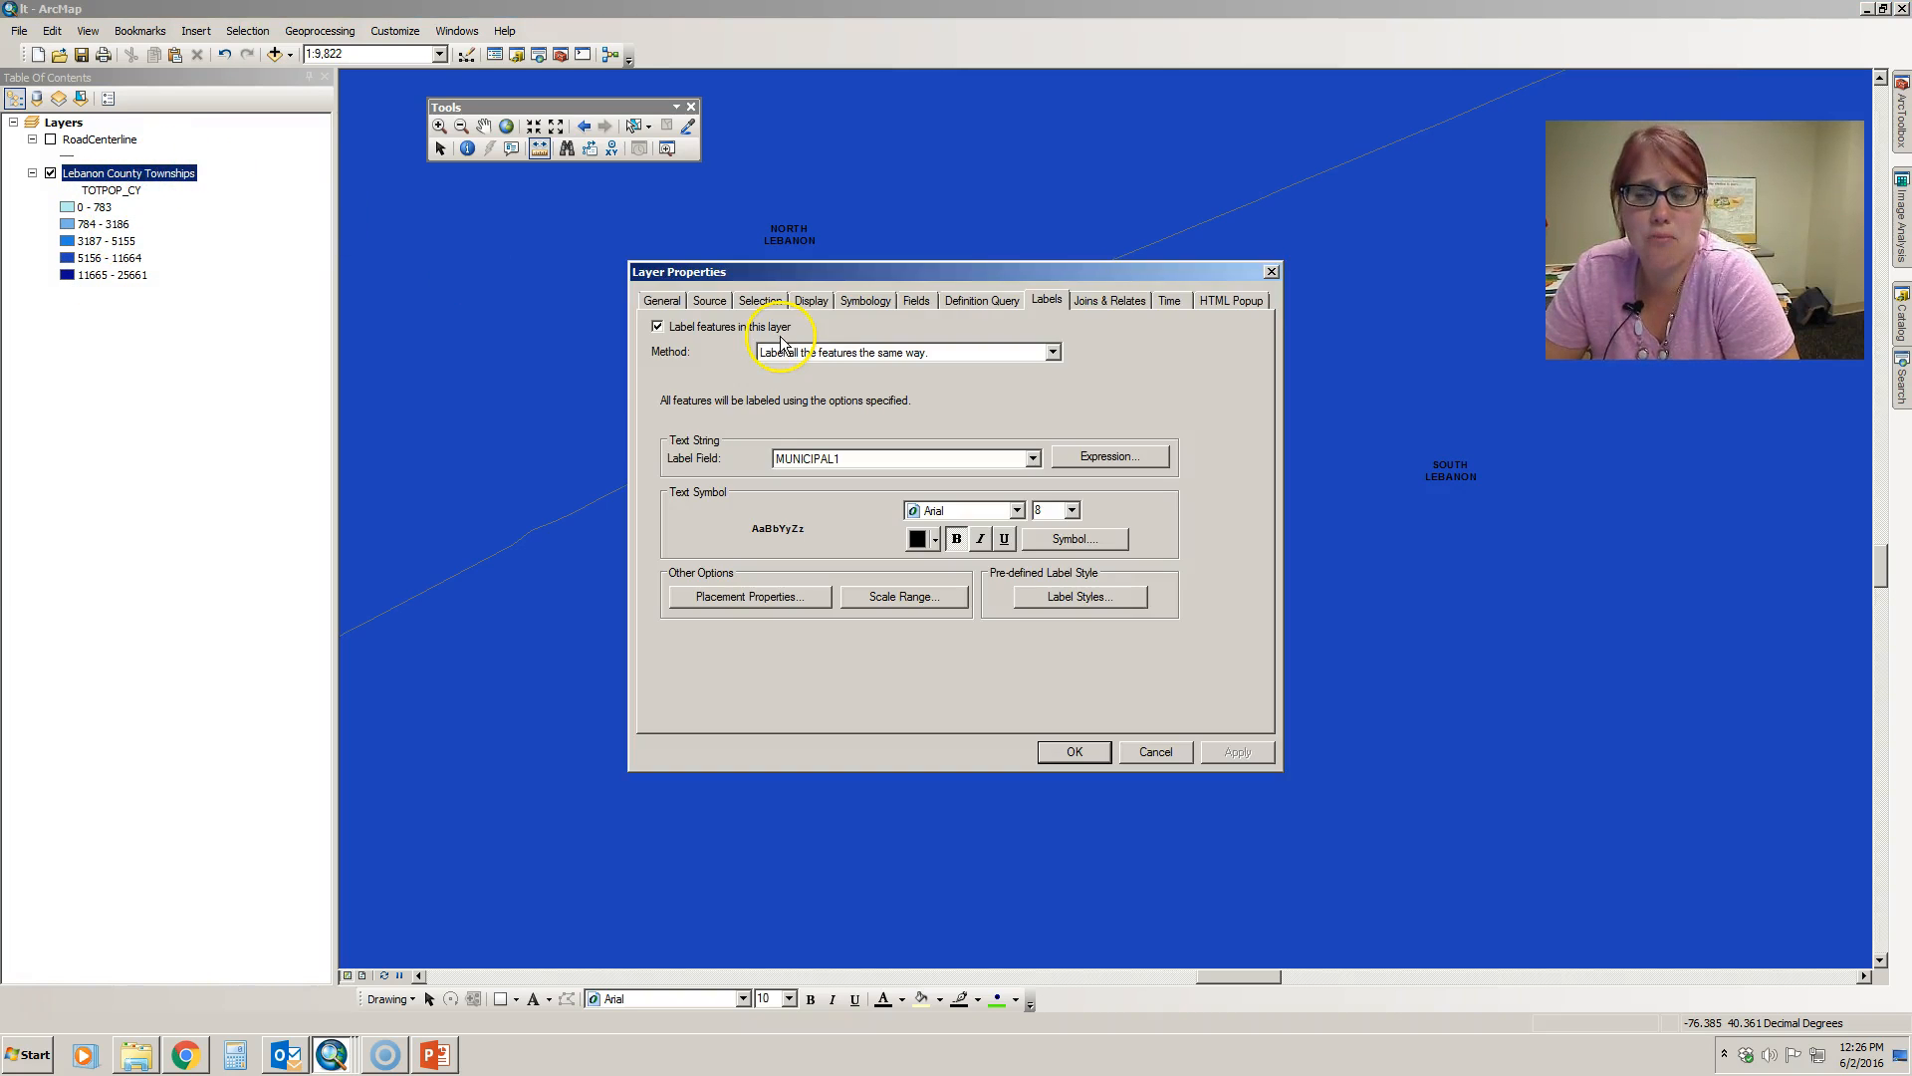
click(1271, 271)
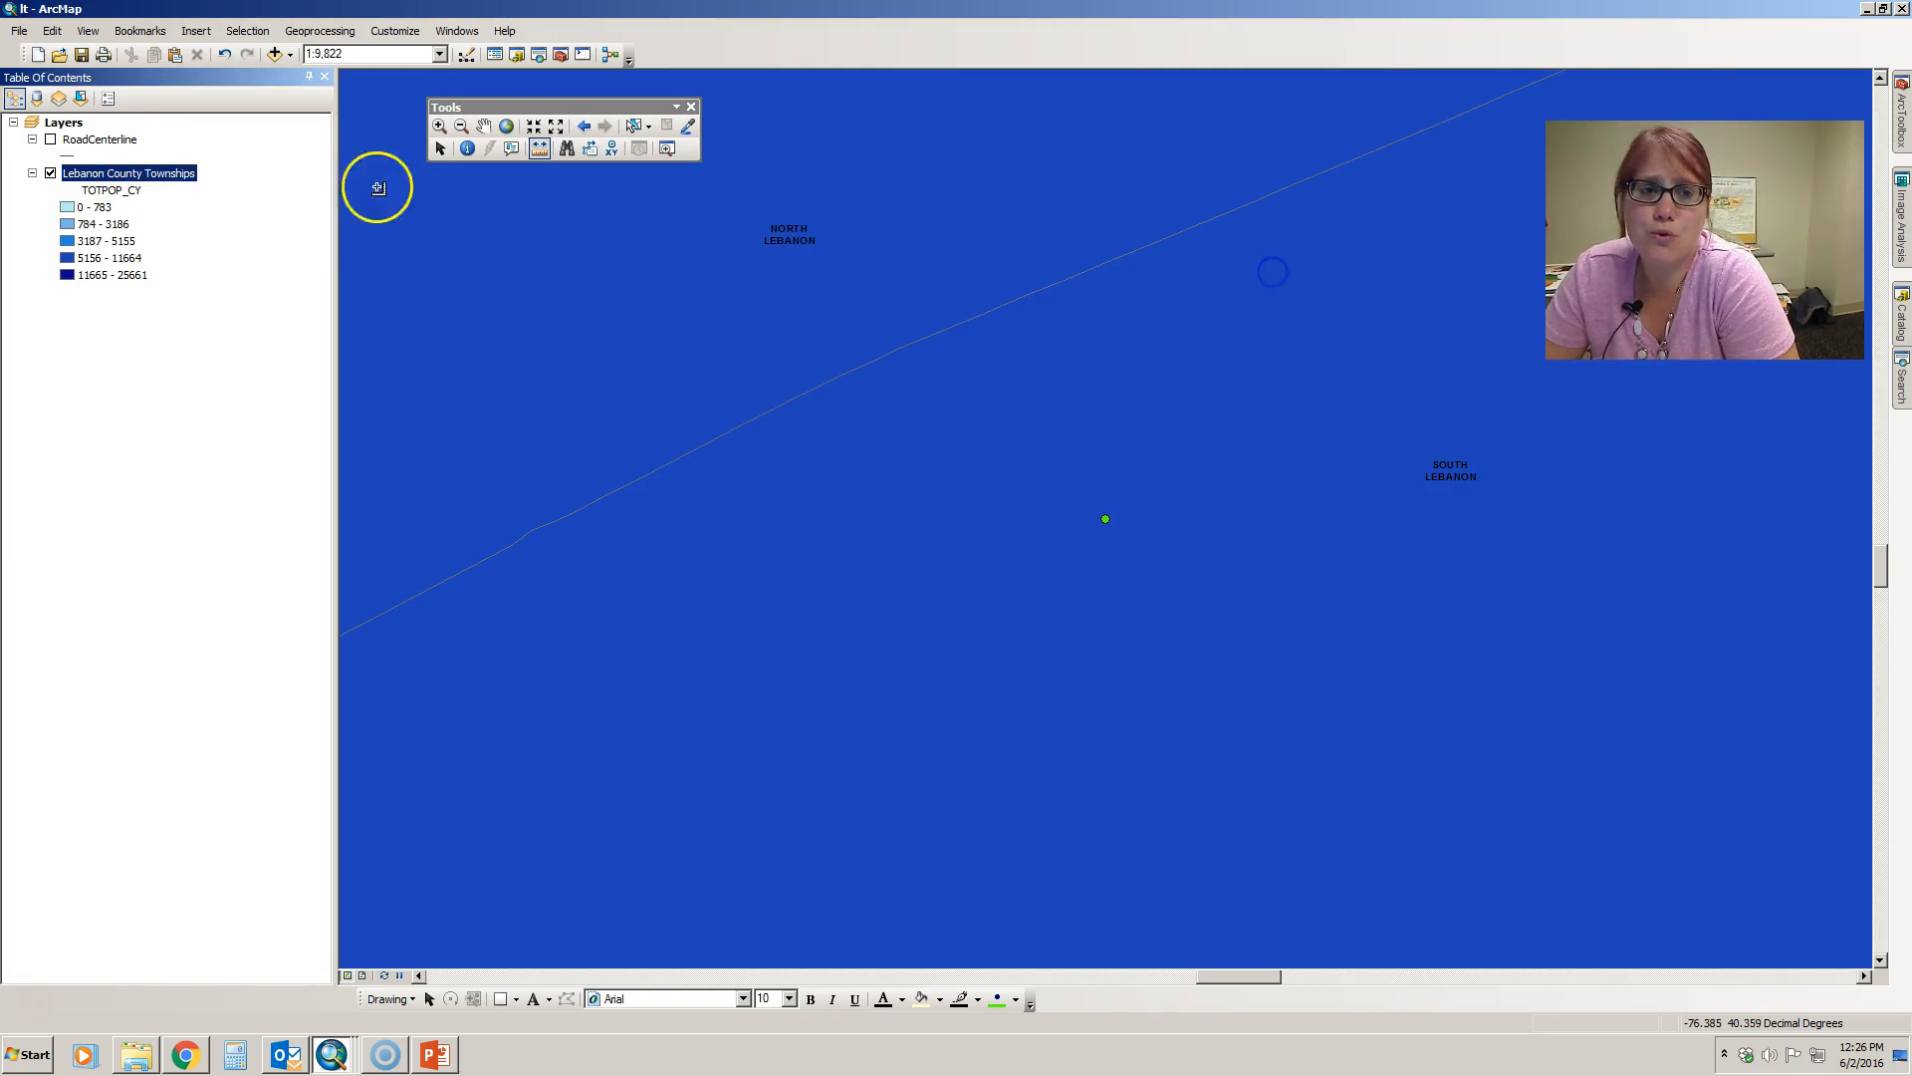
right_click(172, 176)
click(215, 236)
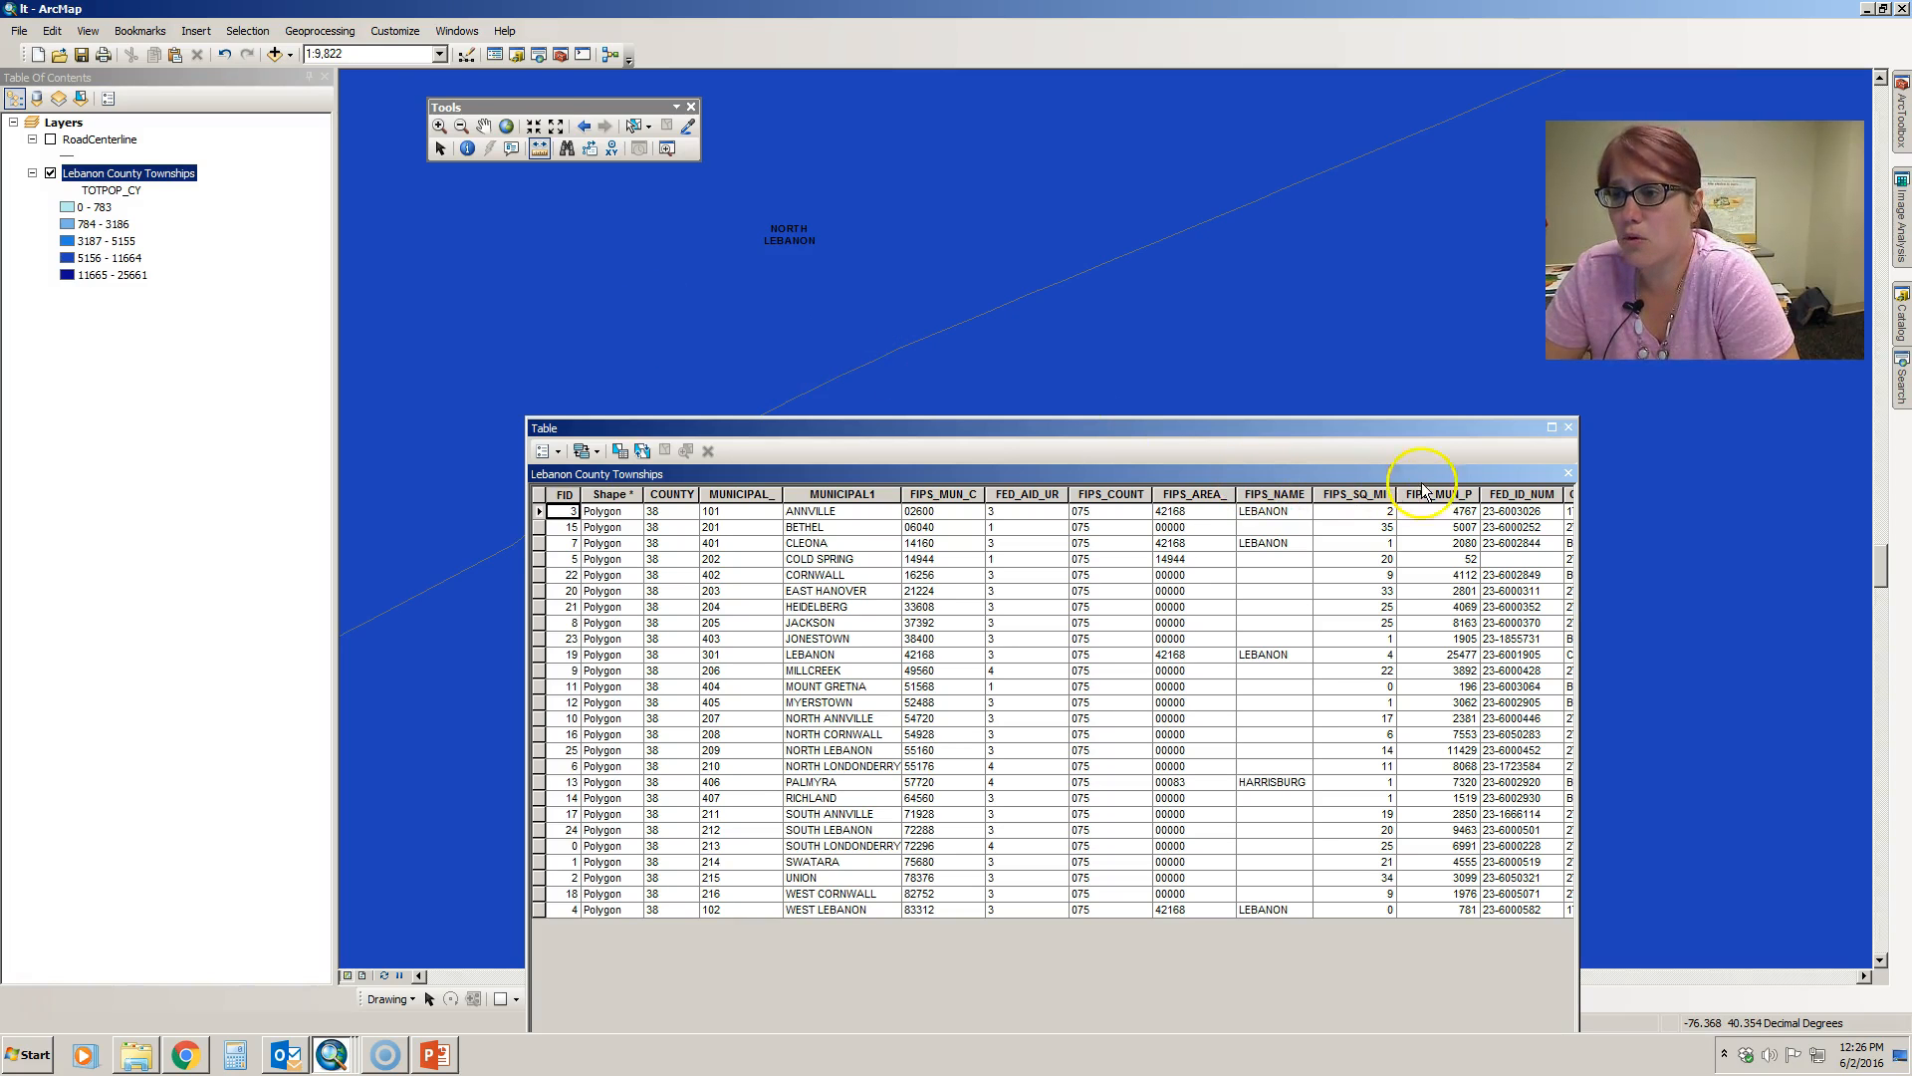
click(1568, 426)
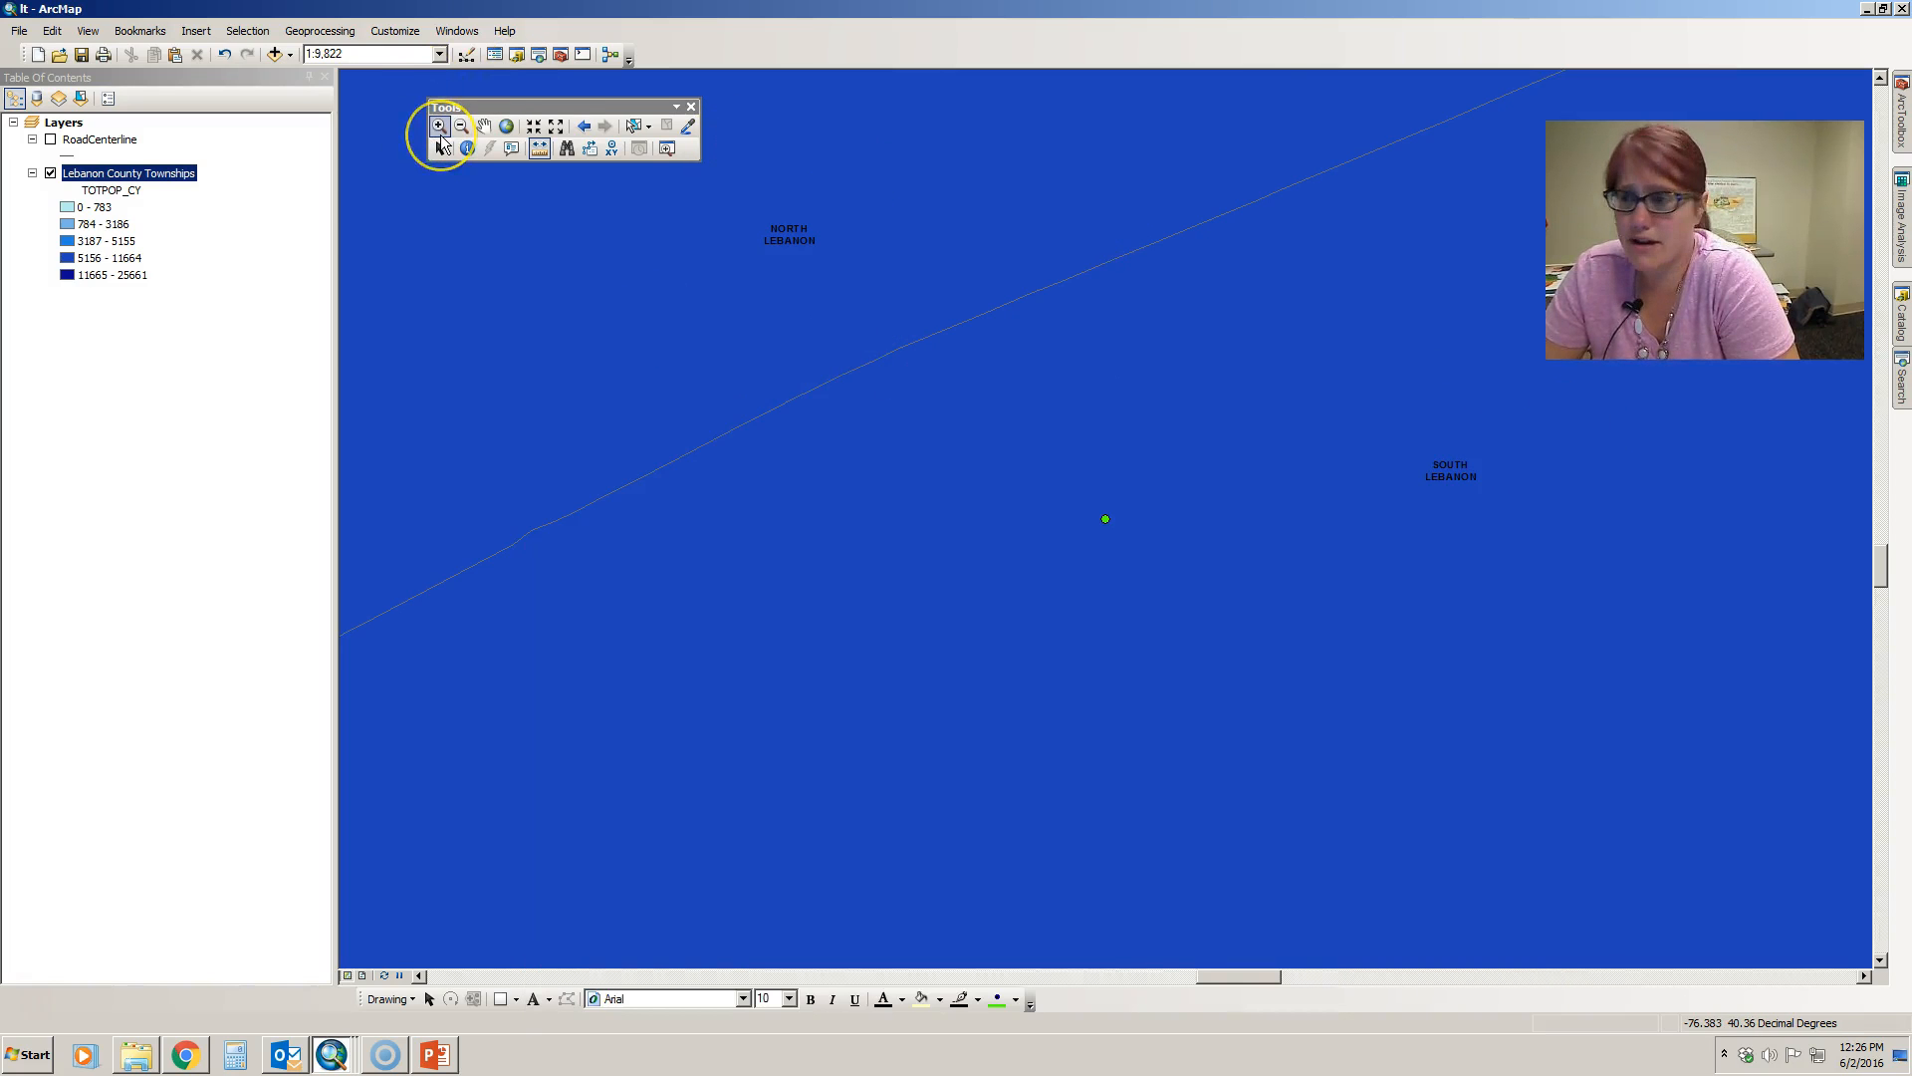